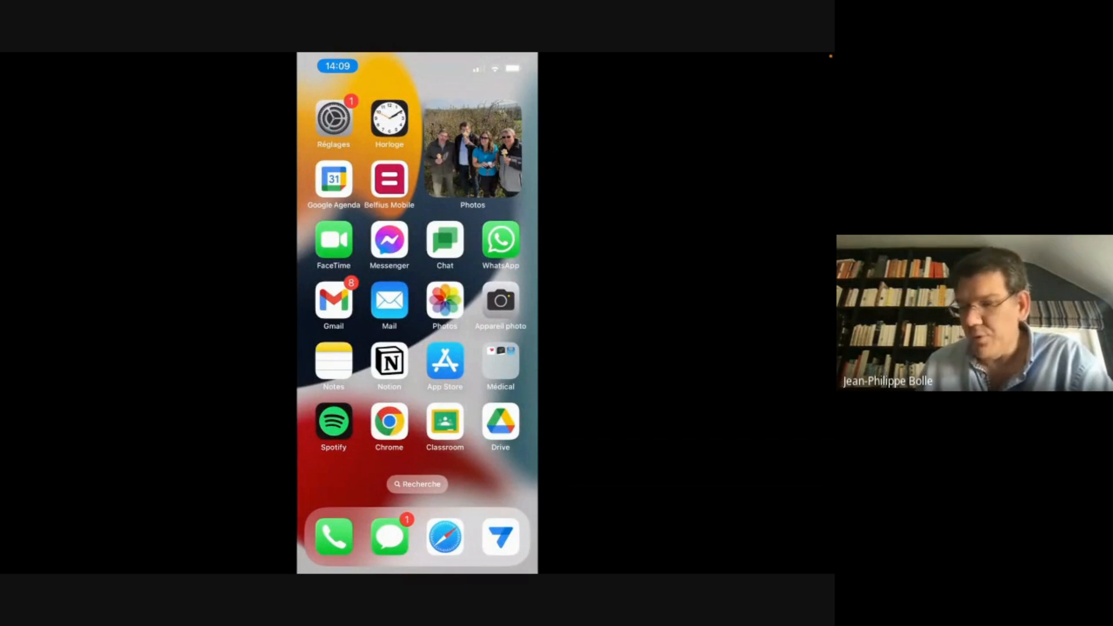
Launch AppSheet on the phone and open the side menu from the load error page
{"action": "left_click", "coordinate": [501, 537]}
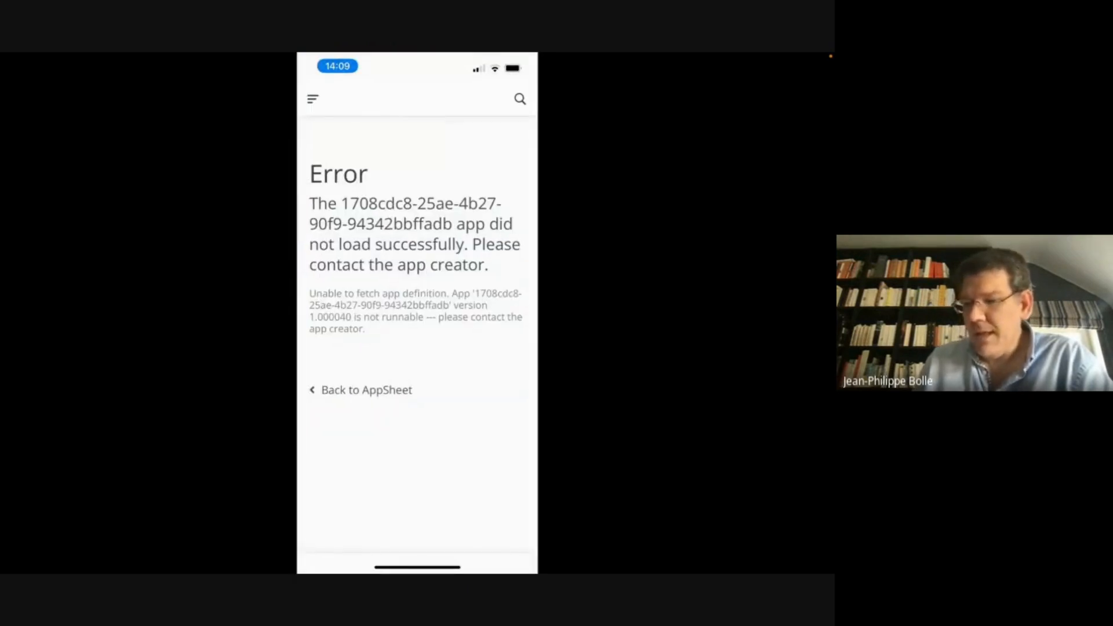
{"action": "left_click", "coordinate": [313, 99]}
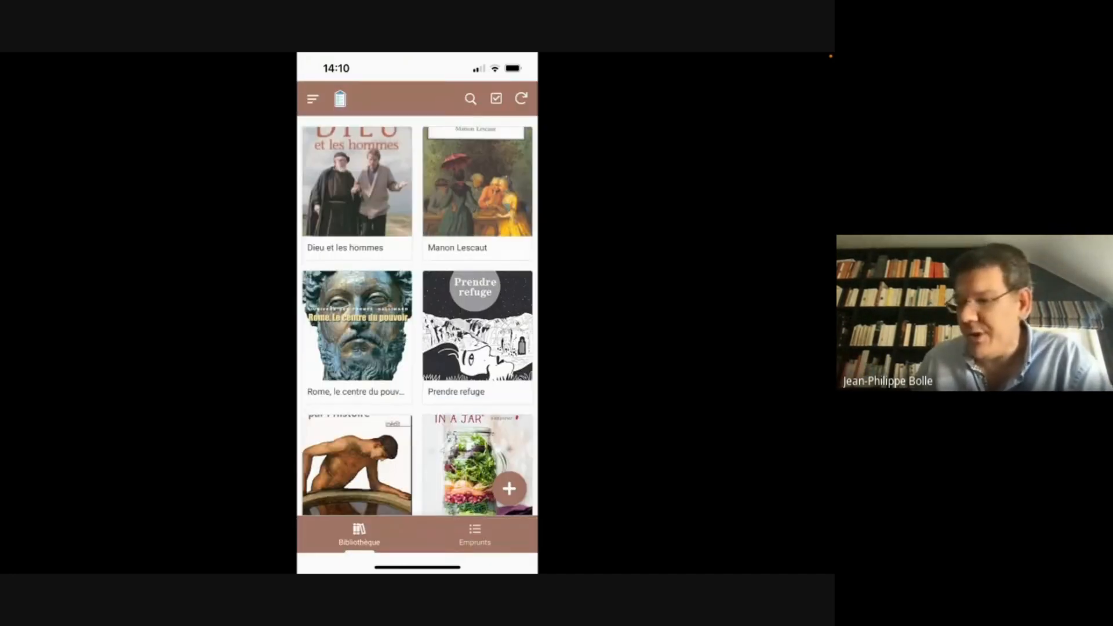
{"action": "scroll", "coordinate": [417, 316], "scroll_direction": "down", "scroll_amount": 6}
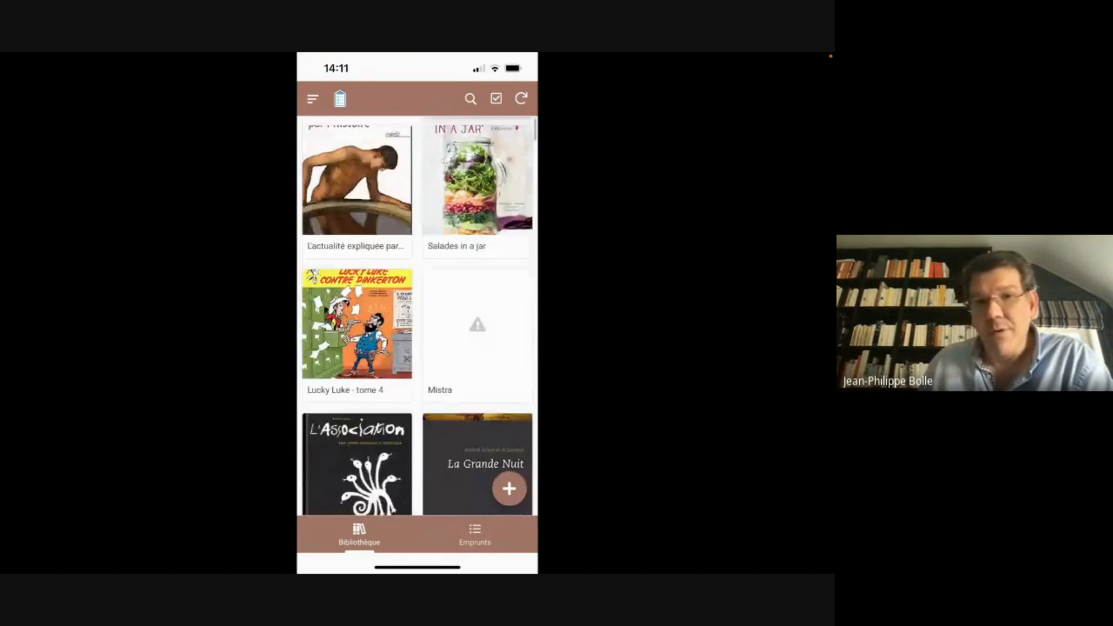
{"action": "scroll", "coordinate": [418, 316], "scroll_direction": "down", "scroll_amount": 10}
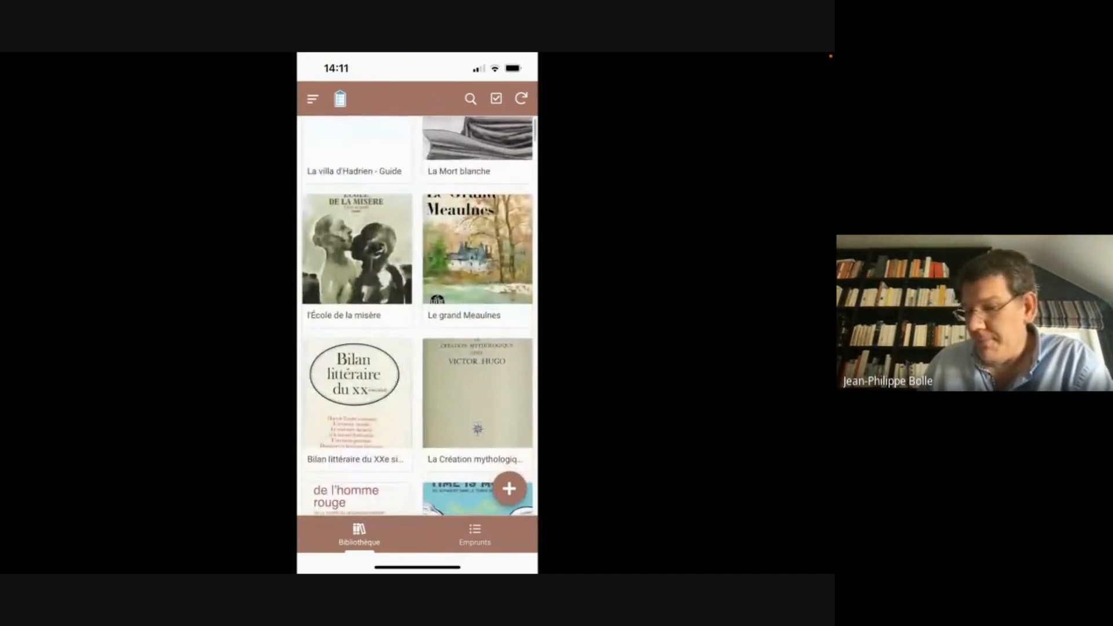
{"action": "left_click", "coordinate": [509, 488]}
{"action": "scroll", "coordinate": [417, 316], "scroll_direction": "down", "scroll_amount": 8}
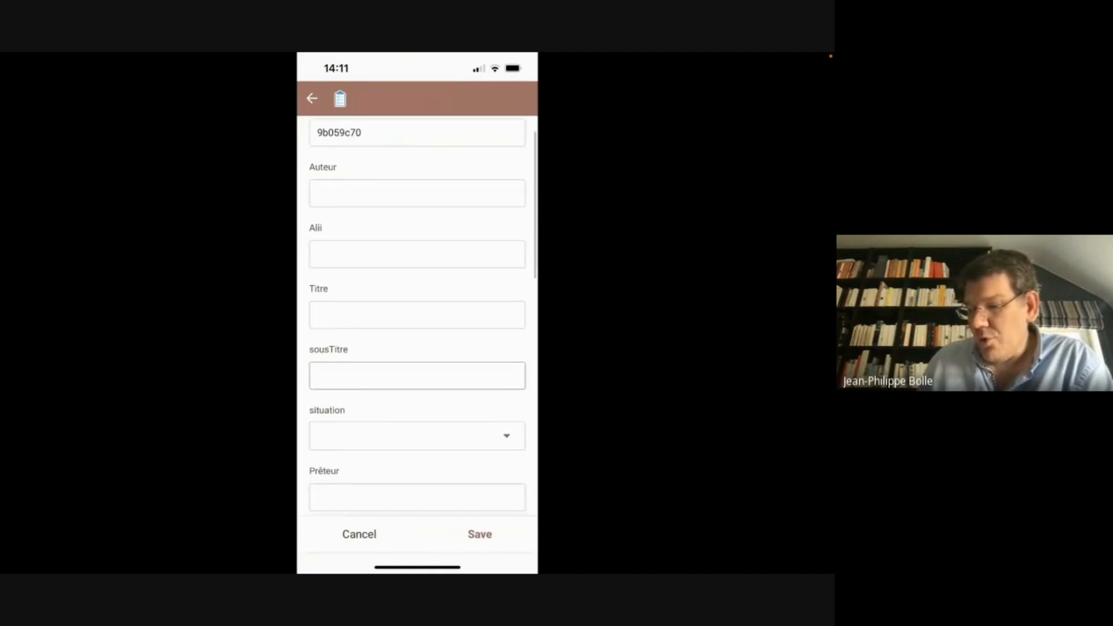
{"action": "scroll", "coordinate": [417, 316], "scroll_direction": "down", "scroll_amount": 3}
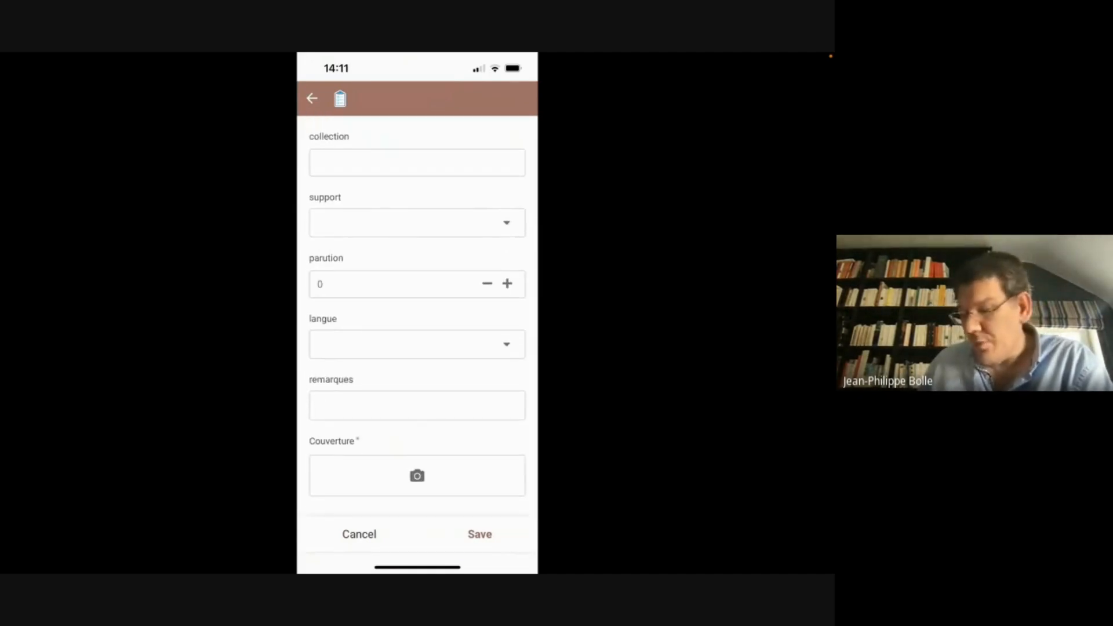
{"action": "left_click", "coordinate": [359, 535]}
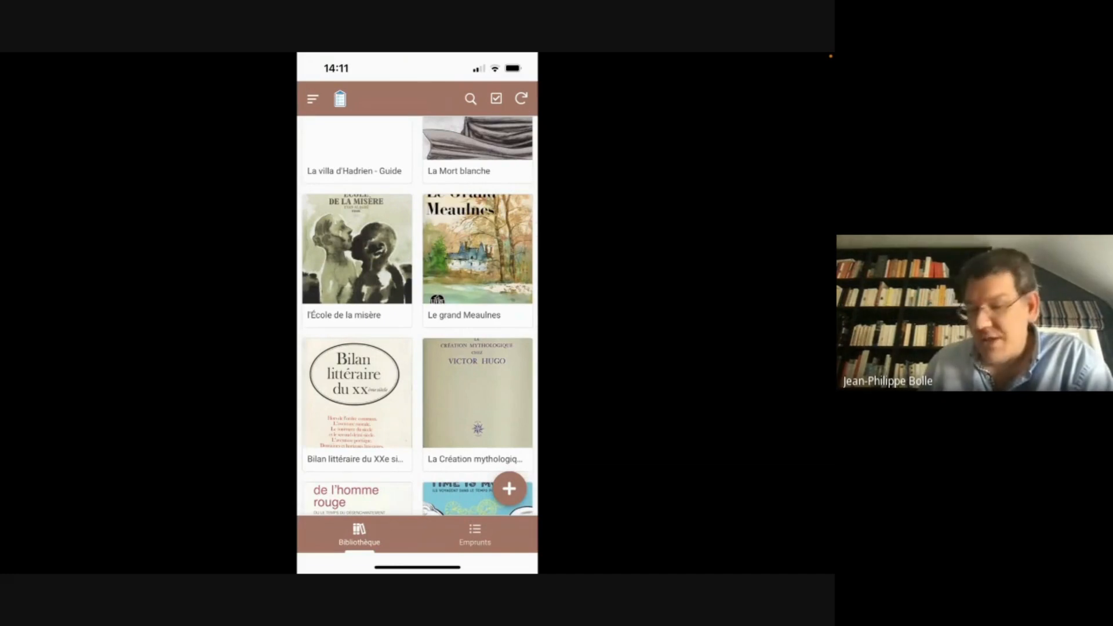
Add Lucky Luke - tome 4 to the 4A pupil's 2/3/2023 loan, save, and return to Emprunts
{"action": "left_click", "coordinate": [475, 534]}
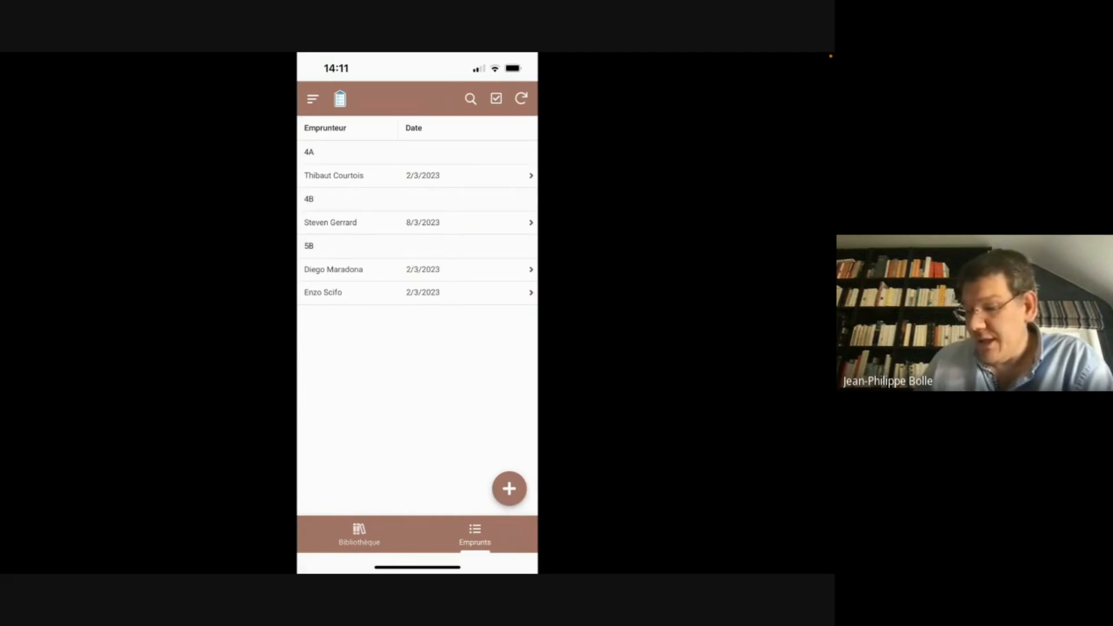
{"action": "left_click", "coordinate": [418, 176]}
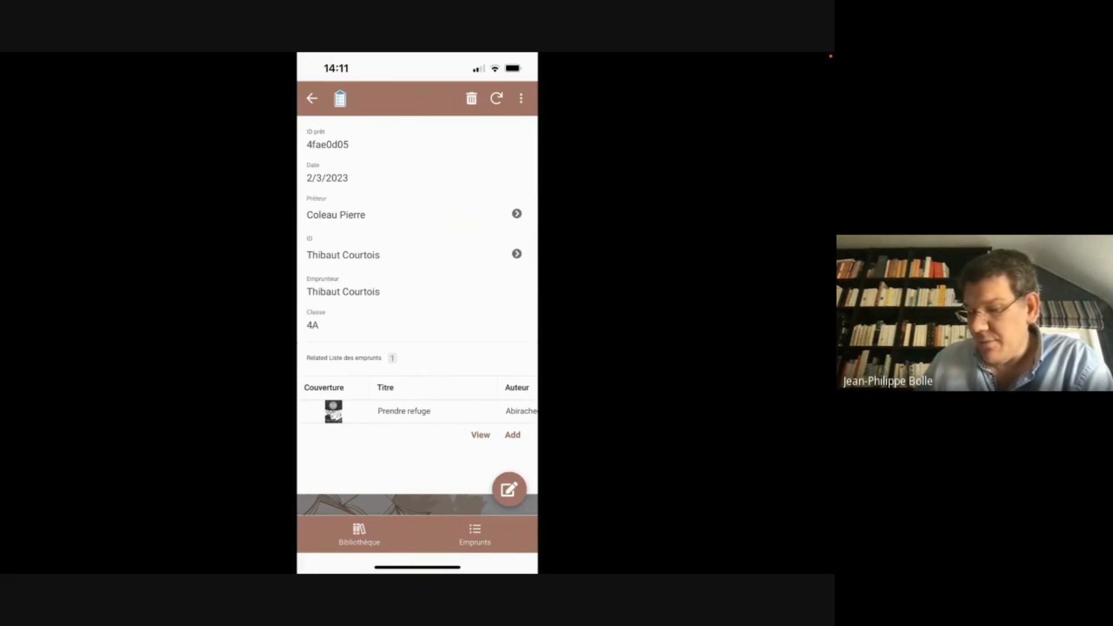
{"action": "left_click", "coordinate": [512, 435]}
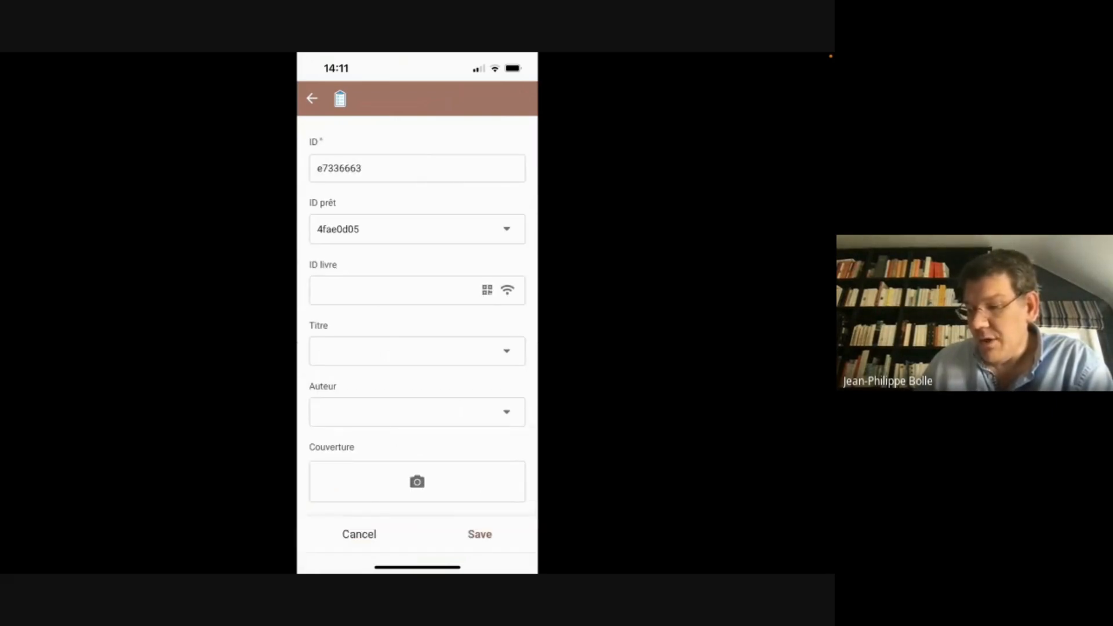
{"action": "left_click", "coordinate": [395, 291]}
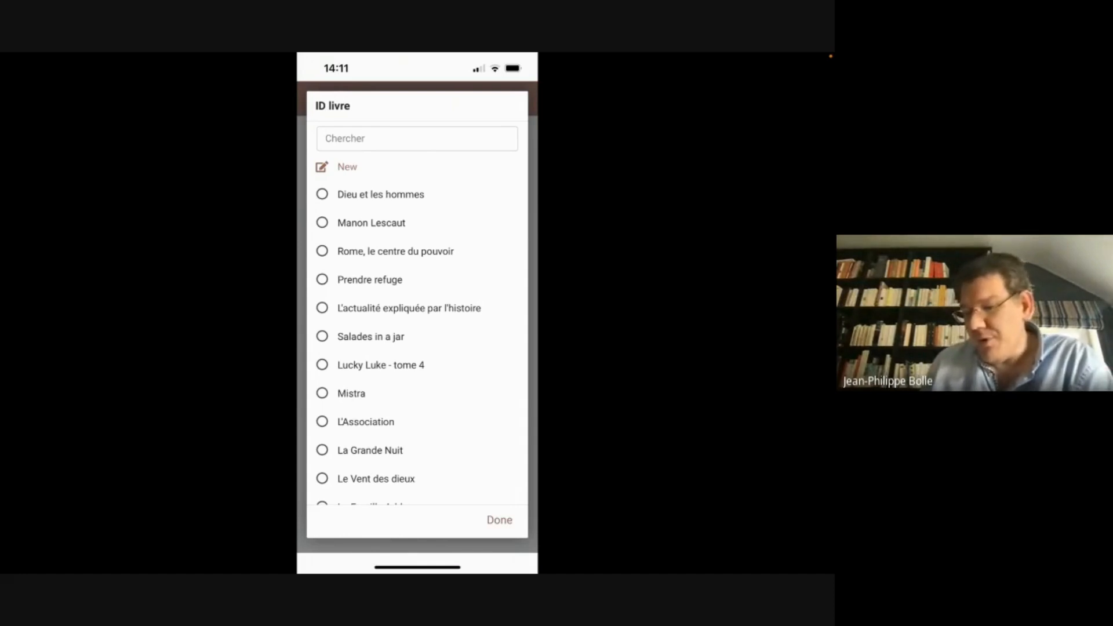
{"action": "left_click", "coordinate": [381, 365]}
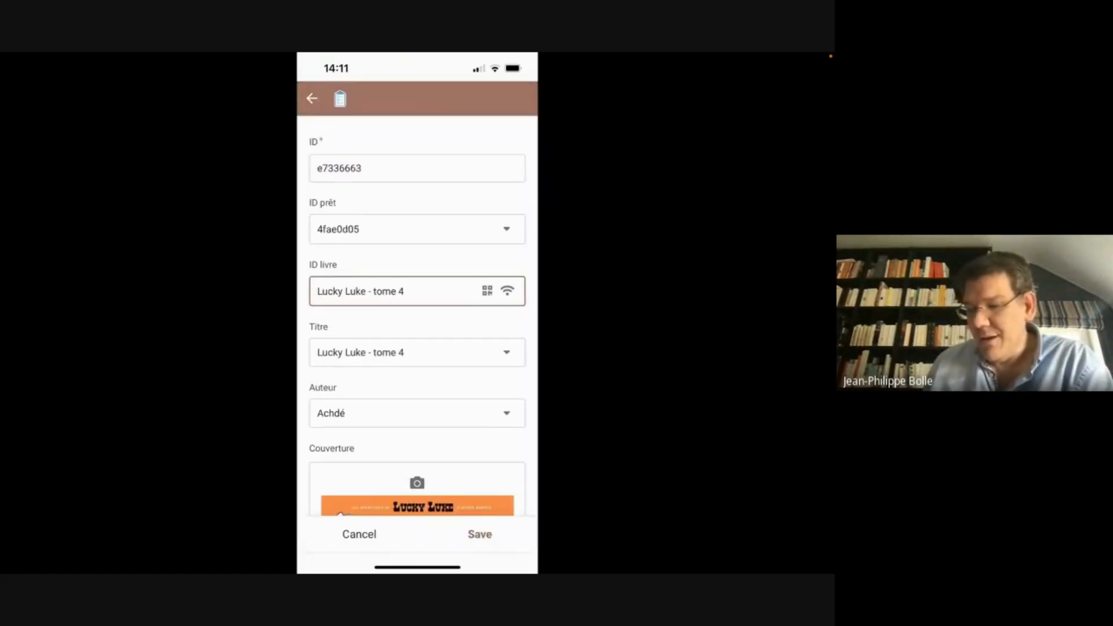
{"action": "scroll", "coordinate": [418, 319], "scroll_direction": "down", "scroll_amount": 3}
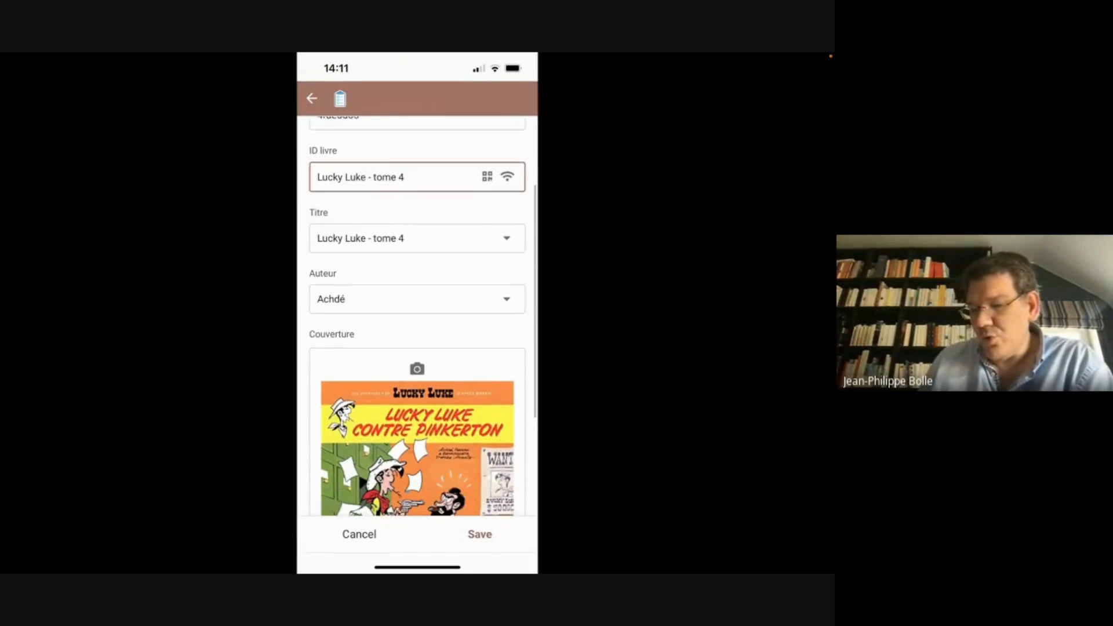
{"action": "scroll", "coordinate": [418, 319], "scroll_direction": "down", "scroll_amount": 3}
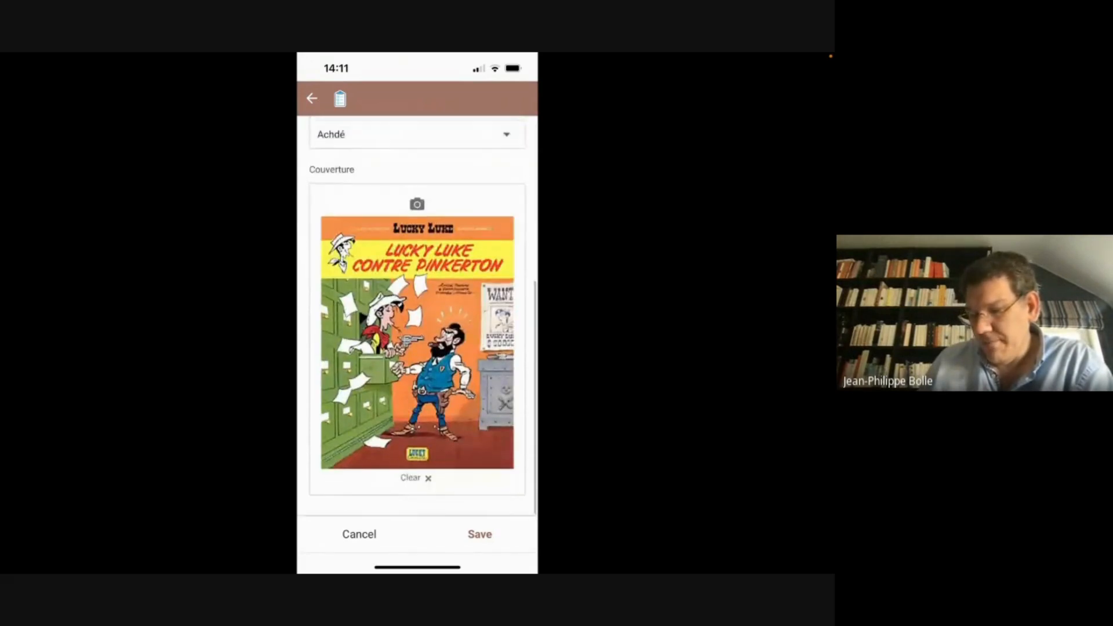
{"action": "left_click", "coordinate": [479, 534]}
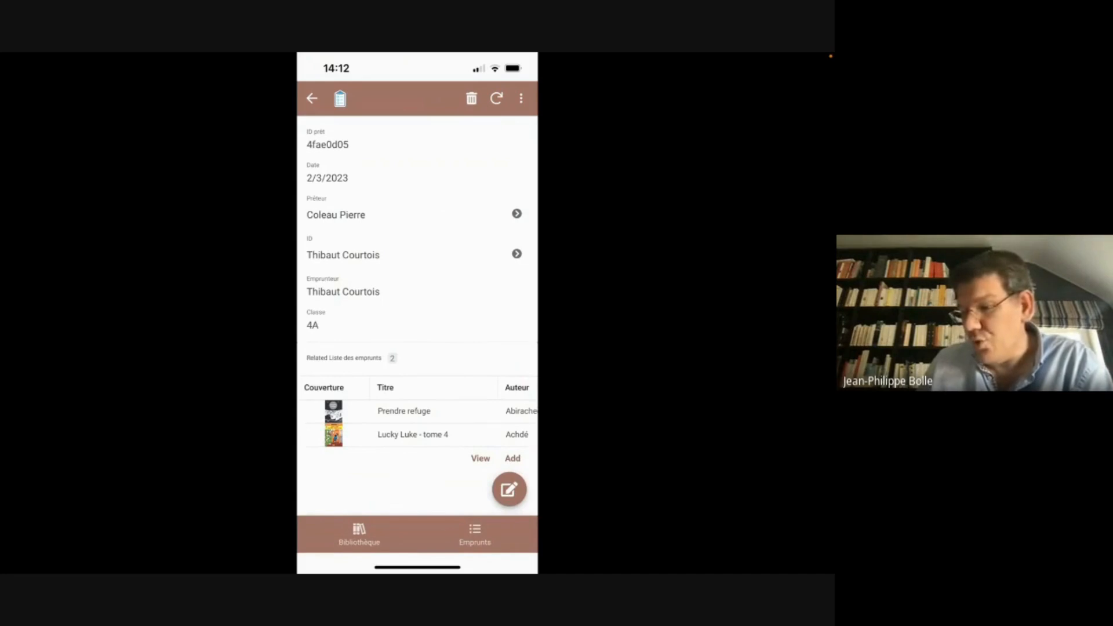
{"action": "left_click", "coordinate": [312, 99]}
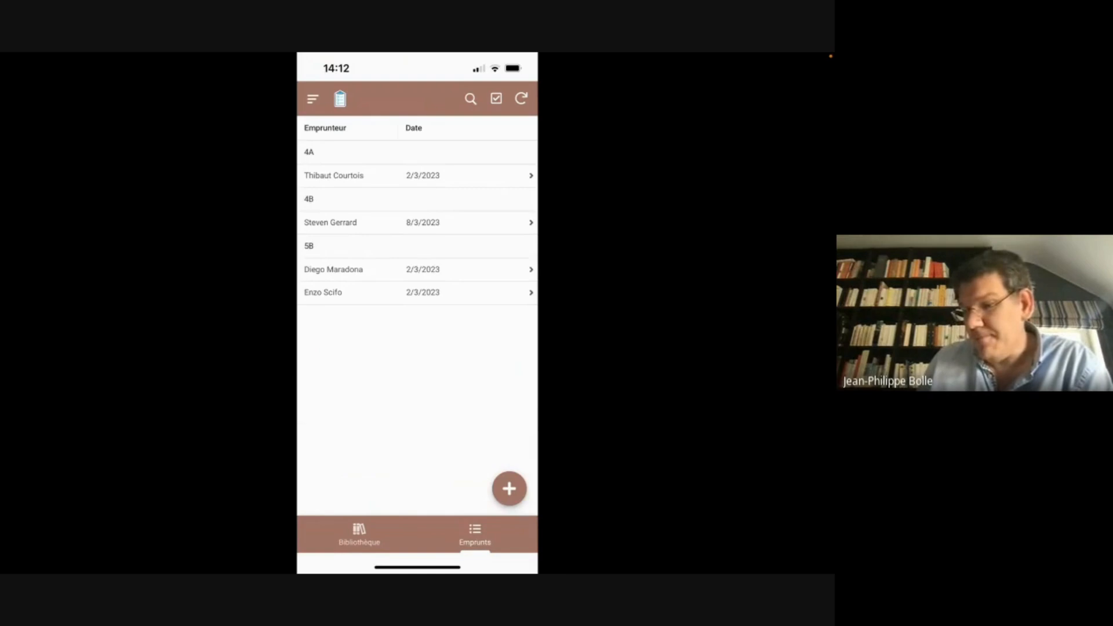
Switch from the library app to the restaurant app via the App Gallery's Owned by me list
{"action": "left_click", "coordinate": [313, 99]}
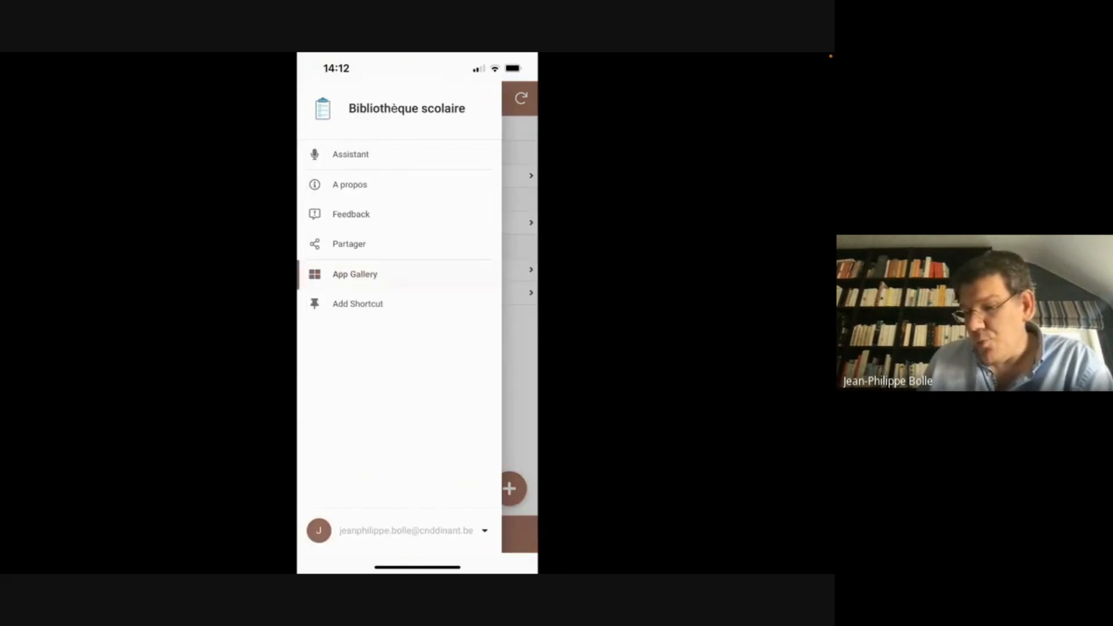
{"action": "left_click", "coordinate": [355, 274]}
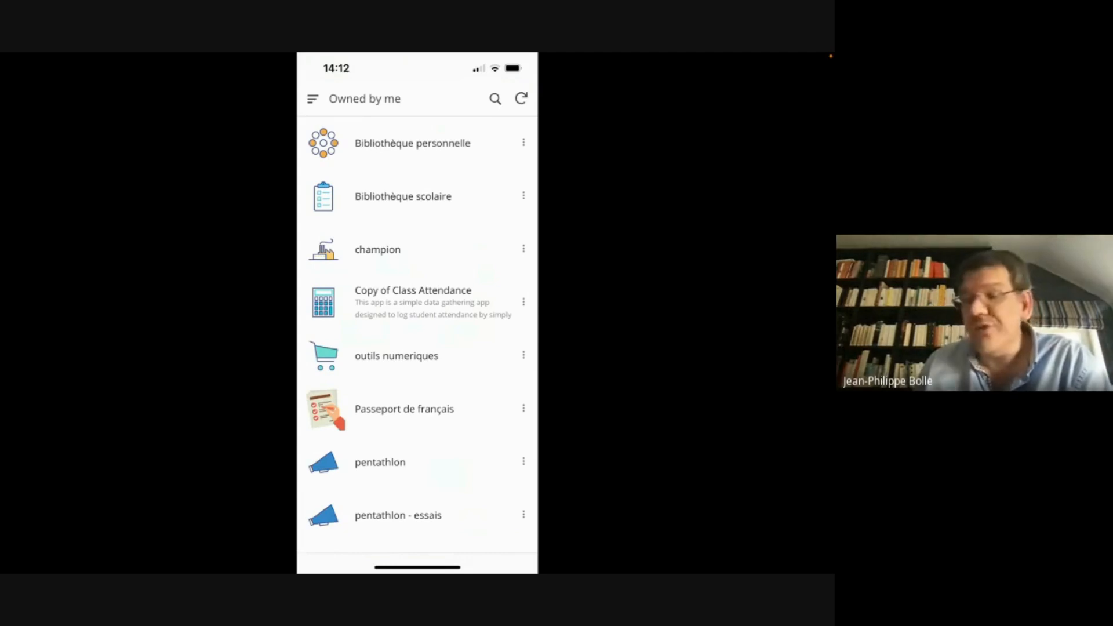
{"action": "scroll", "coordinate": [418, 334], "scroll_direction": "down", "scroll_amount": 2}
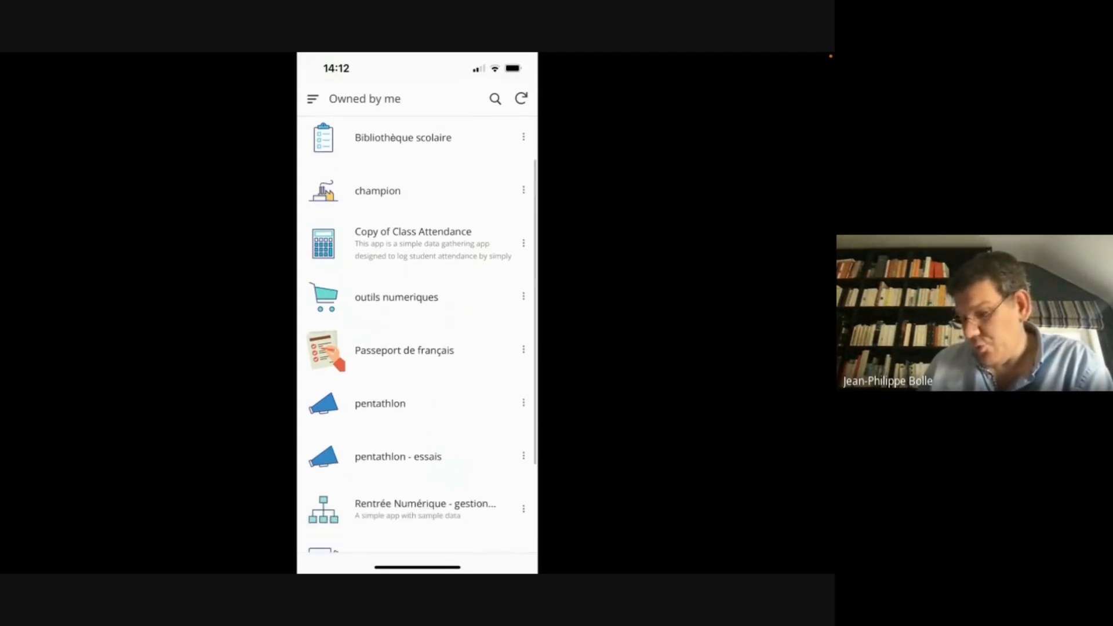
{"action": "scroll", "coordinate": [417, 334], "scroll_direction": "down", "scroll_amount": 3}
{"action": "left_click", "coordinate": [454, 471]}
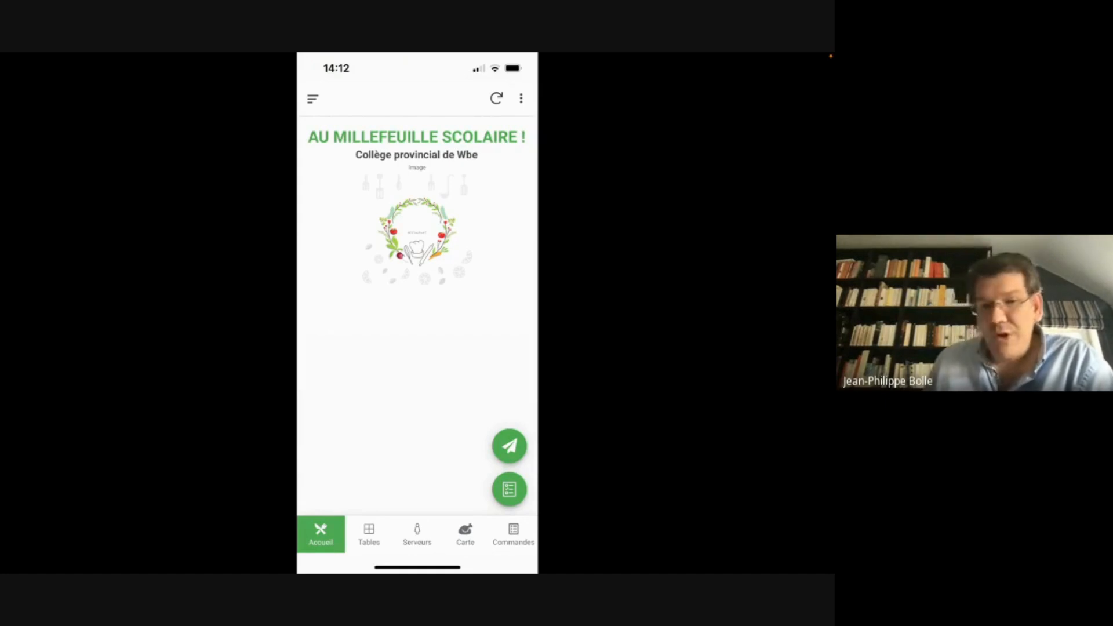
Browse the restaurant app's Tables, Serveurs and Carte lists, finishing on Commandes
{"action": "left_click", "coordinate": [369, 534]}
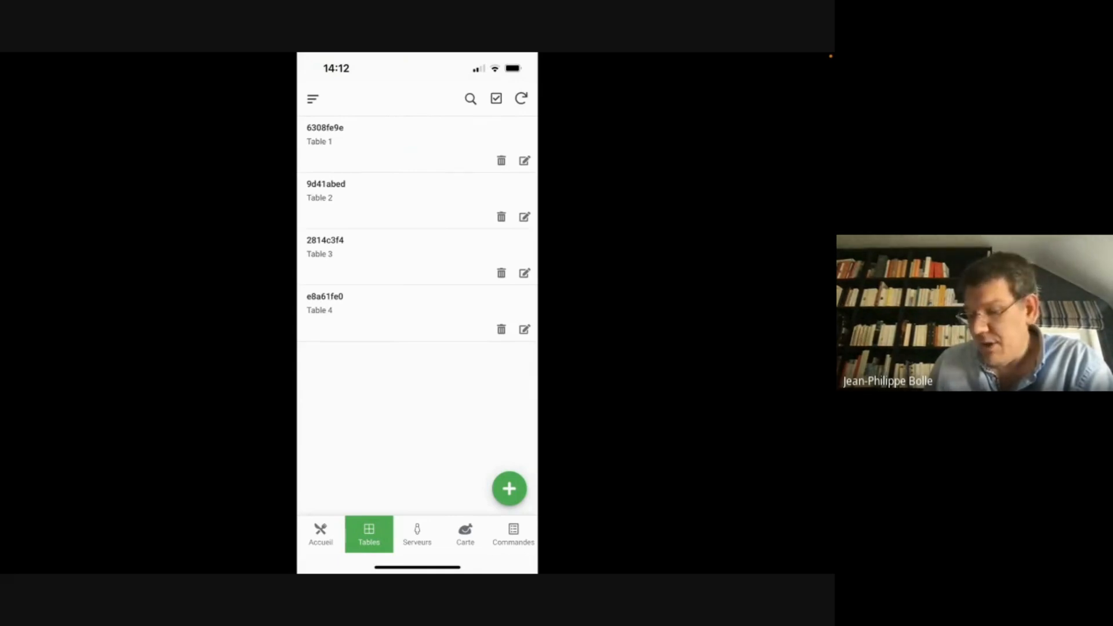
{"action": "left_click", "coordinate": [417, 534]}
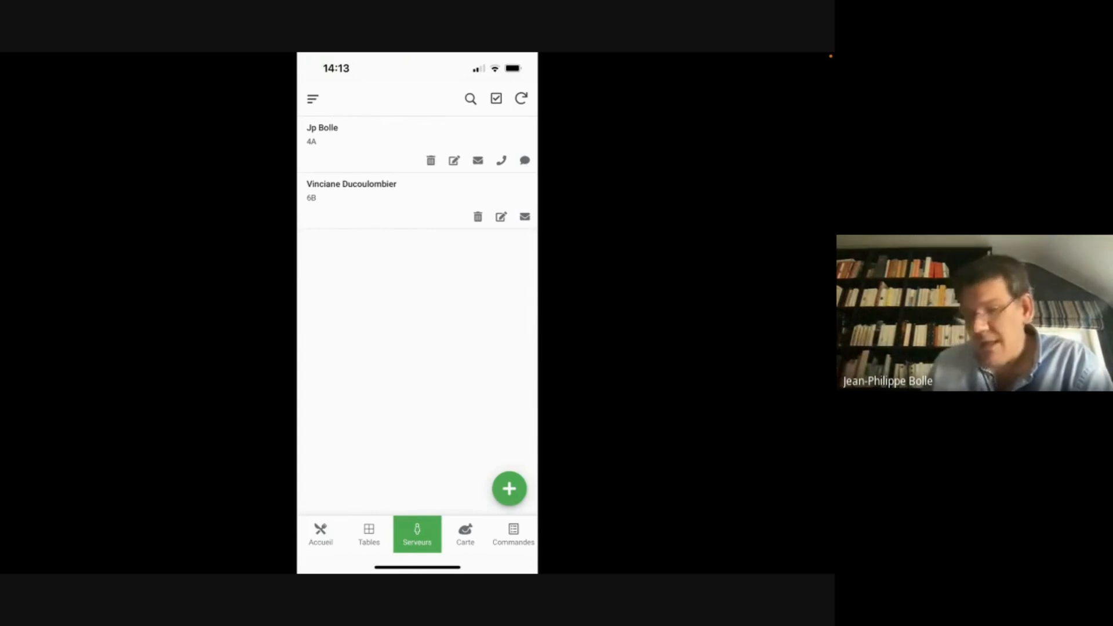
{"action": "left_click", "coordinate": [465, 534]}
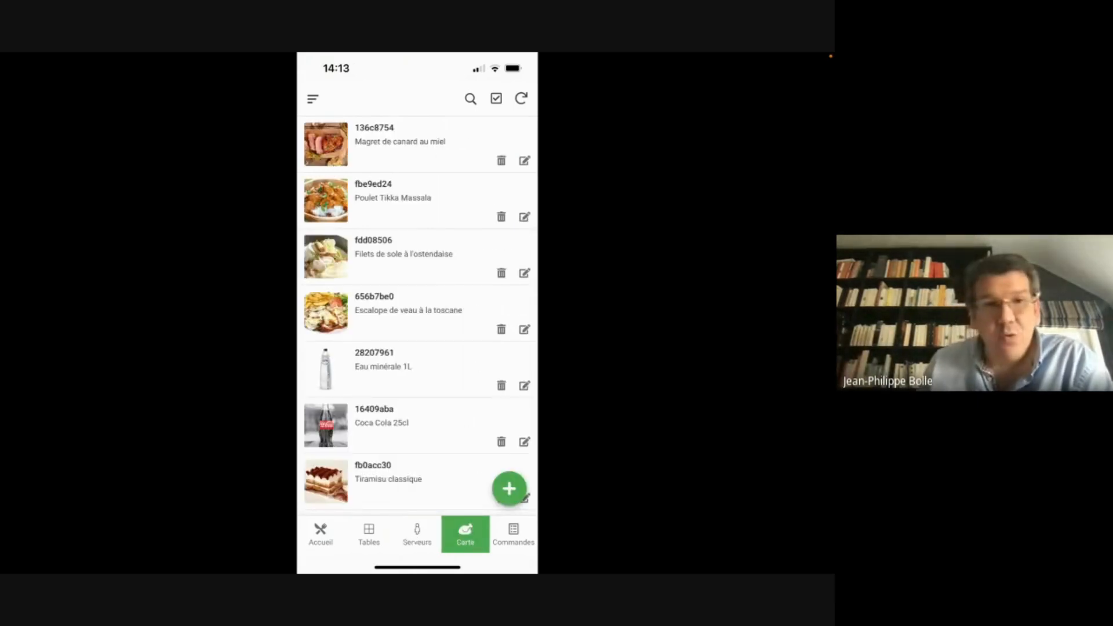
{"action": "scroll", "coordinate": [420, 316], "scroll_direction": "down", "scroll_amount": 2}
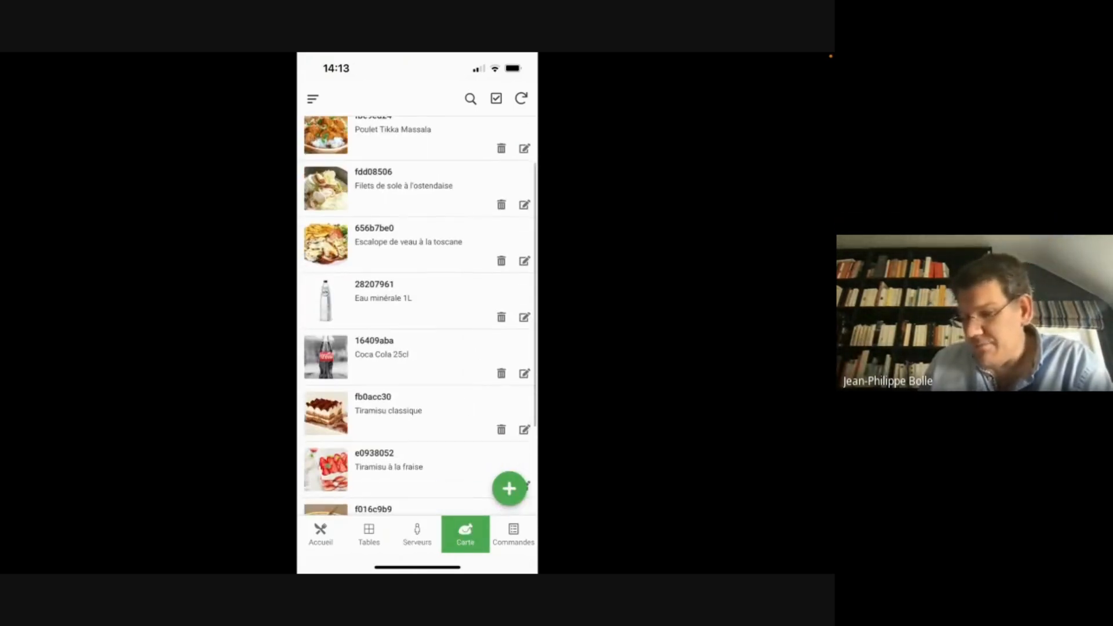
{"action": "scroll", "coordinate": [420, 316], "scroll_direction": "down", "scroll_amount": 3}
{"action": "scroll", "coordinate": [420, 316], "scroll_direction": "up", "scroll_amount": 6}
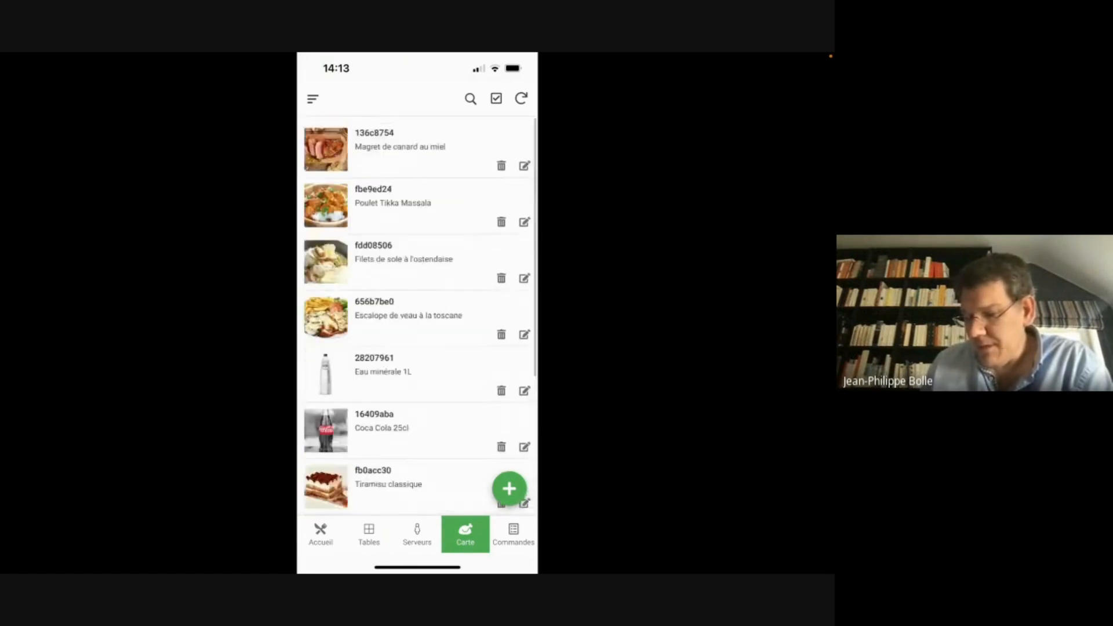
{"action": "left_click", "coordinate": [514, 534]}
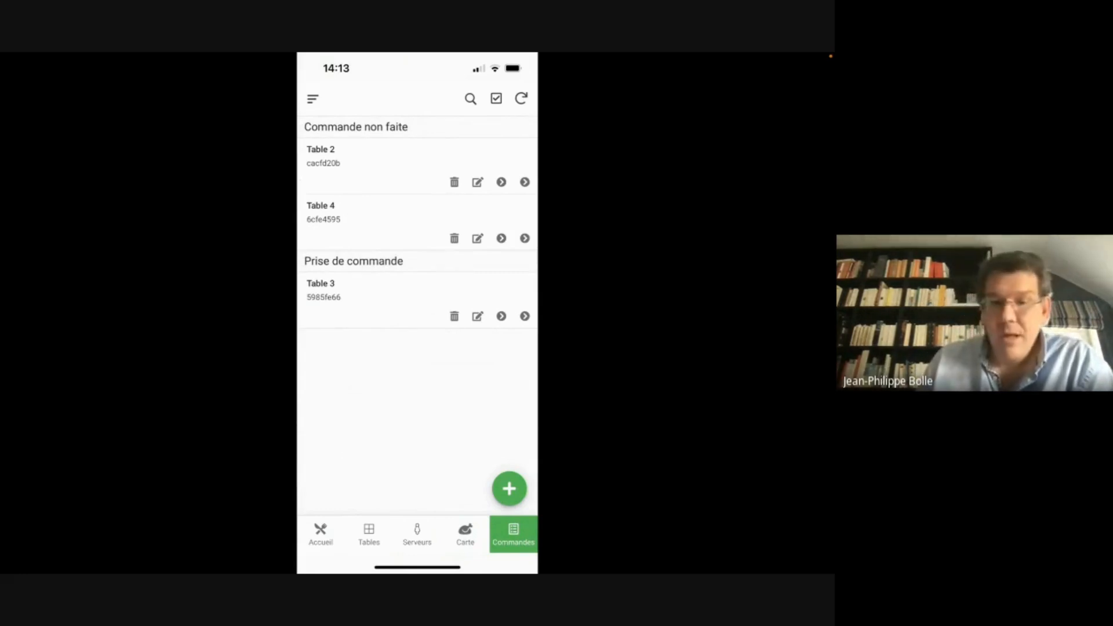
Add Eau minérale 1L as a new product line on the Table 3 order and save it
{"action": "left_click", "coordinate": [371, 291]}
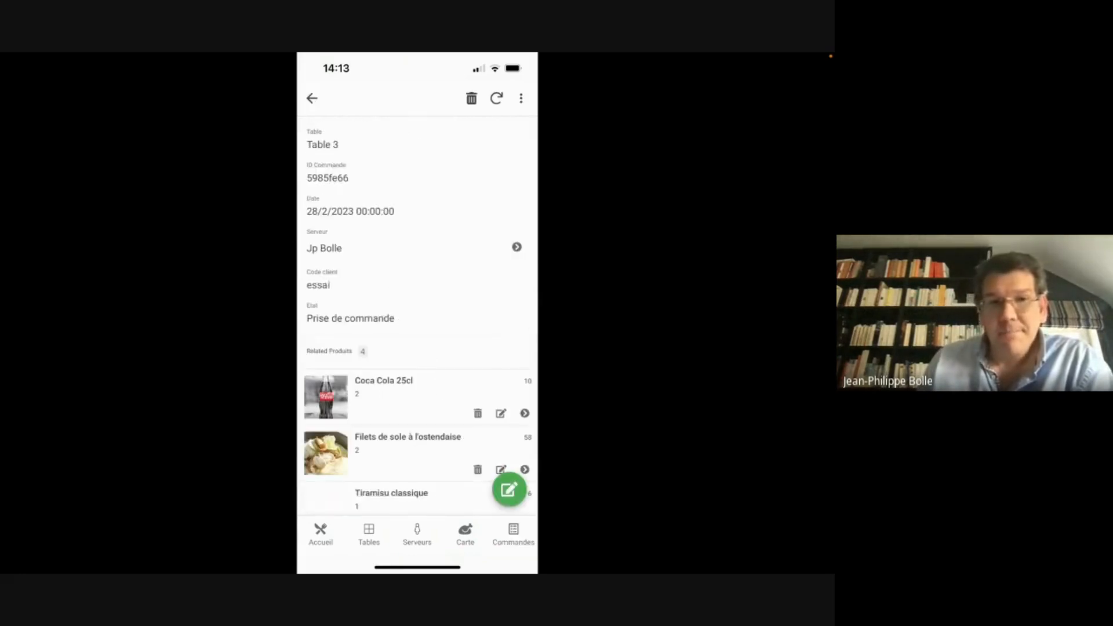
{"action": "scroll", "coordinate": [420, 312], "scroll_direction": "down", "scroll_amount": 3}
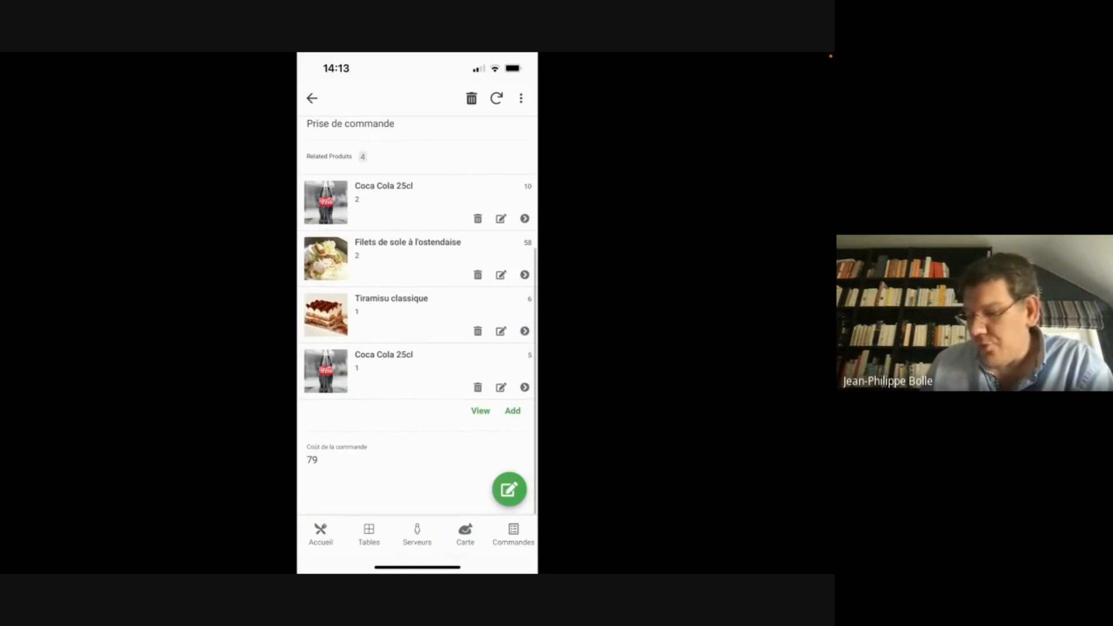
{"action": "left_click", "coordinate": [513, 411]}
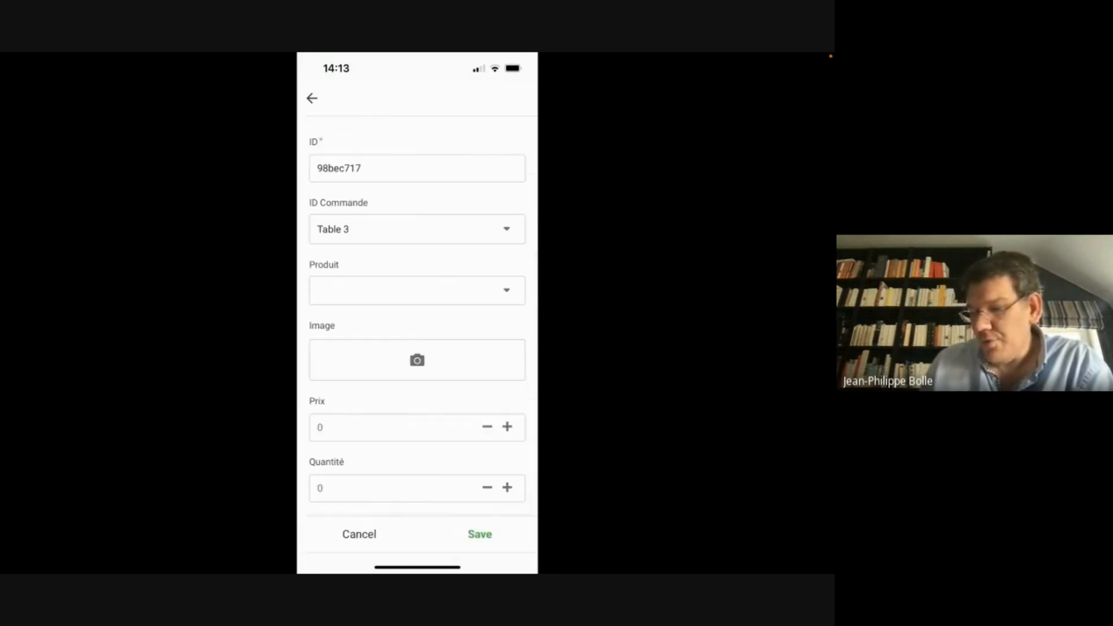
{"action": "left_click", "coordinate": [418, 290]}
{"action": "left_click", "coordinate": [372, 277]}
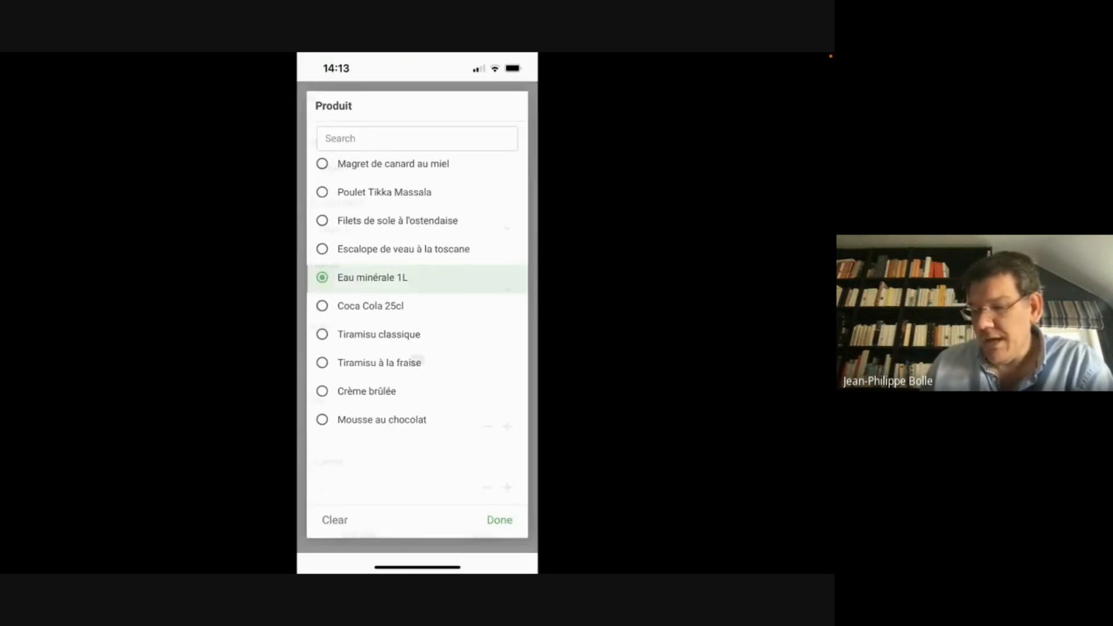
{"action": "scroll", "coordinate": [417, 317], "scroll_direction": "down", "scroll_amount": 5}
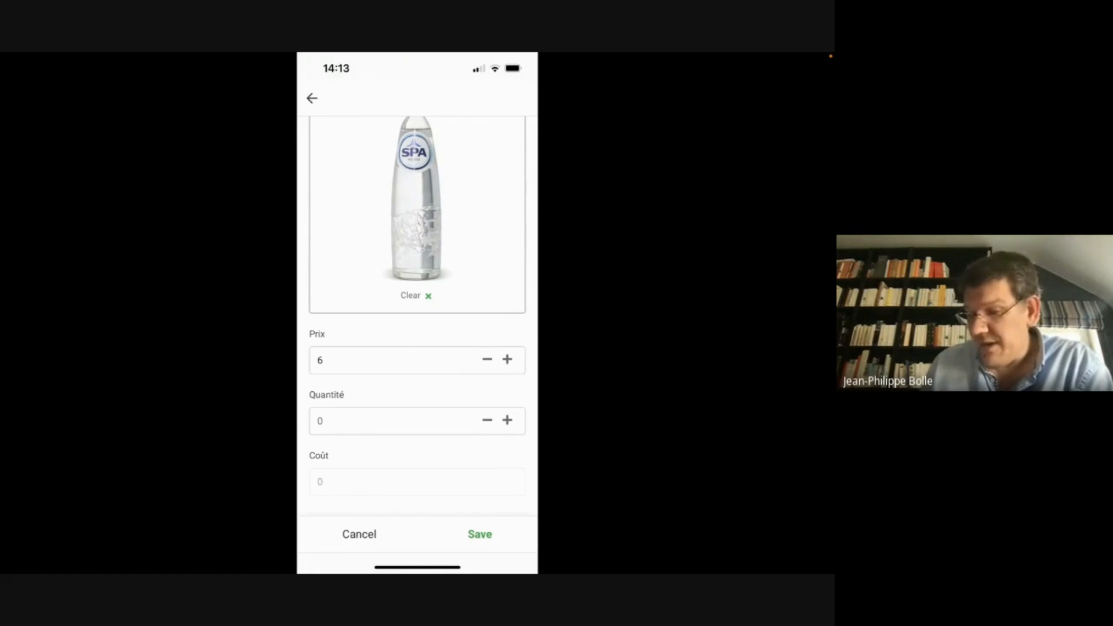
{"action": "left_click", "coordinate": [480, 534]}
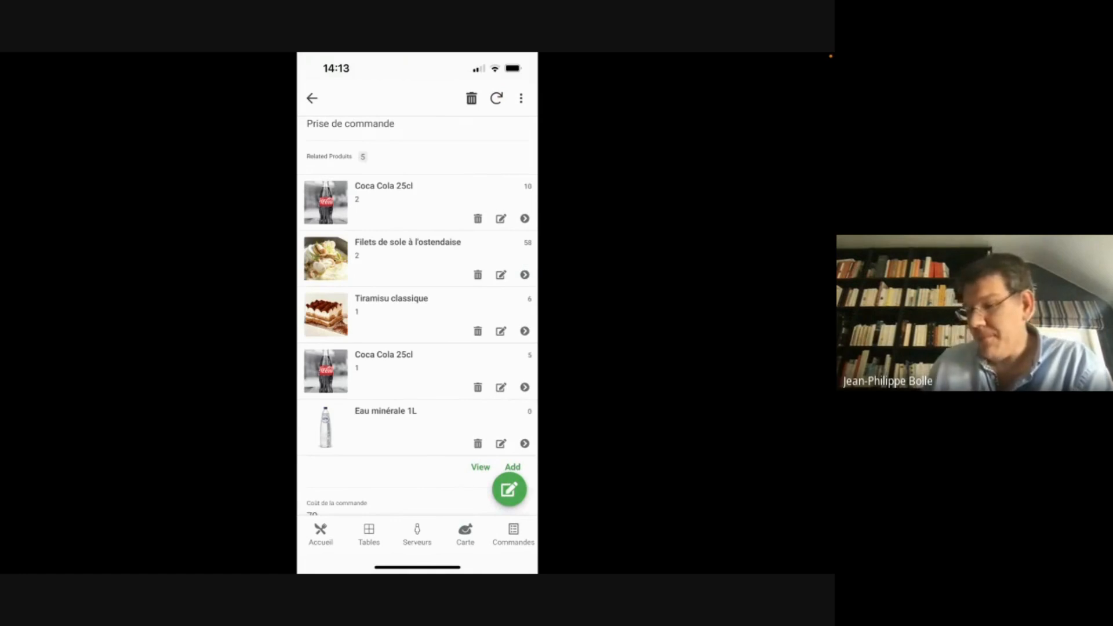
{"action": "left_click", "coordinate": [312, 98]}
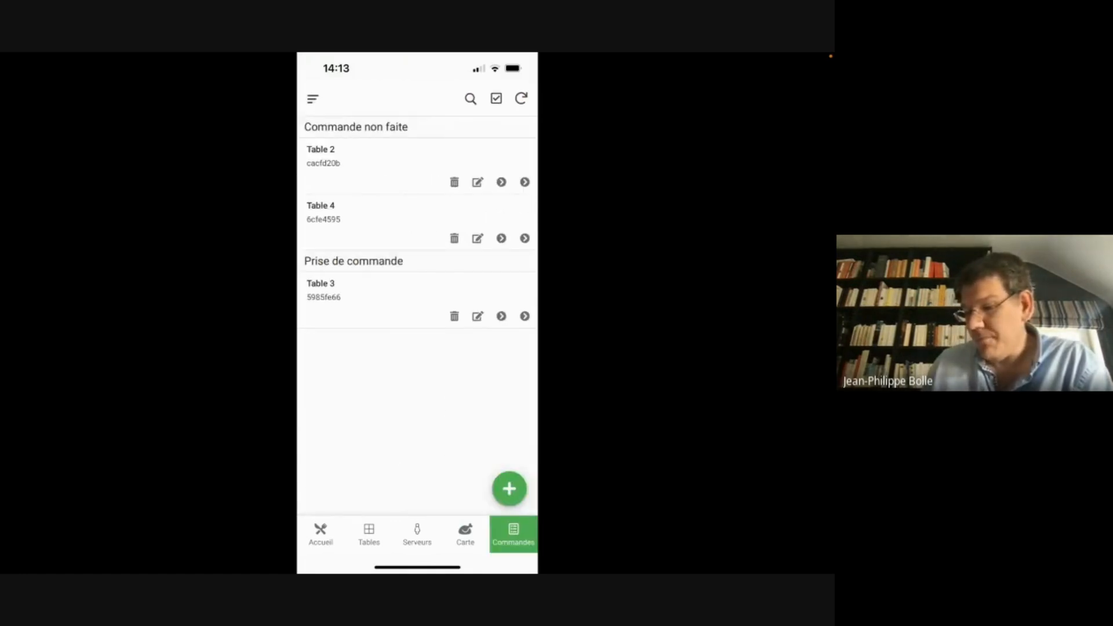
Reopen the Table 3 order to confirm five products costing 79, then return to Commandes
{"action": "left_click", "coordinate": [371, 291]}
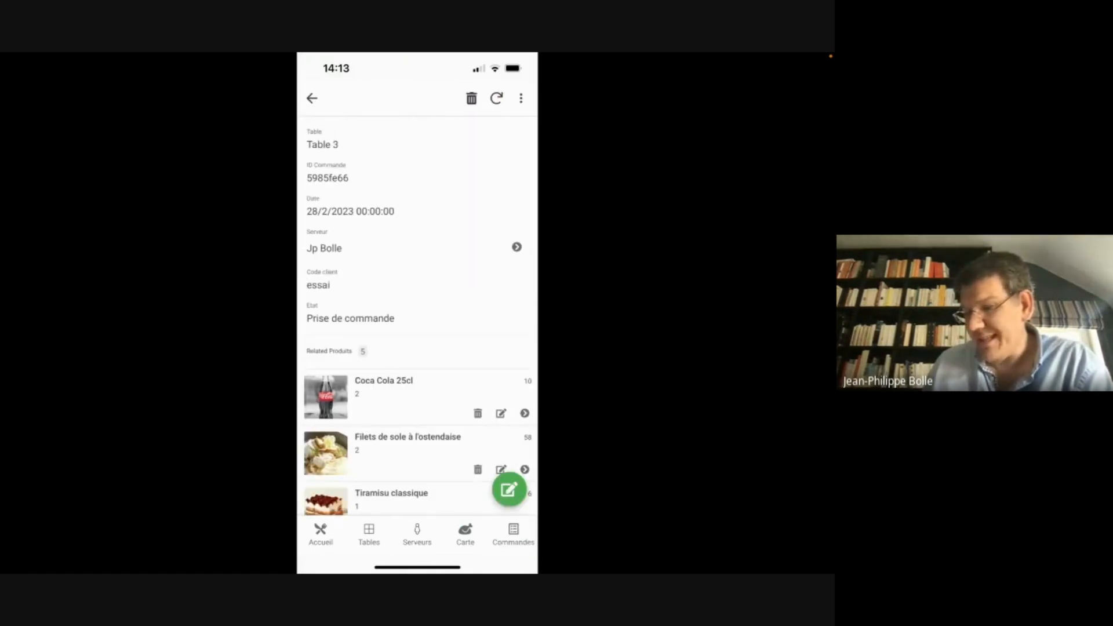
{"action": "left_click", "coordinate": [311, 99]}
{"action": "left_click", "coordinate": [372, 291]}
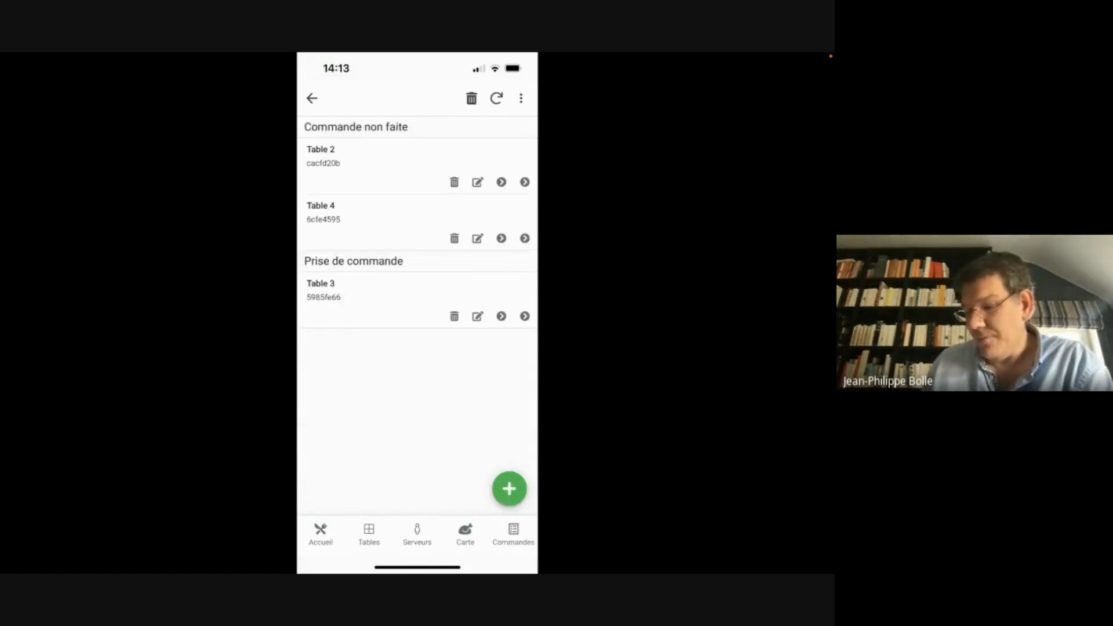
{"action": "scroll", "coordinate": [417, 313], "scroll_direction": "down", "scroll_amount": 5}
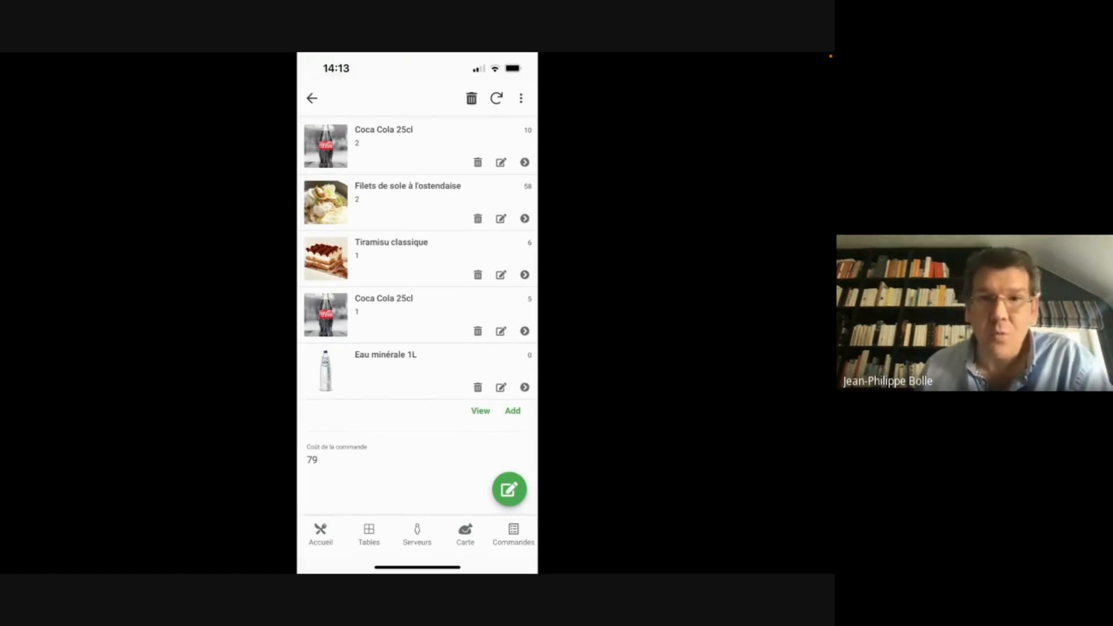
{"action": "left_click", "coordinate": [312, 98]}
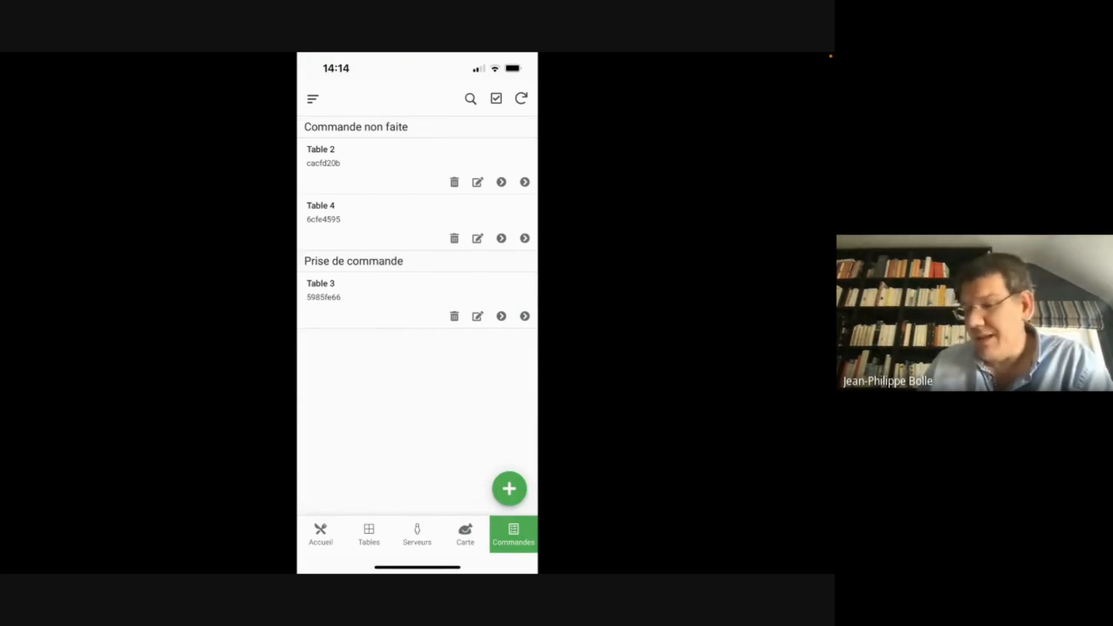
Switch from the restaurant app to the pentathlon app through the App Gallery
{"action": "left_click", "coordinate": [313, 99]}
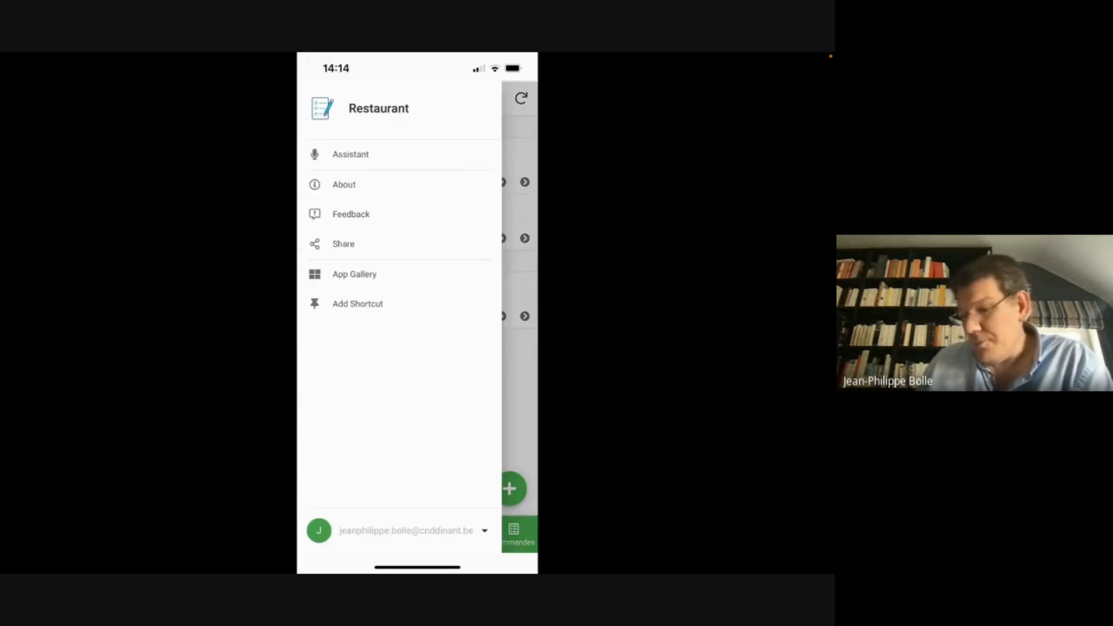
{"action": "left_click", "coordinate": [355, 275]}
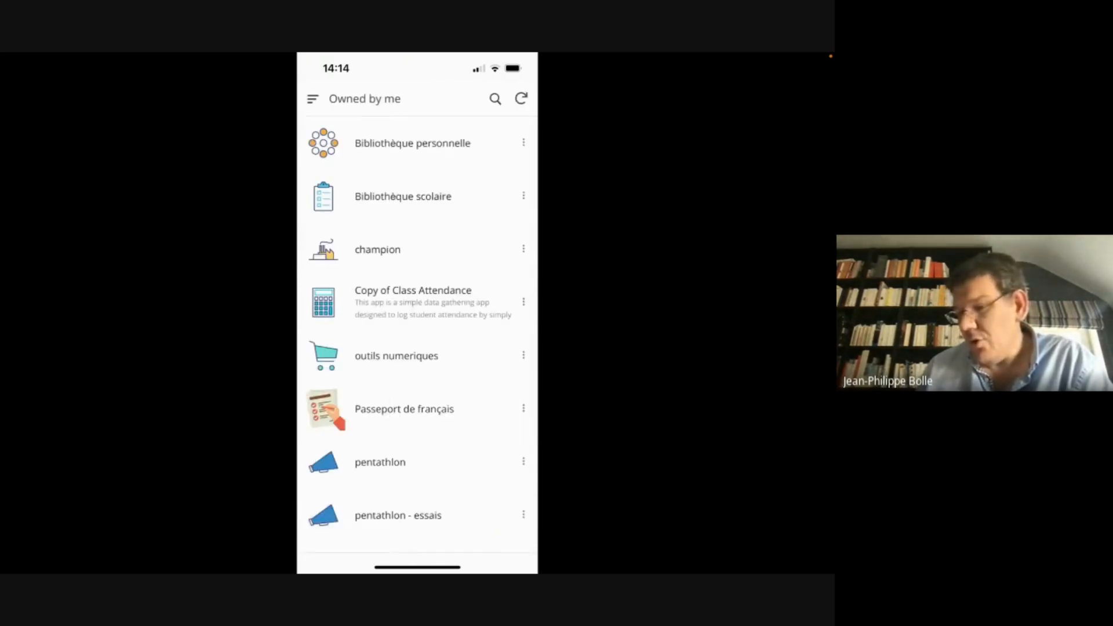
{"action": "scroll", "coordinate": [418, 348], "scroll_direction": "down", "scroll_amount": 1}
{"action": "left_click", "coordinate": [422, 528]}
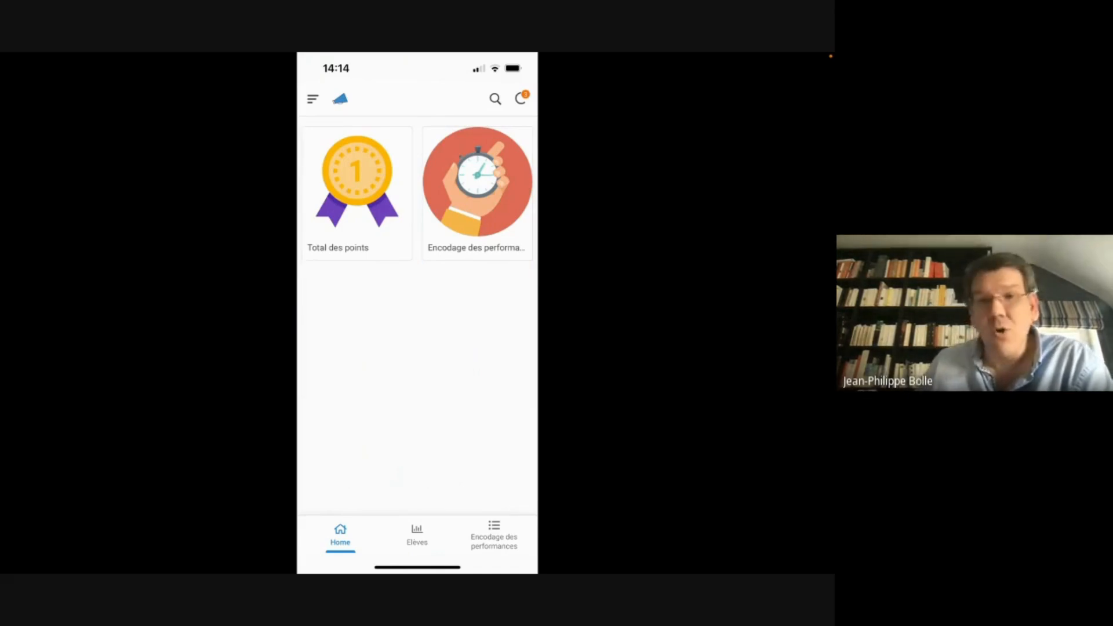
Start a new performance entry with a pupil selected and garçon as the gender
{"action": "left_click", "coordinate": [478, 191]}
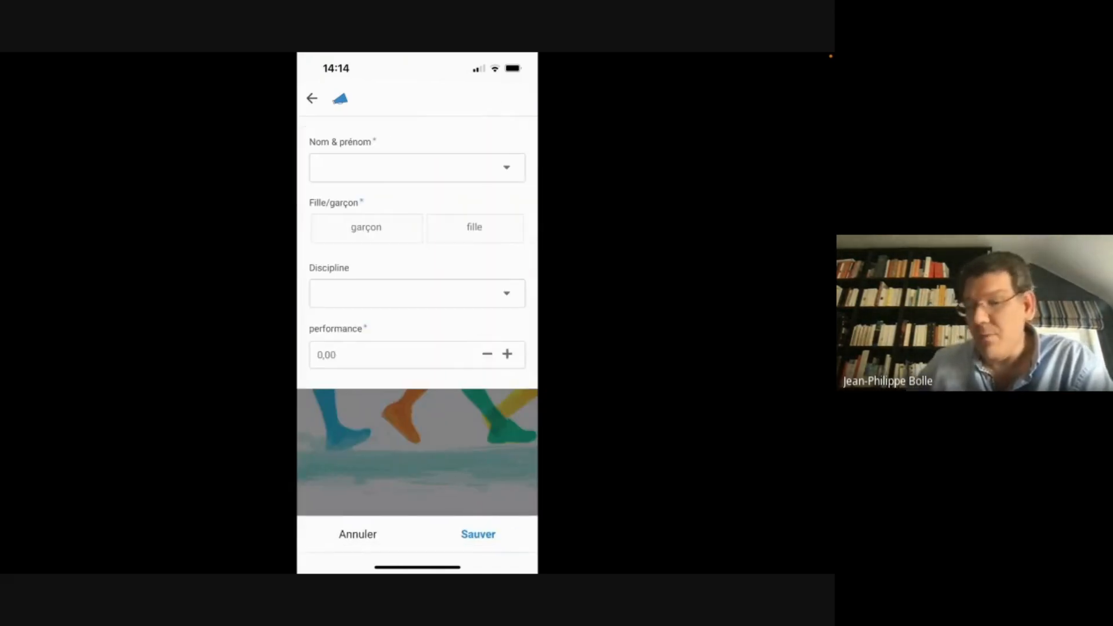
{"action": "left_click", "coordinate": [417, 167]}
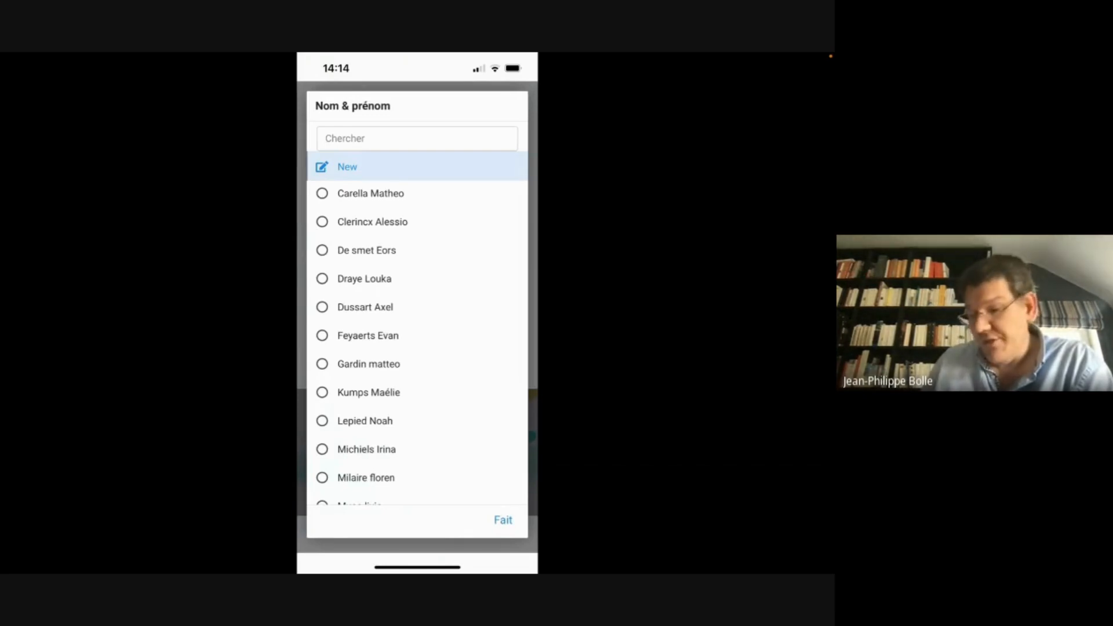
{"action": "left_click", "coordinate": [364, 279]}
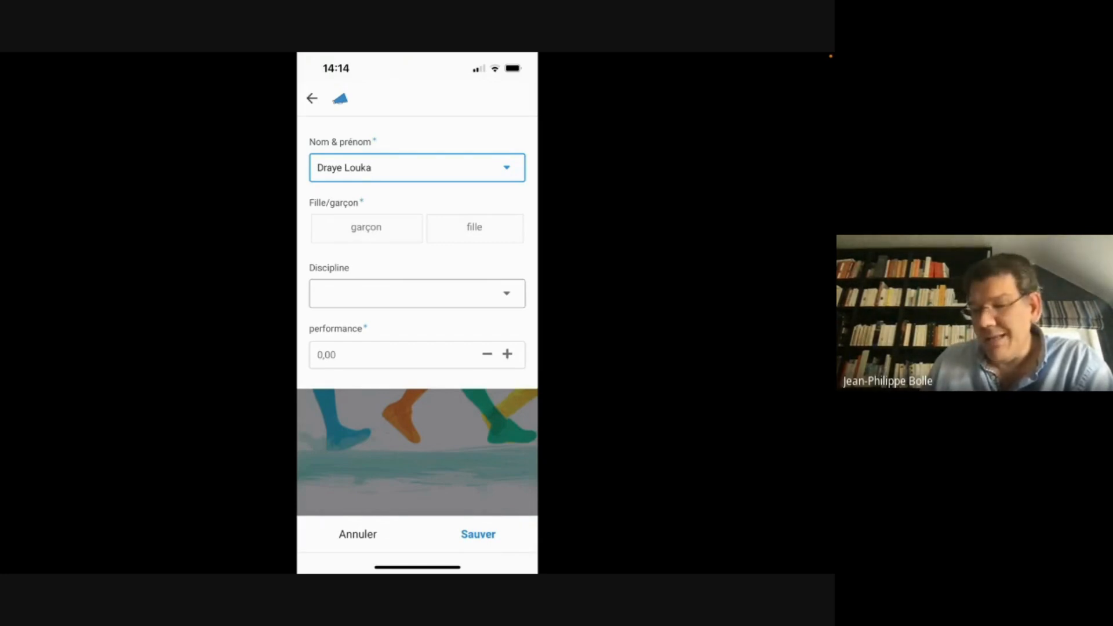
{"action": "left_click", "coordinate": [366, 227]}
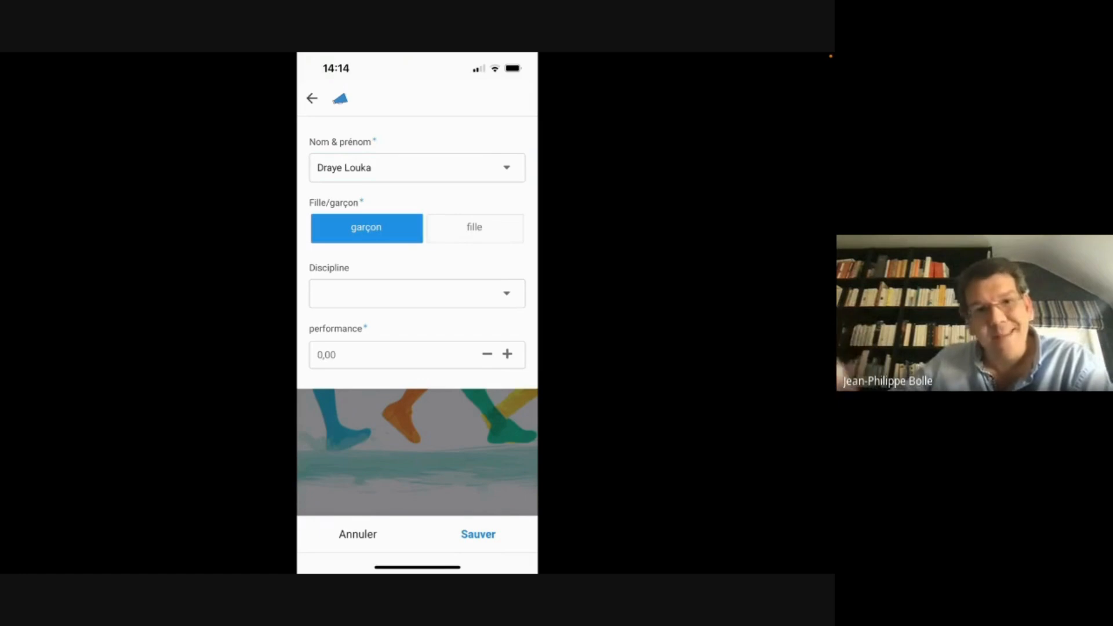
Set the discipline to sprint, clear it with Effacer, then cancel the entry
{"action": "left_click", "coordinate": [417, 293]}
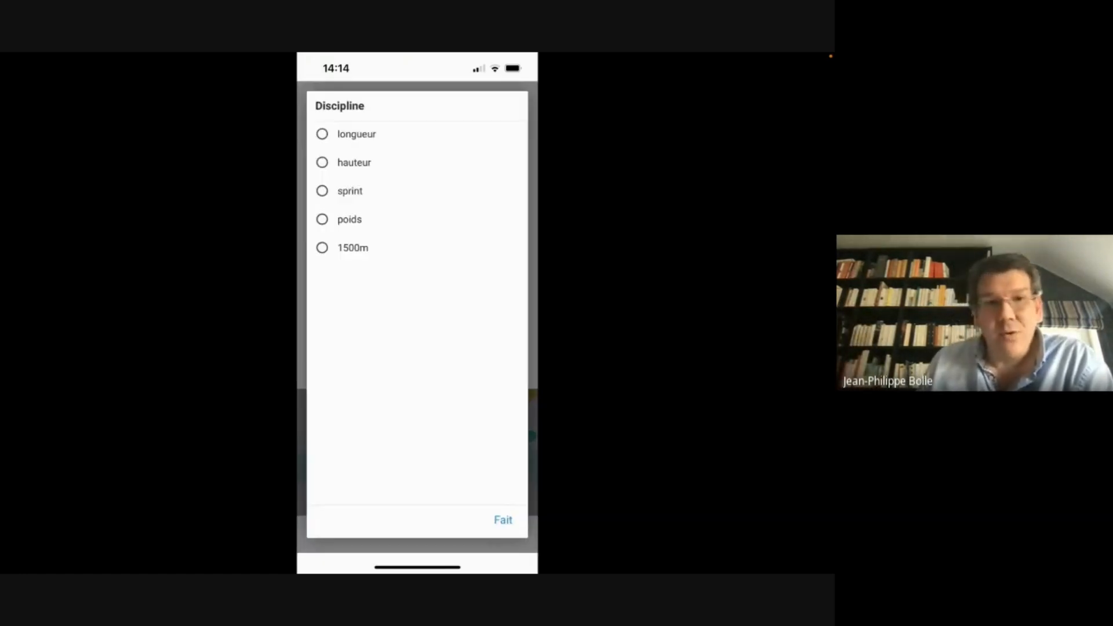
{"action": "left_click", "coordinate": [351, 191]}
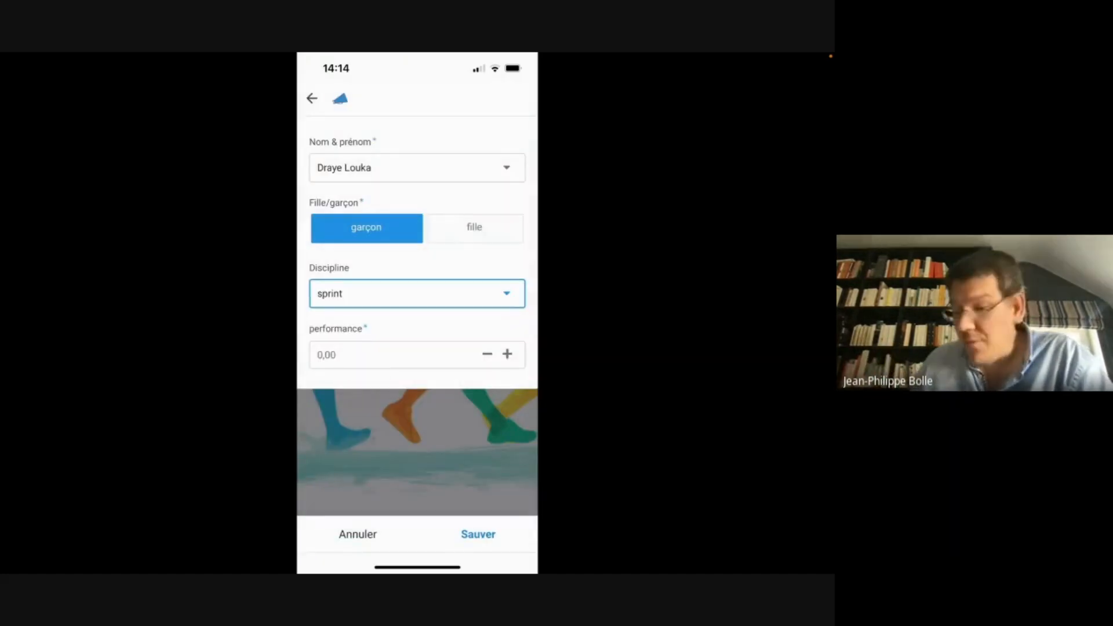
{"action": "left_click", "coordinate": [418, 294]}
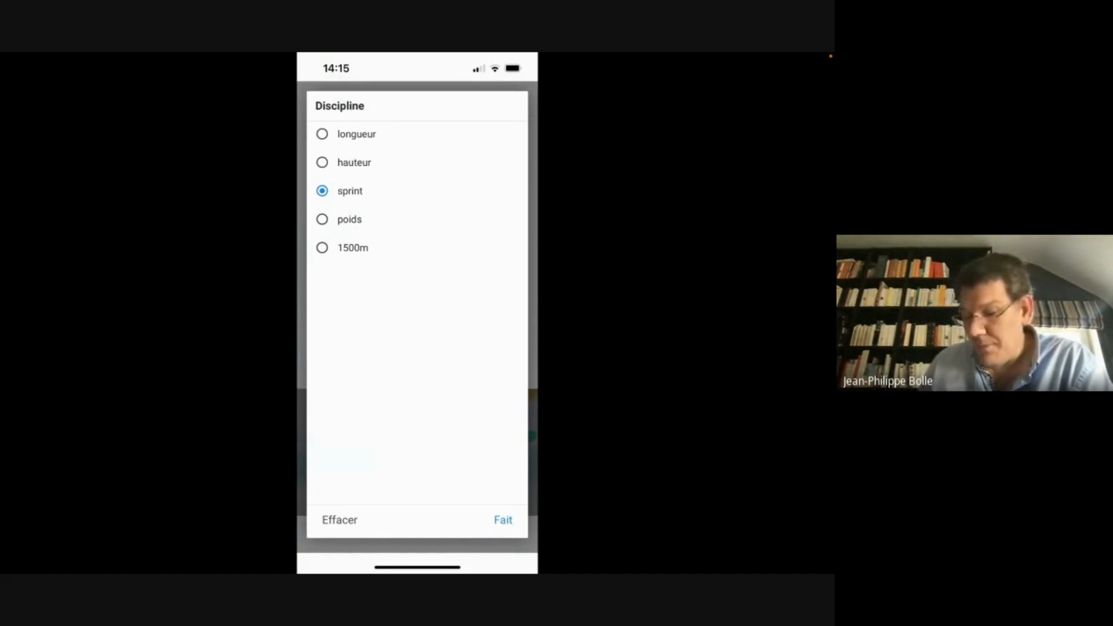
{"action": "left_click", "coordinate": [340, 520]}
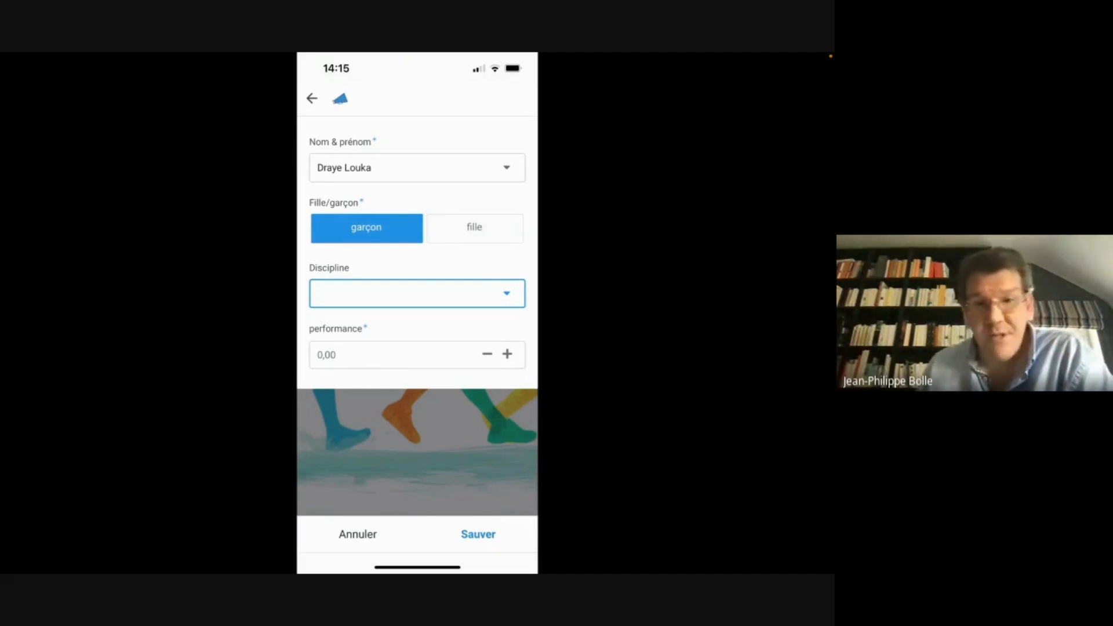
{"action": "left_click", "coordinate": [357, 534]}
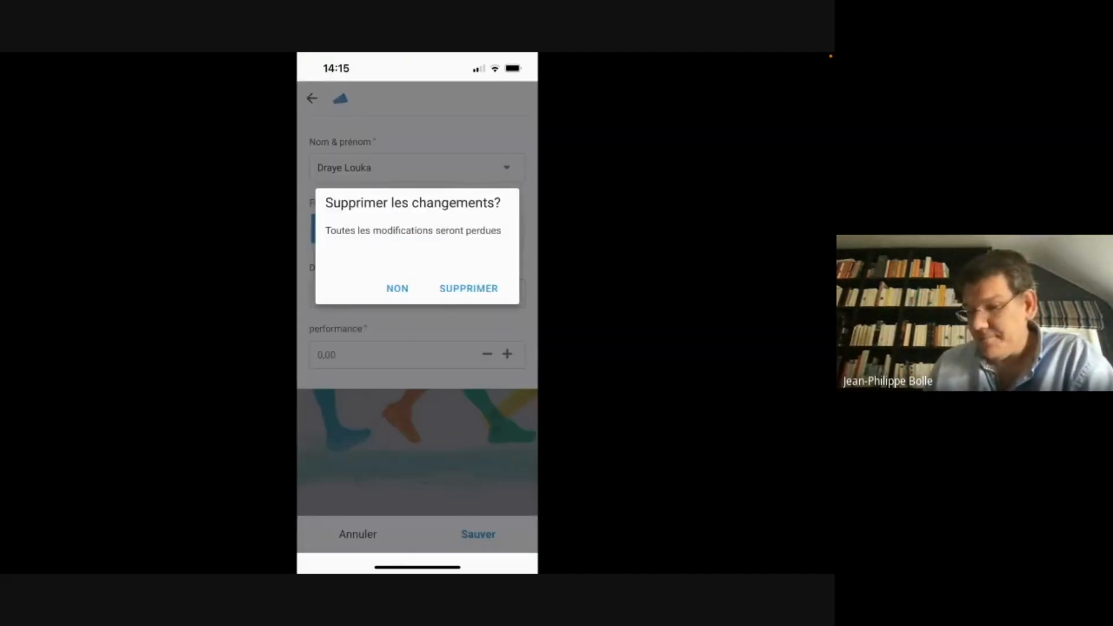
Discard the entry's changes and leave pentathlon for the App Gallery, accepting unsynced changes
{"action": "left_click", "coordinate": [469, 288]}
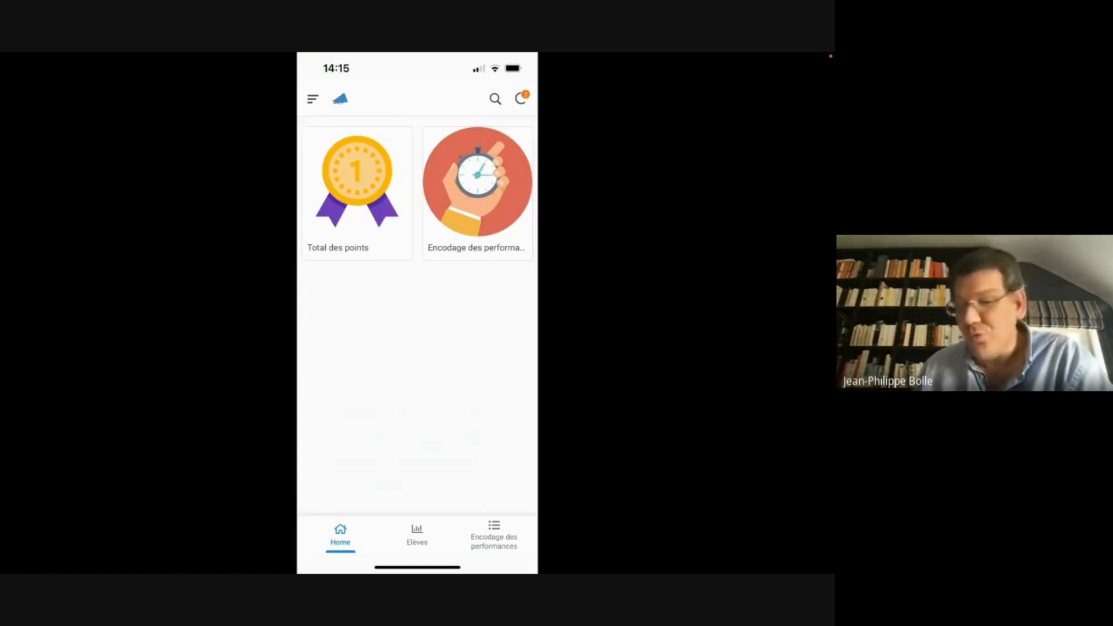
{"action": "left_click", "coordinate": [313, 100]}
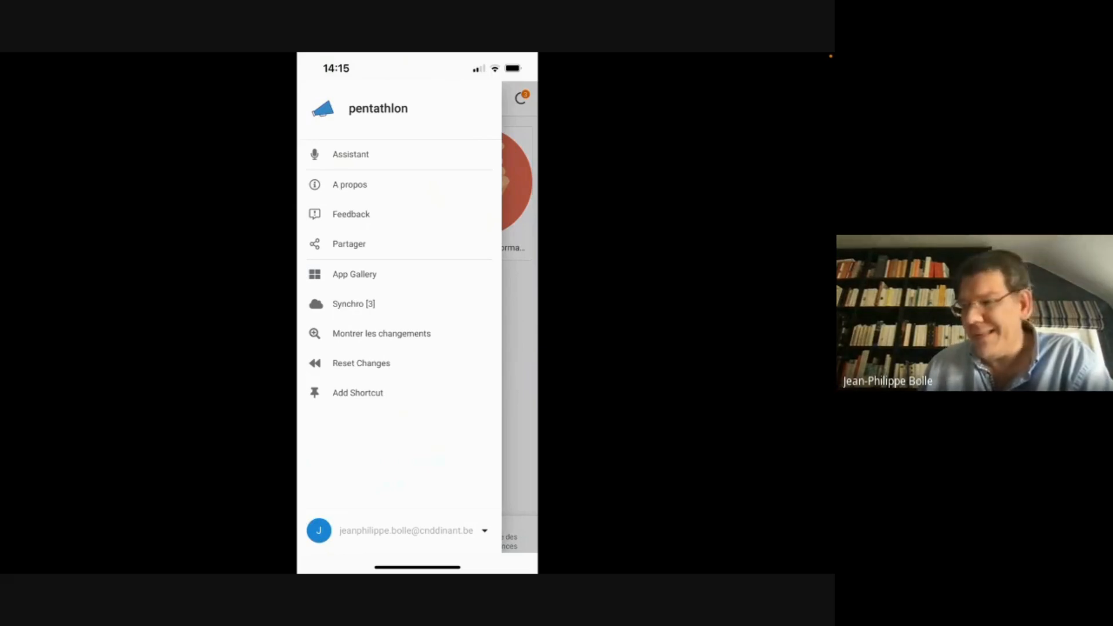
{"action": "left_click", "coordinate": [355, 274]}
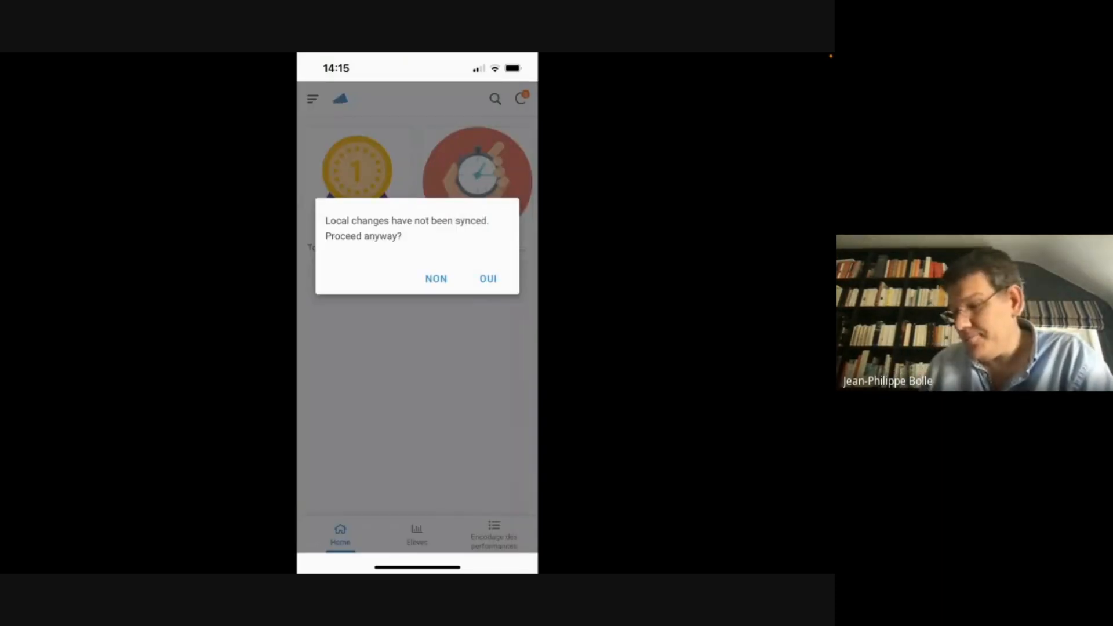
{"action": "left_click", "coordinate": [436, 279]}
{"action": "left_click", "coordinate": [313, 99]}
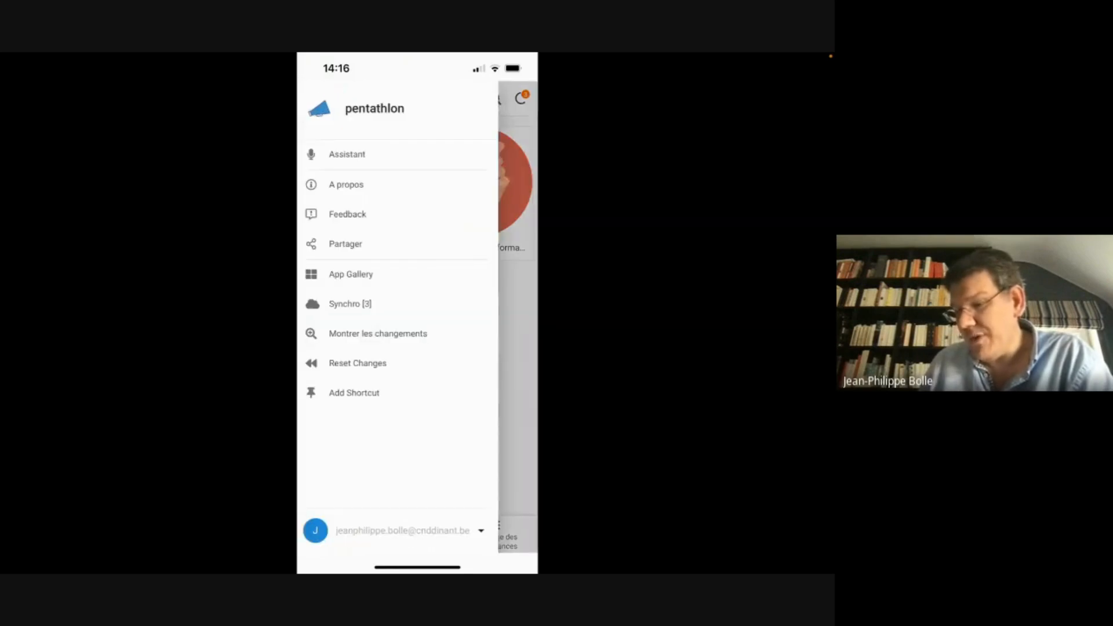
{"action": "left_click", "coordinate": [355, 274]}
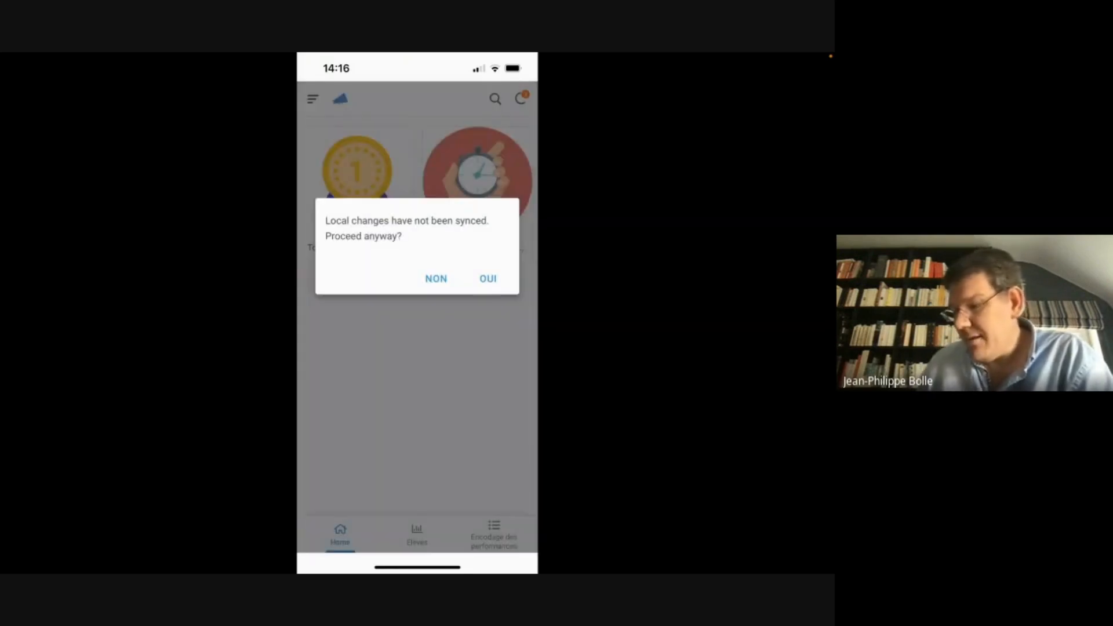
{"action": "left_click", "coordinate": [488, 279]}
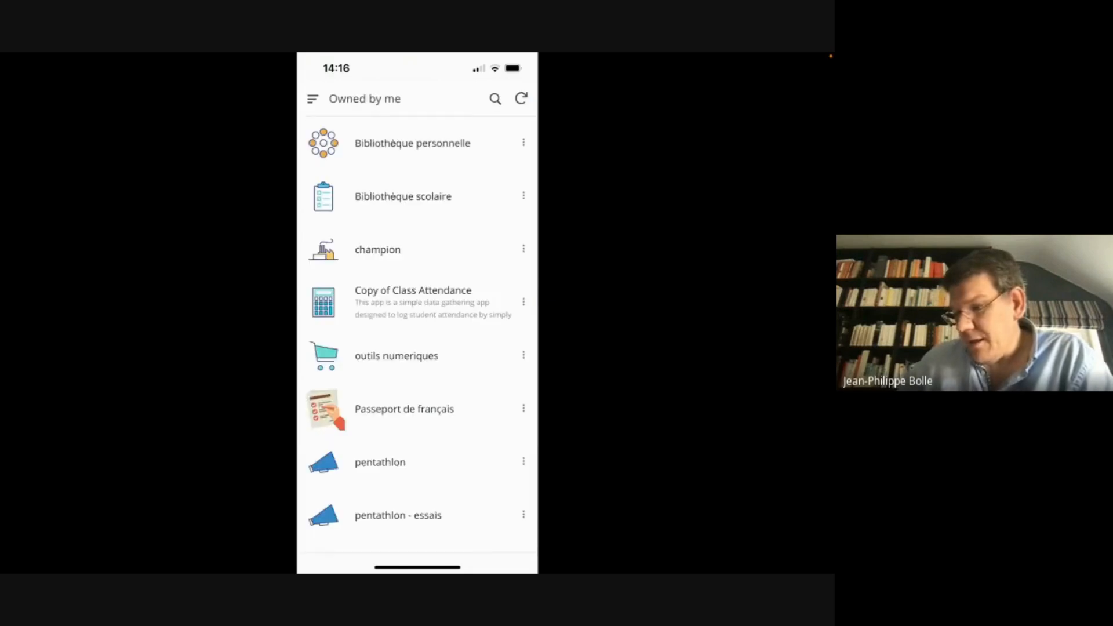
Open Passeport de français from the Owned by me app list
{"action": "scroll", "coordinate": [417, 334], "scroll_direction": "down", "scroll_amount": 5}
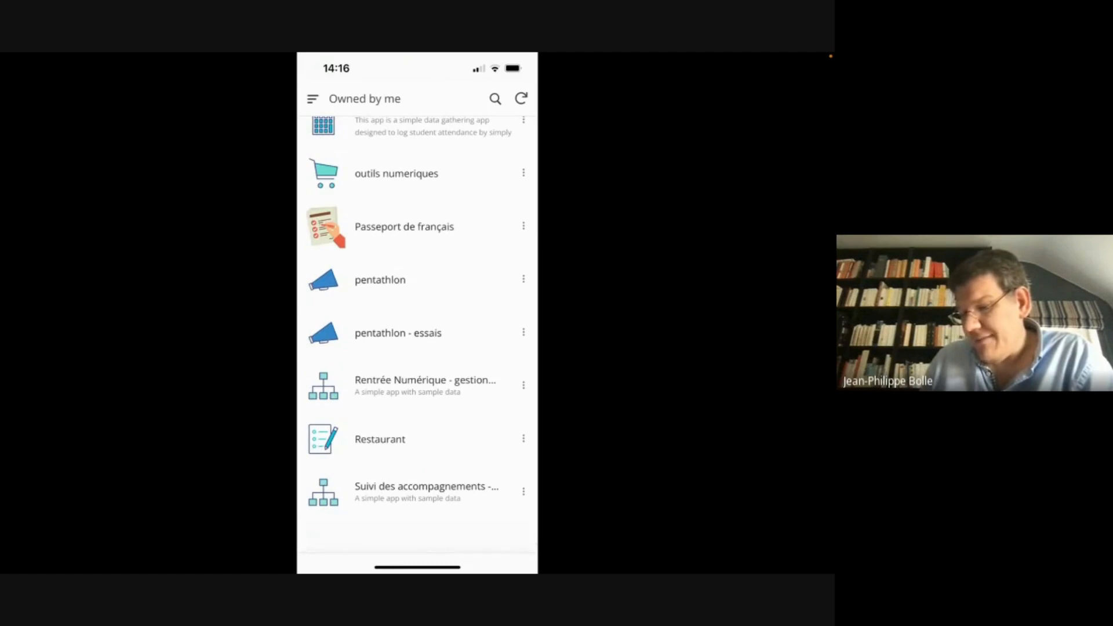
{"action": "scroll", "coordinate": [417, 334], "scroll_direction": "up", "scroll_amount": 5}
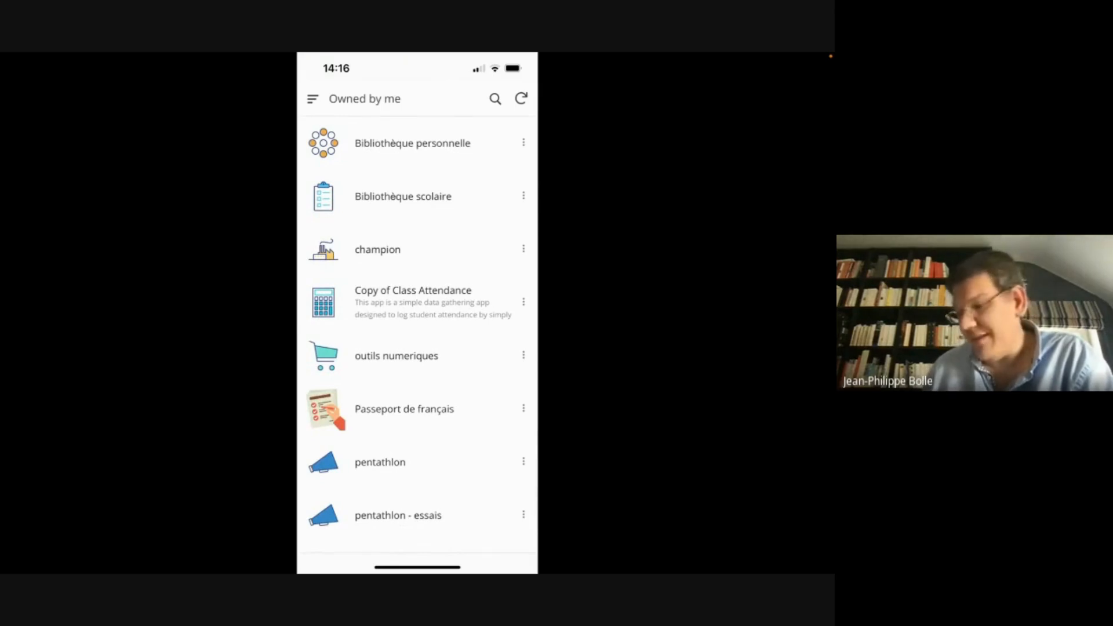
{"action": "scroll", "coordinate": [418, 334], "scroll_direction": "down", "scroll_amount": 1}
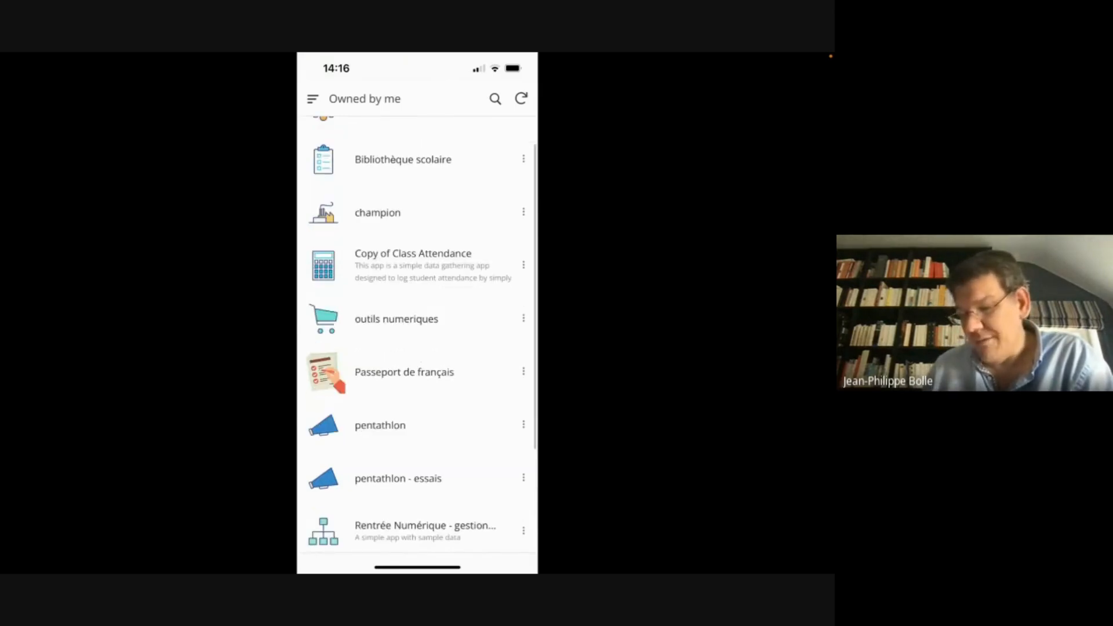
{"action": "left_click", "coordinate": [404, 372]}
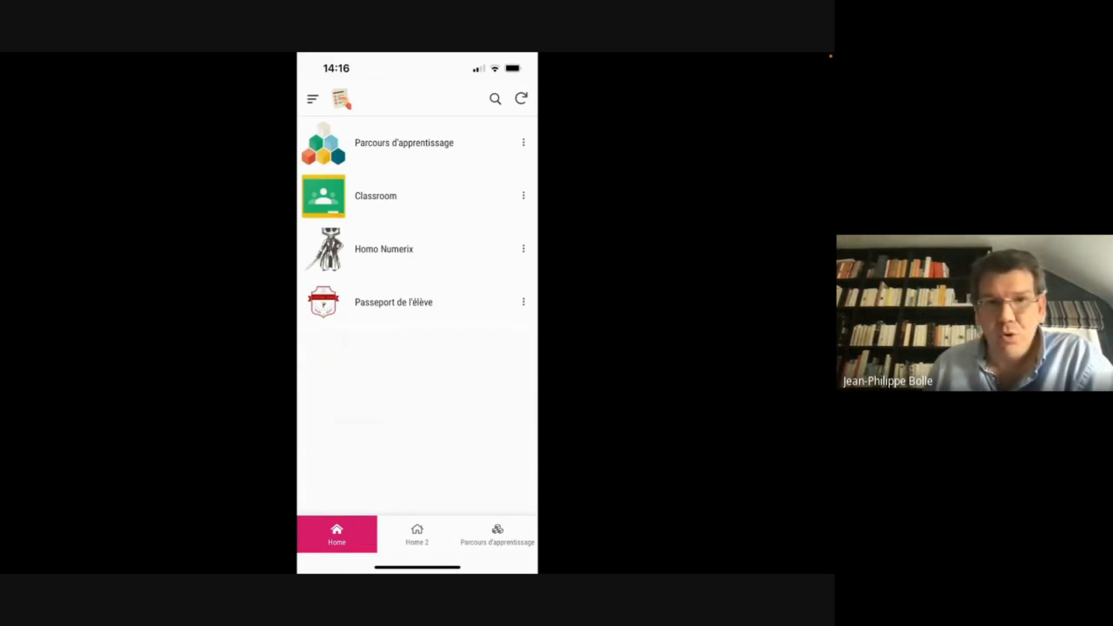
Open the first 4e student's Parcours d'apprentissage record and add a new contraction-belt status entry
{"action": "left_click", "coordinate": [417, 534]}
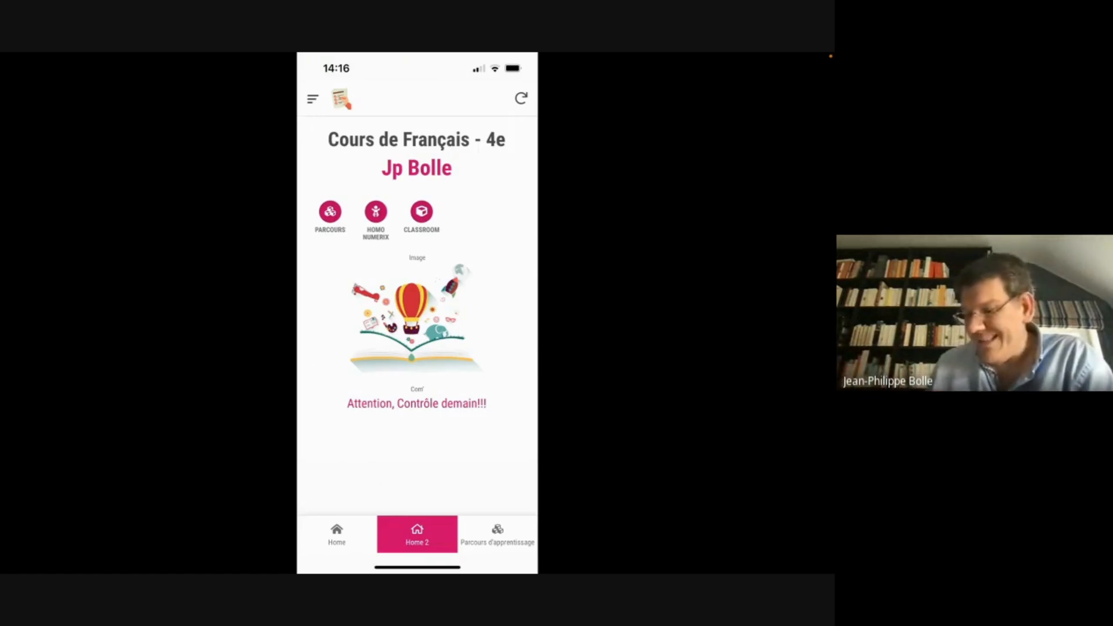
{"action": "left_click", "coordinate": [498, 535]}
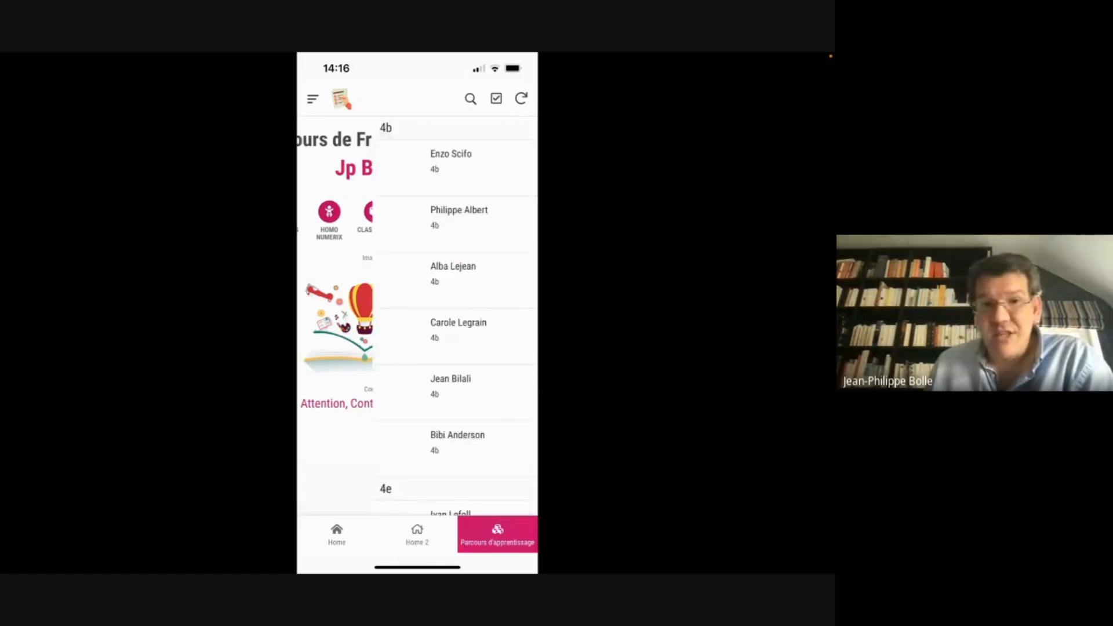
{"action": "scroll", "coordinate": [417, 316], "scroll_direction": "down", "scroll_amount": 5}
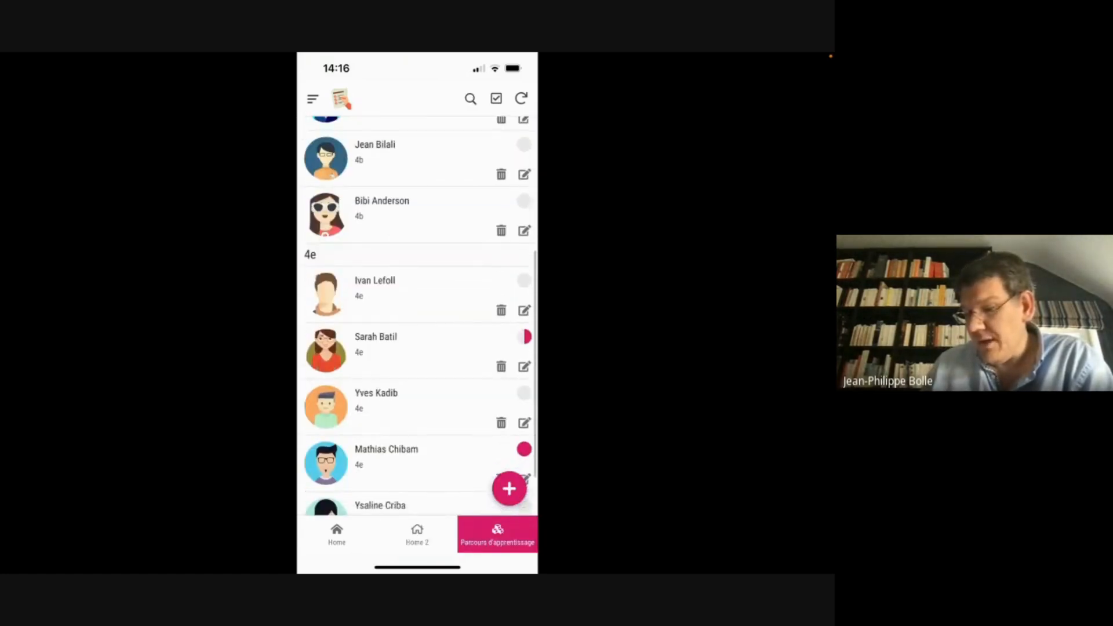
{"action": "scroll", "coordinate": [417, 316], "scroll_direction": "down", "scroll_amount": 1}
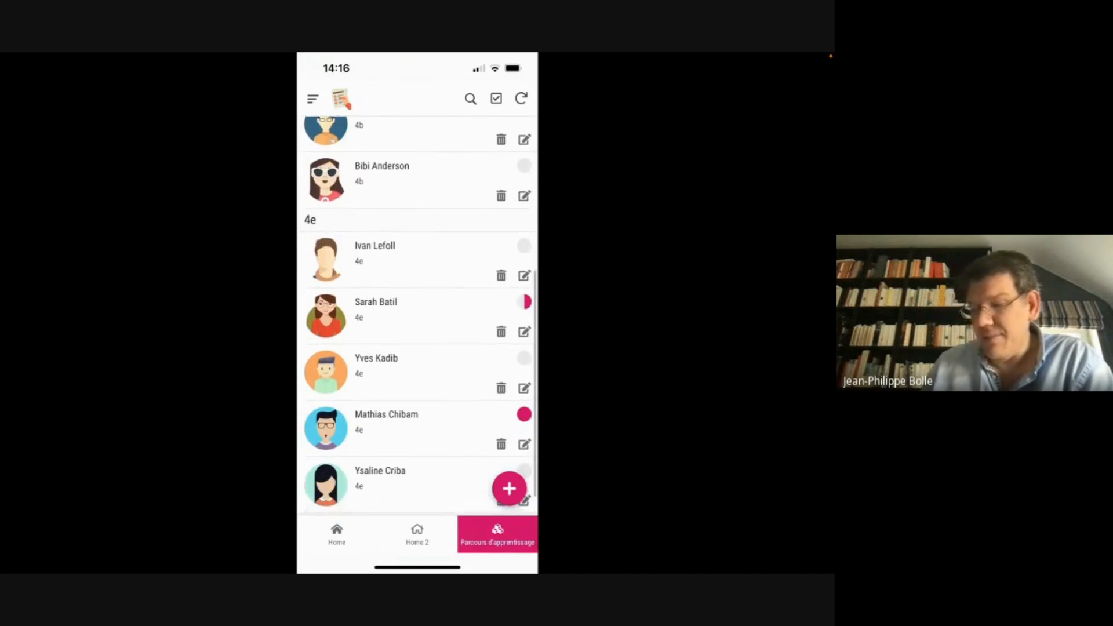
{"action": "left_click", "coordinate": [375, 255]}
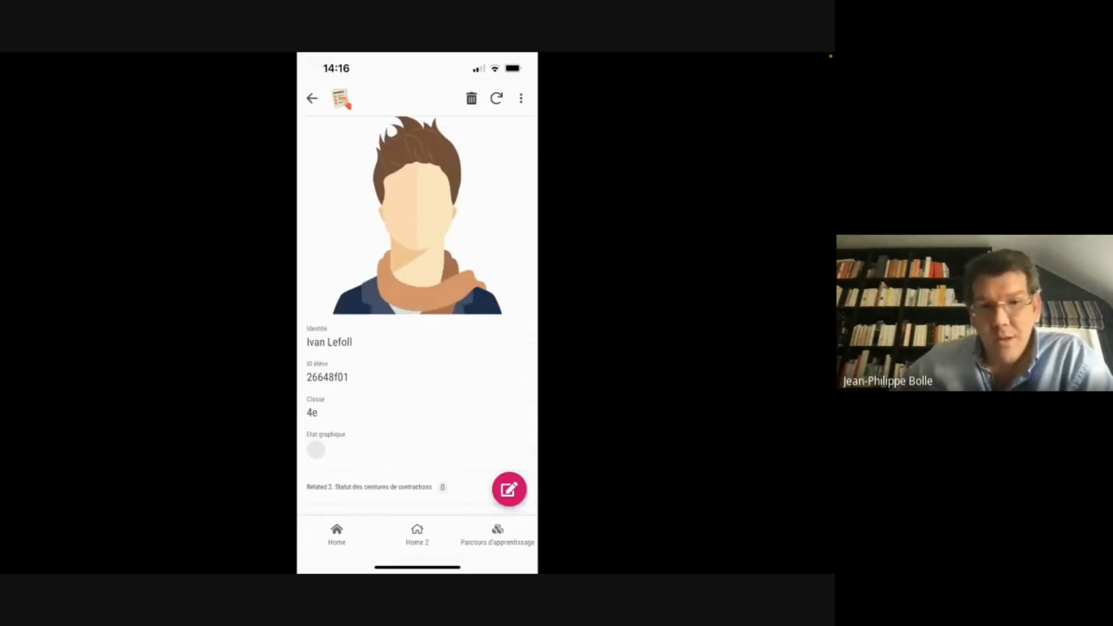
{"action": "scroll", "coordinate": [418, 316], "scroll_direction": "down", "scroll_amount": 3}
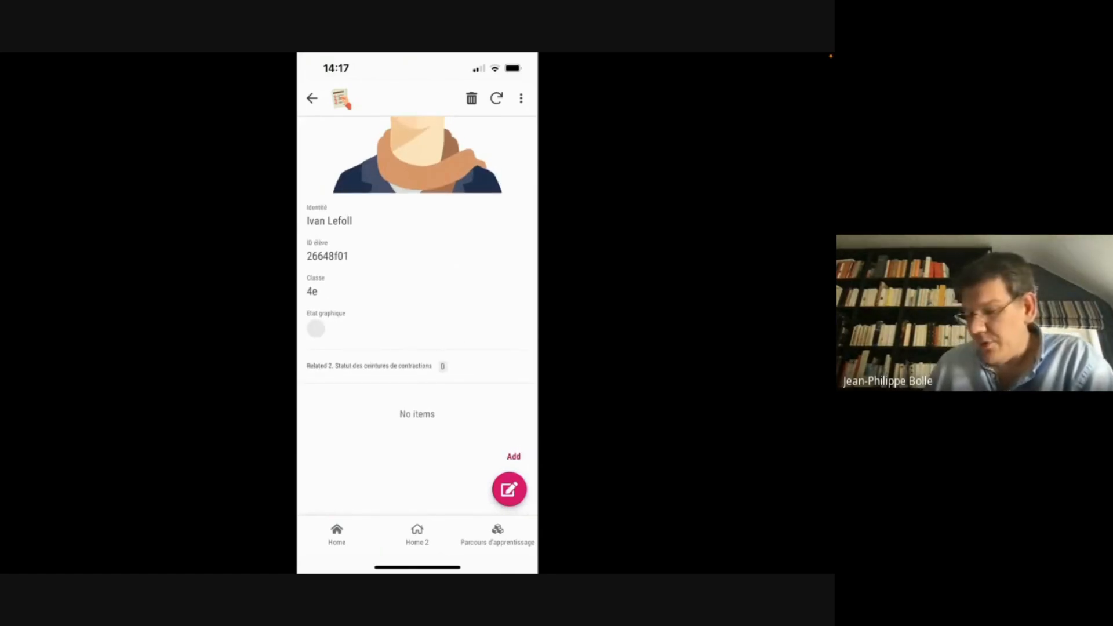
{"action": "left_click", "coordinate": [514, 457]}
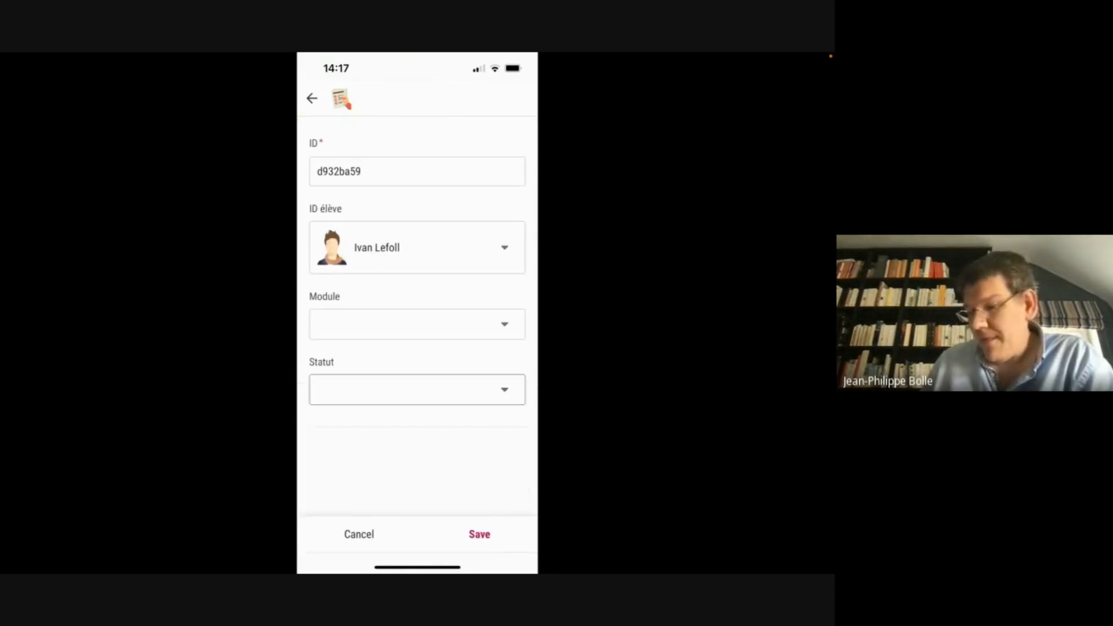
Try the ceinture jaune and ceinture rouge modules and check their objectives without choosing one
{"action": "left_click", "coordinate": [418, 324]}
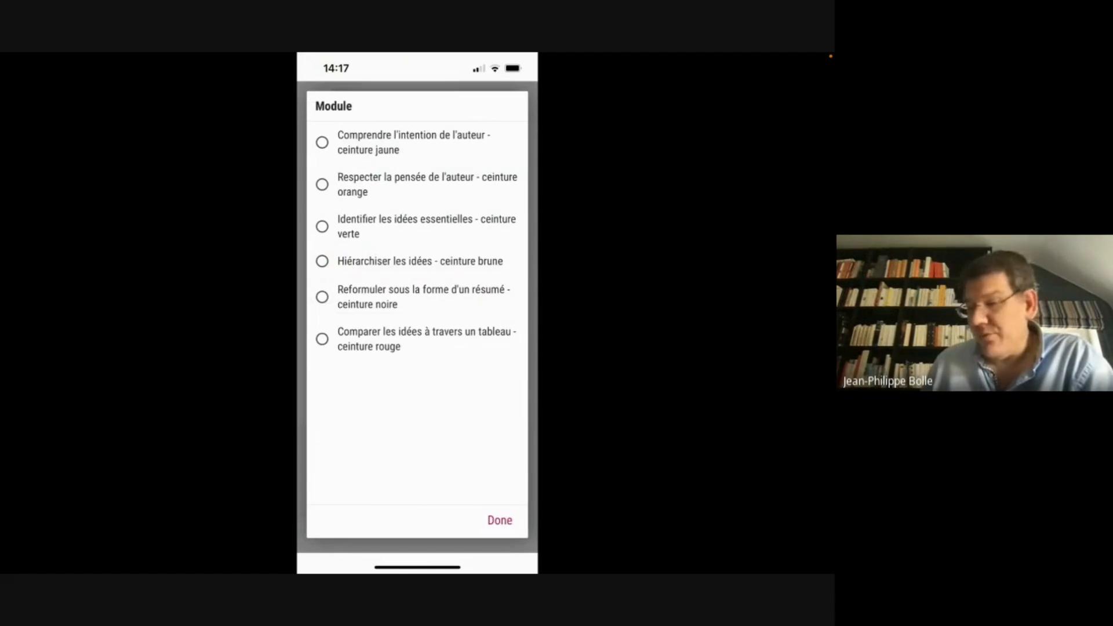
{"action": "left_click", "coordinate": [414, 143]}
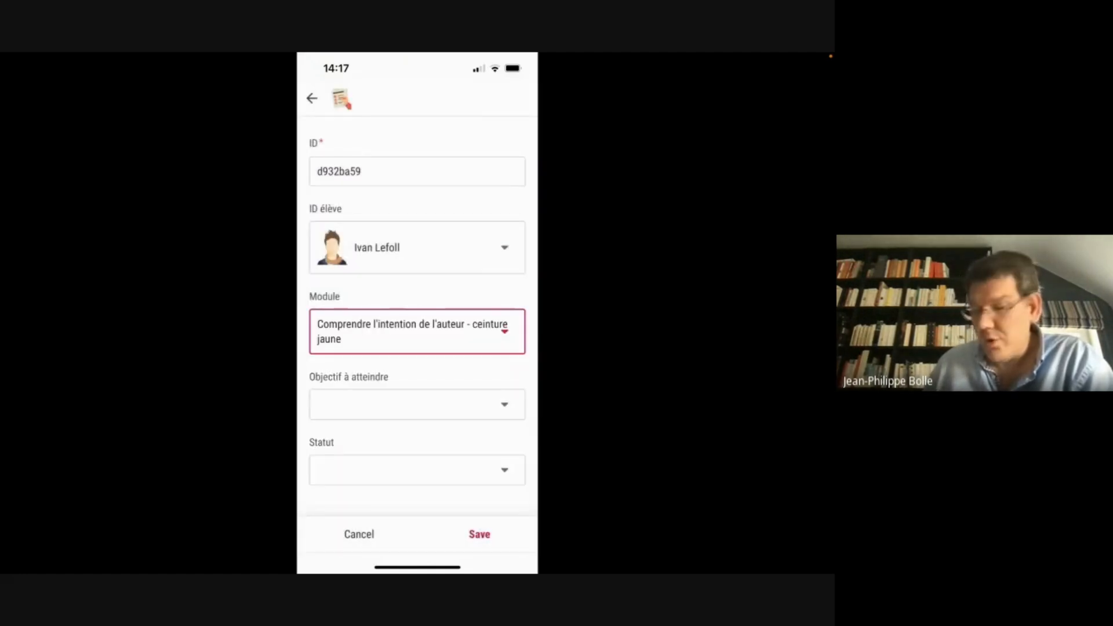
{"action": "left_click", "coordinate": [417, 405]}
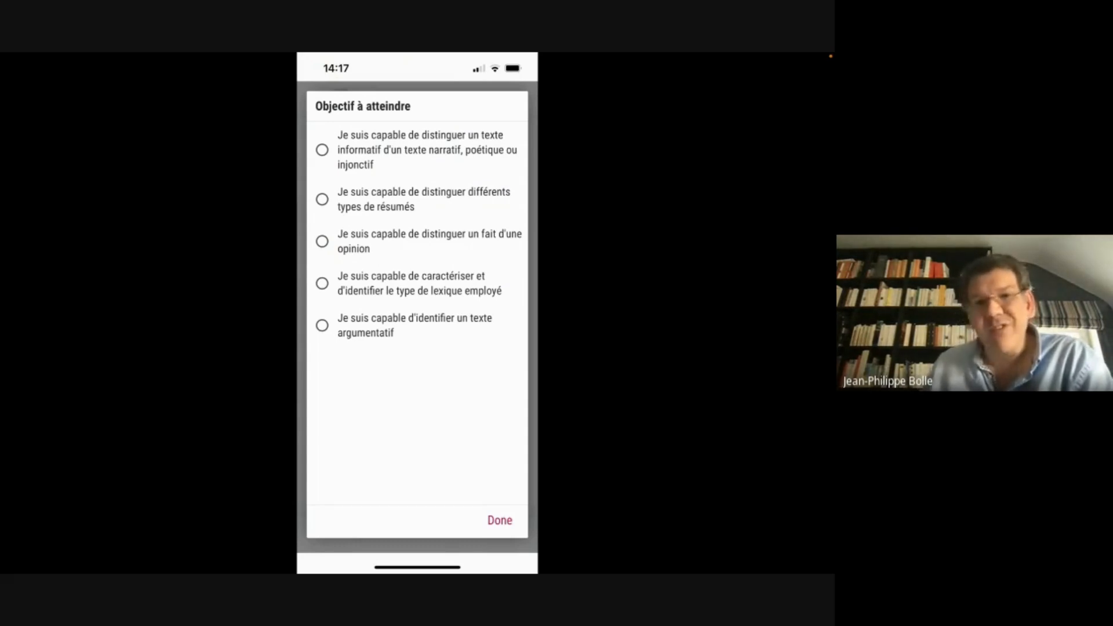
{"action": "left_click", "coordinate": [500, 520]}
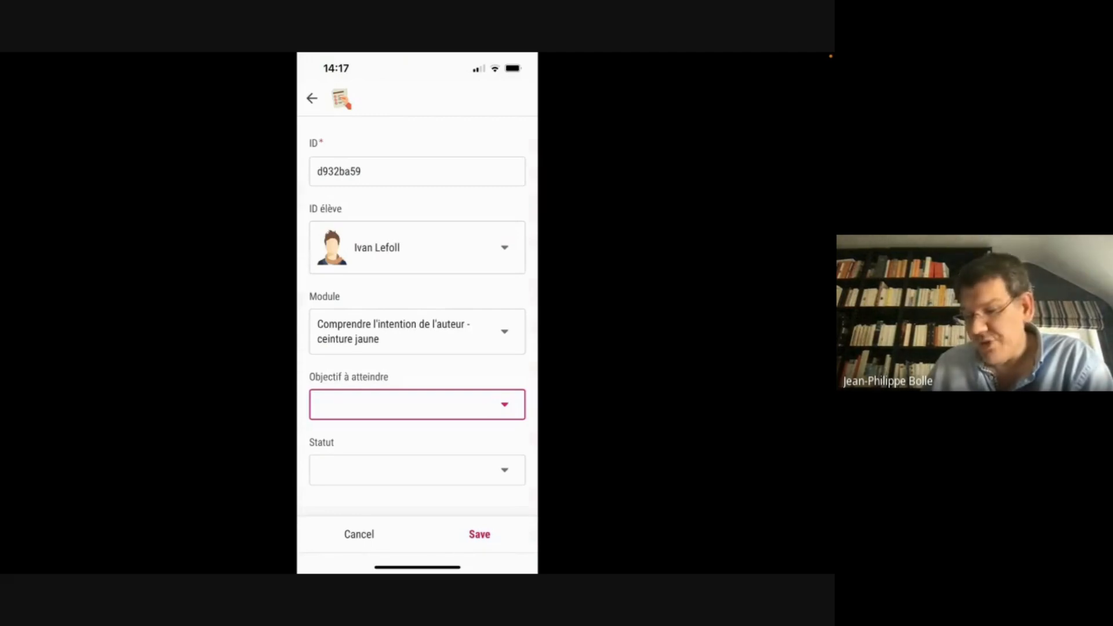
{"action": "left_click", "coordinate": [418, 331]}
{"action": "left_click", "coordinate": [418, 339]}
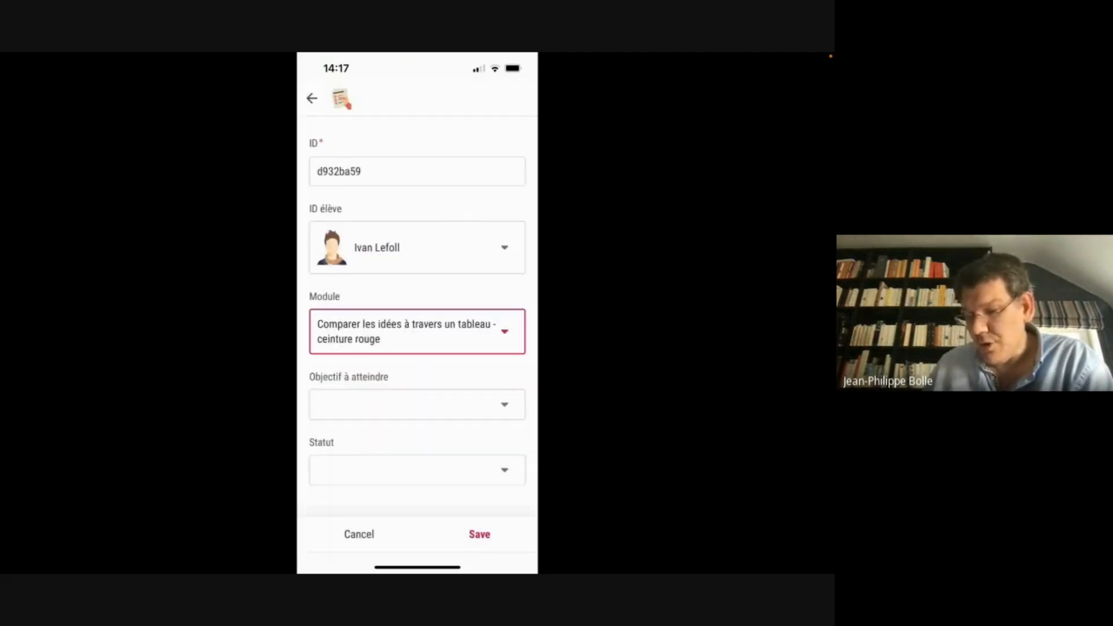
{"action": "left_click", "coordinate": [418, 405]}
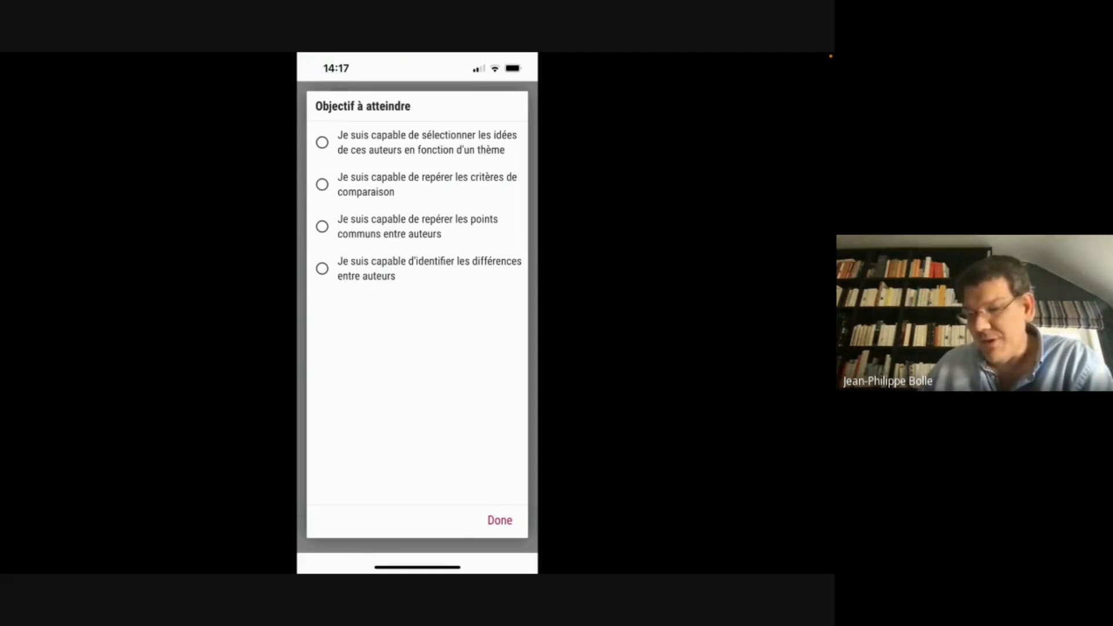
{"action": "left_click", "coordinate": [500, 521]}
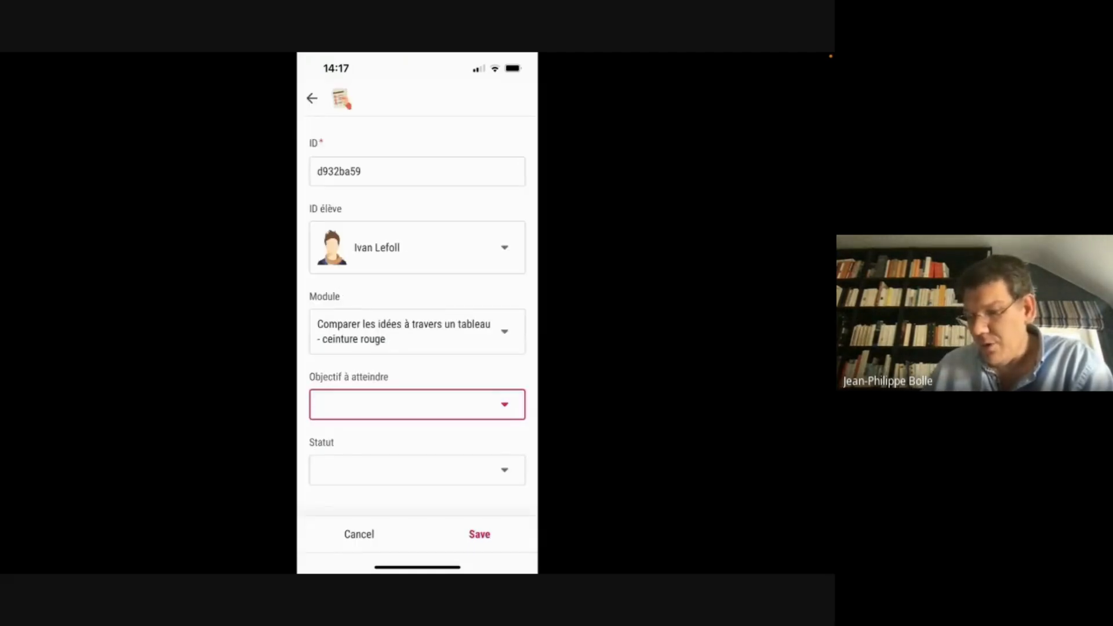
Set the module to Hiérarchiser les idées - ceinture brune with the text-organisers objective
{"action": "left_click", "coordinate": [417, 331]}
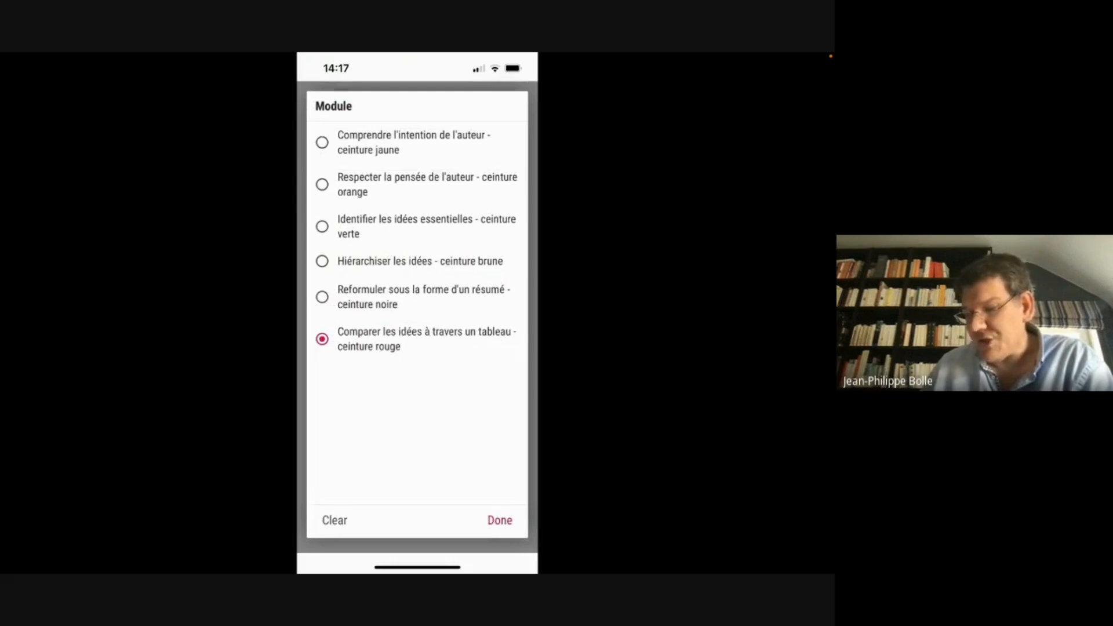
{"action": "left_click", "coordinate": [420, 262]}
{"action": "left_click", "coordinate": [417, 390]}
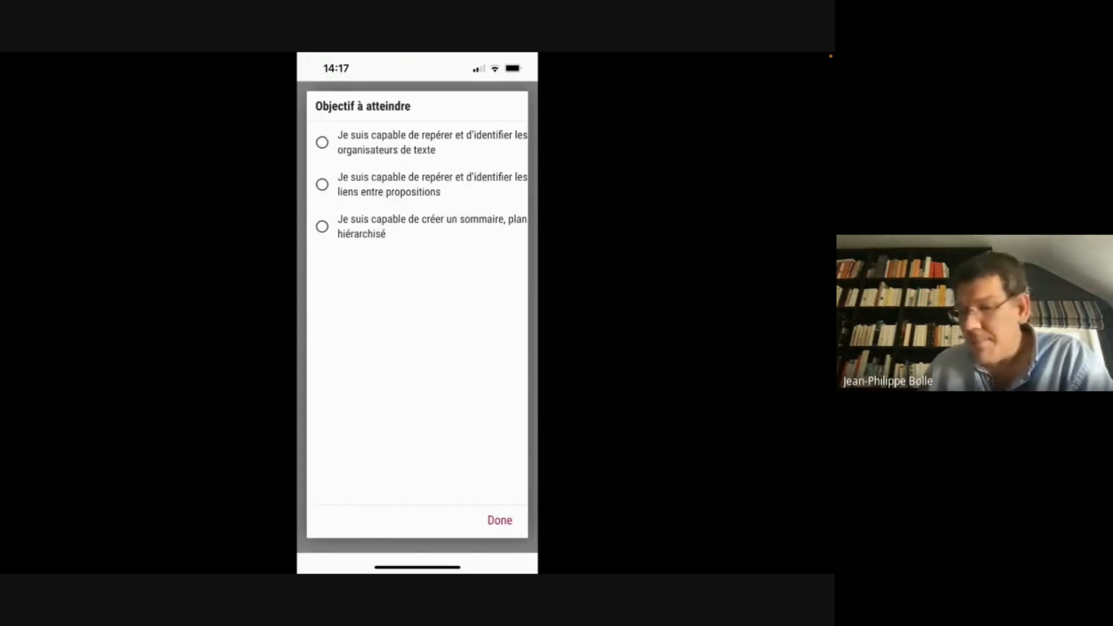
{"action": "left_click", "coordinate": [420, 143]}
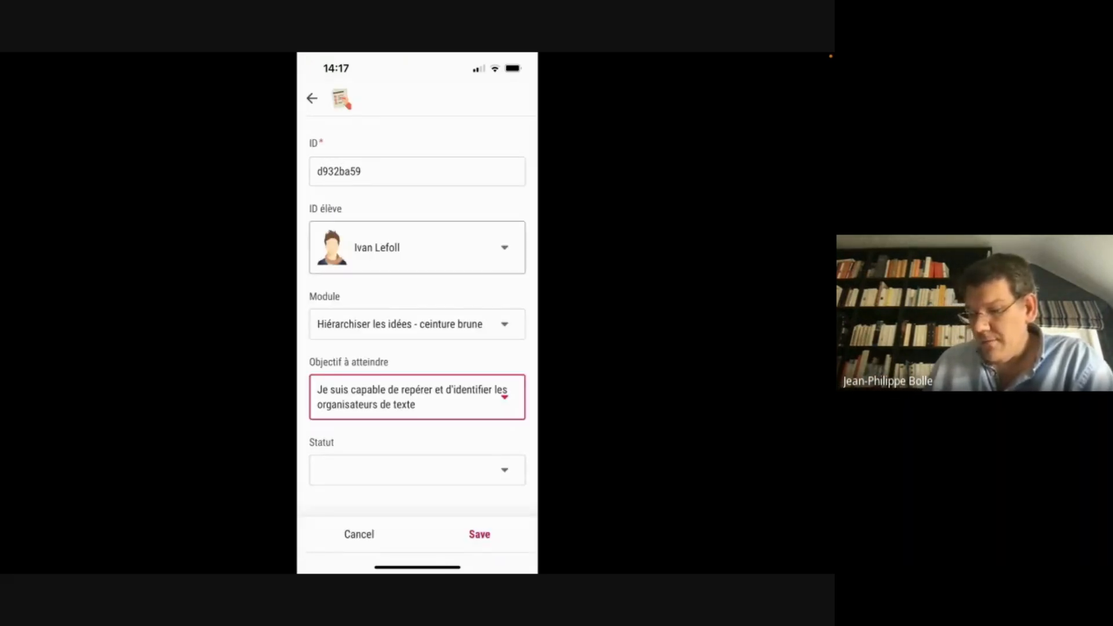
Set the status to quasi fini, save the record, and return to the student list
{"action": "left_click", "coordinate": [417, 470]}
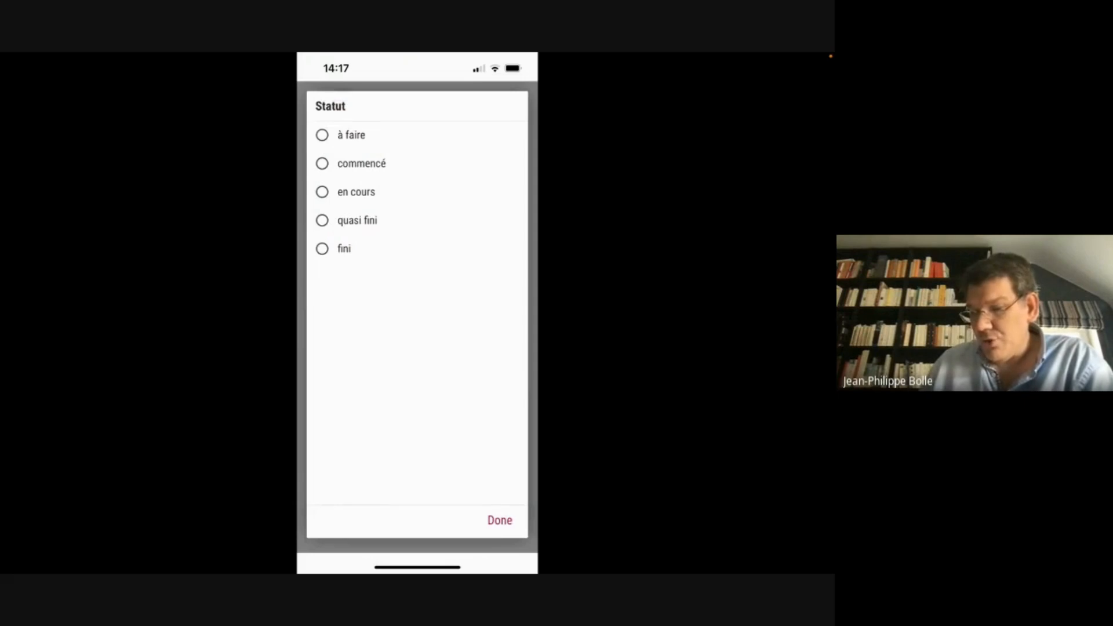
{"action": "left_click", "coordinate": [357, 220]}
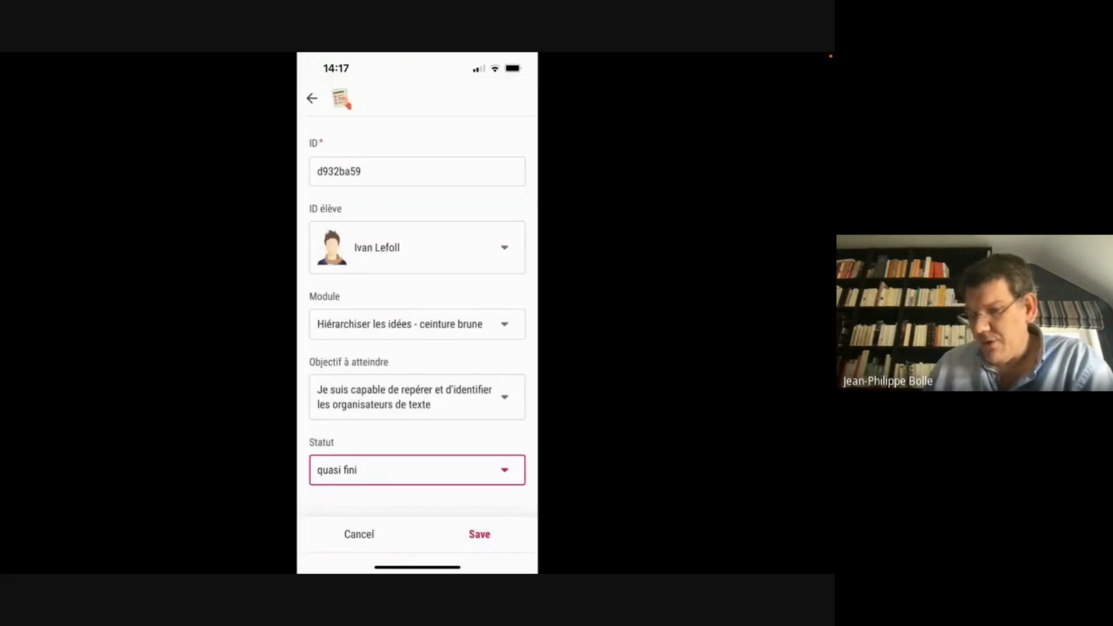
{"action": "left_click", "coordinate": [480, 534]}
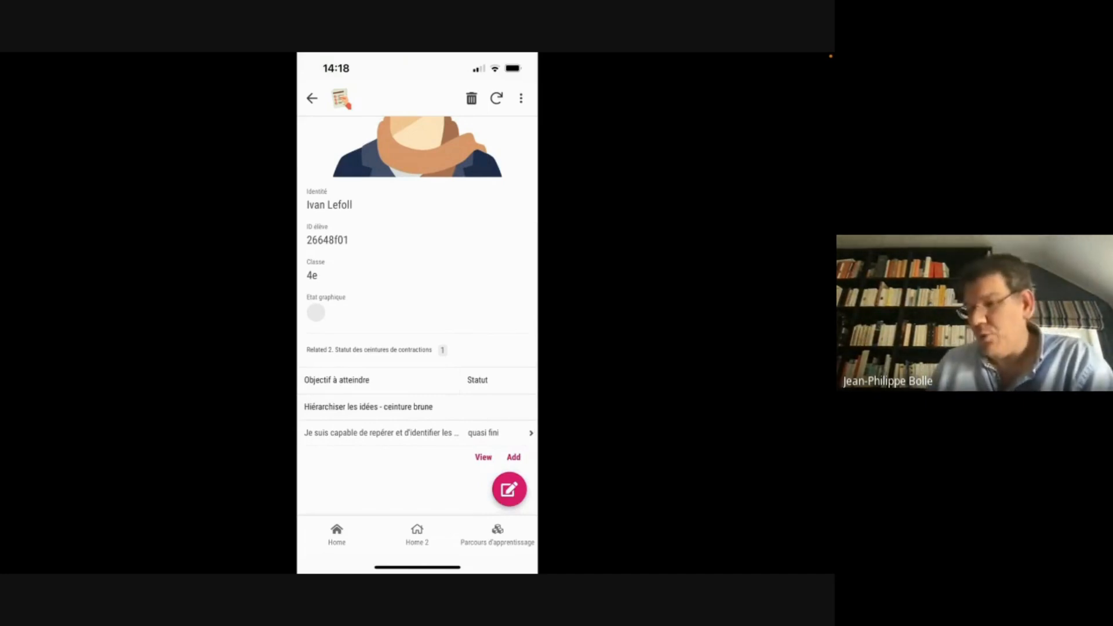
{"action": "left_click", "coordinate": [312, 98]}
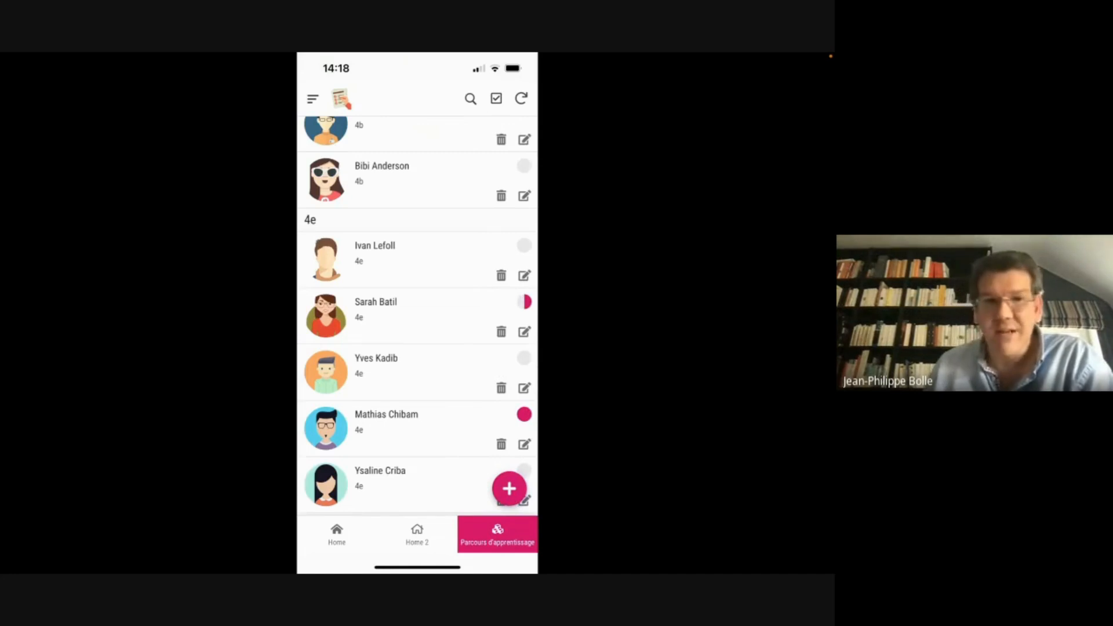
{"action": "scroll", "coordinate": [417, 316], "scroll_direction": "up", "scroll_amount": 5}
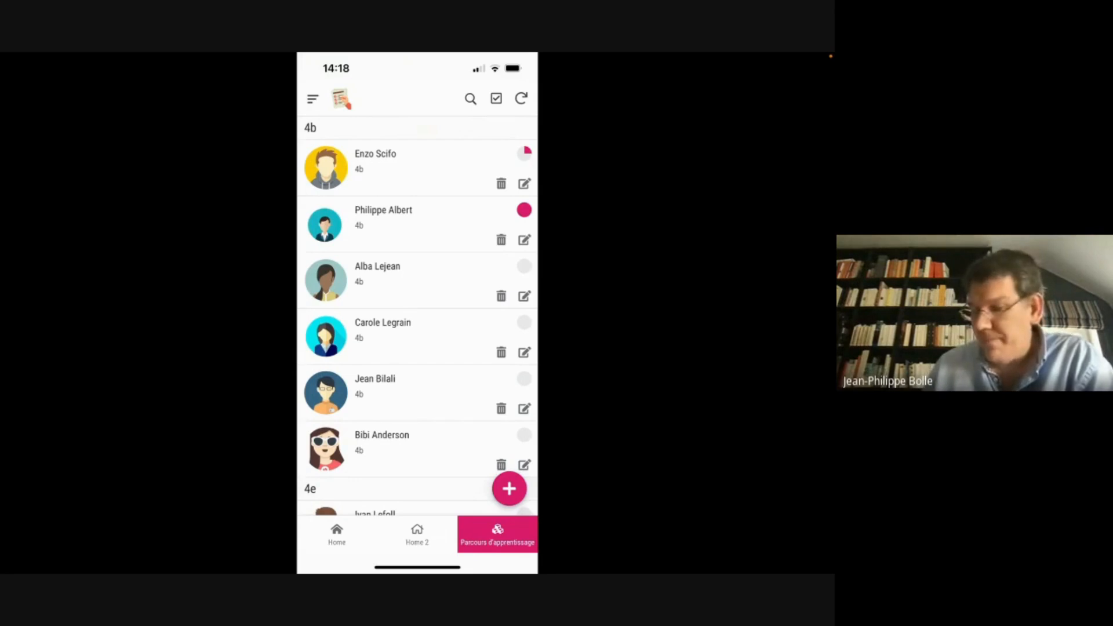
{"action": "scroll", "coordinate": [417, 316], "scroll_direction": "down", "scroll_amount": 5}
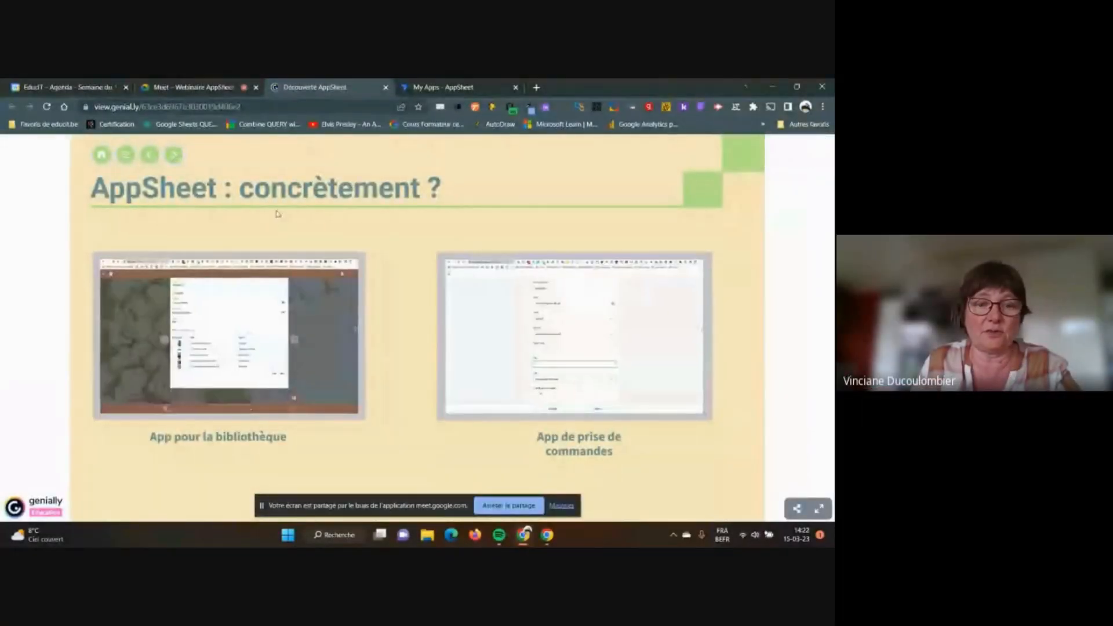
Step through the databases, Premier exemple and Lancer AppSheet slides to Naviguer dans l'interface AppSheet
{"action": "left_click", "coordinate": [351, 238]}
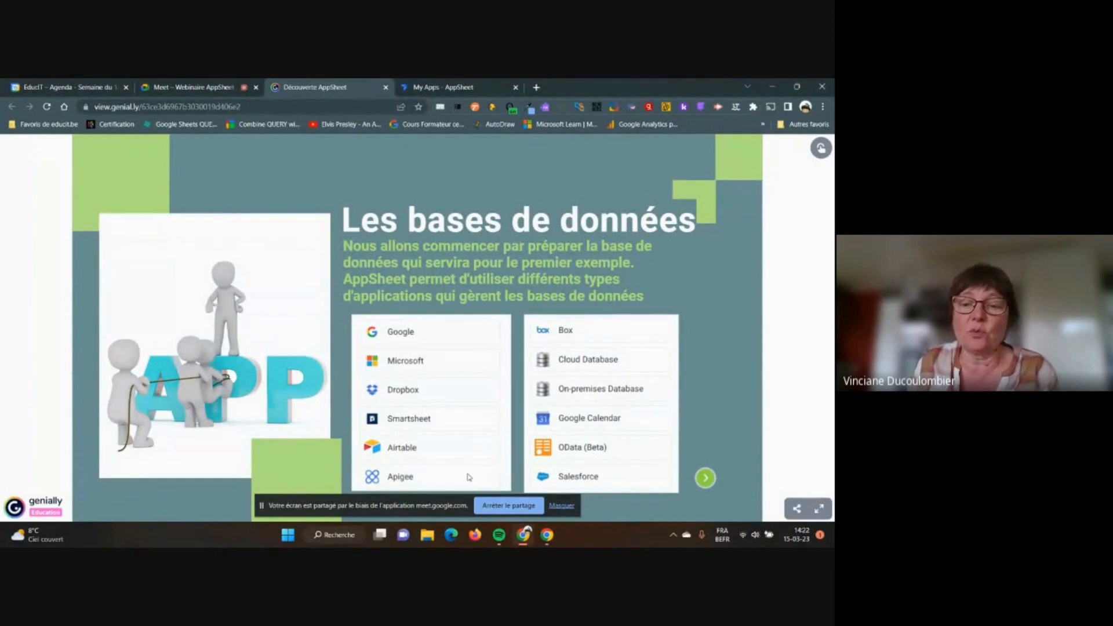
{"action": "left_click", "coordinate": [706, 478]}
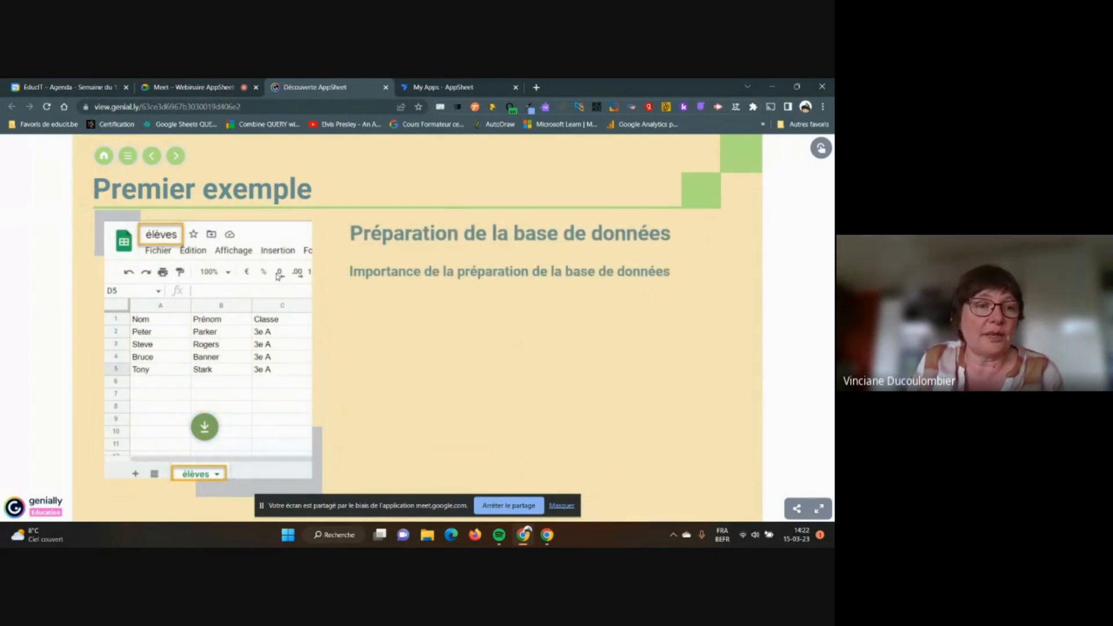
{"action": "left_click", "coordinate": [177, 156]}
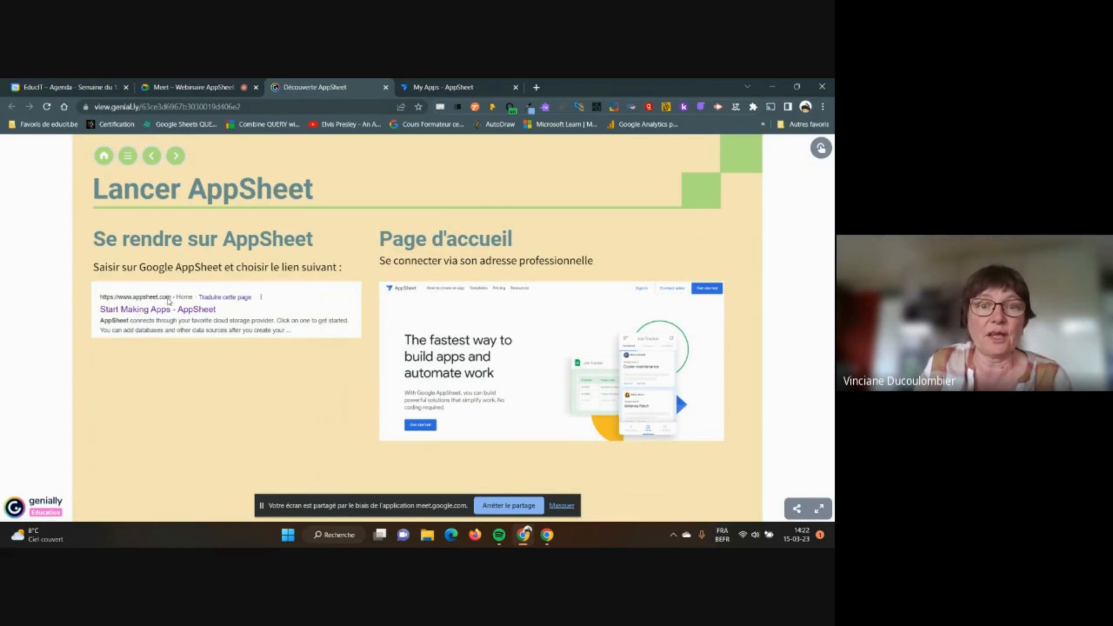
{"action": "left_click", "coordinate": [176, 156]}
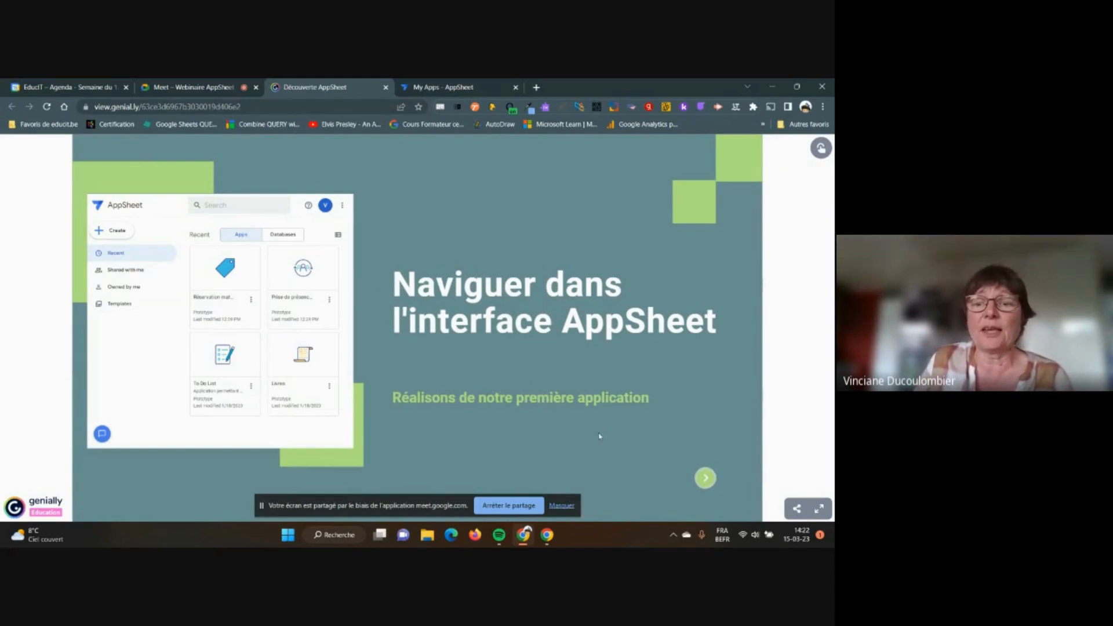
Advance past L'interface d'AppSheet, Google Sheets, Premières vérifications and Personnaliser mon application to the database slide
{"action": "left_click", "coordinate": [705, 478]}
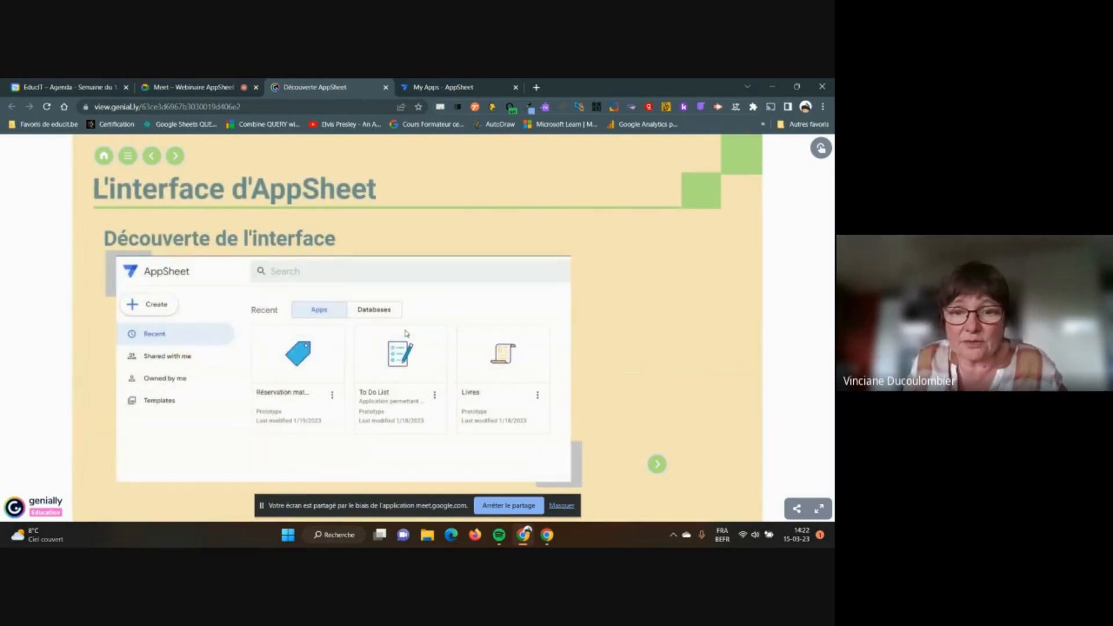
{"action": "left_click", "coordinate": [657, 464]}
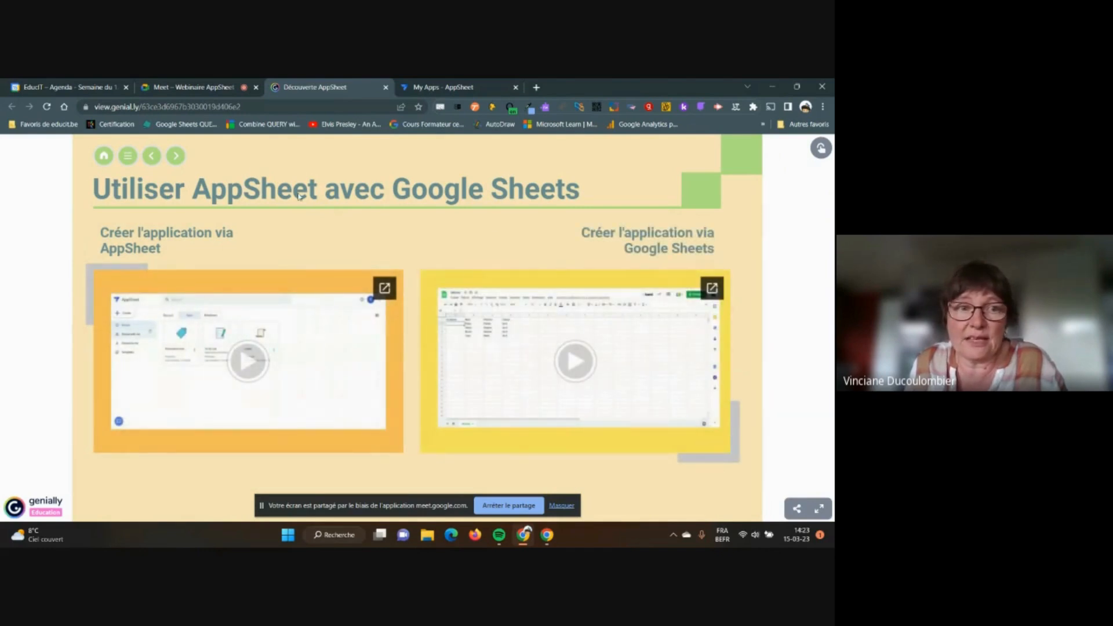
{"action": "left_click", "coordinate": [177, 156]}
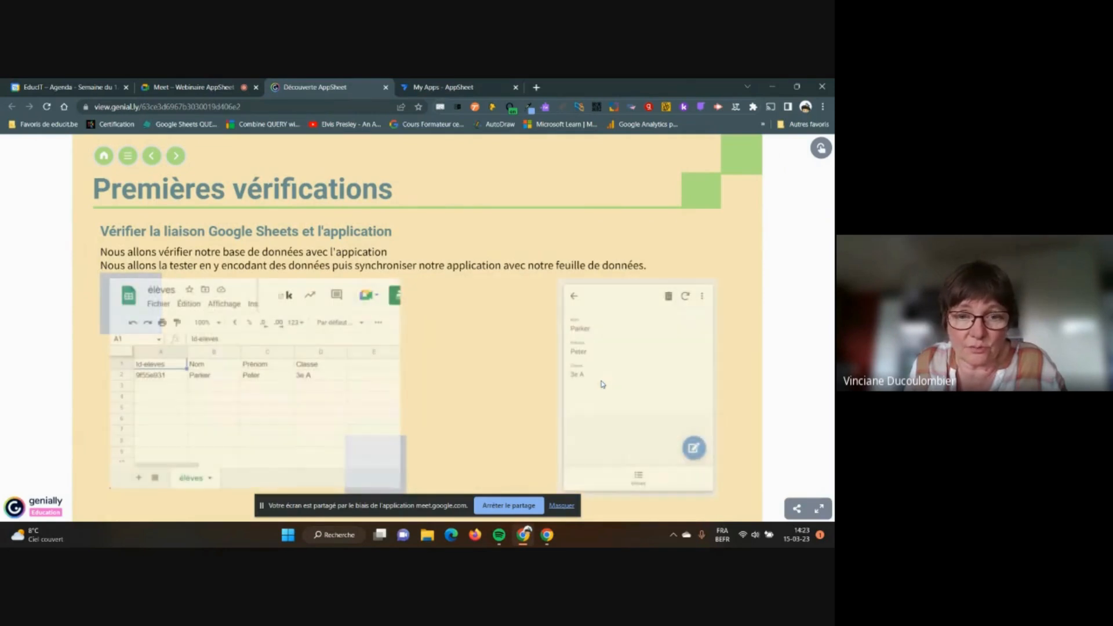
{"action": "left_click", "coordinate": [170, 155]}
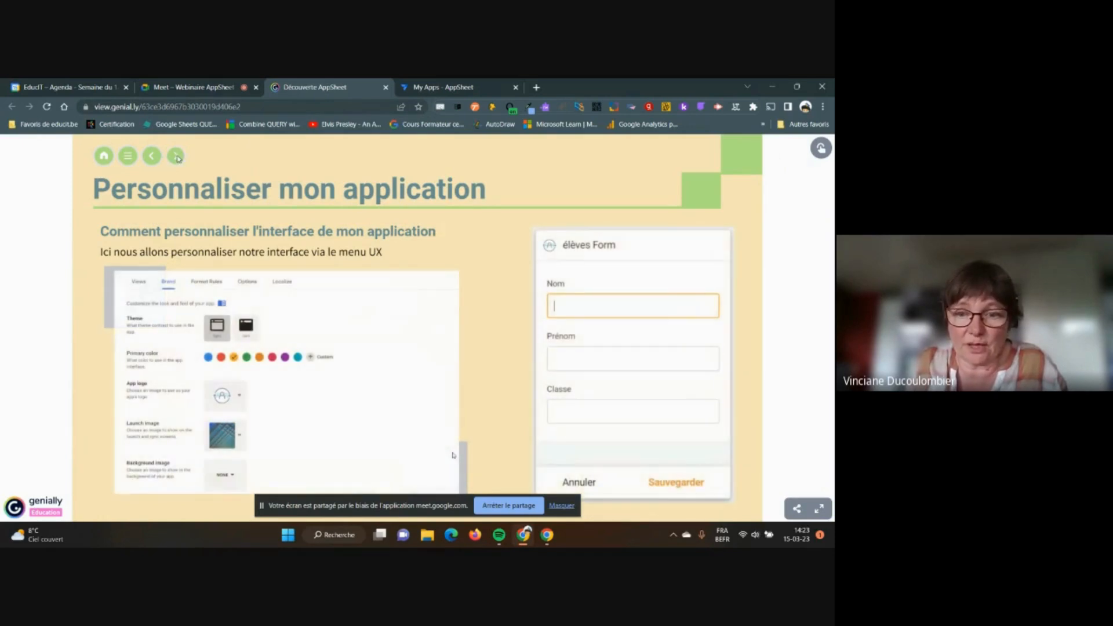
{"action": "left_click", "coordinate": [176, 156]}
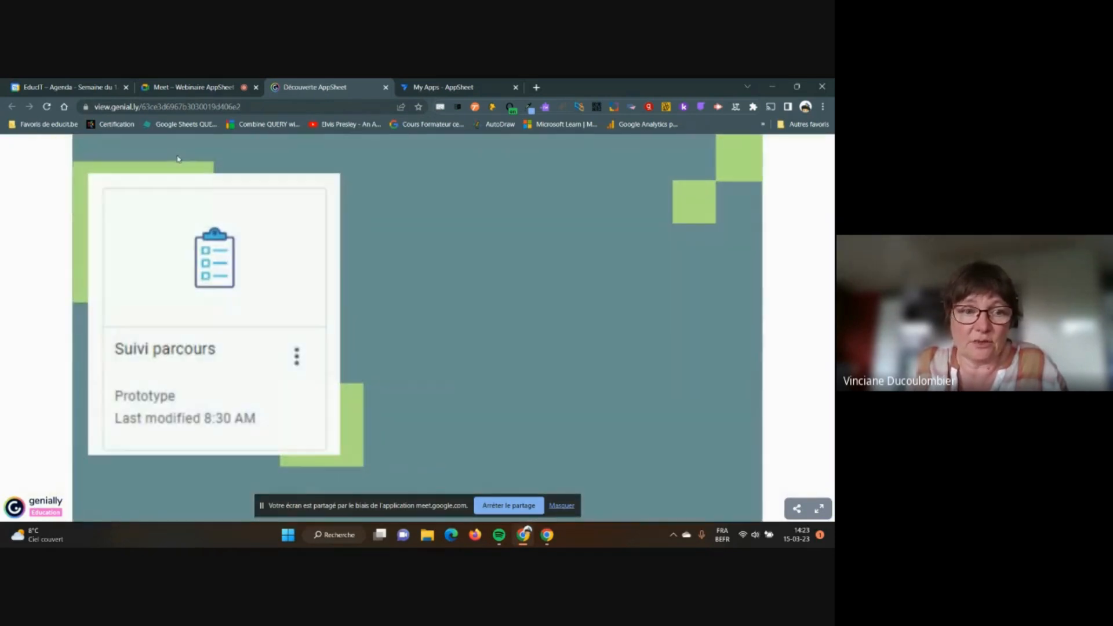
{"action": "left_click", "coordinate": [705, 477]}
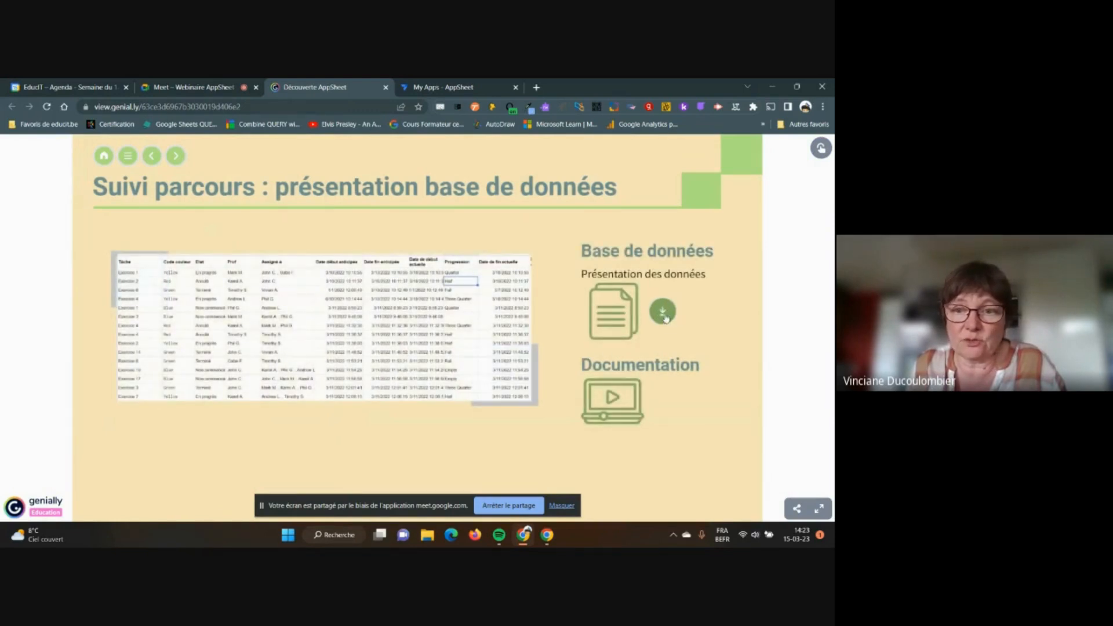
Open the Suivi parcours épuré copy page, copy its address, and open the Meet chat
{"action": "left_click", "coordinate": [664, 313]}
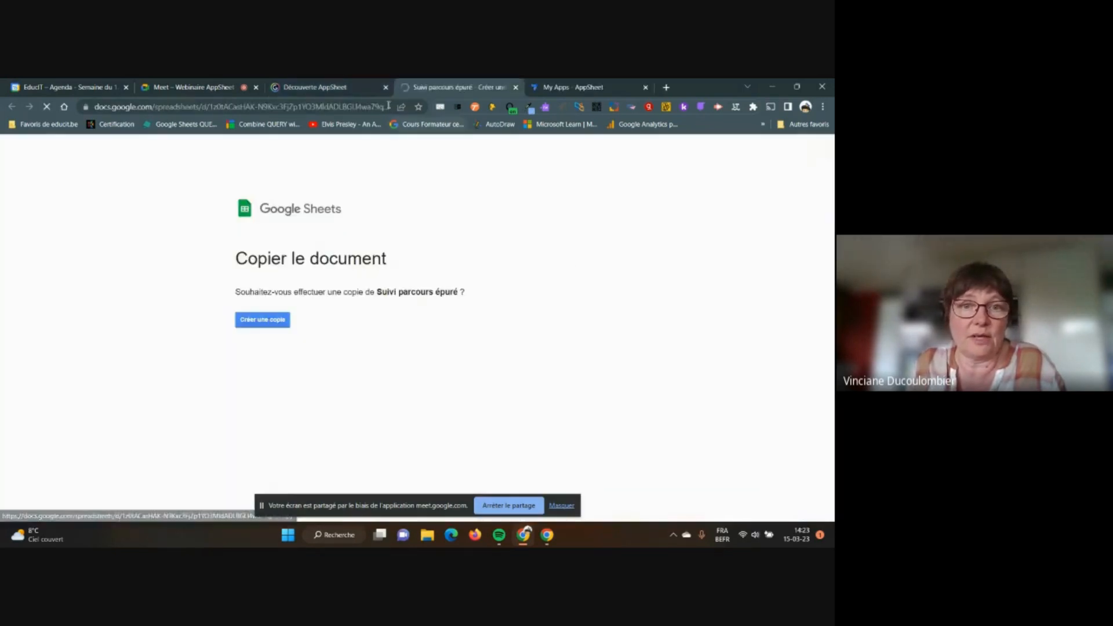
{"action": "left_click", "coordinate": [356, 106]}
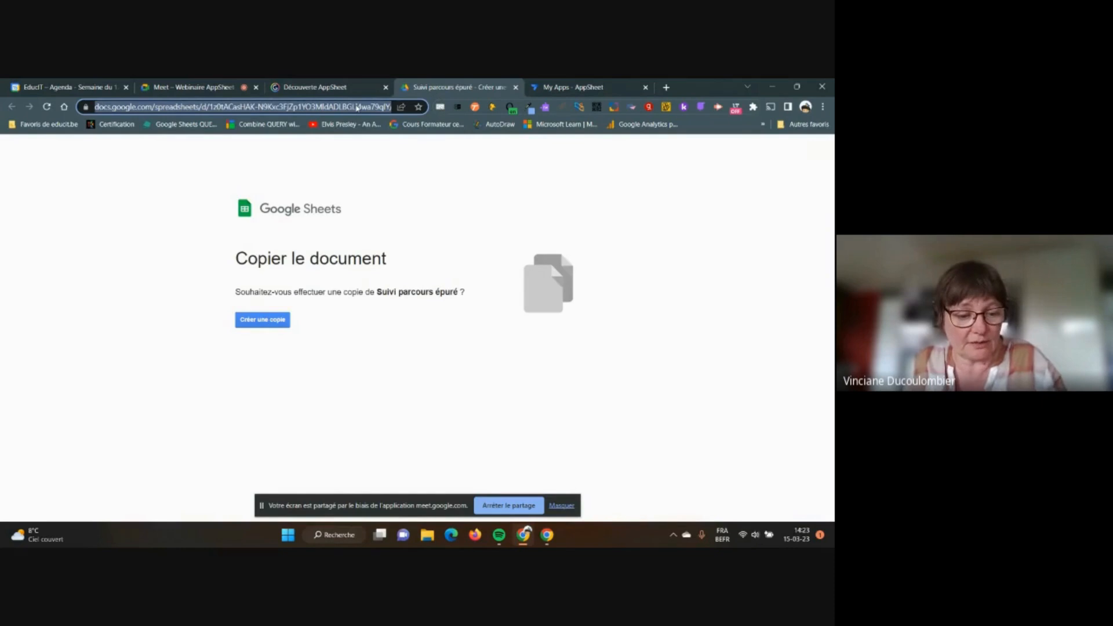
{"action": "left_click", "coordinate": [232, 87]}
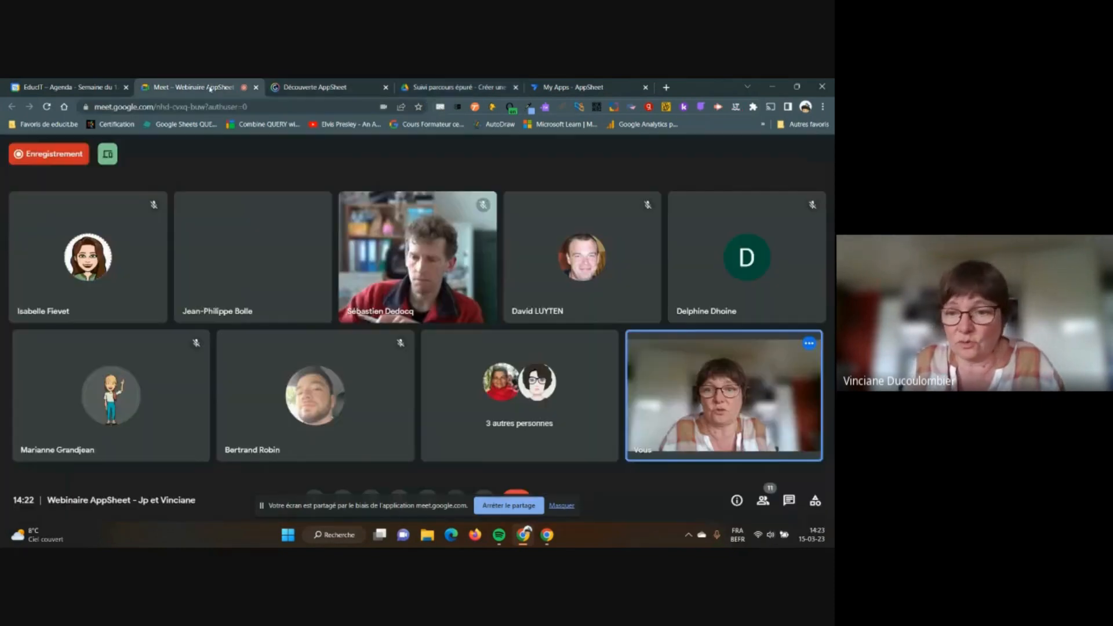
{"action": "left_click", "coordinate": [789, 499]}
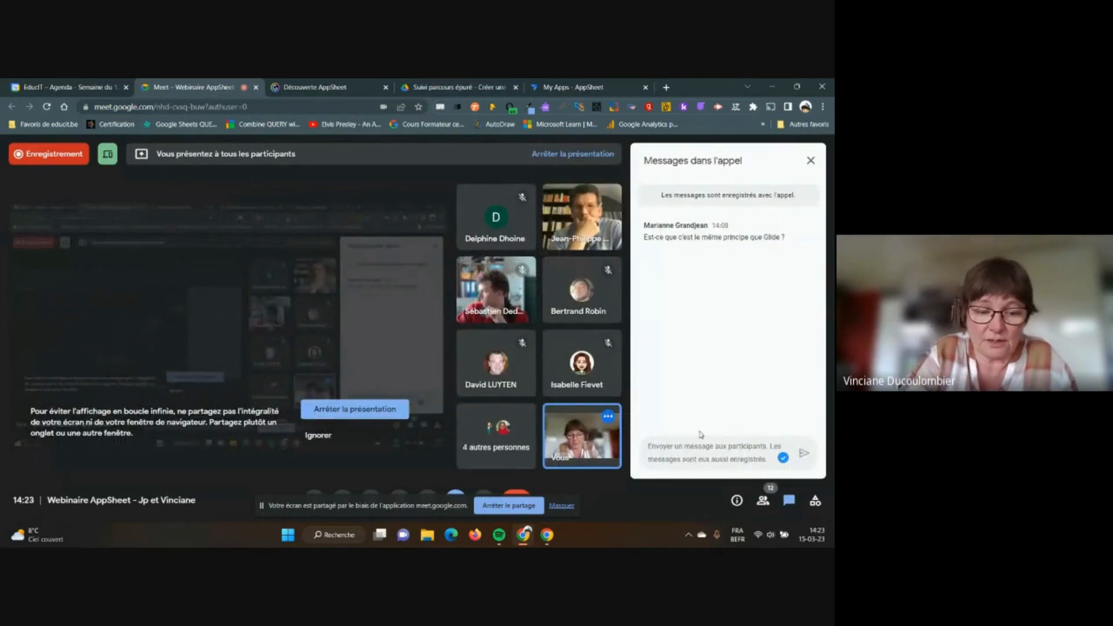
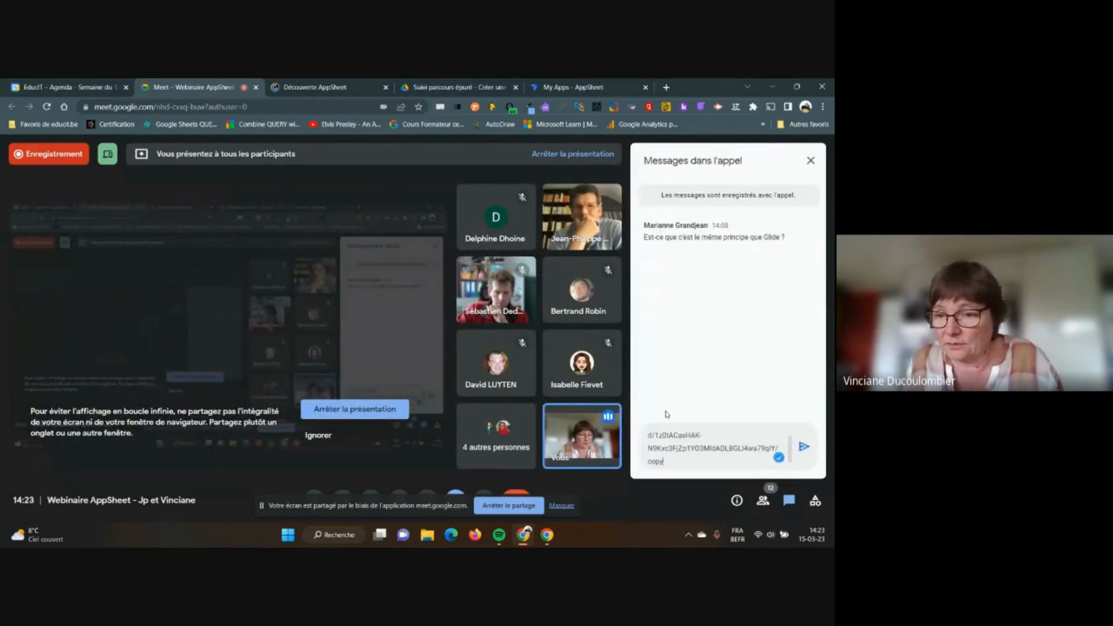
Paste and send the copy link despite the access prompt, then return to the copy page
{"action": "left_click", "coordinate": [804, 450]}
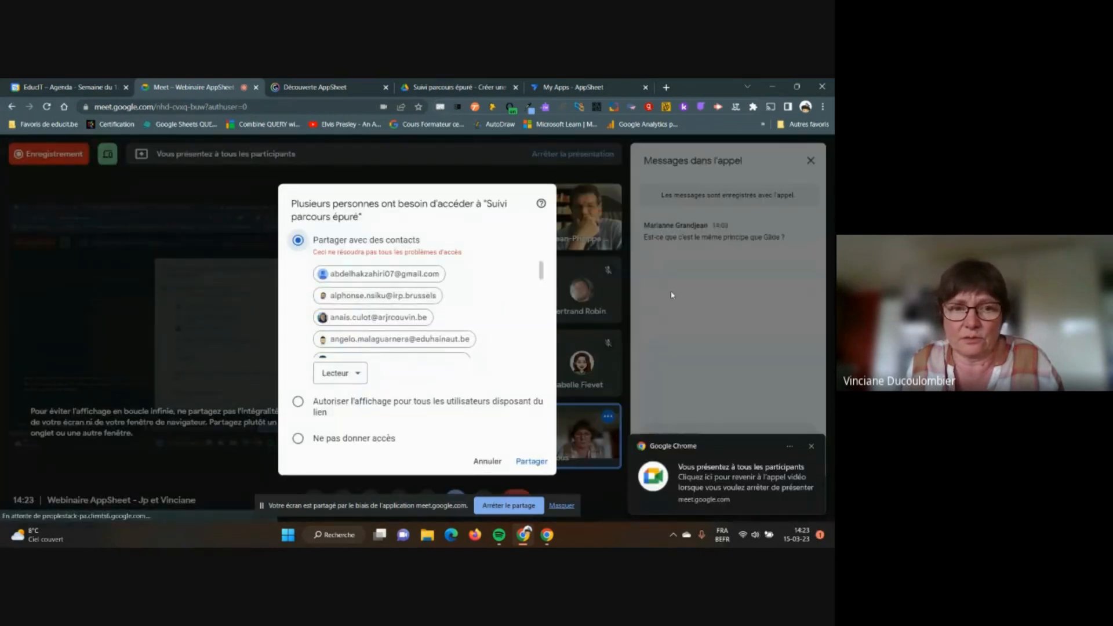
{"action": "left_click", "coordinate": [532, 463]}
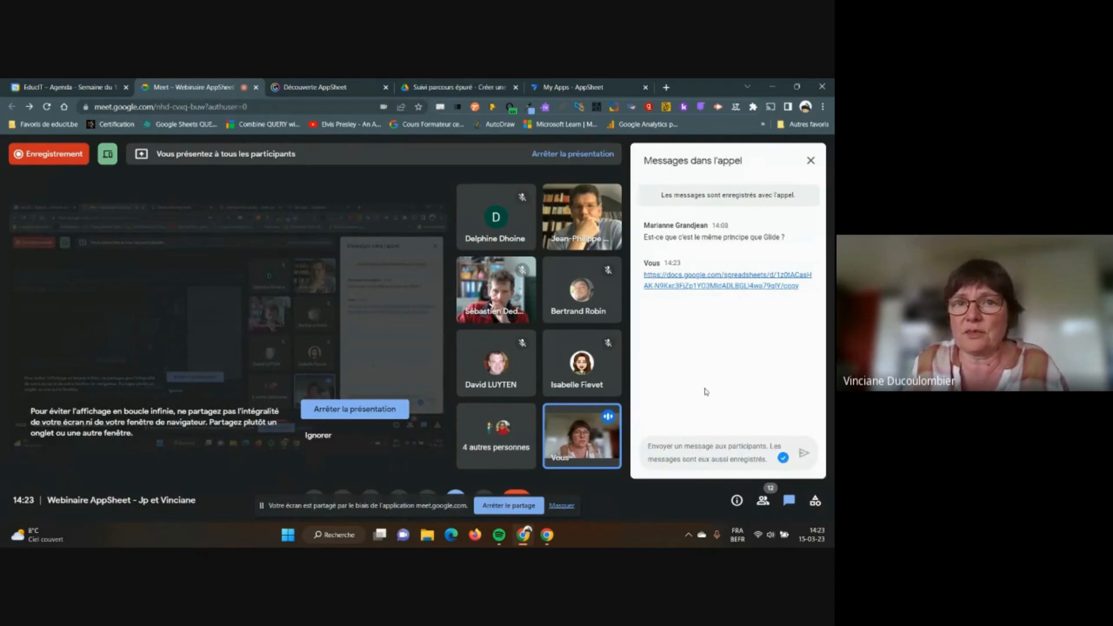
{"action": "left_click", "coordinate": [461, 87]}
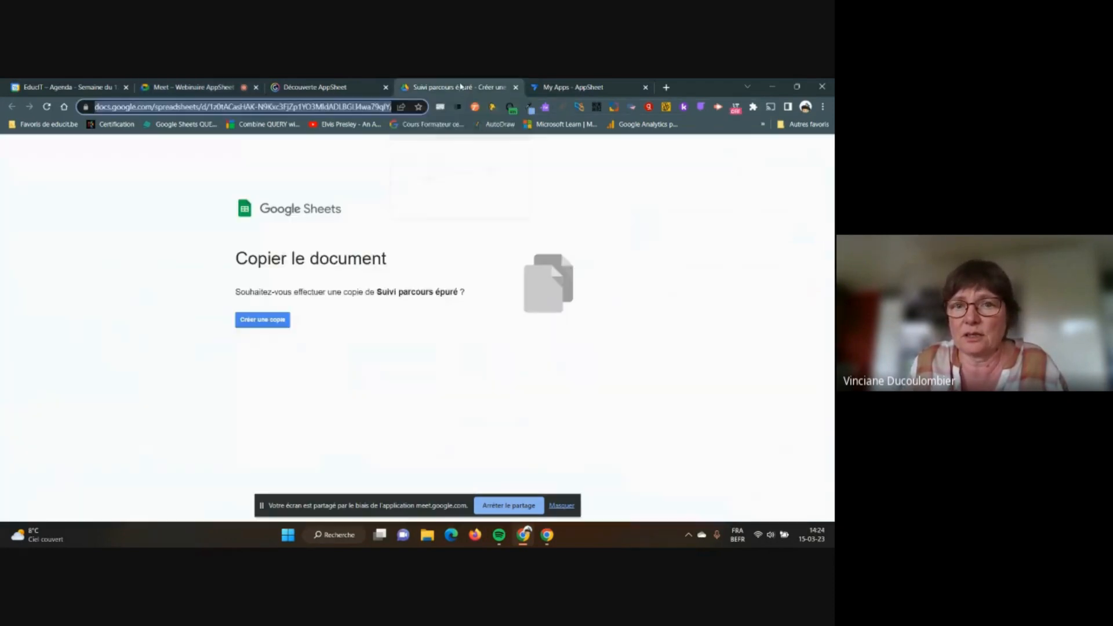
Create the copy, dismiss the sharing notice, and inspect the Code couleur formula in B2
{"action": "left_click", "coordinate": [264, 320]}
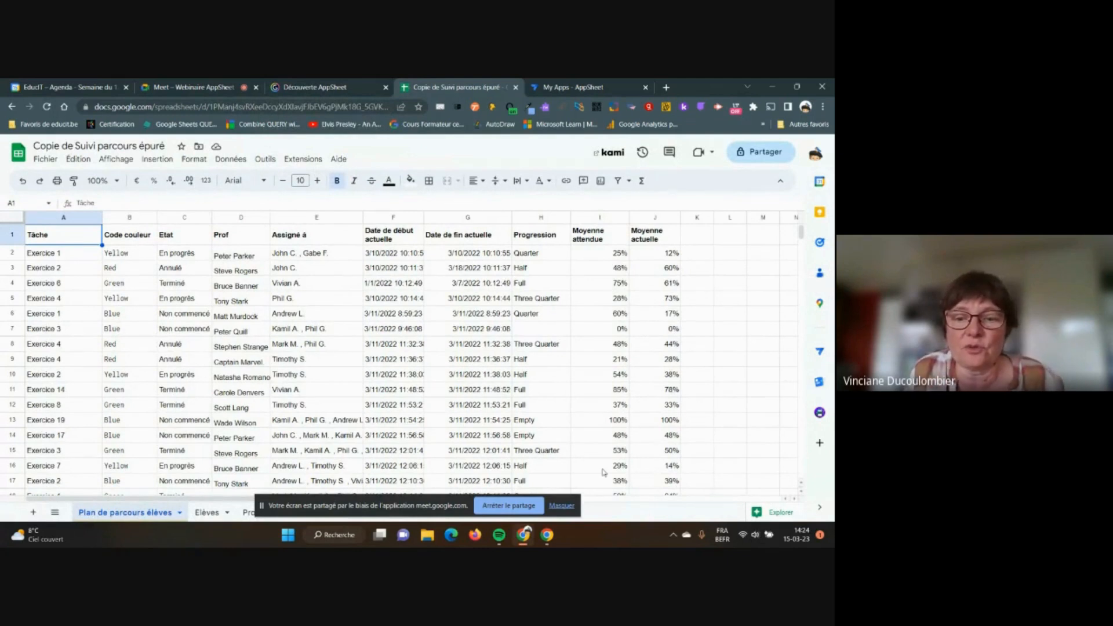
{"action": "left_click", "coordinate": [564, 506]}
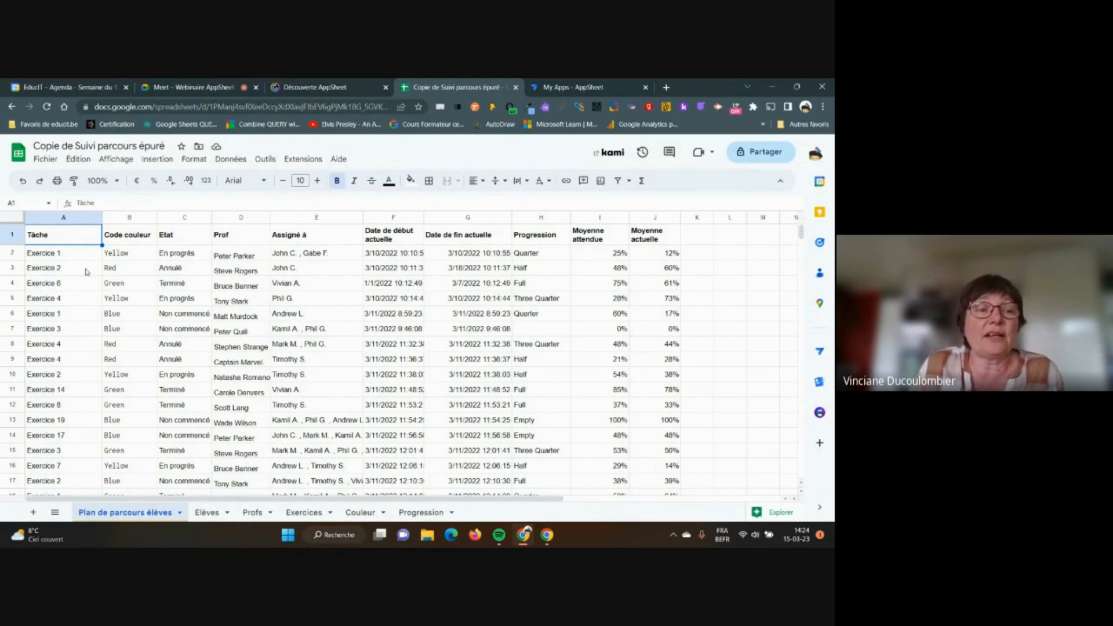
{"action": "left_click", "coordinate": [121, 255]}
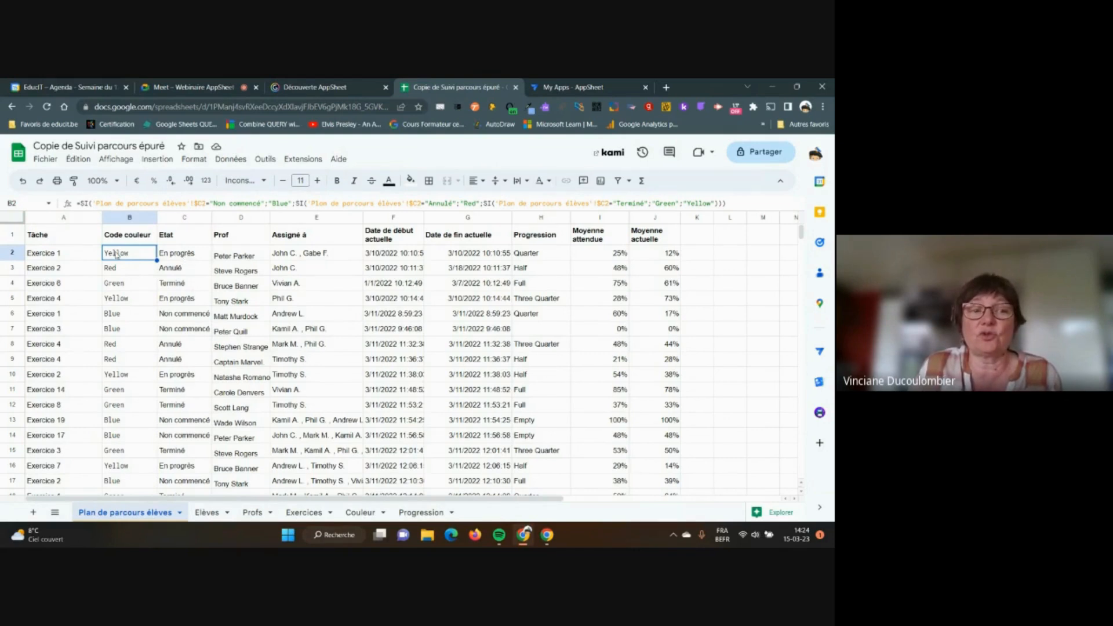
{"action": "left_click", "coordinate": [181, 270]}
{"action": "left_click", "coordinate": [129, 268]}
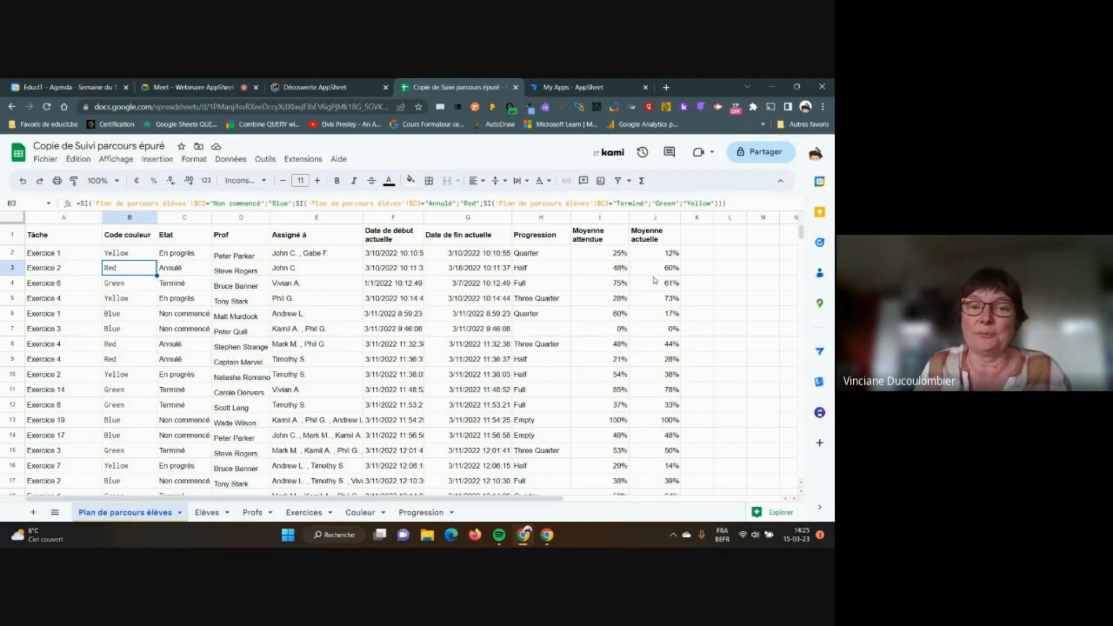
{"action": "left_click", "coordinate": [207, 513]}
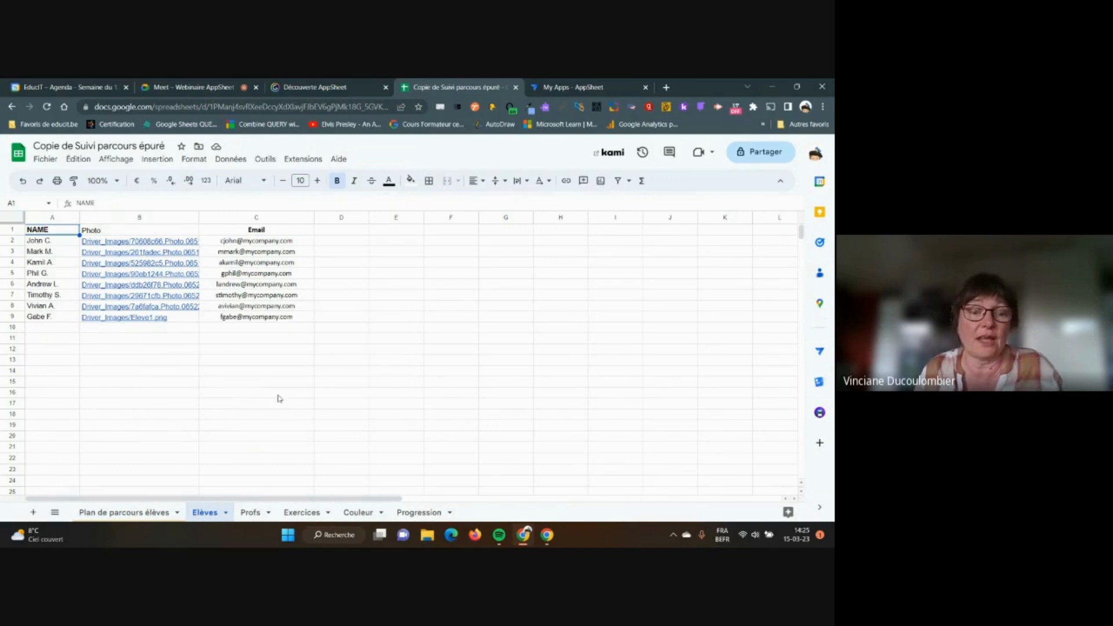
{"action": "left_click", "coordinate": [255, 514]}
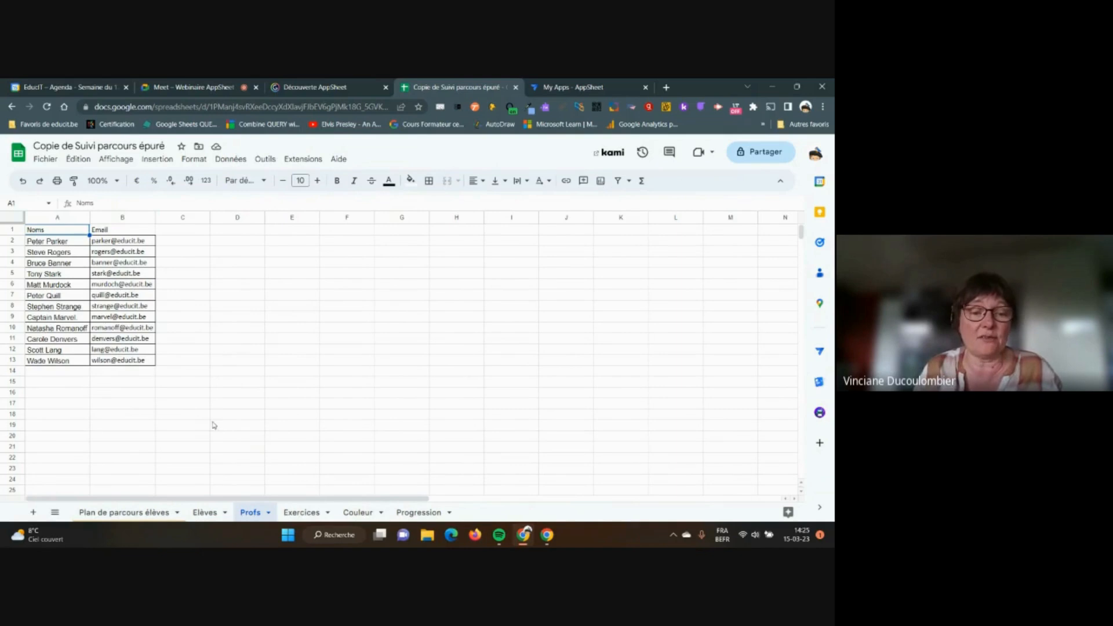
{"action": "left_click", "coordinate": [302, 513]}
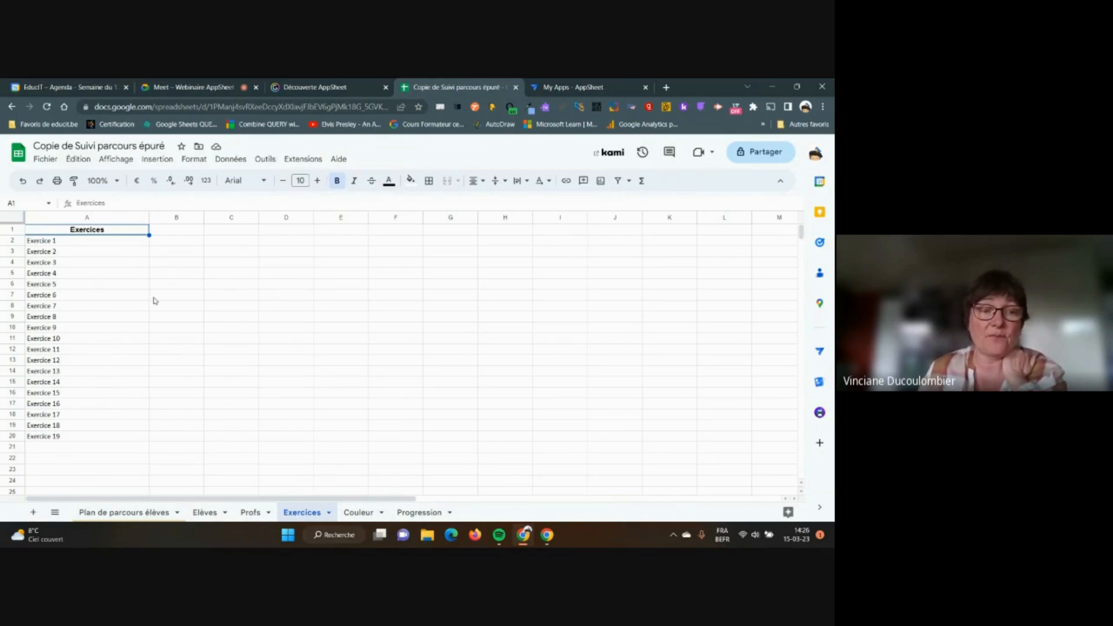
{"action": "left_click", "coordinate": [364, 516]}
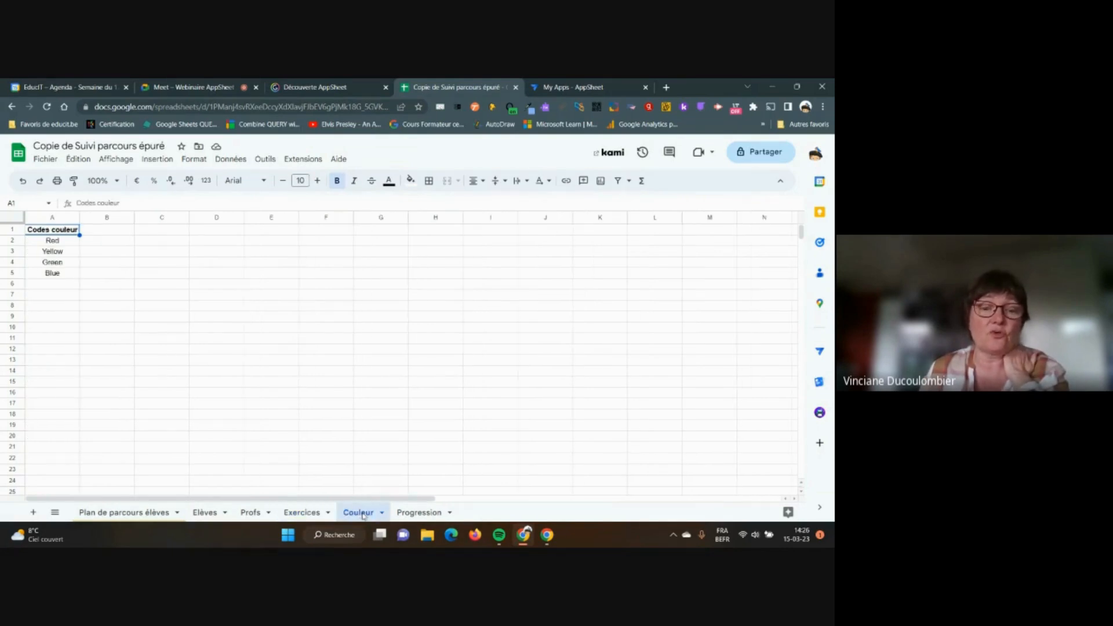
{"action": "left_click", "coordinate": [422, 512]}
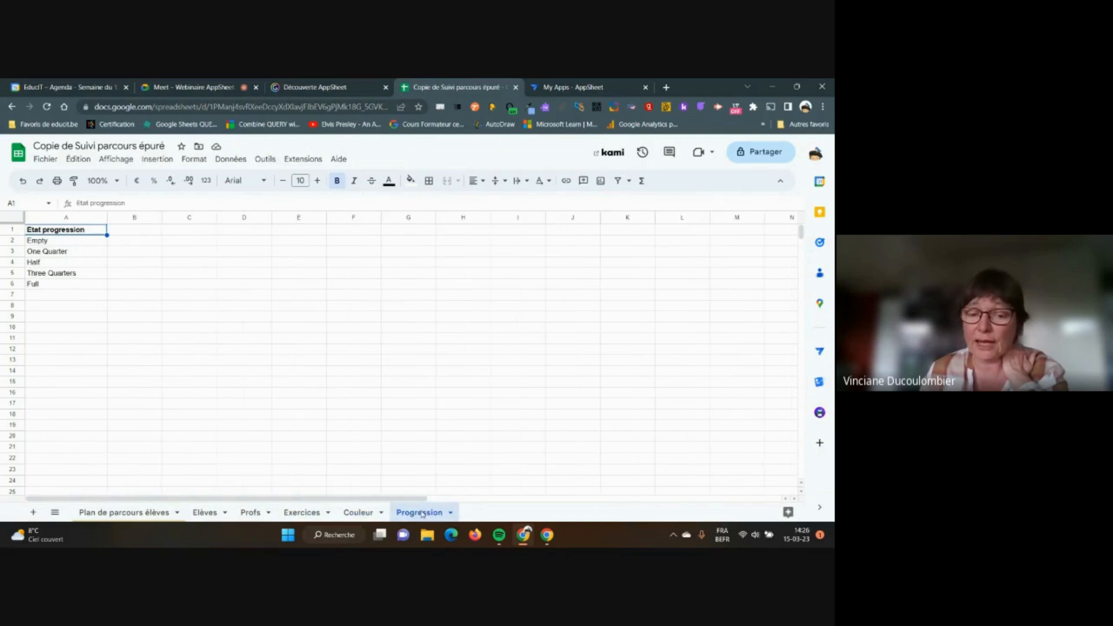
{"action": "left_click", "coordinate": [365, 513]}
{"action": "left_click", "coordinate": [409, 513]}
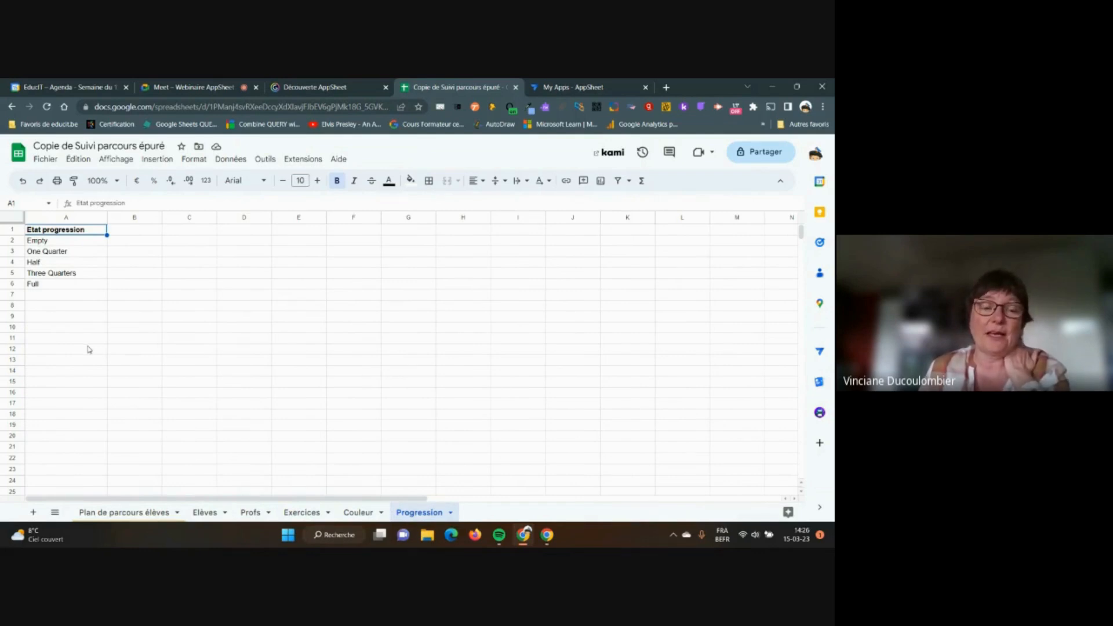
{"action": "left_click", "coordinate": [143, 513]}
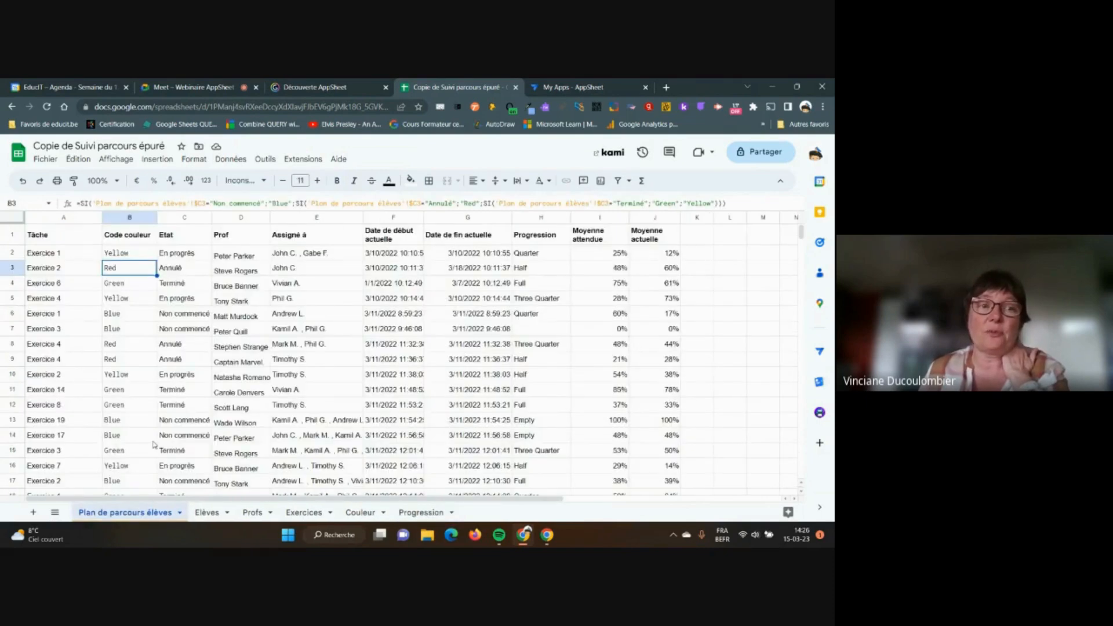
Select the Exercice 1 row, then open Extensions to reveal the AppSheet submenu
{"action": "left_click", "coordinate": [77, 251]}
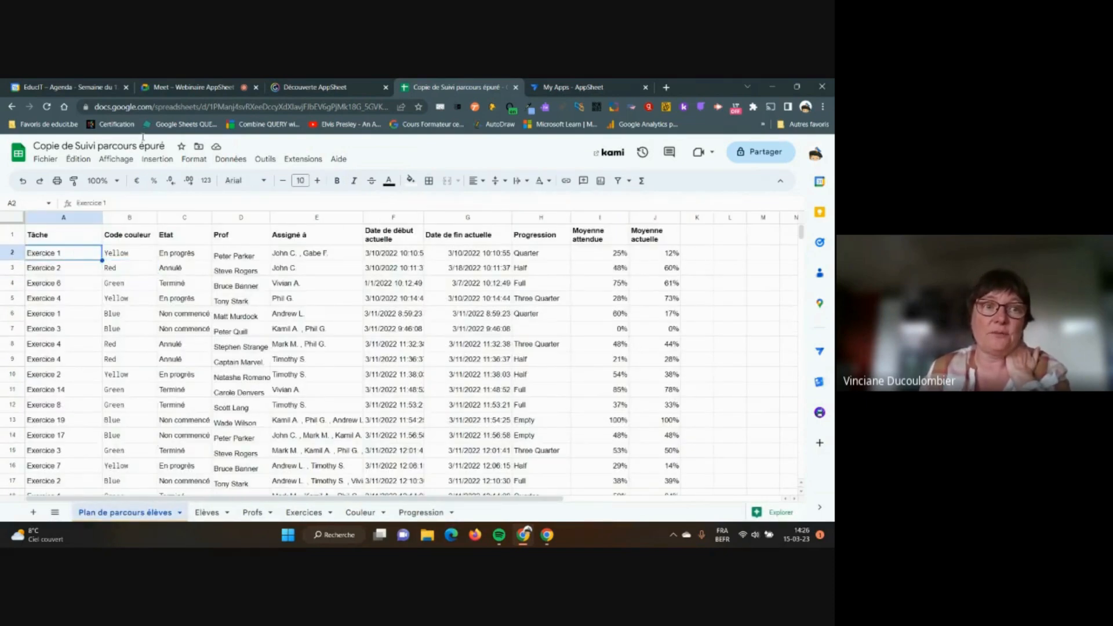
{"action": "left_click", "coordinate": [174, 88]}
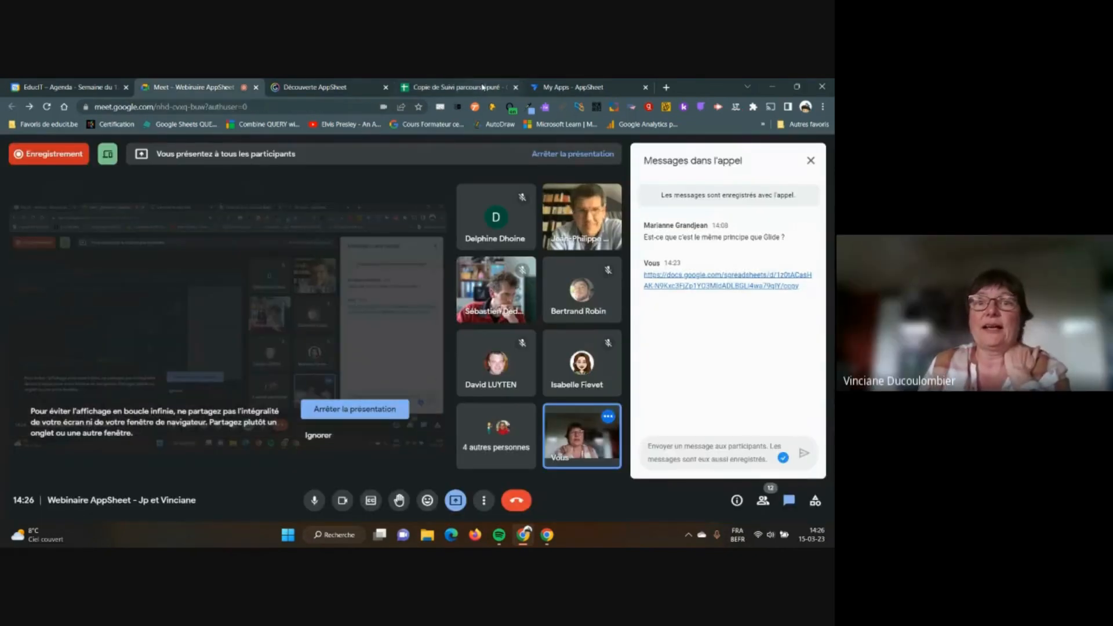
{"action": "left_click", "coordinate": [482, 87]}
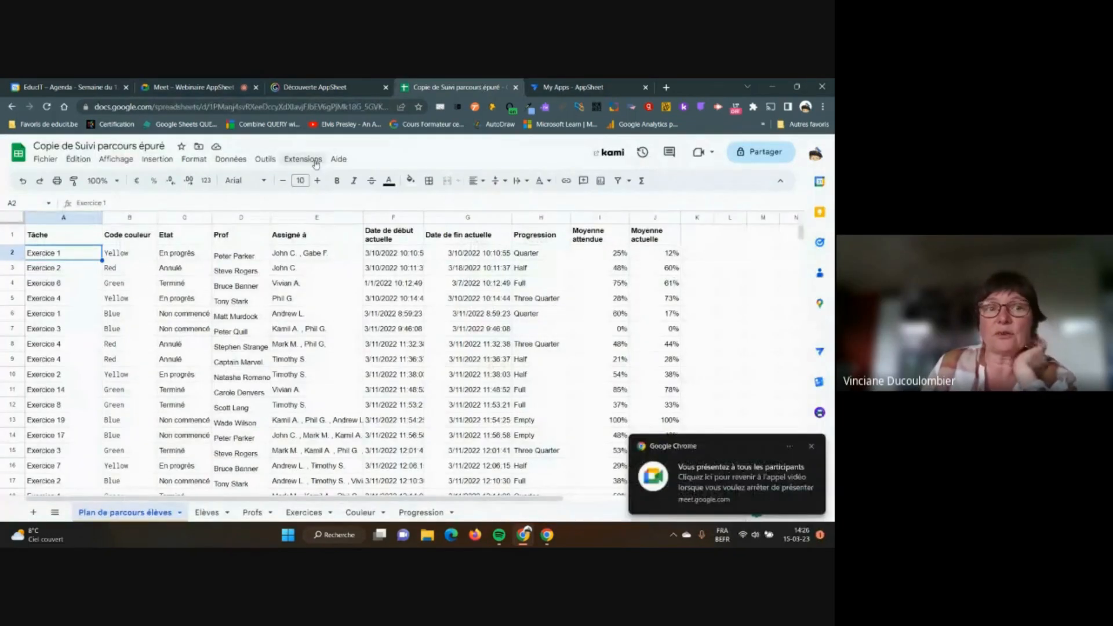
{"action": "left_click", "coordinate": [270, 161]}
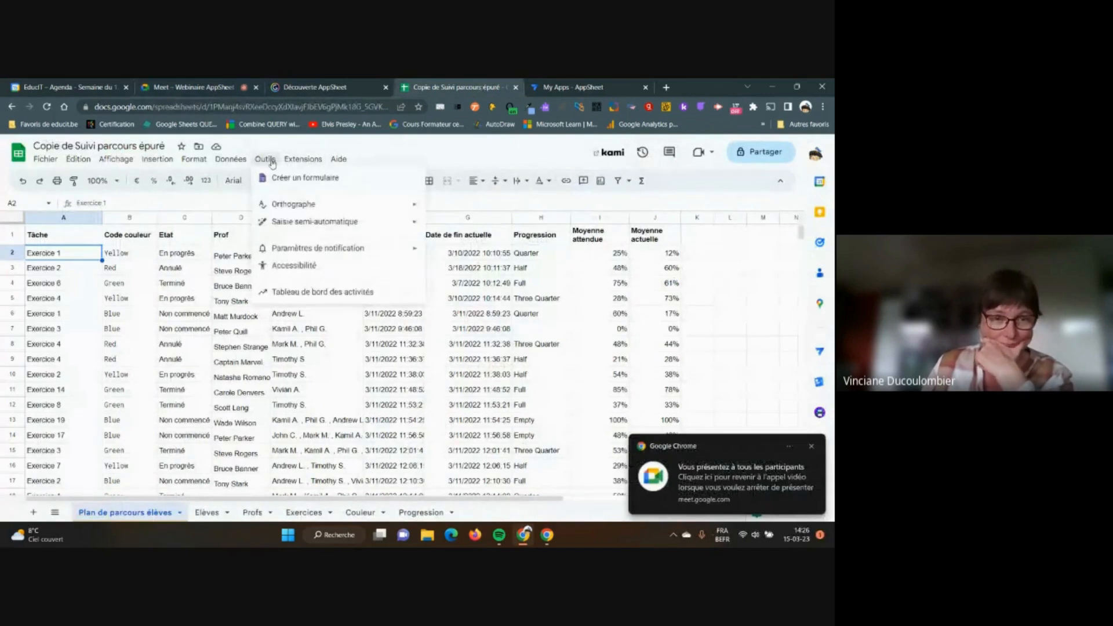
{"action": "mouse_move", "coordinate": [297, 162]}
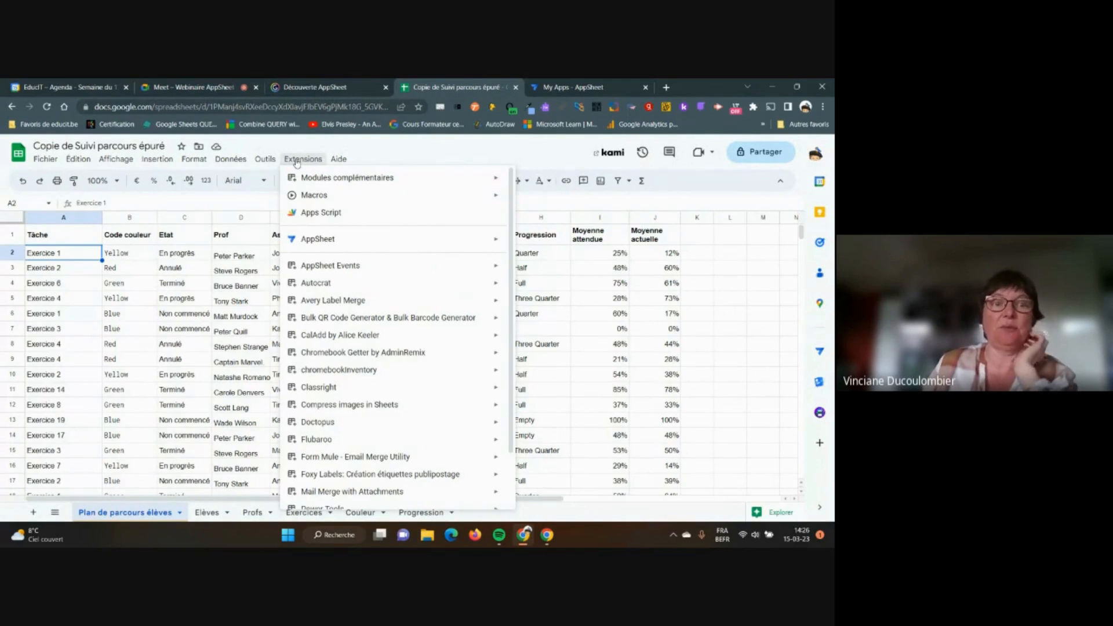
{"action": "mouse_move", "coordinate": [327, 247]}
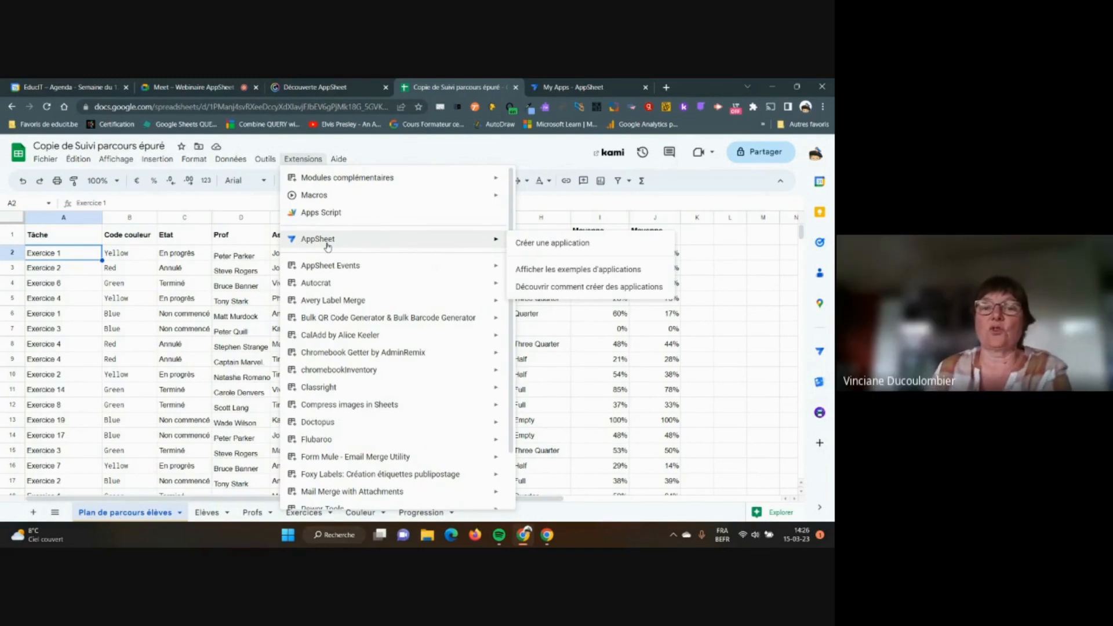
Create the AppSheet app via Créer une application, close its tab, and go to My Apps
{"action": "left_click", "coordinate": [545, 248]}
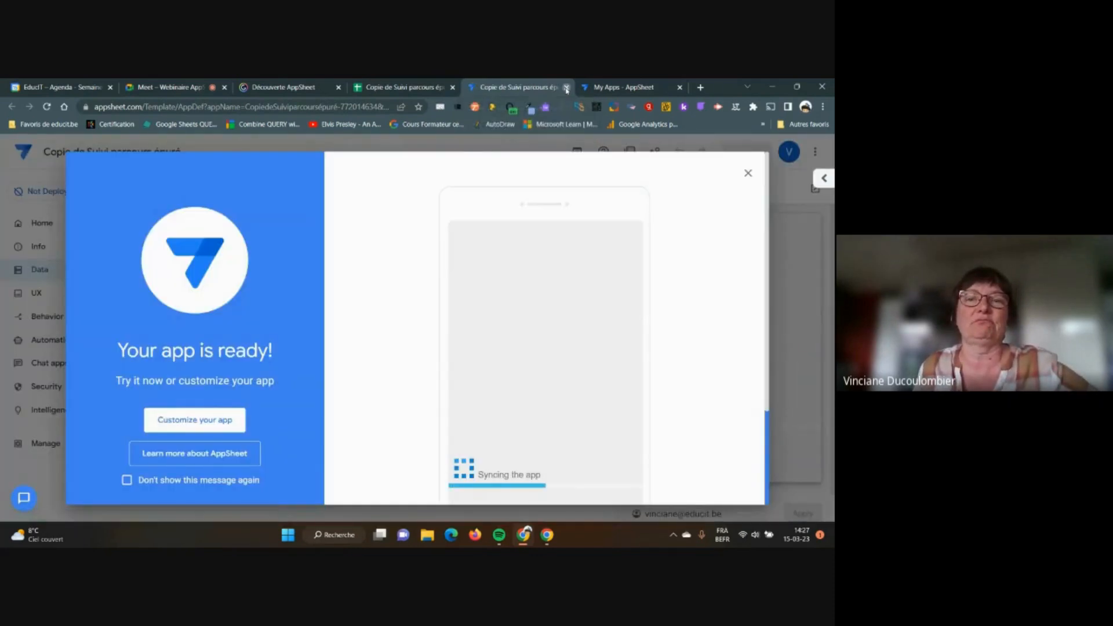
{"action": "left_click", "coordinate": [566, 88]}
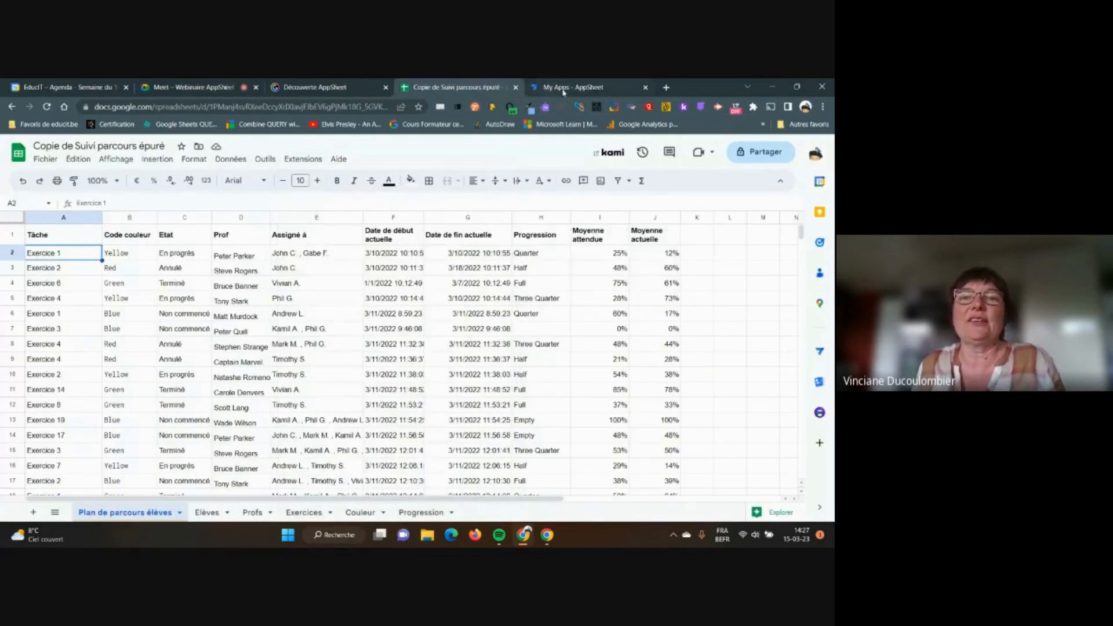
{"action": "left_click", "coordinate": [566, 88]}
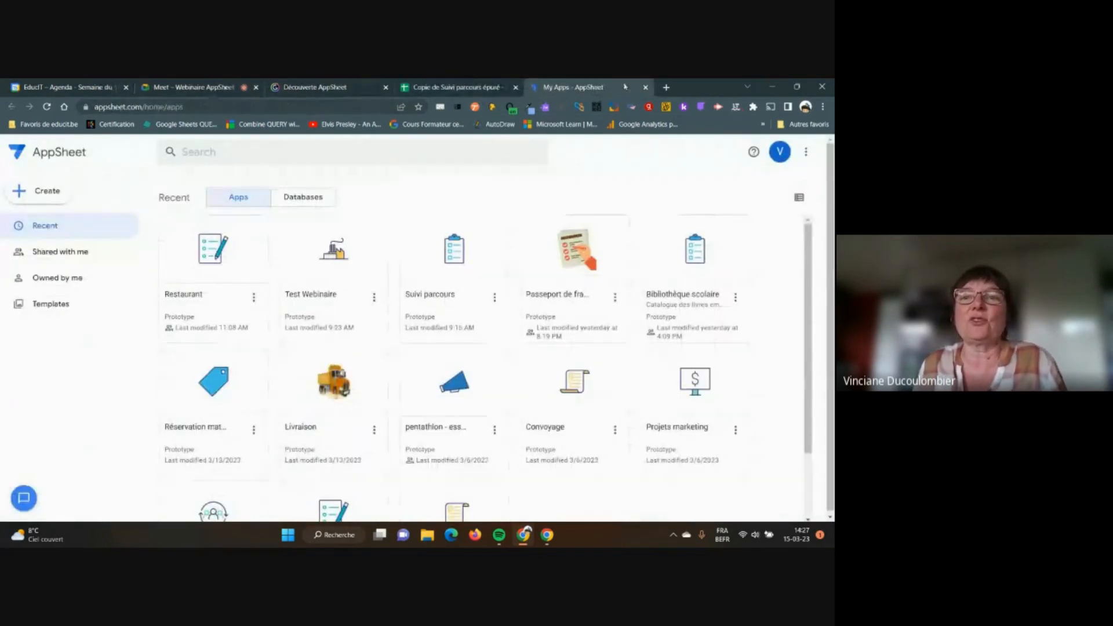
Close the My Apps tab and load appsheet.com in a new tab
{"action": "left_click", "coordinate": [645, 87]}
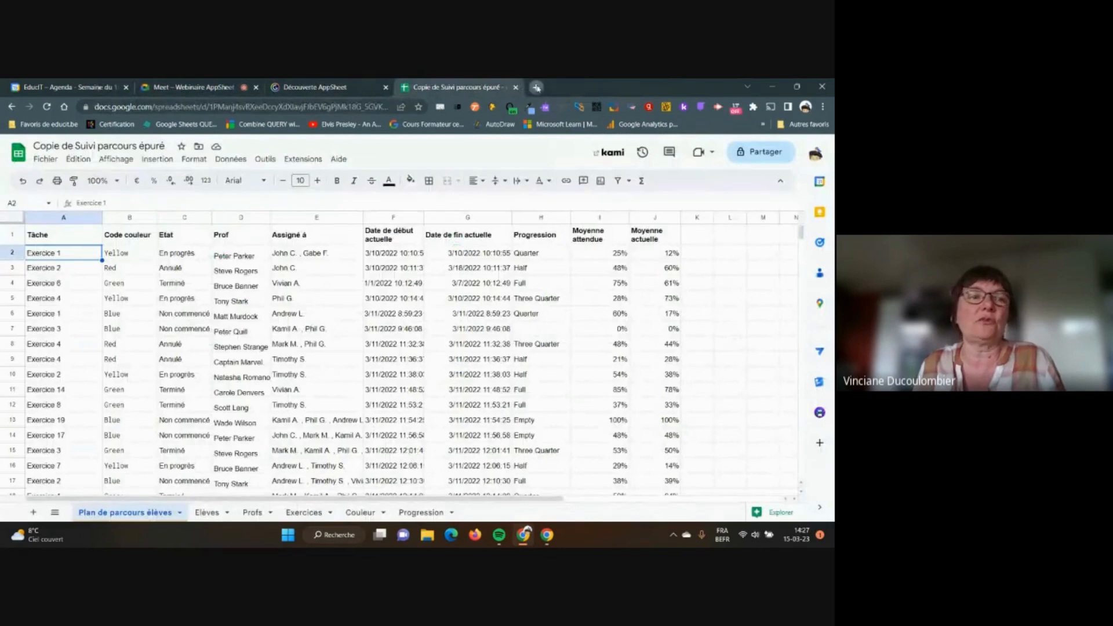
{"action": "left_click", "coordinate": [558, 87]}
{"action": "type", "text": "app"}
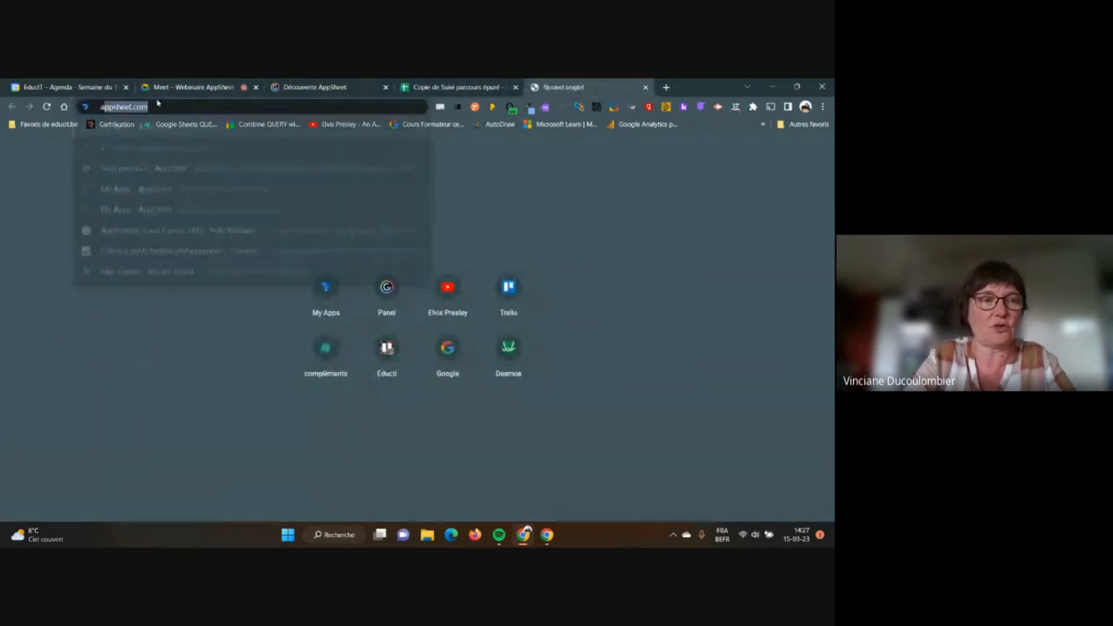
{"action": "type", "text": "sheet.co"}
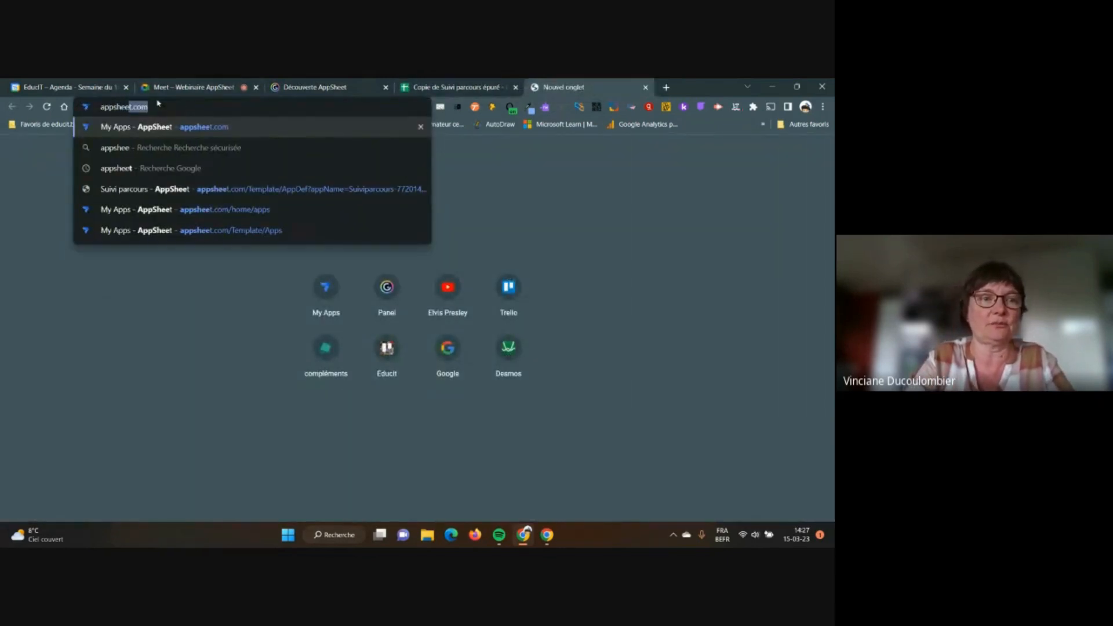
{"action": "type", "text": "m"}
{"action": "key", "text": "Return"}
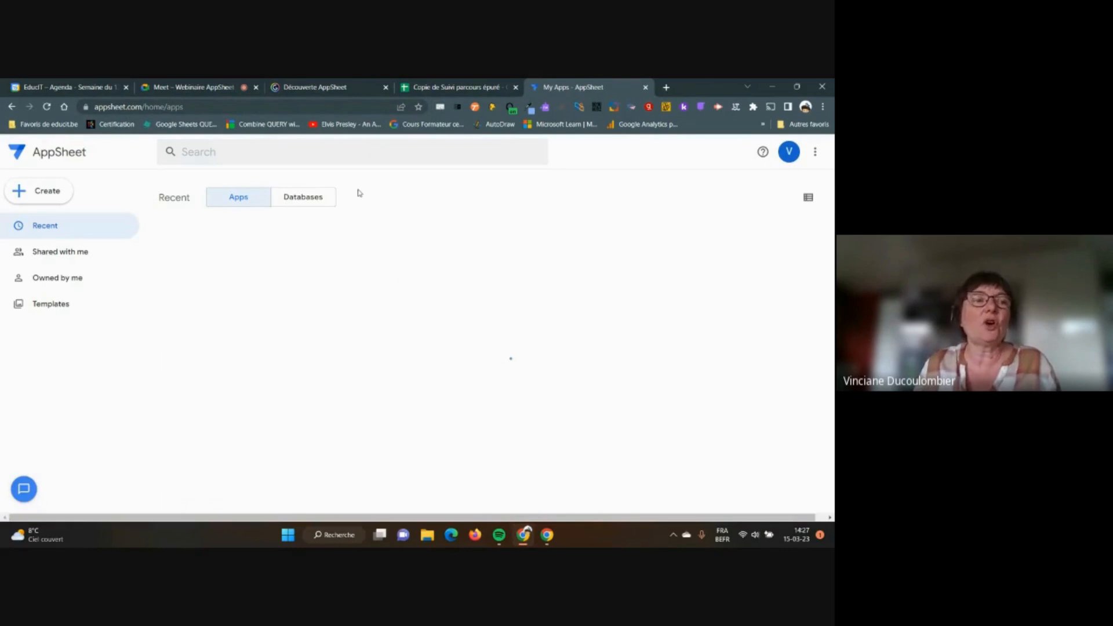
Sign out of AppSheet from the account menu, then sign in again with Google
{"action": "left_click", "coordinate": [779, 153]}
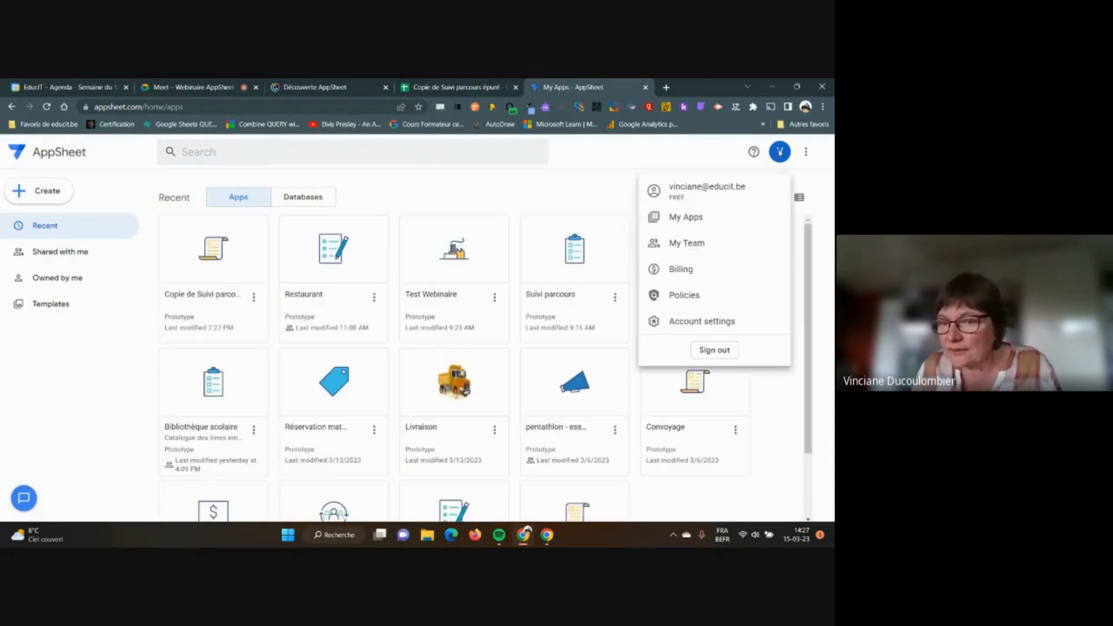
{"action": "left_click", "coordinate": [731, 351]}
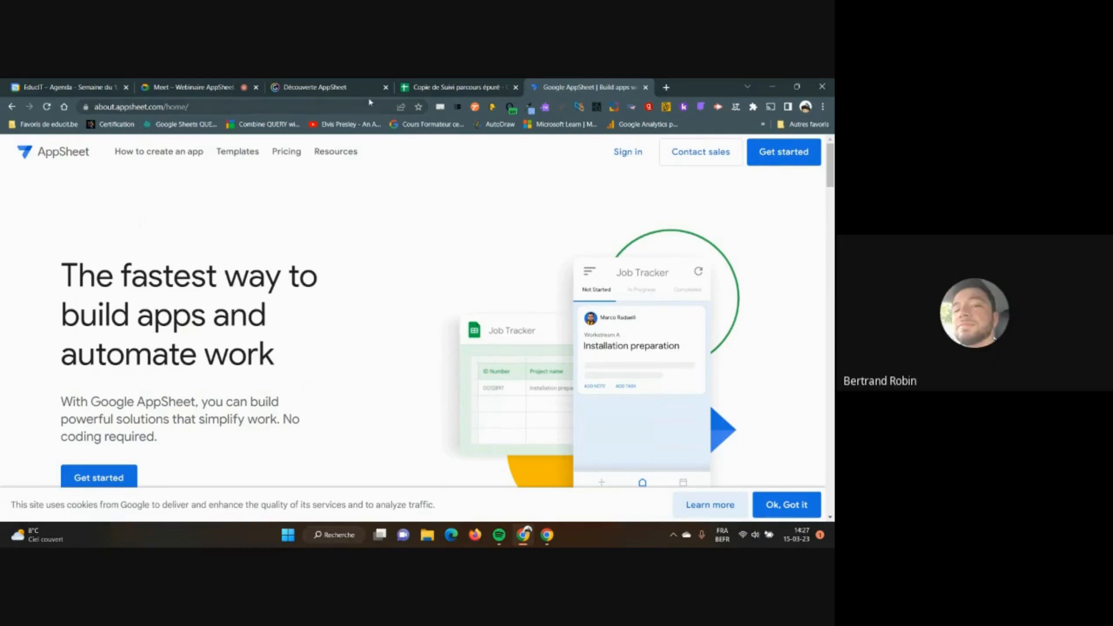
{"action": "left_click", "coordinate": [627, 157]}
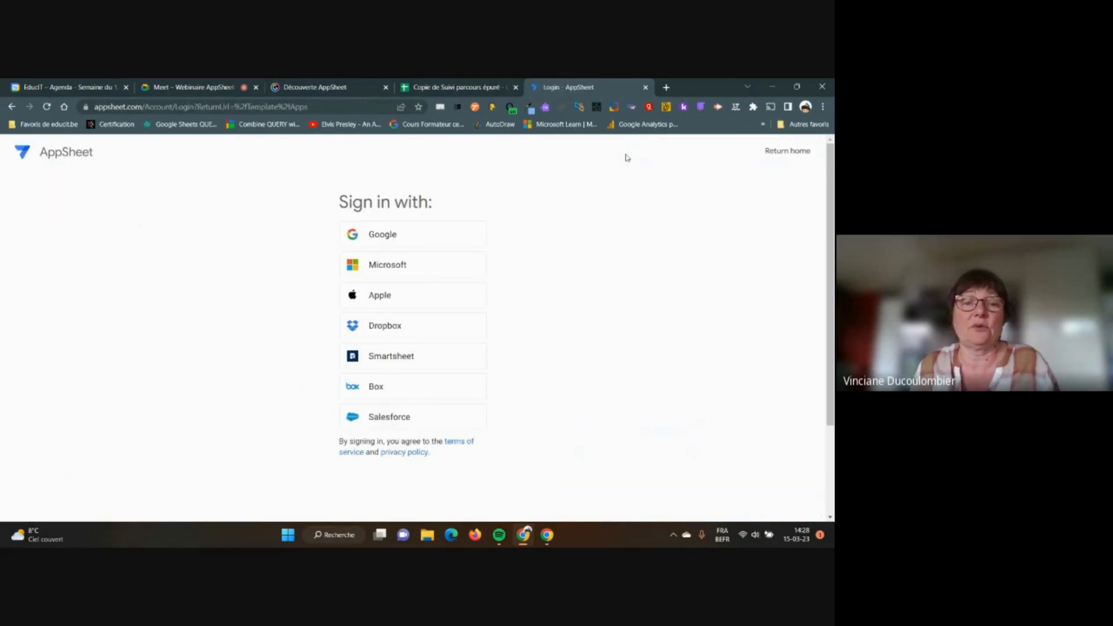
{"action": "left_click", "coordinate": [391, 240]}
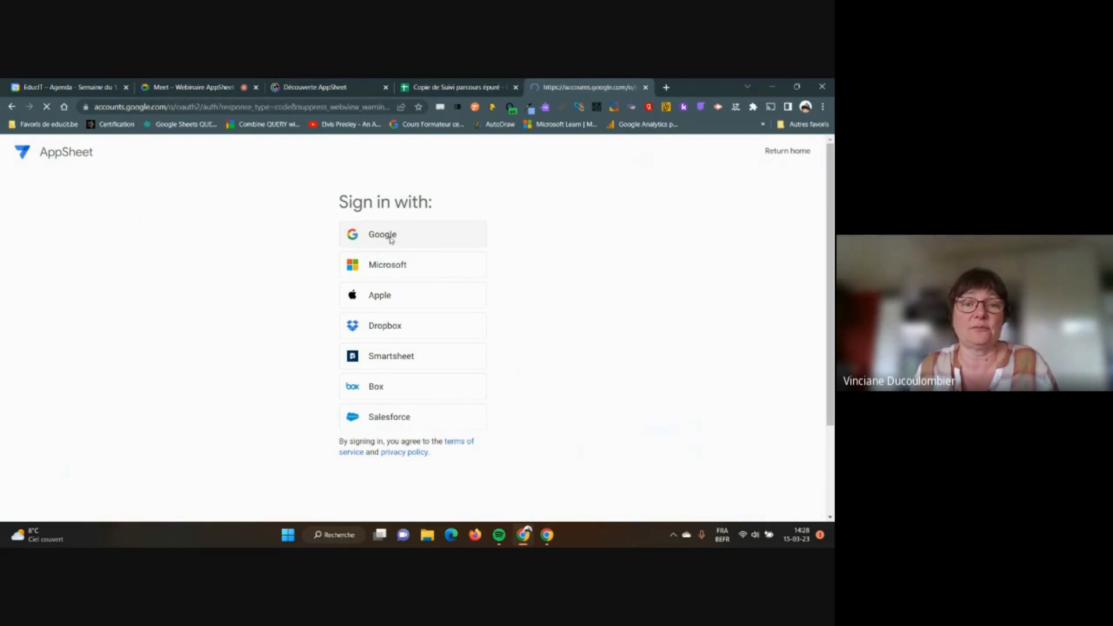
Choose the Google account, review the consent page, and click Autoriser for Google AppSheet
{"action": "left_click", "coordinate": [381, 323]}
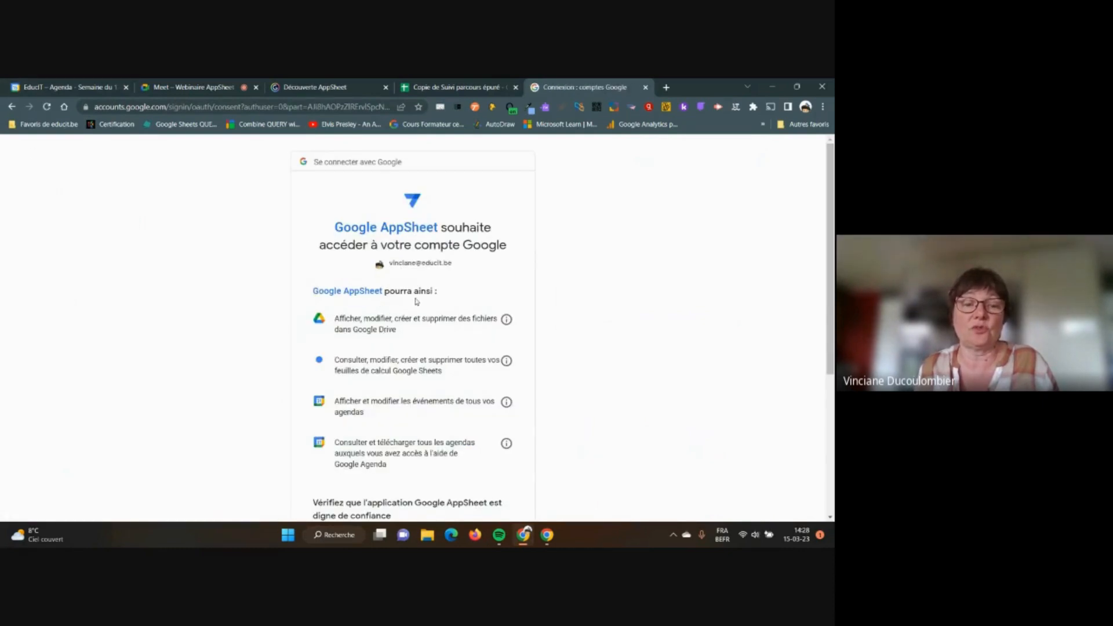
{"action": "scroll", "coordinate": [417, 302], "scroll_direction": "down", "scroll_amount": 2}
{"action": "scroll", "coordinate": [416, 301], "scroll_direction": "down", "scroll_amount": 2}
{"action": "scroll", "coordinate": [416, 301], "scroll_direction": "up", "scroll_amount": 3}
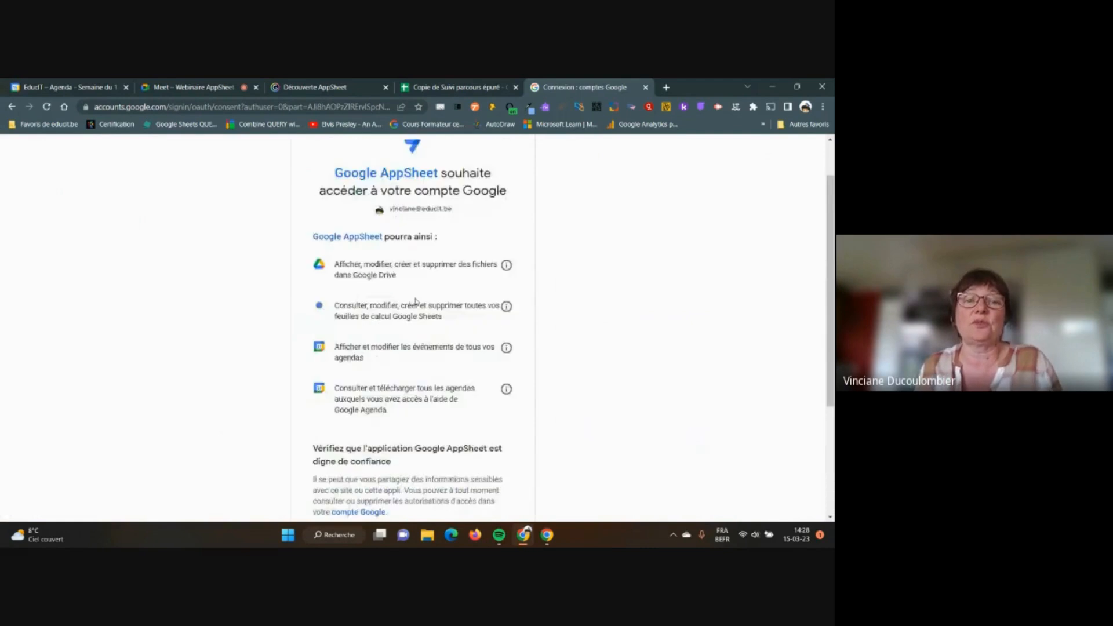
{"action": "scroll", "coordinate": [417, 301], "scroll_direction": "down", "scroll_amount": 1}
{"action": "scroll", "coordinate": [416, 302], "scroll_direction": "down", "scroll_amount": 2}
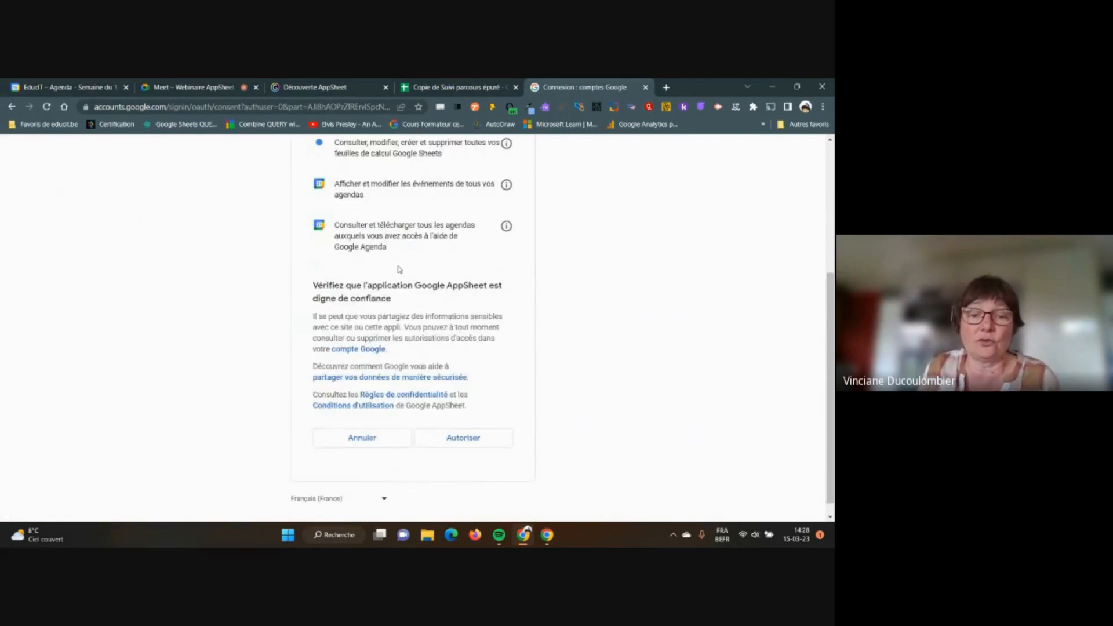
{"action": "scroll", "coordinate": [400, 269], "scroll_direction": "down", "scroll_amount": 1}
{"action": "scroll", "coordinate": [406, 273], "scroll_direction": "up", "scroll_amount": 3}
{"action": "scroll", "coordinate": [430, 280], "scroll_direction": "down", "scroll_amount": 3}
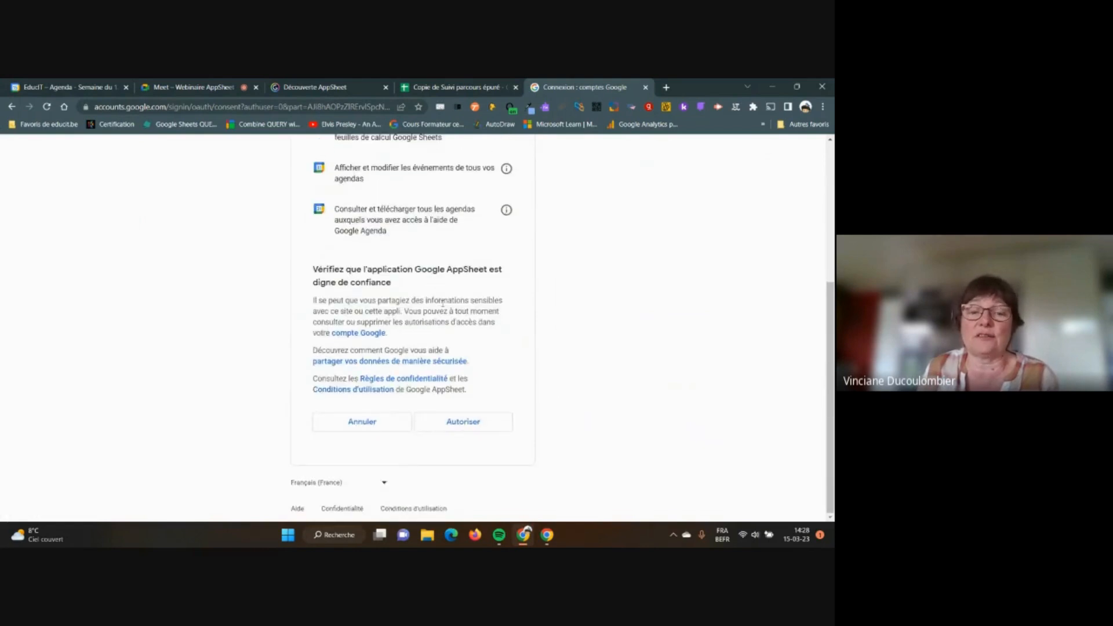
{"action": "left_click", "coordinate": [473, 422]}
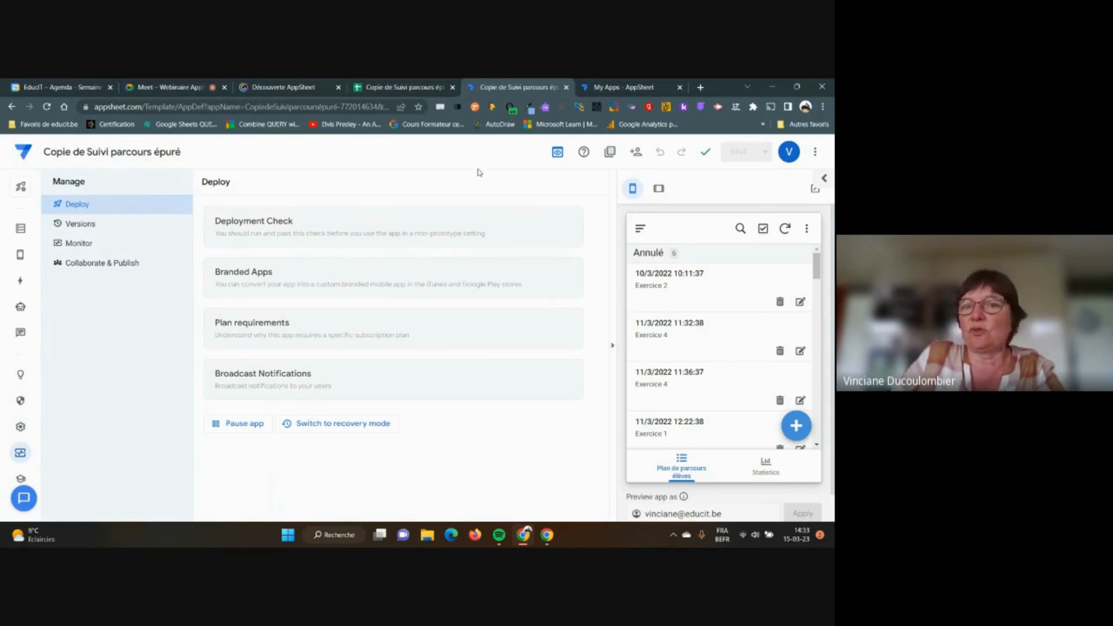
Toggle to the legacy editor and back, then open the Data section for Plan de parcours élèves
{"action": "left_click", "coordinate": [557, 153]}
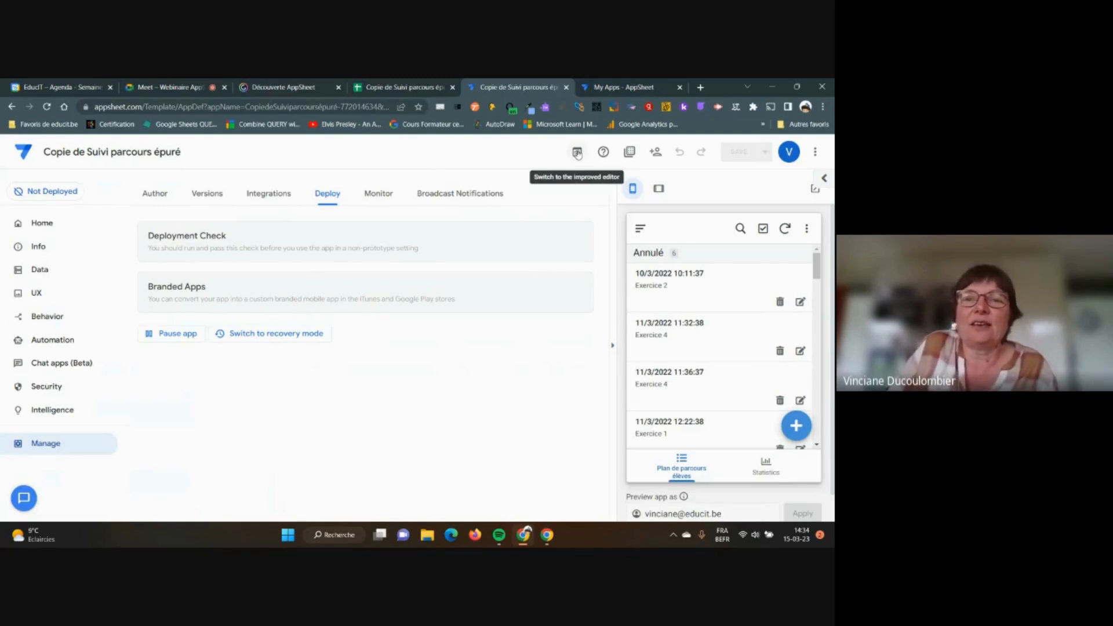
{"action": "left_click", "coordinate": [577, 153]}
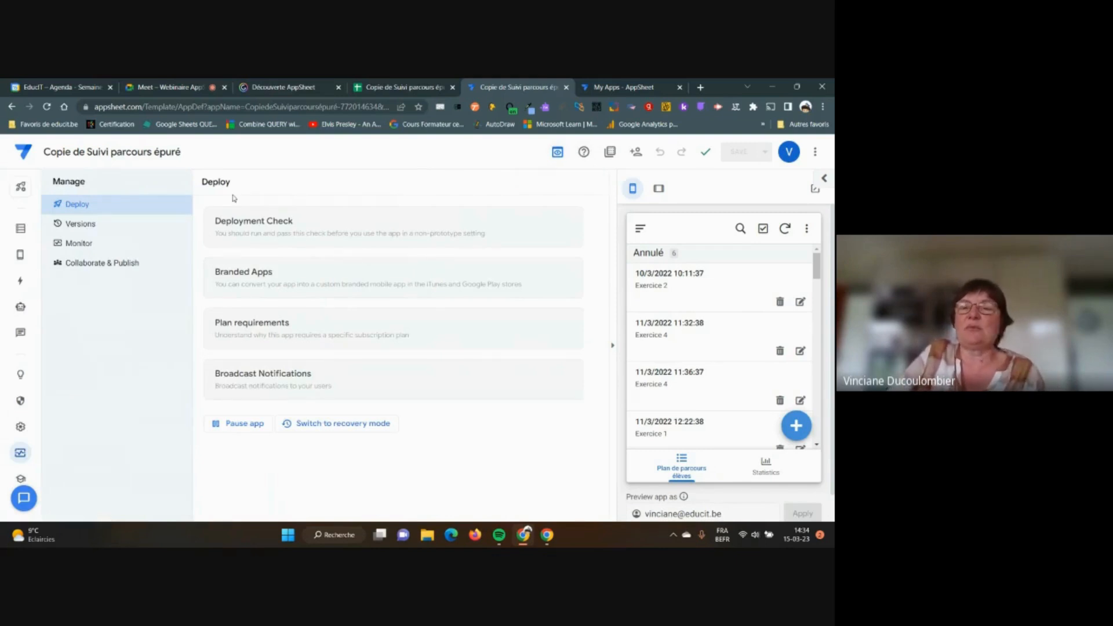
{"action": "left_click", "coordinate": [21, 231]}
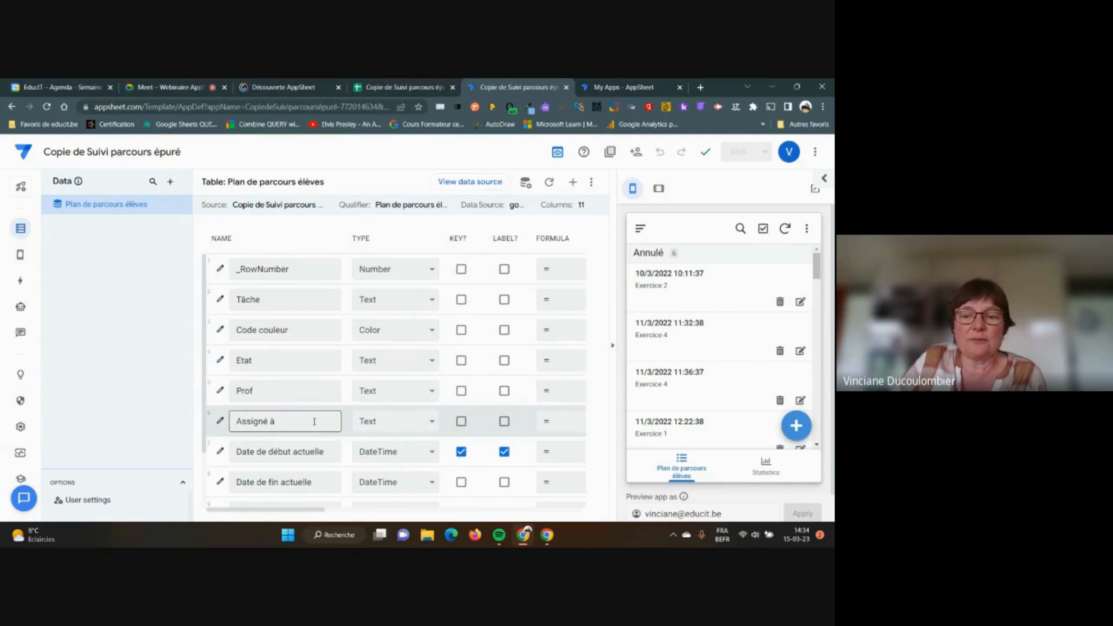
{"action": "scroll", "coordinate": [259, 397], "scroll_direction": "down", "scroll_amount": 3}
{"action": "scroll", "coordinate": [261, 399], "scroll_direction": "up", "scroll_amount": 3}
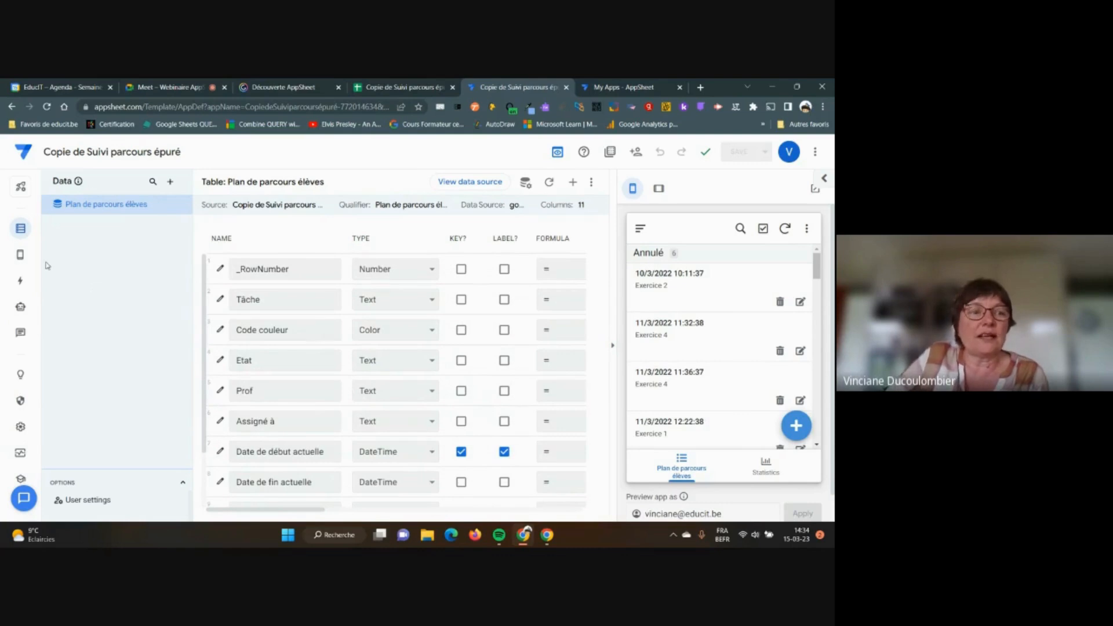
{"action": "mouse_move", "coordinate": [20, 255]}
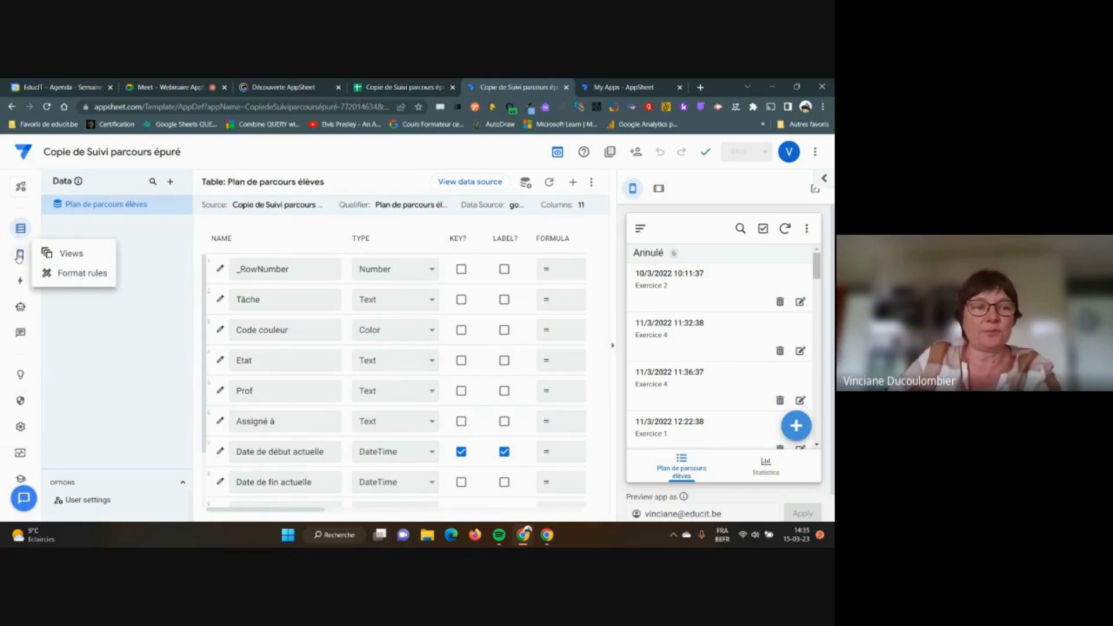
Switch the Plan de parcours élèves view type to table, after briefly trying gallery
{"action": "left_click", "coordinate": [20, 256]}
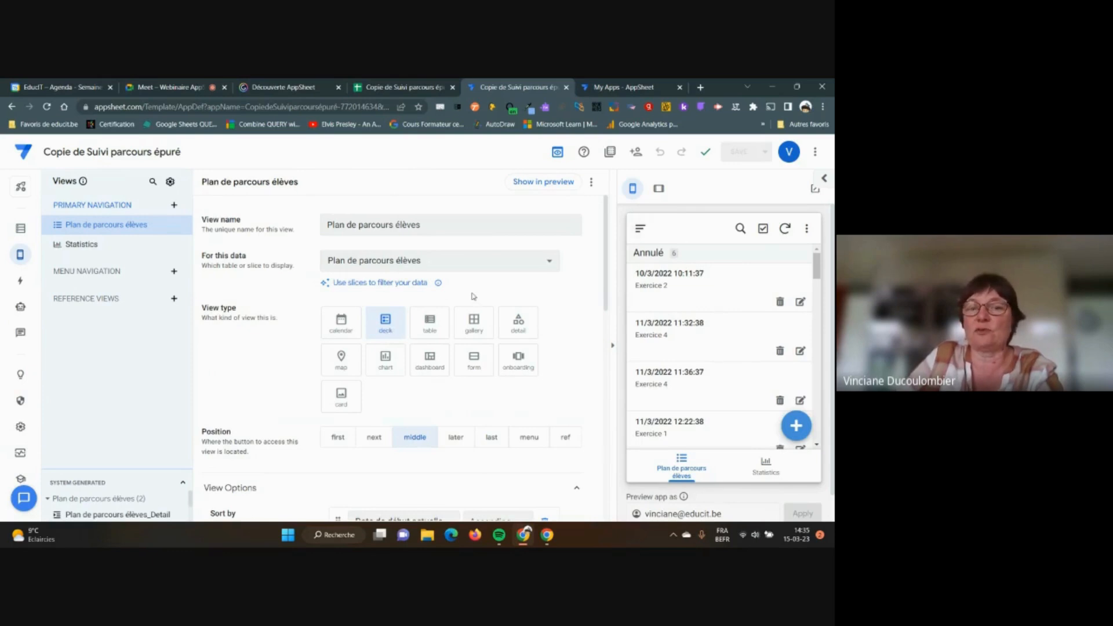
{"action": "left_click", "coordinate": [429, 325]}
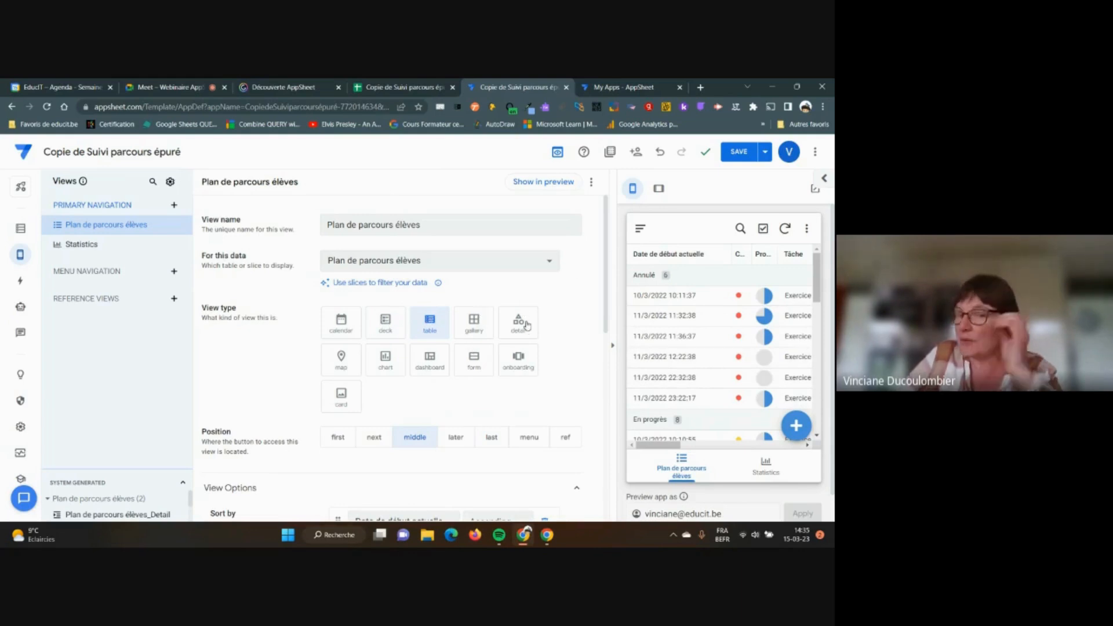
{"action": "left_click", "coordinate": [475, 328]}
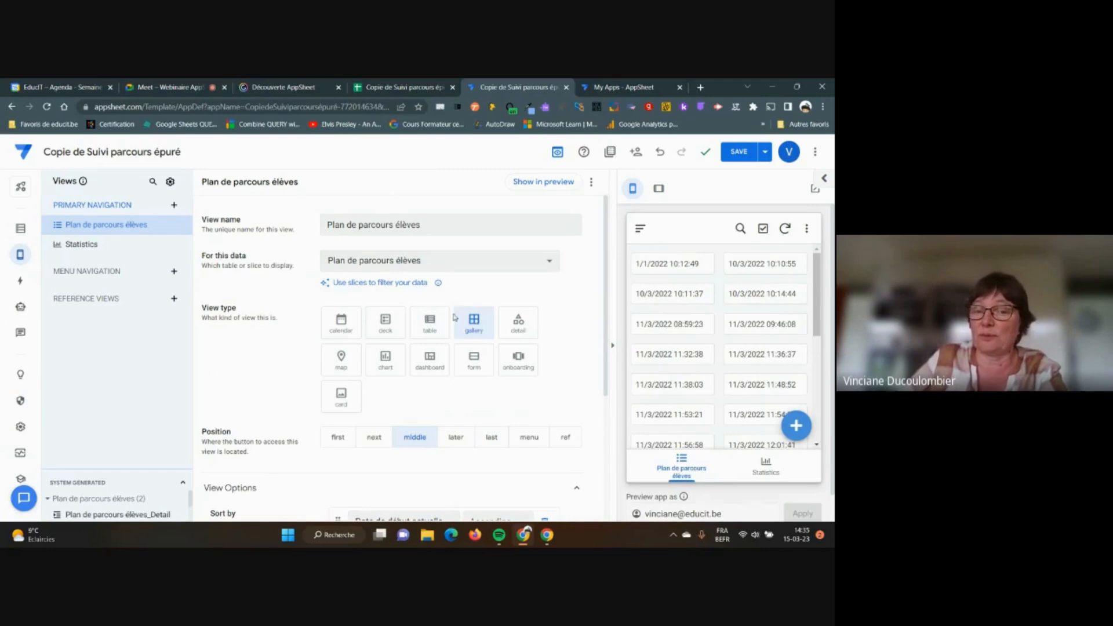
{"action": "left_click", "coordinate": [429, 326]}
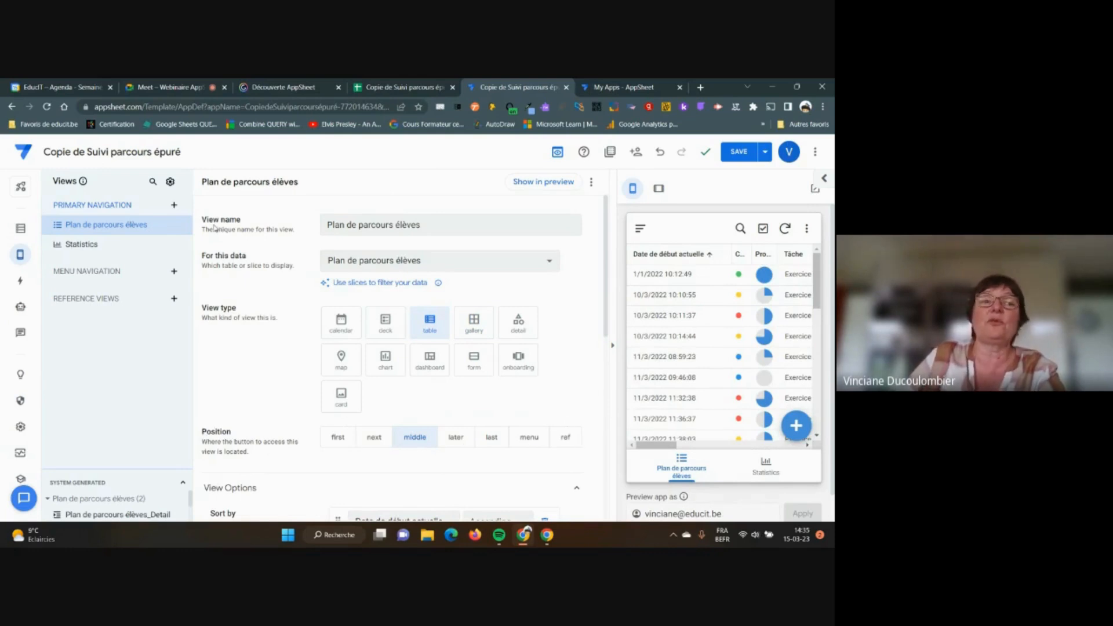
Preview the table view at tablet size, then at phone size again
{"action": "left_click", "coordinate": [351, 222]}
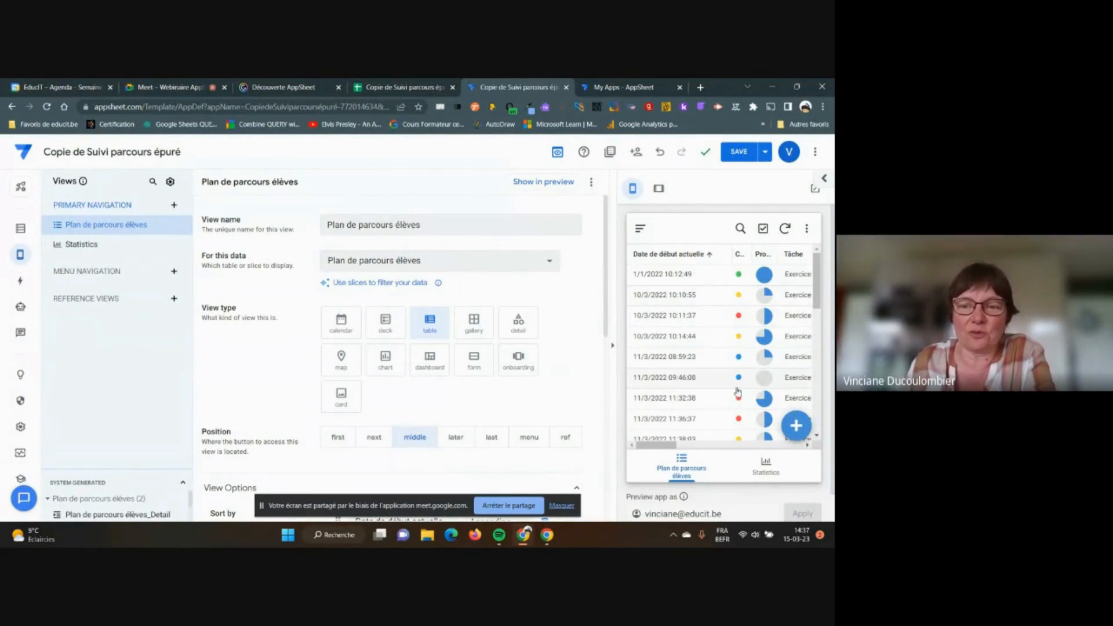
{"action": "left_click", "coordinate": [659, 190]}
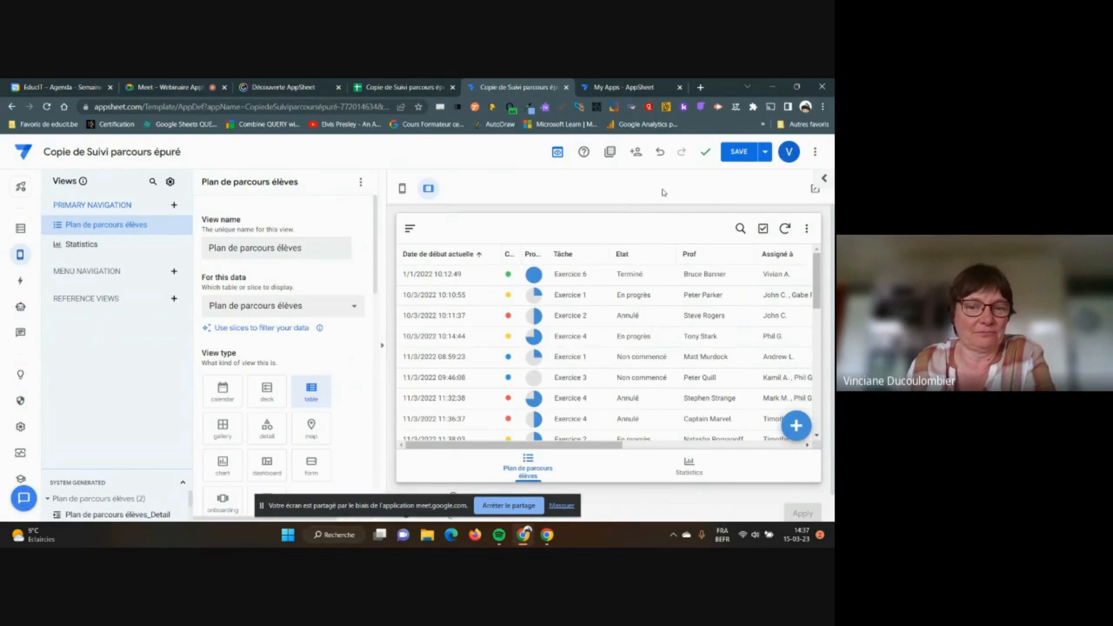
{"action": "left_click", "coordinate": [402, 189]}
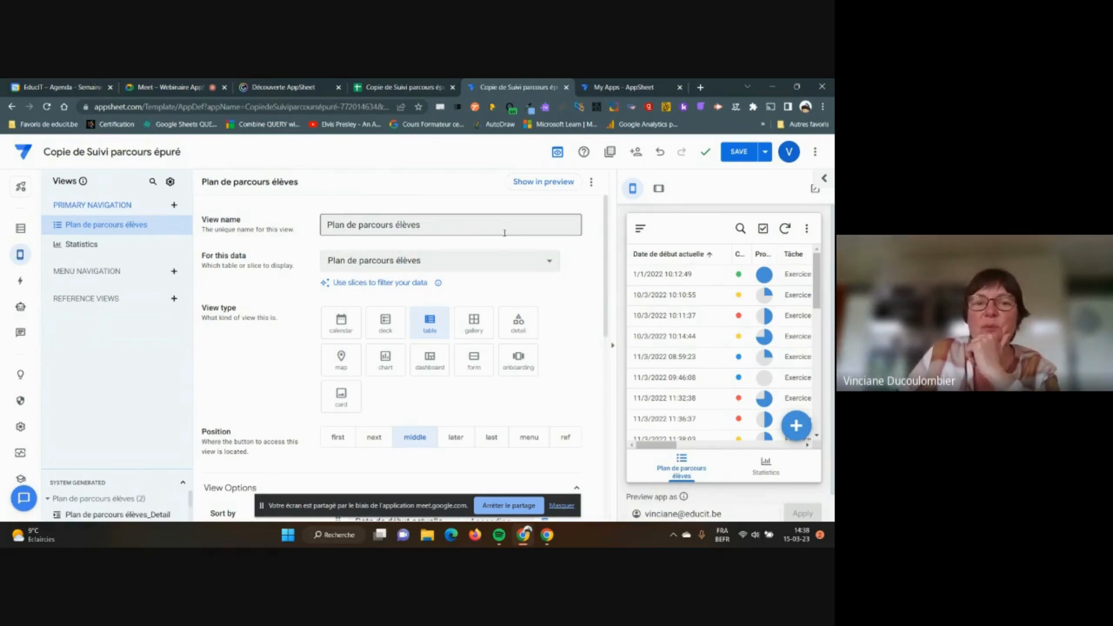
{"action": "left_click_drag", "start_coordinate": [392, 224], "coordinate": [322, 220]}
{"action": "key", "text": "BackSpace"}
{"action": "type", "text": "Etat par"}
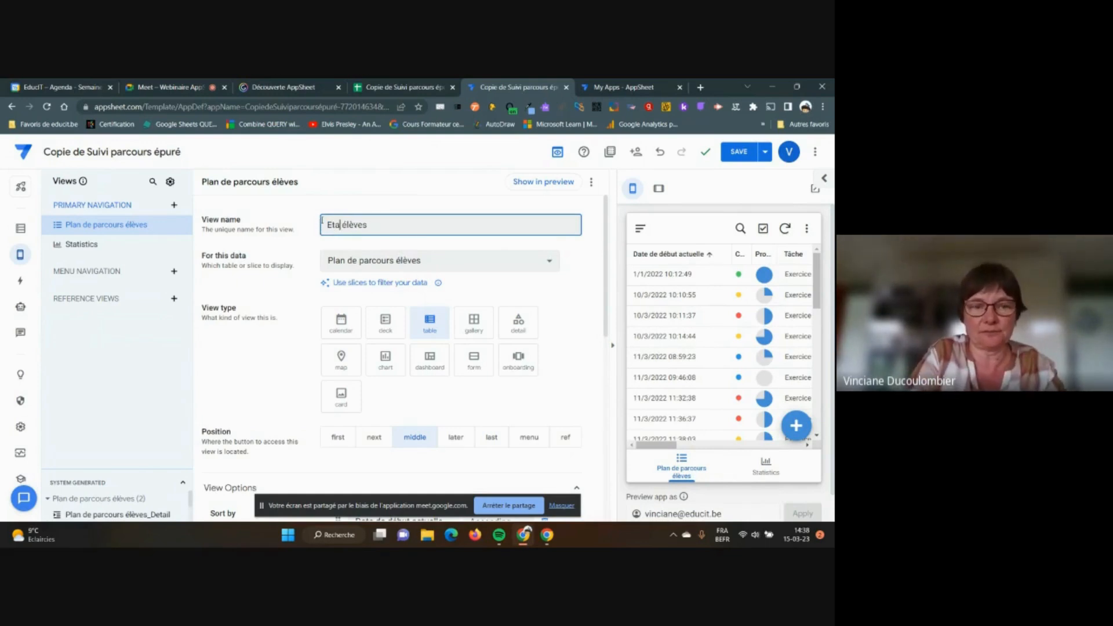
{"action": "type", "text": "cours"}
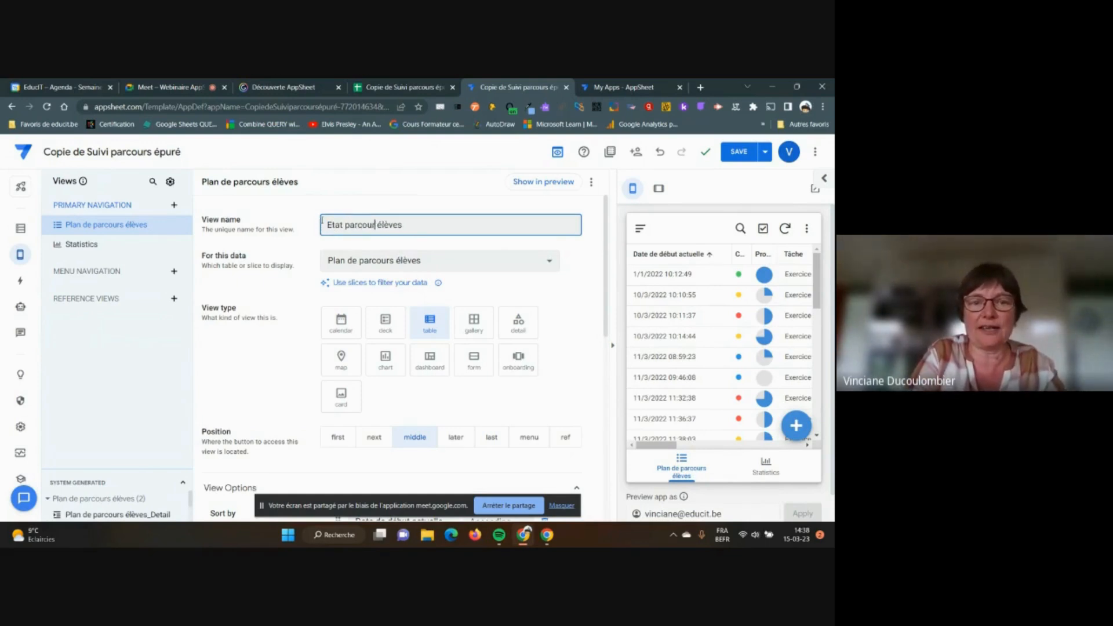
{"action": "key", "text": "Tab"}
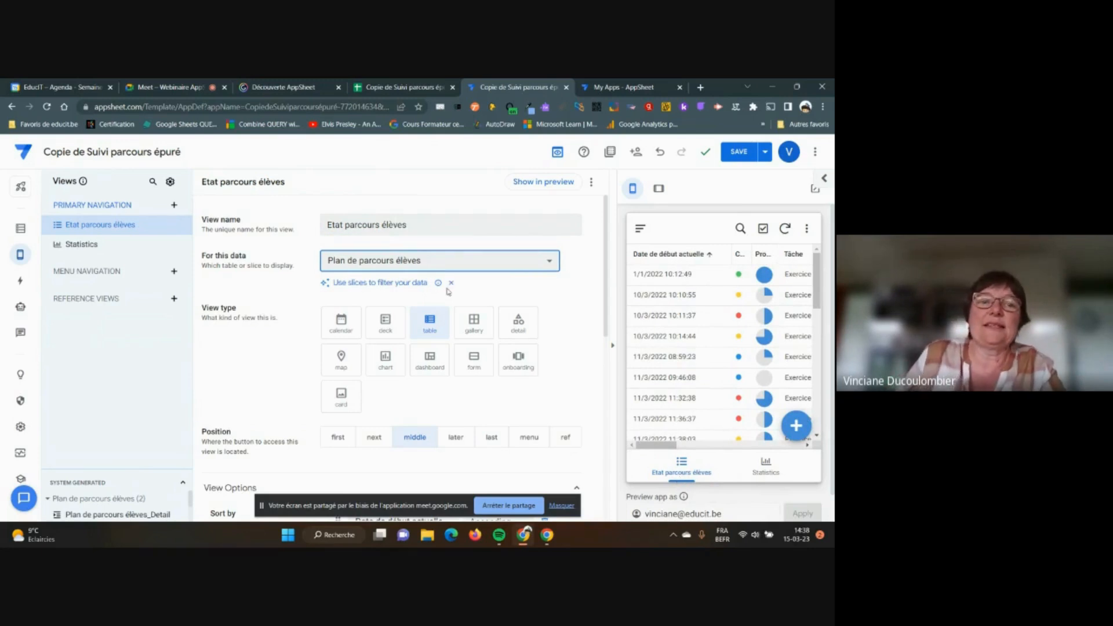
{"action": "left_click", "coordinate": [549, 262]}
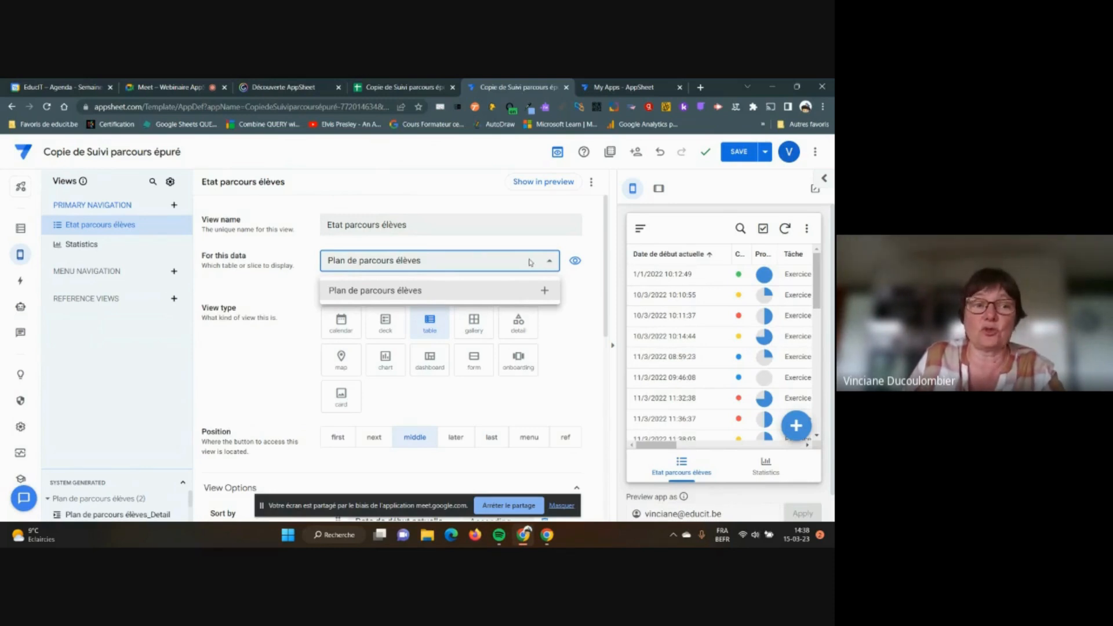
{"action": "left_click", "coordinate": [567, 327]}
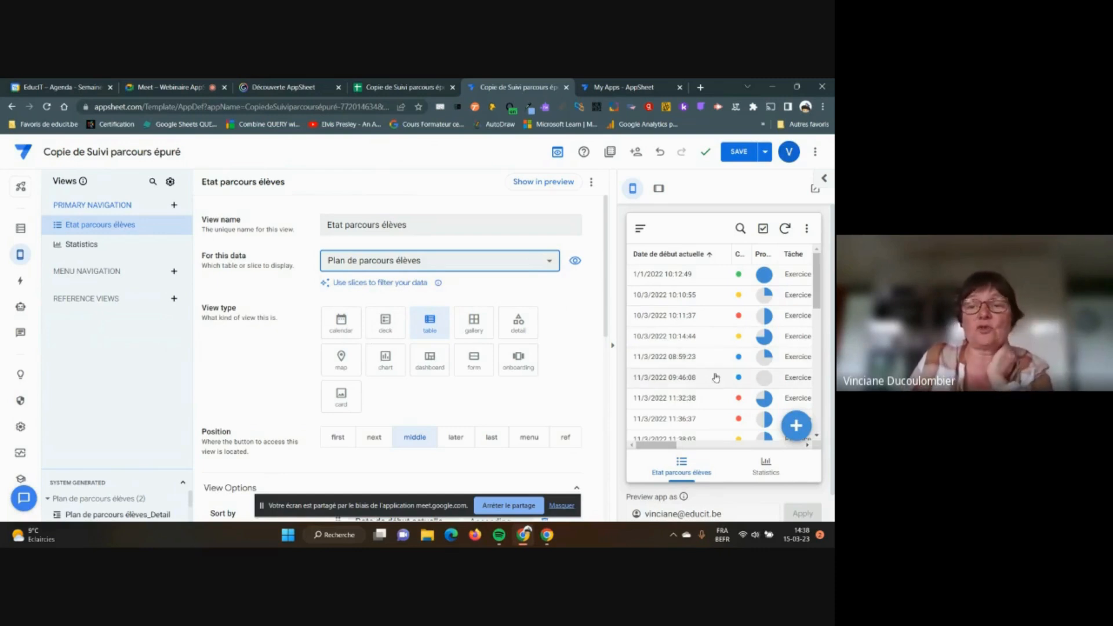
{"action": "scroll", "coordinate": [557, 335], "scroll_direction": "down", "scroll_amount": 1}
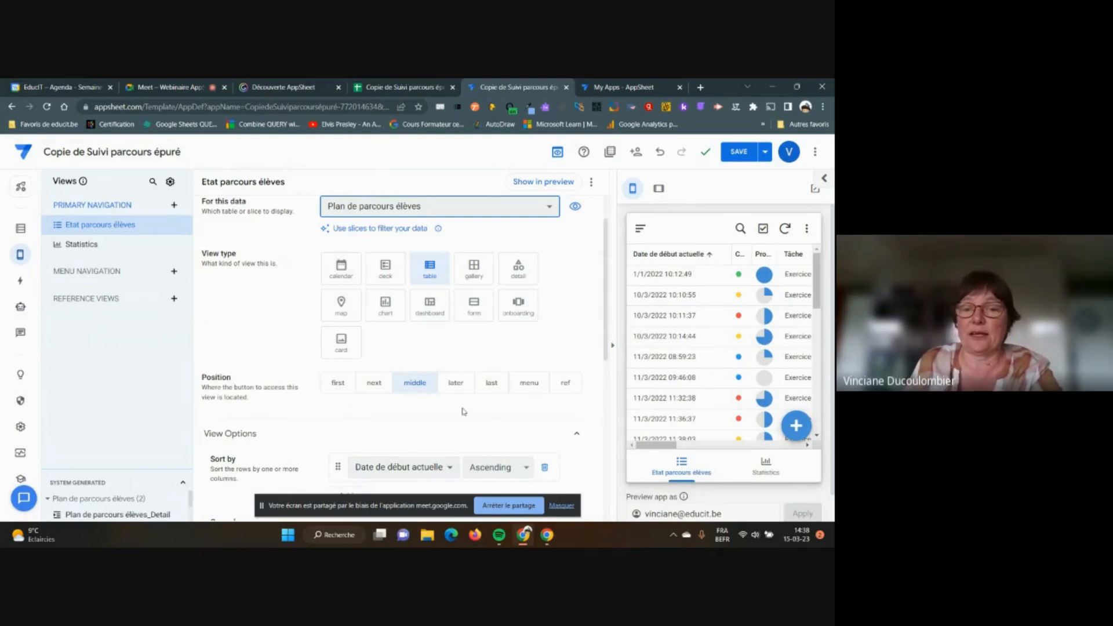
Set the Etat parcours élèves view's navigation position to first
{"action": "left_click", "coordinate": [491, 384]}
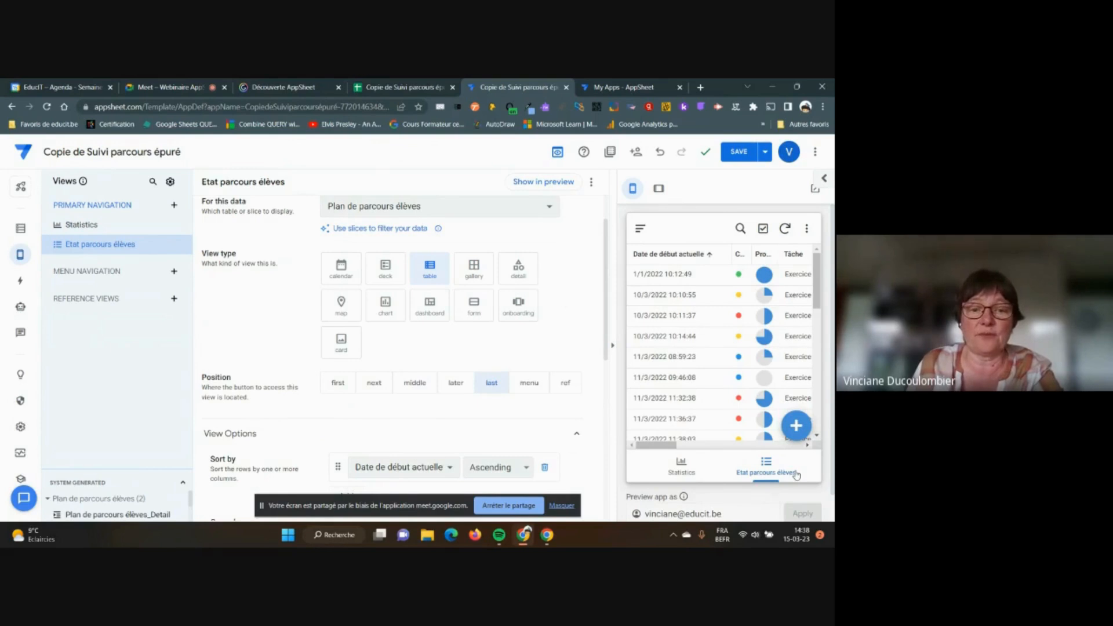
{"action": "left_click", "coordinate": [338, 385]}
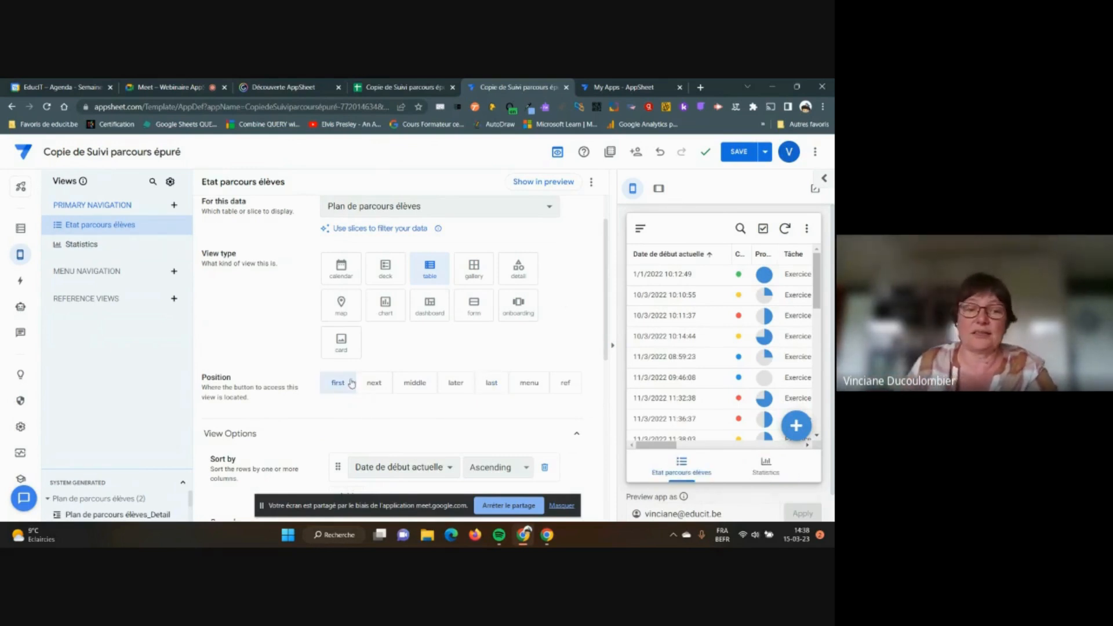
{"action": "scroll", "coordinate": [399, 352], "scroll_direction": "down", "scroll_amount": 1}
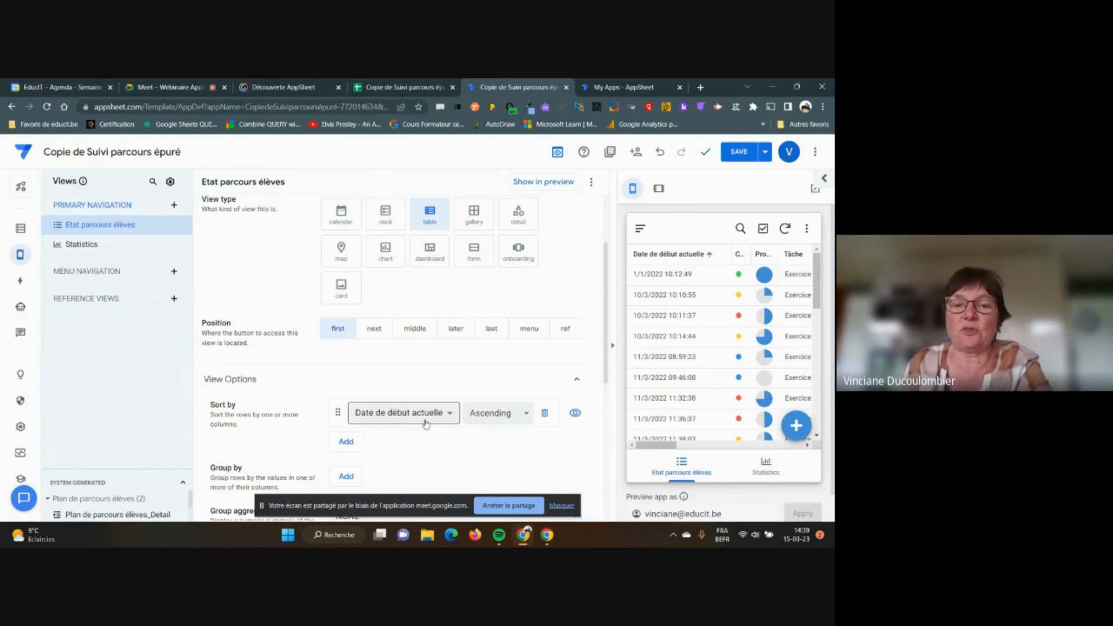
Sort the view's rows by the Etat column in Descending order
{"action": "left_click", "coordinate": [453, 414]}
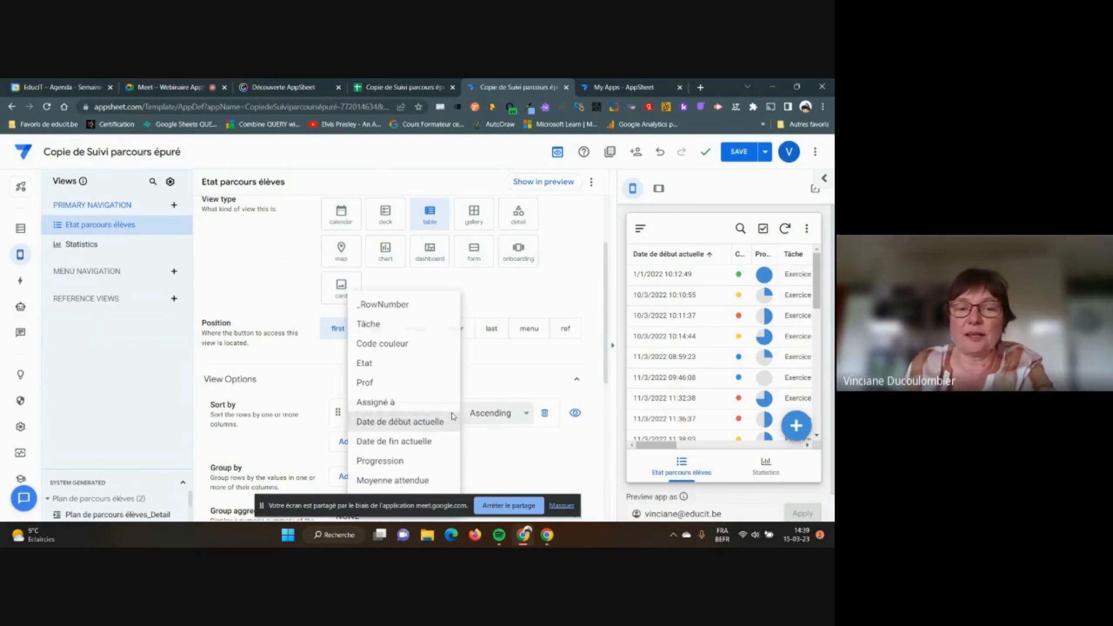
{"action": "left_click", "coordinate": [378, 364]}
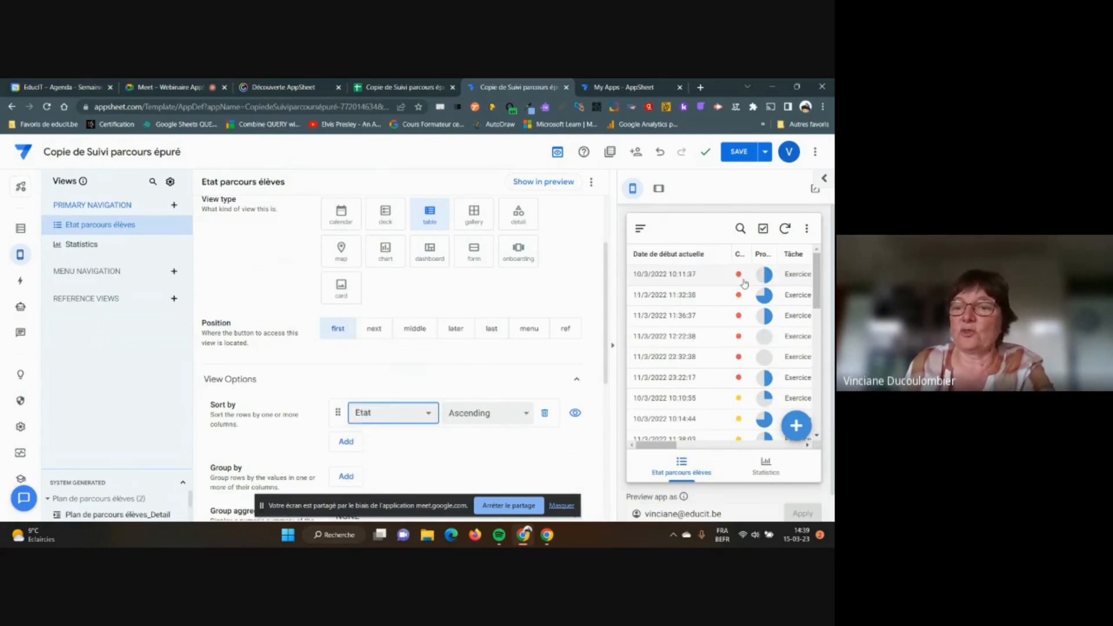
{"action": "scroll", "coordinate": [730, 368], "scroll_direction": "down", "scroll_amount": 5}
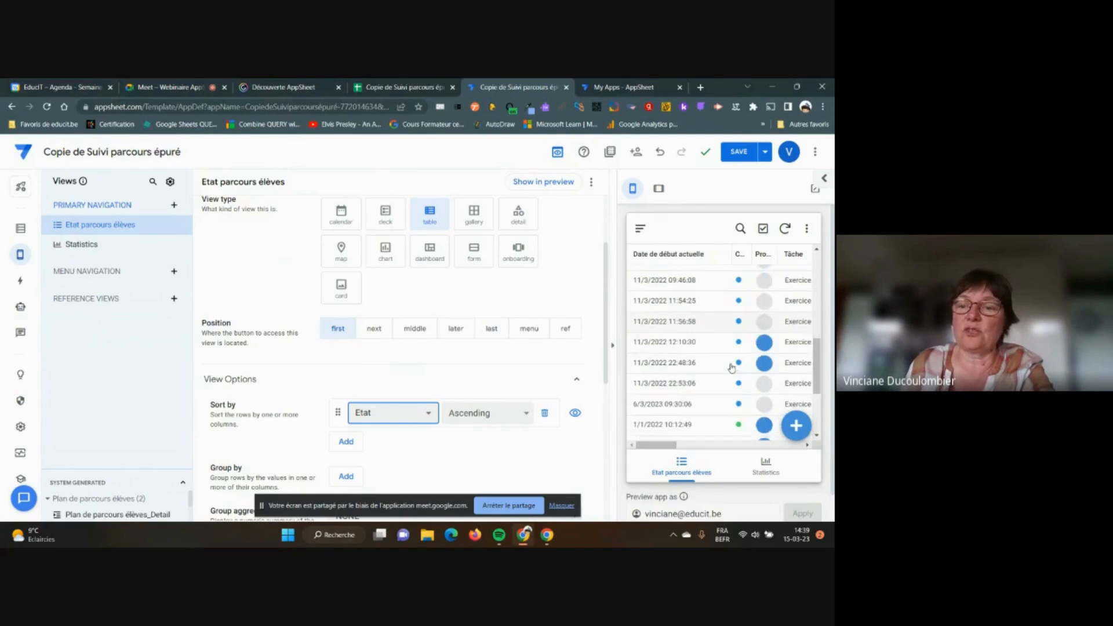
{"action": "scroll", "coordinate": [731, 366], "scroll_direction": "up", "scroll_amount": 5}
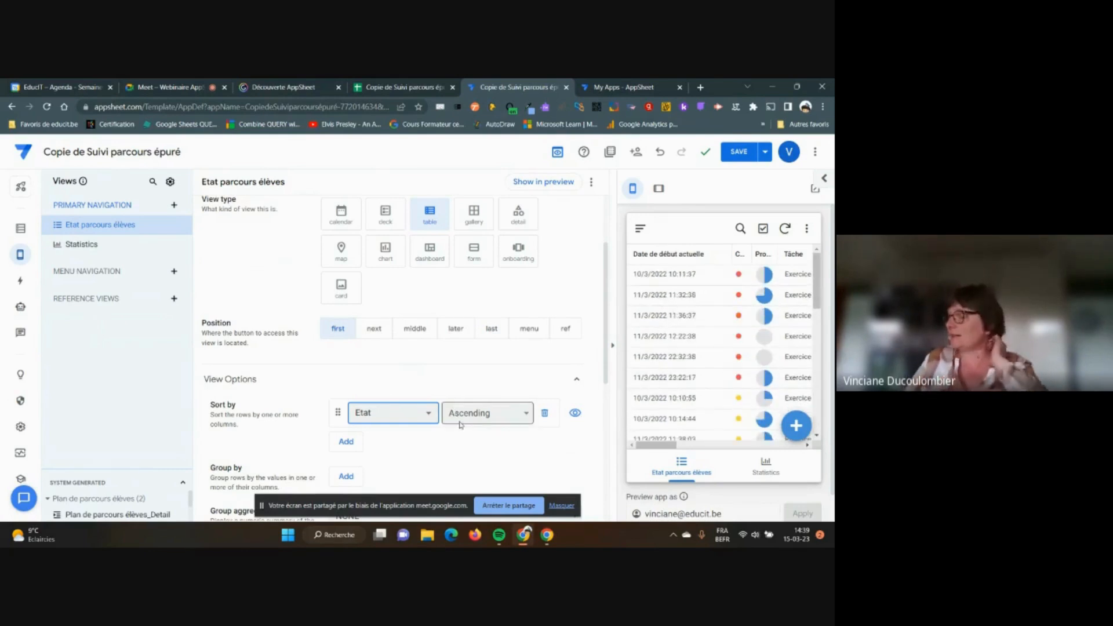
{"action": "left_click", "coordinate": [526, 414]}
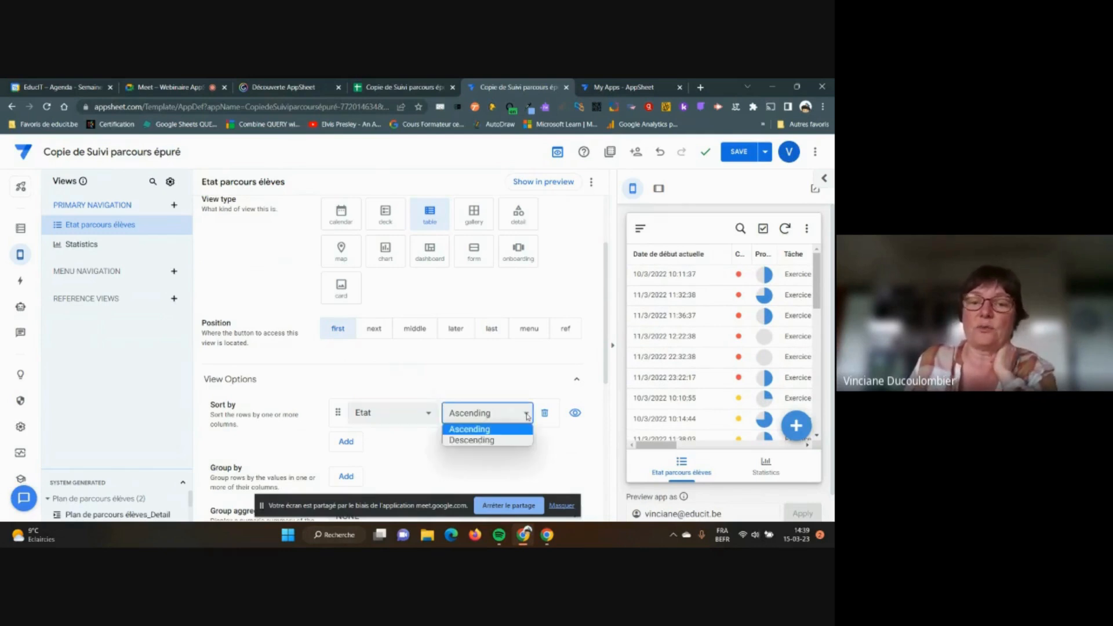
{"action": "left_click", "coordinate": [510, 441]}
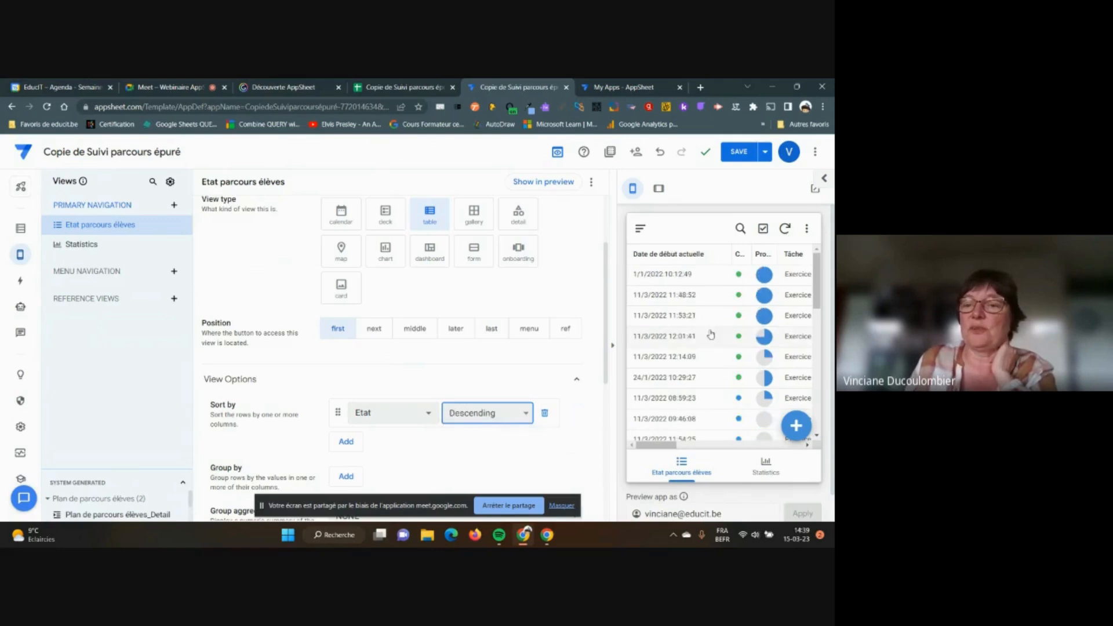
{"action": "scroll", "coordinate": [714, 285], "scroll_direction": "down", "scroll_amount": 4}
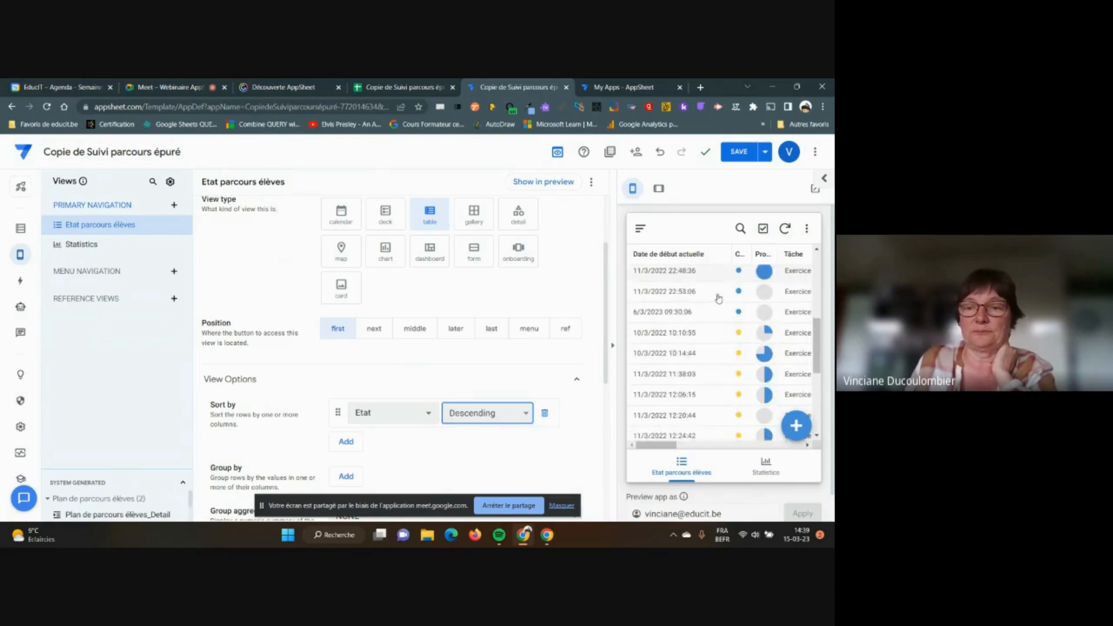
{"action": "scroll", "coordinate": [718, 298], "scroll_direction": "up", "scroll_amount": 5}
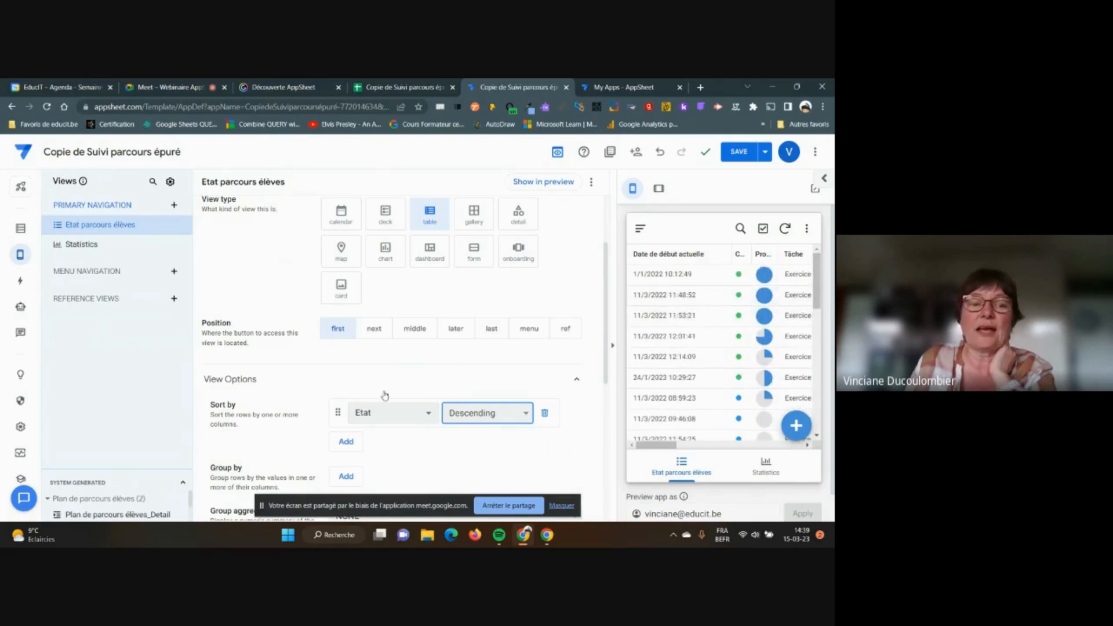
{"action": "scroll", "coordinate": [253, 461], "scroll_direction": "down", "scroll_amount": 1}
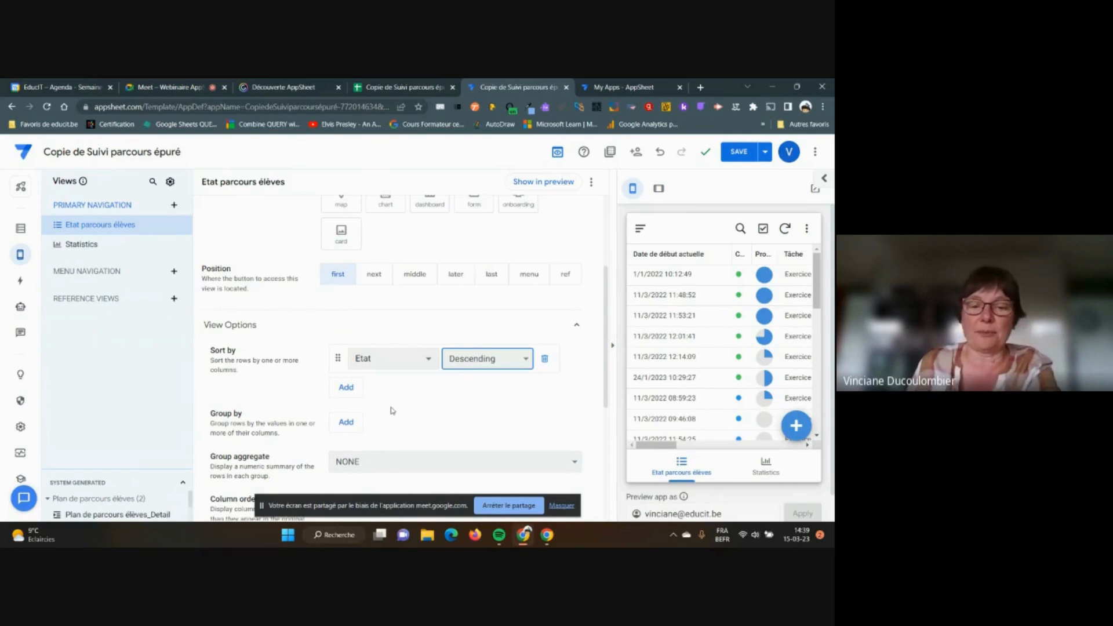
{"action": "scroll", "coordinate": [393, 407], "scroll_direction": "down", "scroll_amount": 1}
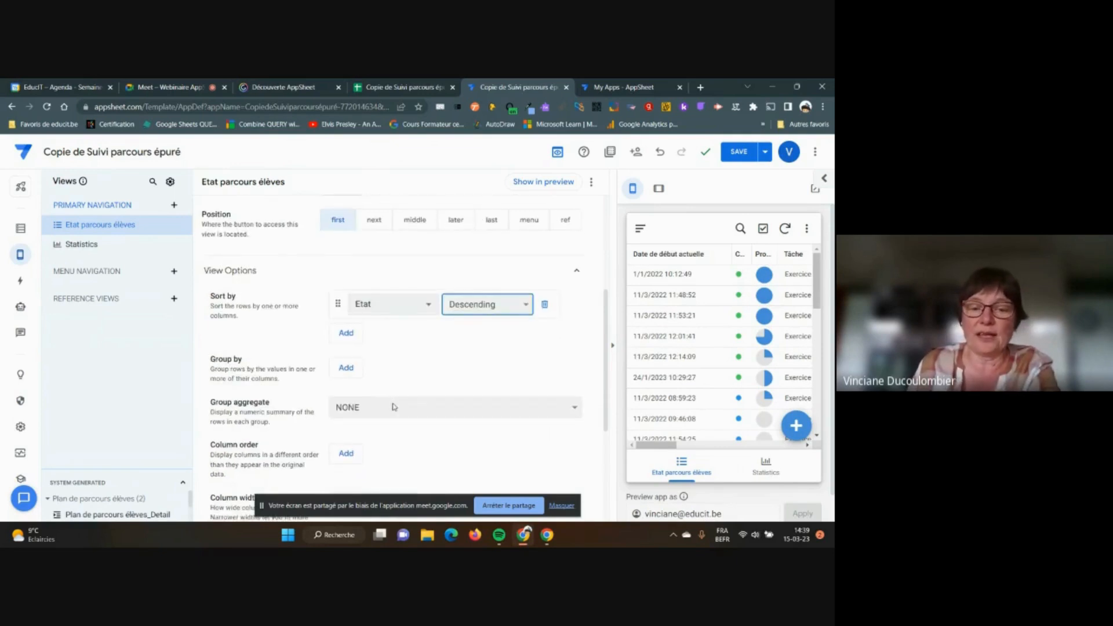
{"action": "left_click", "coordinate": [562, 507]}
{"action": "scroll", "coordinate": [495, 425], "scroll_direction": "down", "scroll_amount": 1}
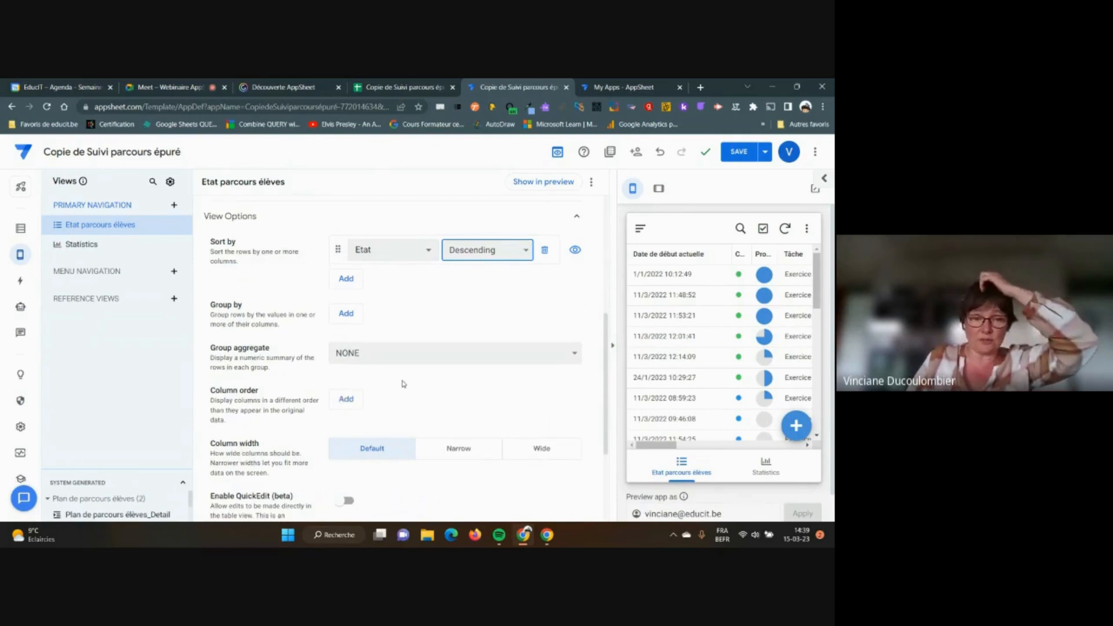
{"action": "scroll", "coordinate": [403, 384], "scroll_direction": "down", "scroll_amount": 1}
{"action": "scroll", "coordinate": [404, 385], "scroll_direction": "down", "scroll_amount": 1}
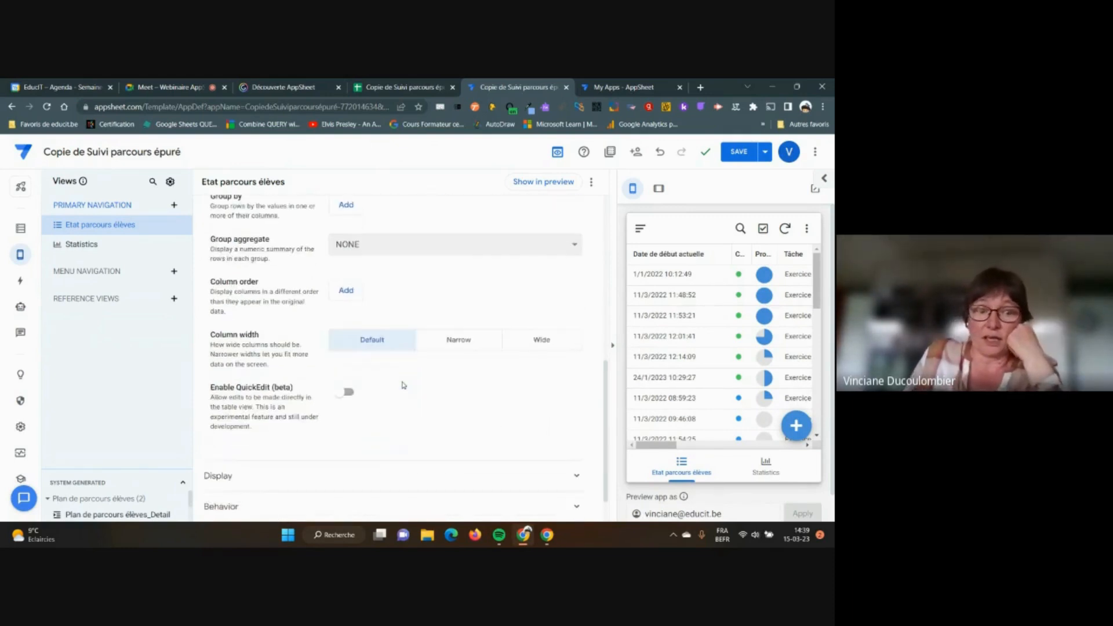
{"action": "scroll", "coordinate": [404, 385], "scroll_direction": "down", "scroll_amount": 1}
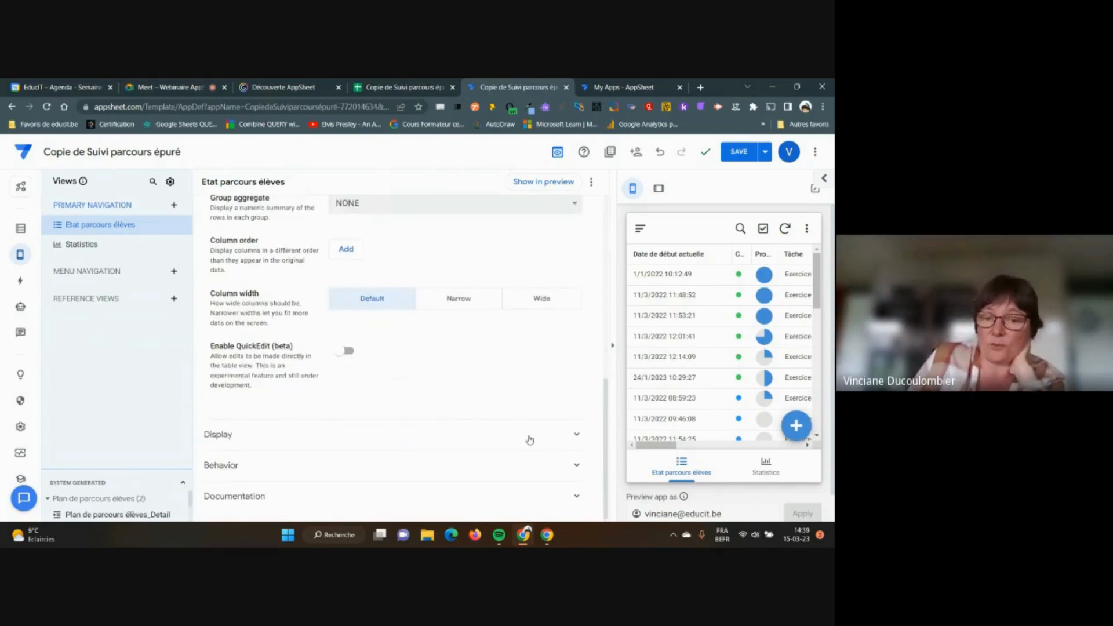
Under Display, search 'road' in the Icon field and pick the road icon for Etat parcours élèves
{"action": "left_click", "coordinate": [577, 436]}
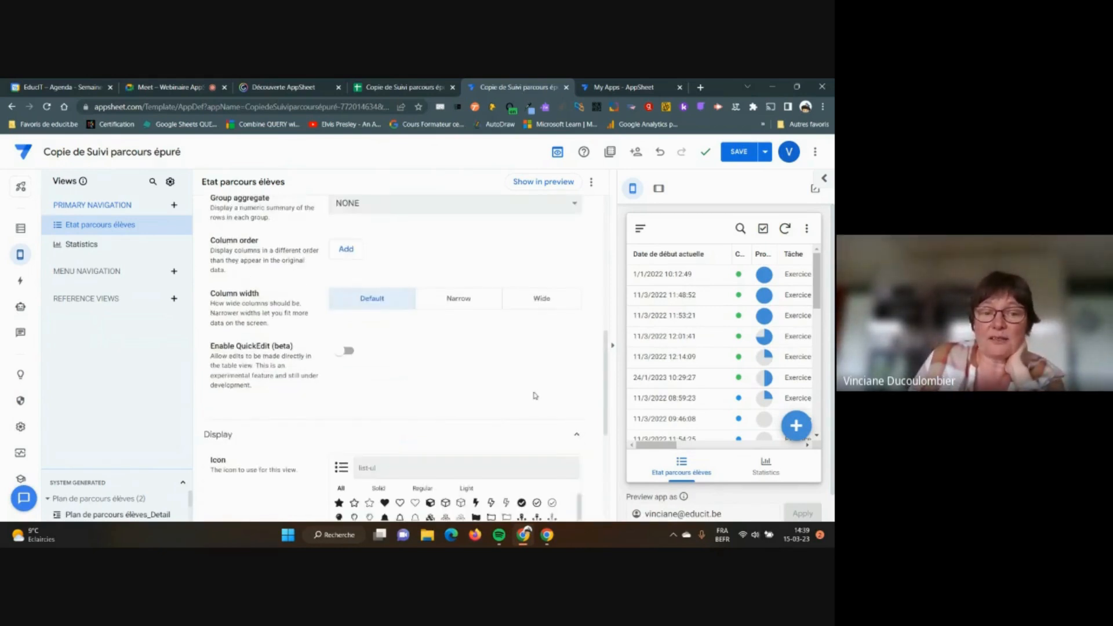
{"action": "scroll", "coordinate": [370, 418], "scroll_direction": "down", "scroll_amount": 1}
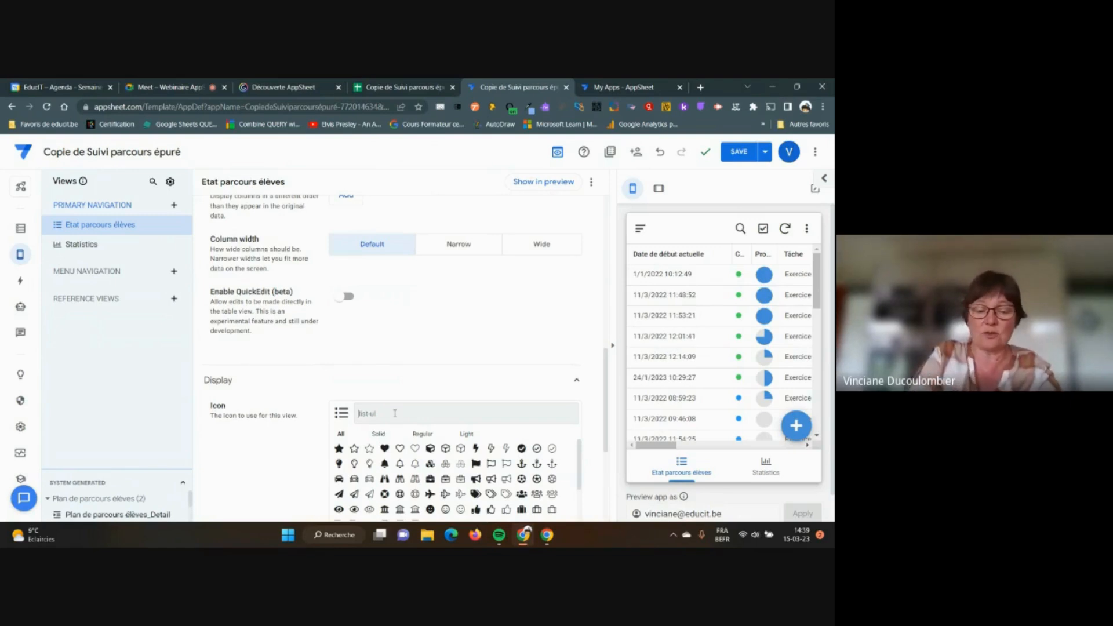
{"action": "type", "text": "road"}
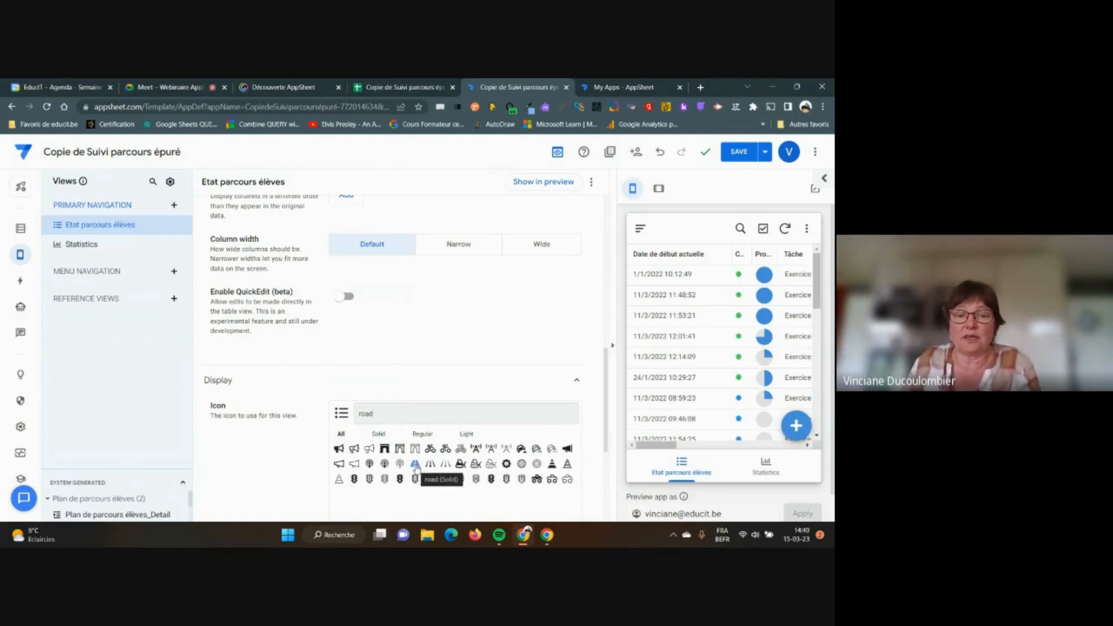
{"action": "left_click", "coordinate": [415, 465]}
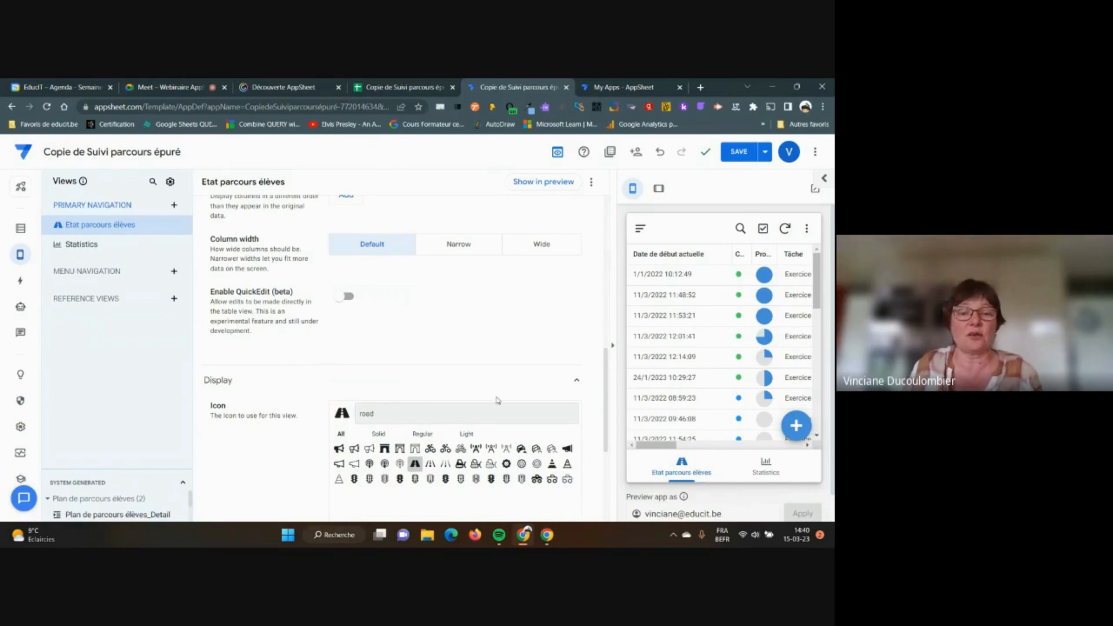
{"action": "scroll", "coordinate": [497, 401], "scroll_direction": "down", "scroll_amount": 2}
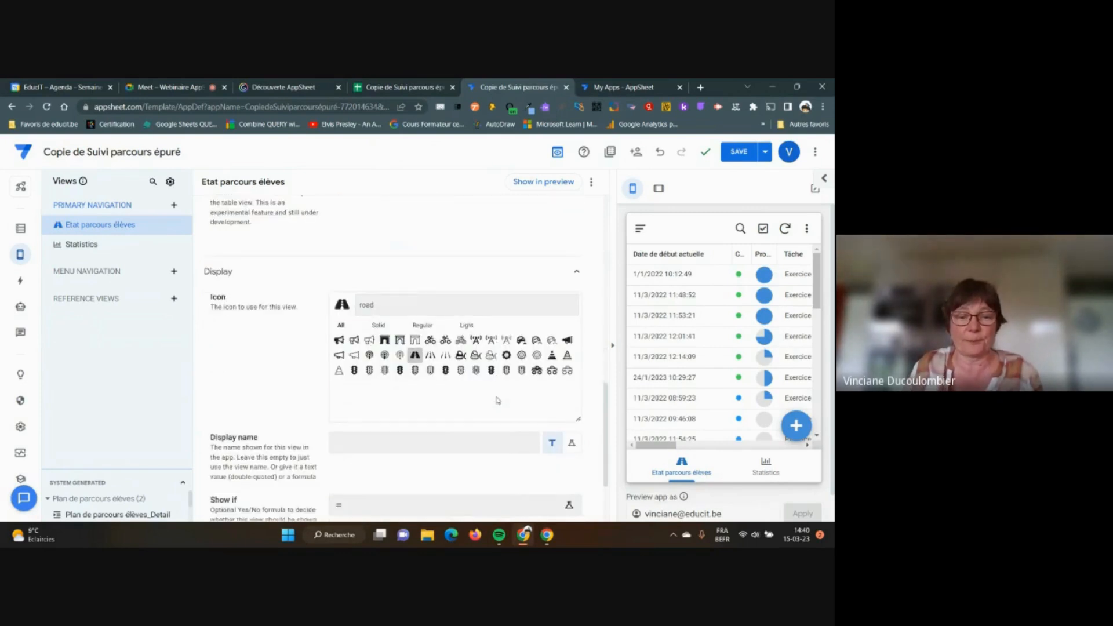
{"action": "scroll", "coordinate": [497, 400], "scroll_direction": "down", "scroll_amount": 1}
{"action": "left_click", "coordinate": [495, 391]}
{"action": "scroll", "coordinate": [497, 394], "scroll_direction": "down", "scroll_amount": 1}
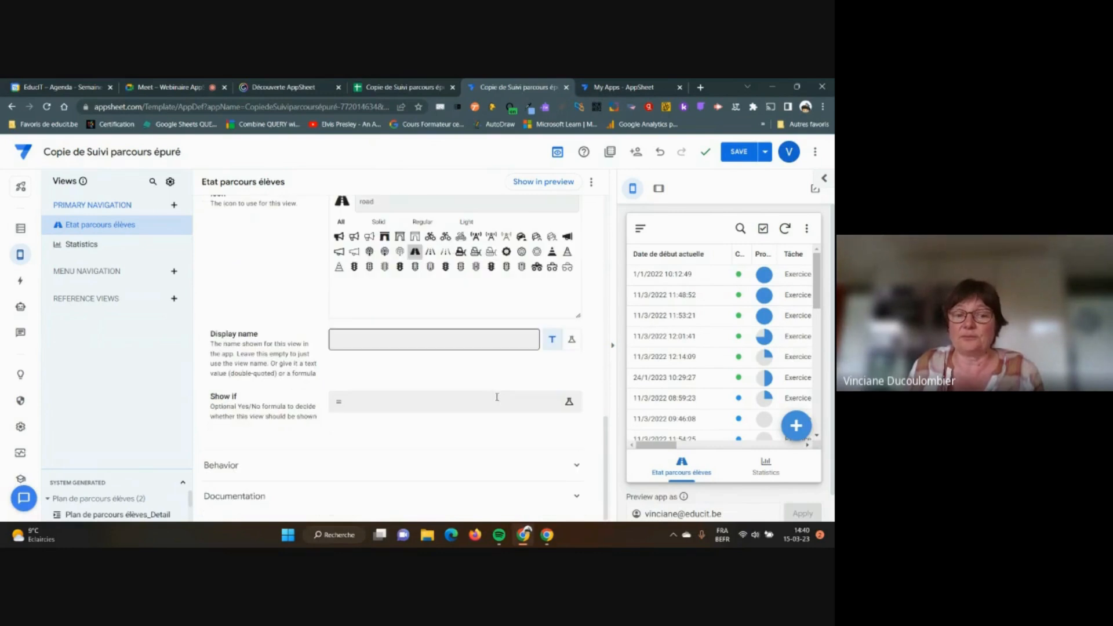
{"action": "scroll", "coordinate": [528, 443], "scroll_direction": "up", "scroll_amount": 8}
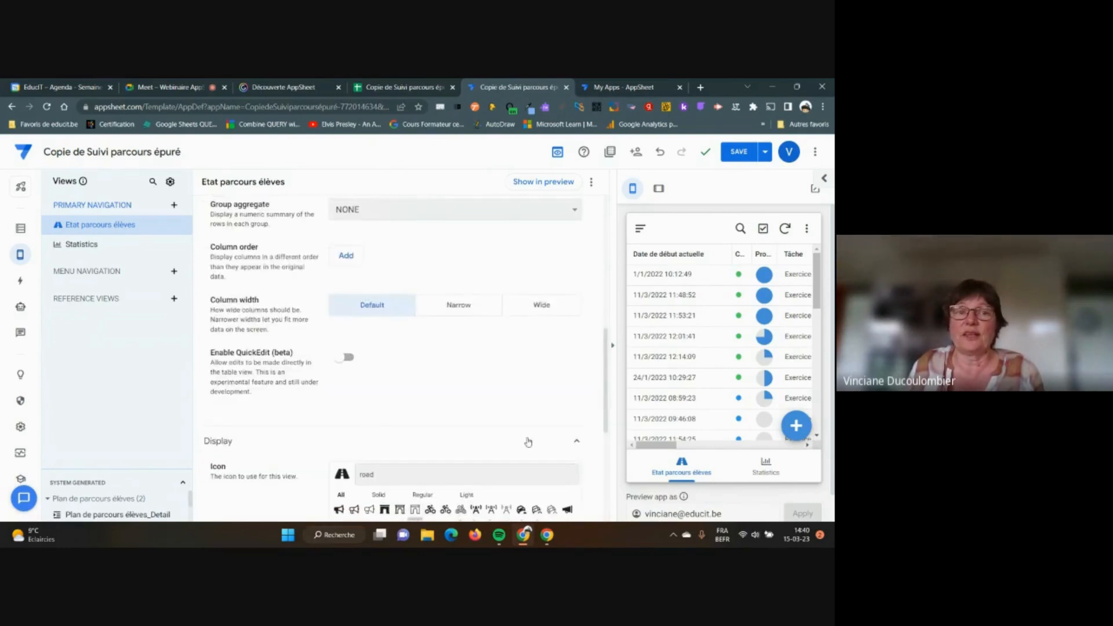
{"action": "scroll", "coordinate": [527, 443], "scroll_direction": "up", "scroll_amount": 4}
{"action": "scroll", "coordinate": [524, 433], "scroll_direction": "down", "scroll_amount": 10}
{"action": "scroll", "coordinate": [413, 258], "scroll_direction": "up", "scroll_amount": 3}
{"action": "scroll", "coordinate": [413, 258], "scroll_direction": "up", "scroll_amount": 8}
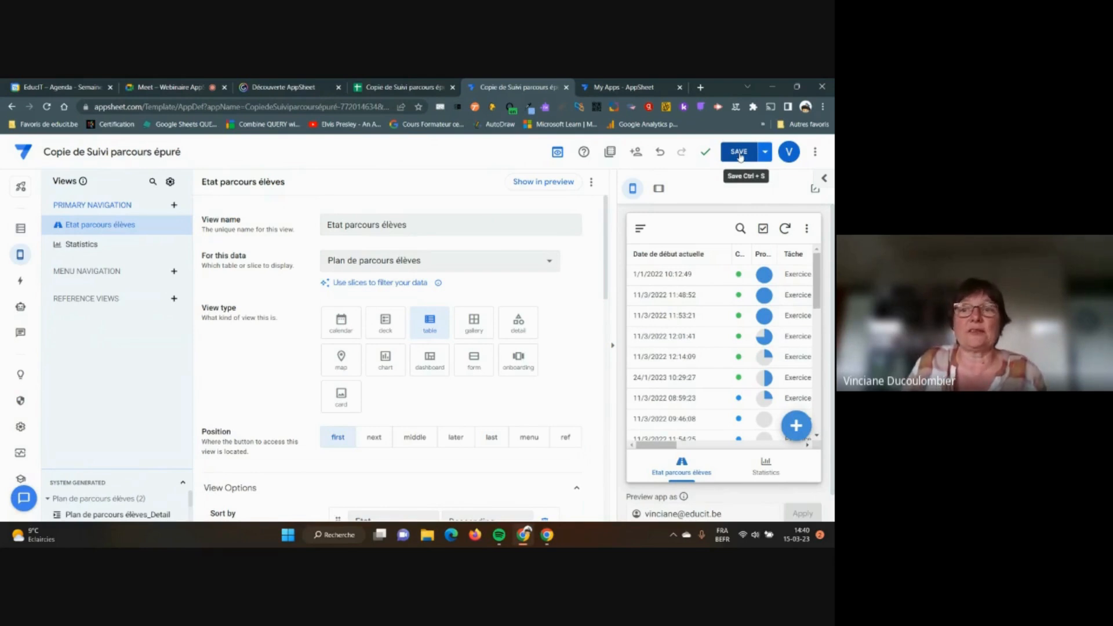
Glance at the Meet call, then return to the editor and save the app
{"action": "left_click", "coordinate": [192, 86]}
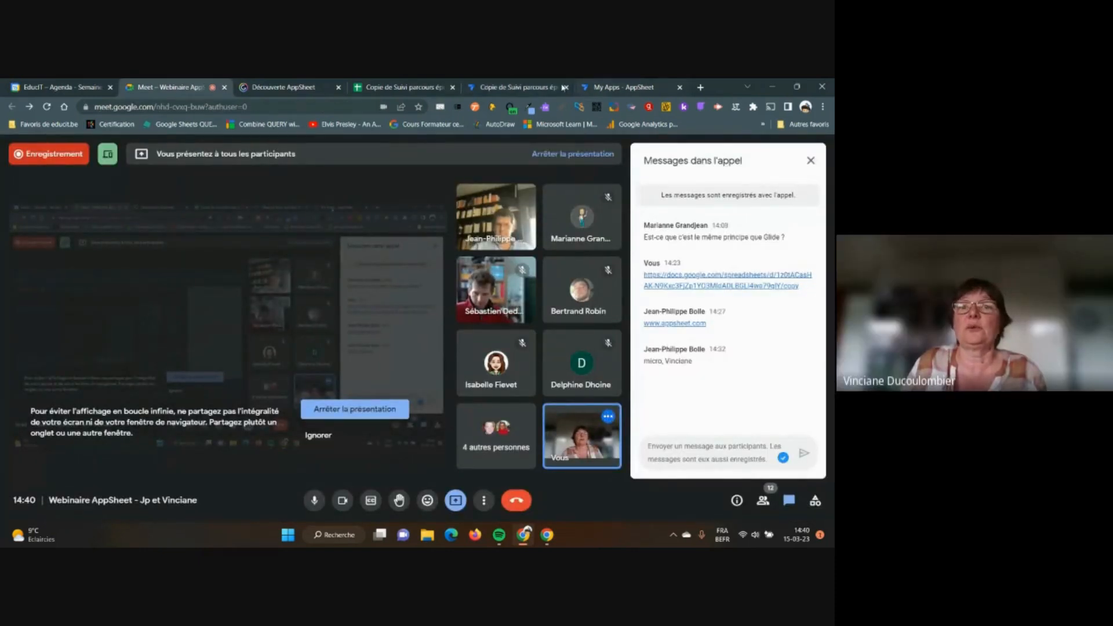
{"action": "left_click", "coordinate": [532, 87]}
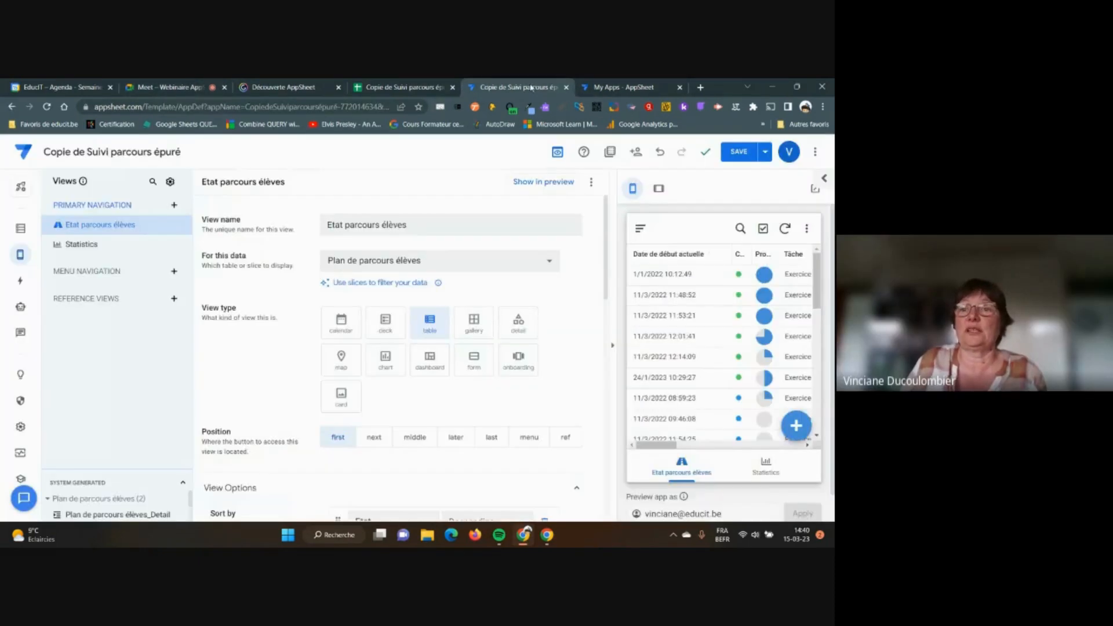
{"action": "left_click", "coordinate": [739, 152]}
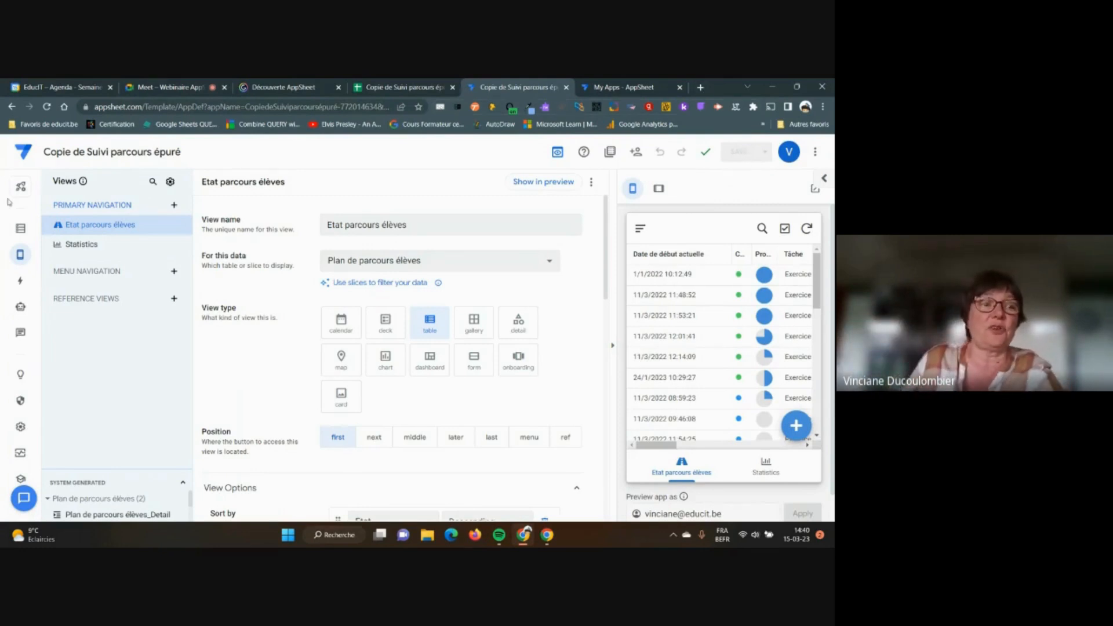
{"action": "mouse_move", "coordinate": [22, 255]}
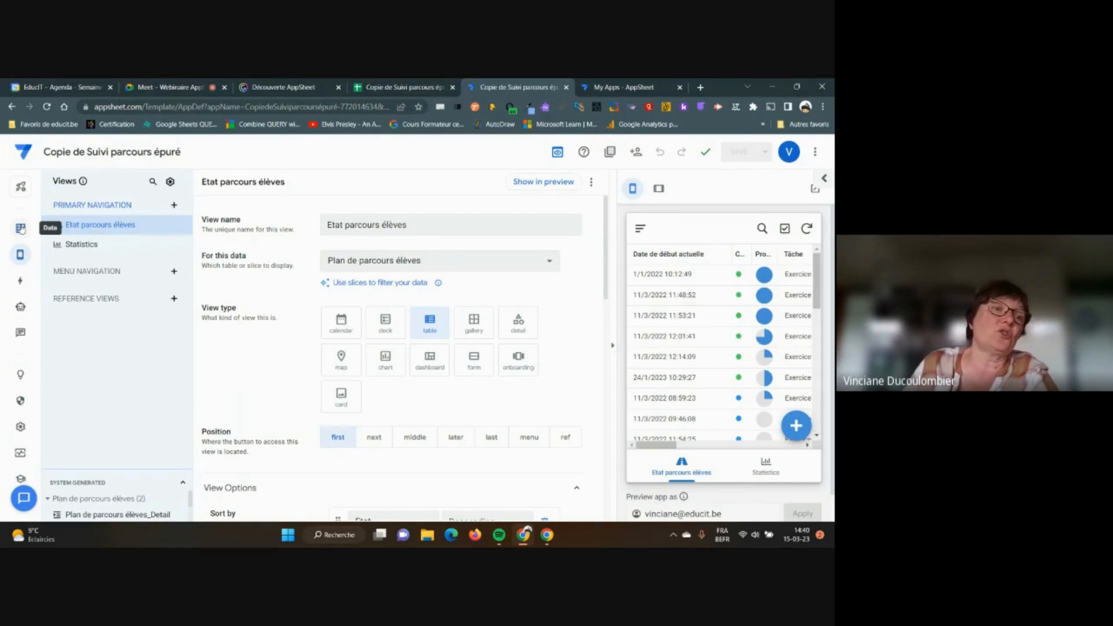
From Data, open Add data and choose Add Table "Elèves" from Copie de Suivi parcours épuré
{"action": "left_click", "coordinate": [21, 229]}
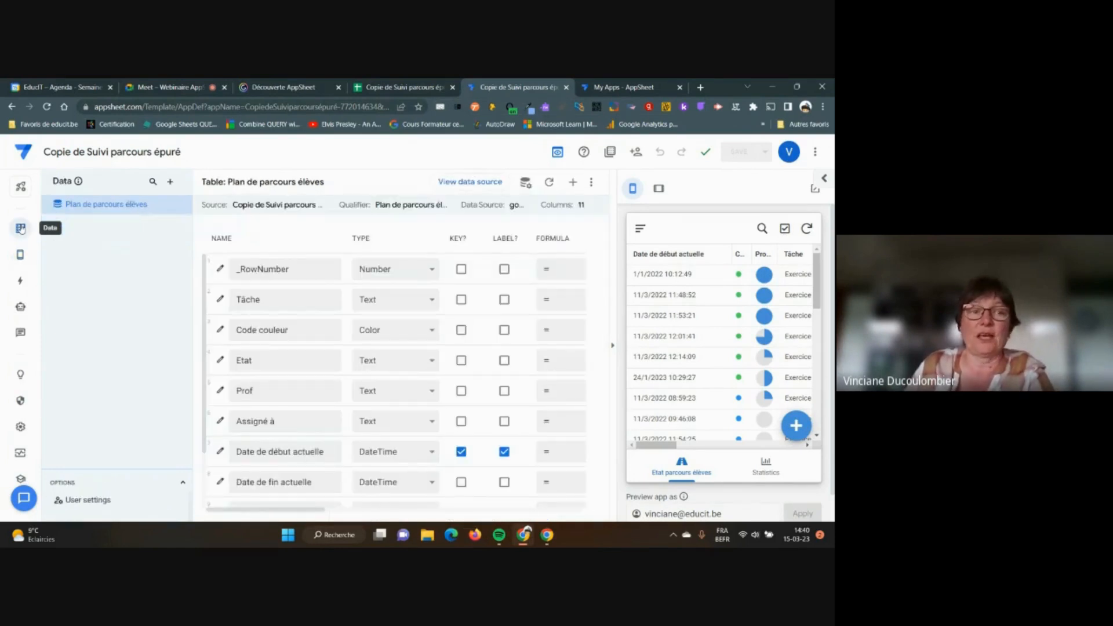
{"action": "left_click", "coordinate": [170, 183]}
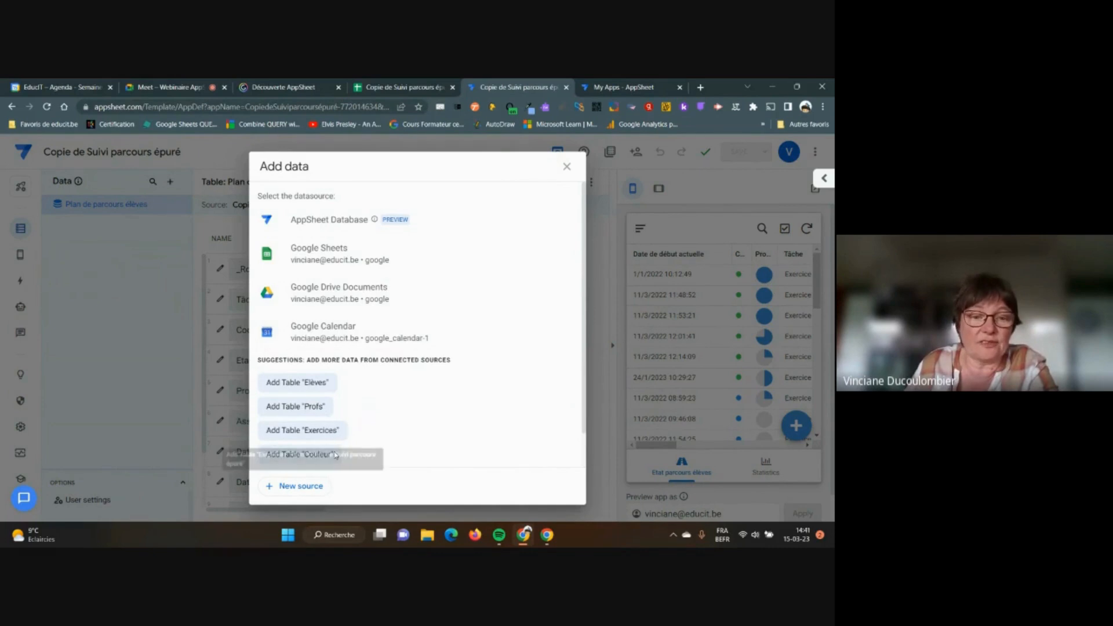
{"action": "scroll", "coordinate": [406, 424], "scroll_direction": "down", "scroll_amount": 1}
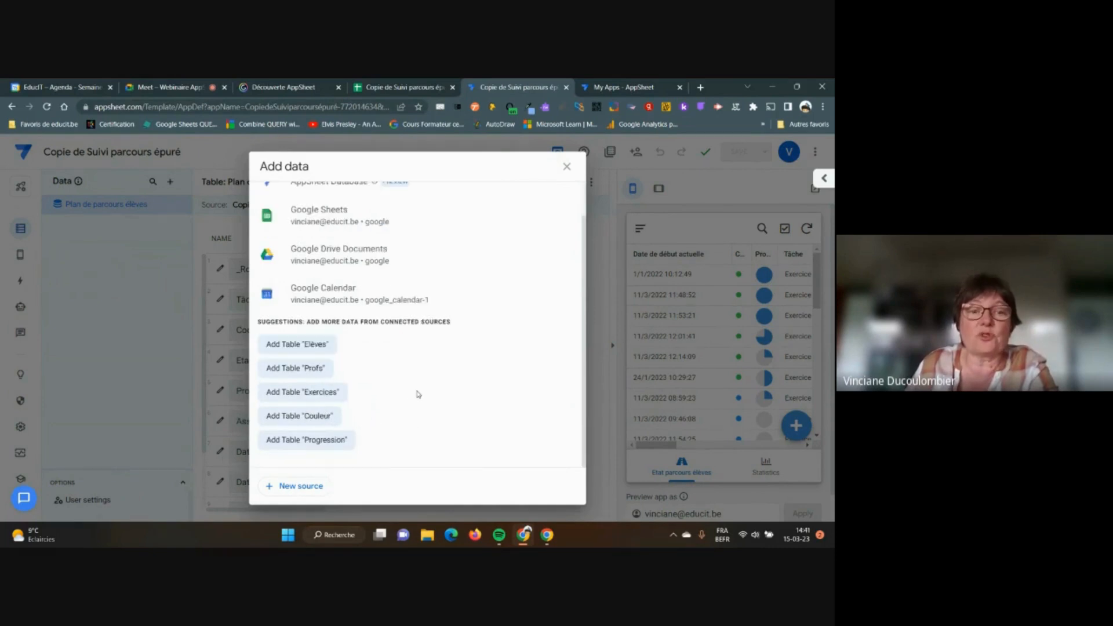
{"action": "scroll", "coordinate": [418, 394], "scroll_direction": "up", "scroll_amount": 1}
{"action": "scroll", "coordinate": [419, 395], "scroll_direction": "down", "scroll_amount": 1}
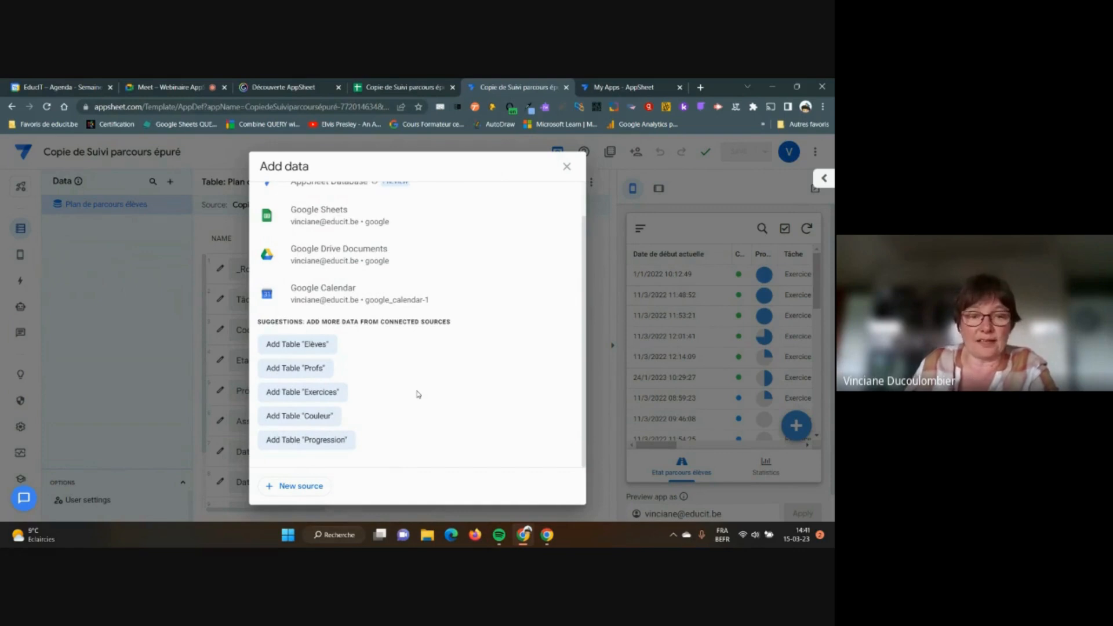
{"action": "left_click", "coordinate": [300, 345]}
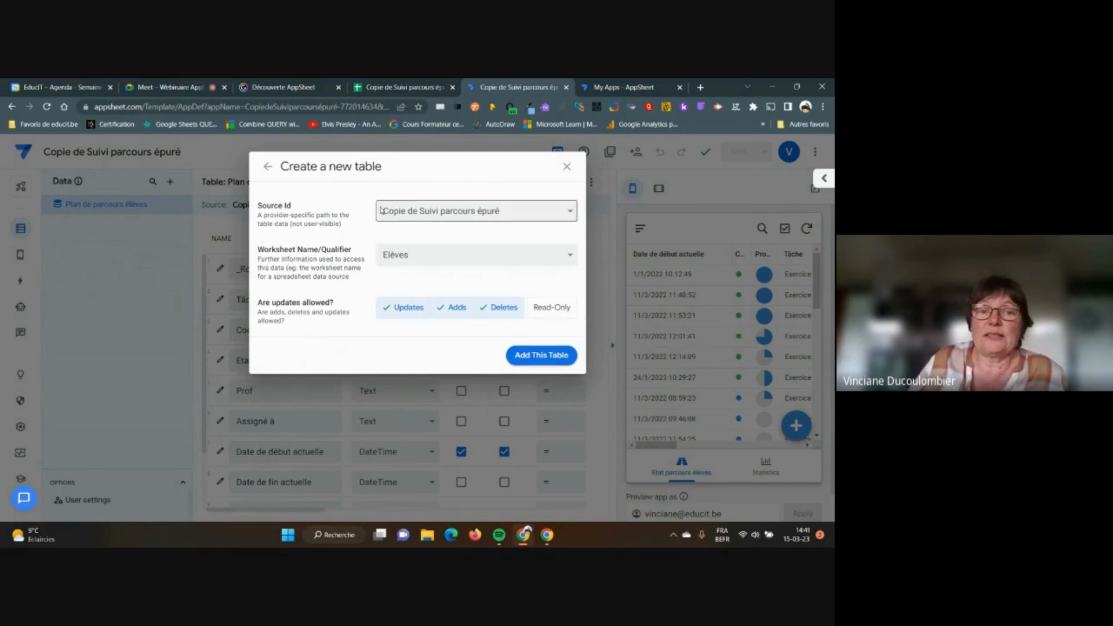
Keep Elèves as the worksheet and add it as a table with NAME, Photo and Email columns
{"action": "left_click", "coordinate": [571, 256]}
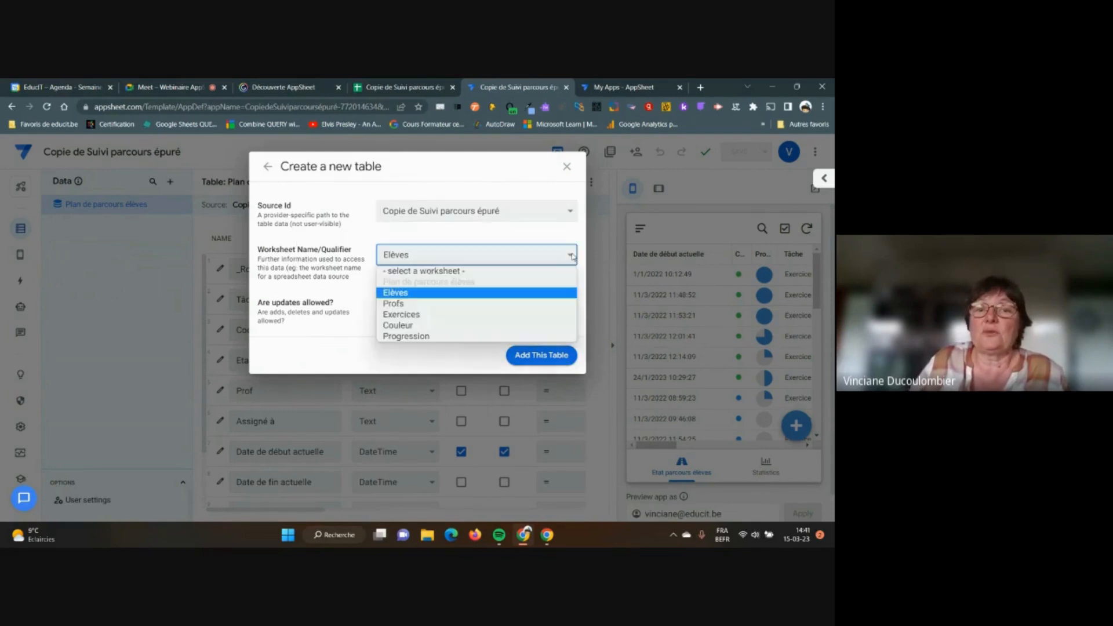
{"action": "left_click", "coordinate": [572, 256]}
{"action": "left_click", "coordinate": [572, 256]}
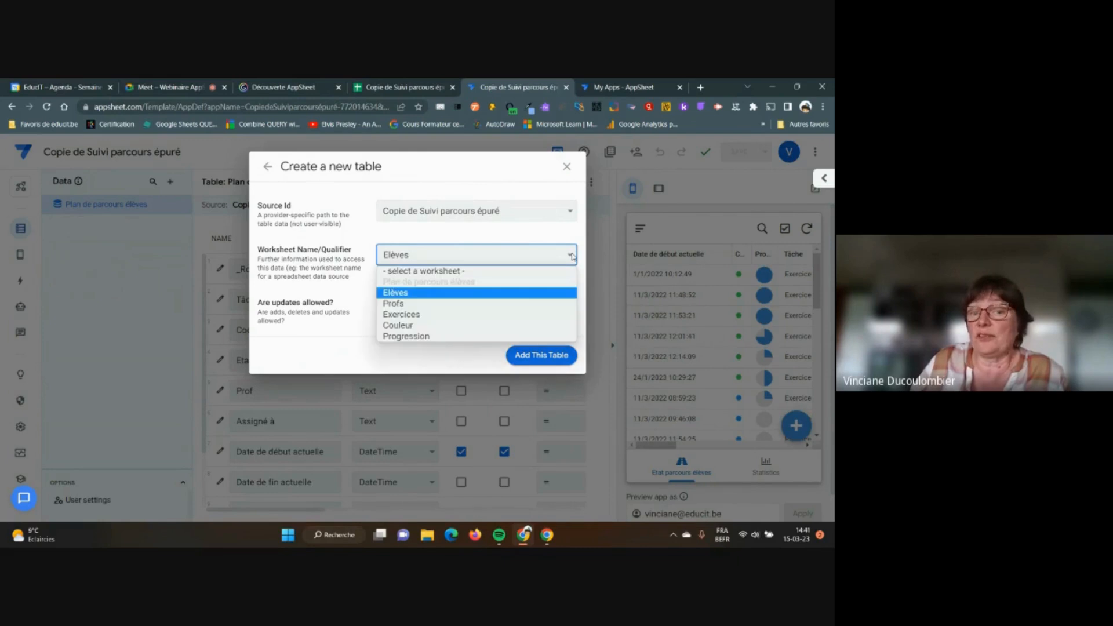
{"action": "left_click", "coordinate": [492, 256]}
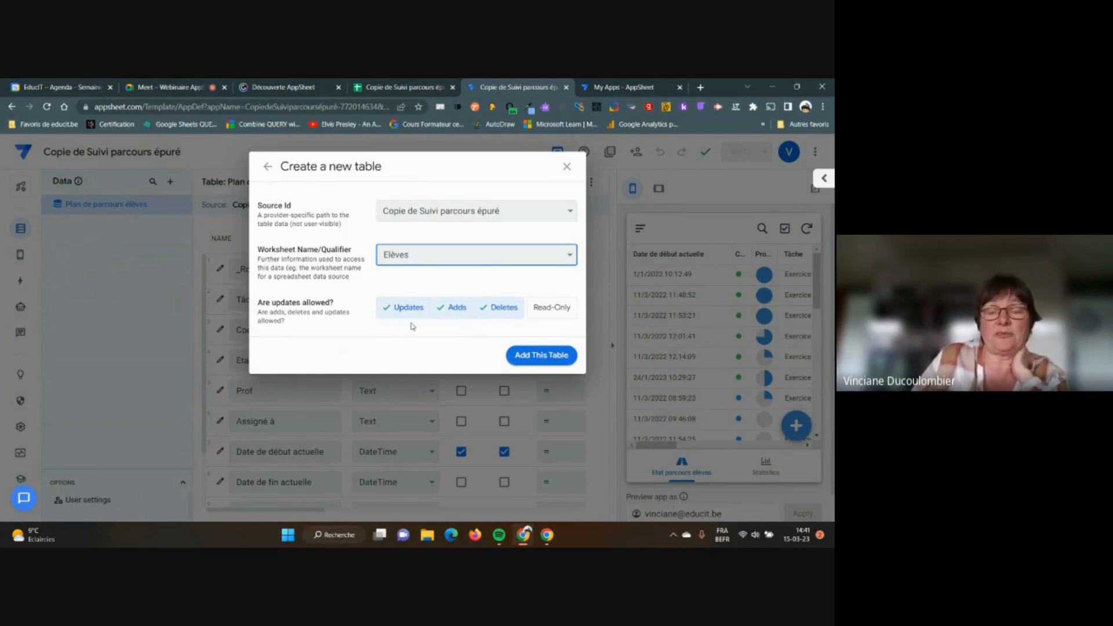
{"action": "left_click", "coordinate": [531, 355]}
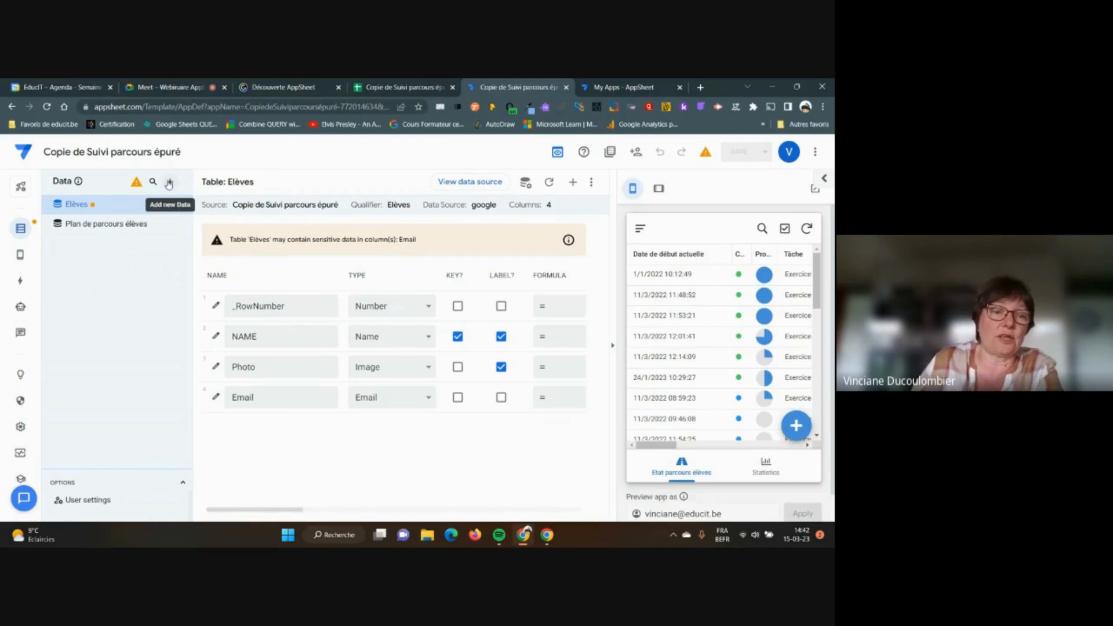
Add the Progression worksheet as a Read-Only table
{"action": "left_click", "coordinate": [168, 183]}
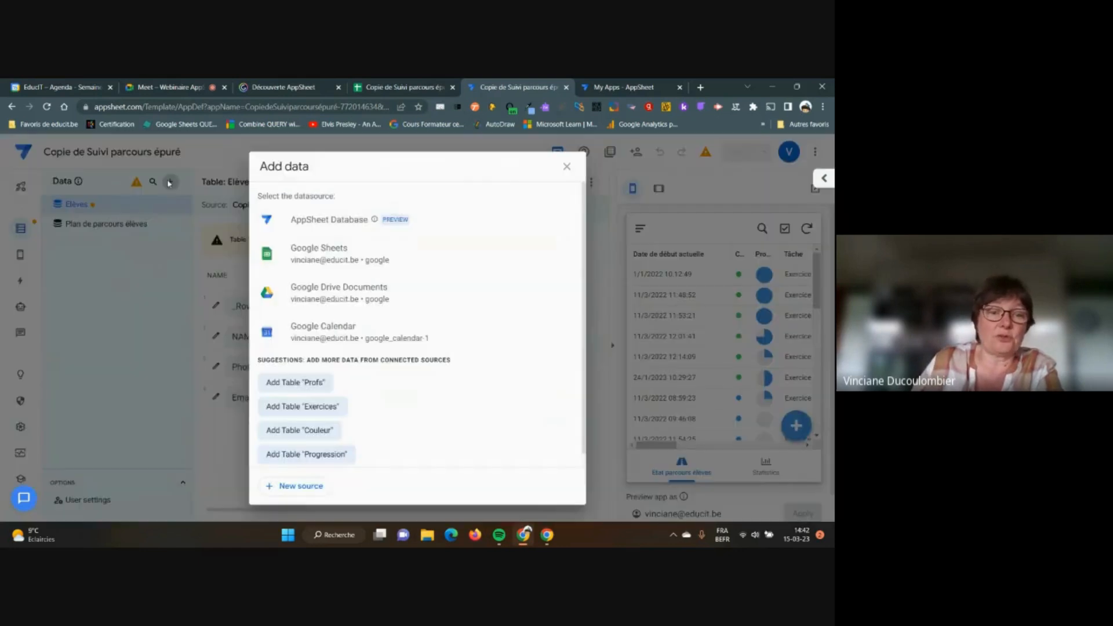
{"action": "left_click", "coordinate": [334, 453]}
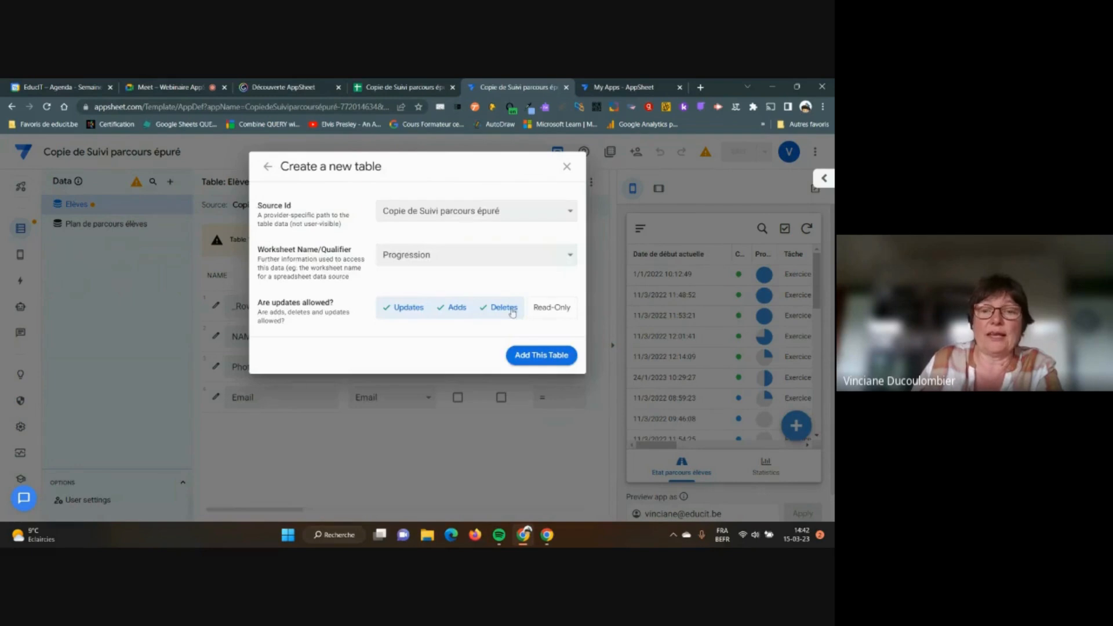
{"action": "left_click", "coordinate": [545, 313]}
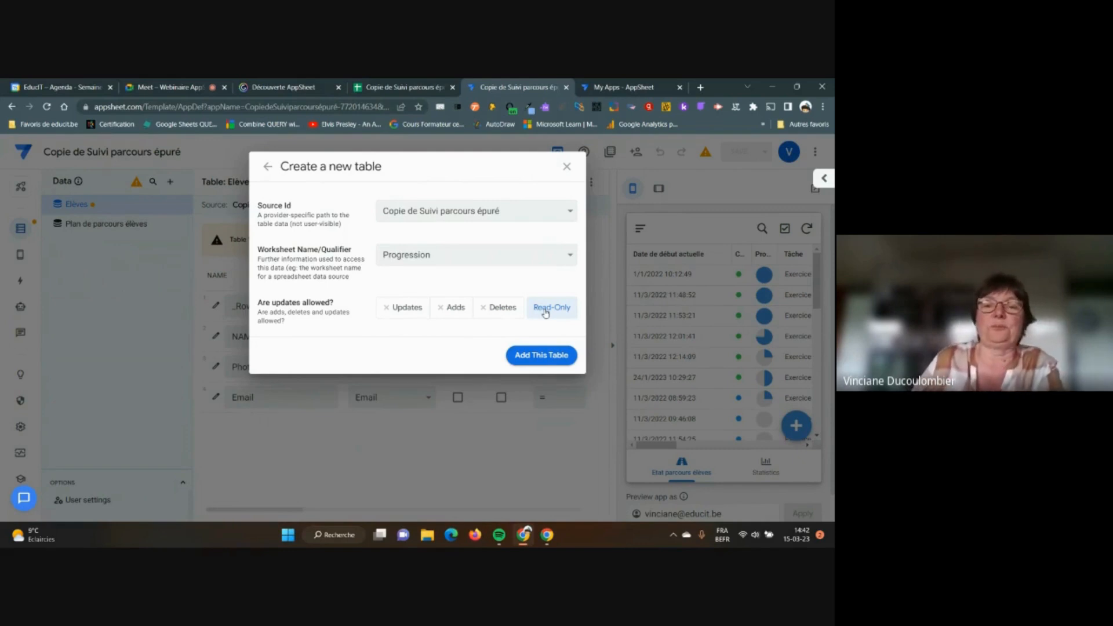
{"action": "left_click", "coordinate": [544, 356]}
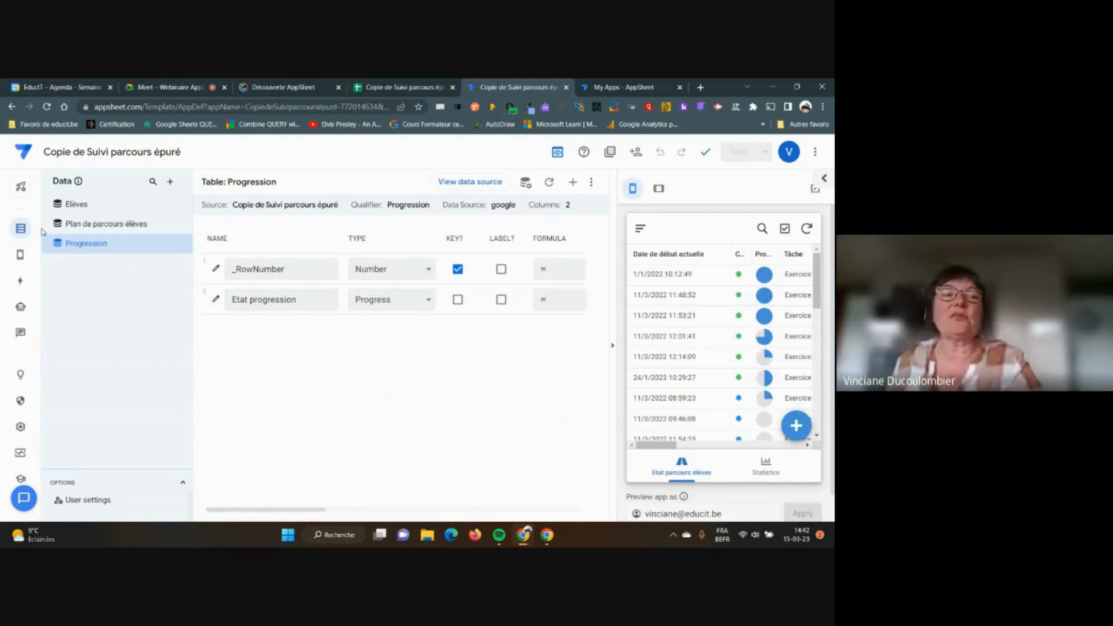
Add the Profs and Exercices worksheets as data tables
{"action": "left_click", "coordinate": [171, 184]}
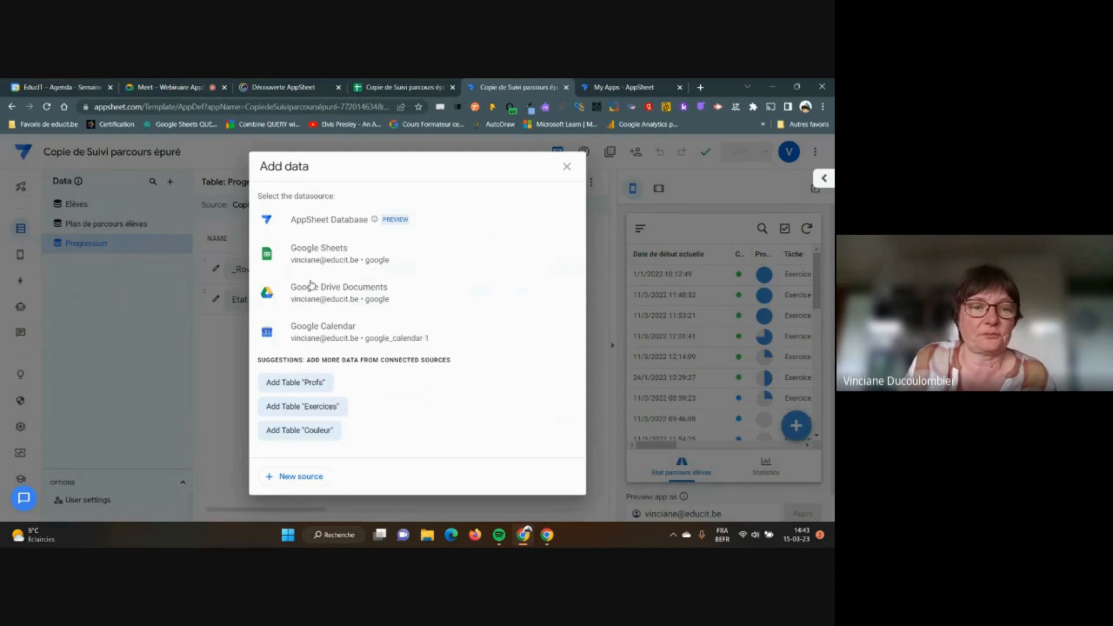
{"action": "left_click", "coordinate": [312, 386]}
{"action": "left_click", "coordinate": [539, 356]}
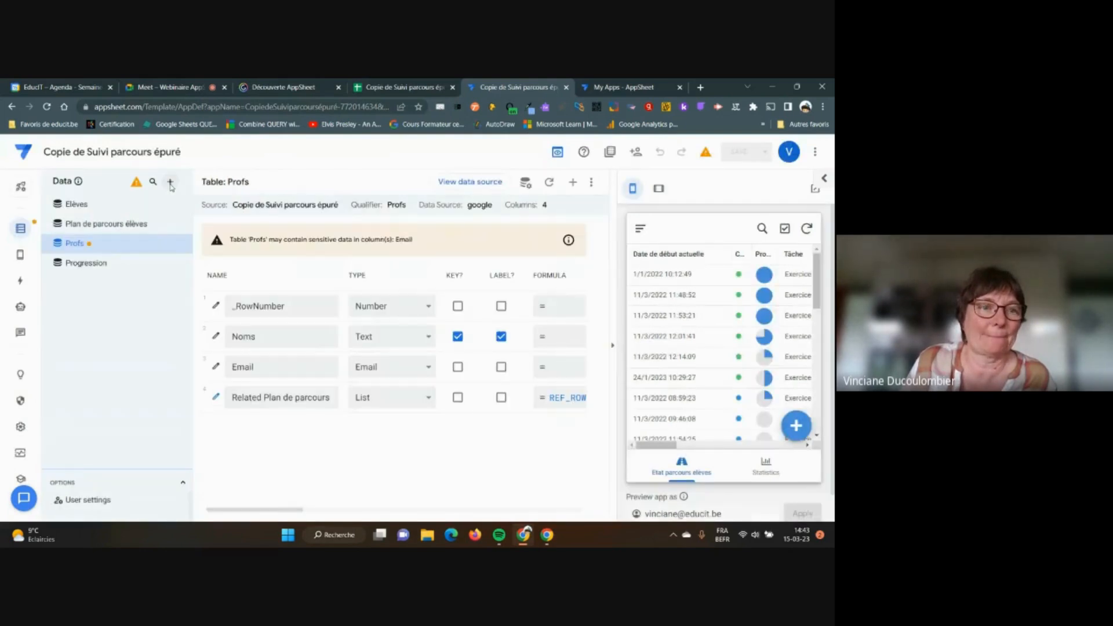
{"action": "left_click", "coordinate": [171, 185]}
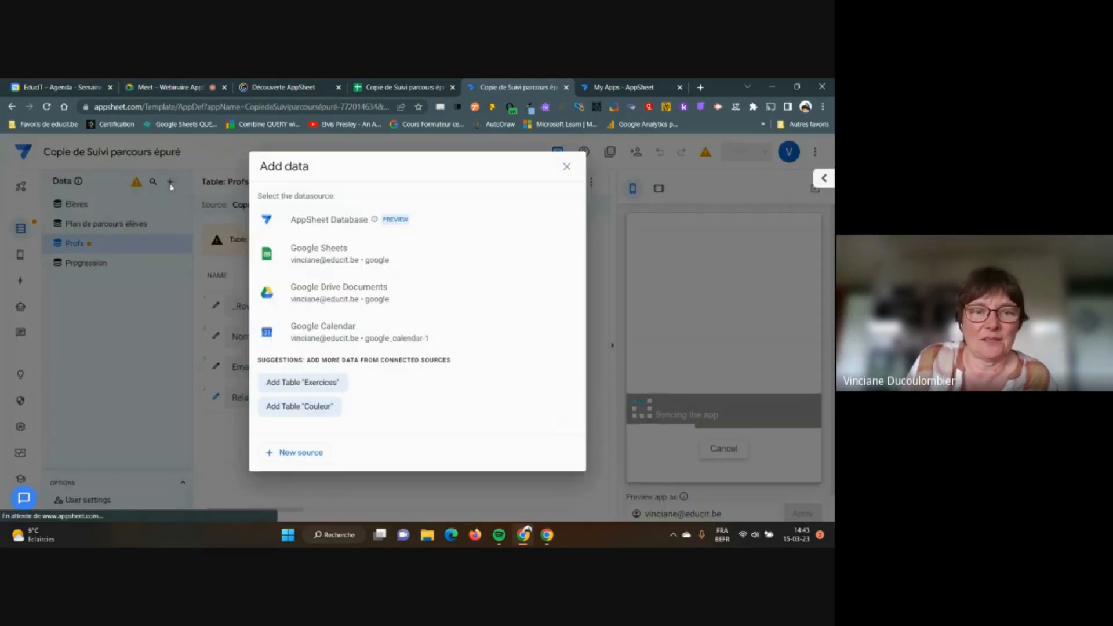
{"action": "left_click", "coordinate": [301, 382]}
{"action": "left_click", "coordinate": [542, 354]}
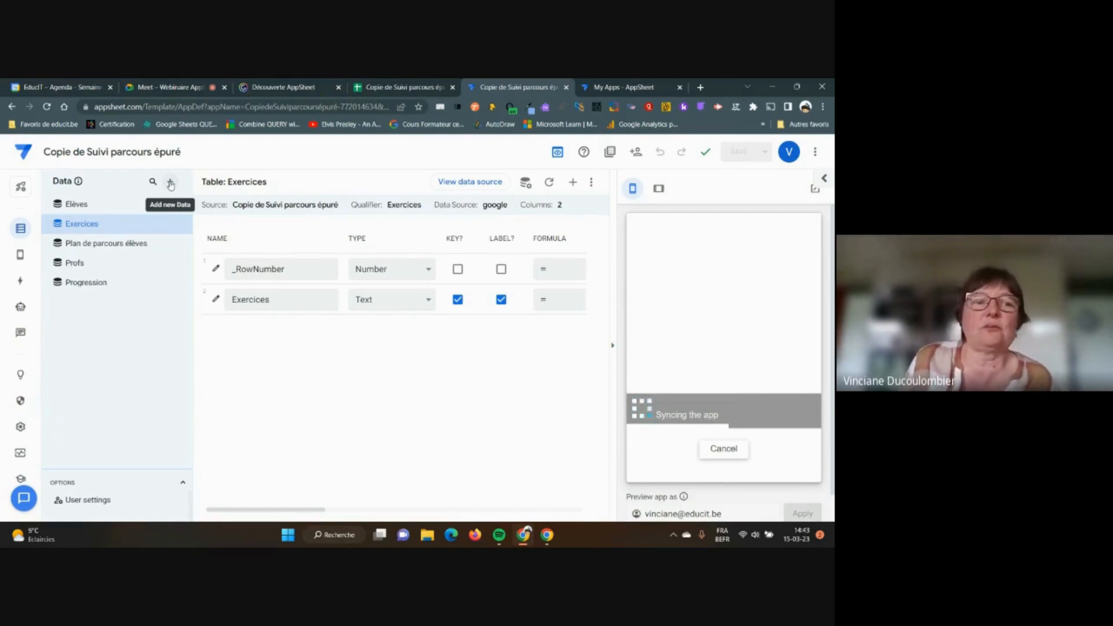
Add the Couleur worksheet as a table, then show the Plan de parcours élèves columns
{"action": "left_click", "coordinate": [171, 184]}
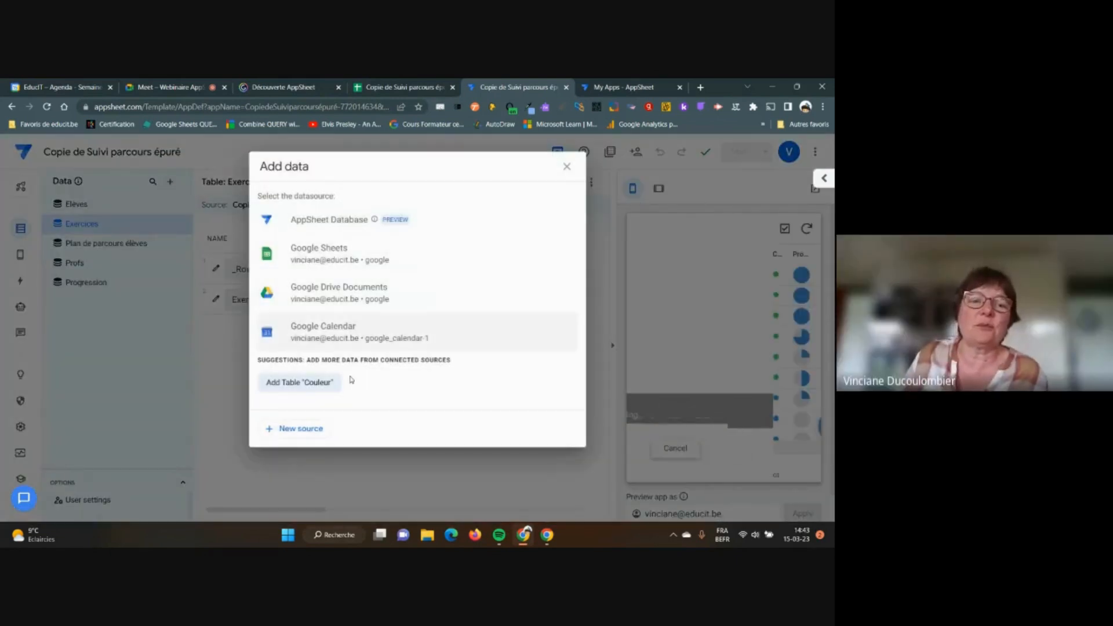
{"action": "left_click", "coordinate": [313, 383]}
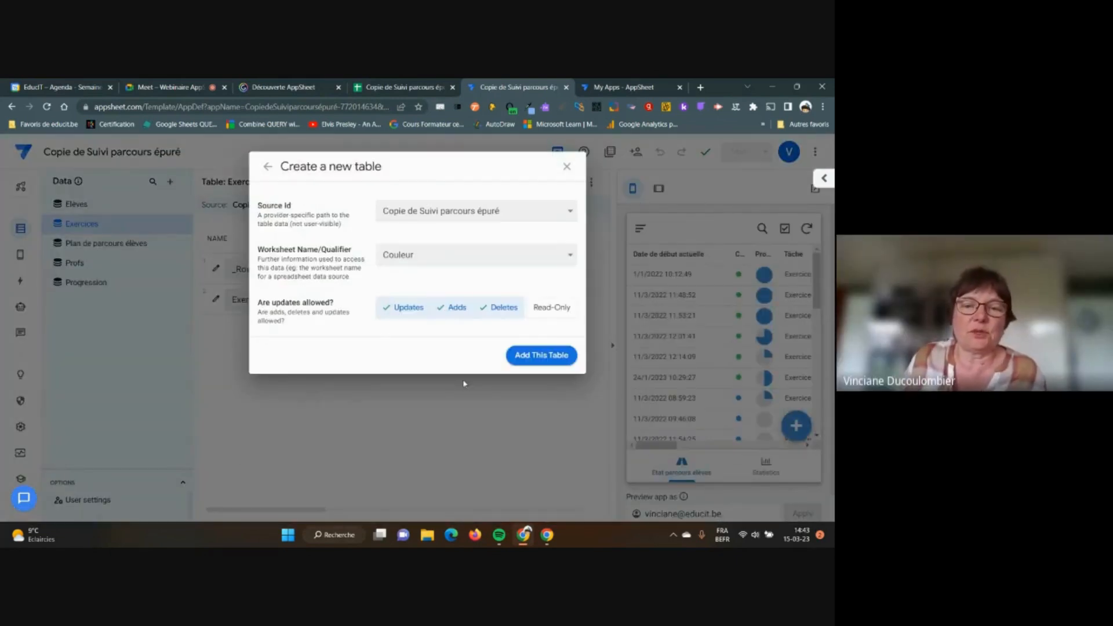
{"action": "left_click", "coordinate": [542, 356]}
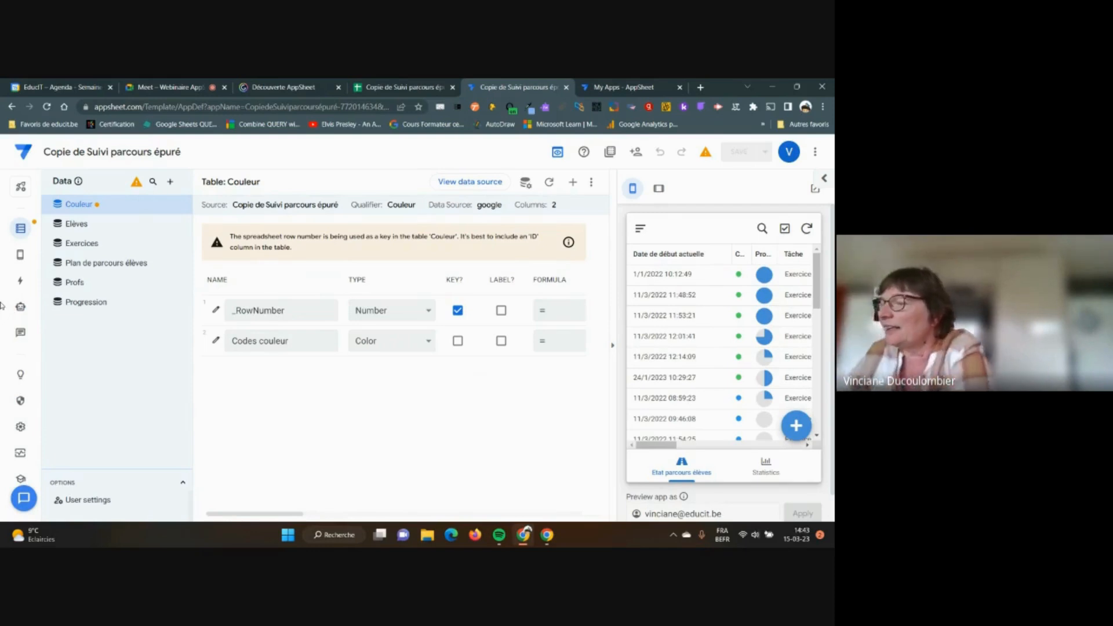
{"action": "left_click", "coordinate": [91, 263]}
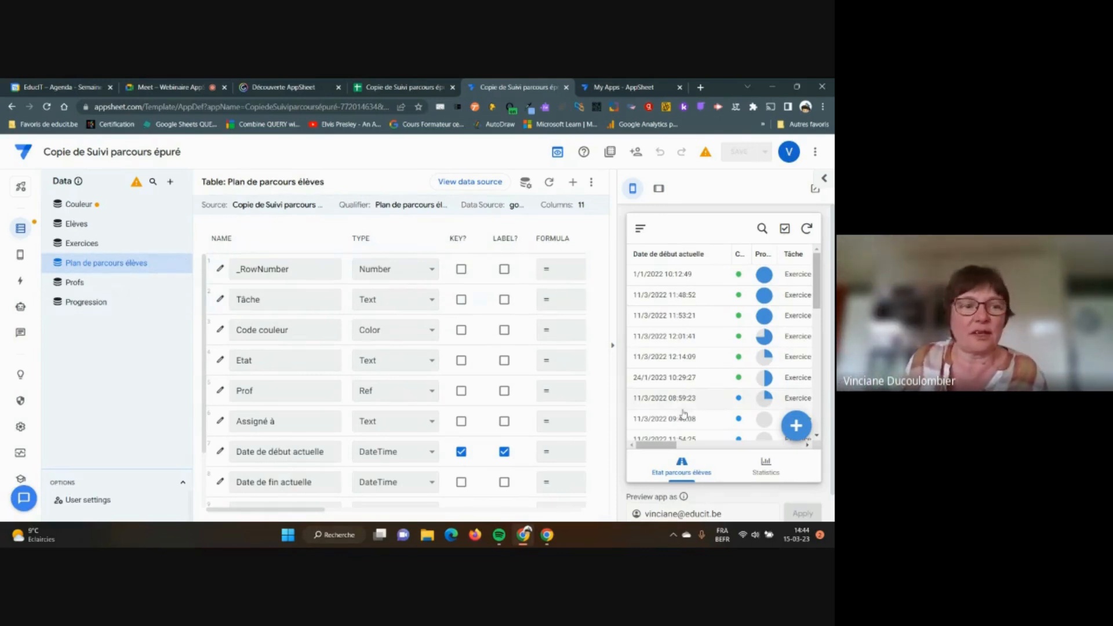
{"action": "mouse_move", "coordinate": [21, 259]}
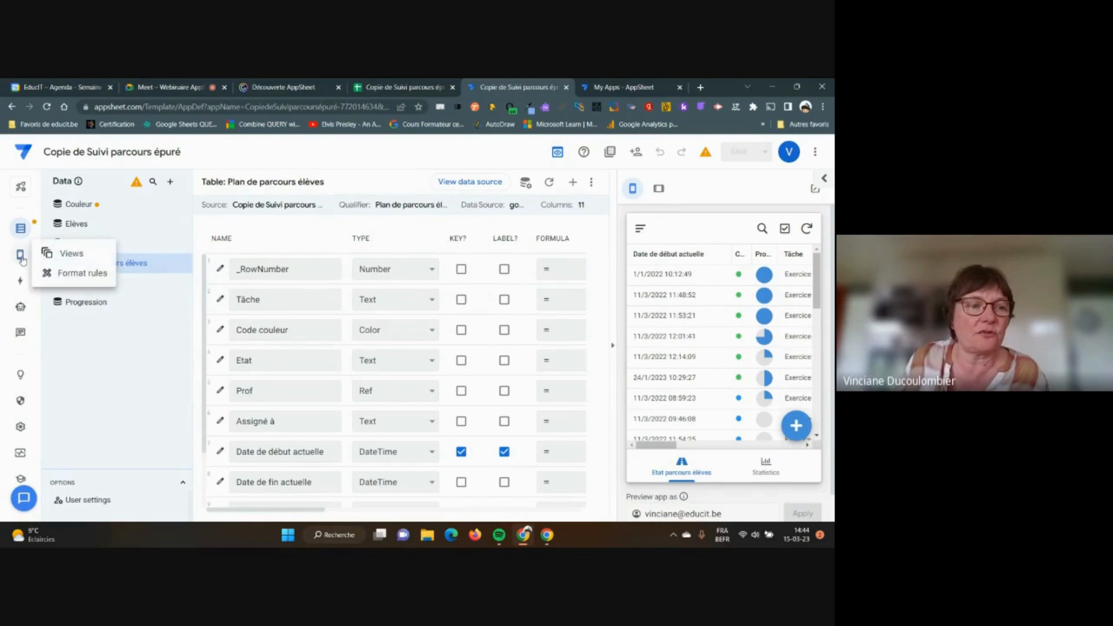
In Etat parcours élèves View Options, set Sort by to Progression with Descending order
{"action": "left_click", "coordinate": [70, 253]}
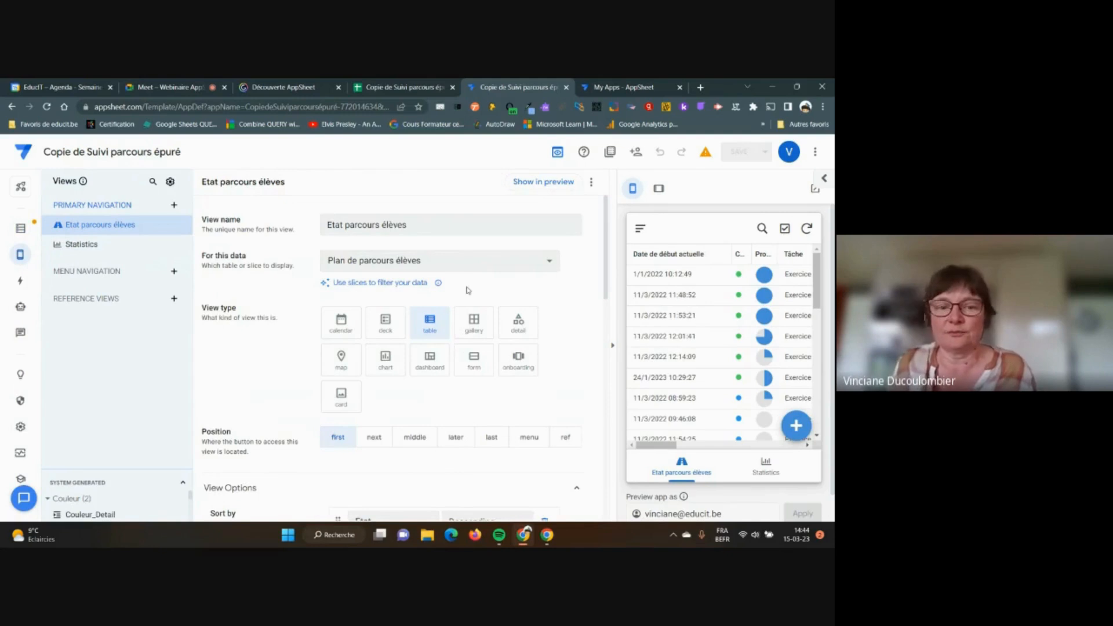
{"action": "scroll", "coordinate": [479, 326], "scroll_direction": "down", "scroll_amount": 2}
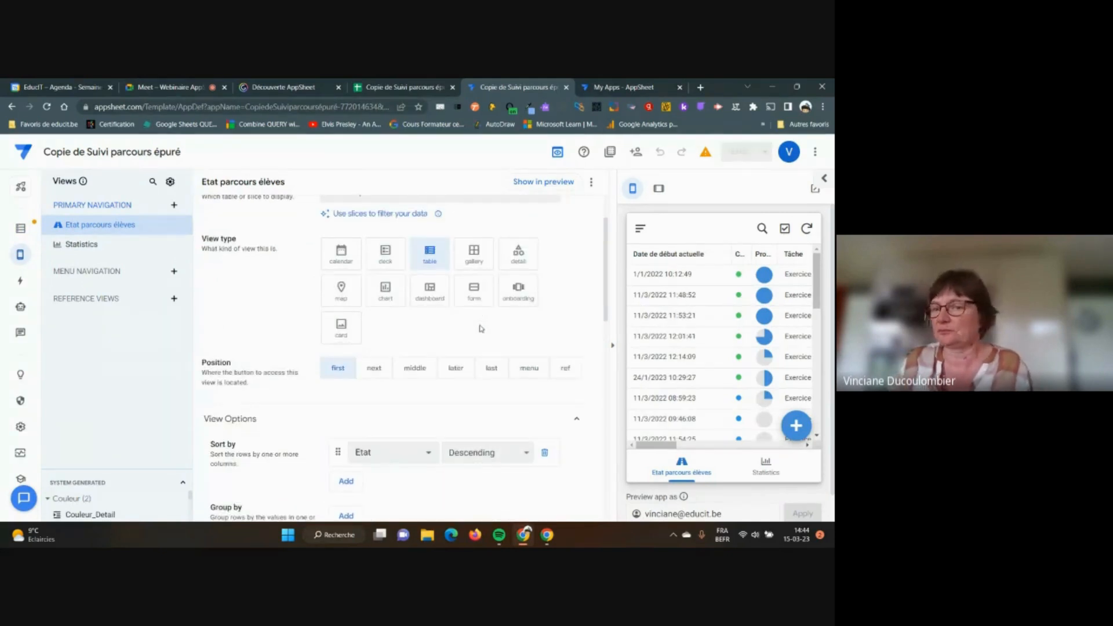
{"action": "scroll", "coordinate": [479, 328], "scroll_direction": "up", "scroll_amount": 1}
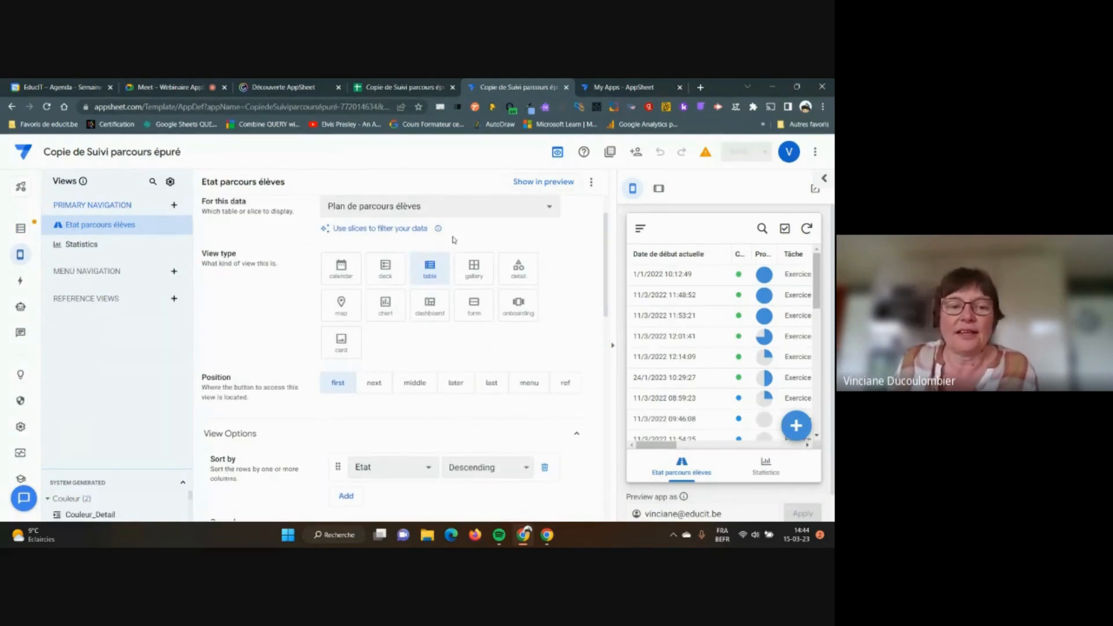
{"action": "scroll", "coordinate": [454, 240], "scroll_direction": "down", "scroll_amount": 2}
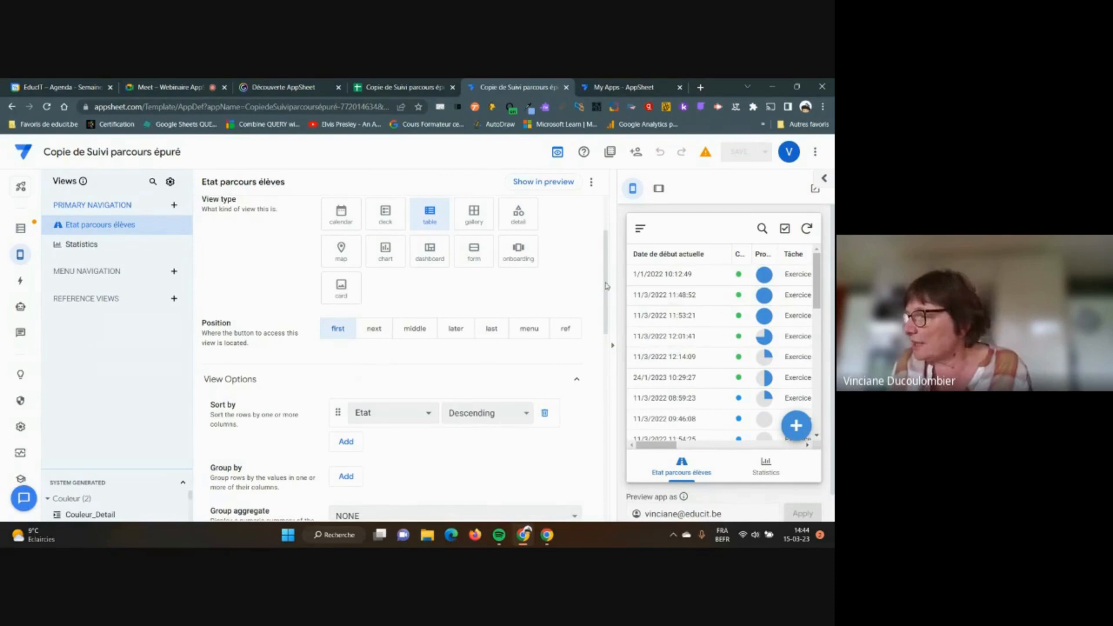
{"action": "left_click", "coordinate": [429, 413]}
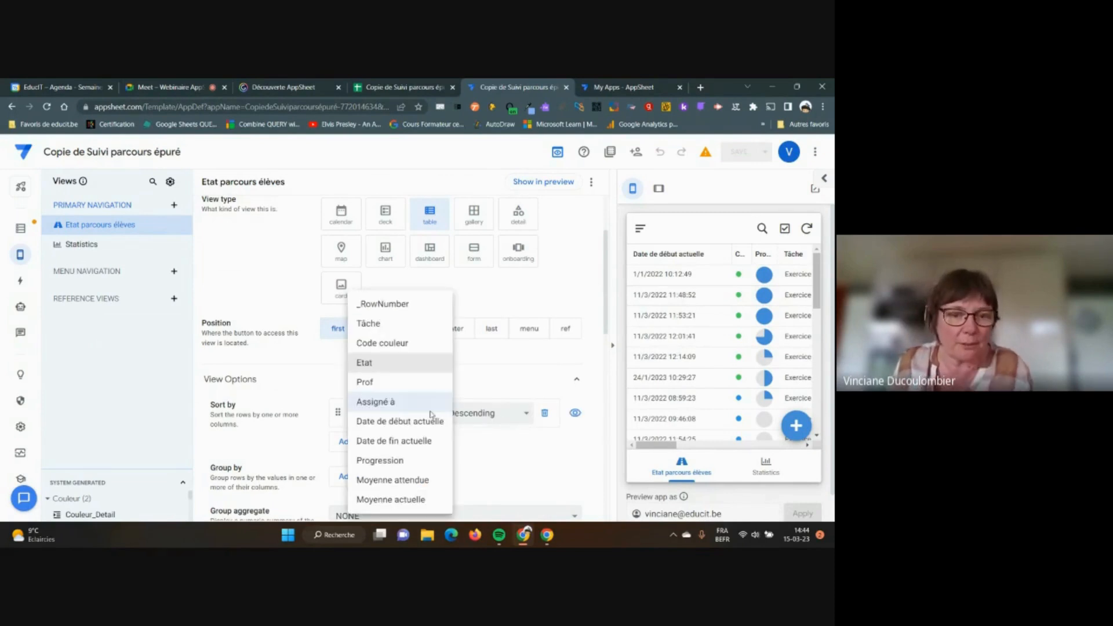
{"action": "left_click", "coordinate": [393, 460]}
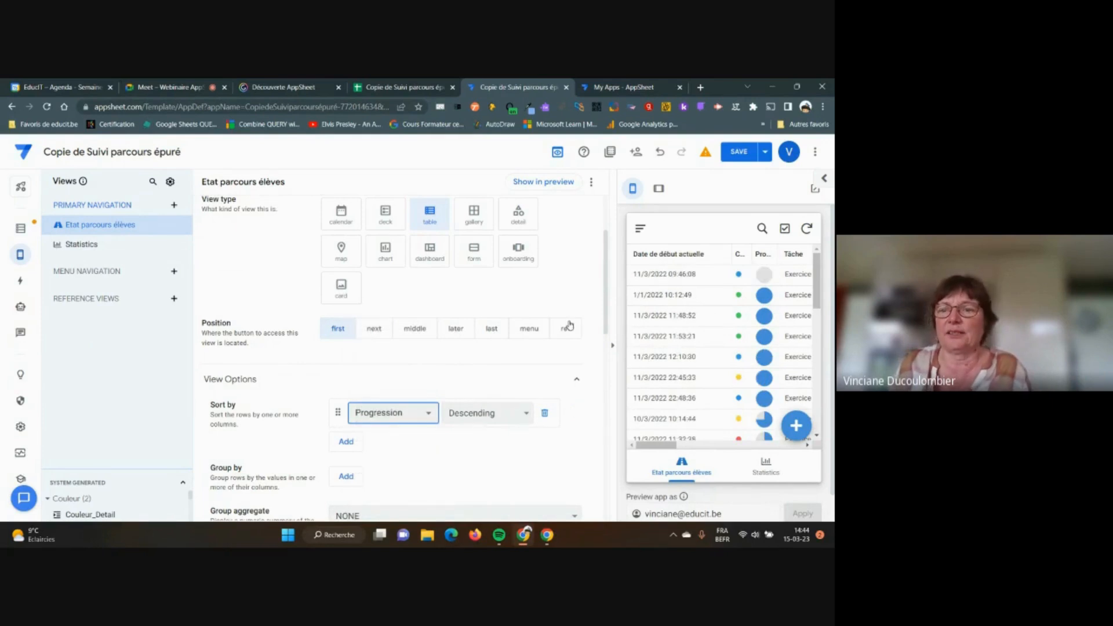
{"action": "left_click", "coordinate": [527, 414]}
{"action": "left_click", "coordinate": [503, 428]}
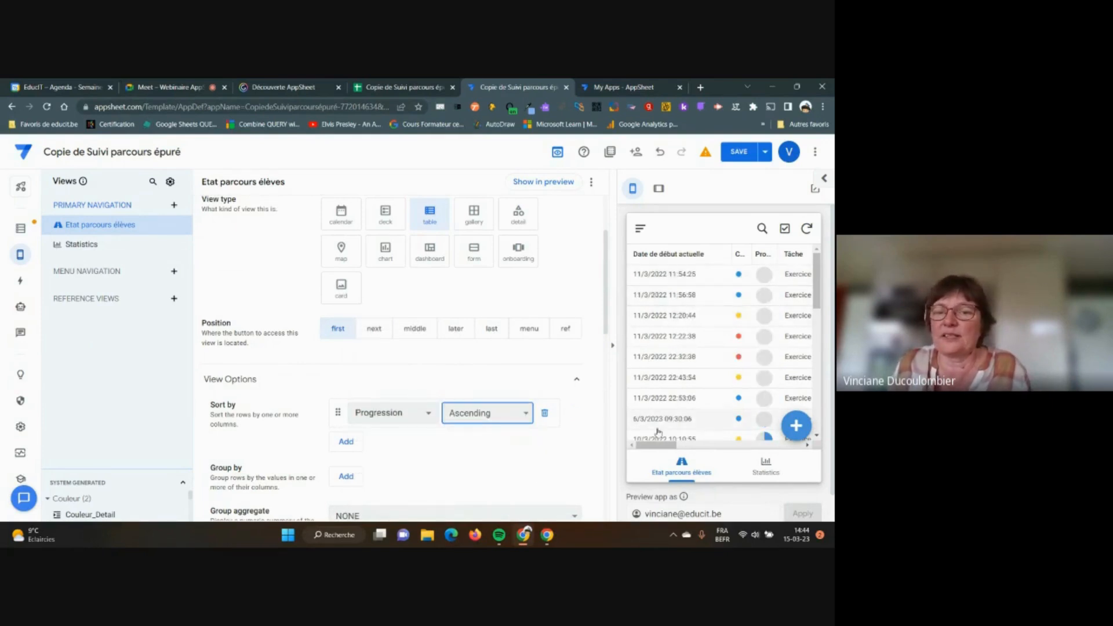
{"action": "left_click", "coordinate": [526, 413]}
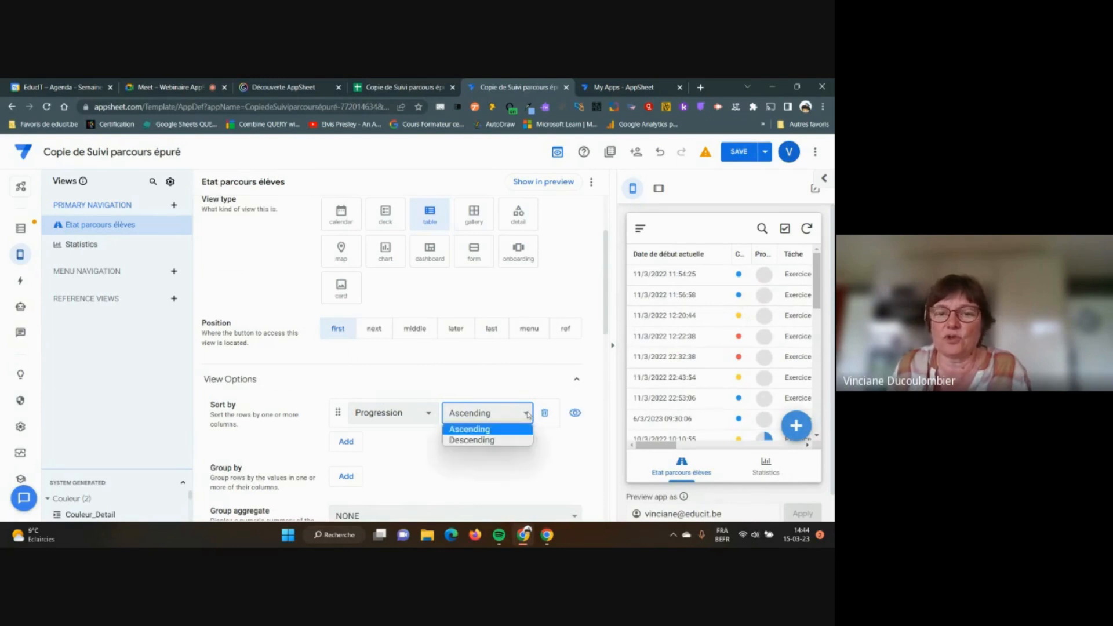
{"action": "left_click", "coordinate": [506, 444]}
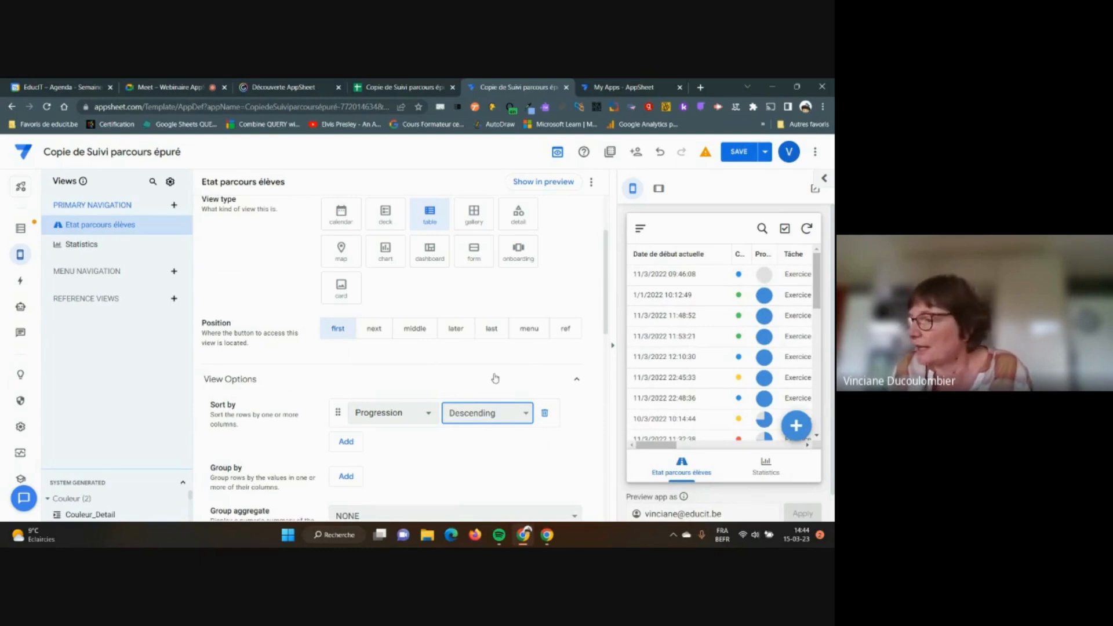
{"action": "scroll", "coordinate": [468, 415], "scroll_direction": "down", "scroll_amount": 2}
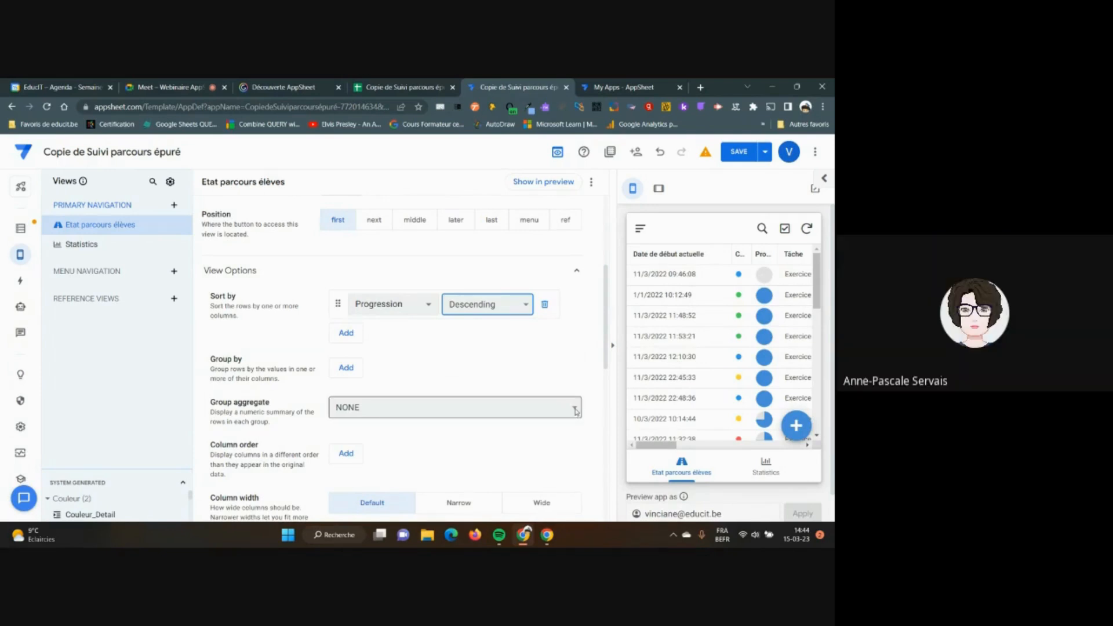
{"action": "mouse_move", "coordinate": [21, 255]}
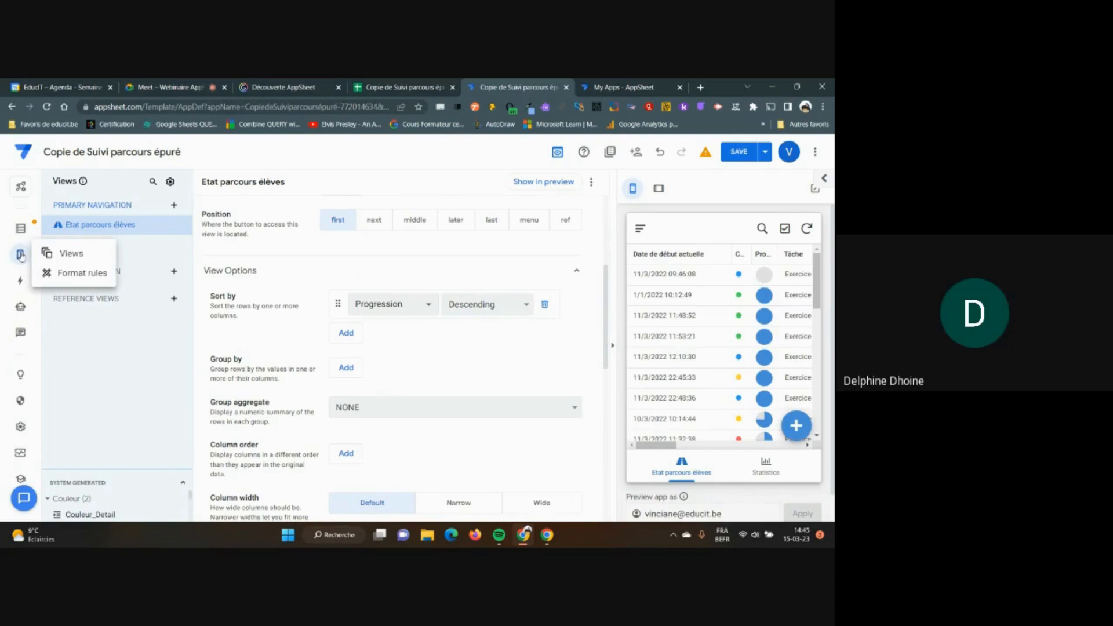
{"action": "scroll", "coordinate": [408, 277], "scroll_direction": "up", "scroll_amount": 1}
{"action": "scroll", "coordinate": [409, 275], "scroll_direction": "down", "scroll_amount": 2}
{"action": "scroll", "coordinate": [409, 275], "scroll_direction": "up", "scroll_amount": 5}
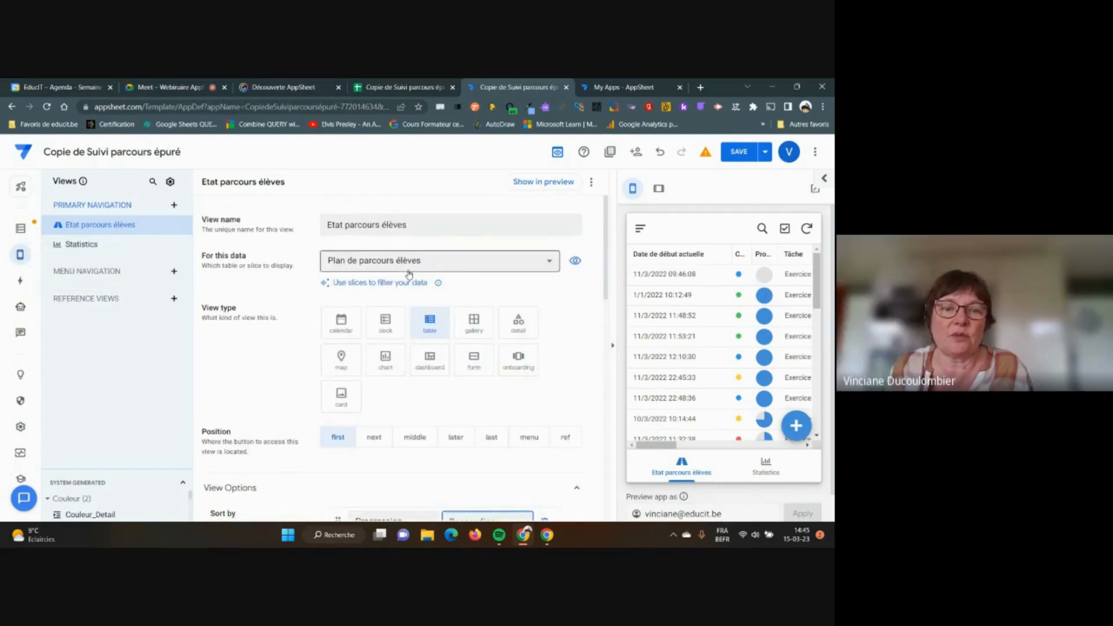
{"action": "scroll", "coordinate": [409, 275], "scroll_direction": "down", "scroll_amount": 2}
{"action": "scroll", "coordinate": [408, 275], "scroll_direction": "up", "scroll_amount": 2}
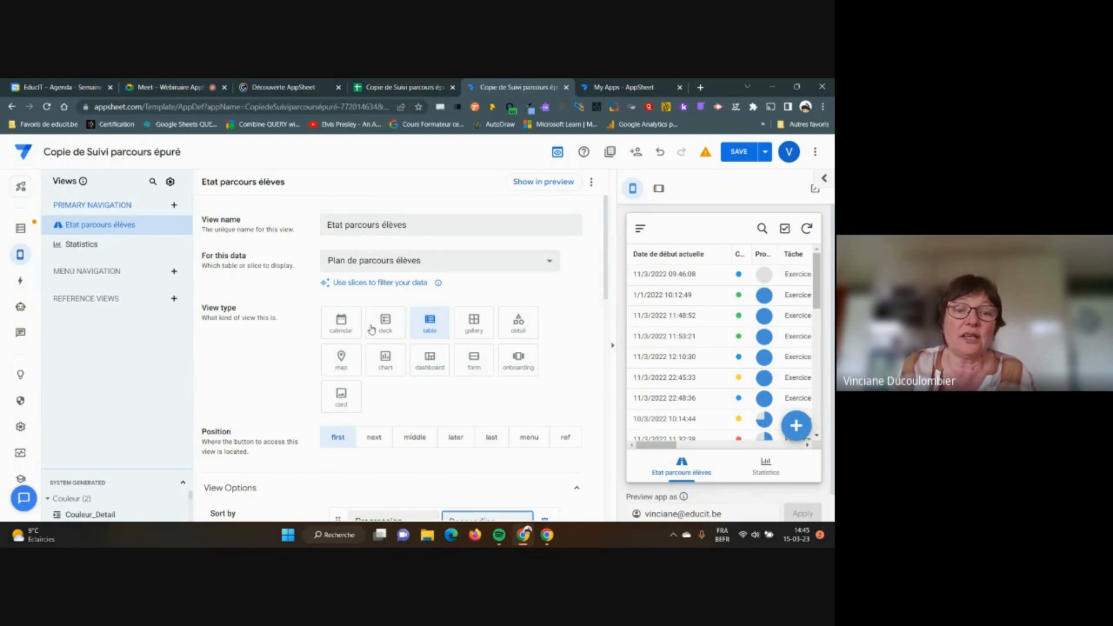
{"action": "scroll", "coordinate": [393, 332], "scroll_direction": "down", "scroll_amount": 2}
{"action": "scroll", "coordinate": [391, 331], "scroll_direction": "down", "scroll_amount": 2}
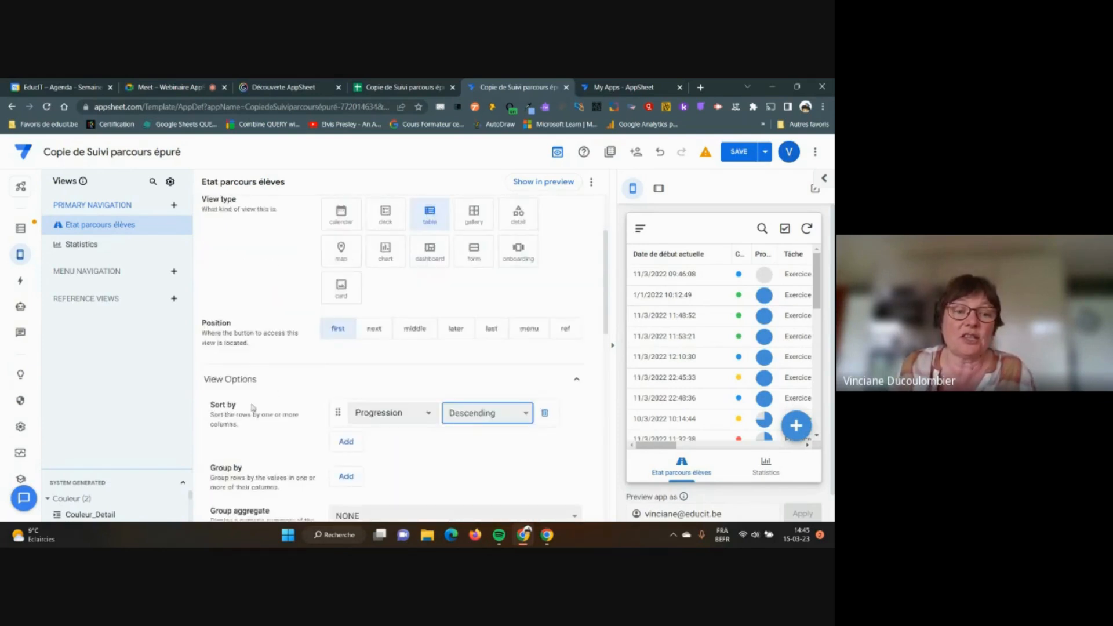
{"action": "scroll", "coordinate": [359, 380], "scroll_direction": "down", "scroll_amount": 1}
{"action": "scroll", "coordinate": [247, 337], "scroll_direction": "down", "scroll_amount": 1}
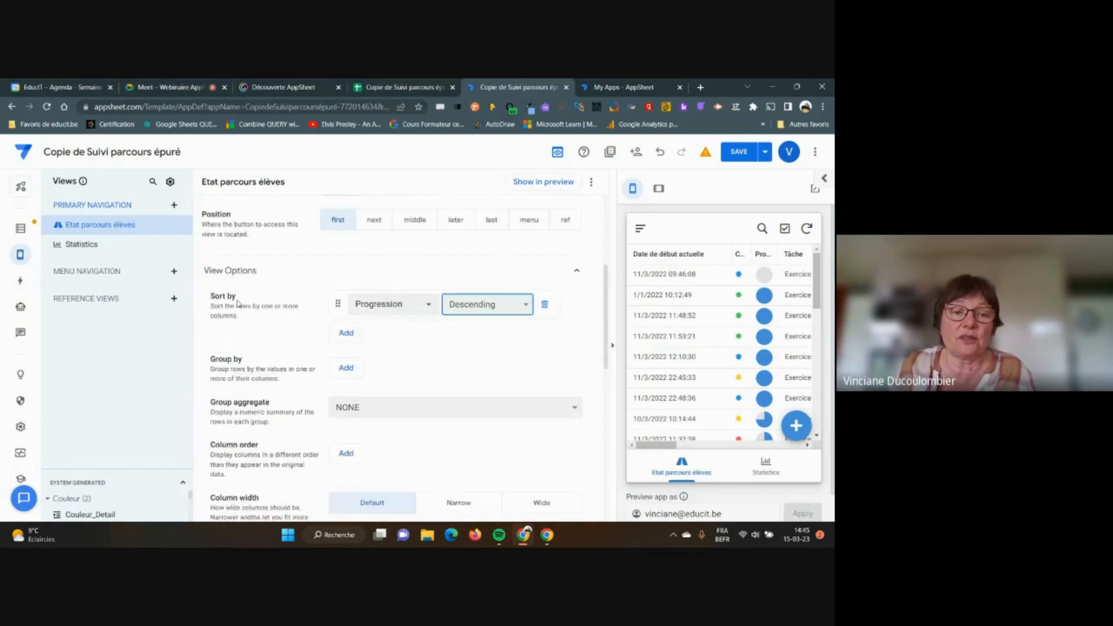
{"action": "scroll", "coordinate": [239, 301], "scroll_direction": "down", "scroll_amount": 2}
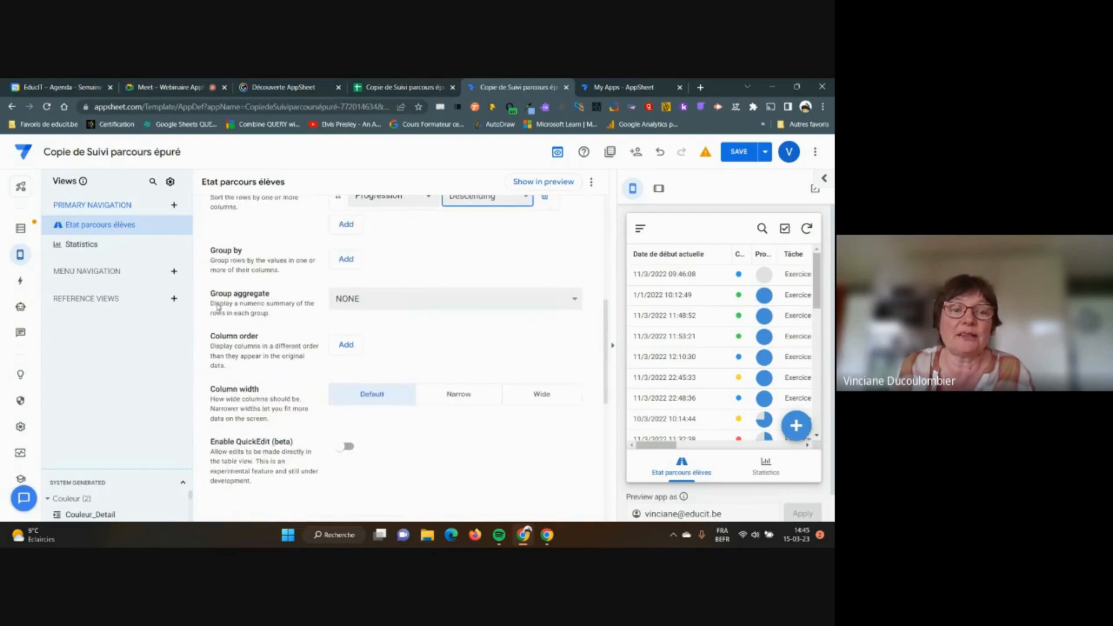
{"action": "left_click", "coordinate": [575, 302]}
{"action": "left_click", "coordinate": [457, 327]}
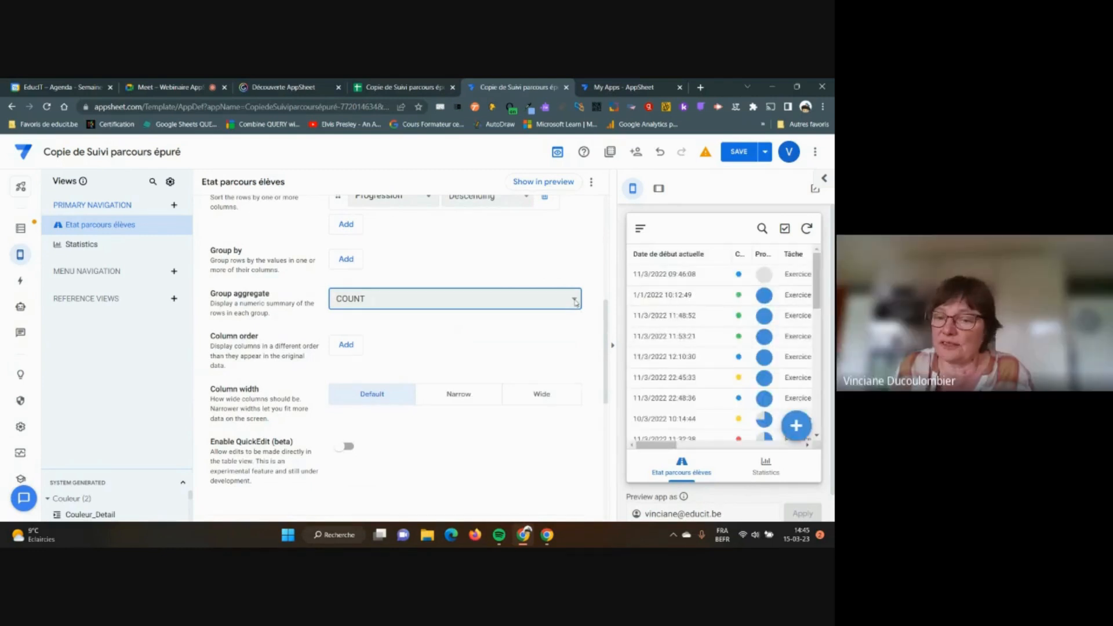
{"action": "left_click", "coordinate": [575, 303]}
{"action": "left_click", "coordinate": [460, 314]}
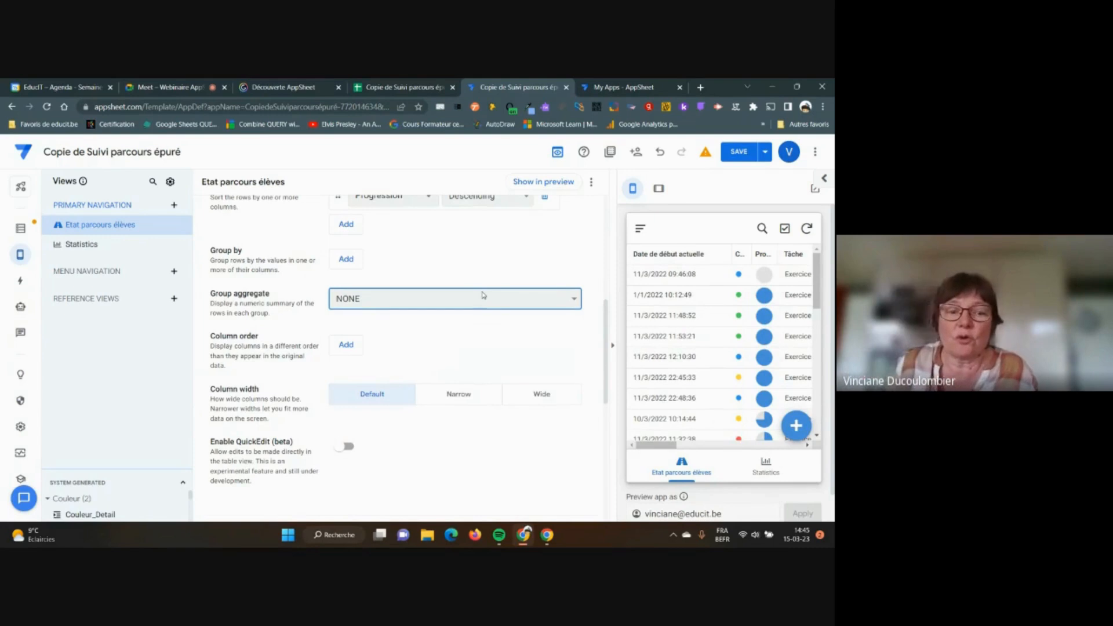
{"action": "scroll", "coordinate": [479, 355], "scroll_direction": "down", "scroll_amount": 1}
{"action": "scroll", "coordinate": [478, 355], "scroll_direction": "up", "scroll_amount": 2}
{"action": "scroll", "coordinate": [479, 355], "scroll_direction": "up", "scroll_amount": 1}
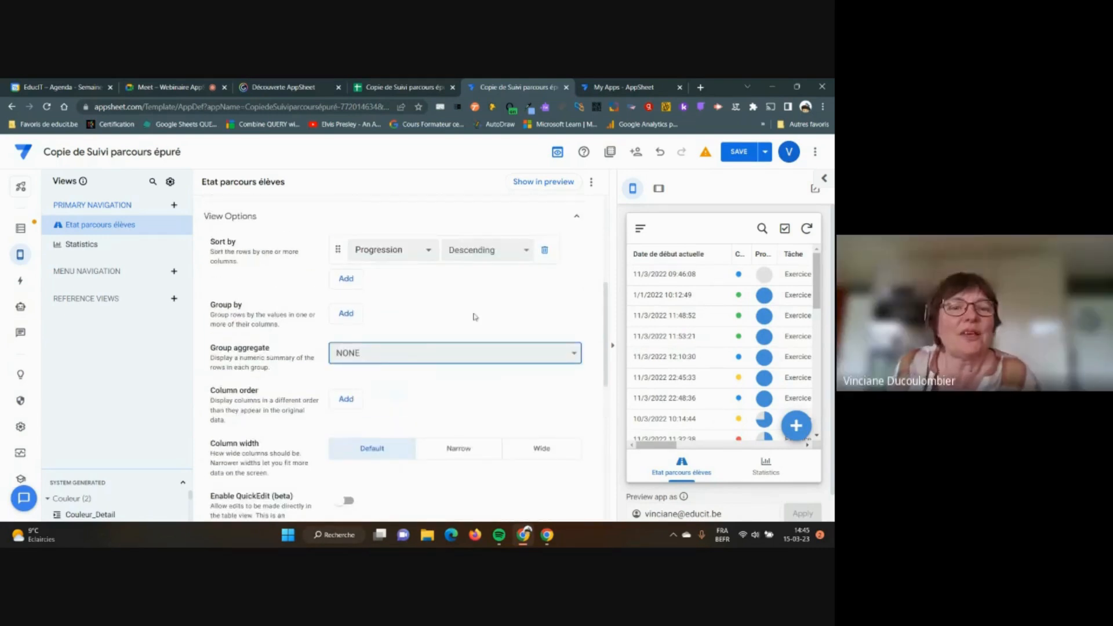
{"action": "scroll", "coordinate": [475, 317], "scroll_direction": "up", "scroll_amount": 4}
{"action": "scroll", "coordinate": [474, 317], "scroll_direction": "up", "scroll_amount": 1}
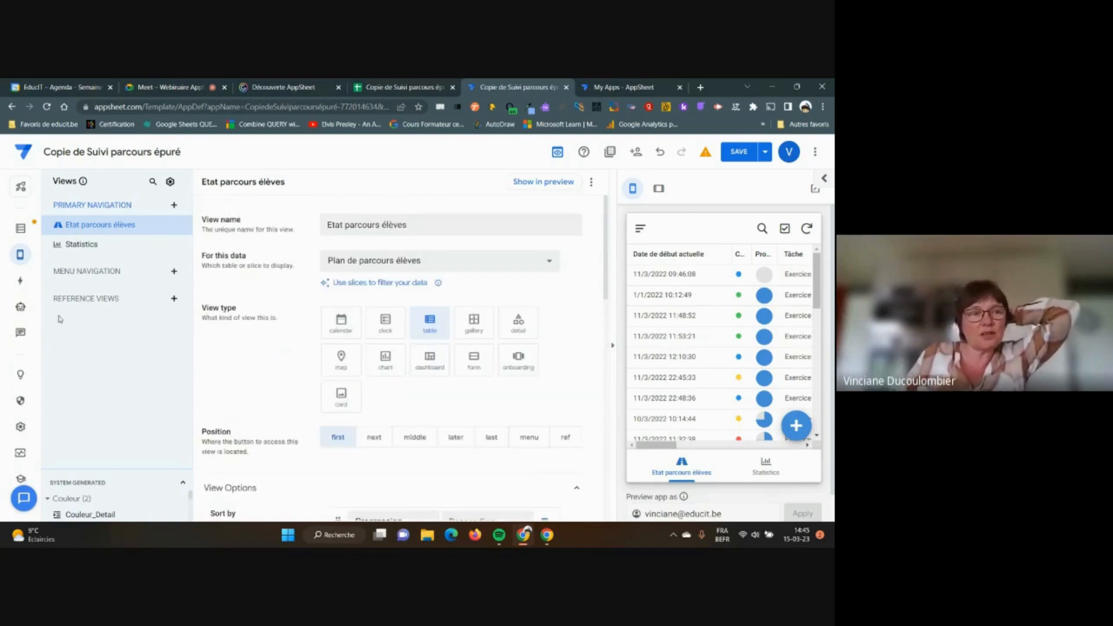
{"action": "scroll", "coordinate": [475, 324], "scroll_direction": "down", "scroll_amount": 5}
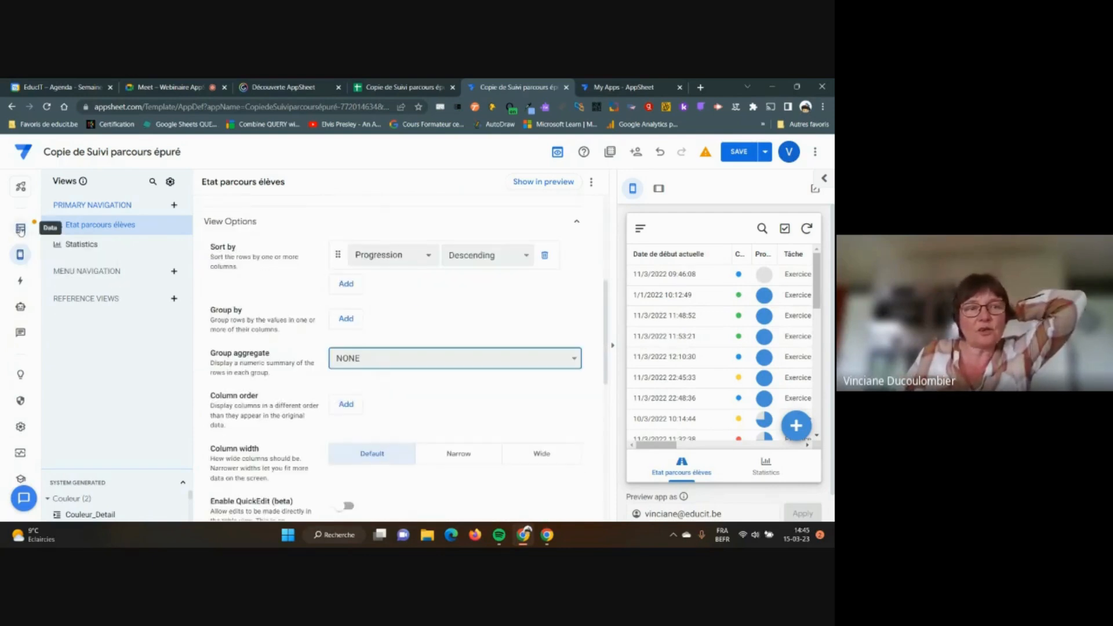
Open Data to list the Plan de parcours élèves columns, briefly checking the Meet call
{"action": "left_click", "coordinate": [21, 229]}
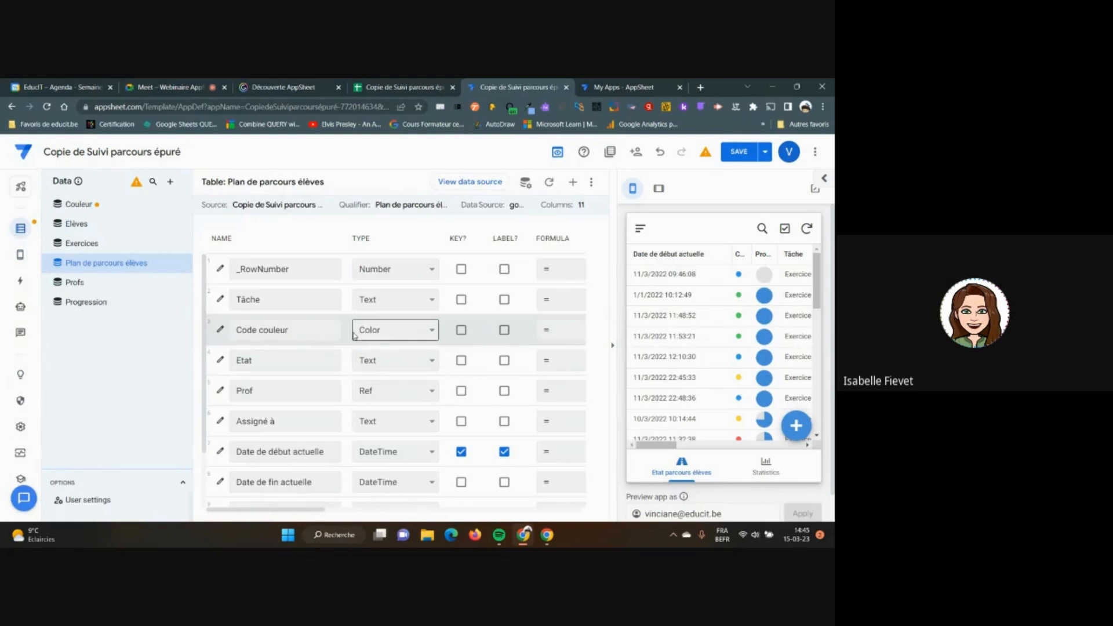
{"action": "left_click", "coordinate": [187, 90]}
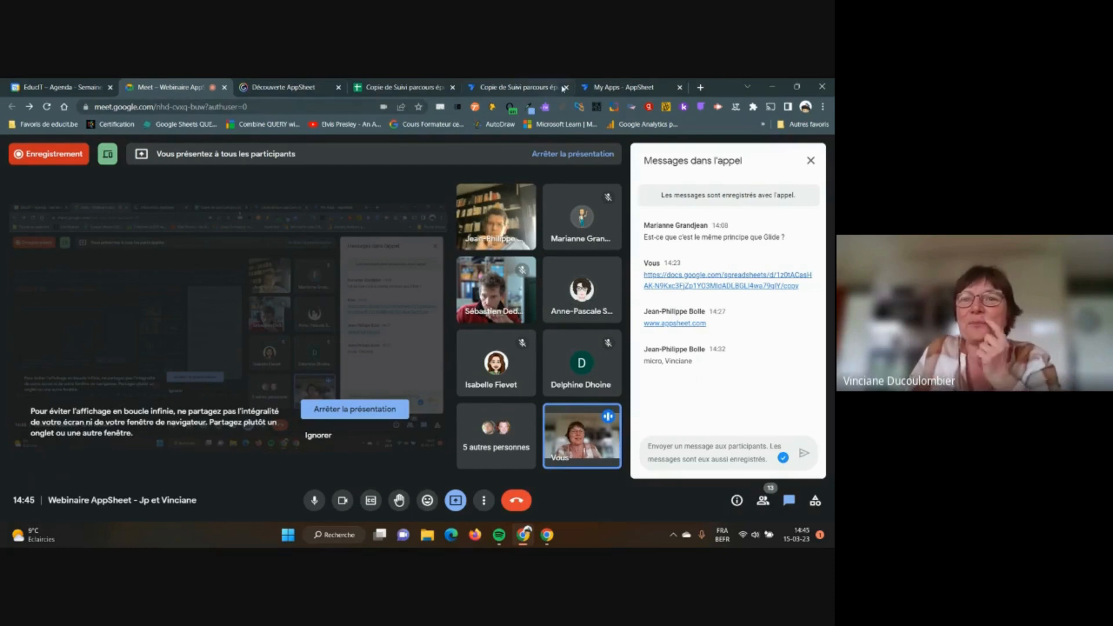
{"action": "left_click", "coordinate": [534, 87]}
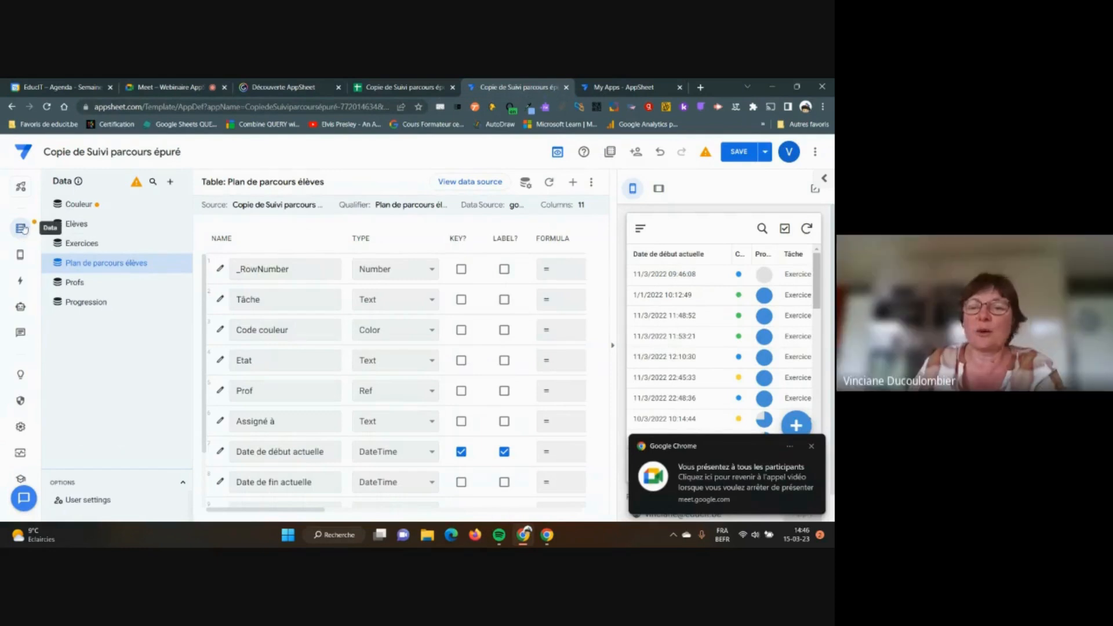
Open the Etat parcours élèves view settings and scroll down to View Options
{"action": "mouse_move", "coordinate": [21, 255]}
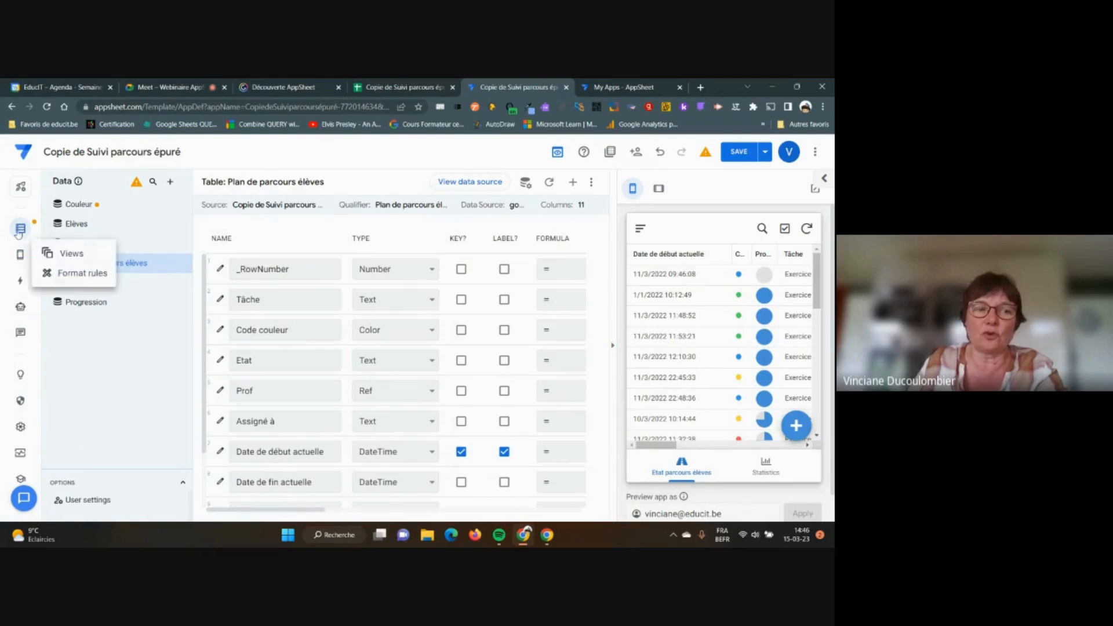
{"action": "left_click", "coordinate": [19, 256]}
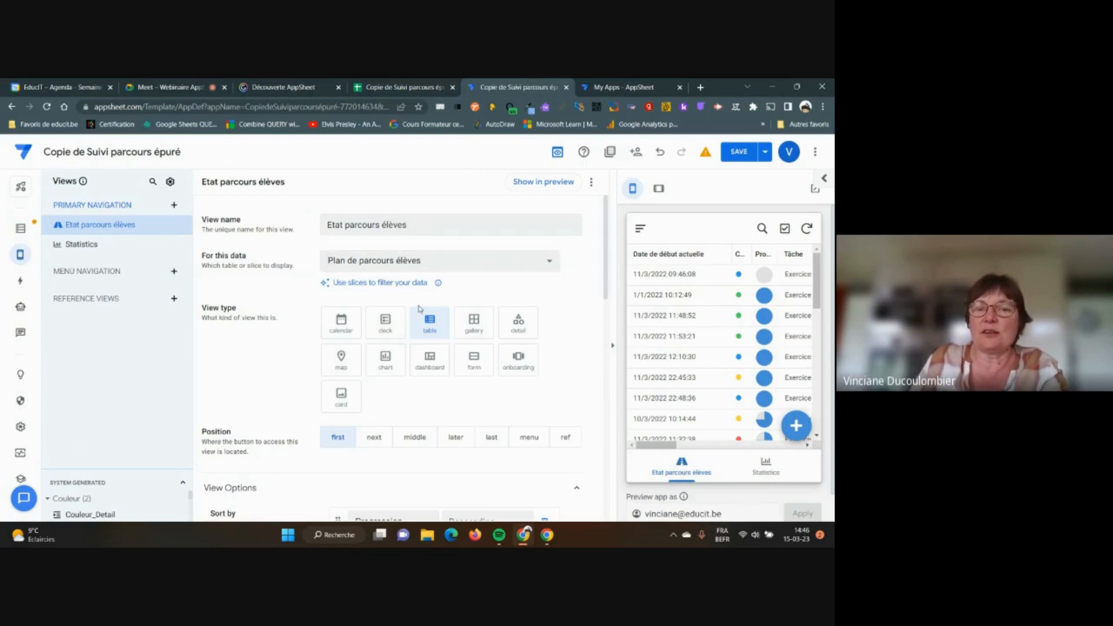
{"action": "scroll", "coordinate": [348, 390], "scroll_direction": "down", "scroll_amount": 1}
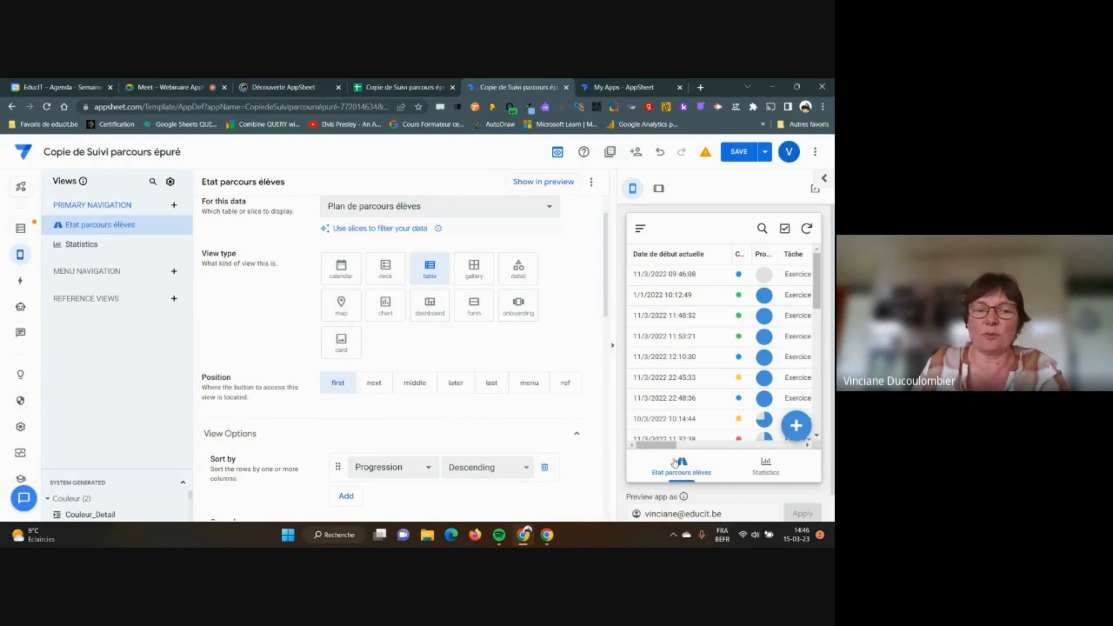
{"action": "scroll", "coordinate": [335, 394], "scroll_direction": "down", "scroll_amount": 2}
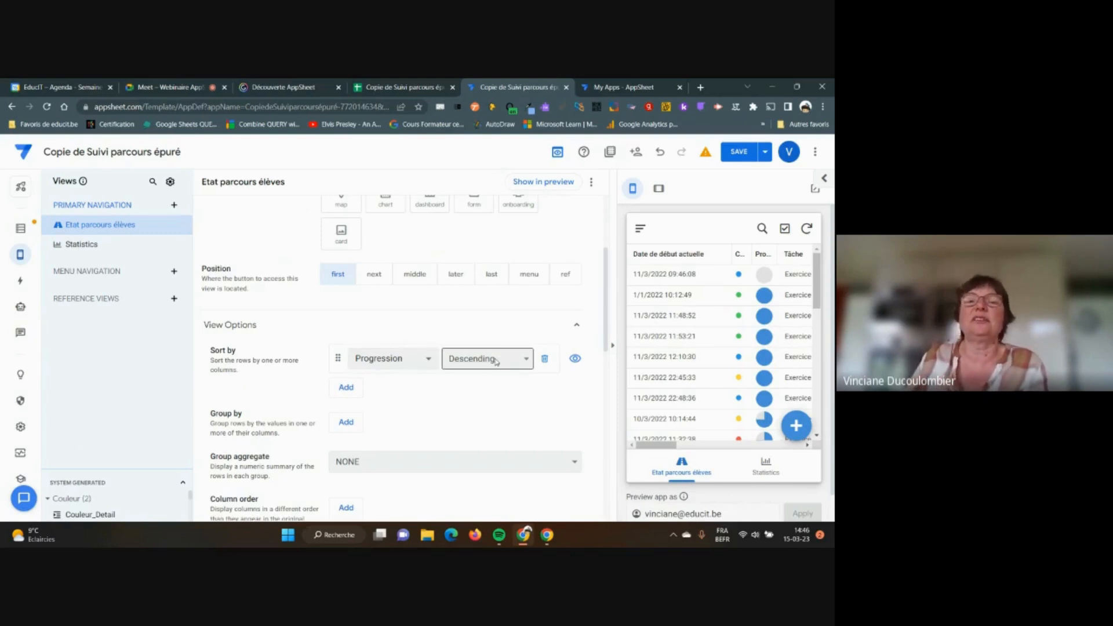
{"action": "scroll", "coordinate": [493, 377], "scroll_direction": "down", "scroll_amount": 1}
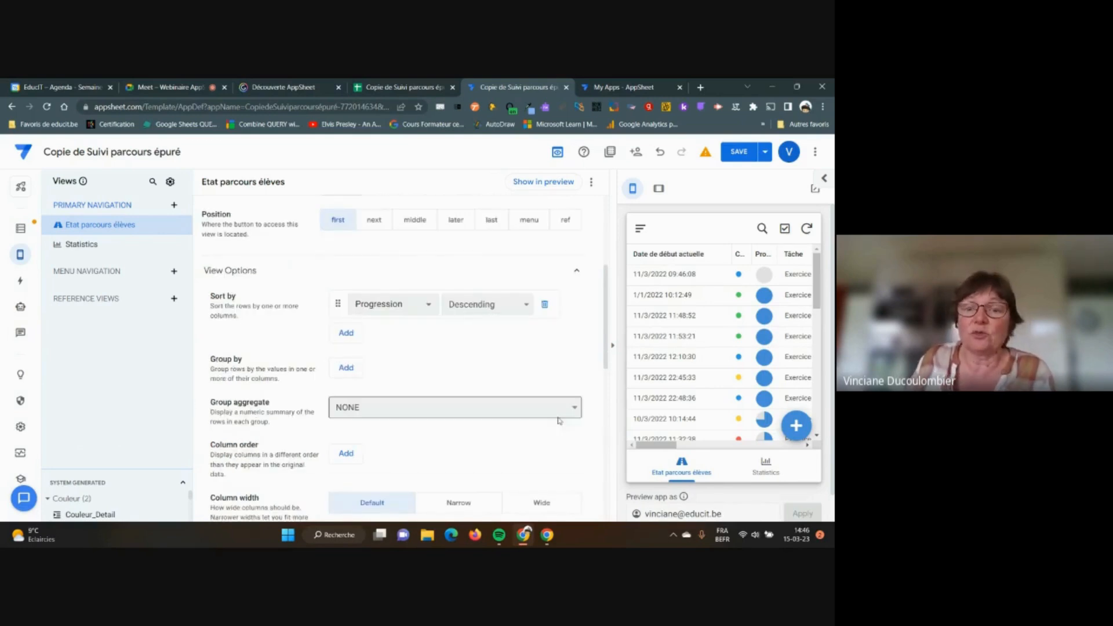
Leave the Group aggregate at NONE, keeping the Progression descending sort
{"action": "left_click", "coordinate": [574, 408]}
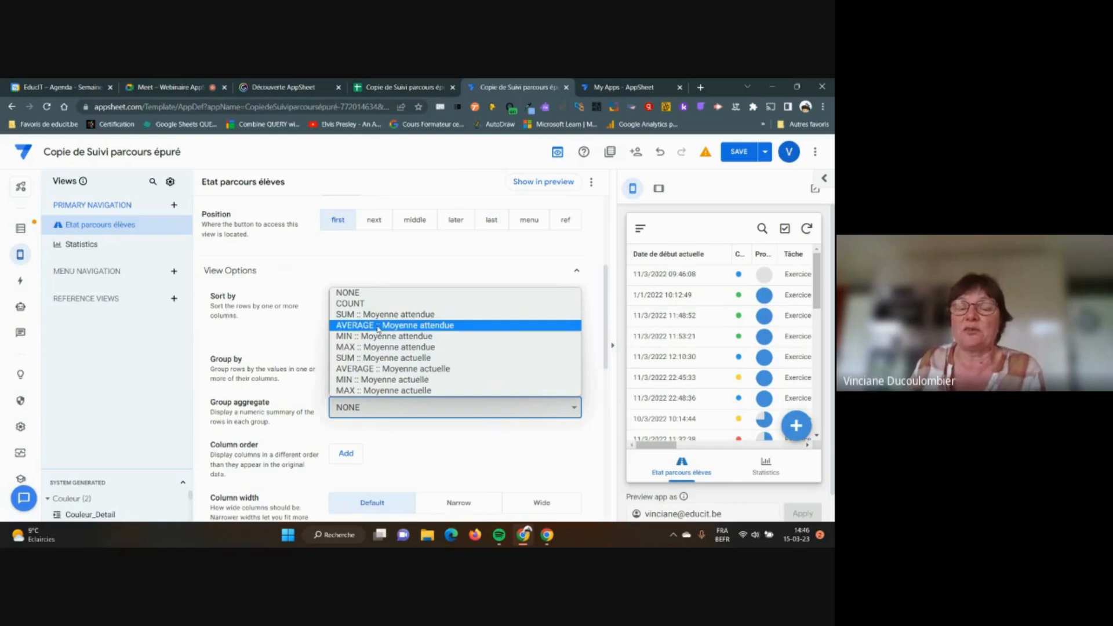
{"action": "left_click", "coordinate": [377, 294]}
{"action": "scroll", "coordinate": [457, 336], "scroll_direction": "down", "scroll_amount": 1}
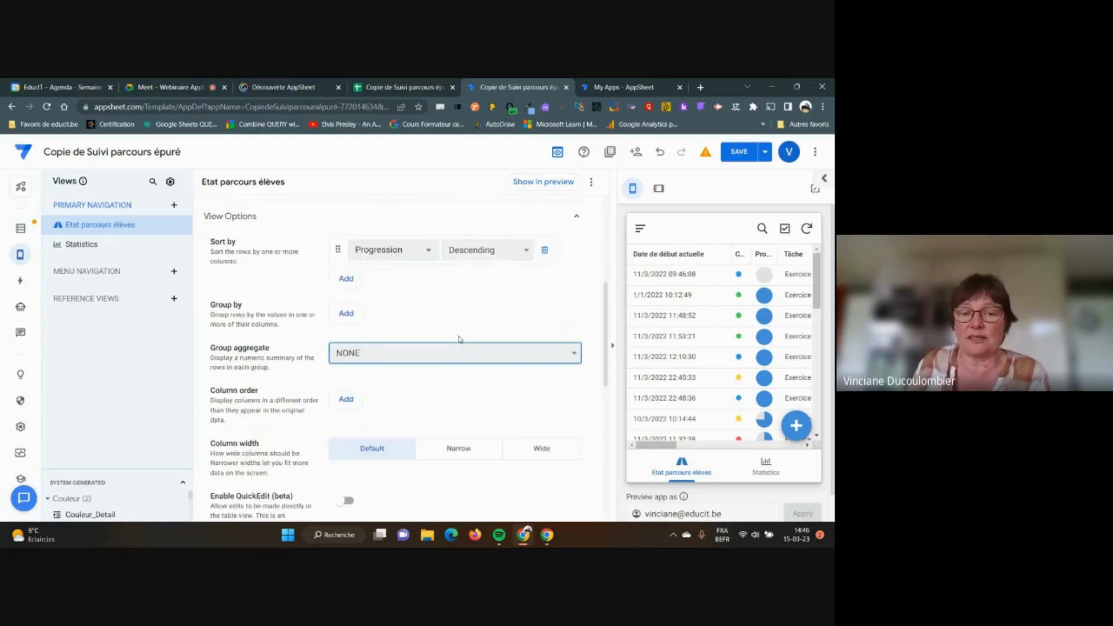
{"action": "scroll", "coordinate": [459, 339], "scroll_direction": "down", "scroll_amount": 2}
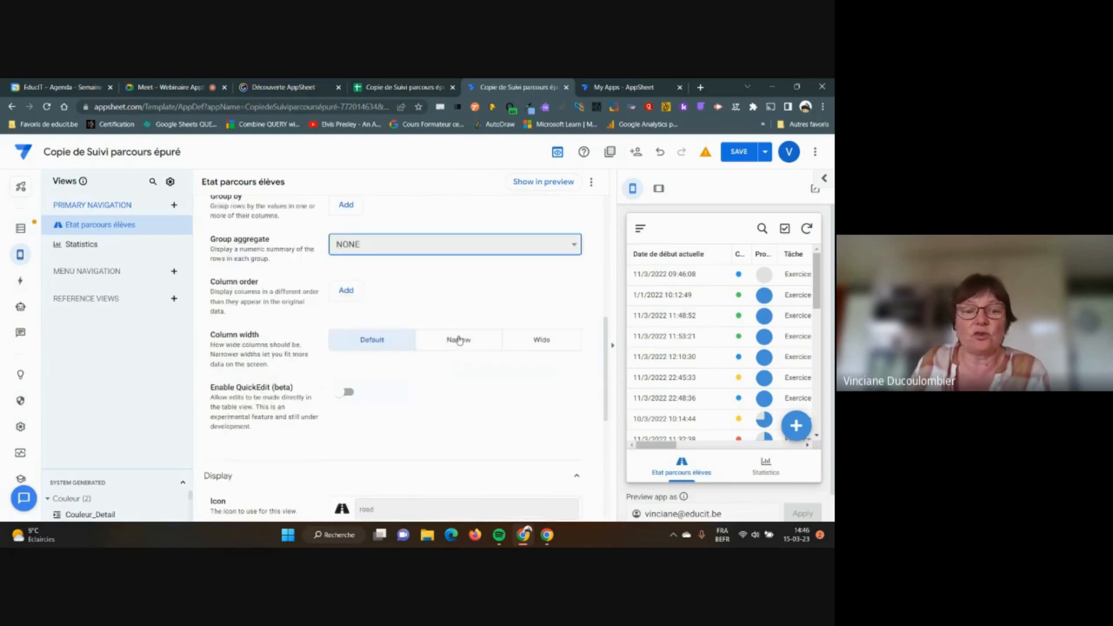
{"action": "scroll", "coordinate": [458, 340], "scroll_direction": "down", "scroll_amount": 3}
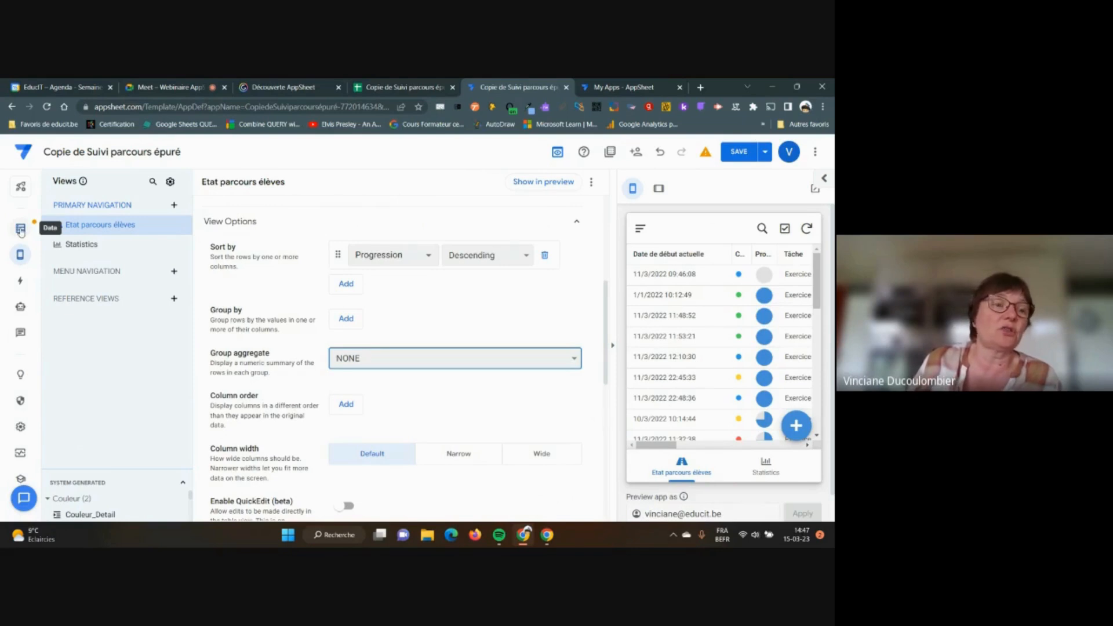
Show the Plan de parcours élèves columns with the preview hidden, exposing SHOW? and EDITABLE?
{"action": "left_click", "coordinate": [20, 230]}
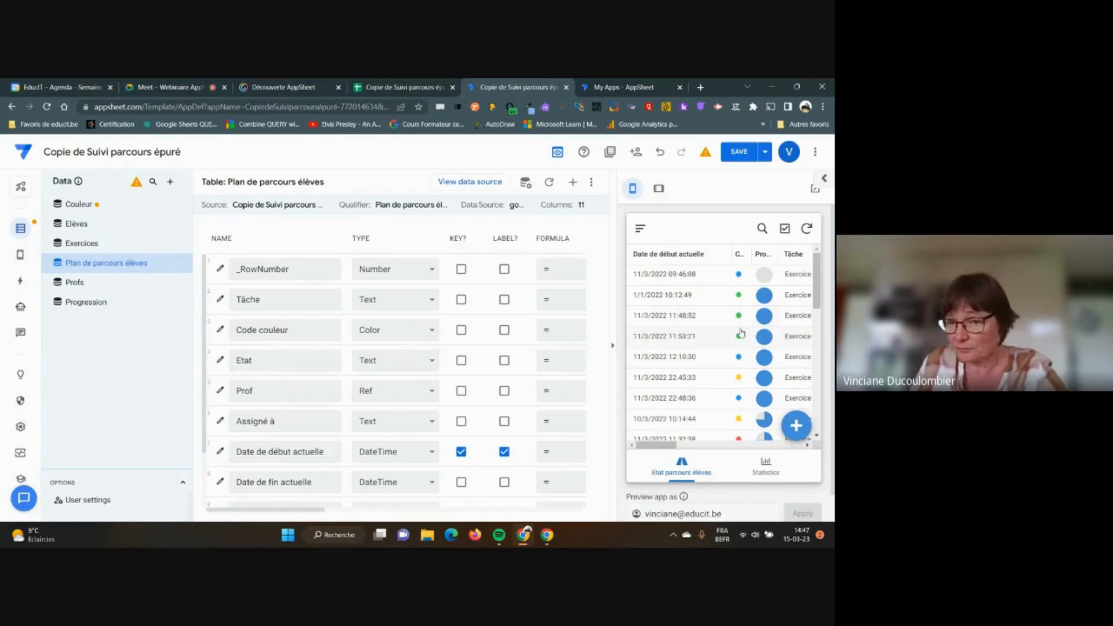
{"action": "left_click", "coordinate": [614, 348]}
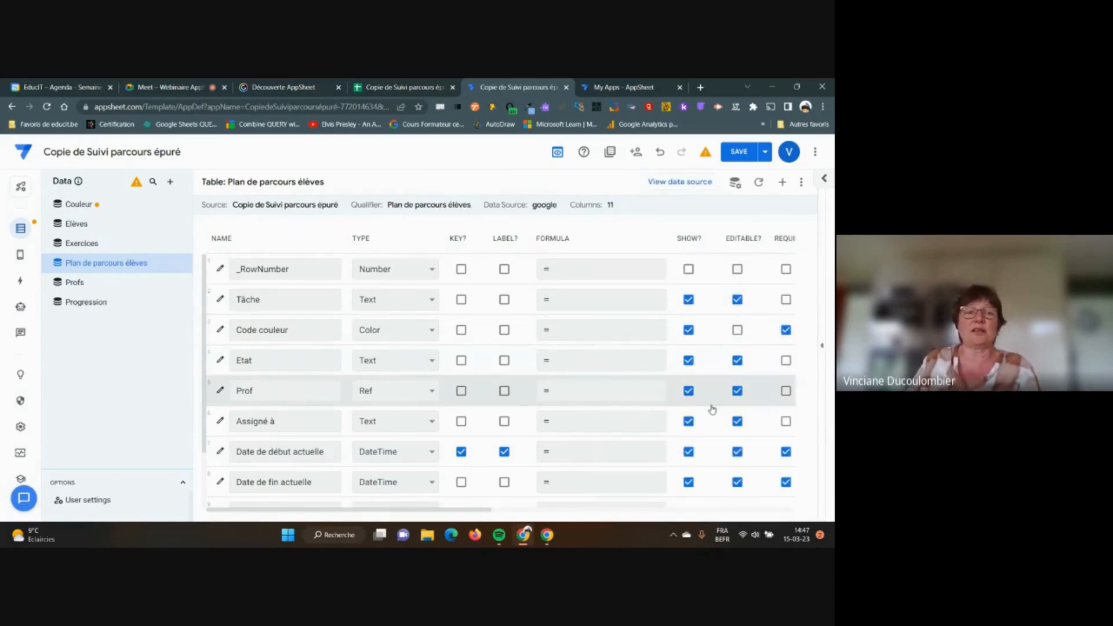
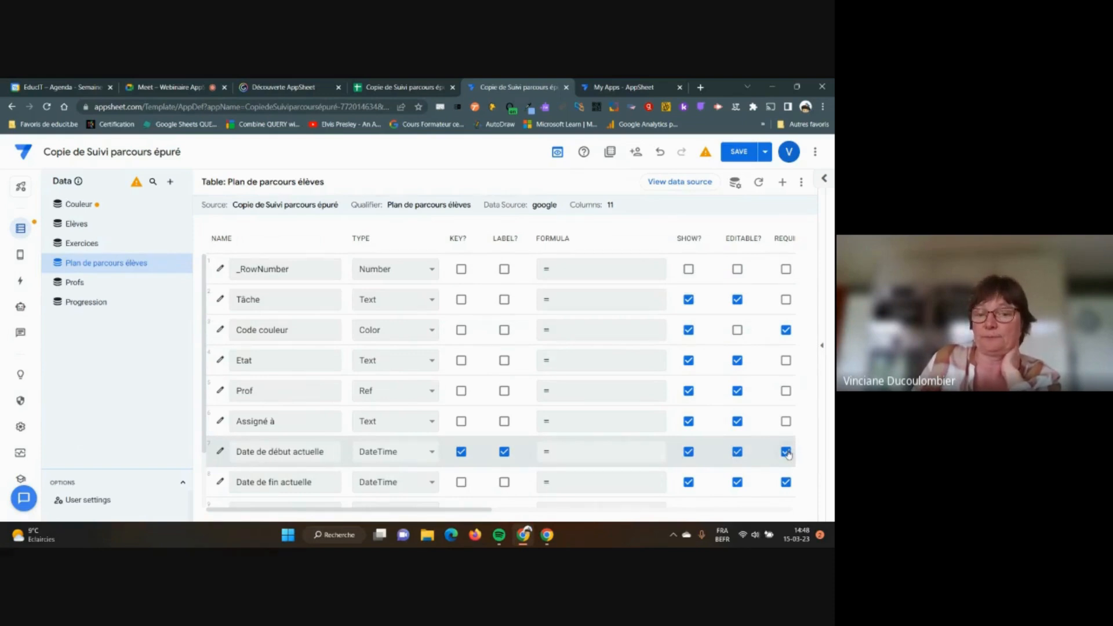
Show the live app preview beside the Plan de parcours élèves columns and start a new entry
{"action": "left_click_drag", "start_coordinate": [479, 509], "coordinate": [640, 513]}
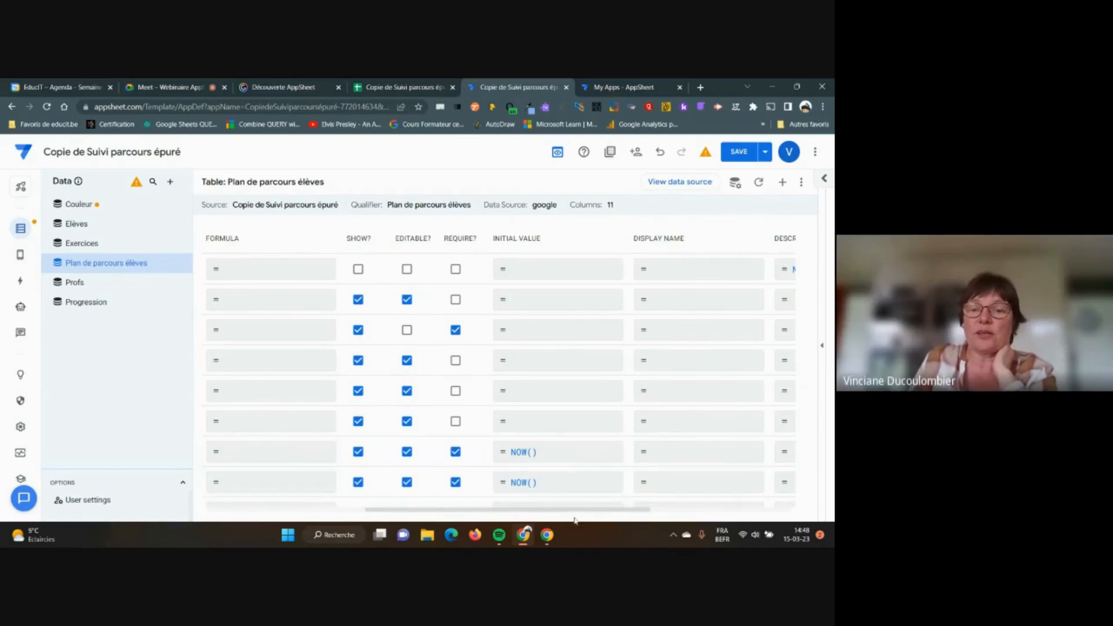
{"action": "left_click_drag", "start_coordinate": [577, 513], "coordinate": [399, 508]}
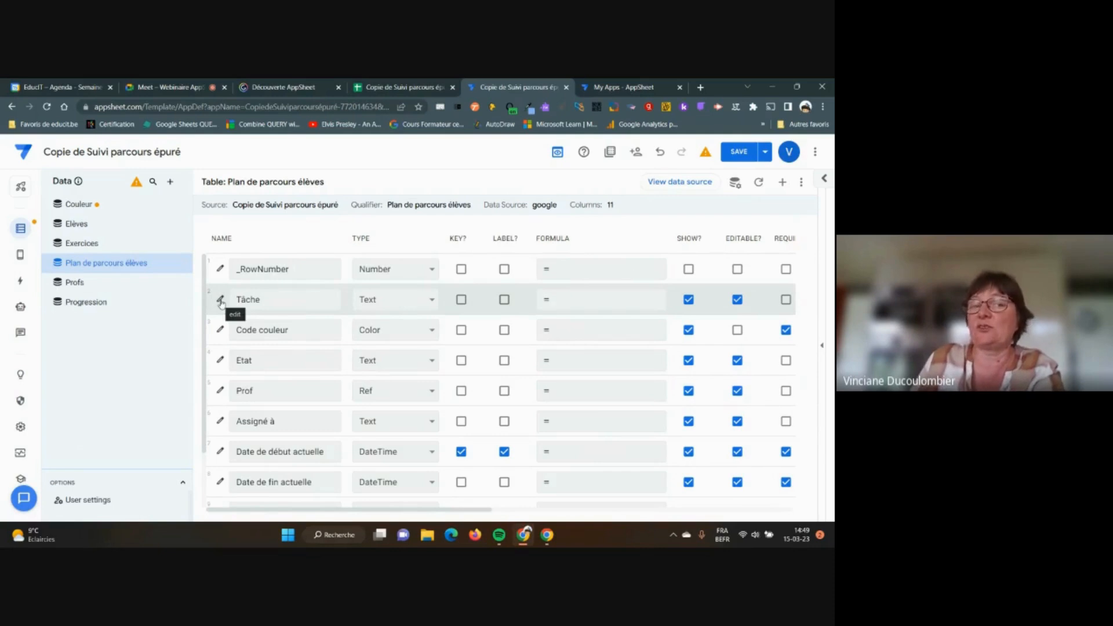
{"action": "left_click", "coordinate": [824, 349]}
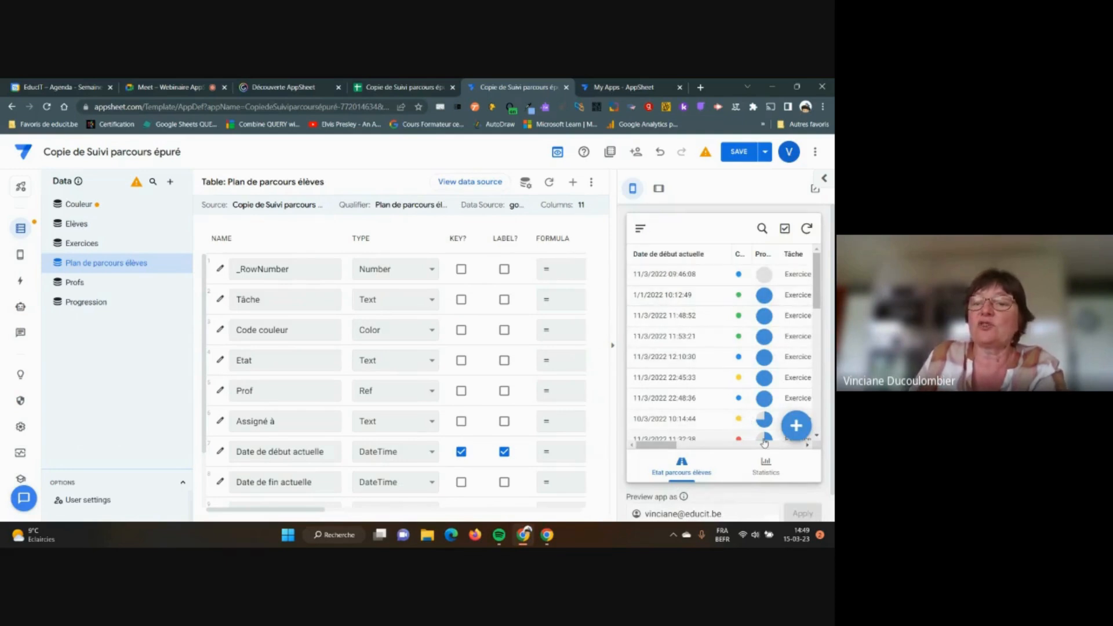
{"action": "left_click", "coordinate": [797, 427]}
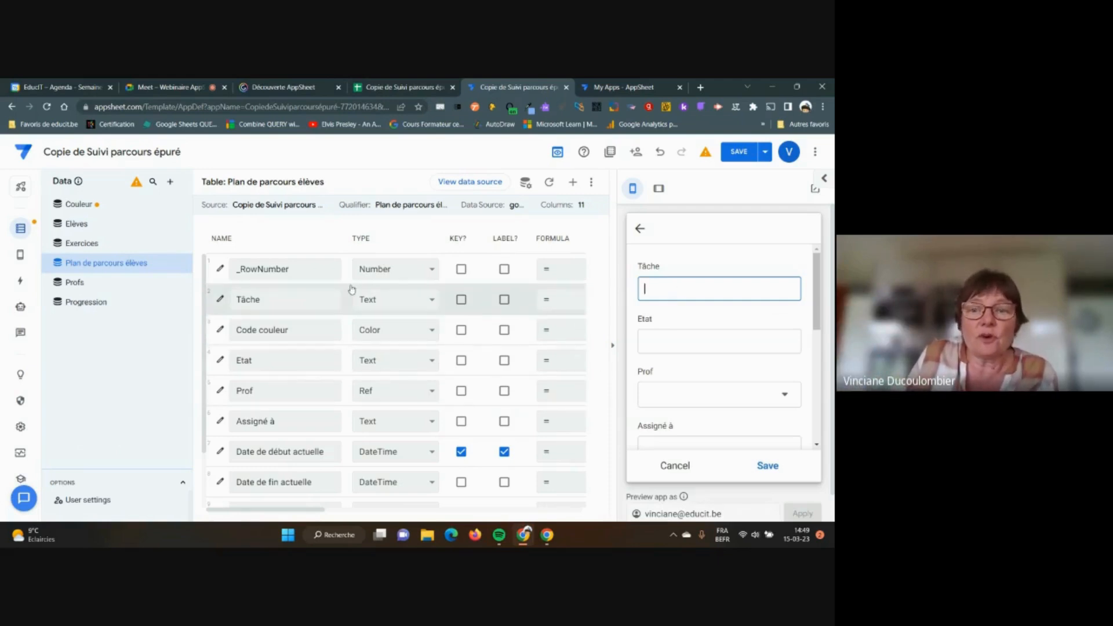
Open the Tâche column's Data Validity section and launch the Valid If Expression Assistant
{"action": "left_click", "coordinate": [220, 300]}
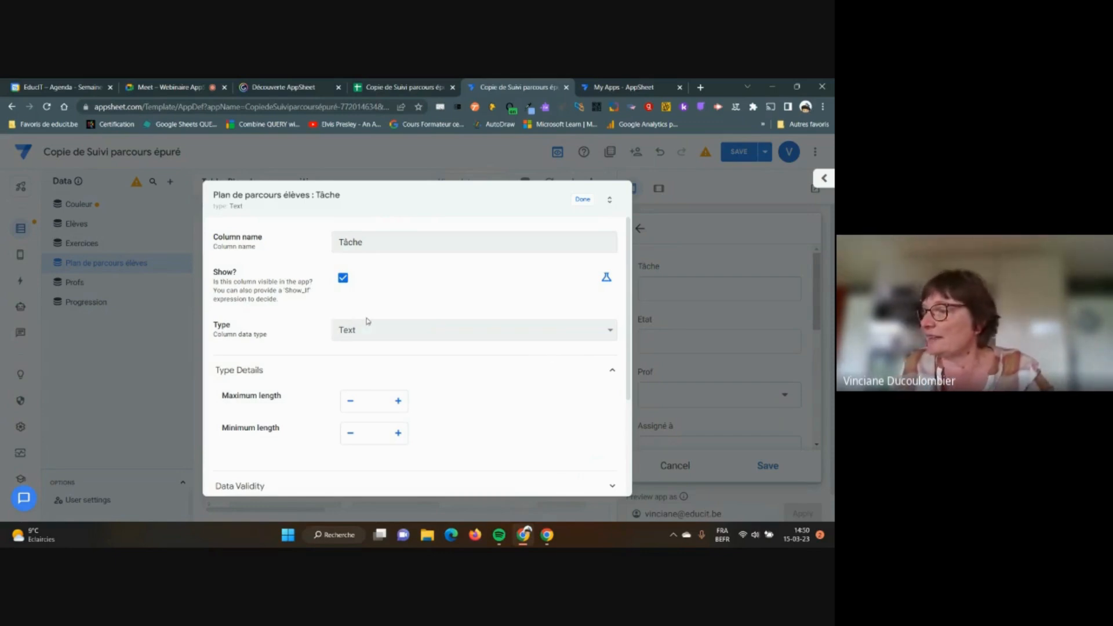
{"action": "scroll", "coordinate": [423, 367], "scroll_direction": "down", "scroll_amount": 3}
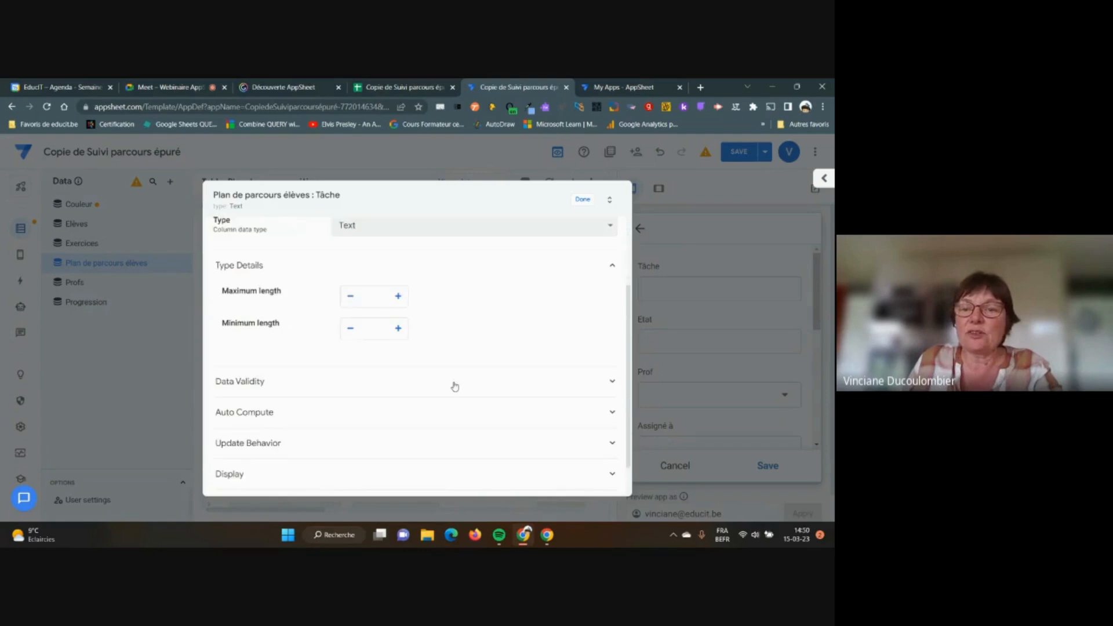
{"action": "left_click", "coordinate": [612, 378]}
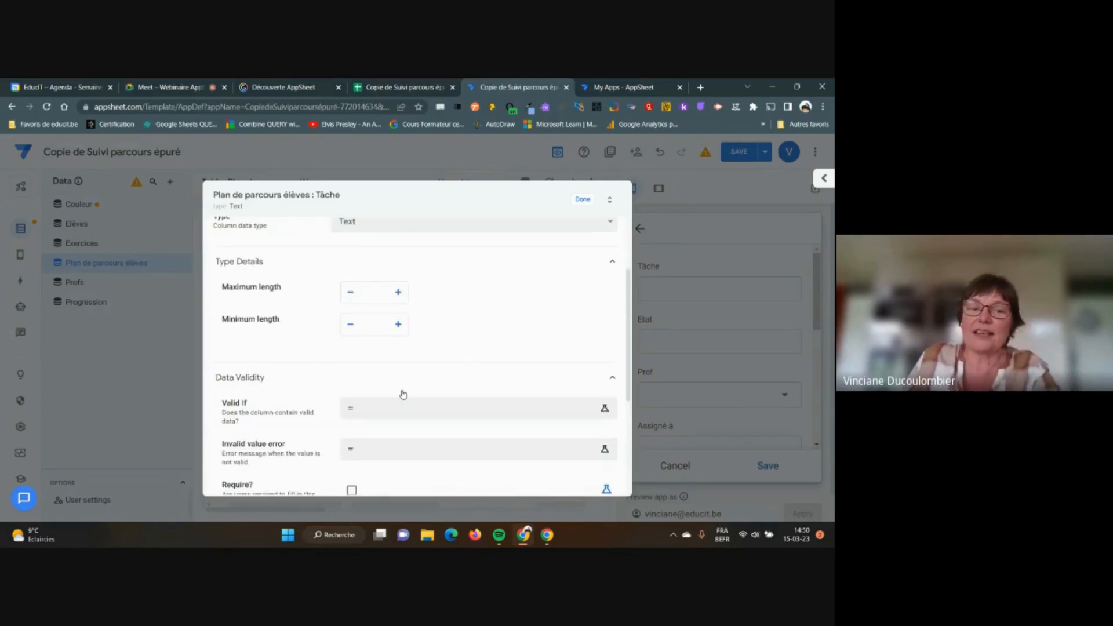
{"action": "left_click", "coordinate": [371, 411]}
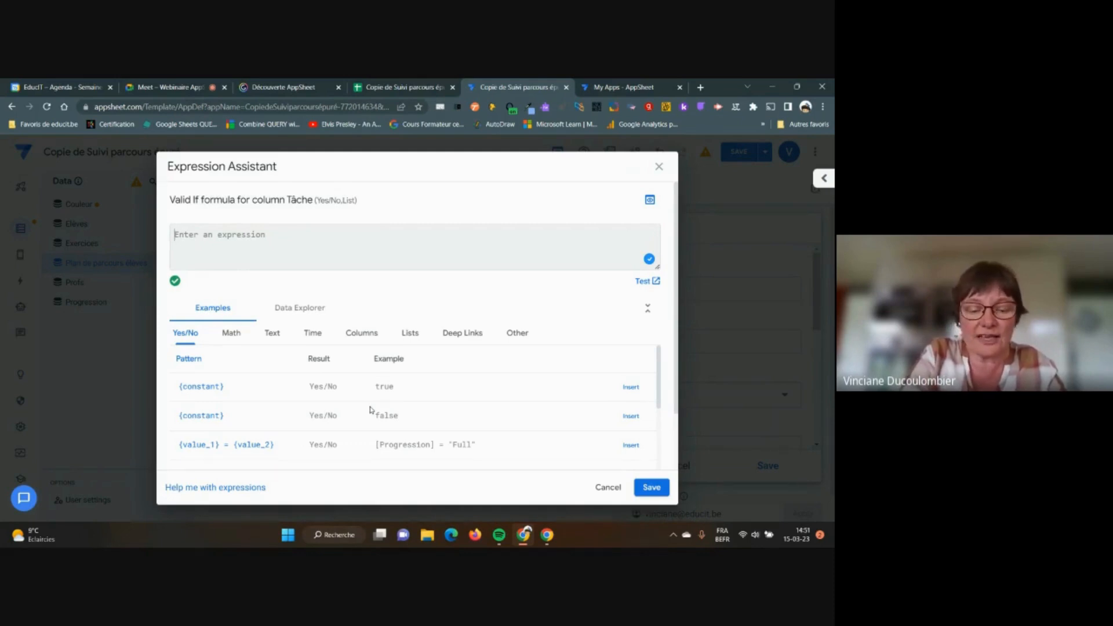
Enter Exercices[Exercices] as the Tâche Valid If expression, consulting the Columns examples for syntax
{"action": "type", "text": "Exercices"}
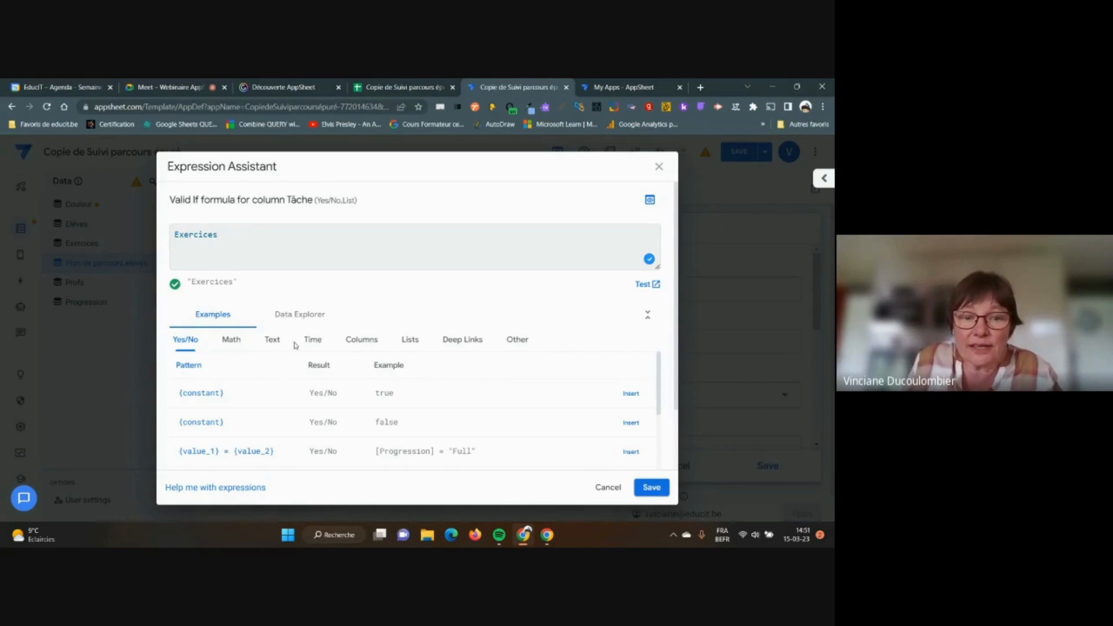
{"action": "left_click", "coordinate": [358, 343]}
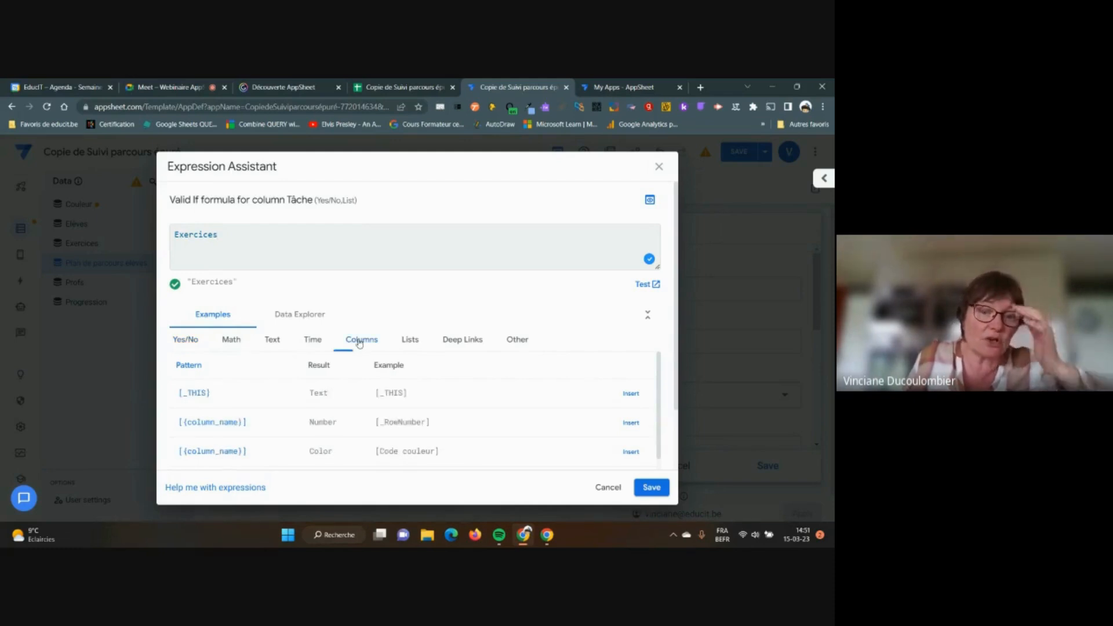
{"action": "scroll", "coordinate": [512, 397], "scroll_direction": "down", "scroll_amount": 5}
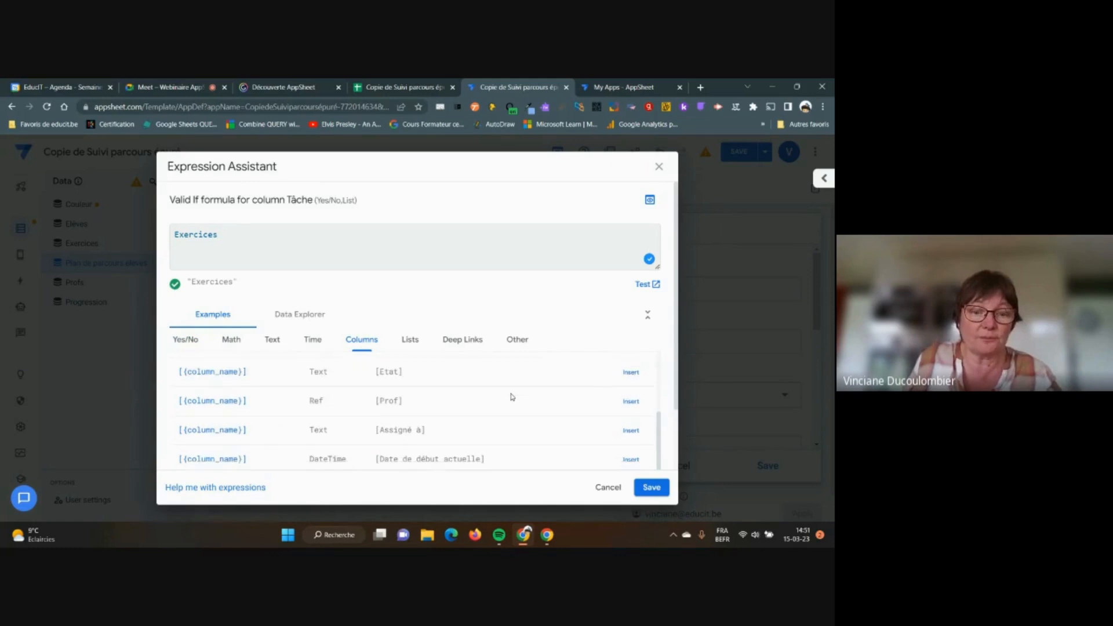
{"action": "scroll", "coordinate": [513, 397], "scroll_direction": "up", "scroll_amount": 3}
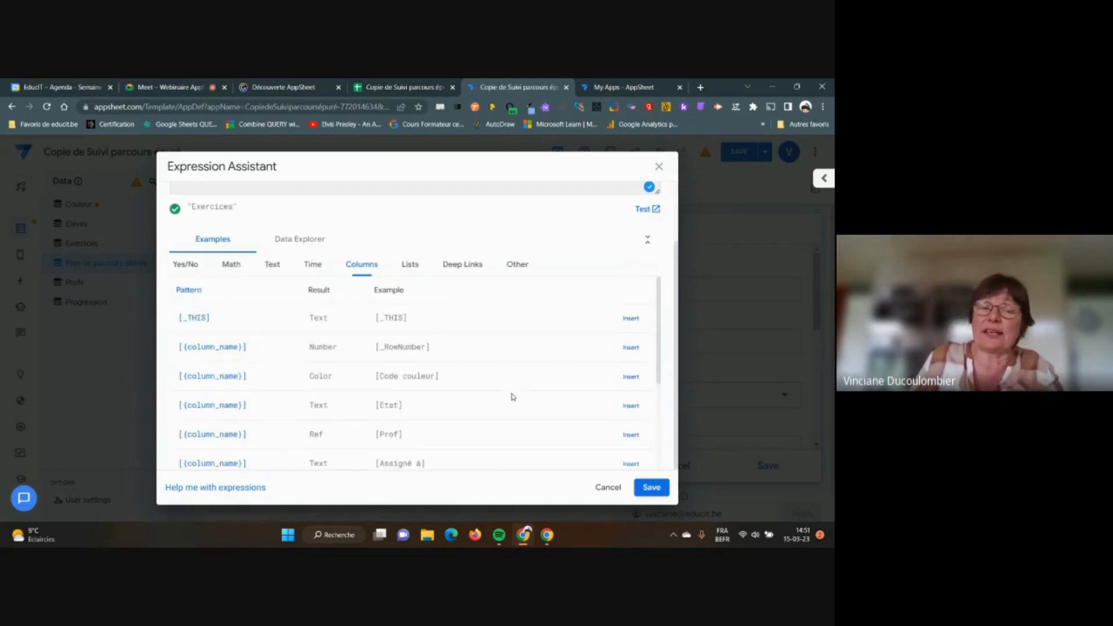
{"action": "scroll", "coordinate": [512, 397], "scroll_direction": "up", "scroll_amount": 2}
{"action": "scroll", "coordinate": [490, 388], "scroll_direction": "down", "scroll_amount": 5}
{"action": "scroll", "coordinate": [488, 388], "scroll_direction": "down", "scroll_amount": 1}
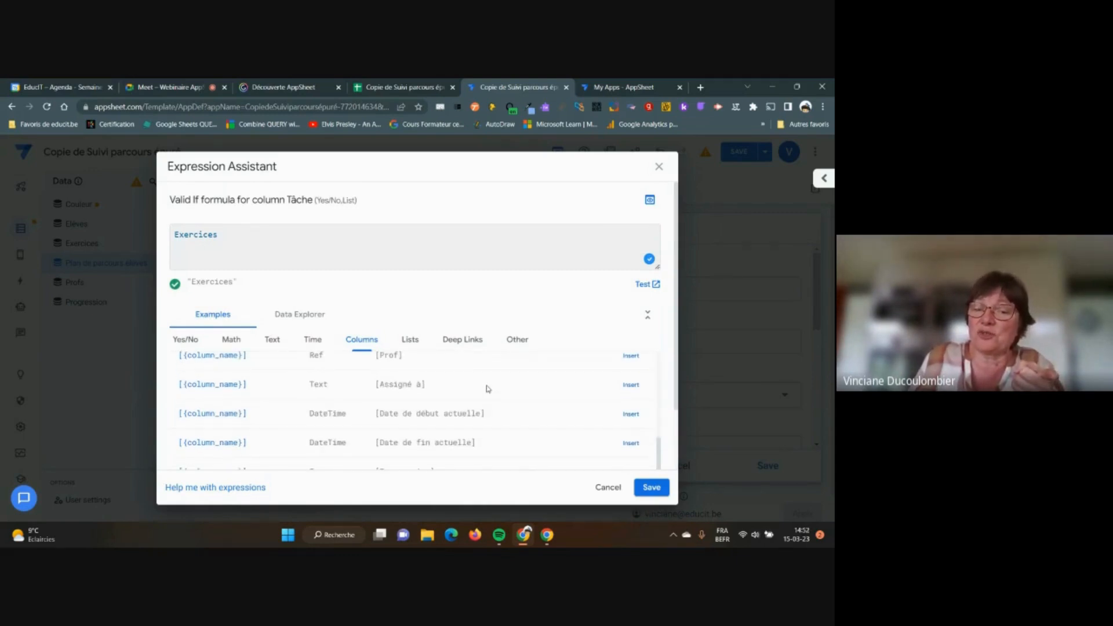
{"action": "scroll", "coordinate": [489, 389], "scroll_direction": "up", "scroll_amount": 5}
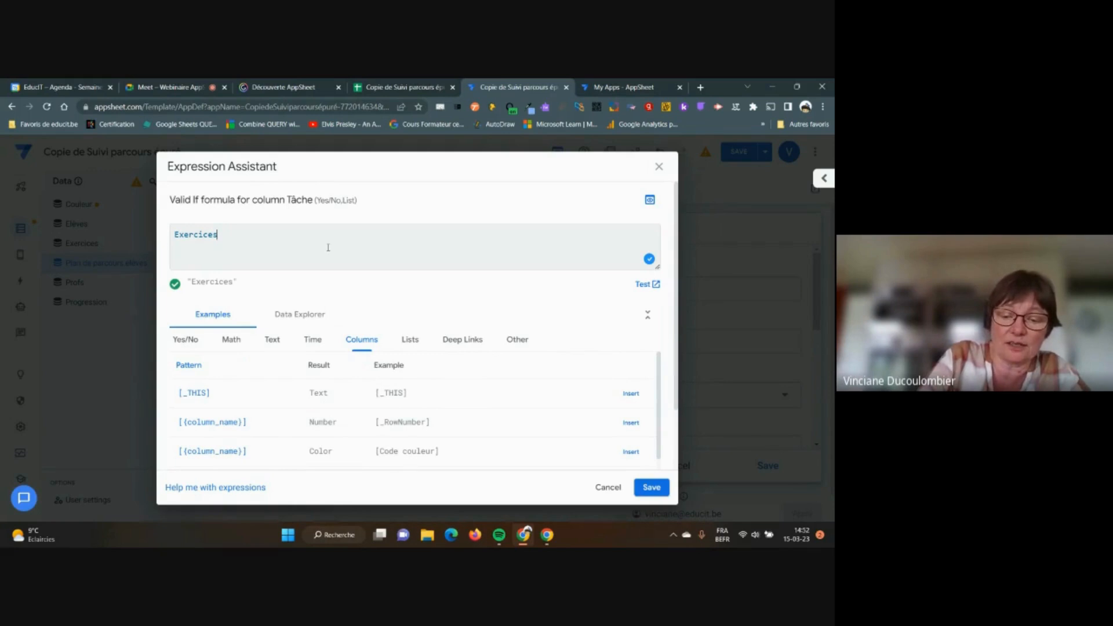
{"action": "type", "text": "["}
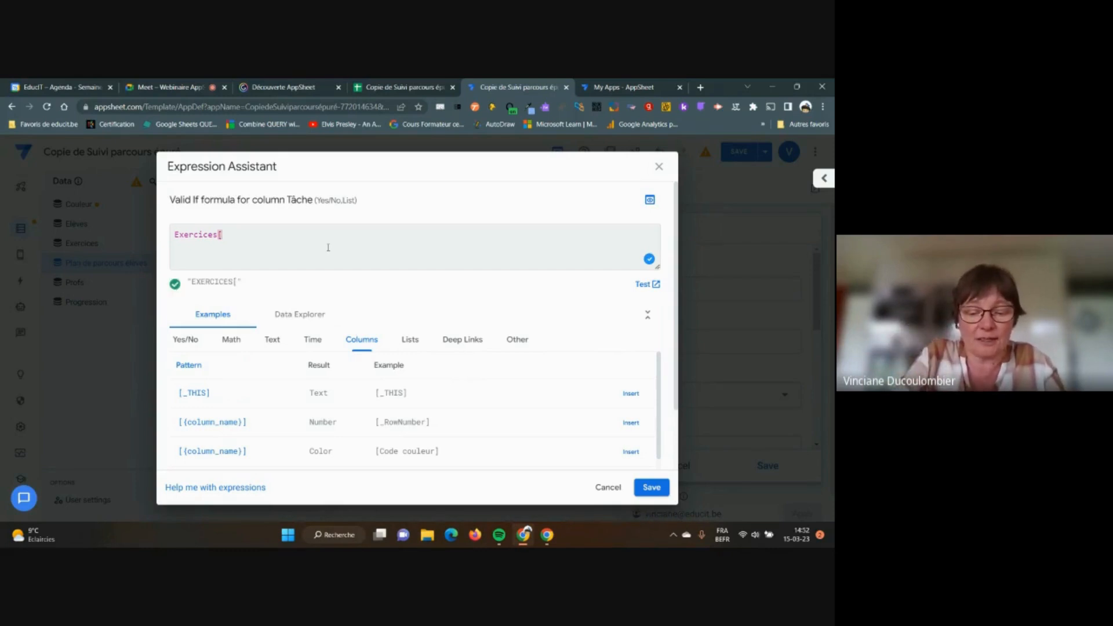
{"action": "type", "text": "Exercices"}
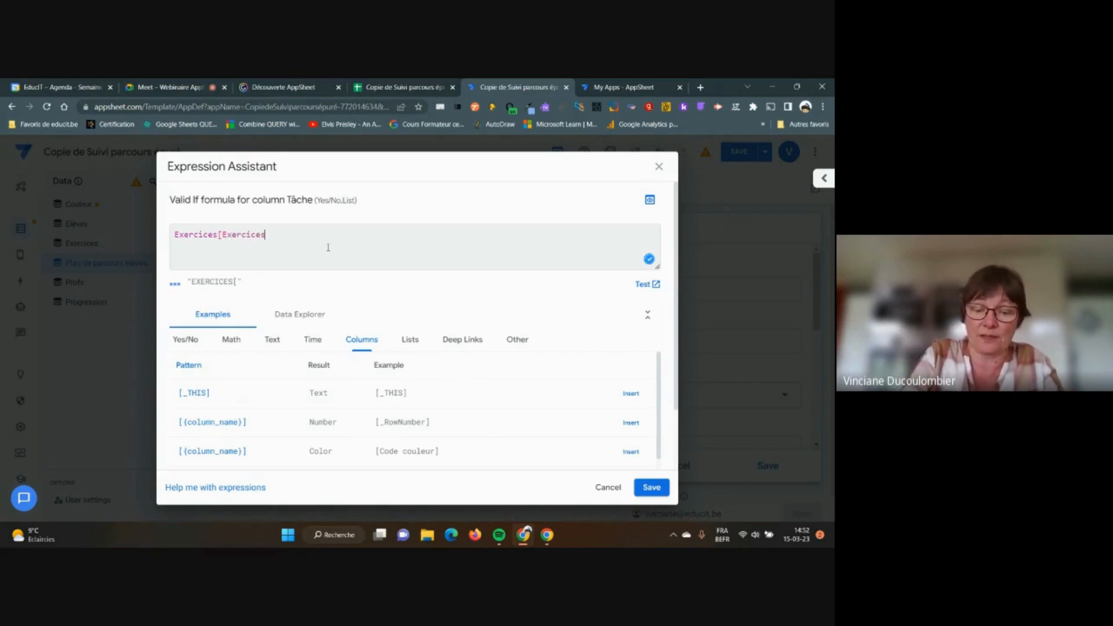
{"action": "type", "text": "]"}
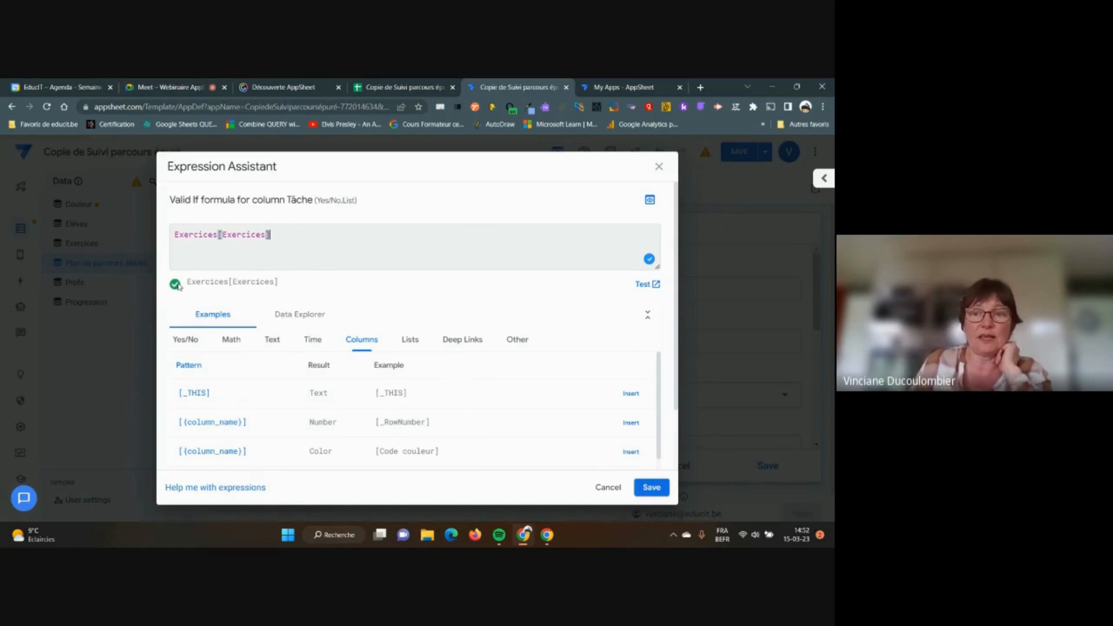
{"action": "left_click", "coordinate": [654, 286]}
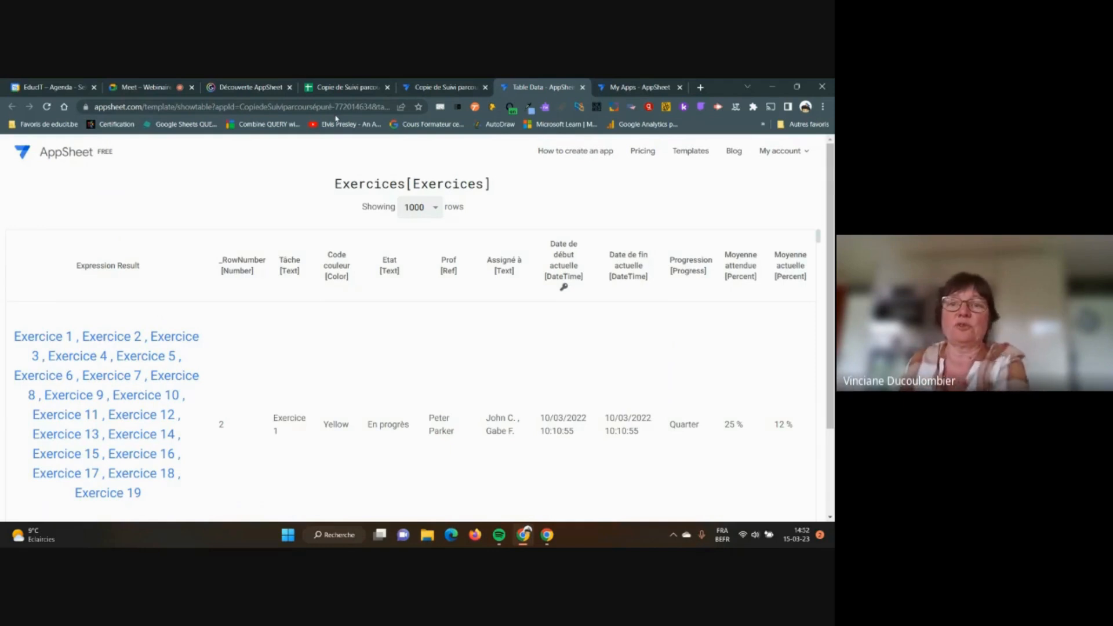
{"action": "left_click", "coordinate": [583, 88]}
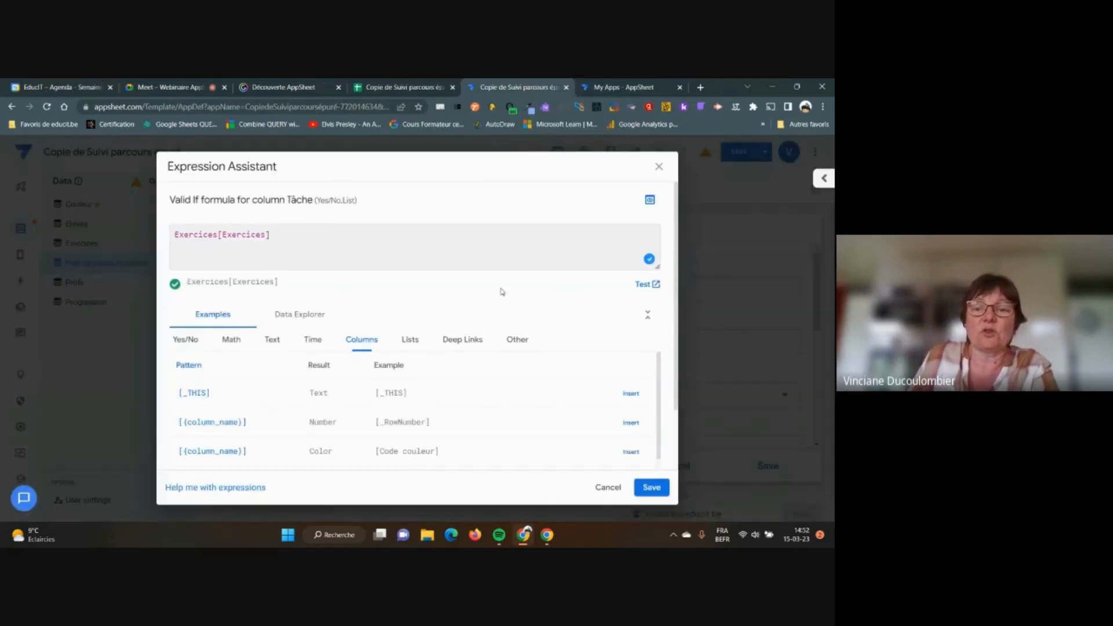
Save the Exercices[Exercices] Valid If expression and finish editing the Tâche column
{"action": "left_click", "coordinate": [652, 489]}
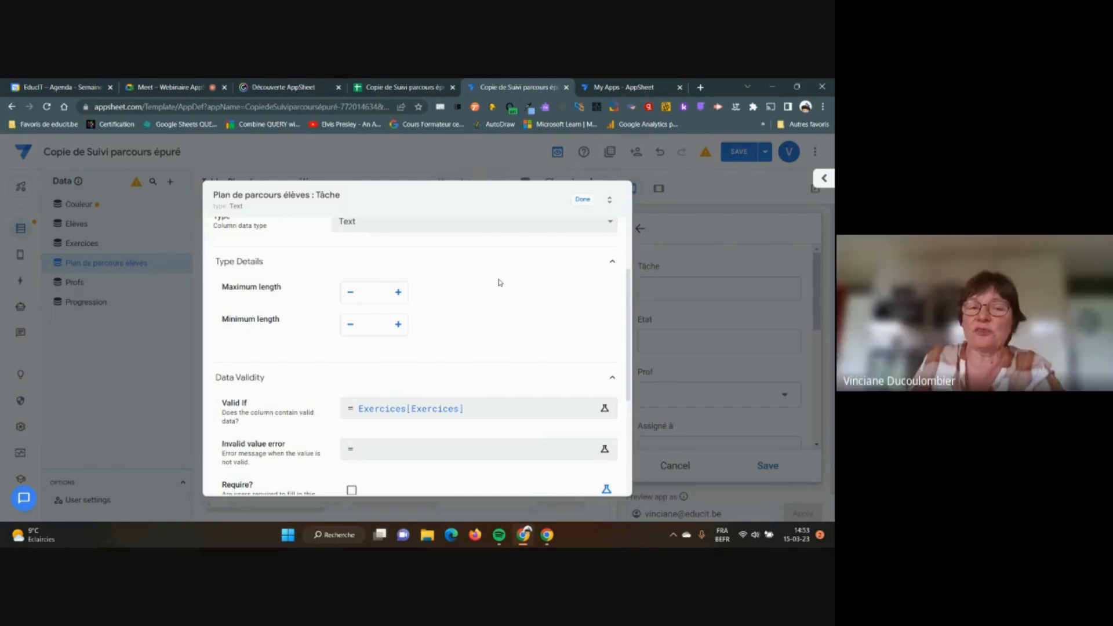
{"action": "left_click", "coordinate": [581, 201]}
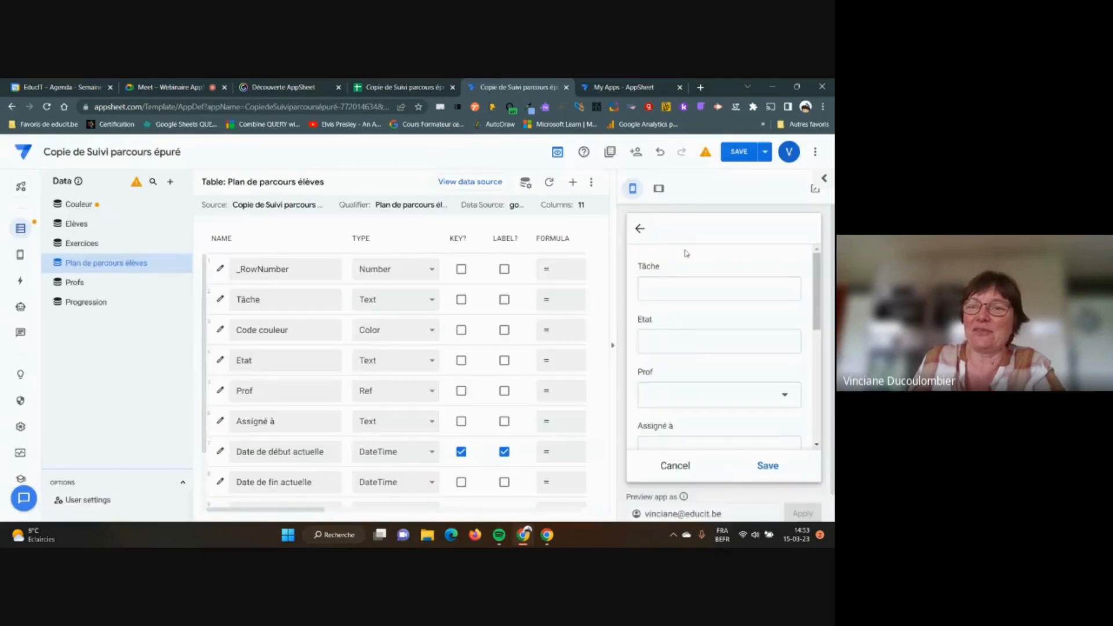
Save the app and pick Exercice 5 from the preview's Tâche choice list
{"action": "left_click", "coordinate": [739, 152]}
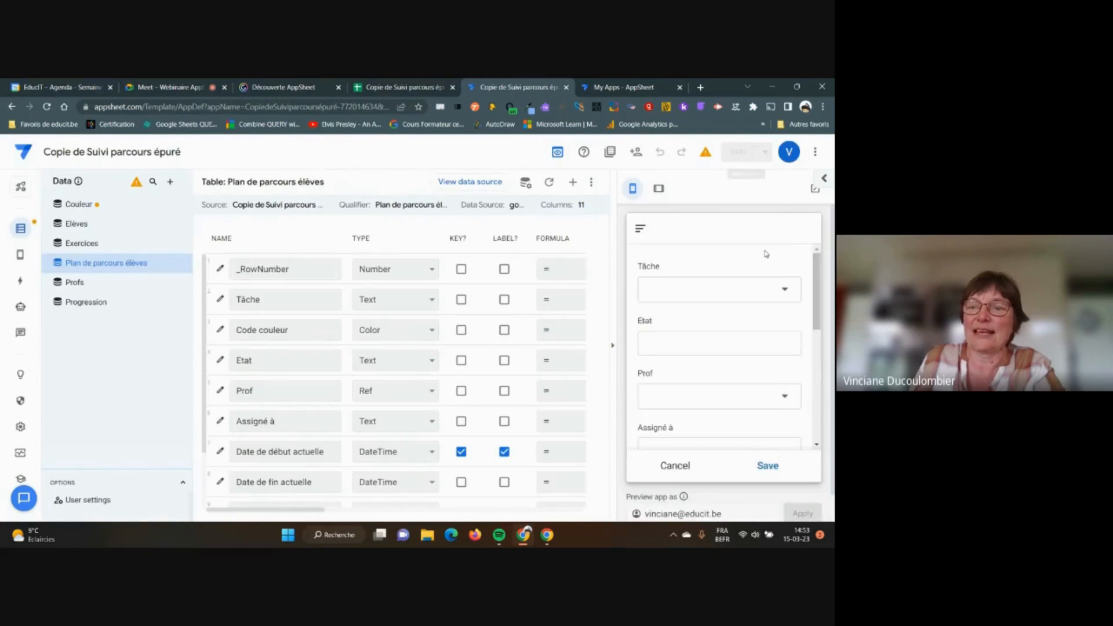
{"action": "left_click", "coordinate": [785, 290]}
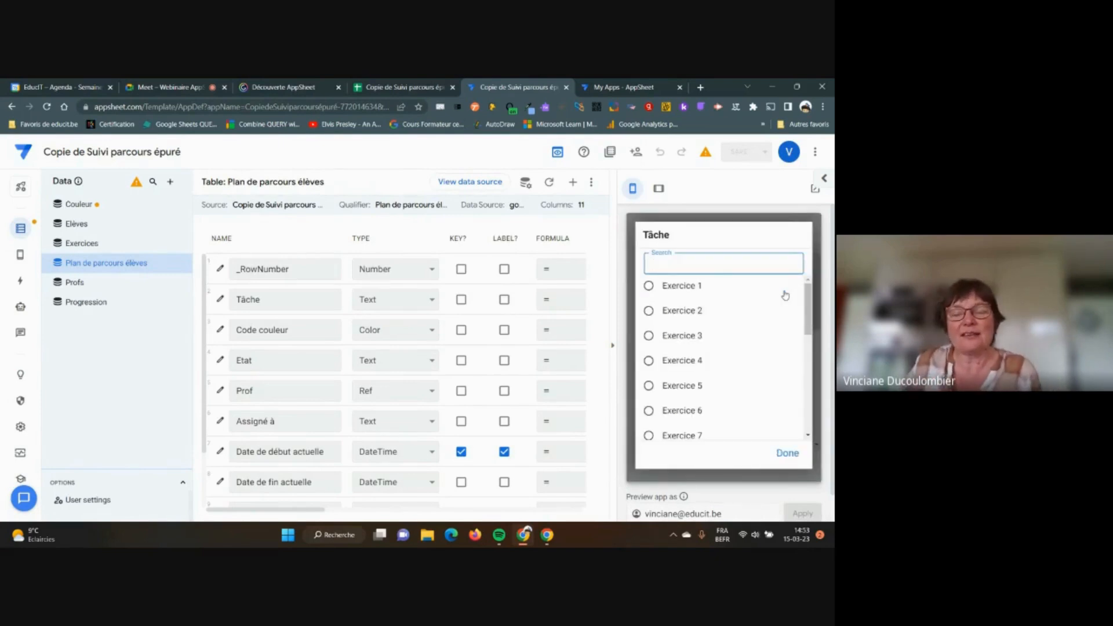
{"action": "scroll", "coordinate": [785, 296], "scroll_direction": "down", "scroll_amount": 5}
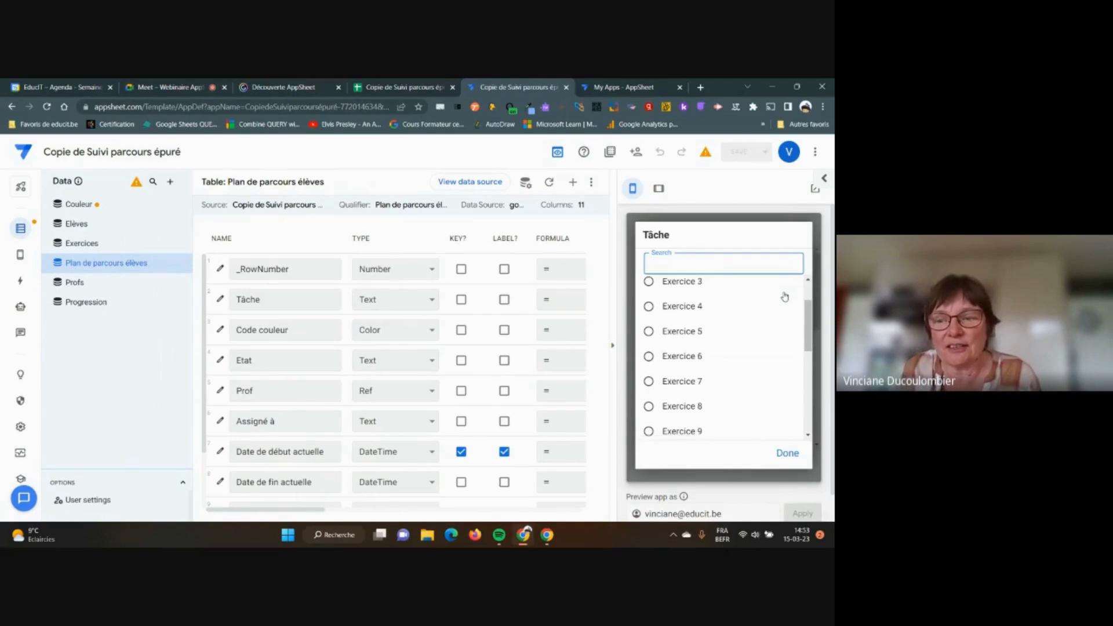
{"action": "scroll", "coordinate": [785, 297], "scroll_direction": "up", "scroll_amount": 3}
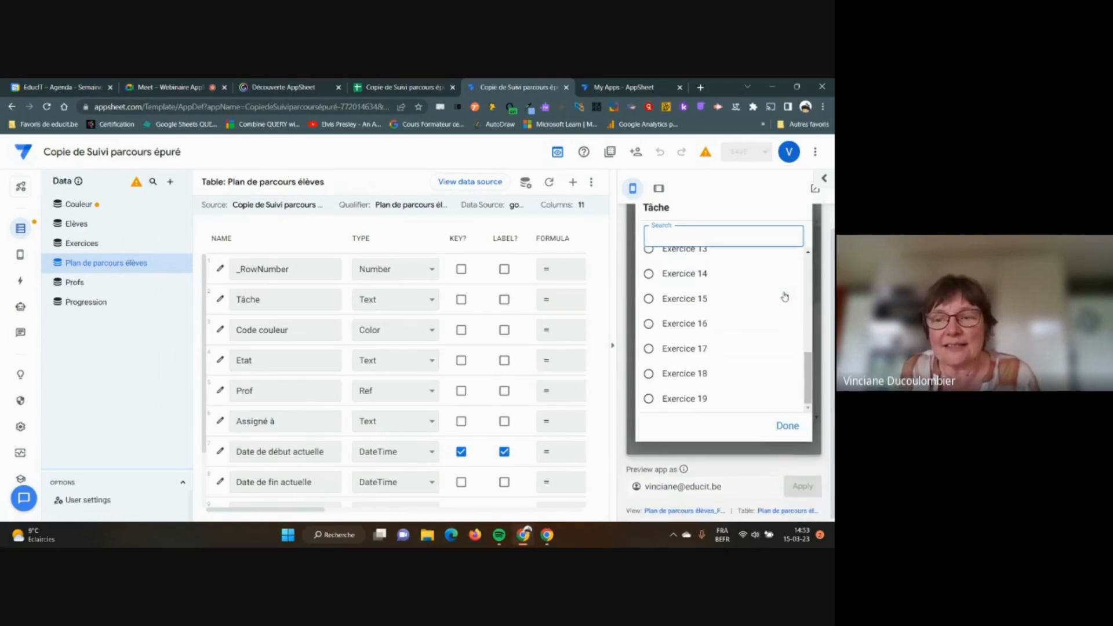
{"action": "scroll", "coordinate": [797, 327], "scroll_direction": "up", "scroll_amount": 3}
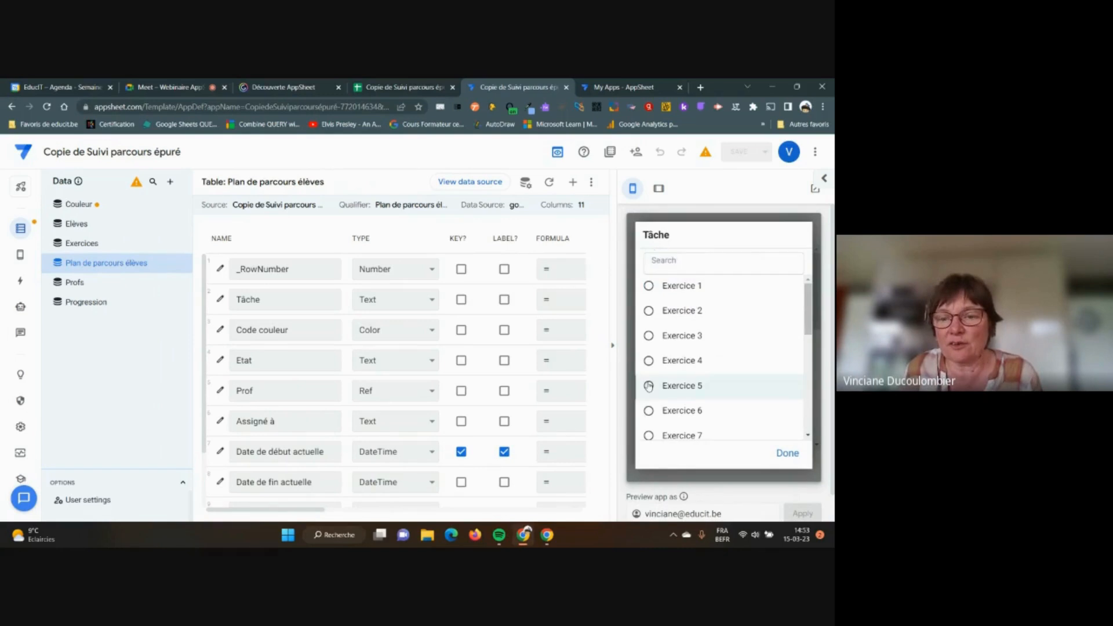
{"action": "left_click", "coordinate": [672, 386]}
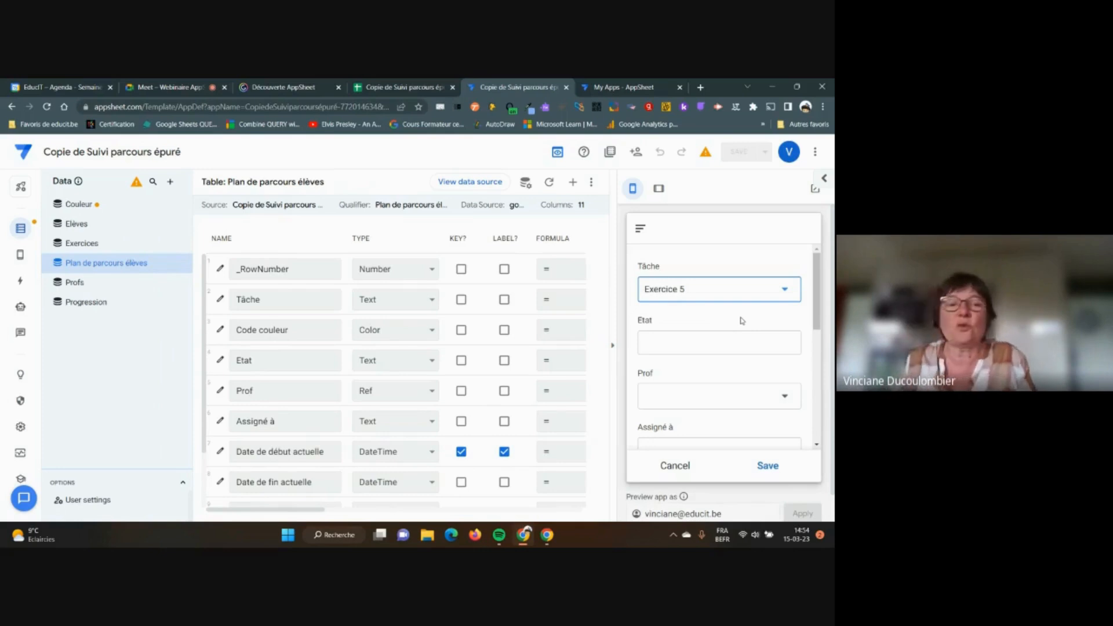
Change the Etat column's type to Enum
{"action": "left_click", "coordinate": [220, 361]}
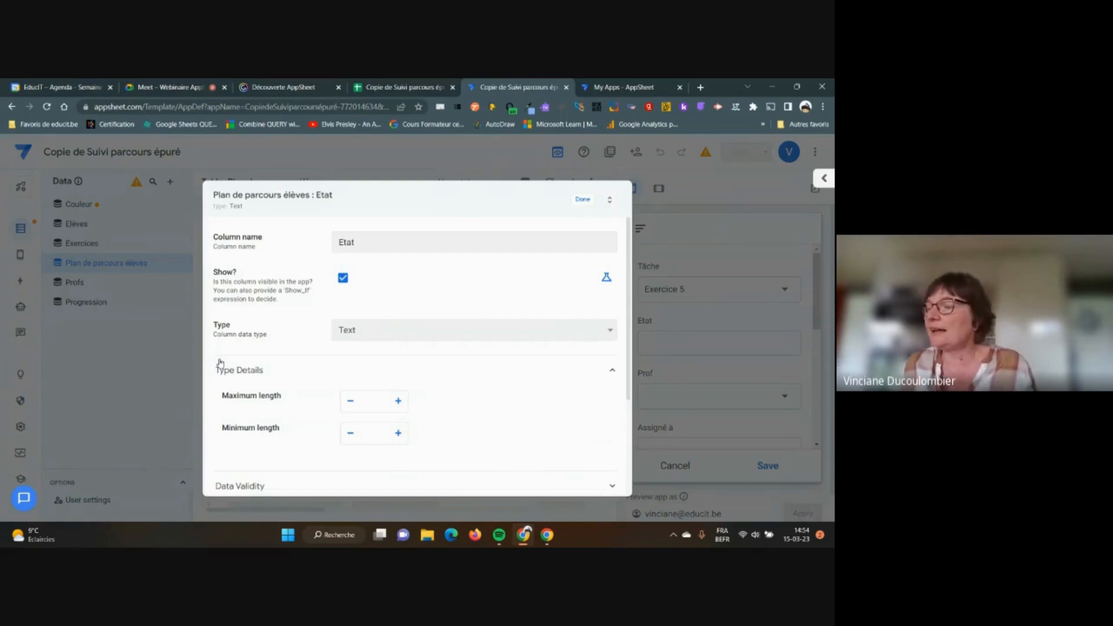
{"action": "left_click", "coordinate": [610, 333]}
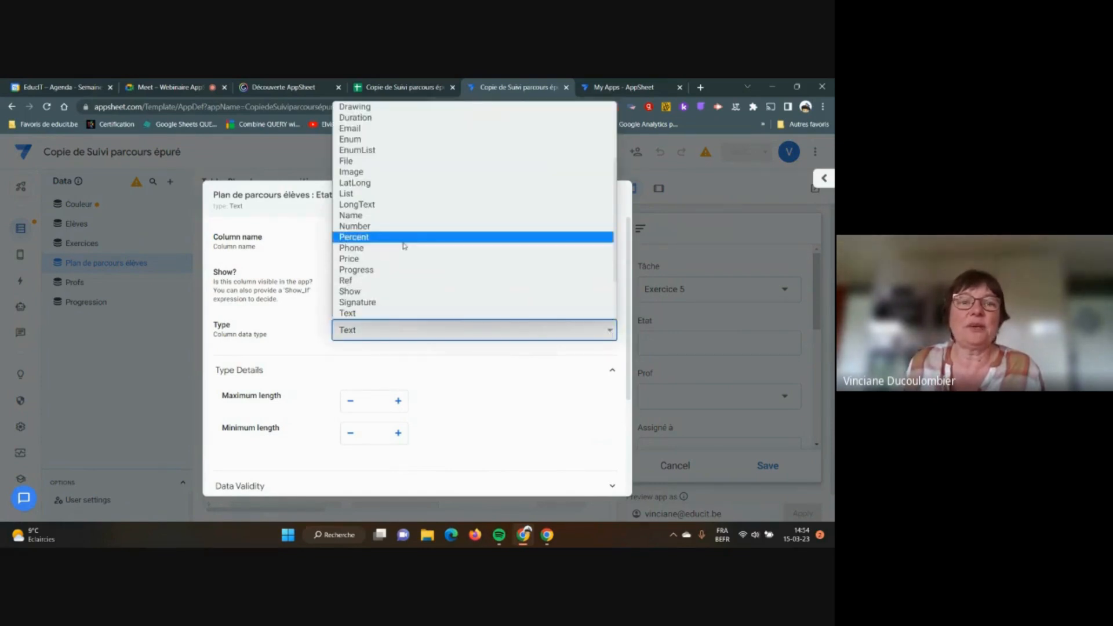
{"action": "left_click", "coordinate": [357, 140]}
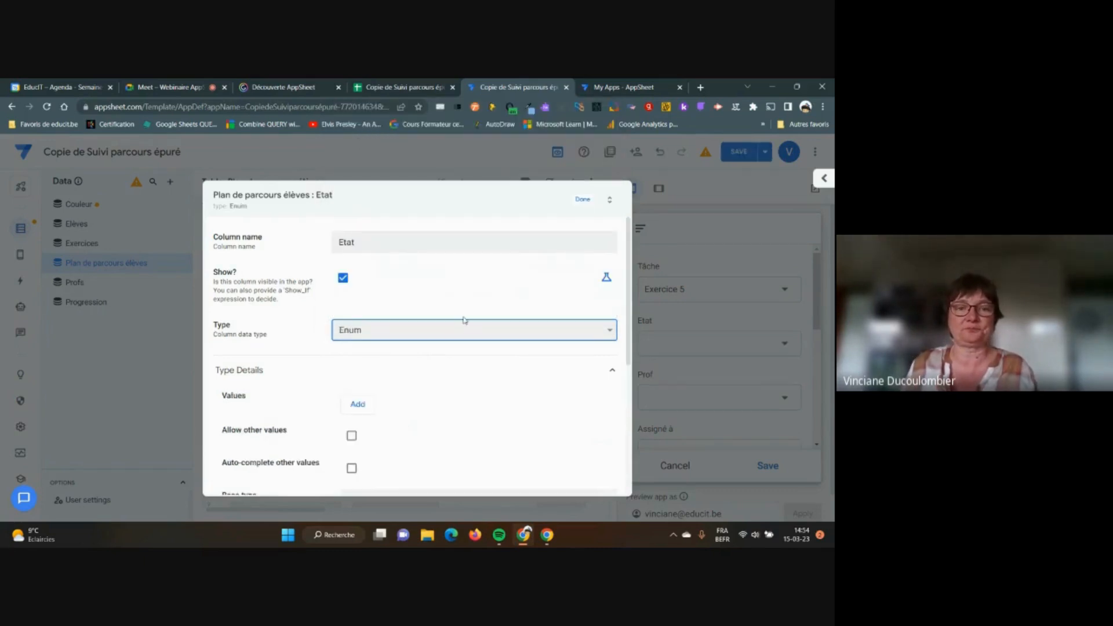
{"action": "scroll", "coordinate": [491, 368], "scroll_direction": "down", "scroll_amount": 1}
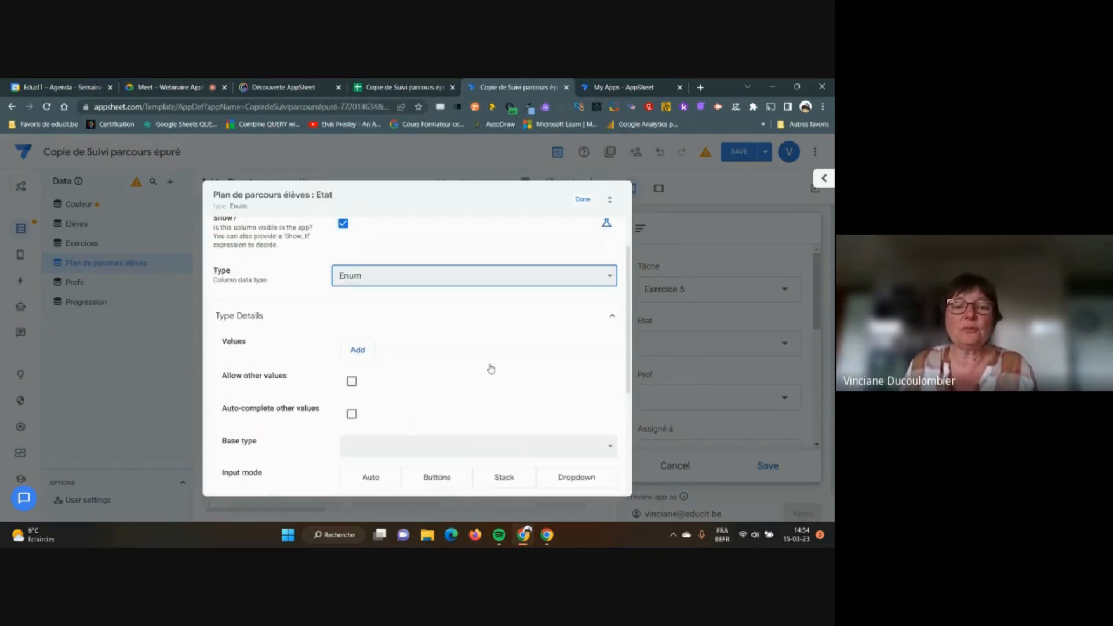
{"action": "scroll", "coordinate": [491, 369], "scroll_direction": "up", "scroll_amount": 1}
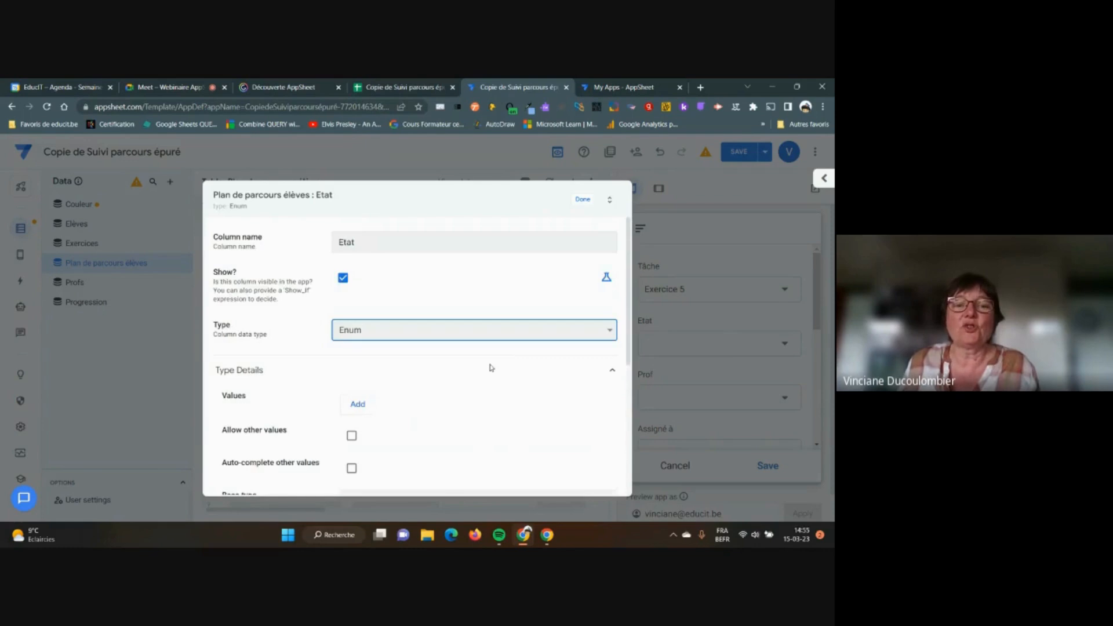
Add En progrès and Non commencé as the first two Etat values
{"action": "left_click", "coordinate": [357, 405]}
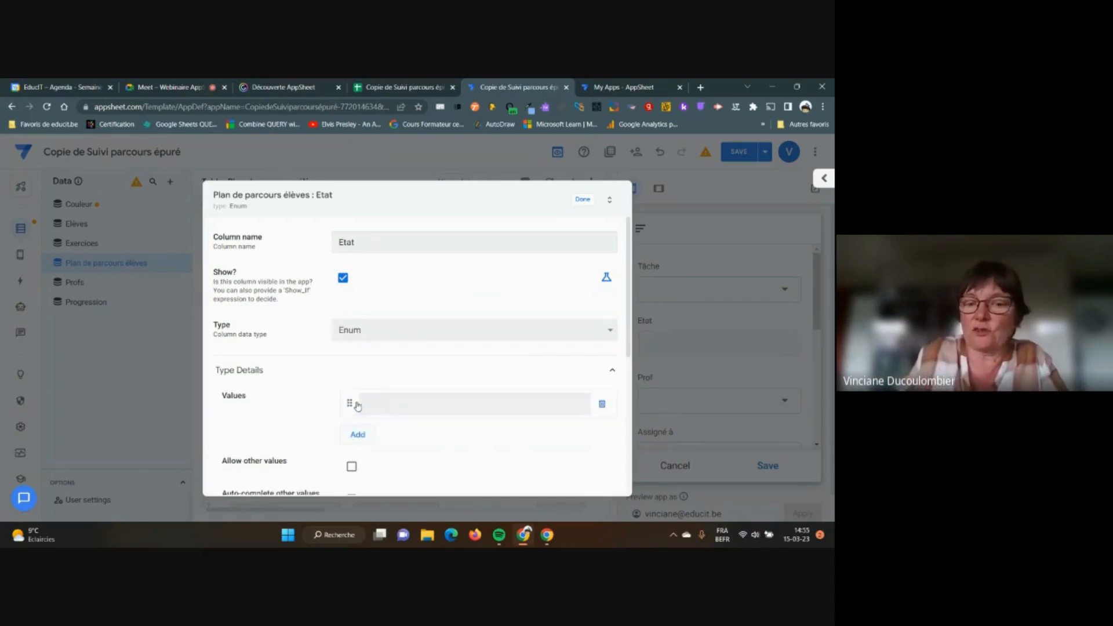
{"action": "left_click", "coordinate": [370, 402]}
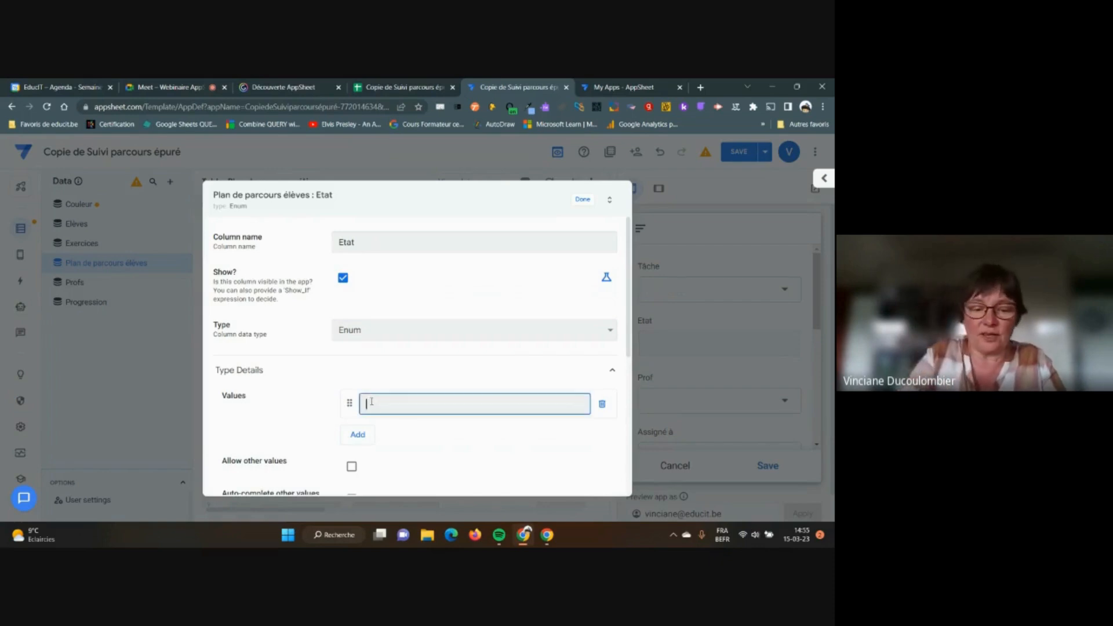
{"action": "type", "text": "En progrès"}
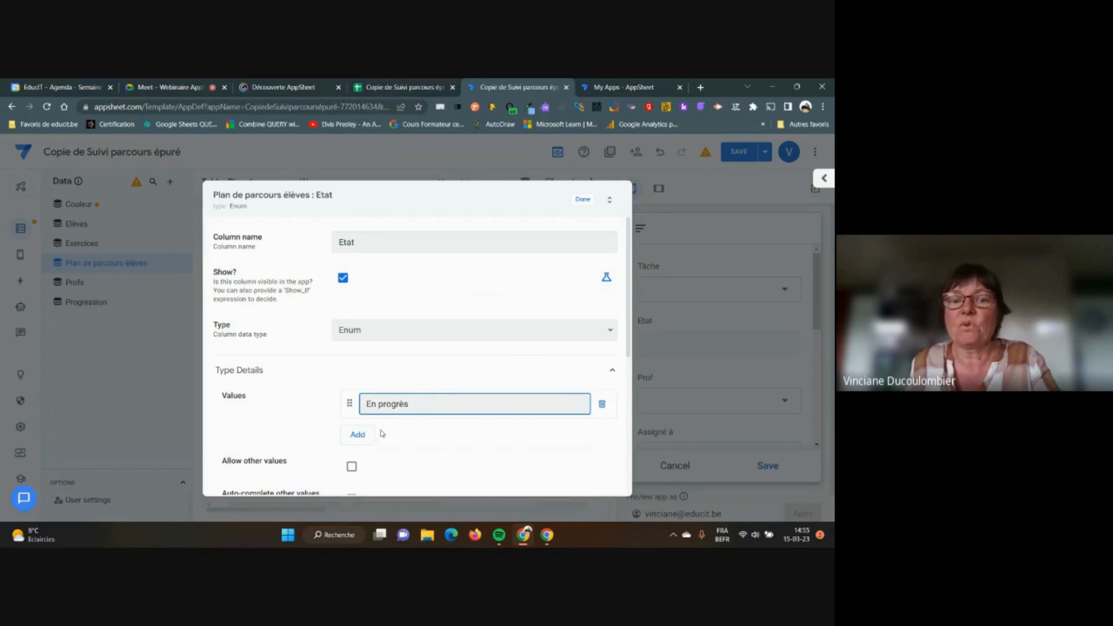
{"action": "left_click", "coordinate": [358, 434]}
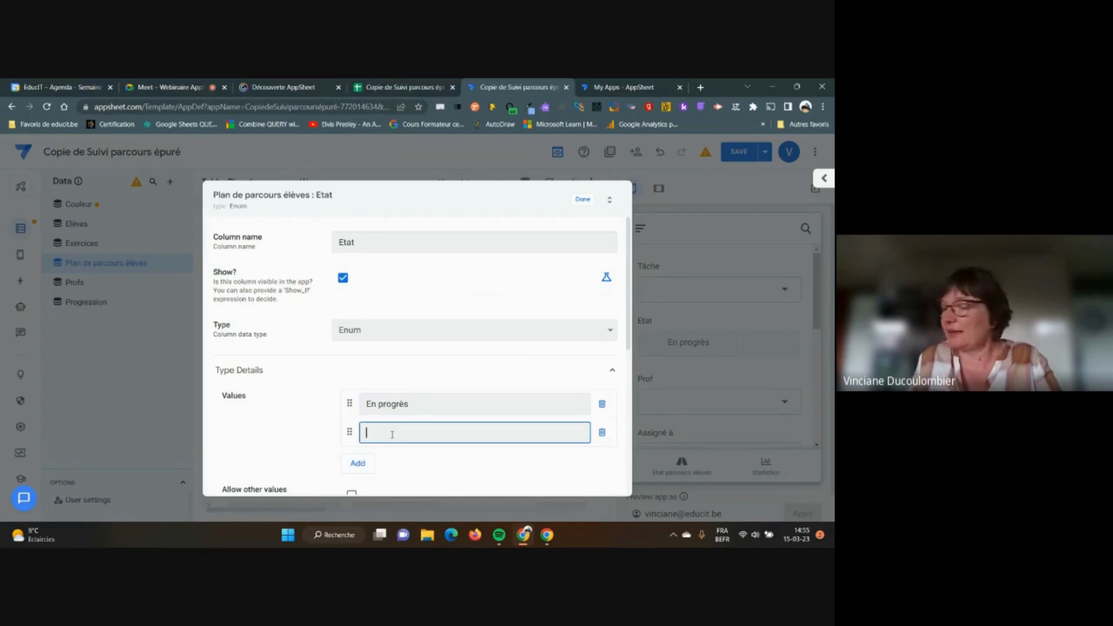
{"action": "type", "text": "Non commencé"}
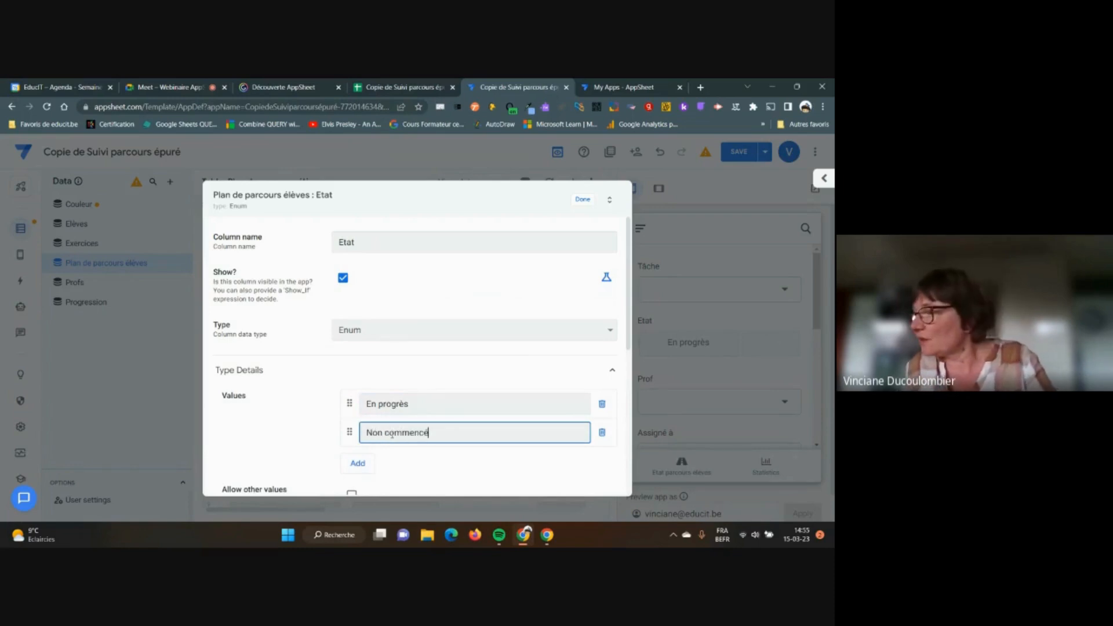
Add Annulé and Terminé as further Etat values, then return to the Google Meet call
{"action": "left_click", "coordinate": [358, 464]}
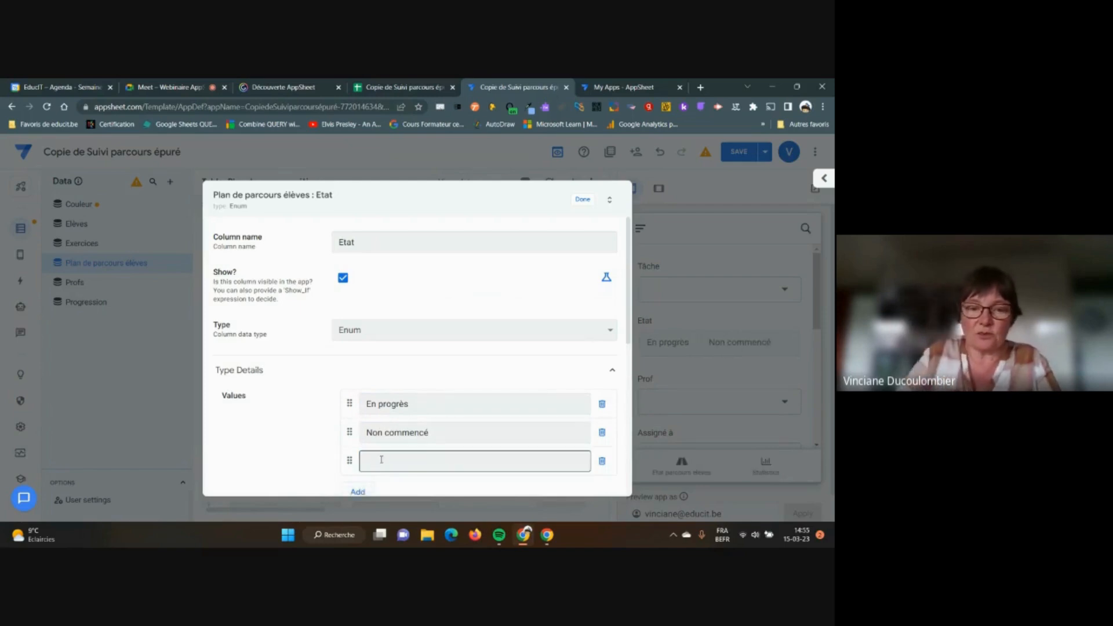
{"action": "left_click", "coordinate": [387, 462]}
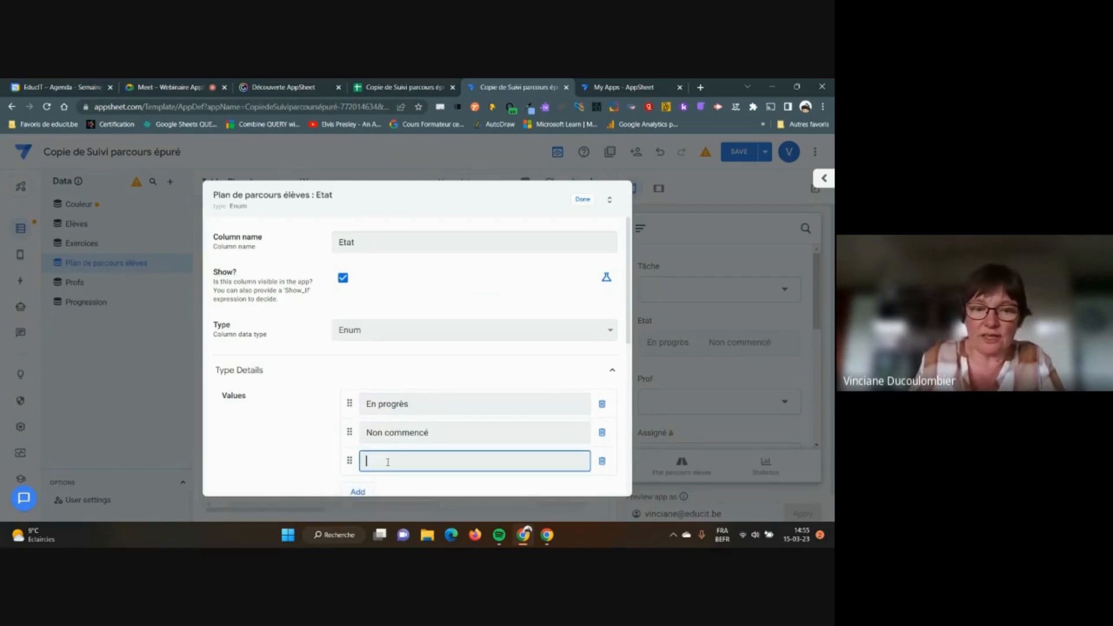
{"action": "type", "text": "Annulé"}
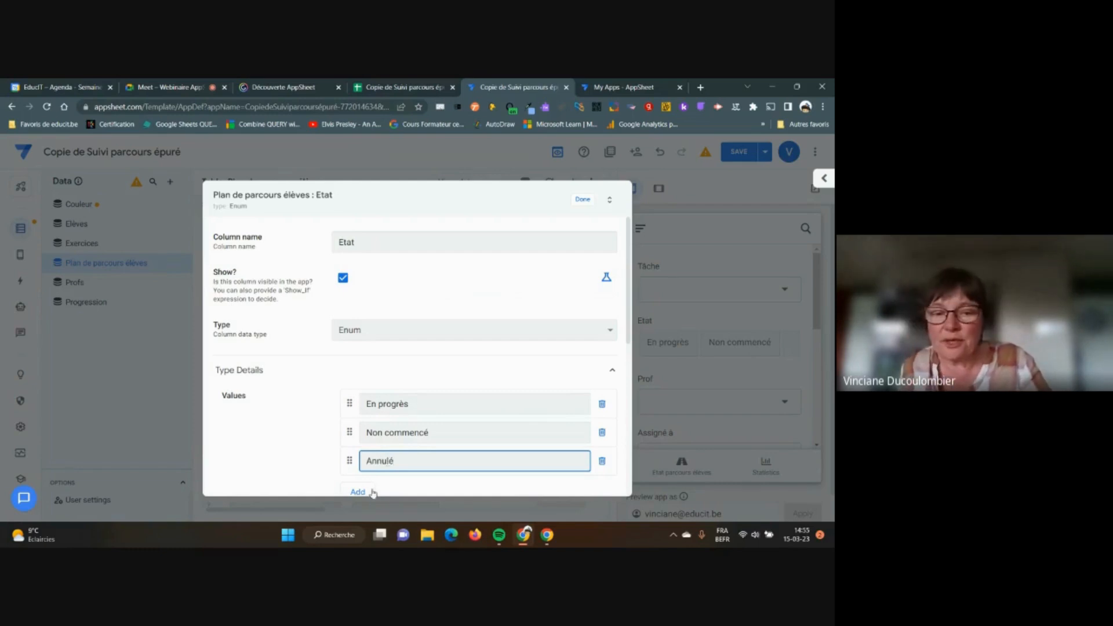
{"action": "scroll", "coordinate": [380, 490], "scroll_direction": "down", "scroll_amount": 1}
{"action": "left_click", "coordinate": [358, 439]}
{"action": "left_click", "coordinate": [408, 432]}
{"action": "type", "text": "Terminé"}
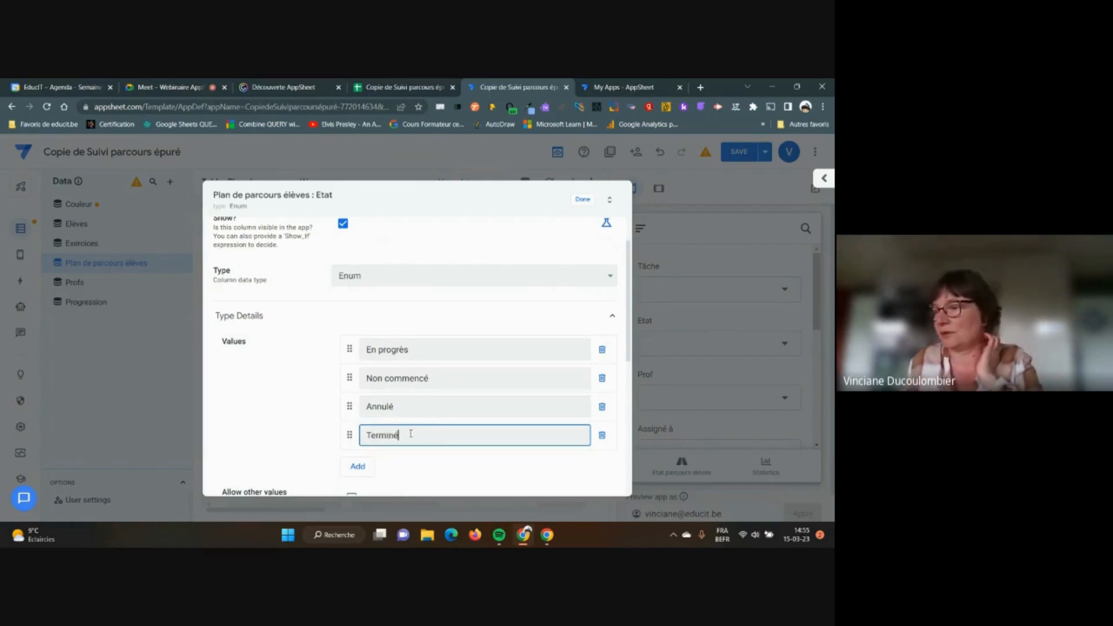
{"action": "scroll", "coordinate": [470, 400], "scroll_direction": "down", "scroll_amount": 1}
{"action": "scroll", "coordinate": [472, 398], "scroll_direction": "up", "scroll_amount": 1}
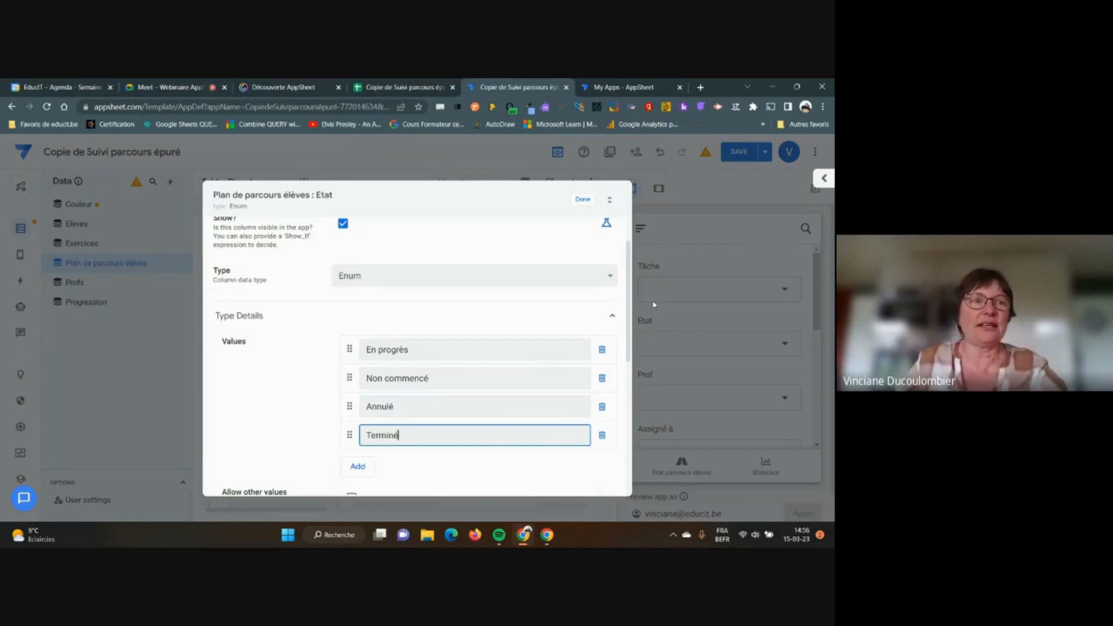
{"action": "left_click", "coordinate": [166, 88]}
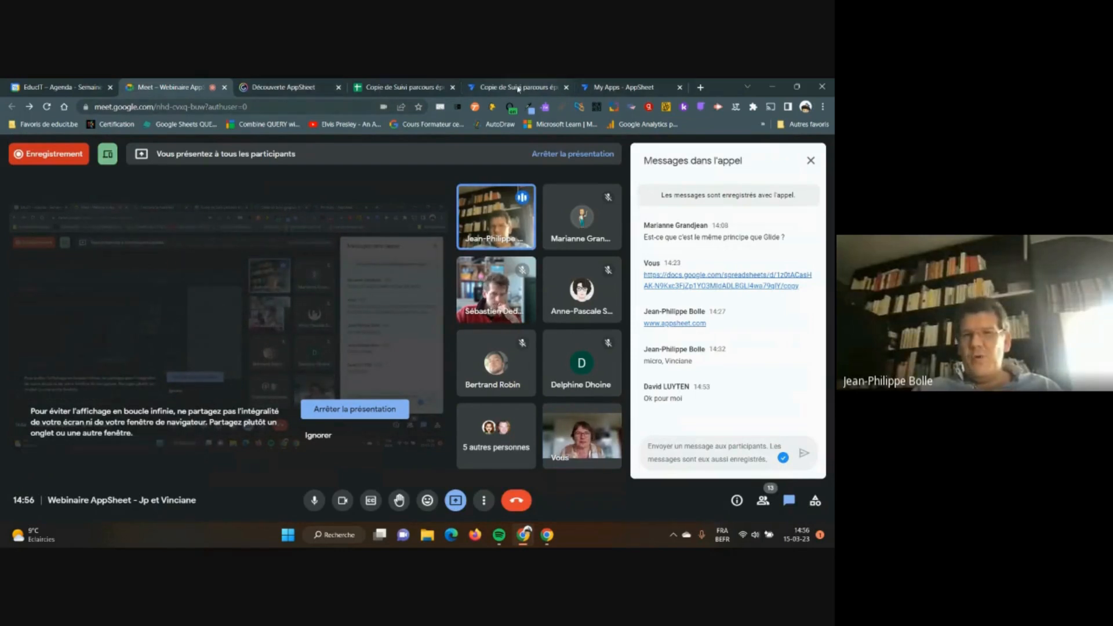
Switch from Google Meet back to the AppSheet editor tab
{"action": "left_click", "coordinate": [518, 88]}
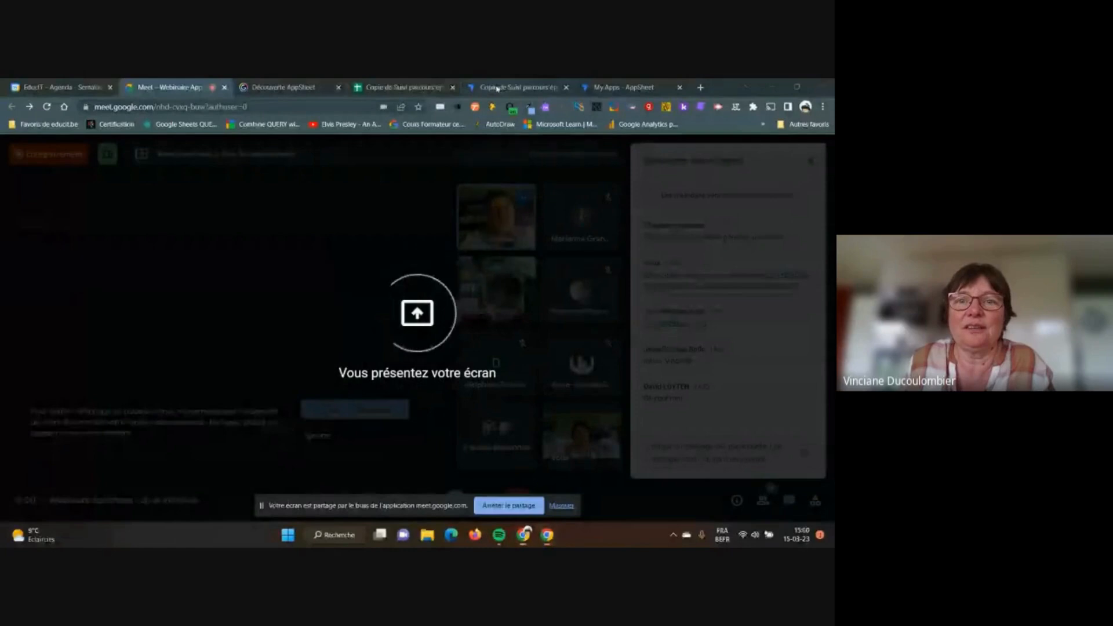
{"action": "left_click", "coordinate": [497, 87]}
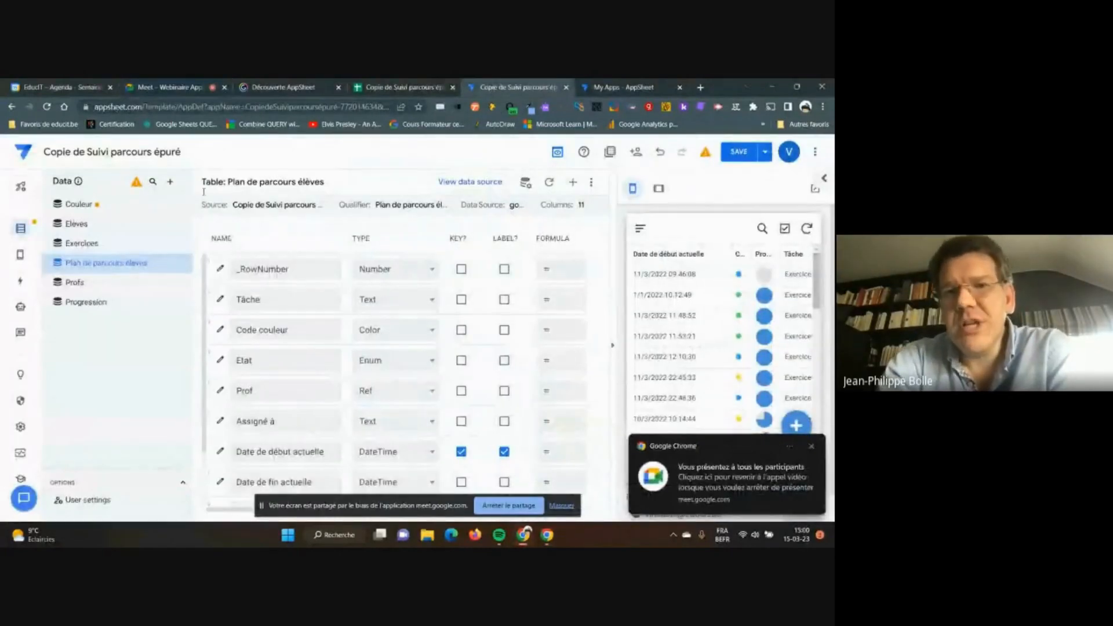
Go through Settings and Theme & Brand to the Views editor showing Etat parcours élèves
{"action": "mouse_move", "coordinate": [19, 258]}
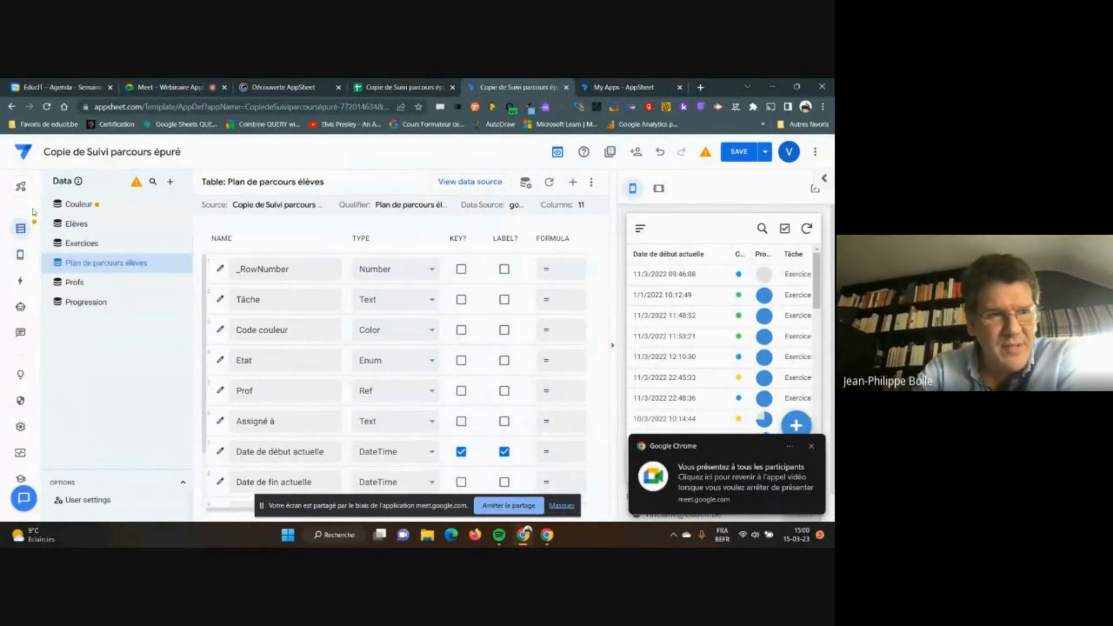
{"action": "left_click", "coordinate": [20, 427]}
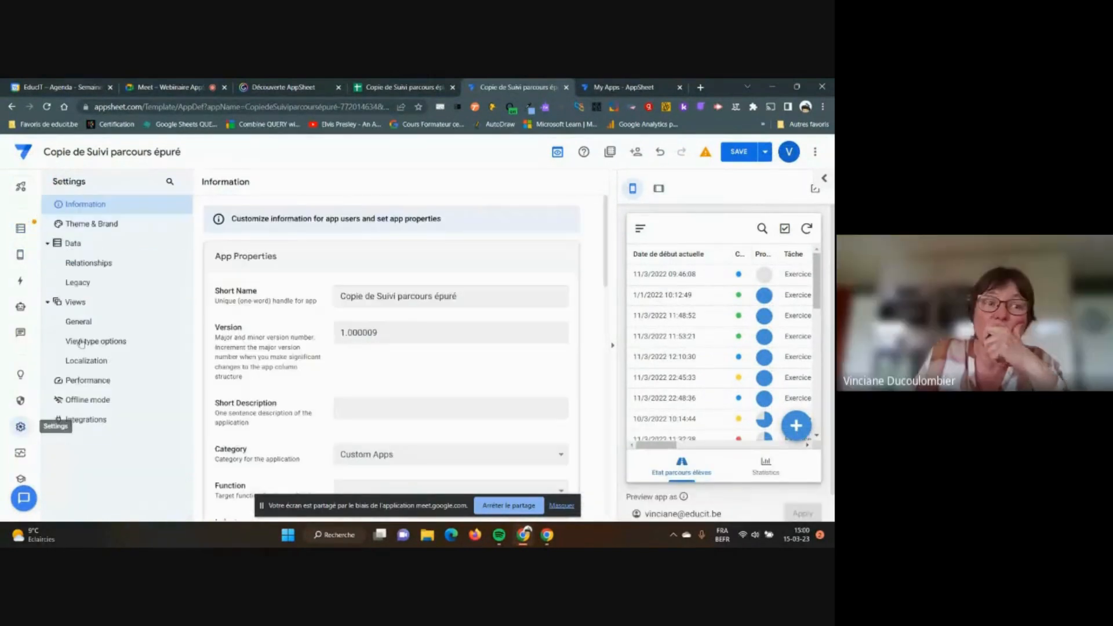
{"action": "left_click", "coordinate": [90, 230]}
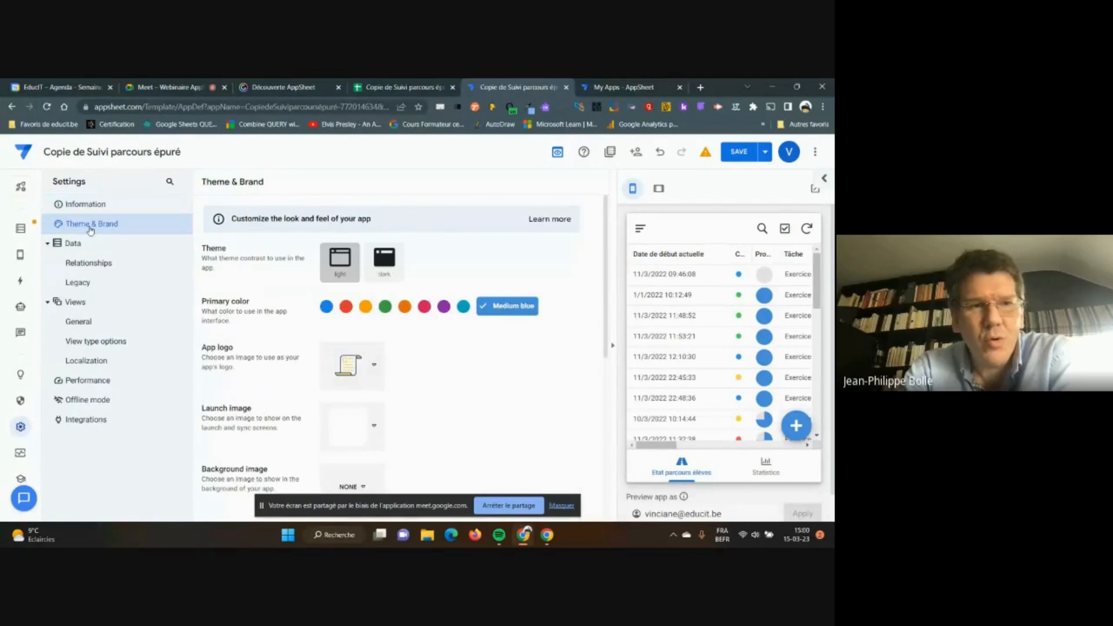
{"action": "mouse_move", "coordinate": [20, 255]}
{"action": "left_click", "coordinate": [65, 255]}
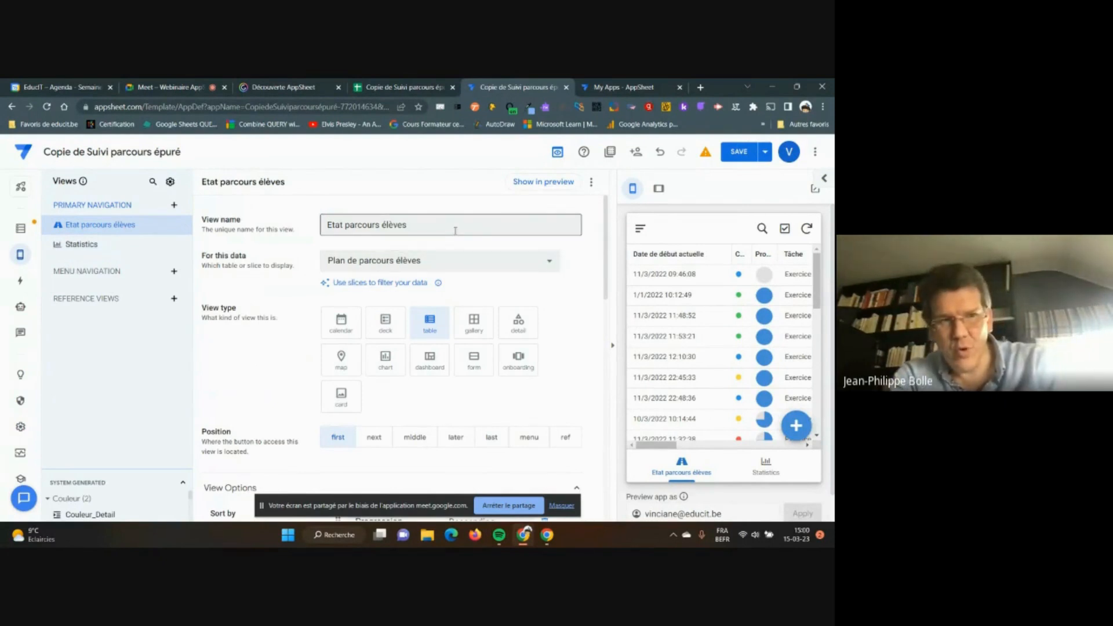
Drag the System Generated divider upward to list each table's detail, form and inline views
{"action": "scroll", "coordinate": [468, 245], "scroll_direction": "down", "scroll_amount": 1}
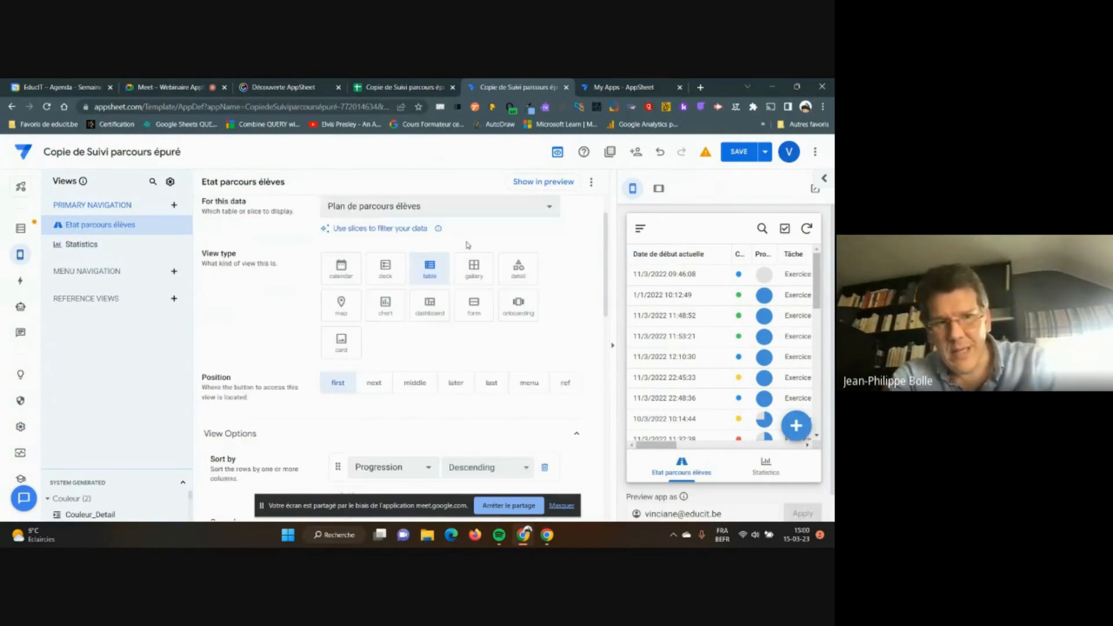
{"action": "scroll", "coordinate": [468, 246], "scroll_direction": "up", "scroll_amount": 1}
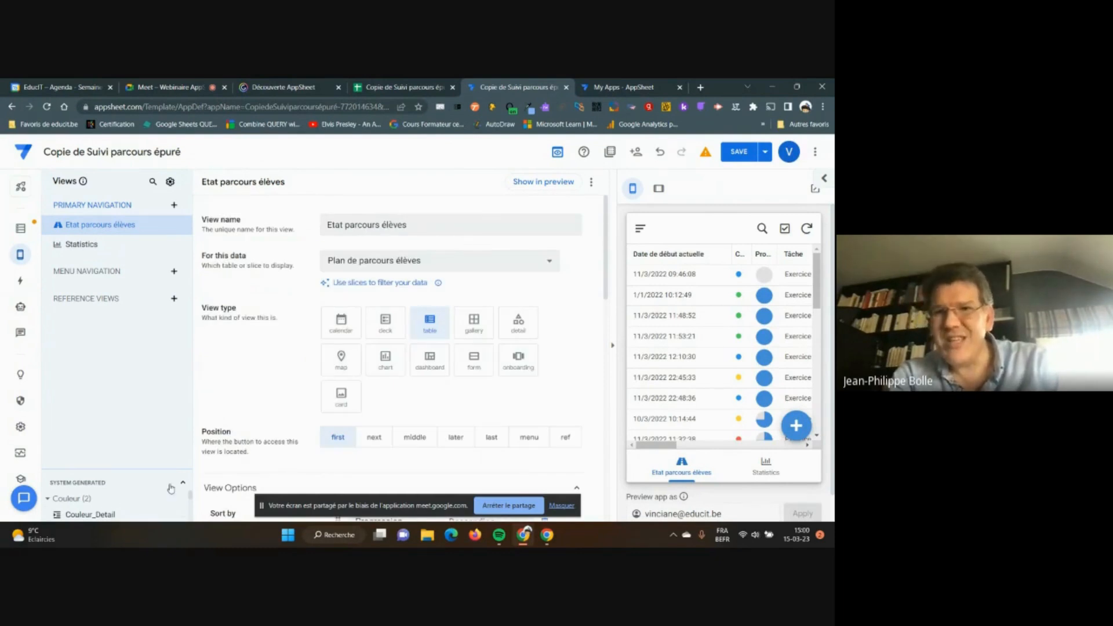
{"action": "left_click_drag", "start_coordinate": [189, 498], "coordinate": [189, 513]}
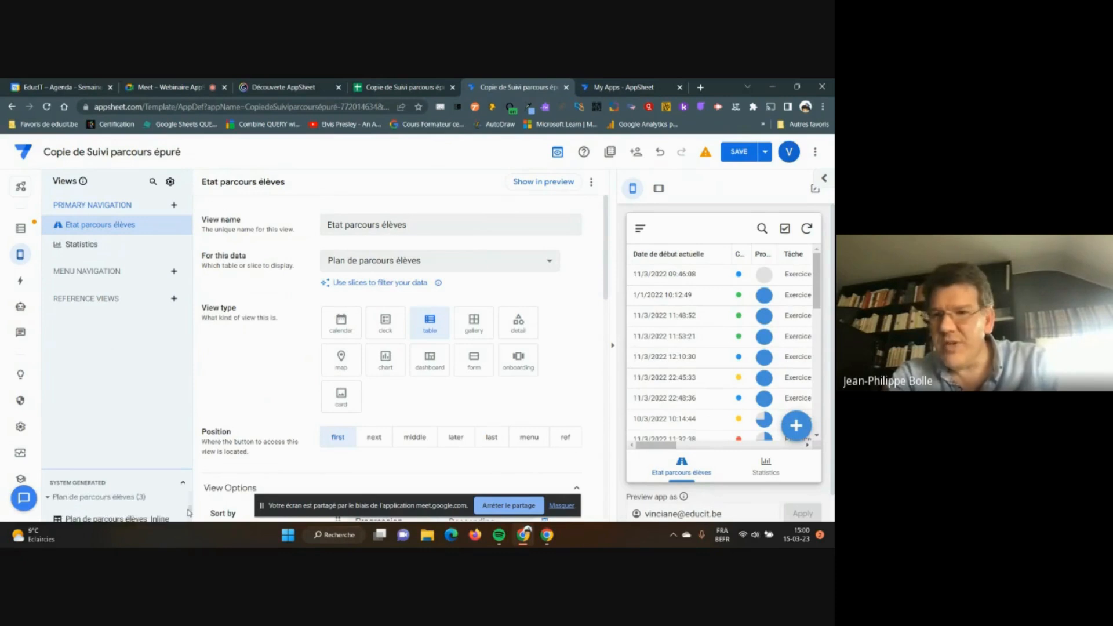
{"action": "left_click_drag", "start_coordinate": [176, 470], "coordinate": [177, 305]}
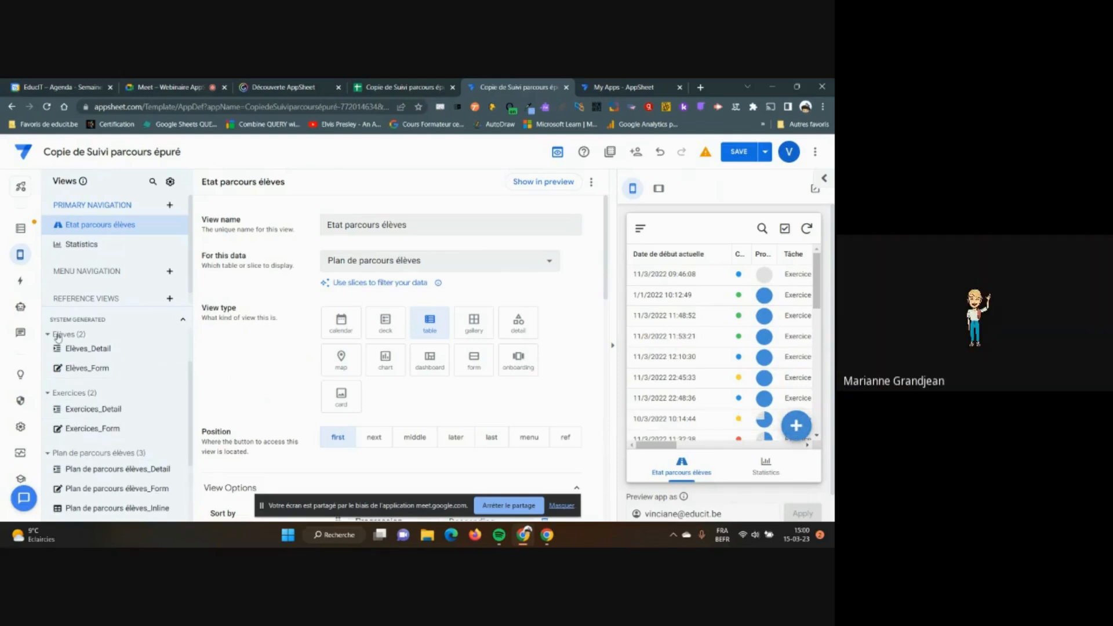
{"action": "mouse_move", "coordinate": [22, 257]}
{"action": "left_click_drag", "start_coordinate": [144, 304], "coordinate": [146, 474]}
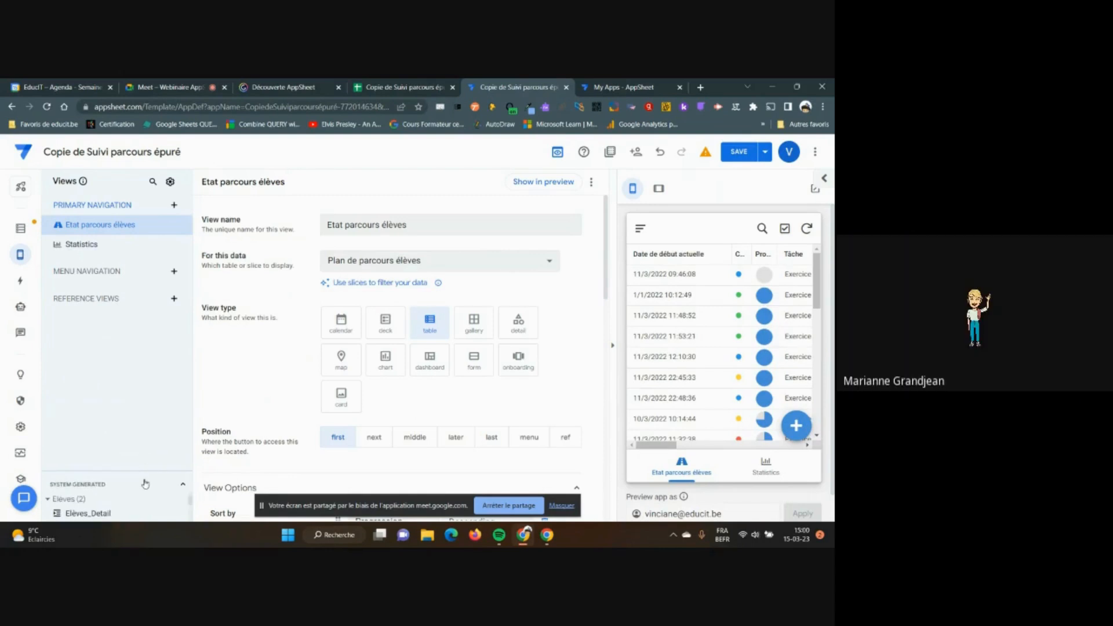
{"action": "left_click_drag", "start_coordinate": [143, 472], "coordinate": [148, 317]}
{"action": "scroll", "coordinate": [152, 386], "scroll_direction": "down", "scroll_amount": 2}
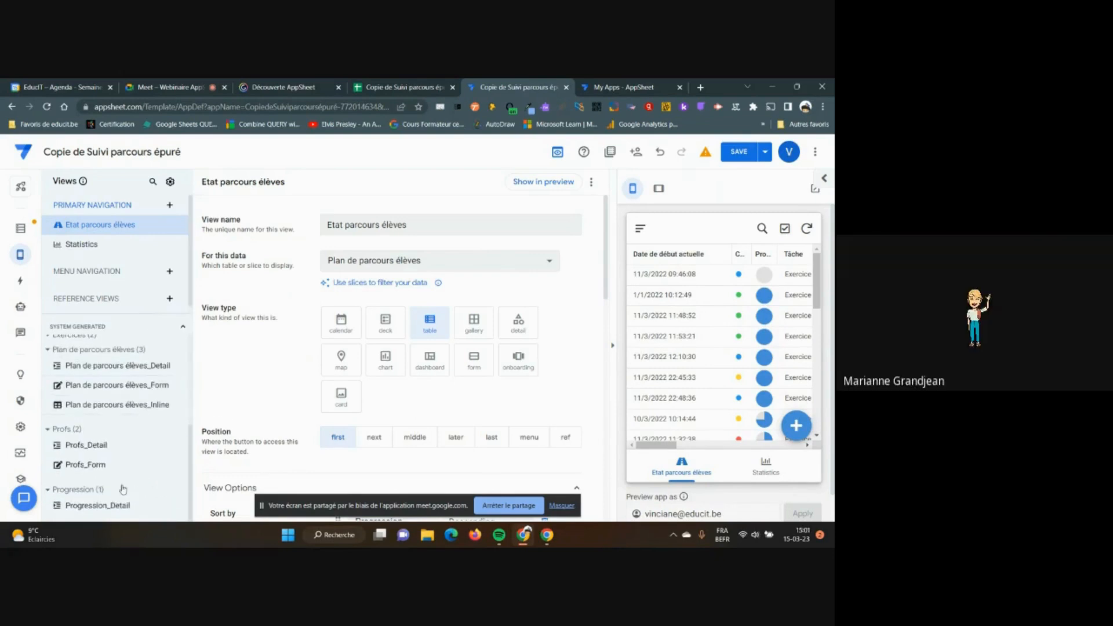
{"action": "scroll", "coordinate": [125, 484], "scroll_direction": "up", "scroll_amount": 1}
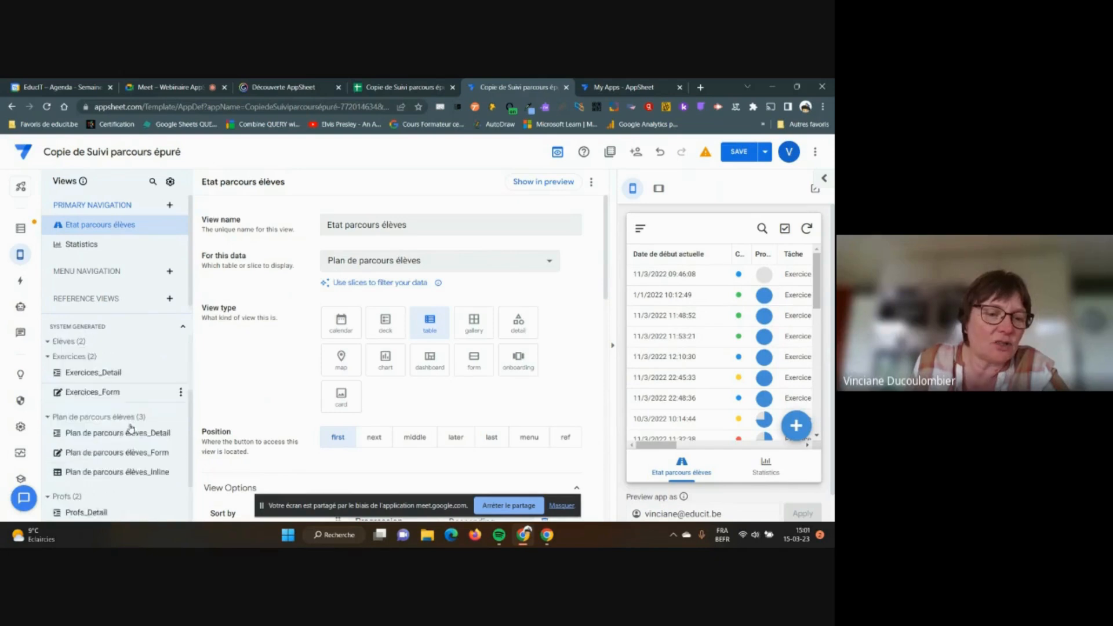
{"action": "scroll", "coordinate": [130, 429], "scroll_direction": "down", "scroll_amount": 1}
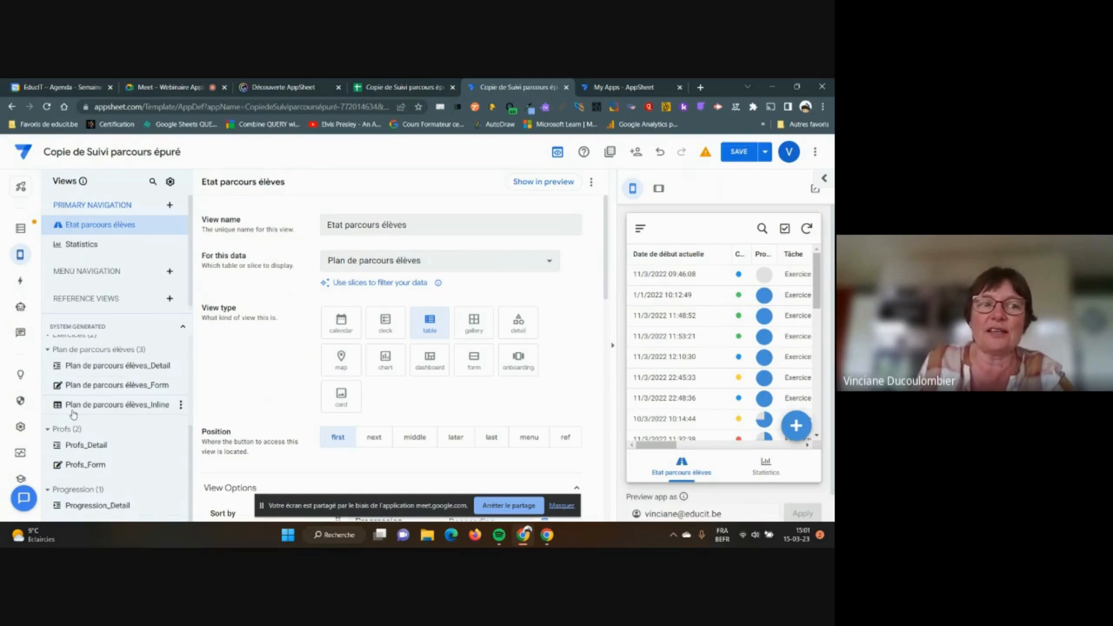
Collapse the System Generated views list back down in the Views panel
{"action": "left_click_drag", "start_coordinate": [143, 313], "coordinate": [145, 454]}
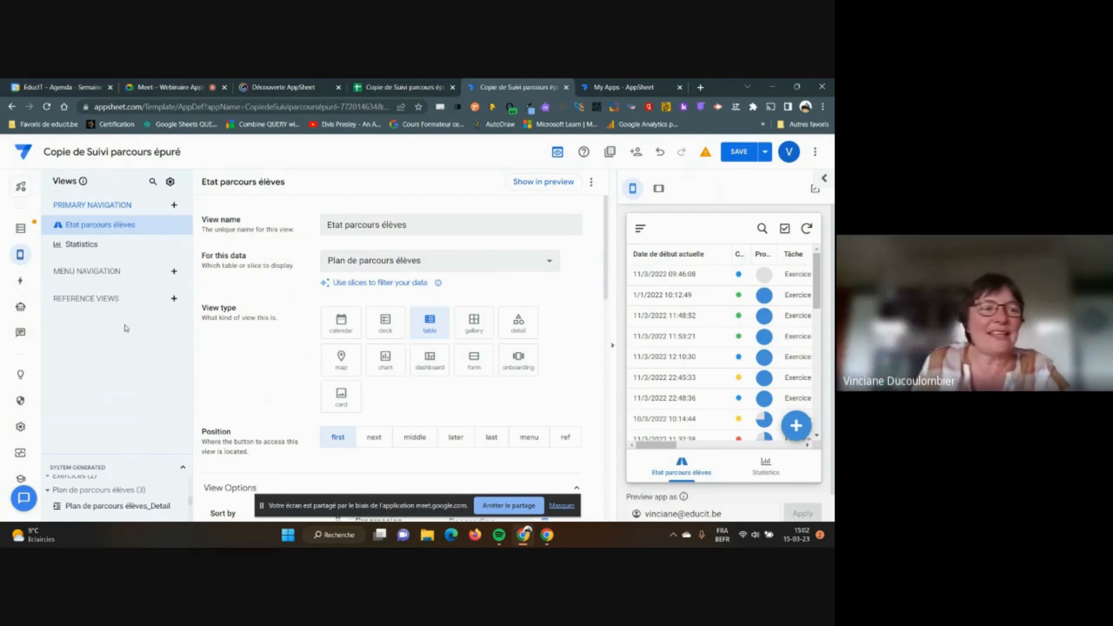
Open the Prof column's settings from the Plan de parcours élèves column list
{"action": "left_click", "coordinate": [20, 230]}
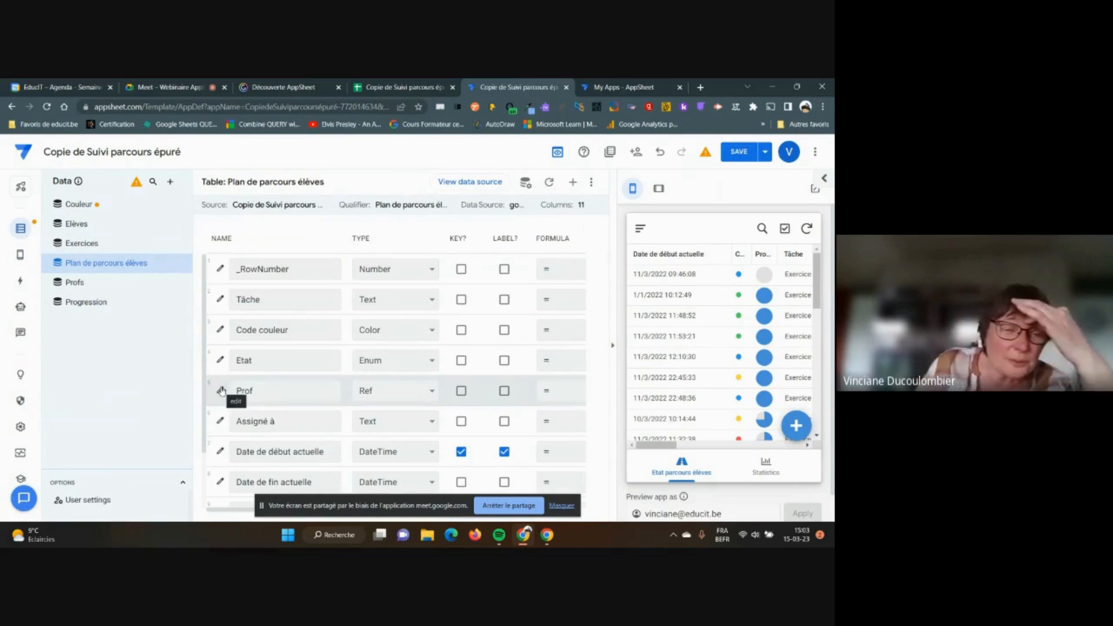
{"action": "left_click", "coordinate": [250, 390]}
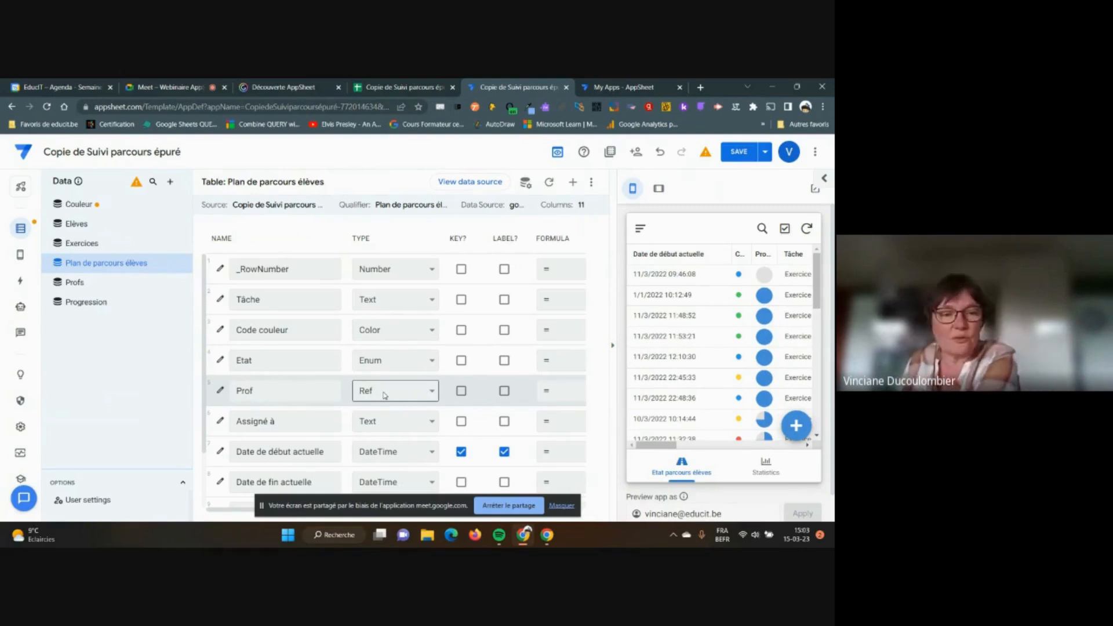
{"action": "left_click", "coordinate": [221, 392]}
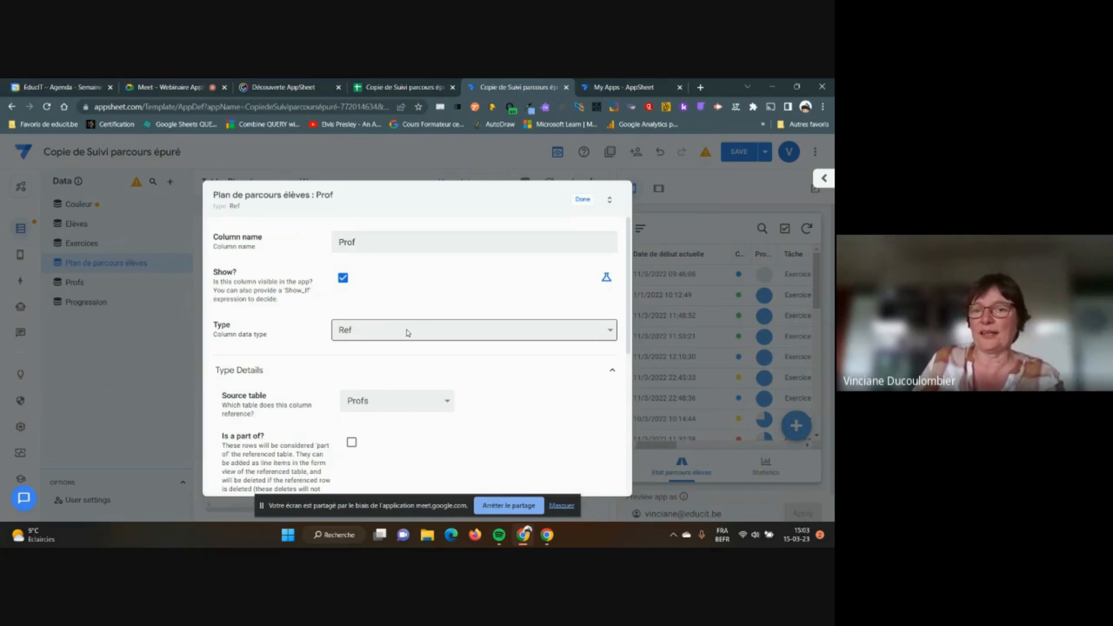
Make Prof a Ref column with Profs as source table, then save the app
{"action": "left_click", "coordinate": [613, 336]}
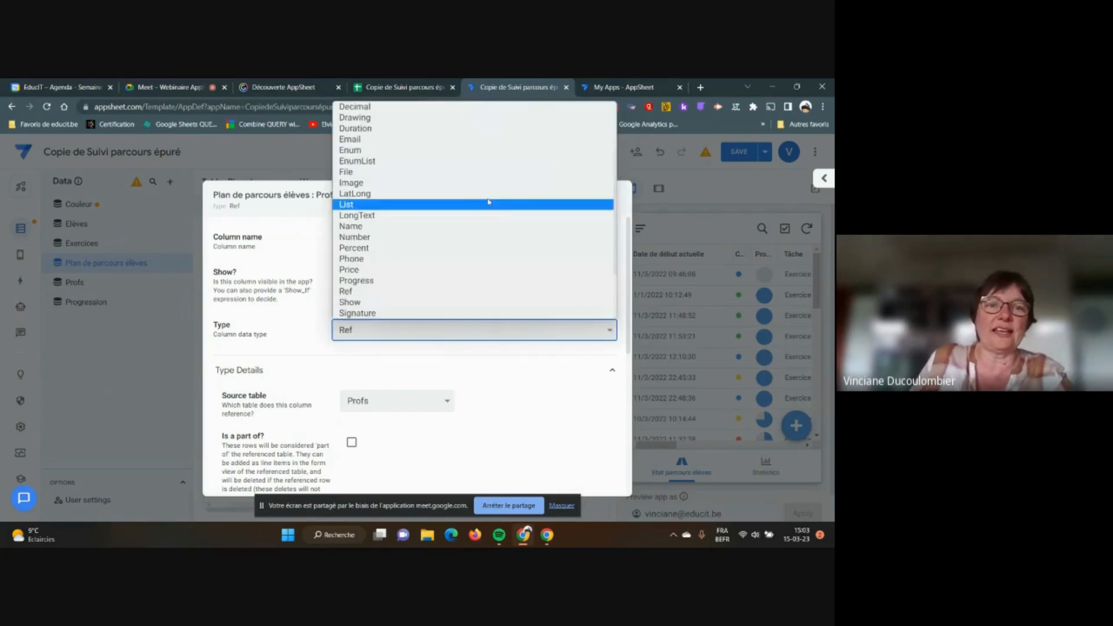
{"action": "scroll", "coordinate": [475, 265], "scroll_direction": "down", "scroll_amount": 3}
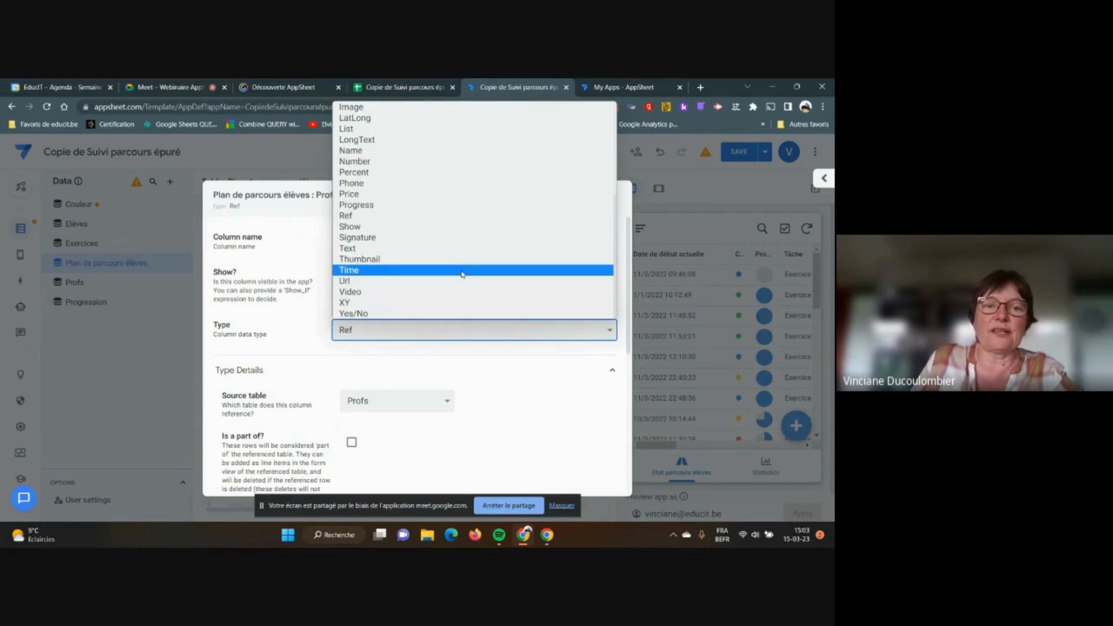
{"action": "left_click", "coordinate": [462, 256]}
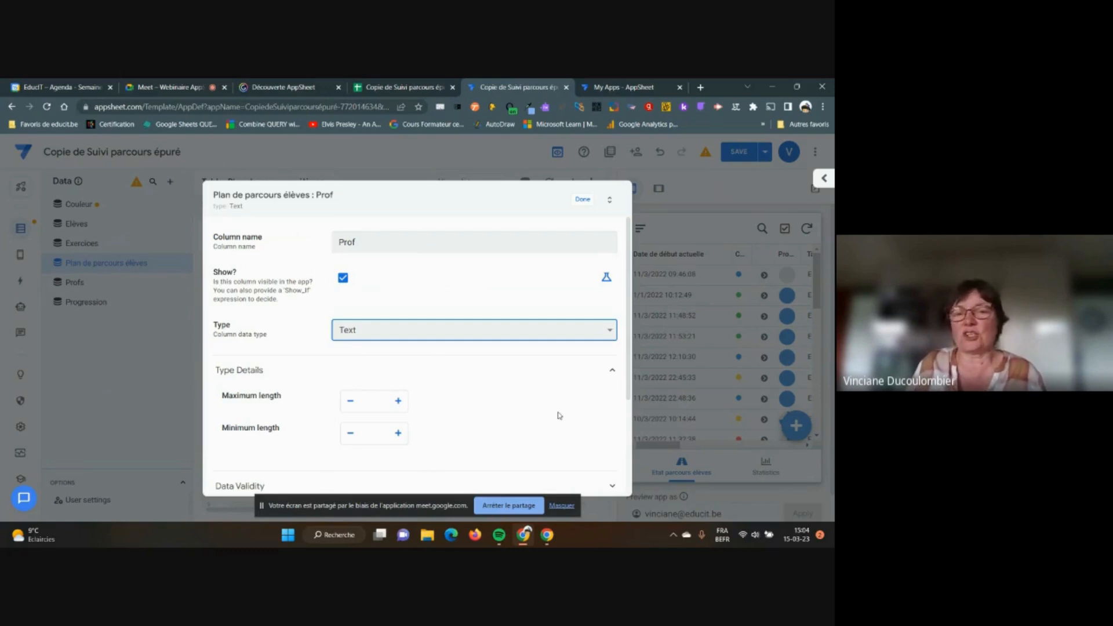
{"action": "left_click", "coordinate": [611, 331]}
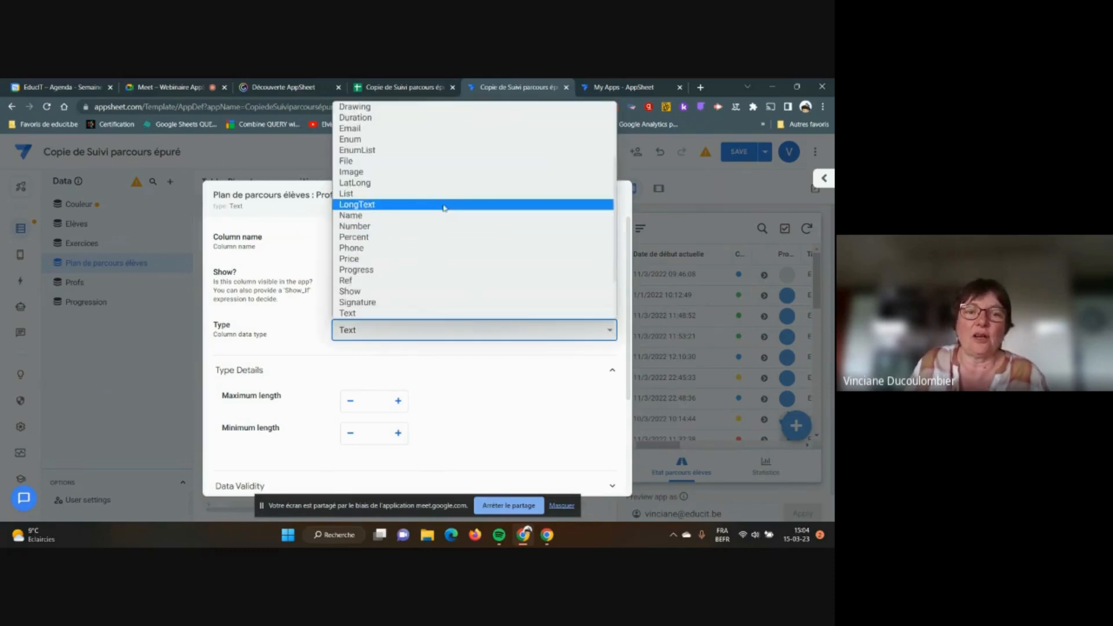
{"action": "left_click", "coordinate": [362, 281]}
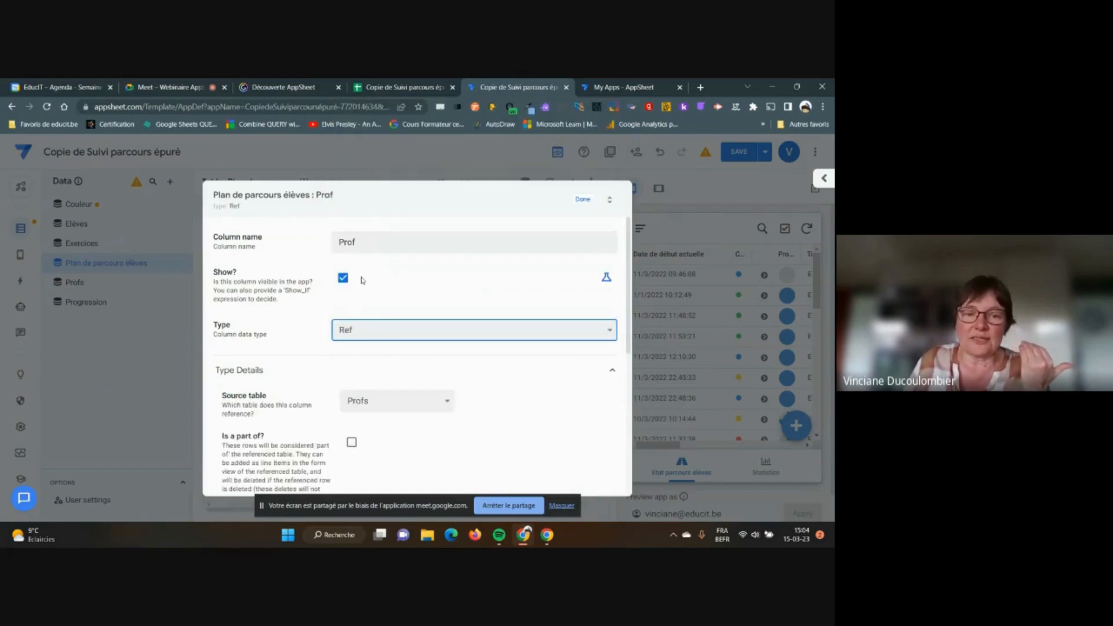
{"action": "left_click", "coordinate": [446, 403]}
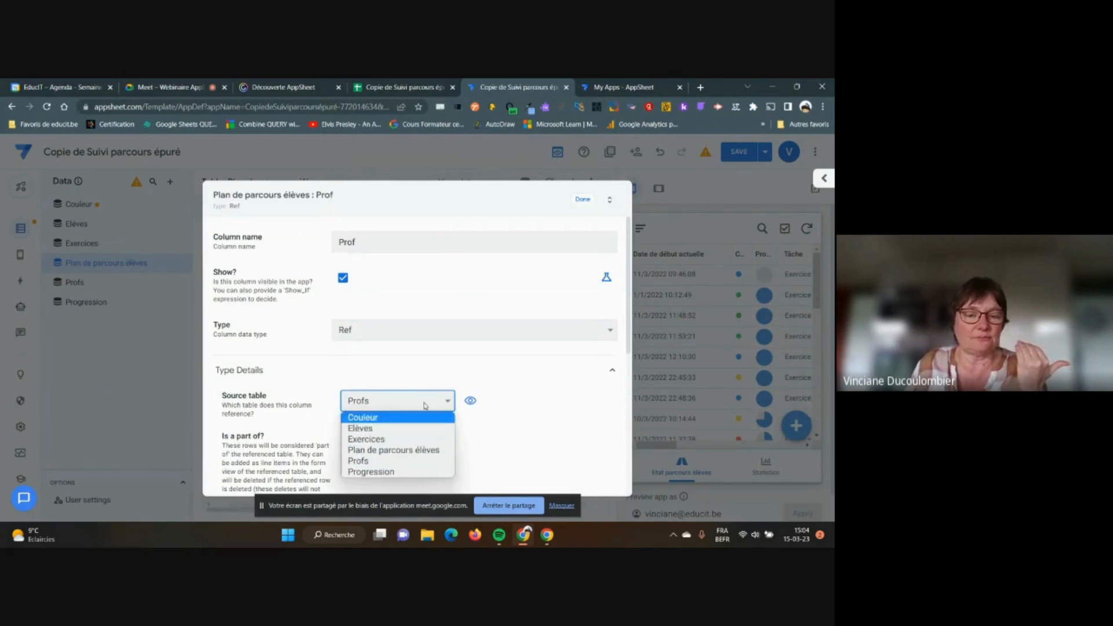
{"action": "left_click", "coordinate": [408, 465]}
{"action": "scroll", "coordinate": [553, 403], "scroll_direction": "down", "scroll_amount": 1}
{"action": "scroll", "coordinate": [554, 404], "scroll_direction": "up", "scroll_amount": 1}
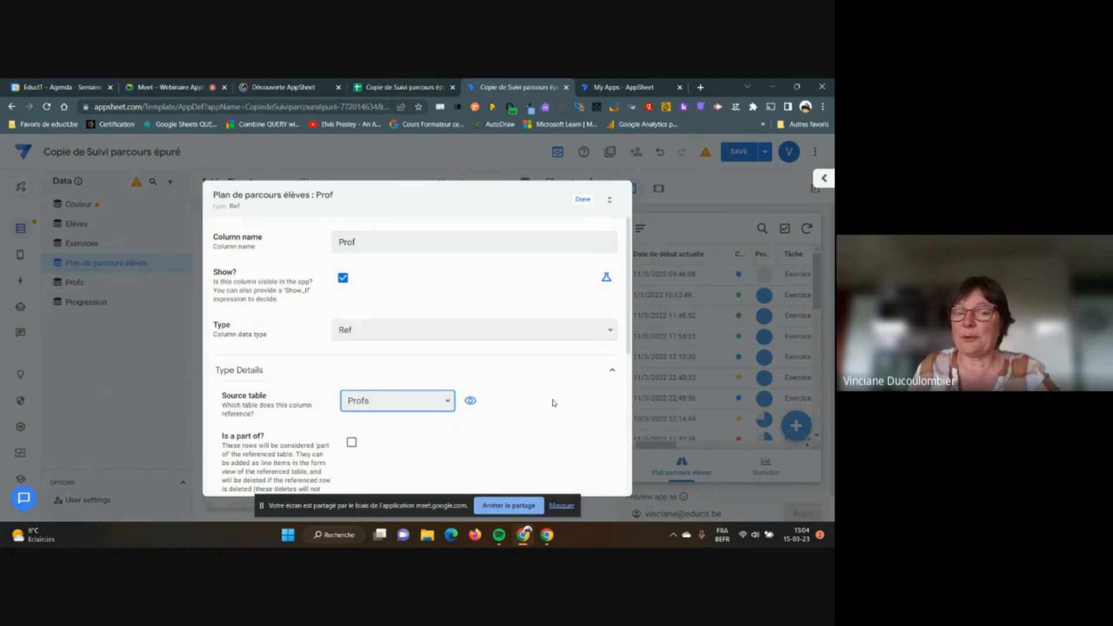
{"action": "left_click", "coordinate": [583, 199]}
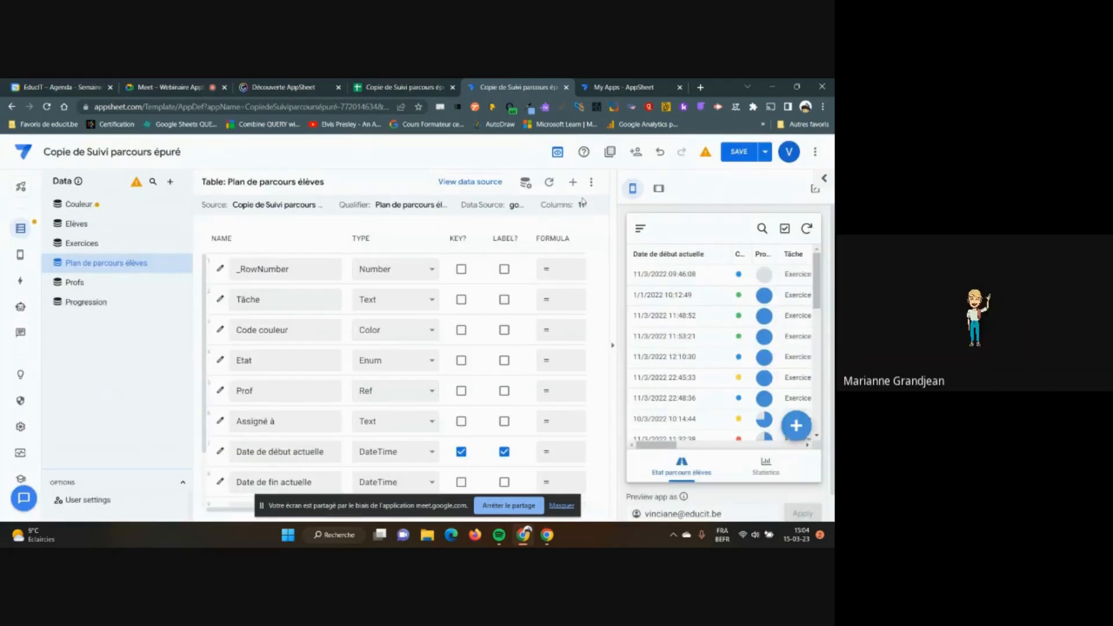
{"action": "left_click", "coordinate": [735, 152]}
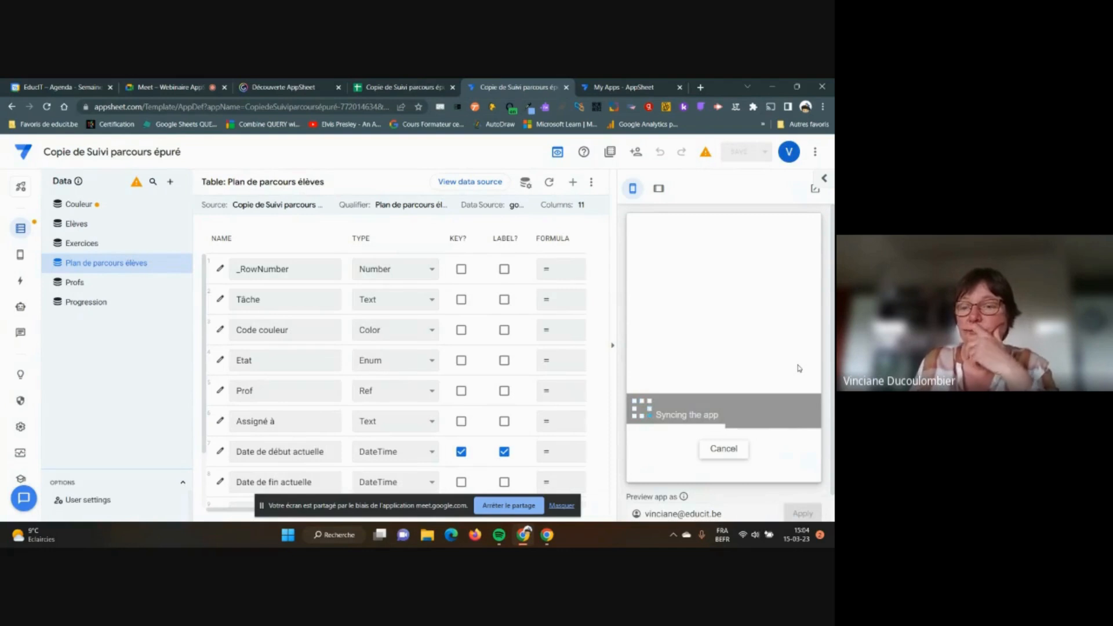
Start a new preview entry and browse the Prof teacher choices without picking one
{"action": "left_click", "coordinate": [799, 425]}
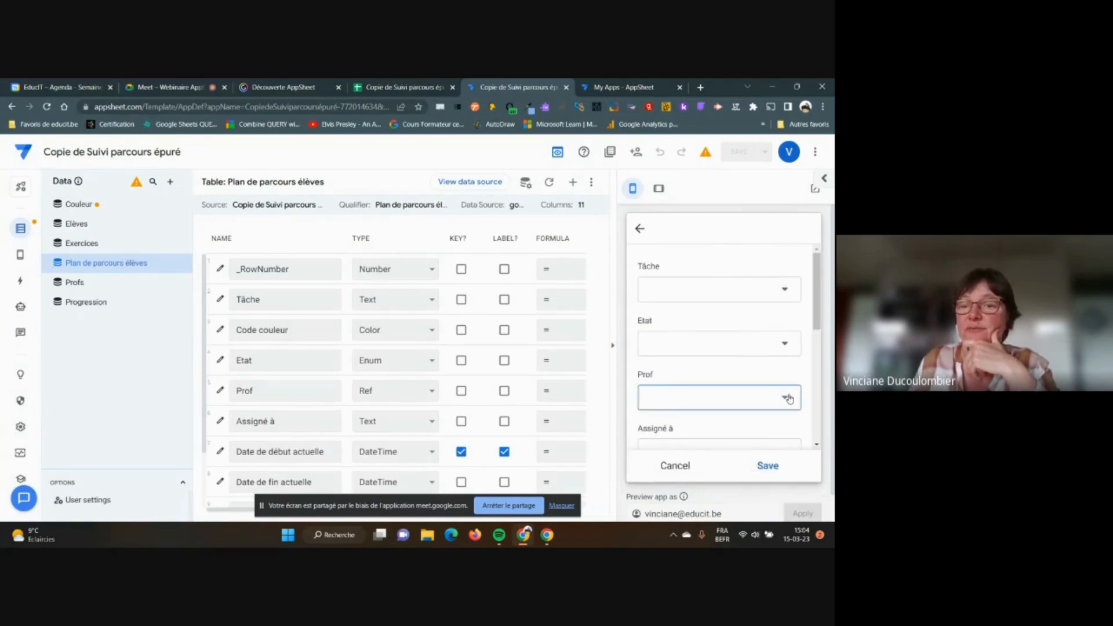
{"action": "left_click", "coordinate": [790, 398]}
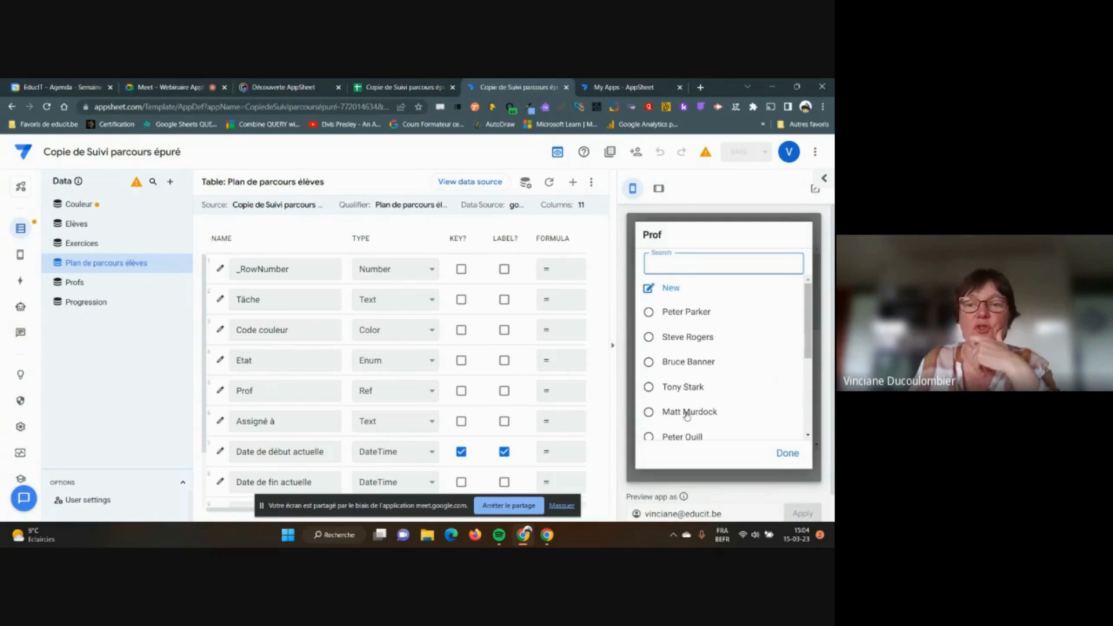
{"action": "scroll", "coordinate": [701, 336], "scroll_direction": "down", "scroll_amount": 2}
{"action": "scroll", "coordinate": [701, 355], "scroll_direction": "up", "scroll_amount": 2}
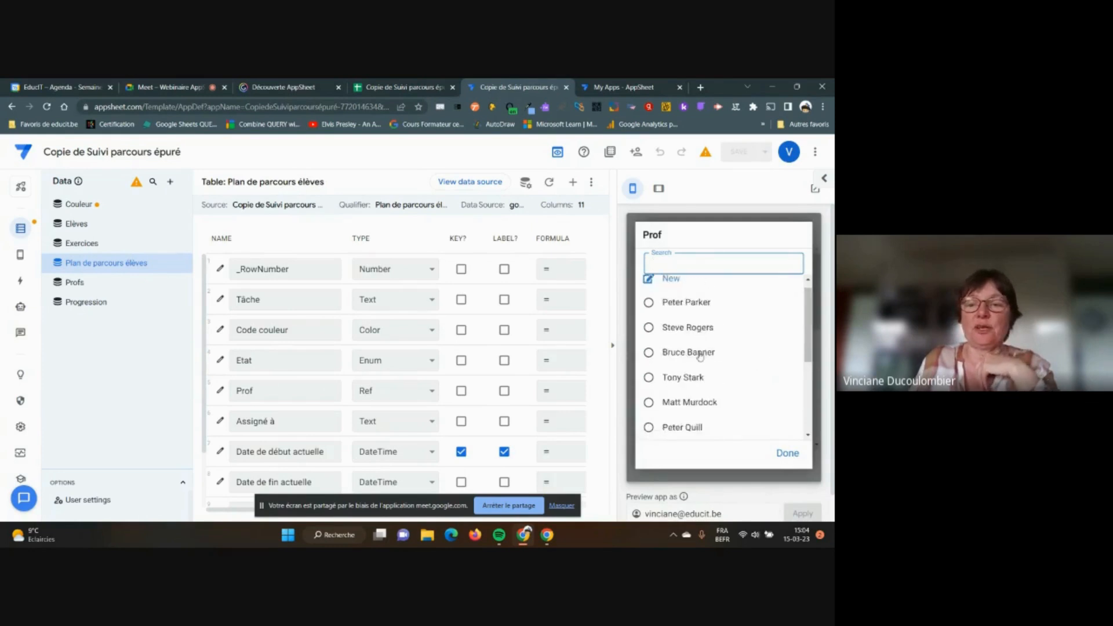
{"action": "scroll", "coordinate": [707, 369], "scroll_direction": "down", "scroll_amount": 1}
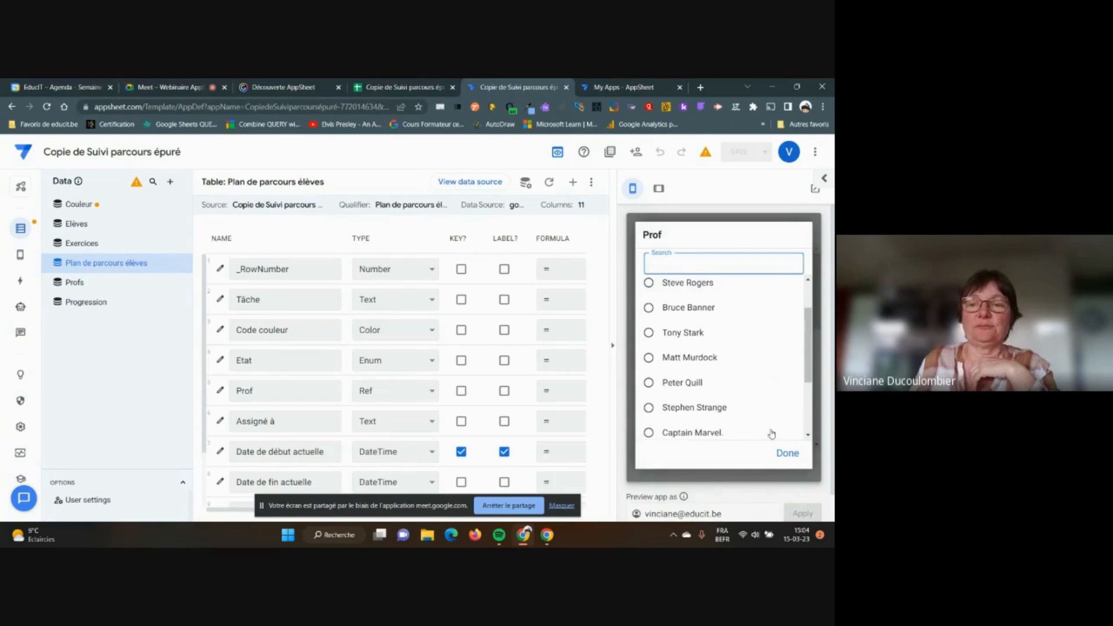
{"action": "left_click", "coordinate": [790, 453]}
{"action": "scroll", "coordinate": [760, 326], "scroll_direction": "down", "scroll_amount": 1}
Open the Assigné à column's settings from the column list
{"action": "scroll", "coordinate": [761, 326], "scroll_direction": "up", "scroll_amount": 1}
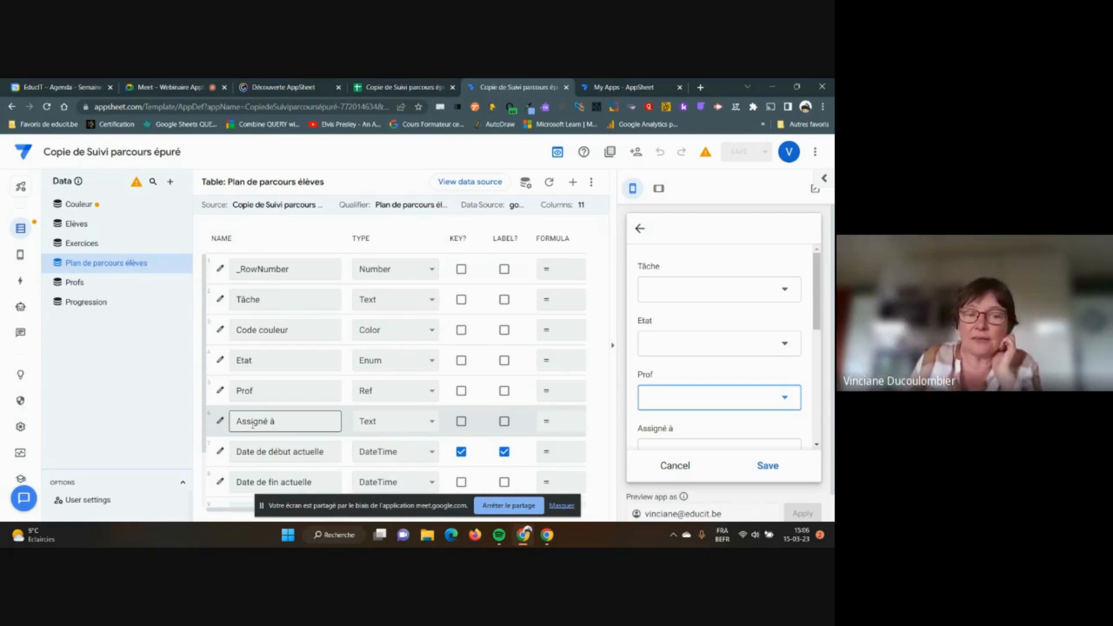
{"action": "left_click", "coordinate": [220, 422]}
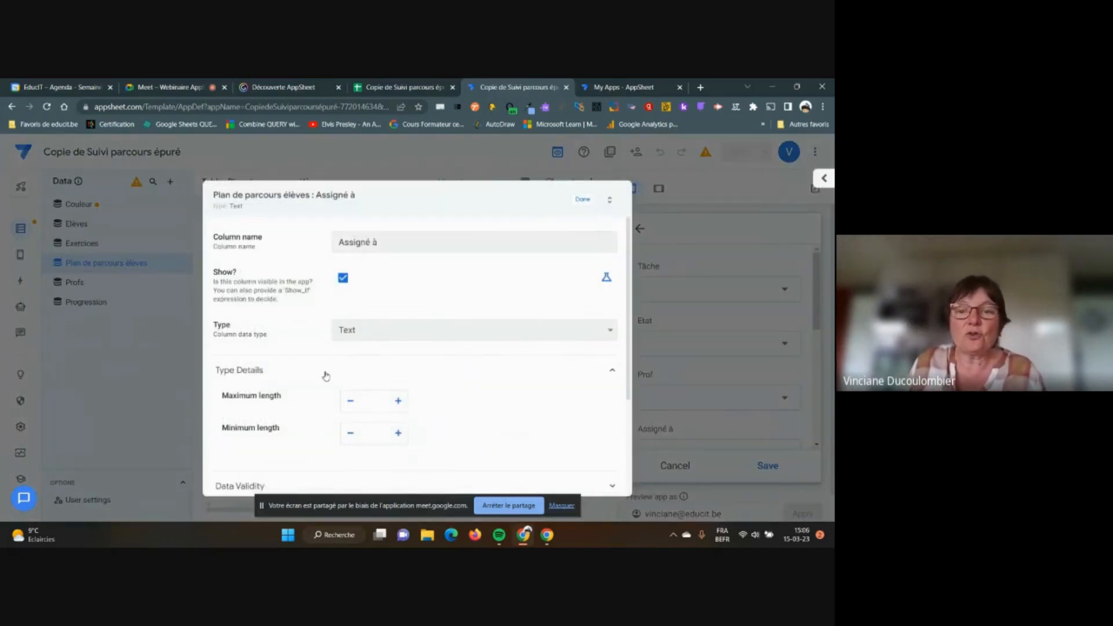
Change the Assigné à column's type to EnumList
{"action": "left_click", "coordinate": [610, 336]}
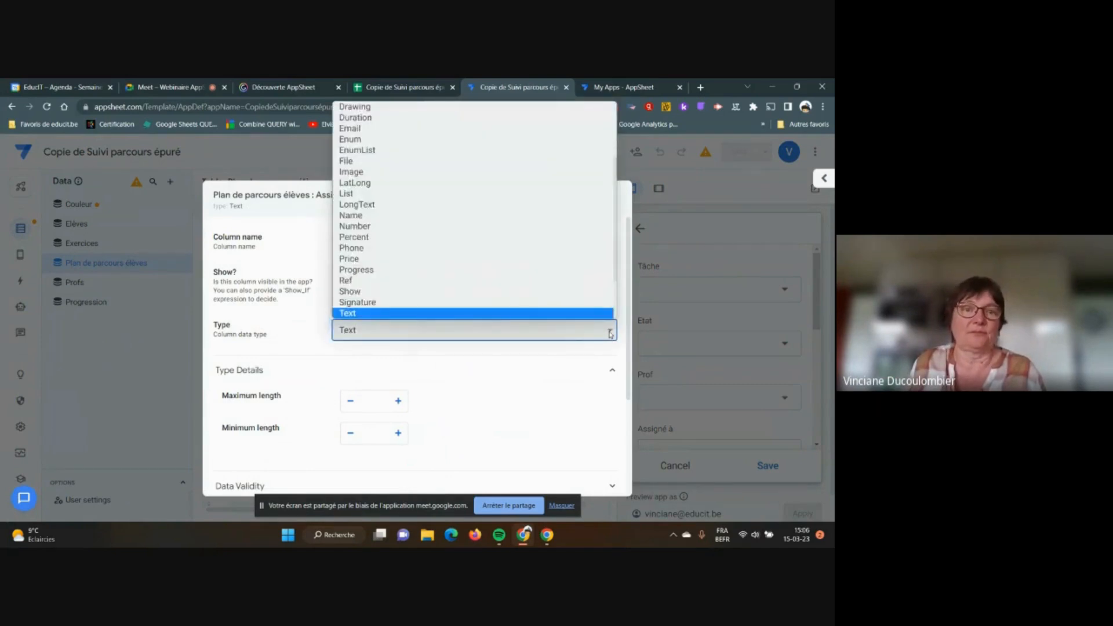
{"action": "left_click", "coordinate": [400, 152]}
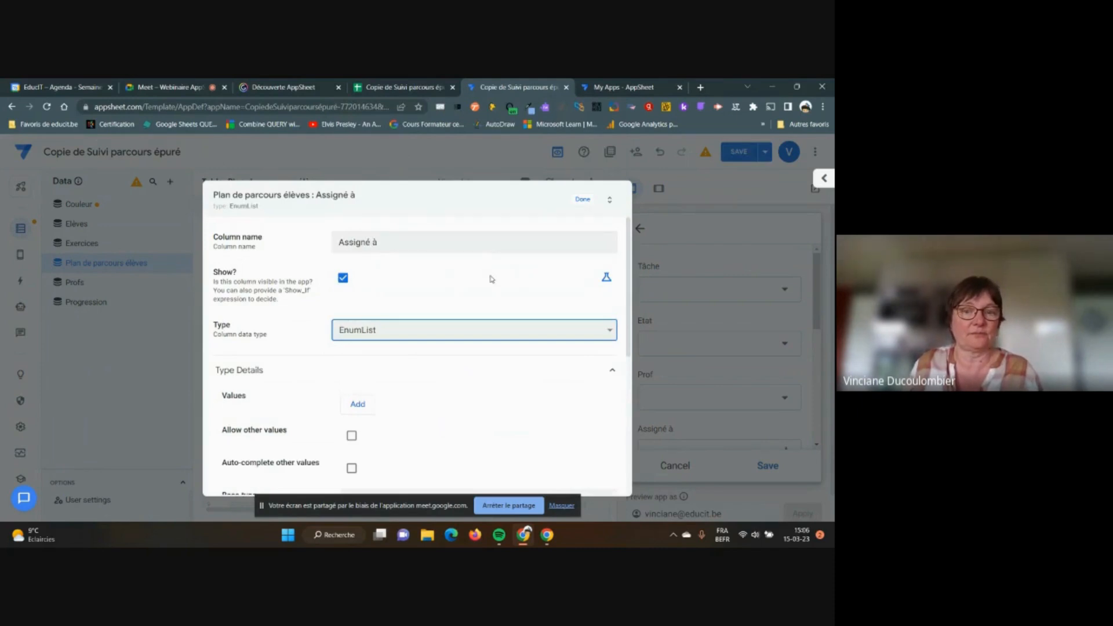
{"action": "scroll", "coordinate": [491, 279], "scroll_direction": "down", "scroll_amount": 1}
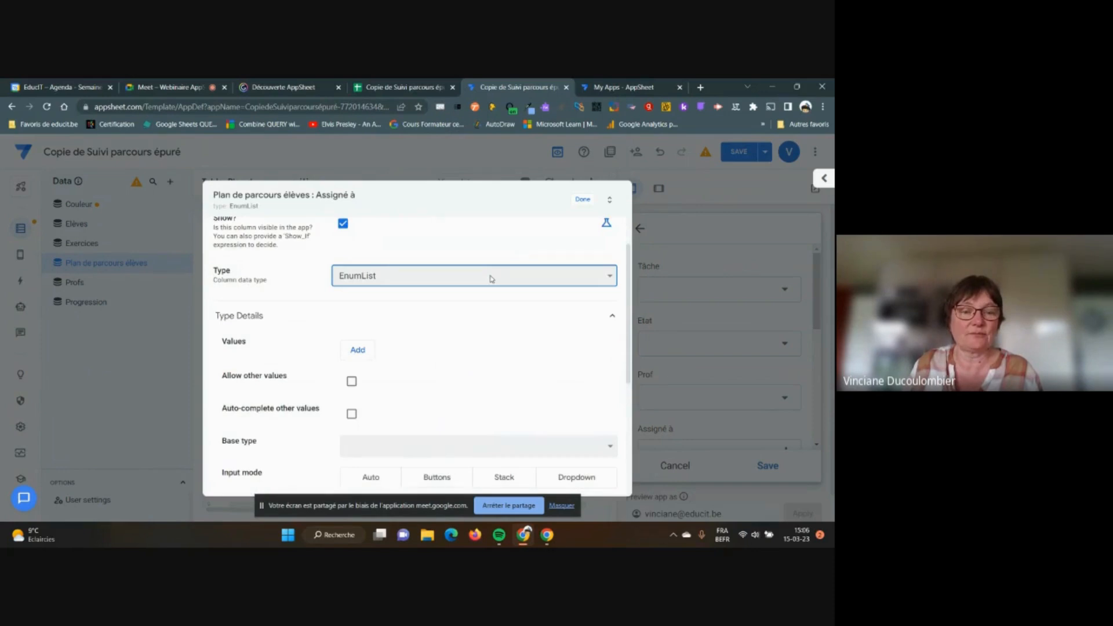
{"action": "scroll", "coordinate": [492, 279], "scroll_direction": "up", "scroll_amount": 1}
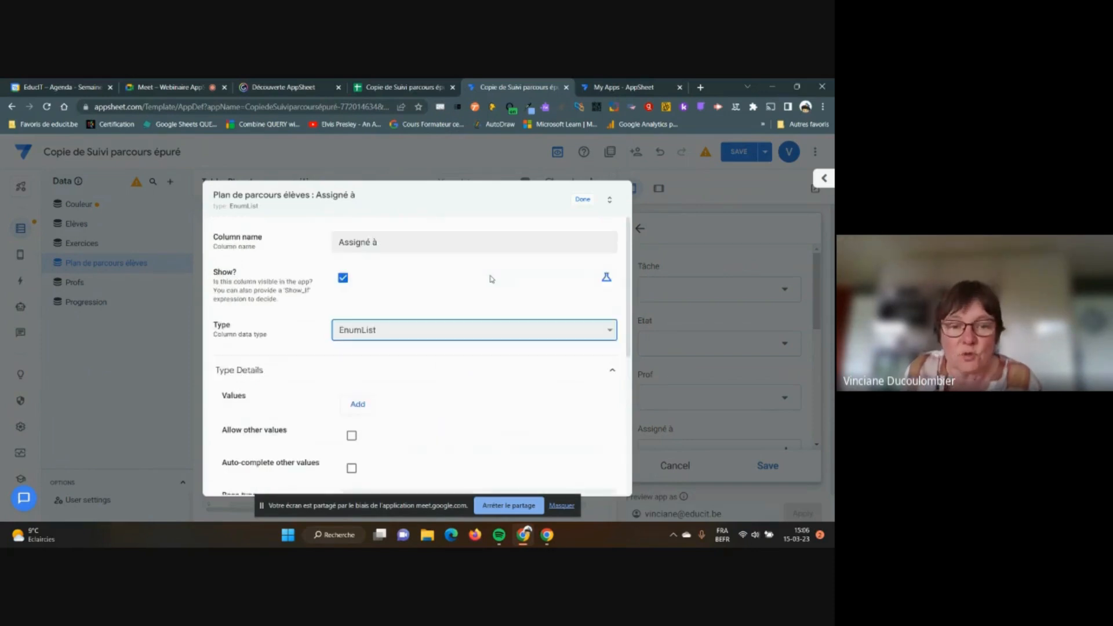
{"action": "scroll", "coordinate": [492, 278], "scroll_direction": "down", "scroll_amount": 1}
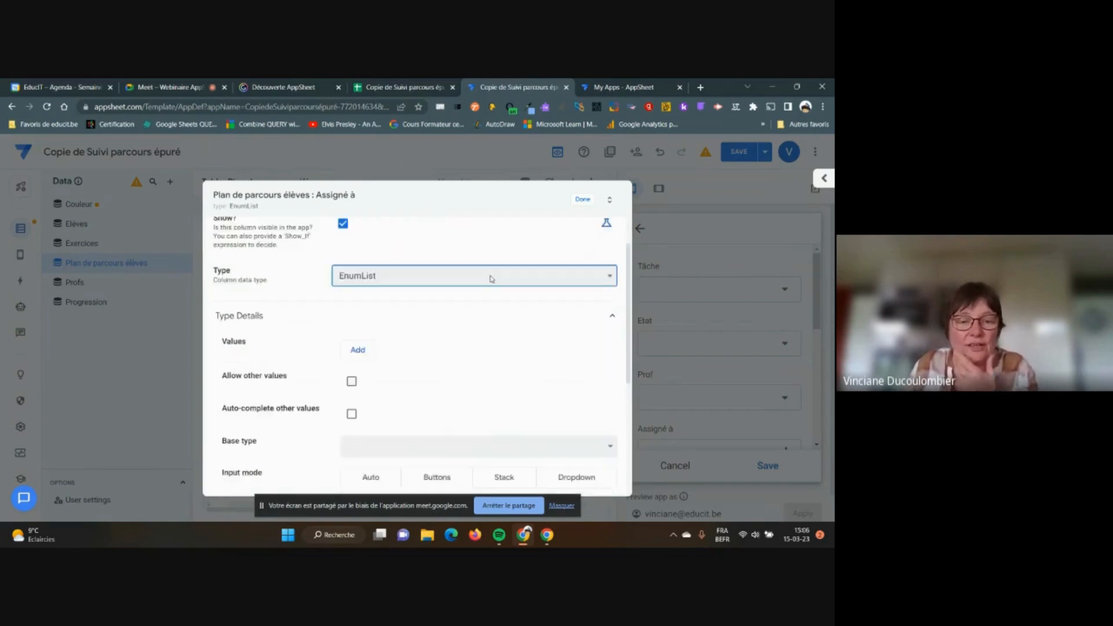
{"action": "scroll", "coordinate": [492, 279], "scroll_direction": "down", "scroll_amount": 1}
Set the list's base type to Ref referencing the Elèves table and close the settings
{"action": "left_click", "coordinate": [610, 392]}
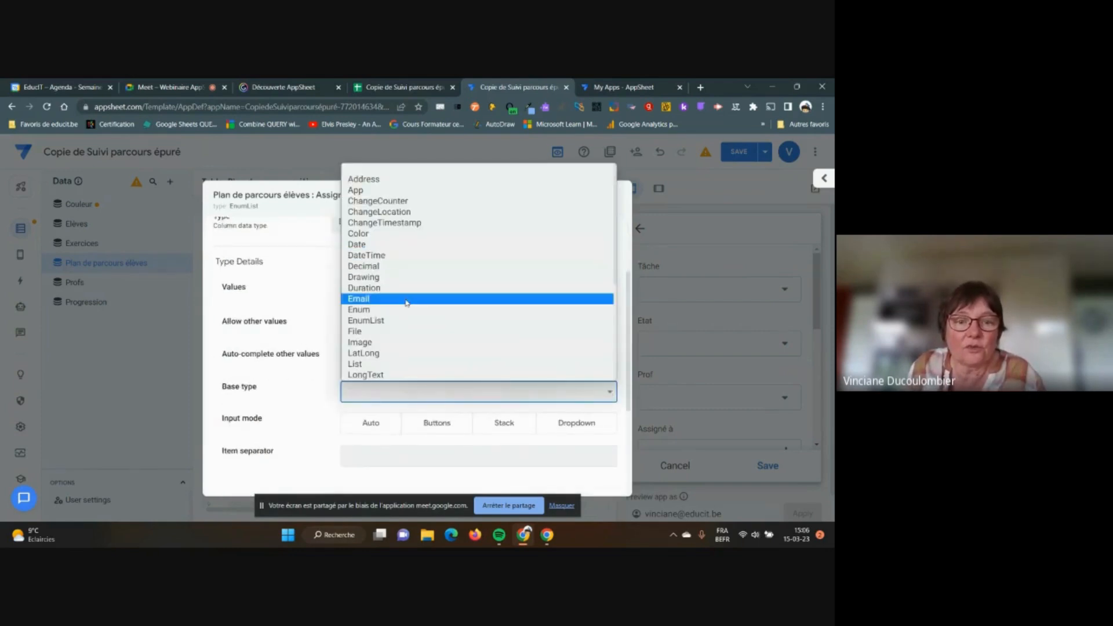
{"action": "scroll", "coordinate": [436, 338], "scroll_direction": "down", "scroll_amount": 2}
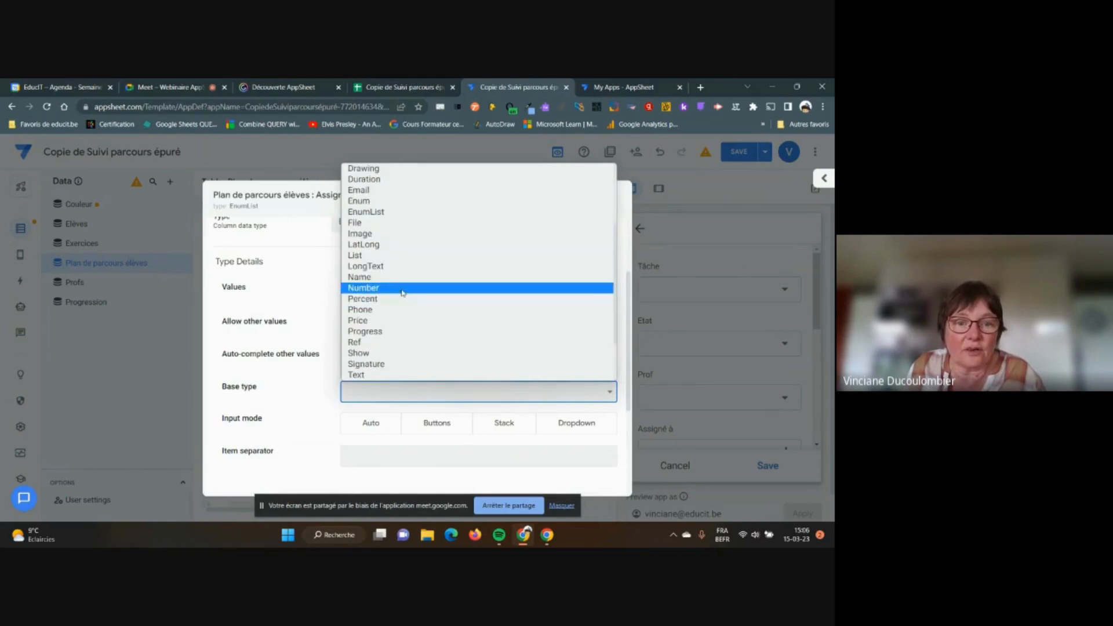
{"action": "left_click", "coordinate": [354, 343]}
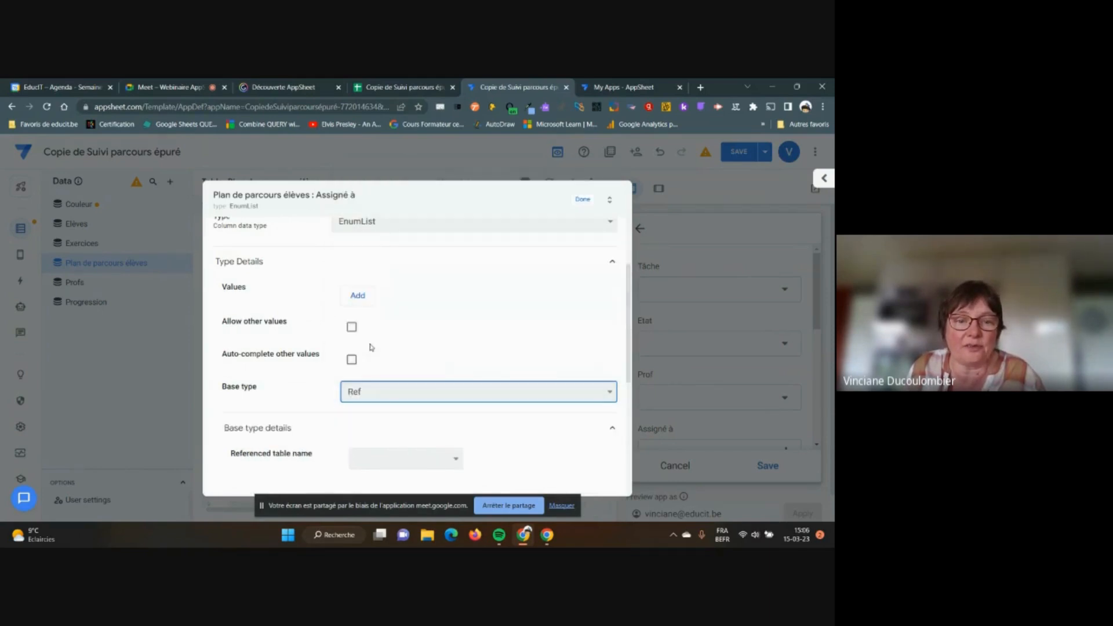
{"action": "left_click", "coordinate": [457, 462]}
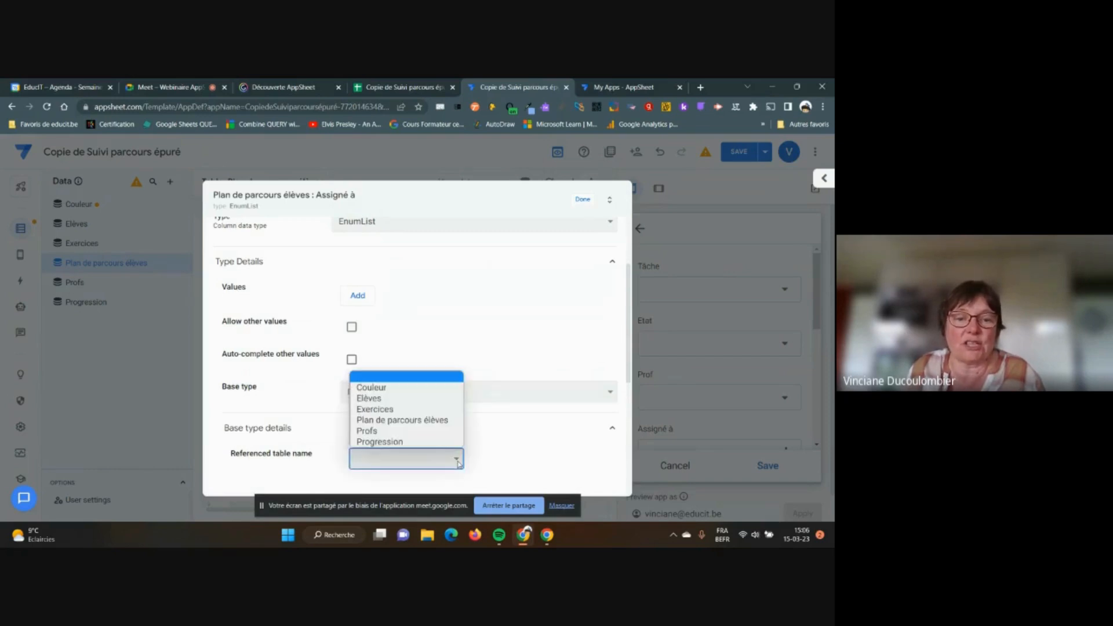
{"action": "left_click", "coordinate": [376, 398]}
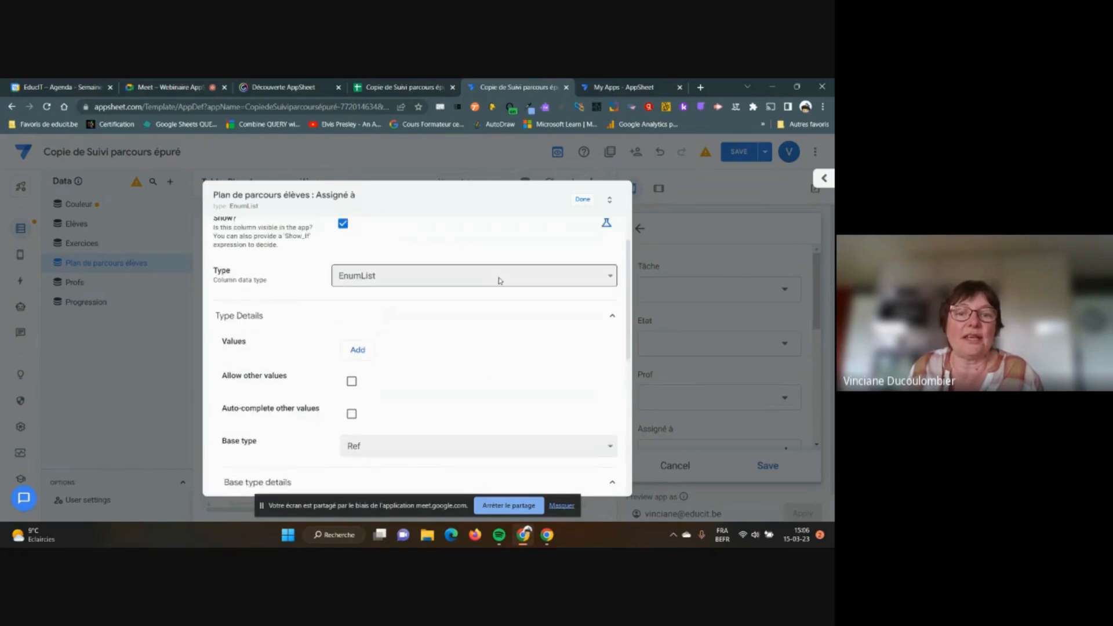
{"action": "scroll", "coordinate": [496, 297], "scroll_direction": "down", "scroll_amount": 1}
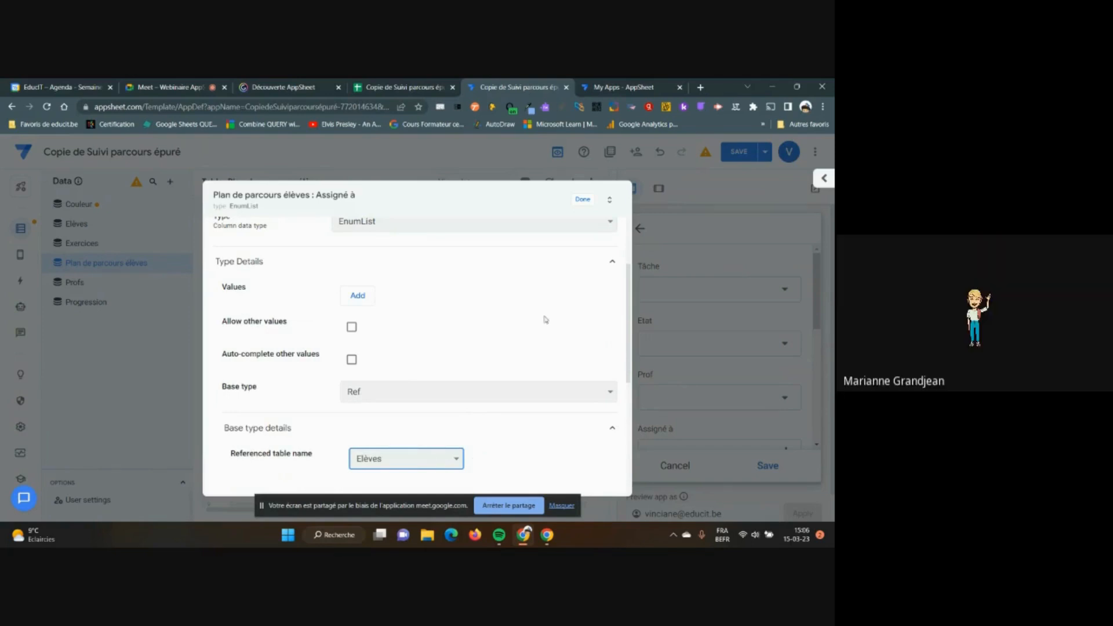
{"action": "scroll", "coordinate": [545, 320], "scroll_direction": "up", "scroll_amount": 1}
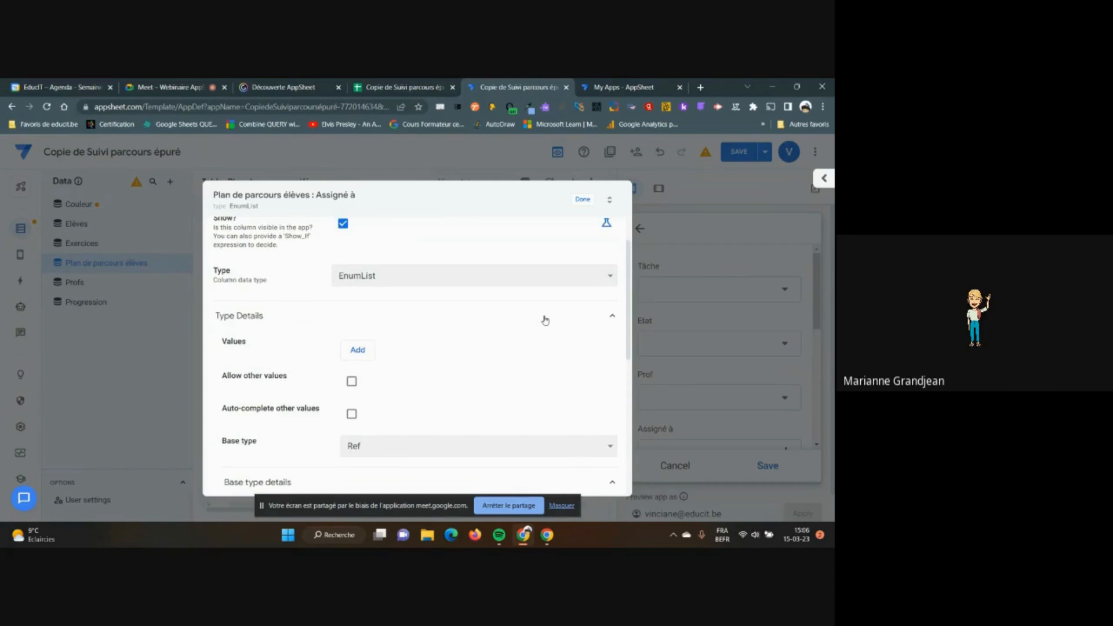
{"action": "scroll", "coordinate": [545, 320], "scroll_direction": "up", "scroll_amount": 1}
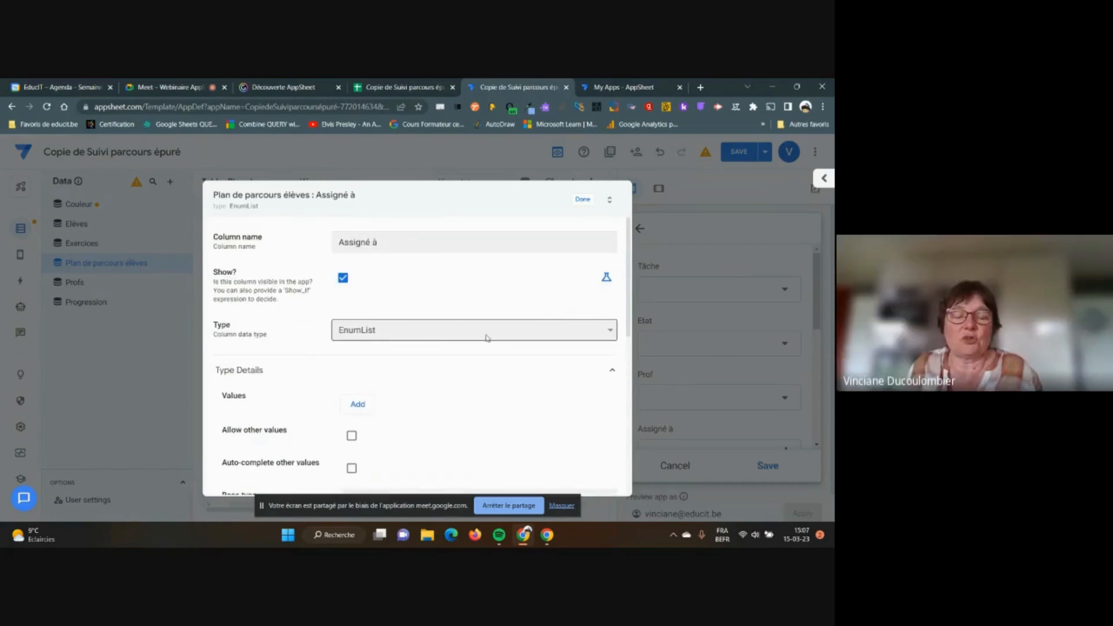
{"action": "scroll", "coordinate": [487, 338], "scroll_direction": "down", "scroll_amount": 1}
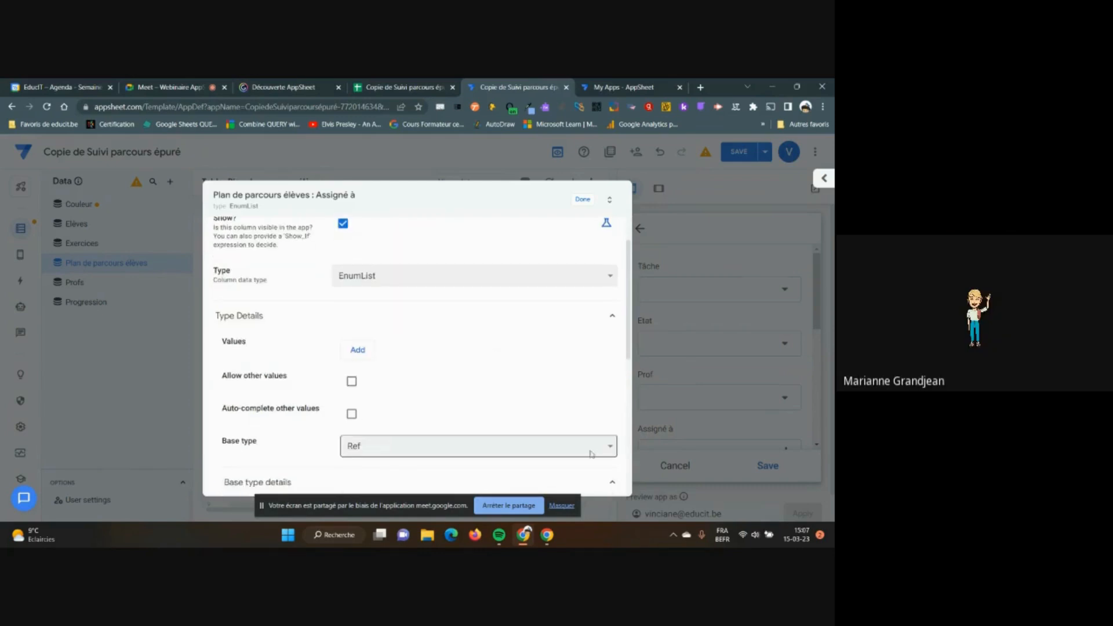
{"action": "left_click", "coordinate": [610, 447]}
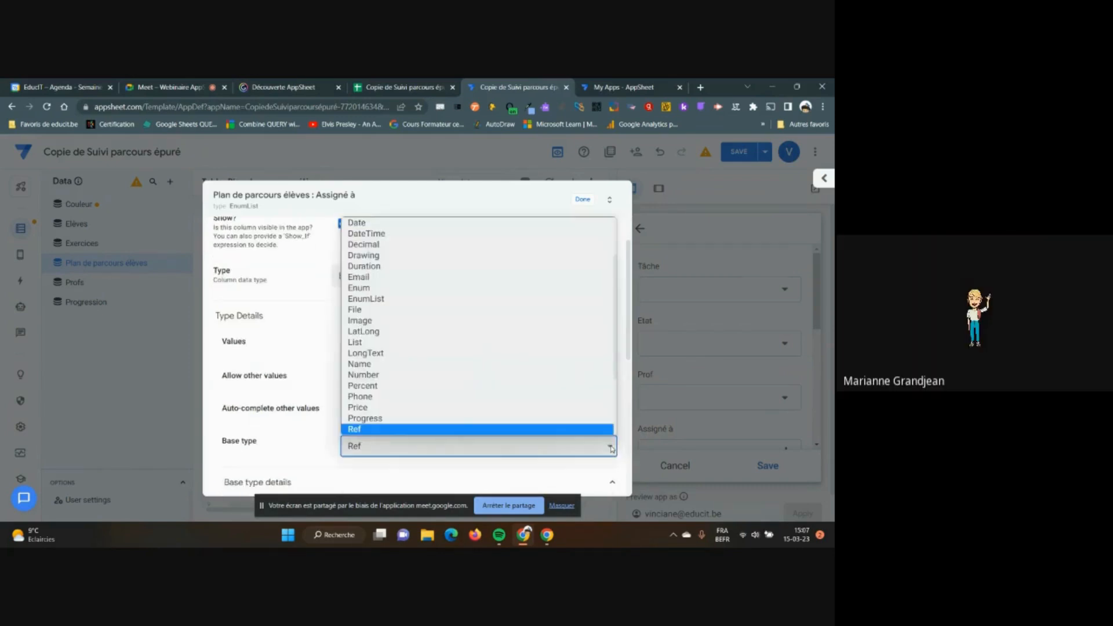
{"action": "left_click", "coordinate": [610, 447]}
{"action": "scroll", "coordinate": [594, 403], "scroll_direction": "down", "scroll_amount": 1}
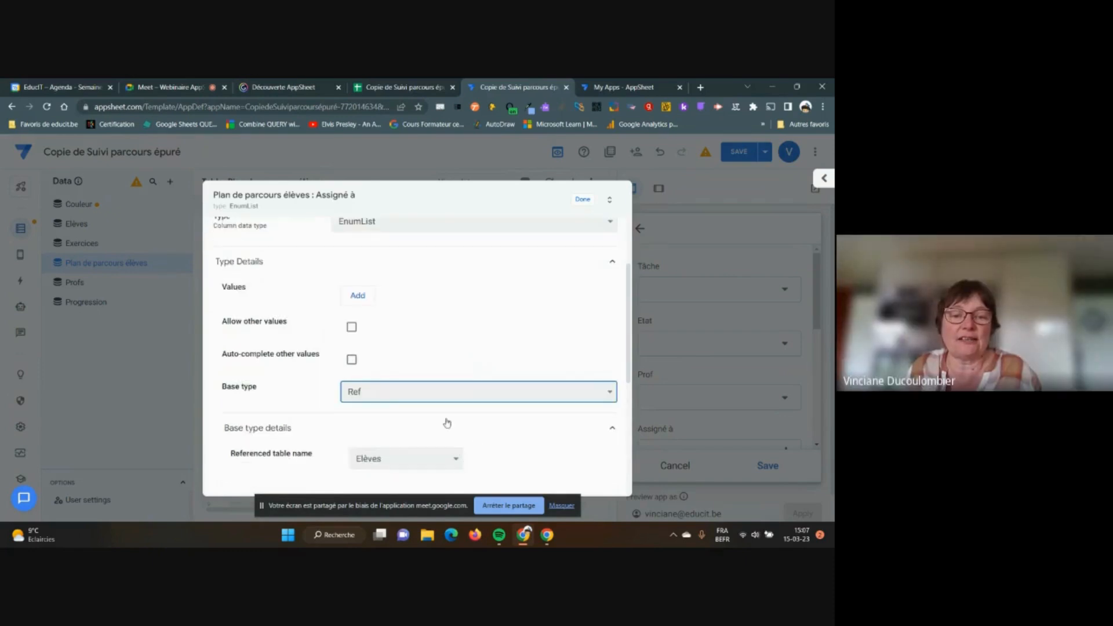
{"action": "scroll", "coordinate": [469, 425], "scroll_direction": "down", "scroll_amount": 1}
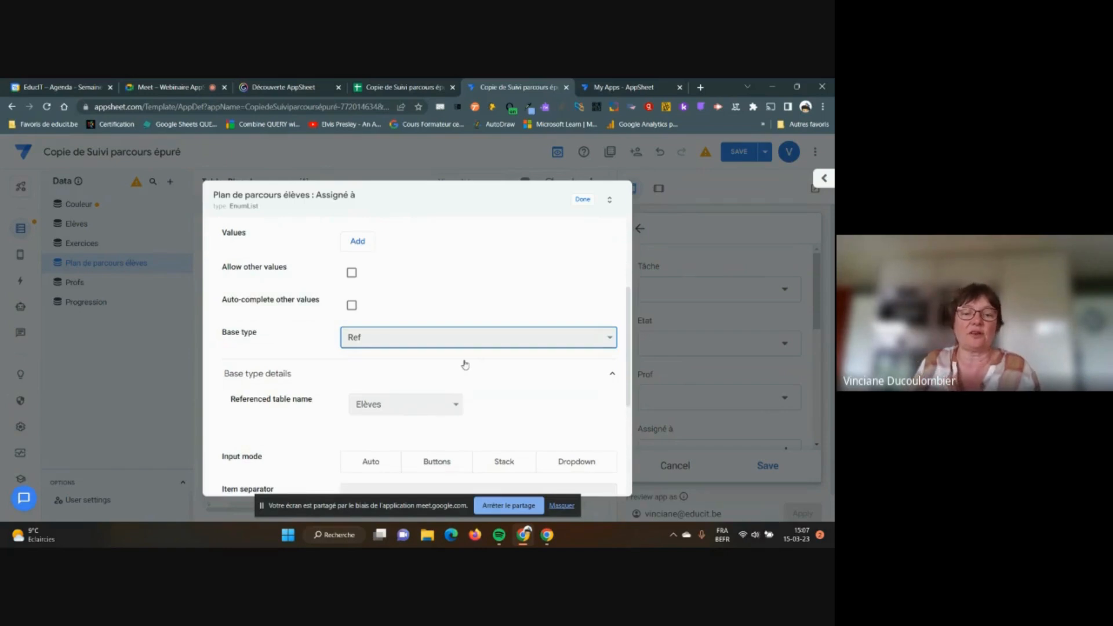
{"action": "left_click", "coordinate": [581, 200]}
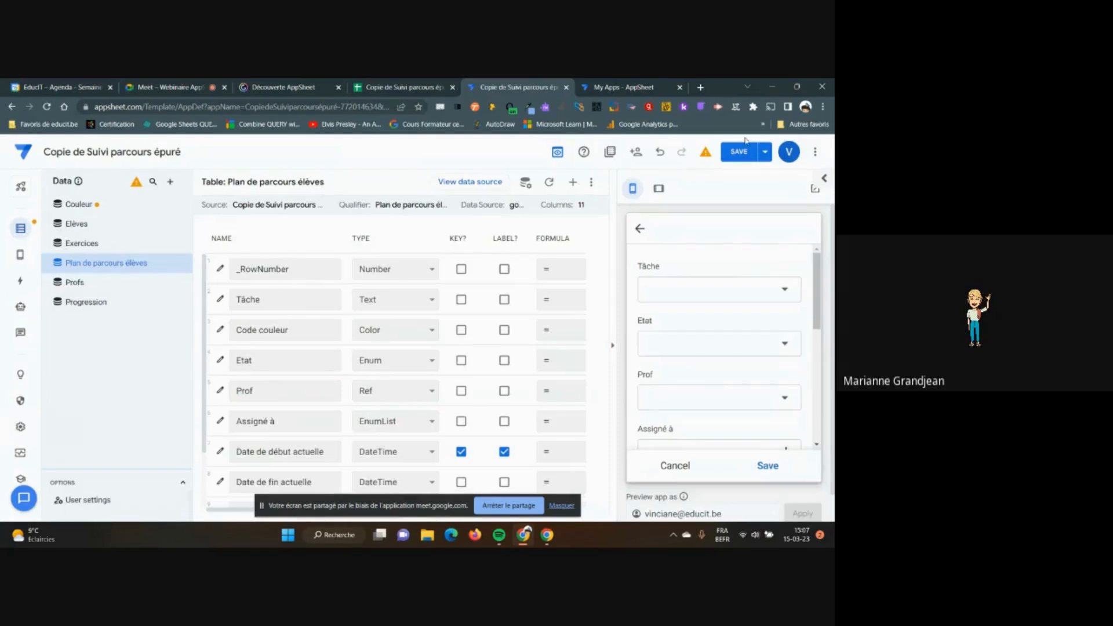
{"action": "left_click", "coordinate": [740, 152]}
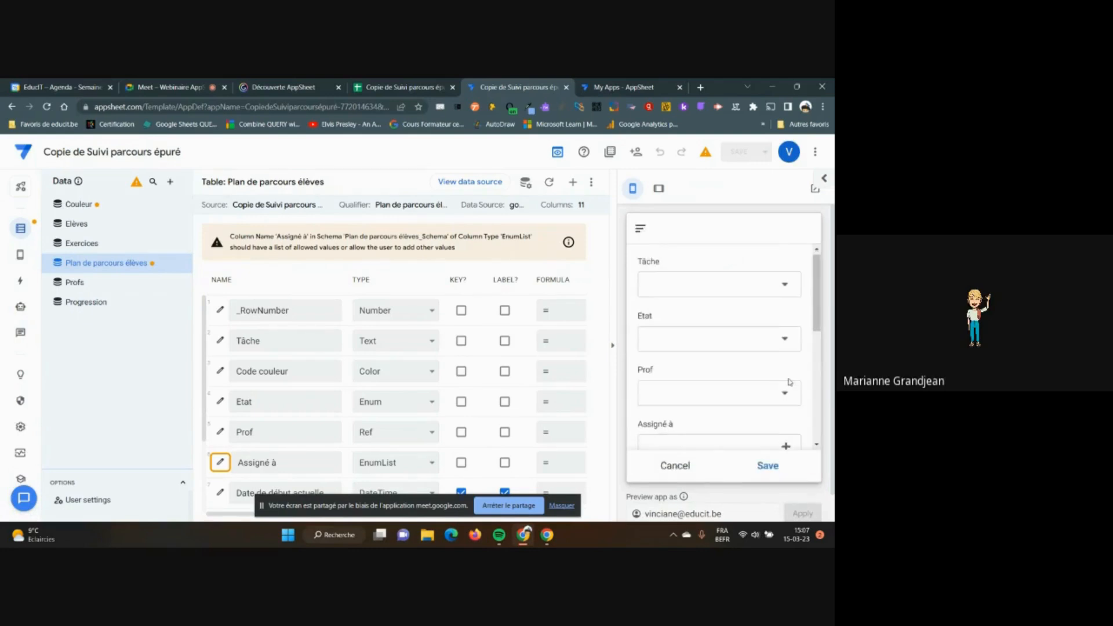
{"action": "scroll", "coordinate": [790, 353], "scroll_direction": "down", "scroll_amount": 1}
{"action": "left_click", "coordinate": [789, 400]}
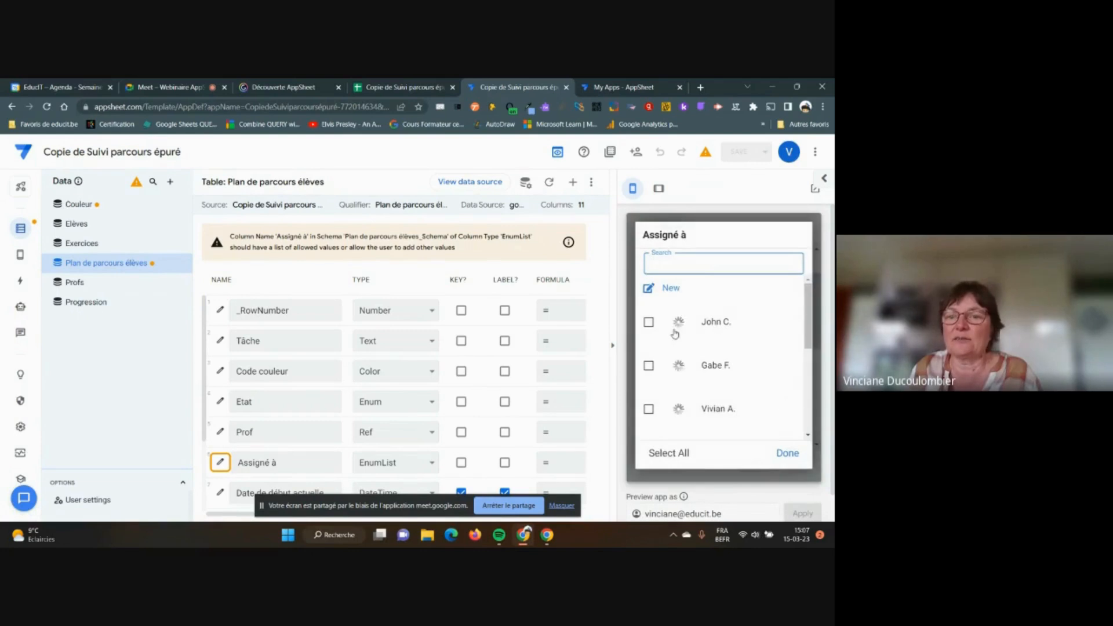
{"action": "left_click", "coordinate": [649, 322]}
{"action": "left_click", "coordinate": [649, 366]}
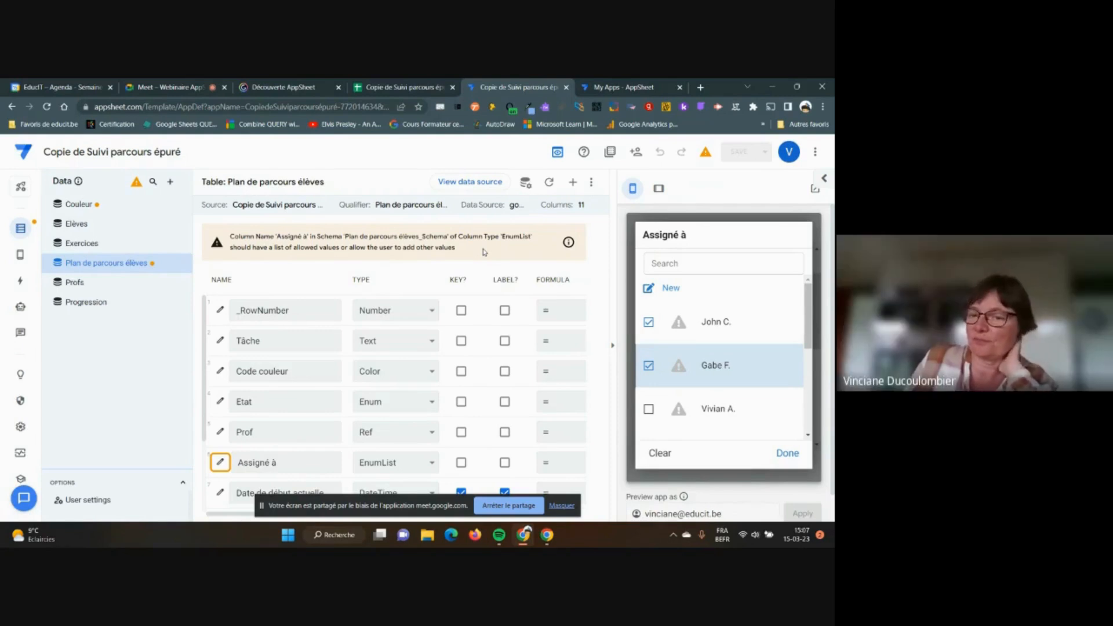
{"action": "scroll", "coordinate": [785, 358], "scroll_direction": "down", "scroll_amount": 1}
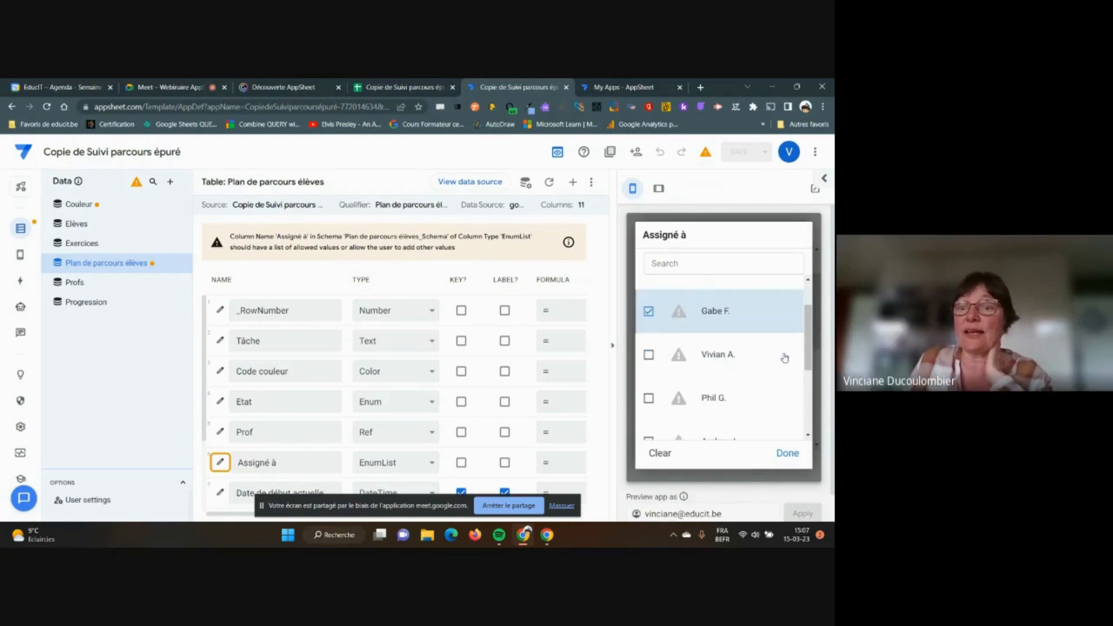
{"action": "scroll", "coordinate": [751, 374], "scroll_direction": "up", "scroll_amount": 1}
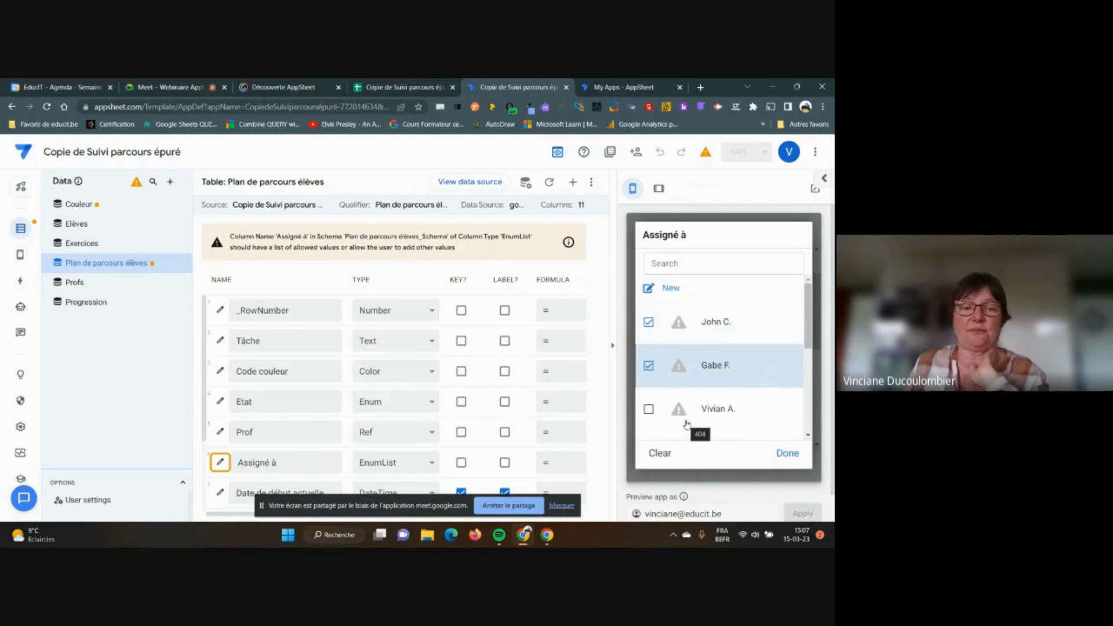
{"action": "left_click", "coordinate": [664, 454]}
{"action": "left_click", "coordinate": [788, 454]}
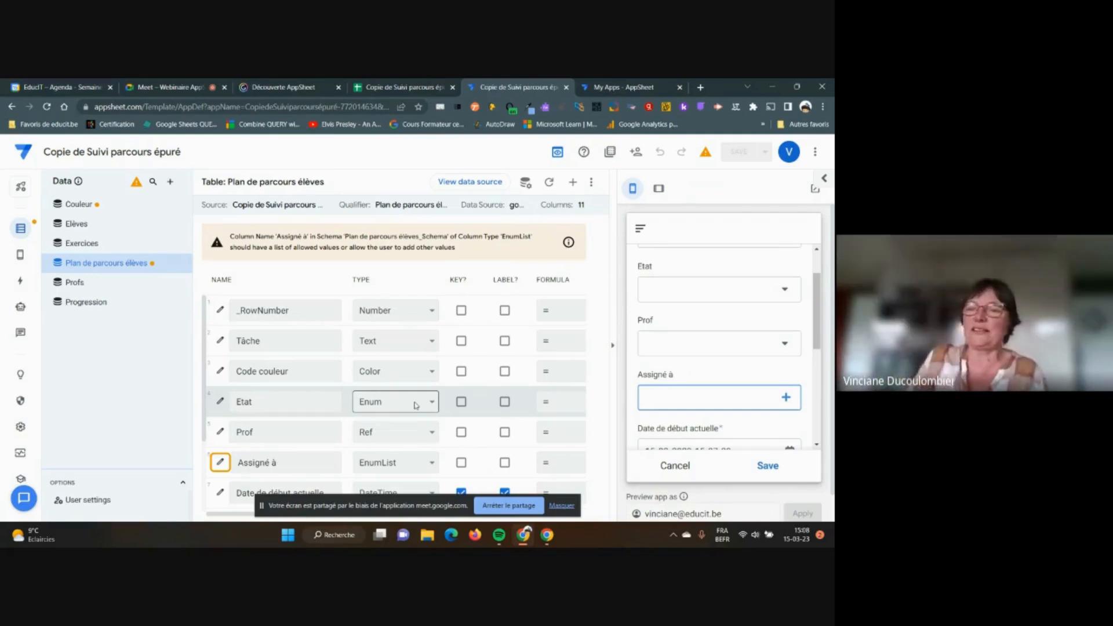
Test a preview record with Exercice 1 as Tâche, discard it, then hide the preview
{"action": "left_click", "coordinate": [683, 467]}
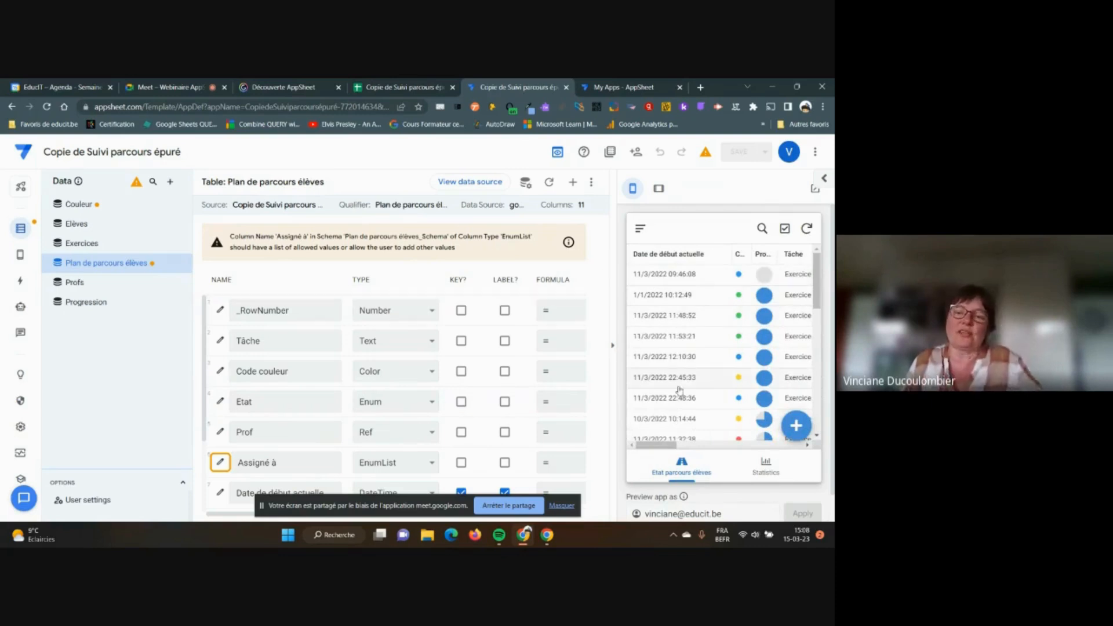
{"action": "left_click", "coordinate": [796, 426]}
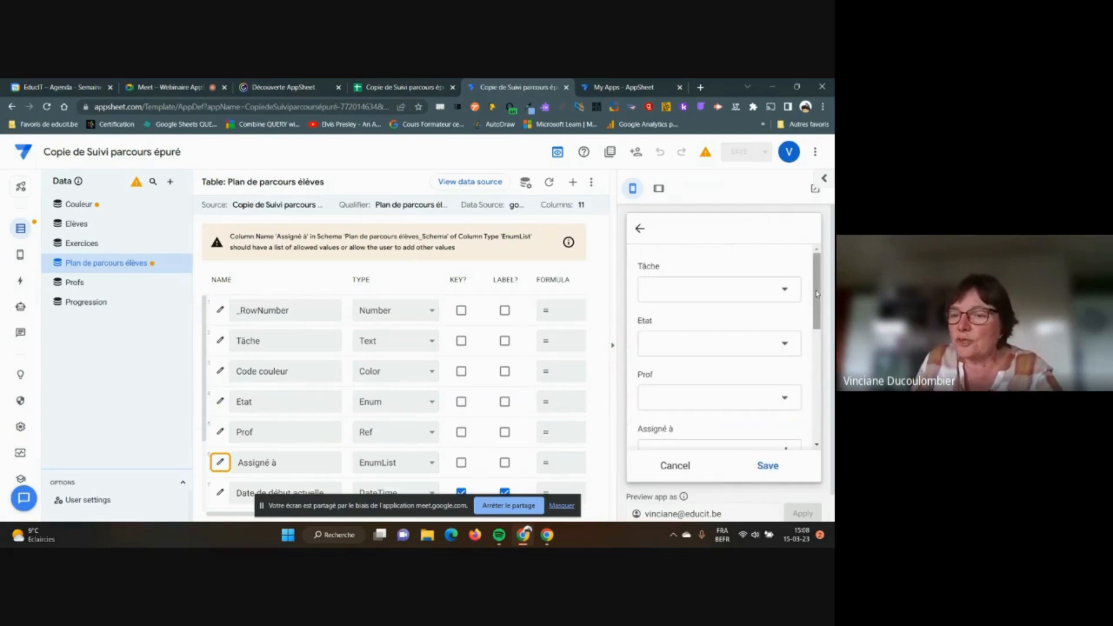
{"action": "scroll", "coordinate": [825, 392], "scroll_direction": "down", "scroll_amount": 5}
{"action": "scroll", "coordinate": [824, 392], "scroll_direction": "down", "scroll_amount": 2}
{"action": "scroll", "coordinate": [825, 414], "scroll_direction": "up", "scroll_amount": 10}
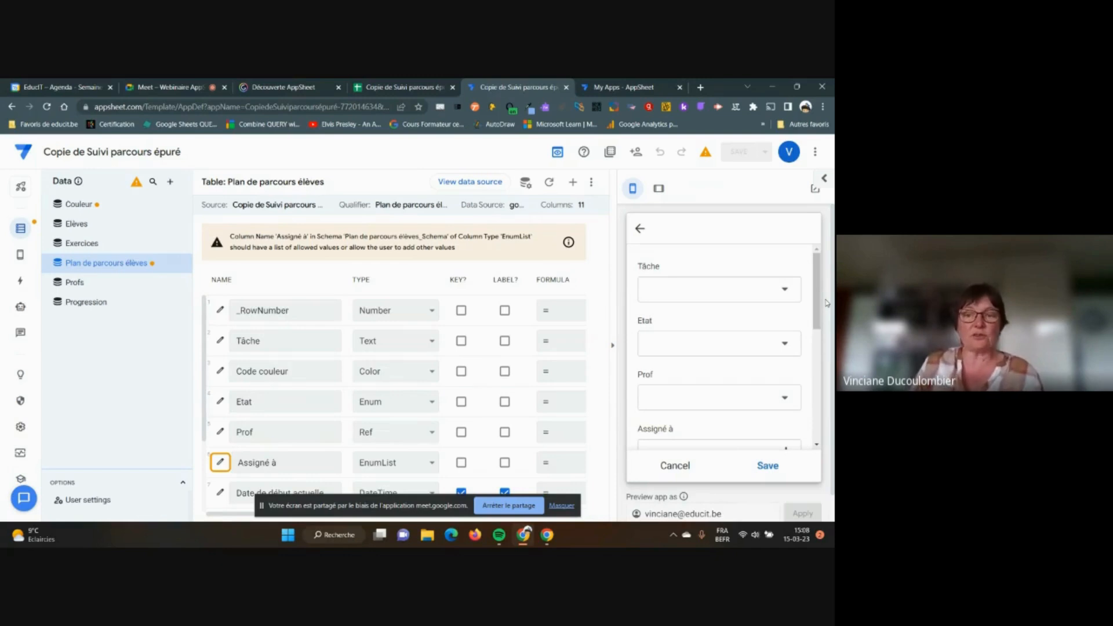
{"action": "left_click", "coordinate": [788, 293]}
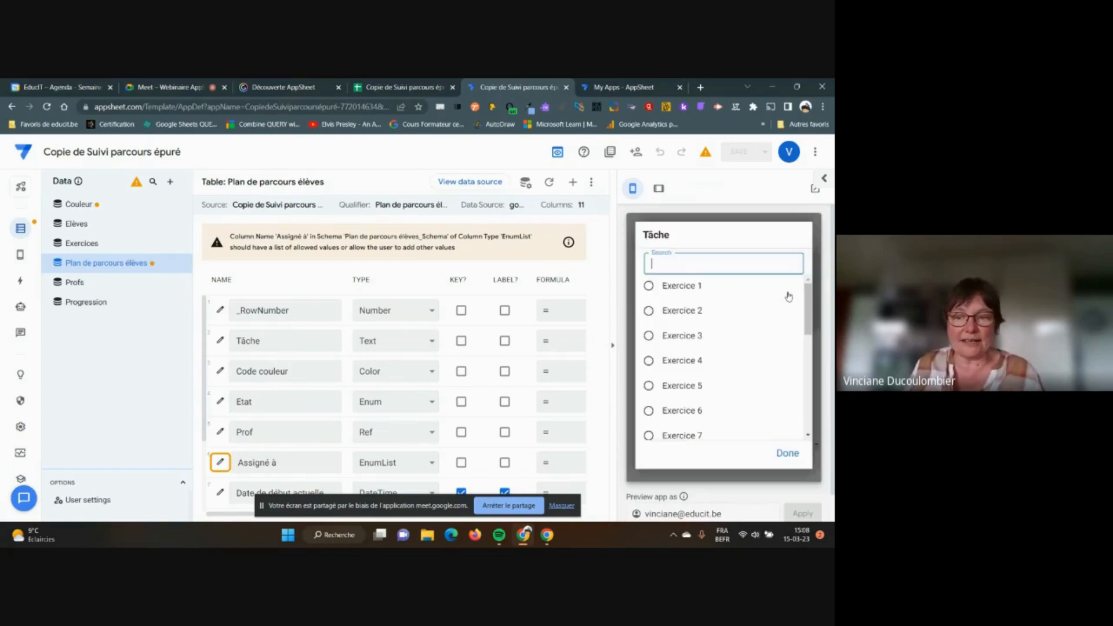
{"action": "left_click", "coordinate": [682, 284]}
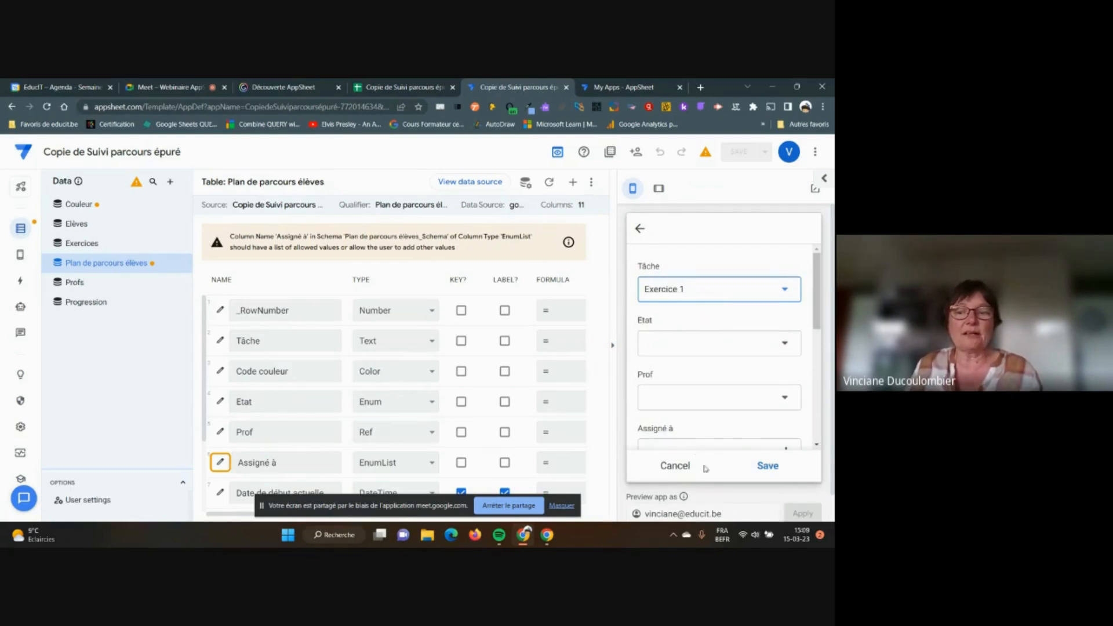
{"action": "left_click", "coordinate": [673, 465]}
{"action": "left_click", "coordinate": [795, 426]}
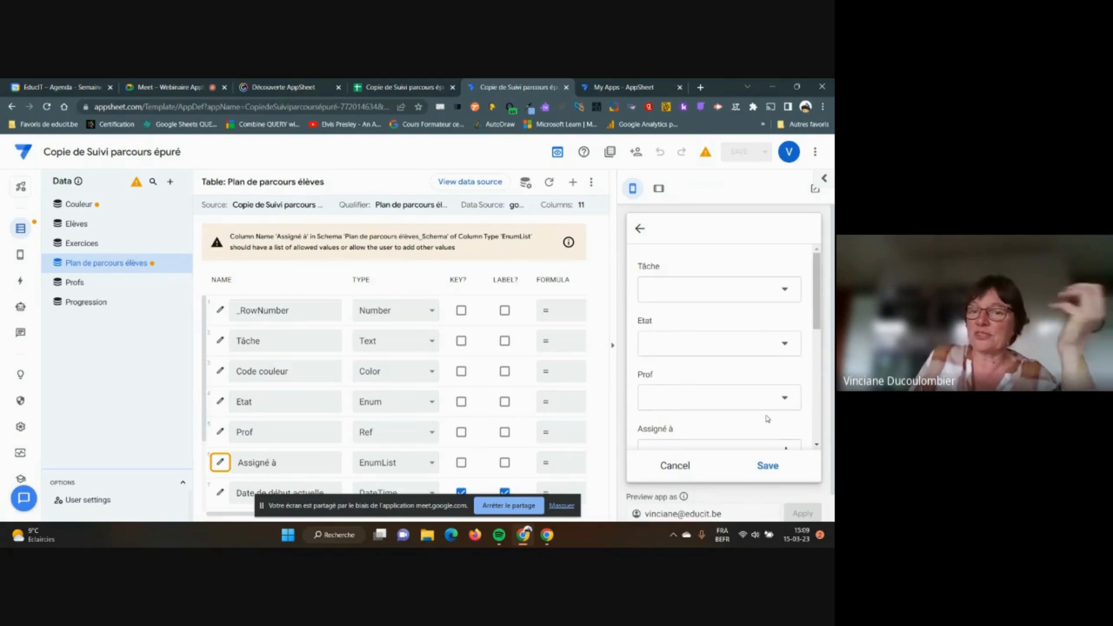
{"action": "left_click", "coordinate": [614, 349]}
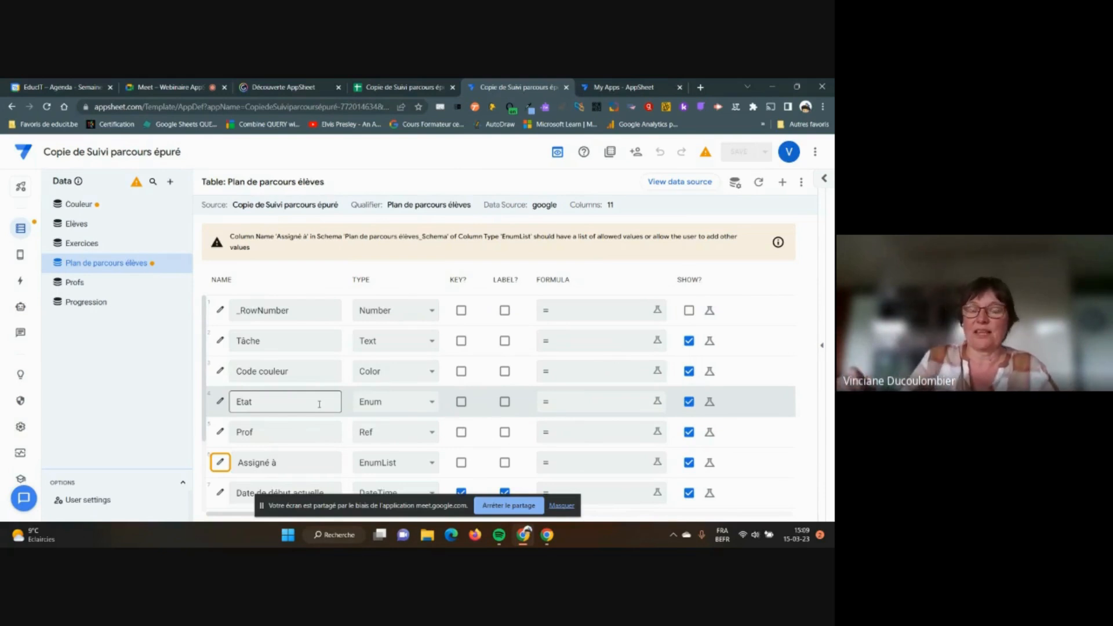
Open the Expression Assistant for the Etat column's Show_If condition
{"action": "left_click", "coordinate": [221, 403]}
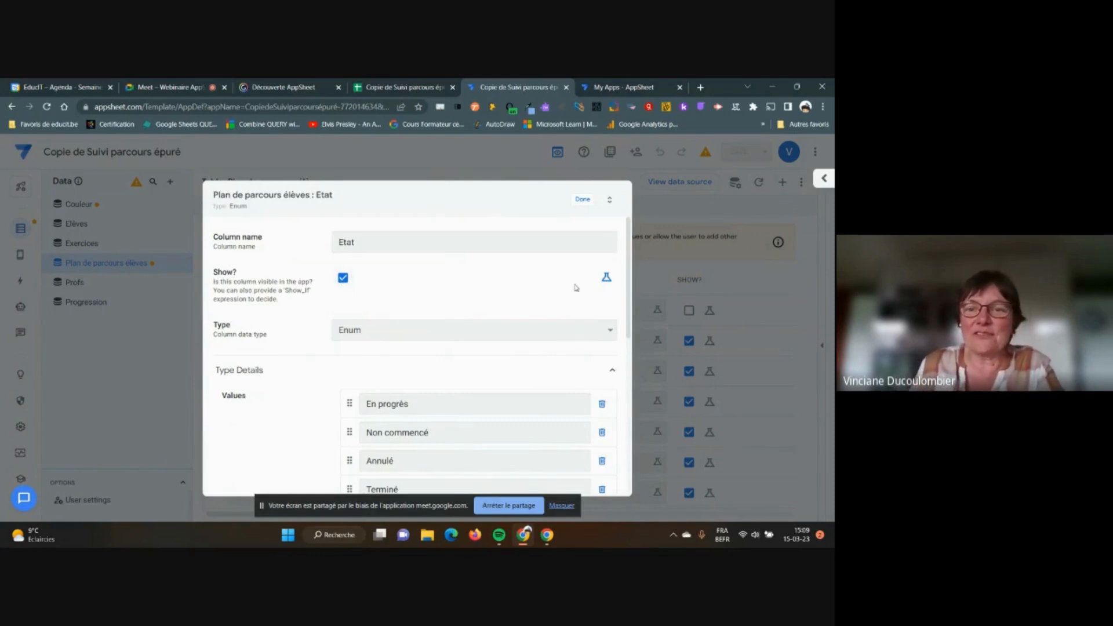
{"action": "left_click", "coordinate": [606, 280]}
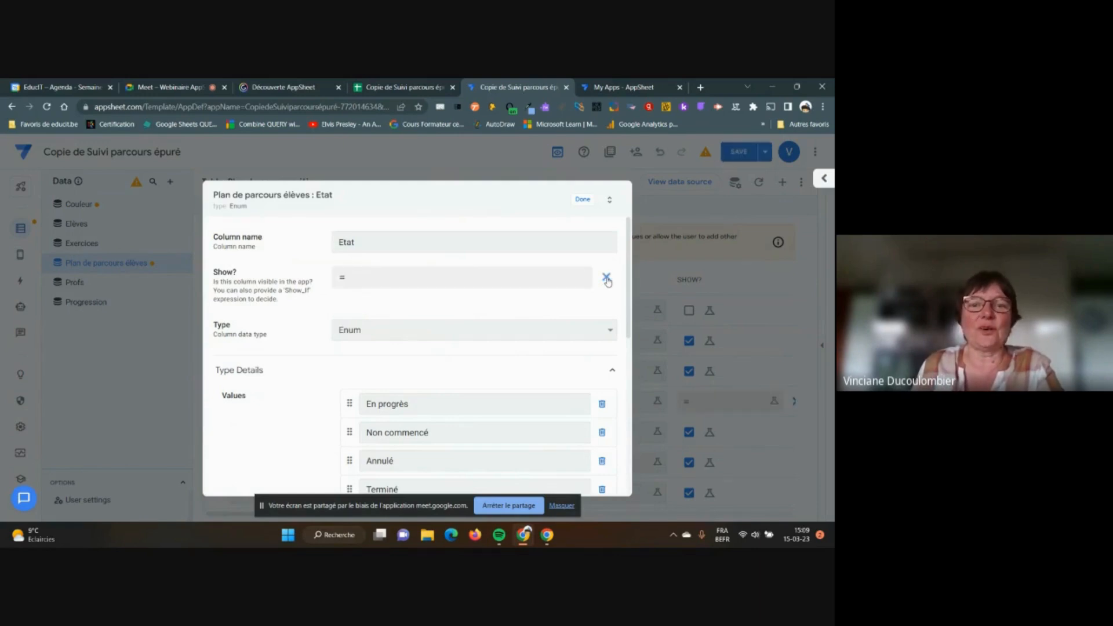
{"action": "left_click", "coordinate": [385, 278]}
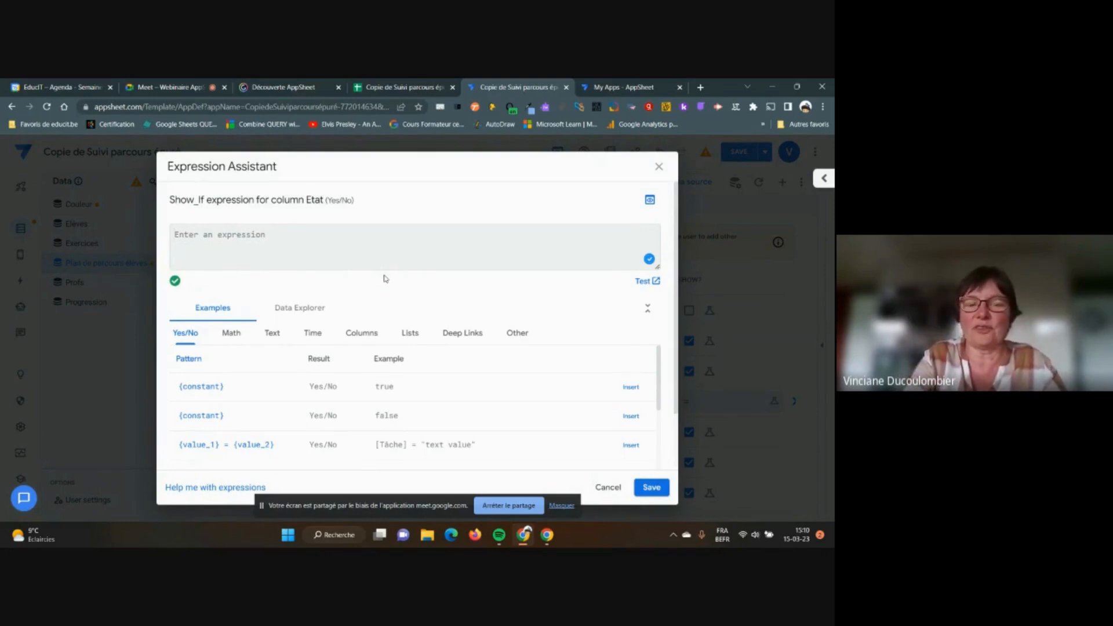
Enter isnotblank([Tâche]) as Etat's Show_If expression and save it
{"action": "type", "text": "isnotblank"}
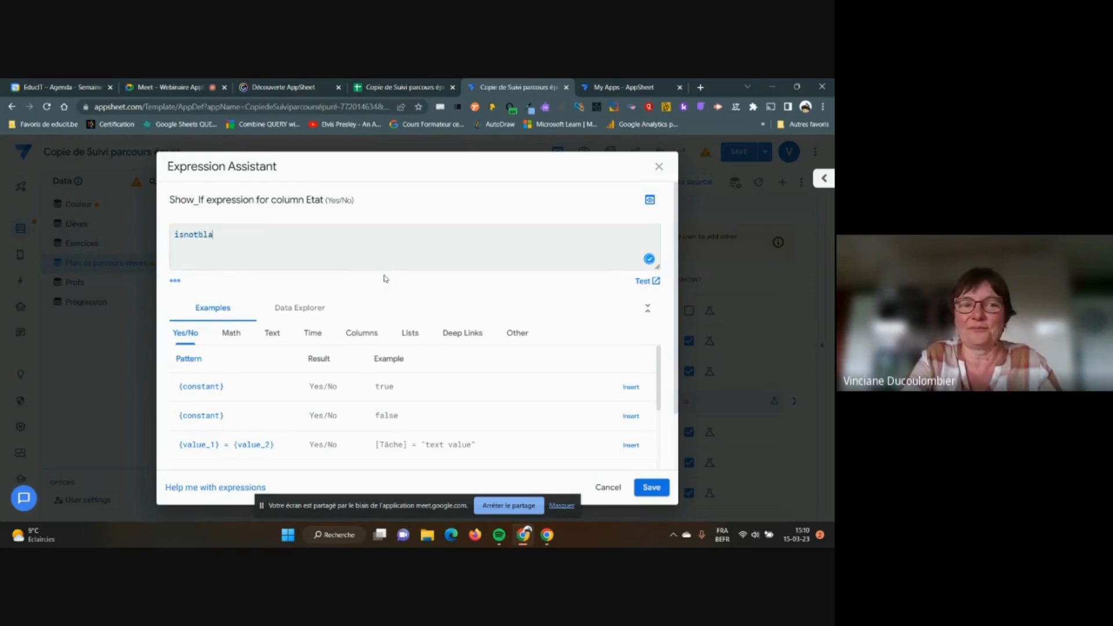
{"action": "type", "text": "("}
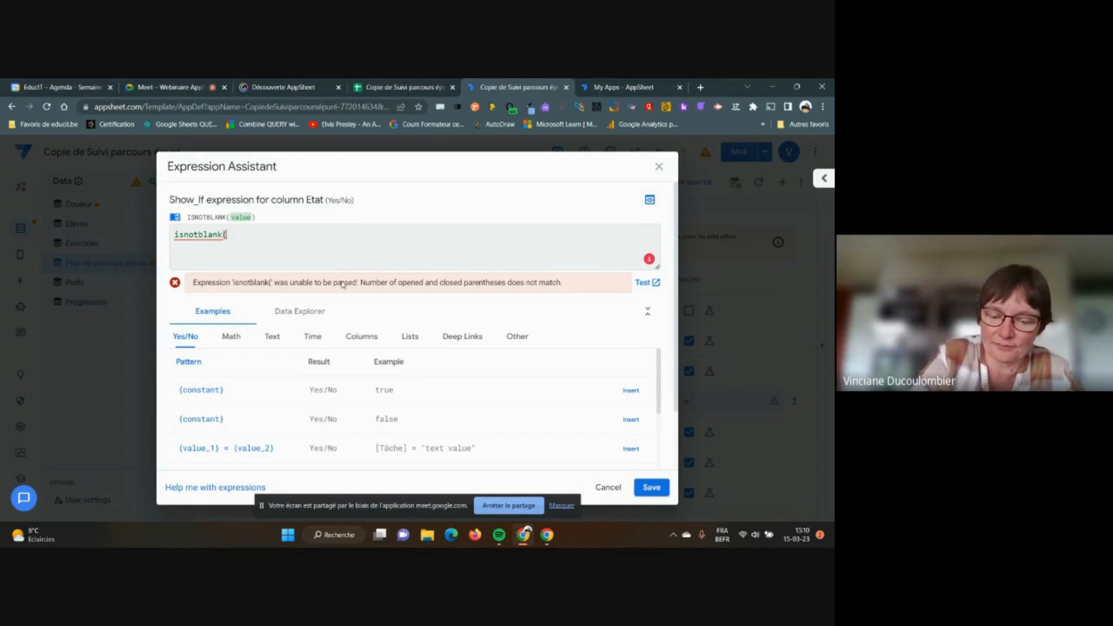
{"action": "type", "text": "["}
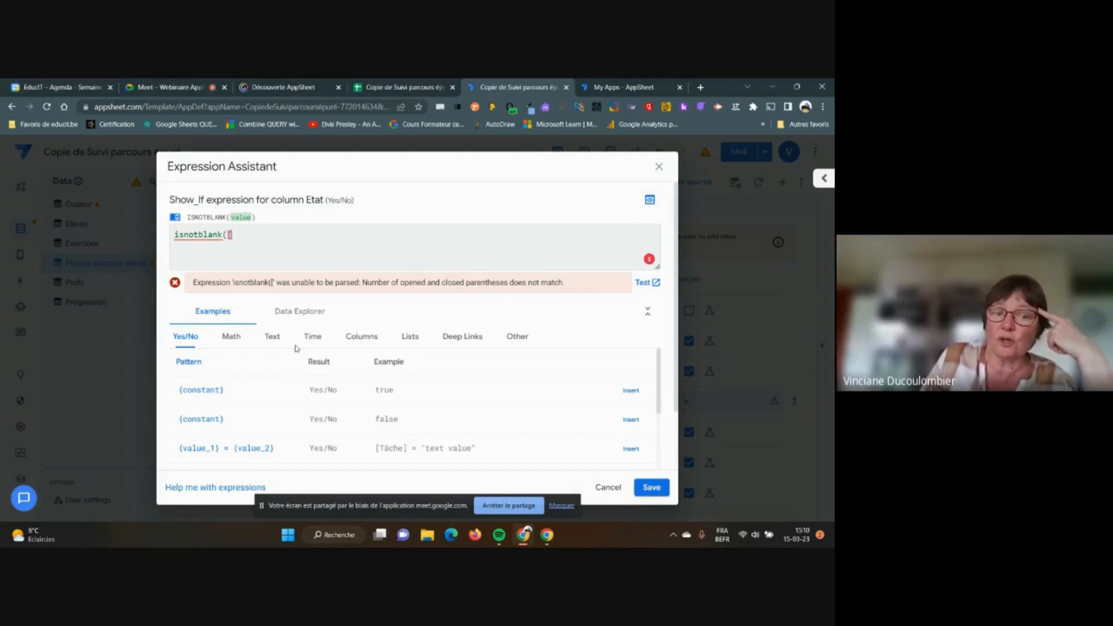
{"action": "left_click", "coordinate": [363, 337]}
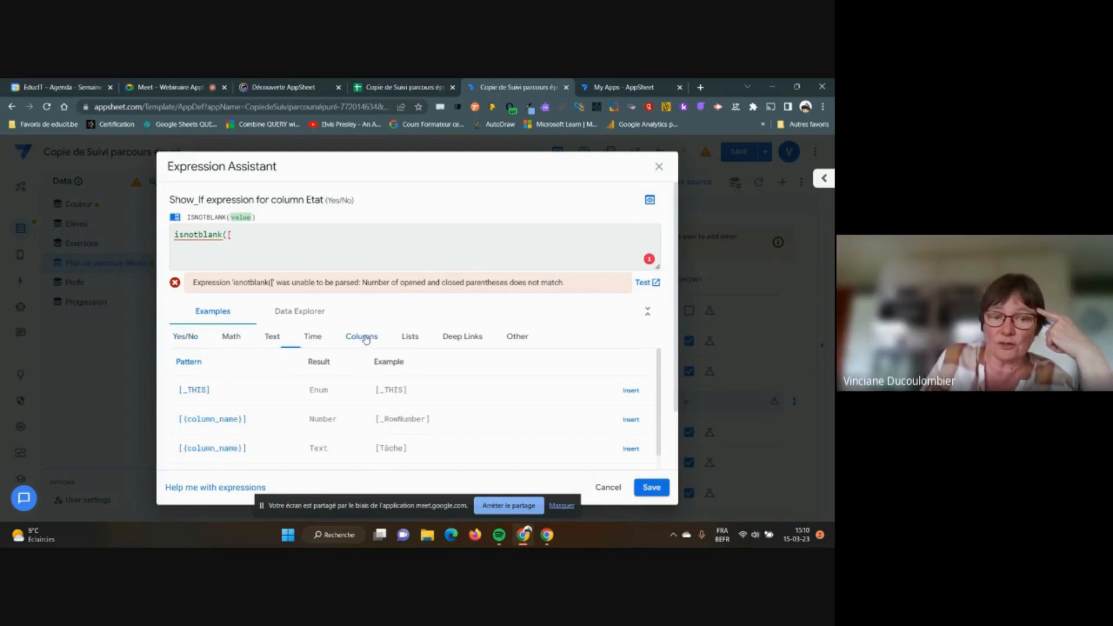
{"action": "scroll", "coordinate": [431, 378], "scroll_direction": "down", "scroll_amount": 1}
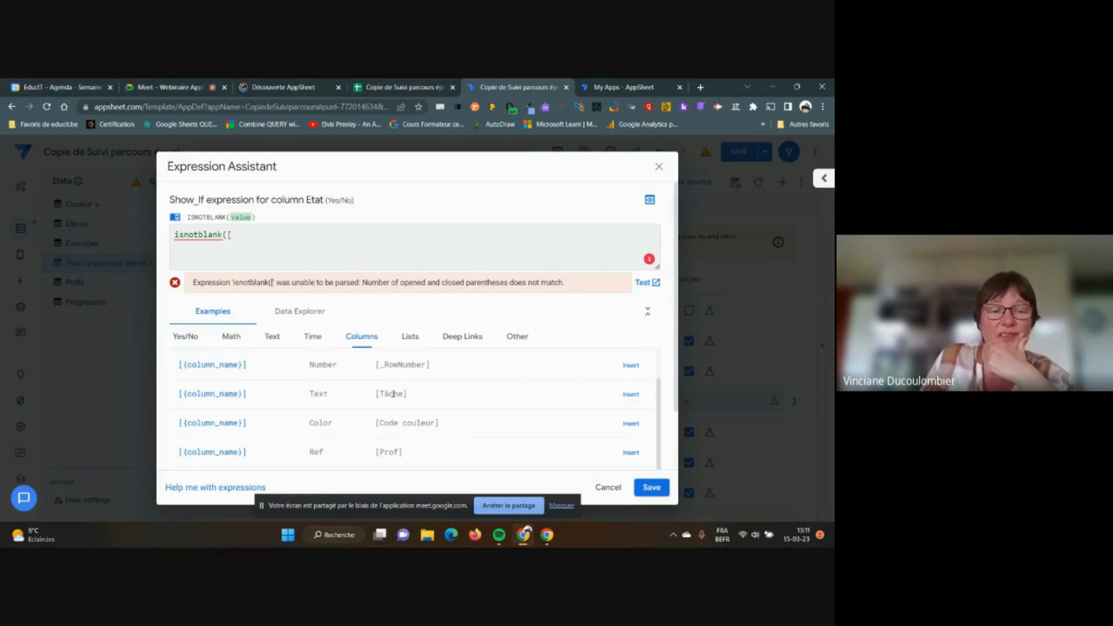
{"action": "left_click", "coordinate": [242, 235]}
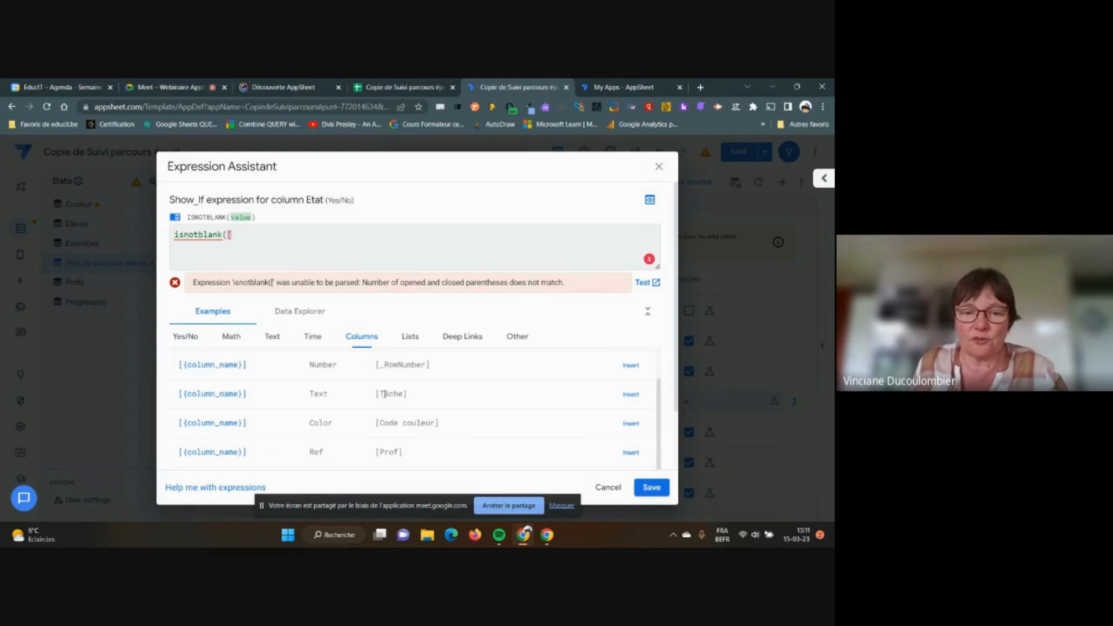
{"action": "left_click_drag", "start_coordinate": [381, 394], "coordinate": [405, 395]}
{"action": "key", "text": "ctrl+c"}
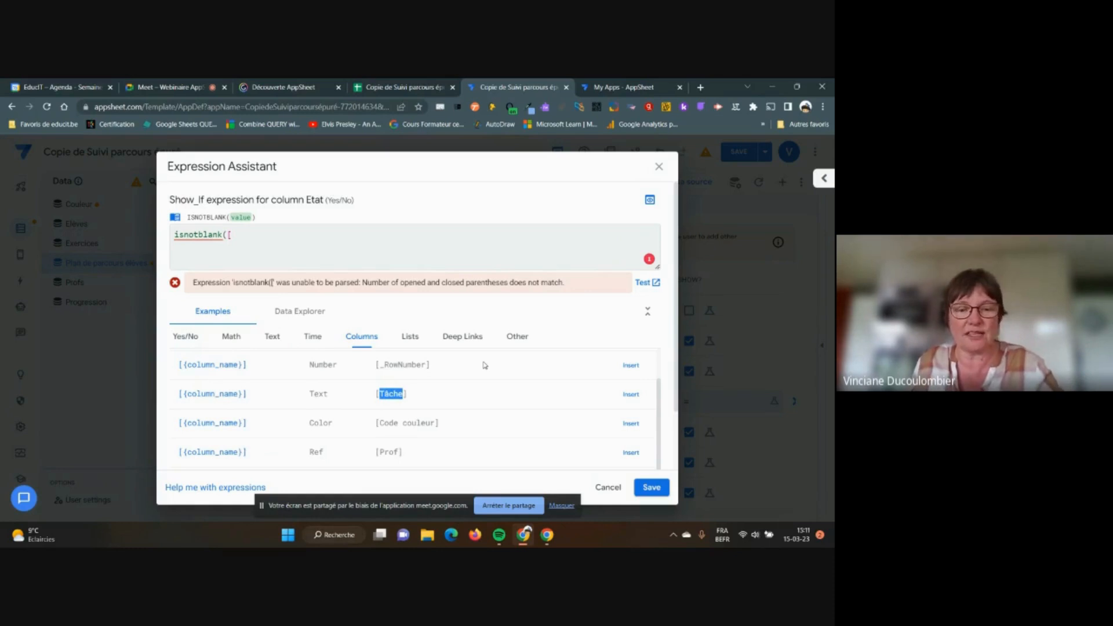
{"action": "left_click", "coordinate": [245, 237]}
{"action": "key", "text": "ctrl+v"}
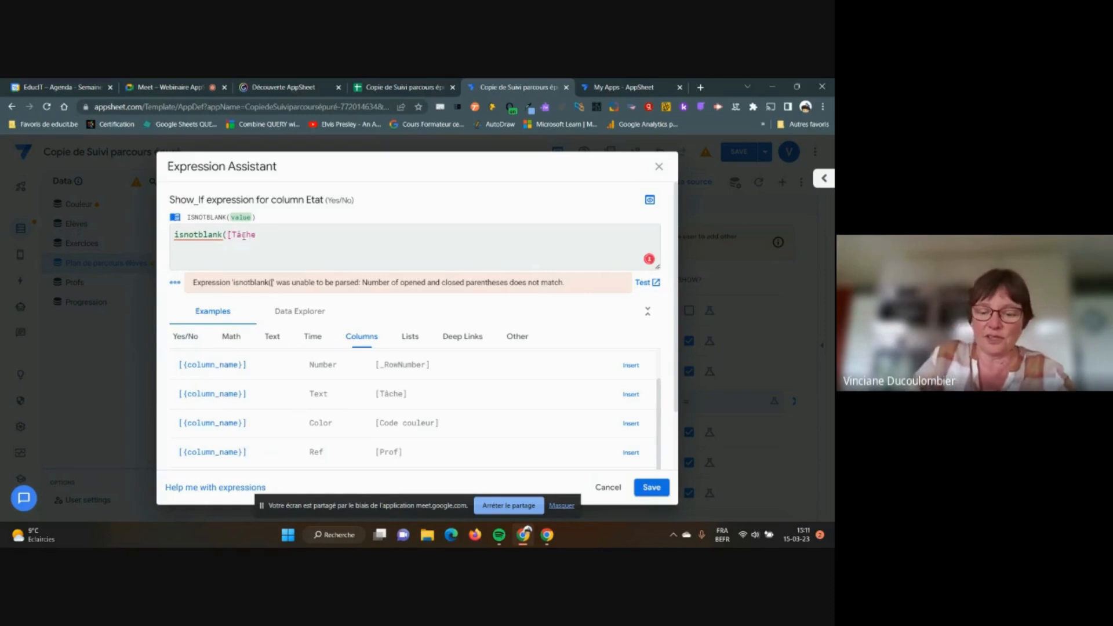
{"action": "type", "text": "])"}
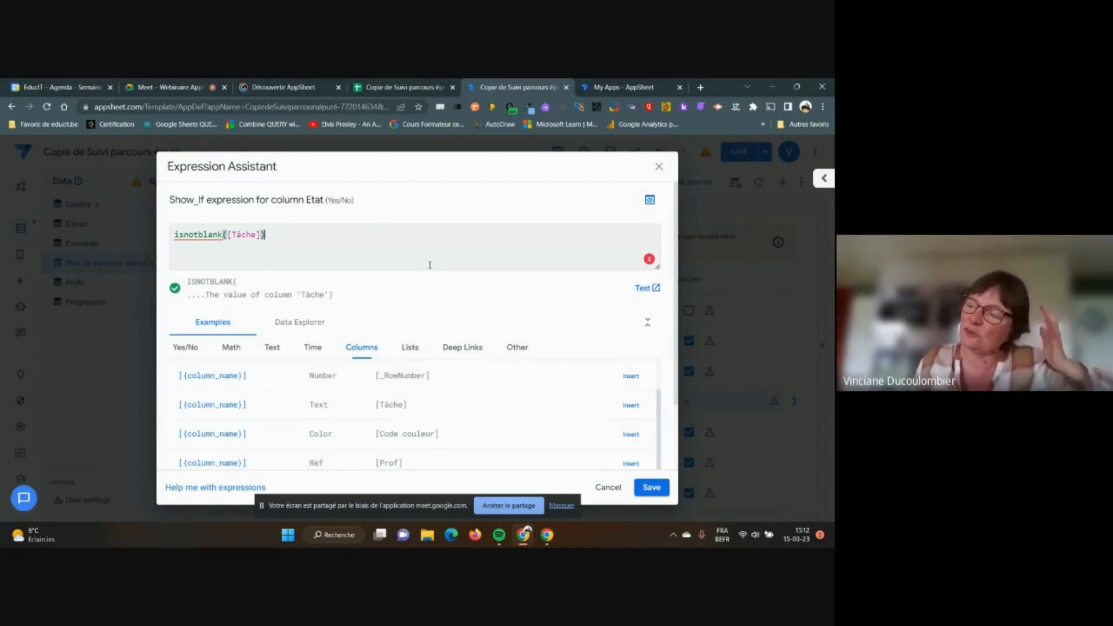
{"action": "left_click", "coordinate": [652, 487]}
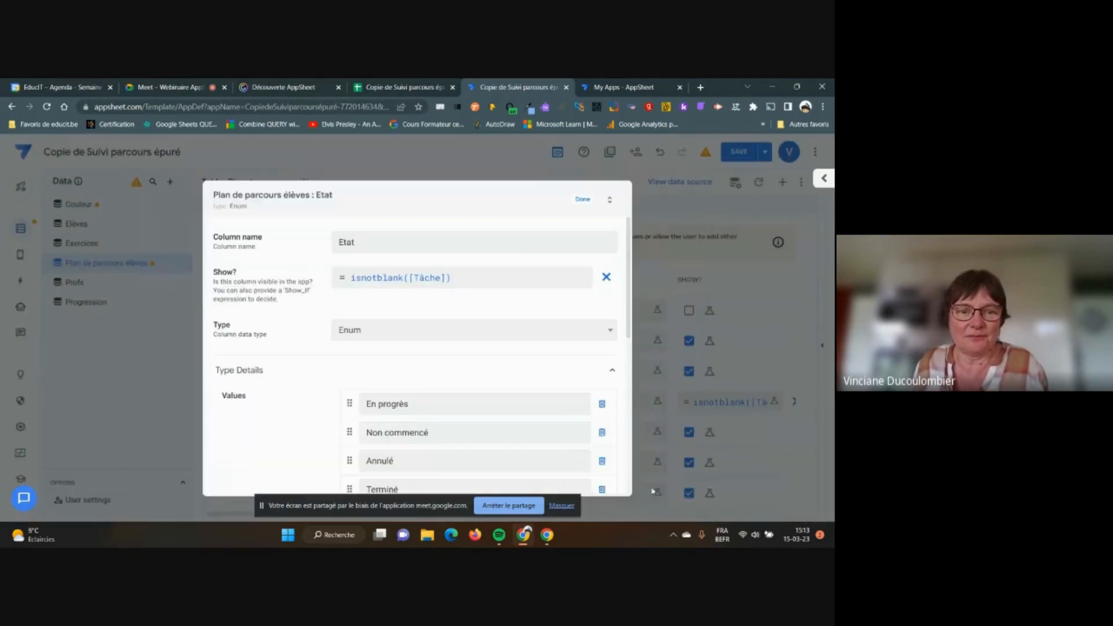
Save the app and verify in a new preview record that choosing Exercice 1 reveals Etat
{"action": "left_click", "coordinate": [582, 200]}
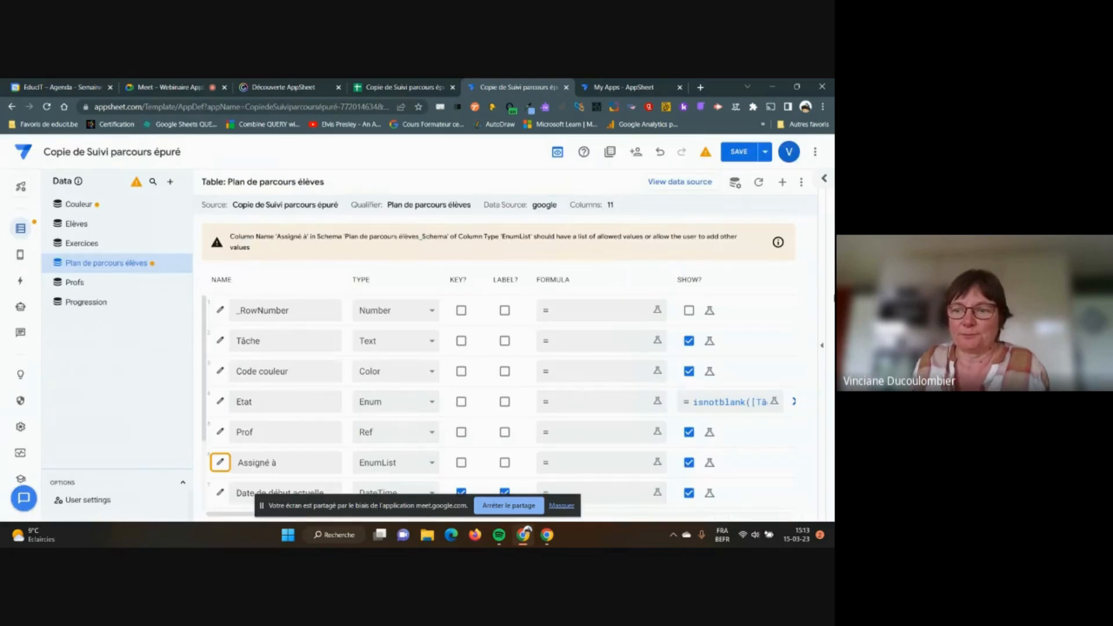
{"action": "left_click", "coordinate": [823, 346]}
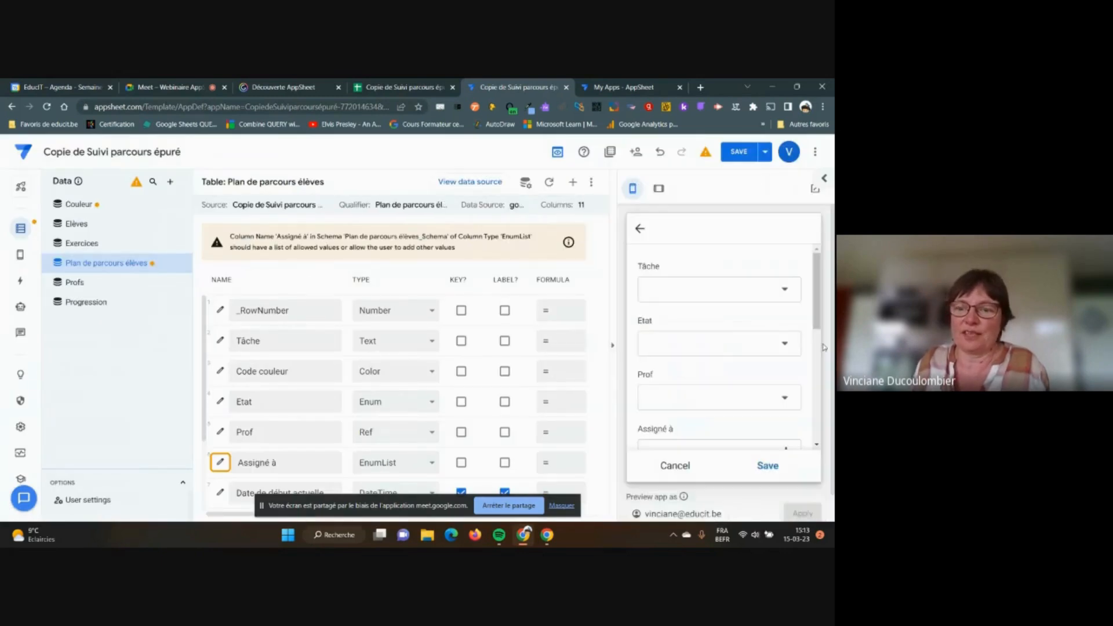
{"action": "left_click", "coordinate": [739, 153]}
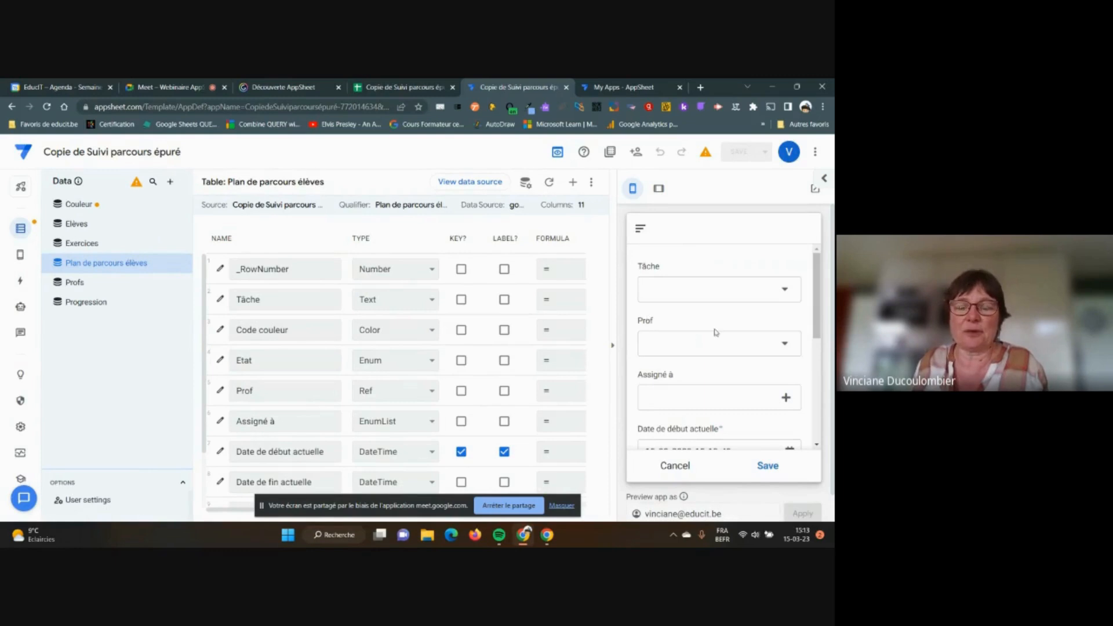
{"action": "left_click", "coordinate": [787, 290]}
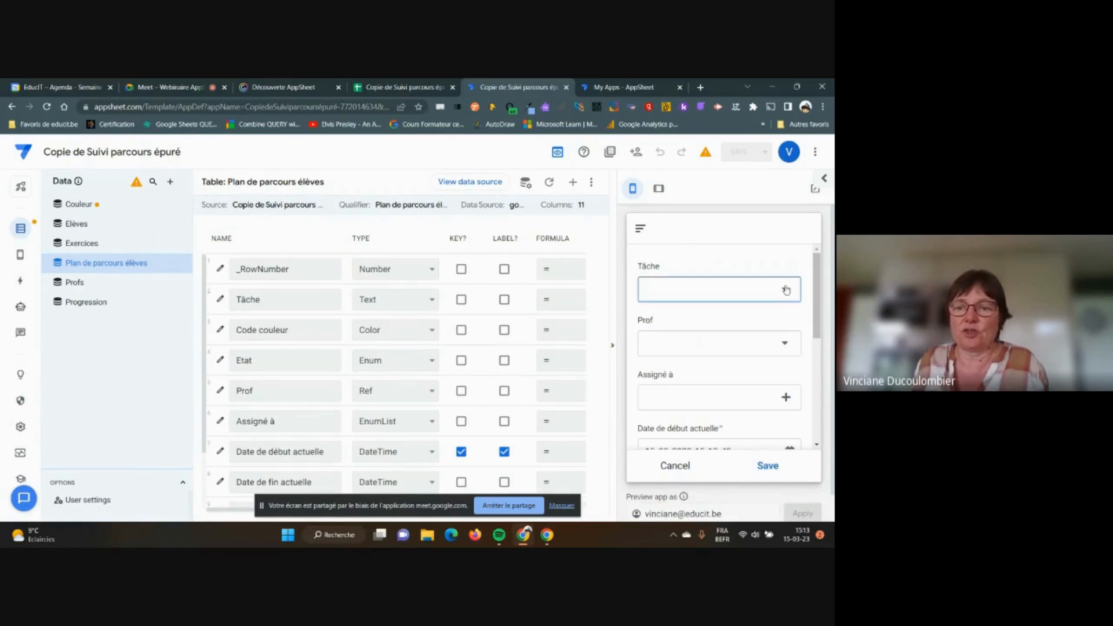
{"action": "left_click", "coordinate": [650, 281]}
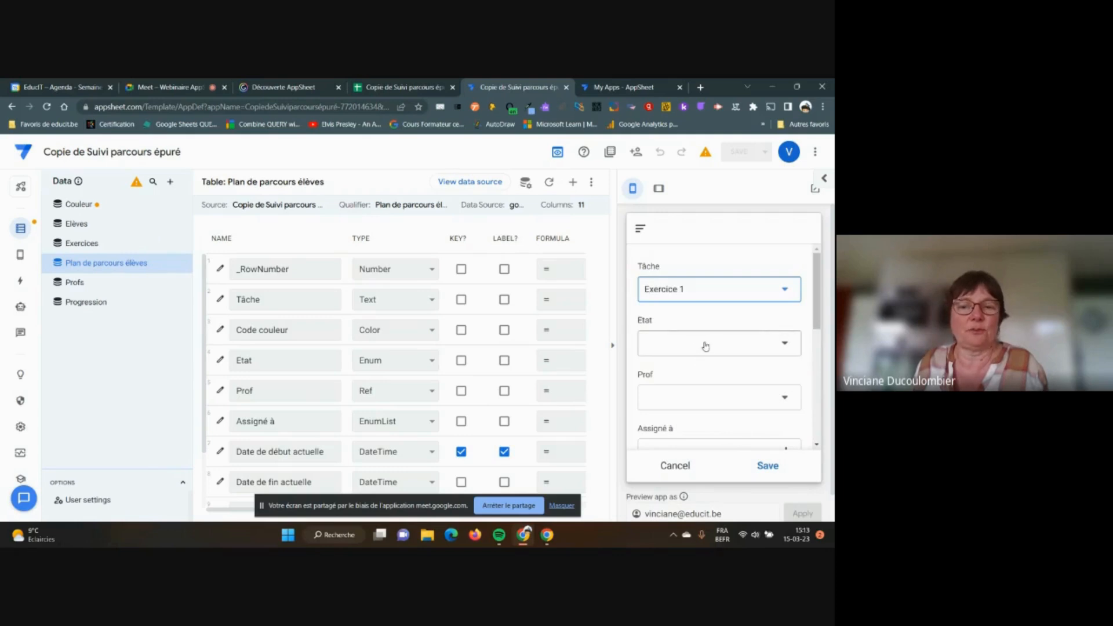
{"action": "left_click", "coordinate": [612, 349]}
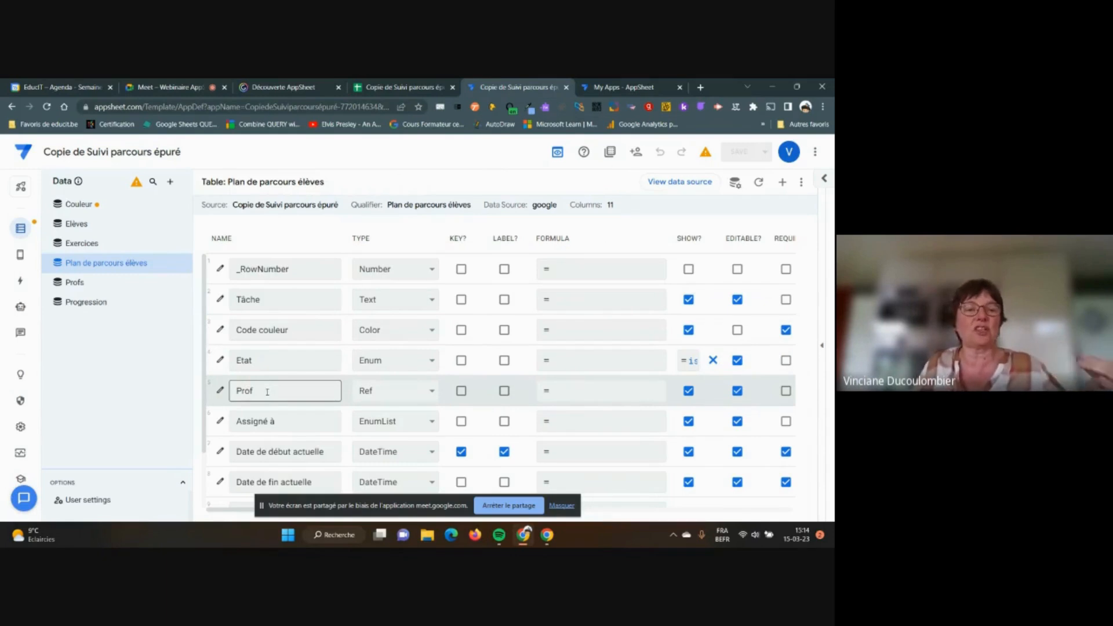
Give the Prof column the Show? condition isnotblank([Tâche]) and save it
{"action": "left_click", "coordinate": [221, 391]}
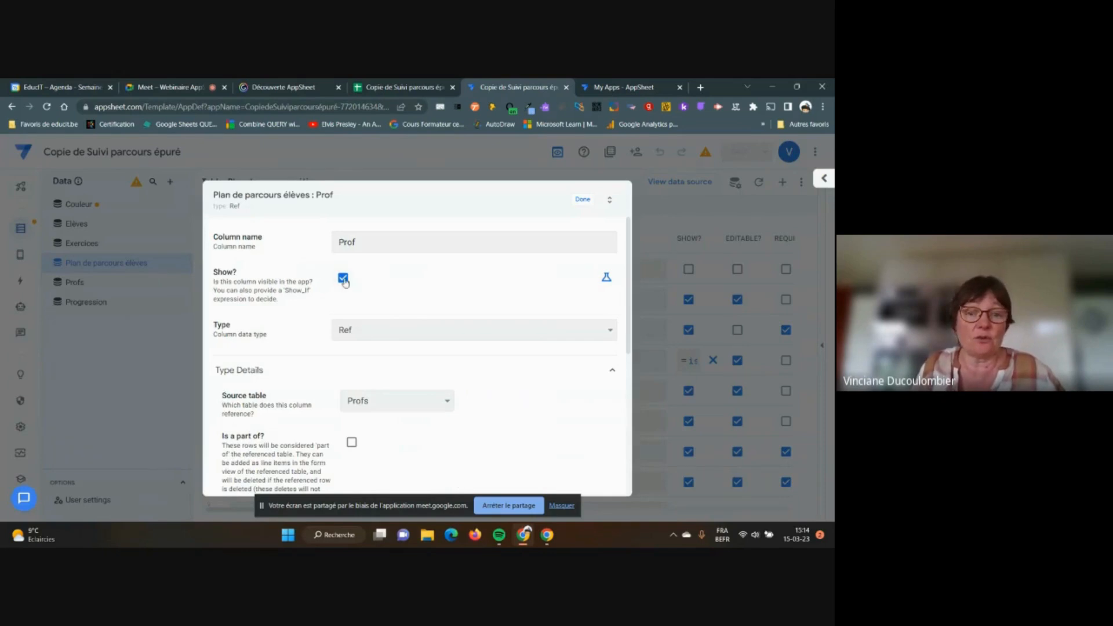
{"action": "left_click", "coordinate": [343, 279]}
{"action": "left_click", "coordinate": [607, 277]}
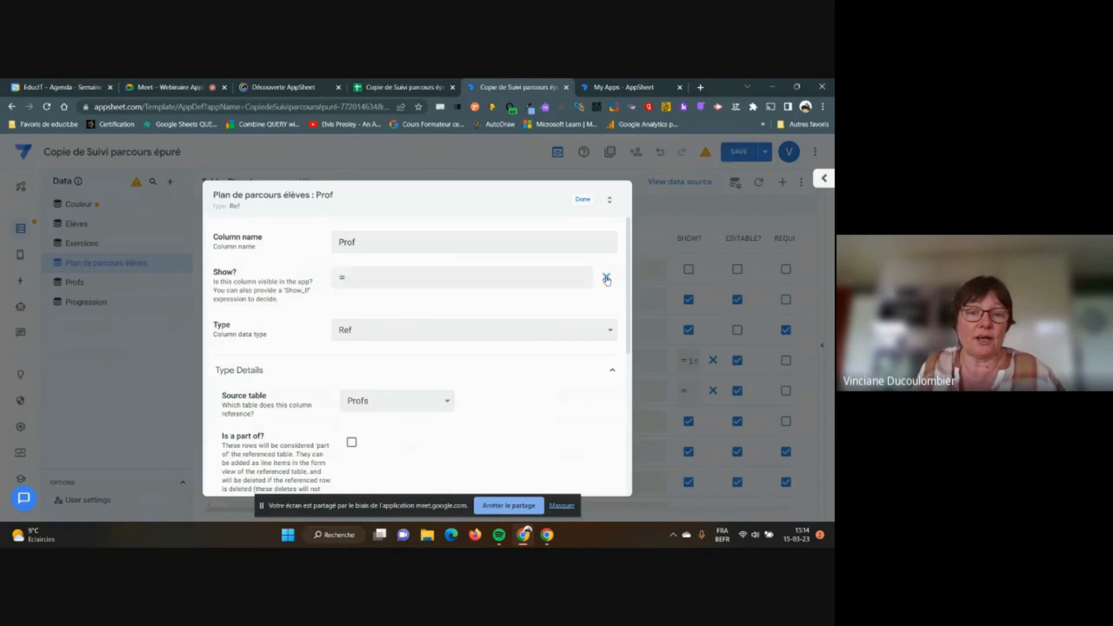
{"action": "left_click", "coordinate": [422, 277]}
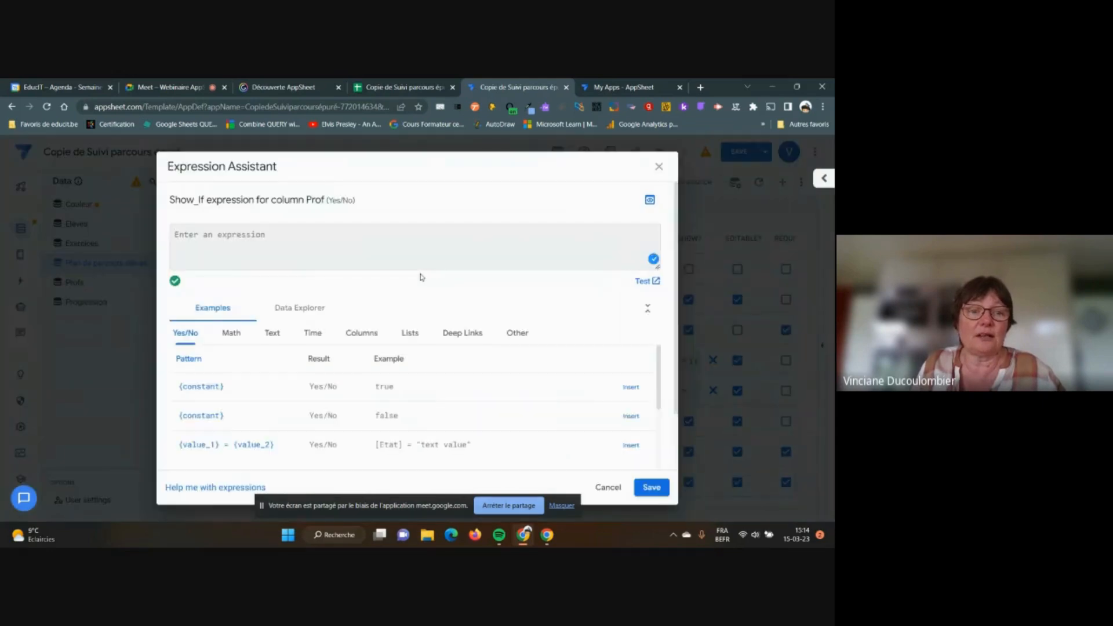
{"action": "left_click", "coordinate": [381, 247]}
{"action": "type", "text": "isnotblank("}
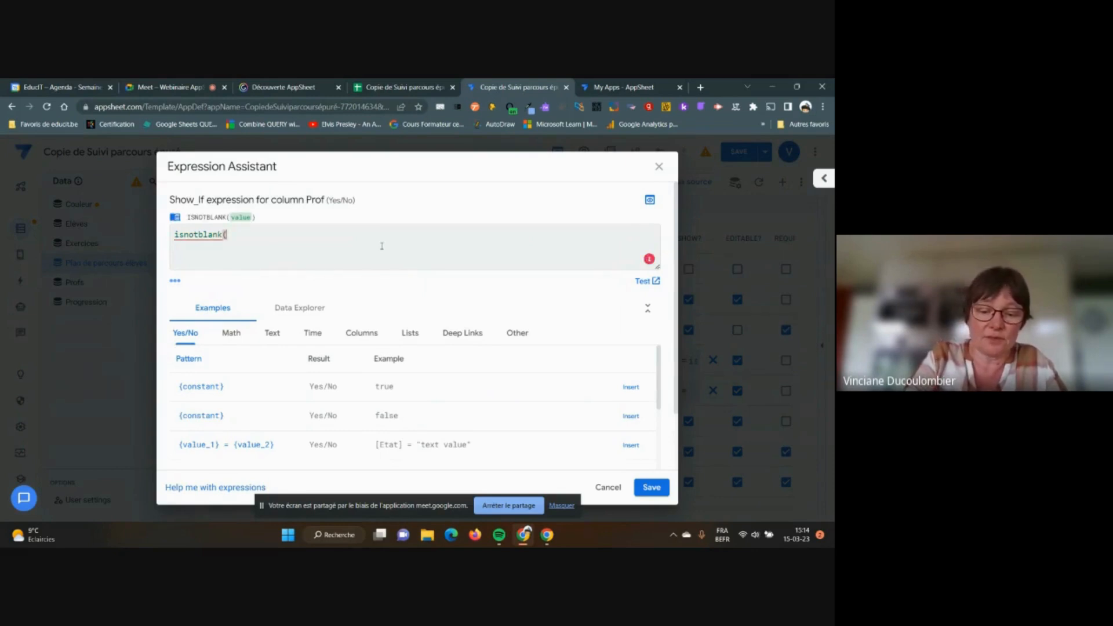
{"action": "type", "text": "["}
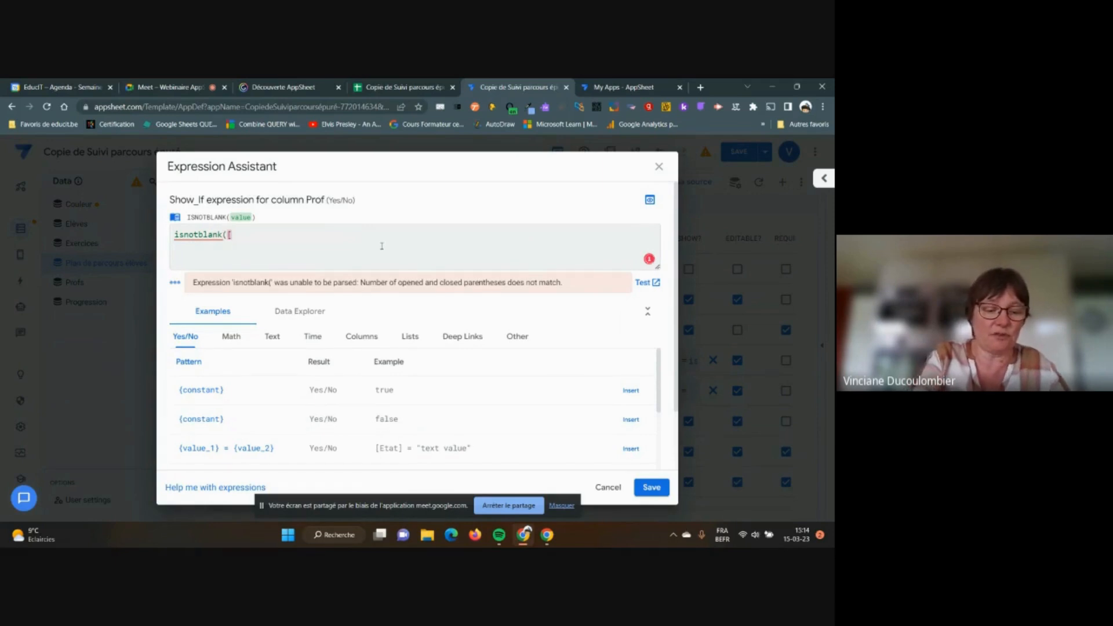
{"action": "type", "text": "Tâche"}
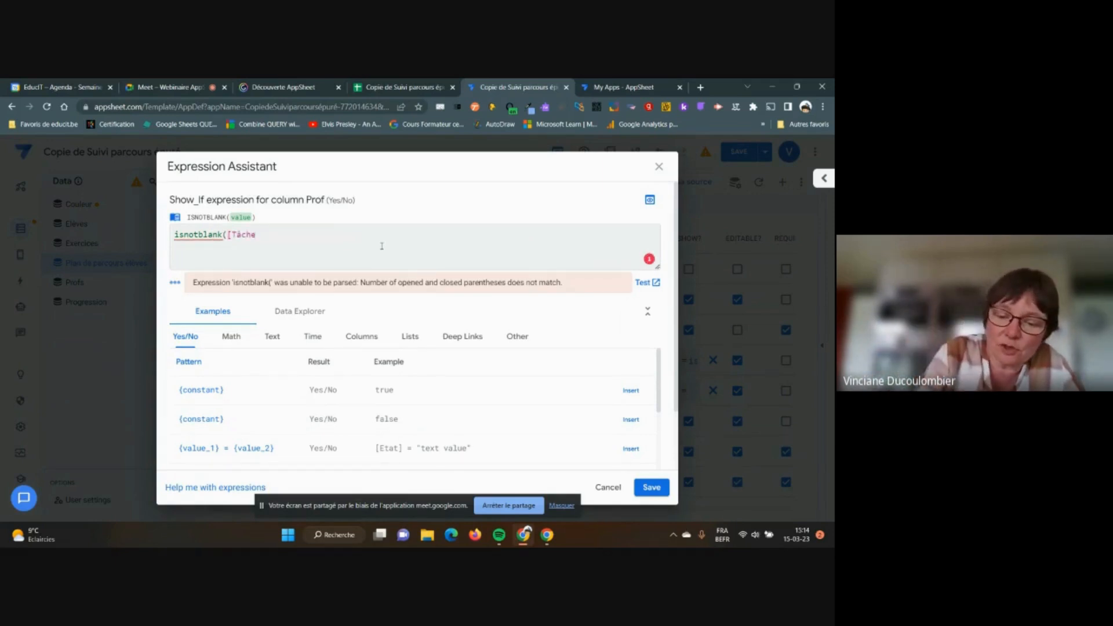
{"action": "type", "text": "]"}
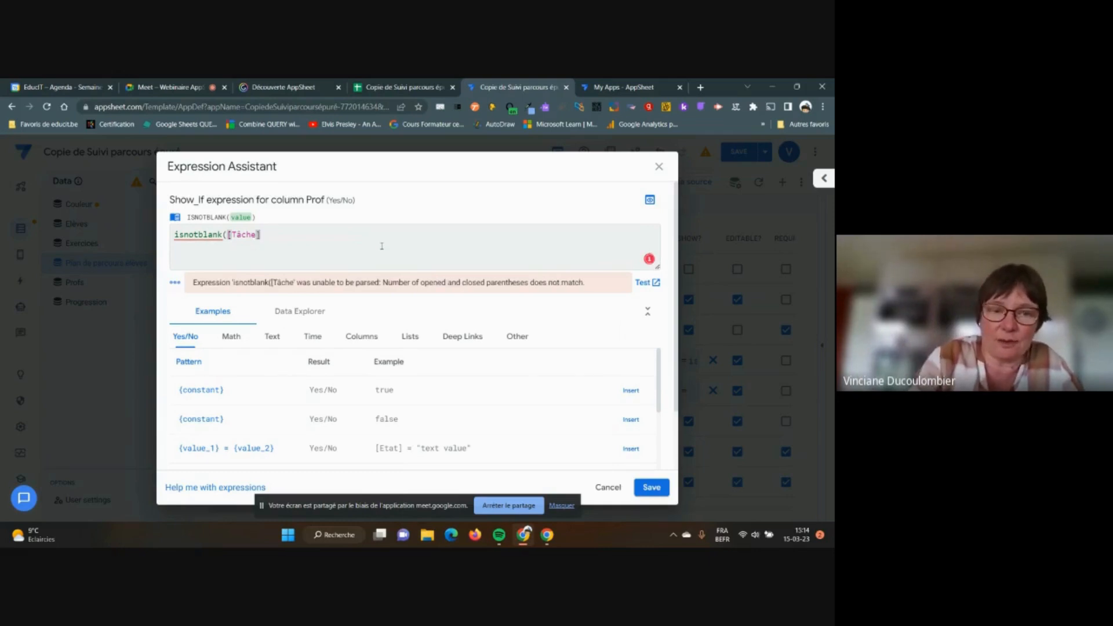
{"action": "type", "text": ")"}
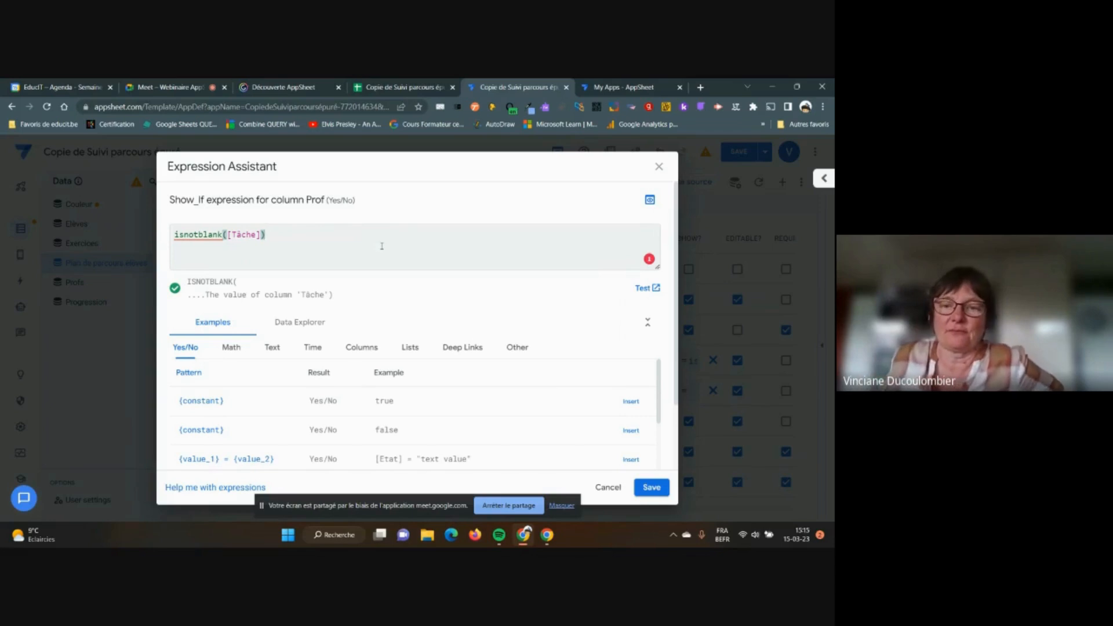
{"action": "left_click", "coordinate": [652, 489]}
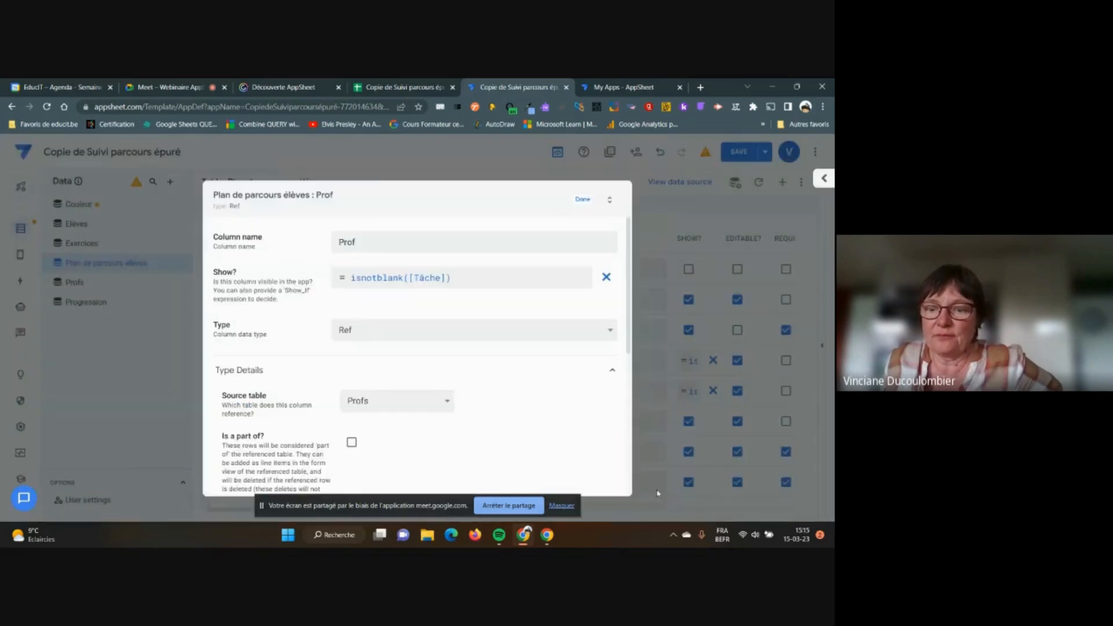
{"action": "left_click", "coordinate": [580, 200]}
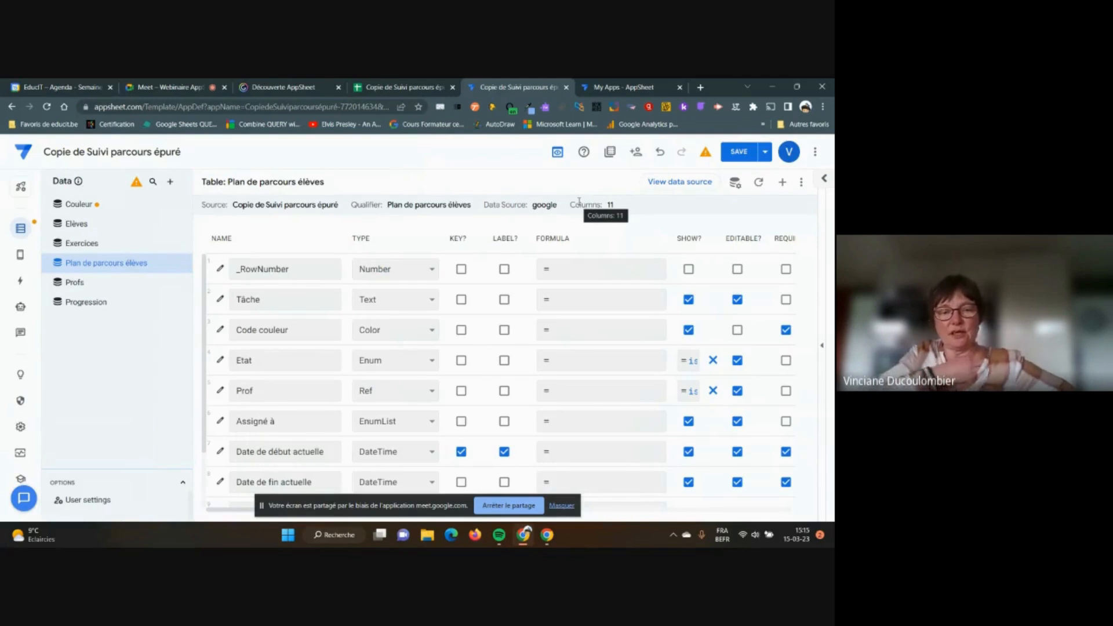
Save the app and preview the new-record form with Tâche, both dates and Progression
{"action": "left_click", "coordinate": [740, 153]}
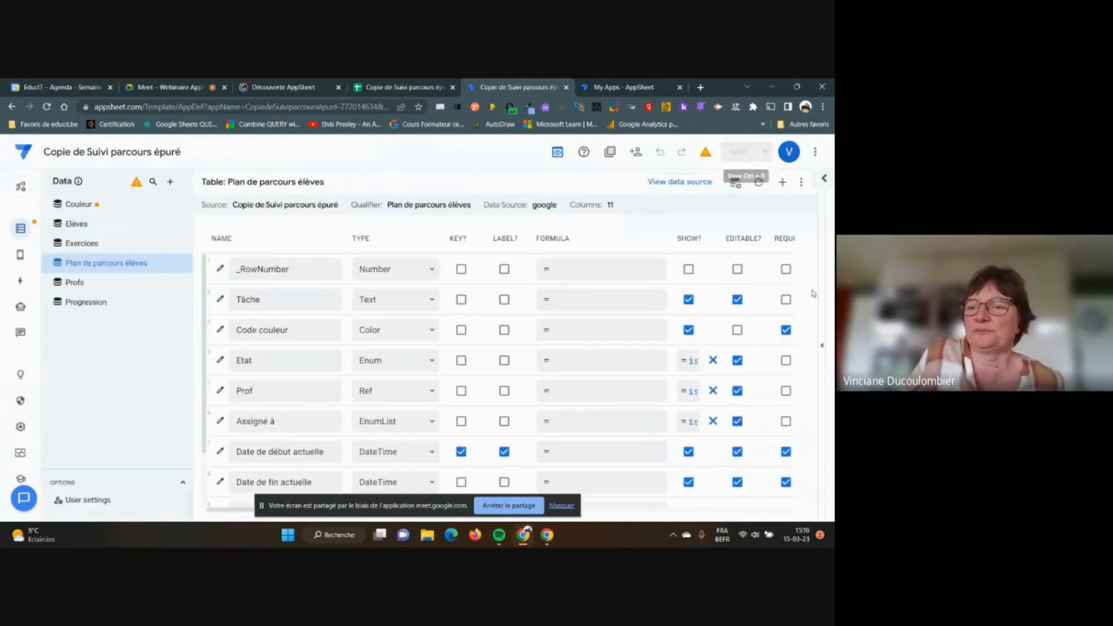
{"action": "left_click", "coordinate": [821, 347]}
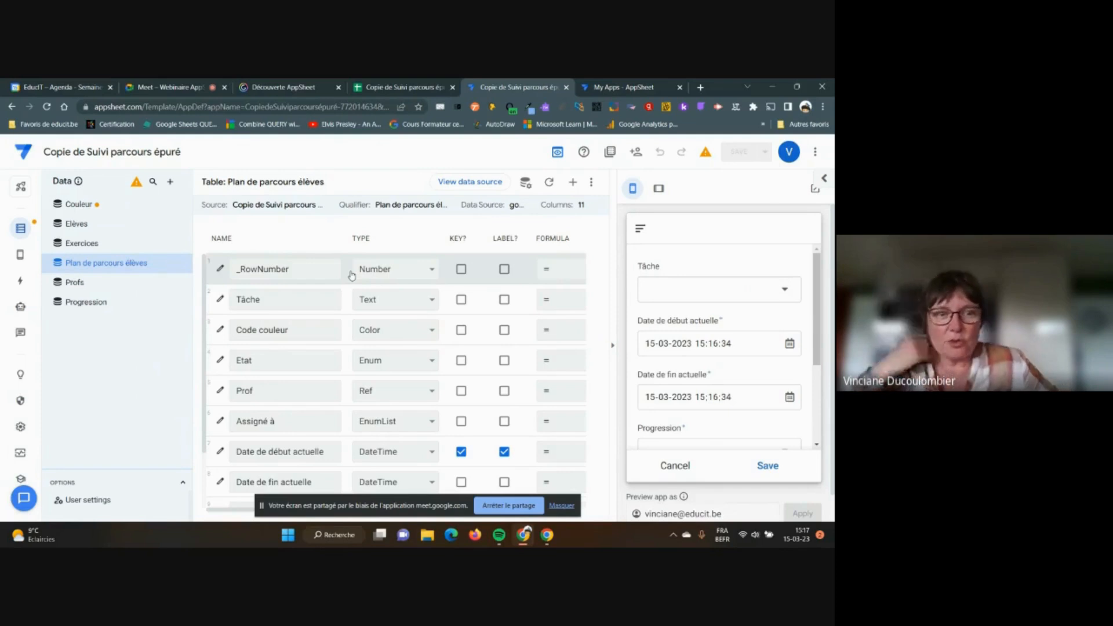
{"action": "scroll", "coordinate": [342, 279], "scroll_direction": "down", "scroll_amount": 3}
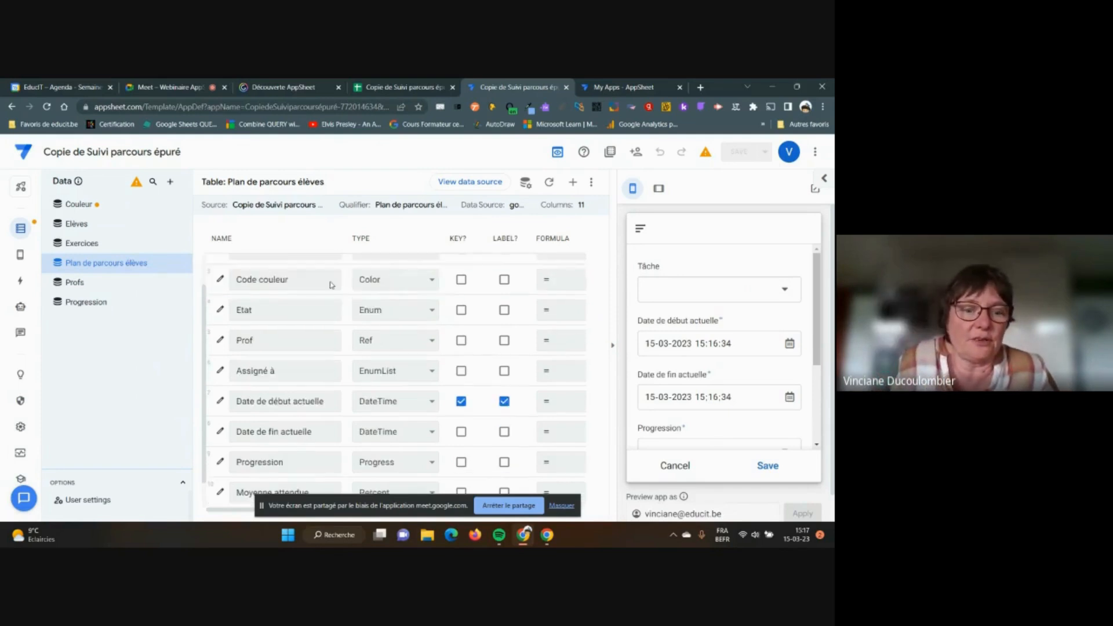
{"action": "scroll", "coordinate": [331, 282], "scroll_direction": "up", "scroll_amount": 3}
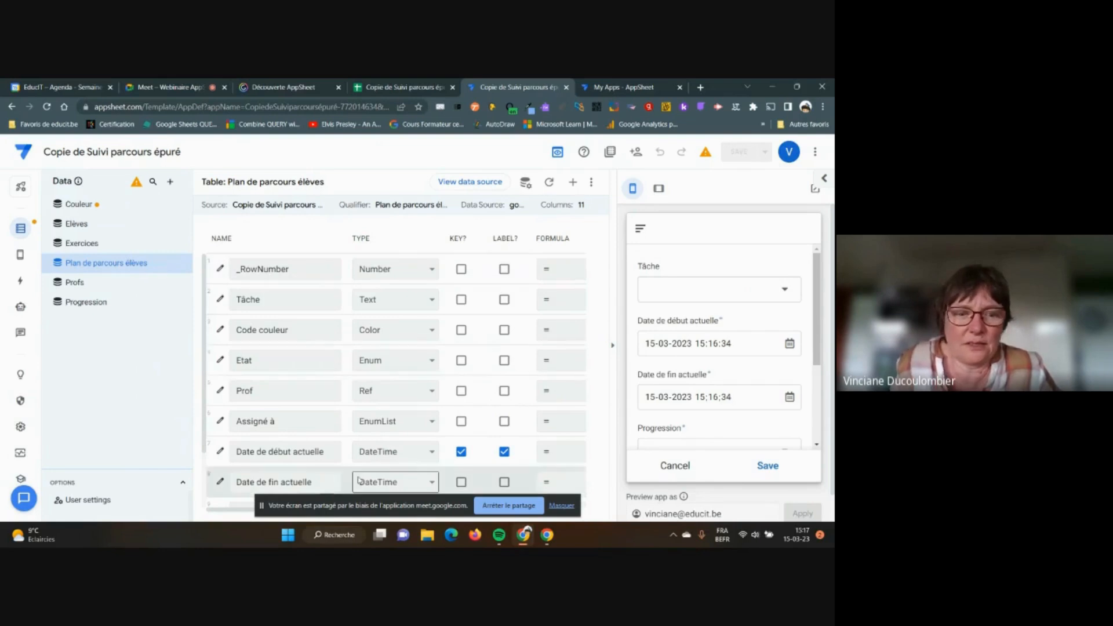
{"action": "left_click", "coordinate": [613, 345]}
{"action": "left_click", "coordinate": [688, 269]}
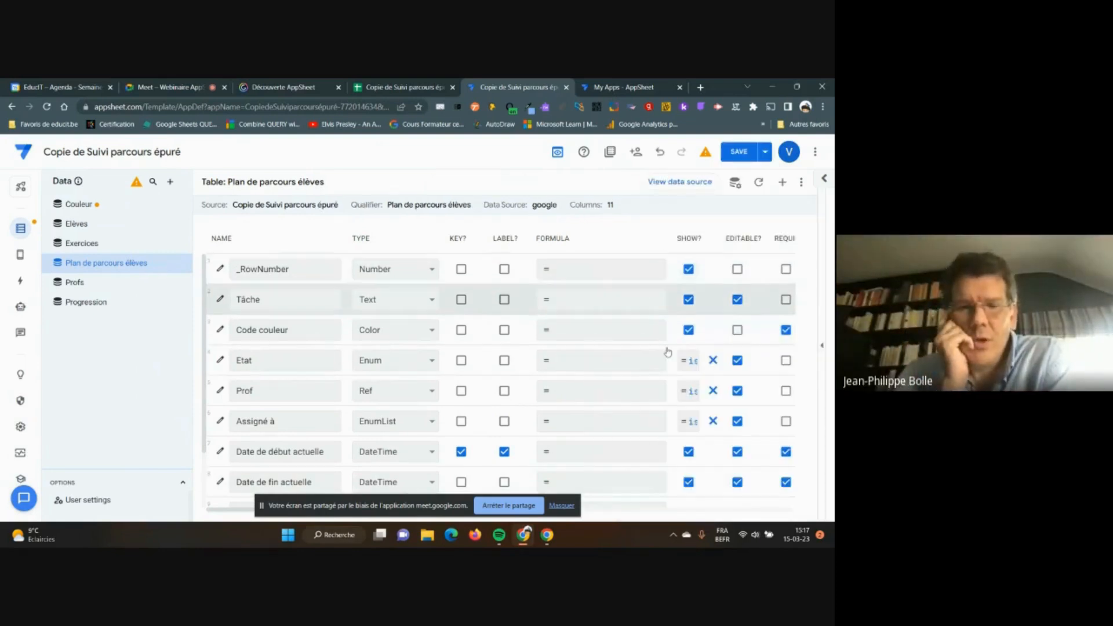
{"action": "left_click", "coordinate": [822, 345]}
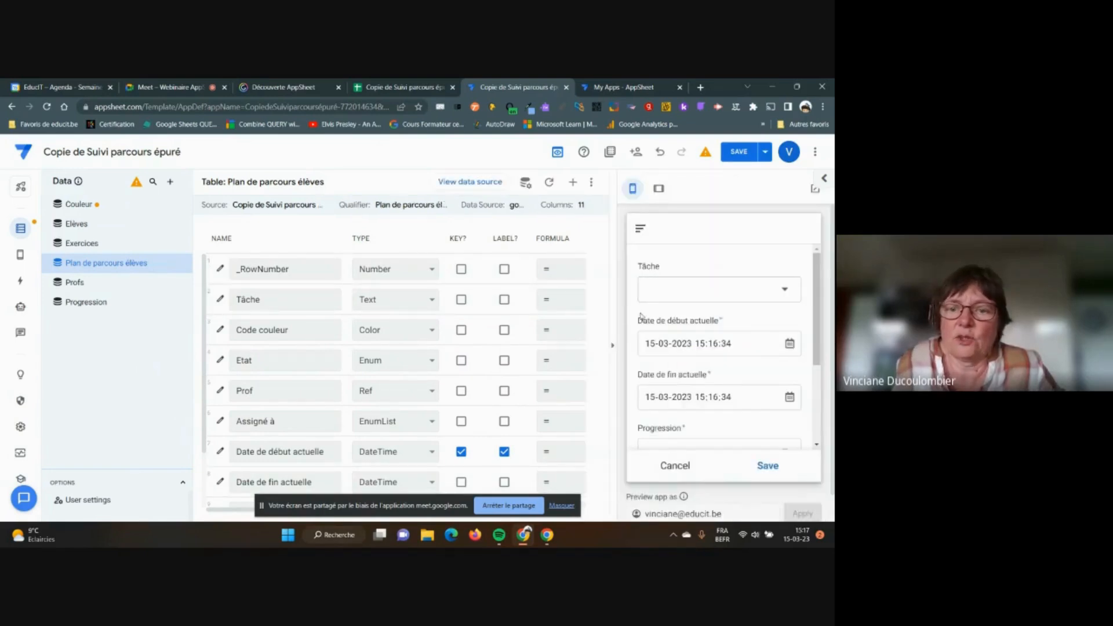
{"action": "left_click", "coordinate": [613, 349]}
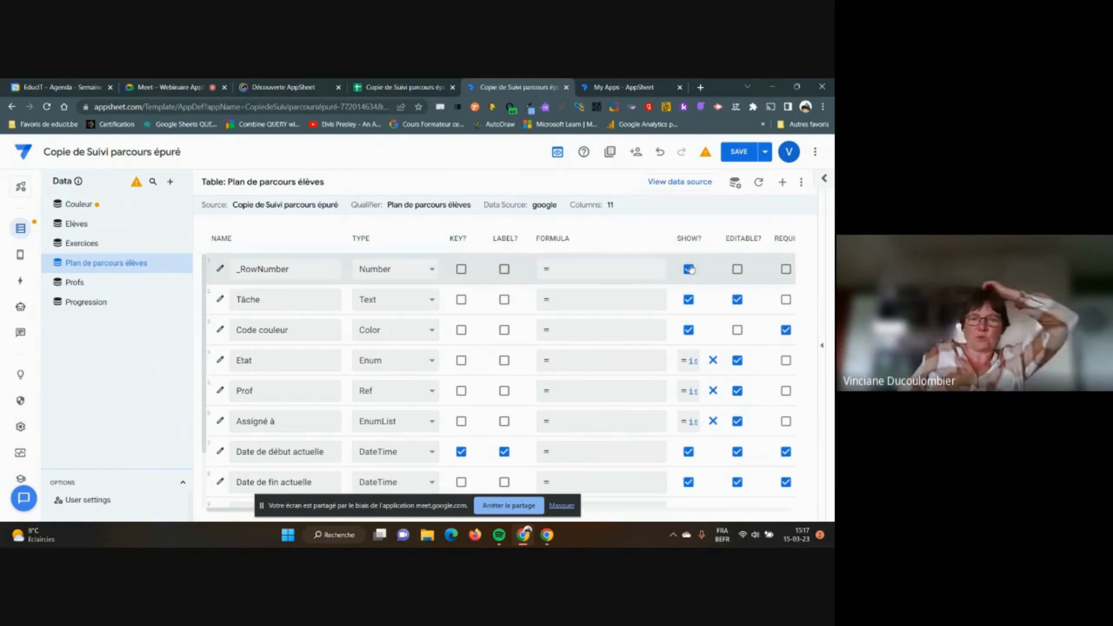
{"action": "left_click", "coordinate": [689, 269]}
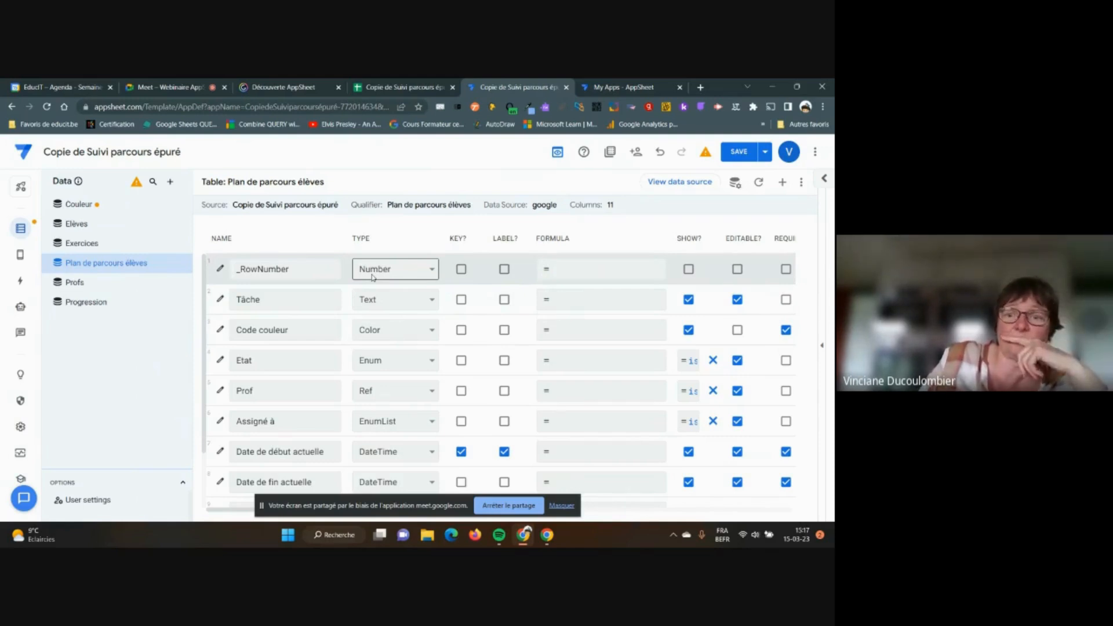
{"action": "left_click", "coordinate": [822, 349]}
{"action": "left_click", "coordinate": [738, 151]}
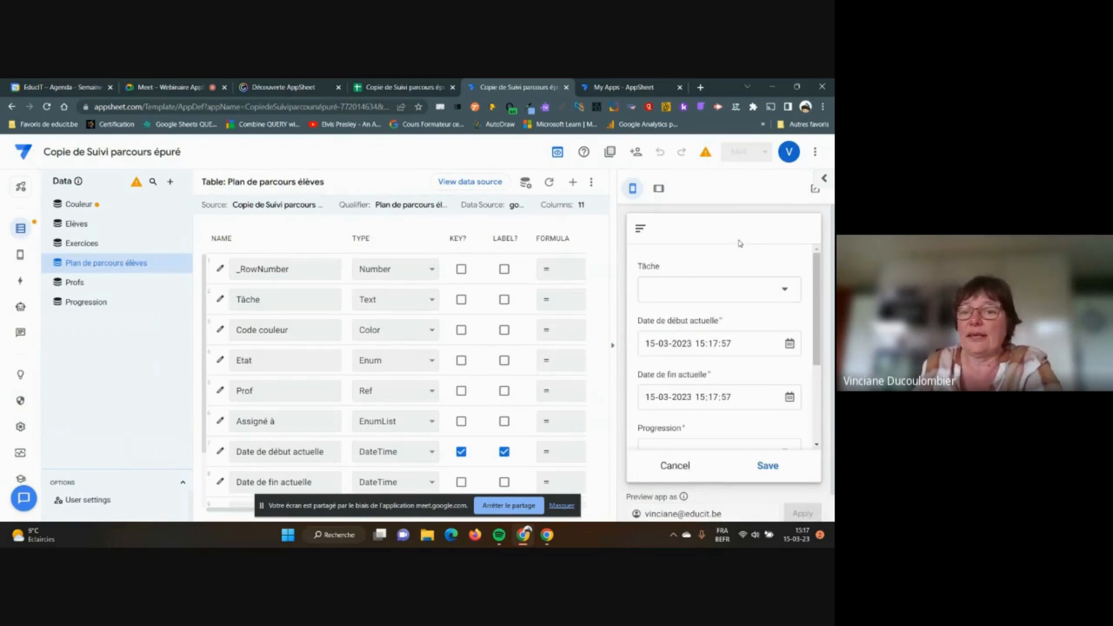
Choose Exercice 1 as the task in the preview form and scroll down to the date fields
{"action": "left_click", "coordinate": [783, 294]}
{"action": "left_click", "coordinate": [650, 286]}
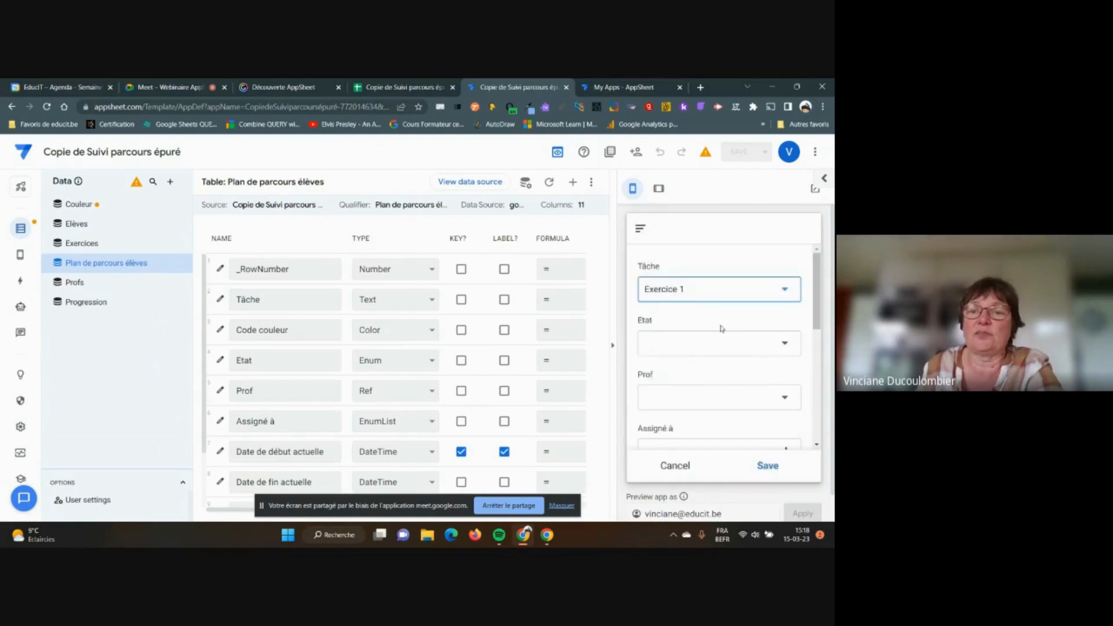
{"action": "scroll", "coordinate": [723, 383], "scroll_direction": "down", "scroll_amount": 2}
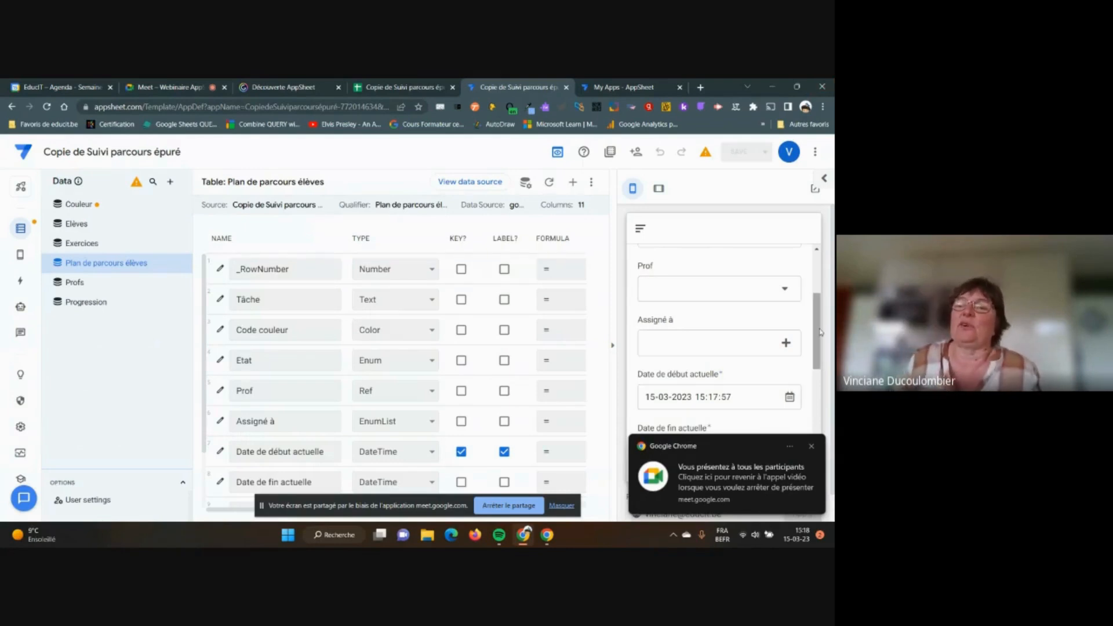
{"action": "left_click_drag", "start_coordinate": [819, 338], "coordinate": [819, 350]}
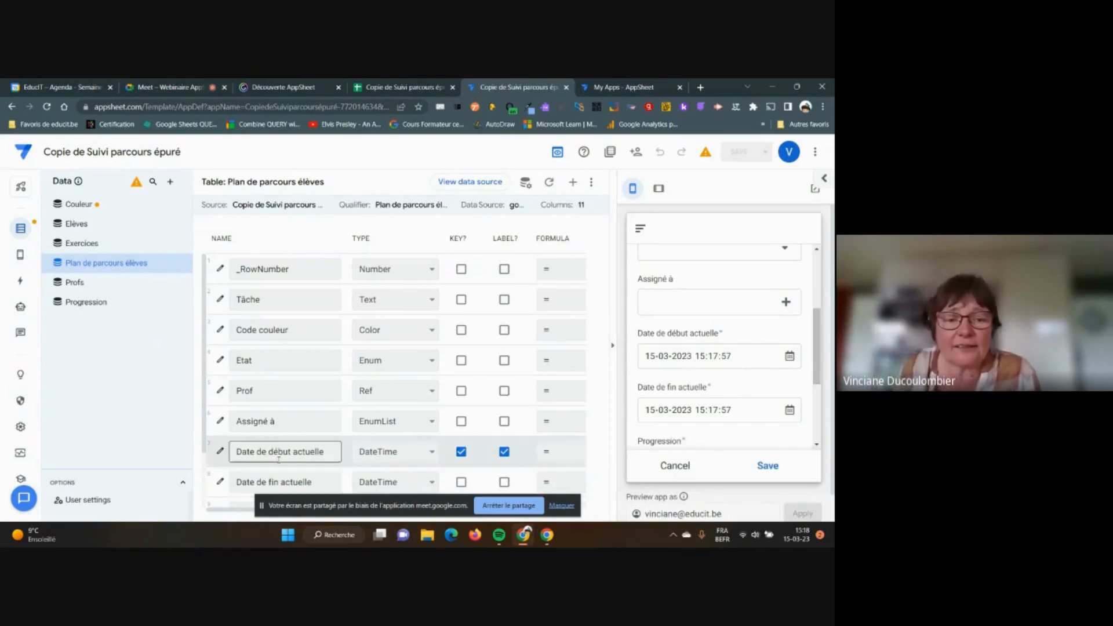
Close and reopen the app preview, then dismiss the screen-sharing notice bar
{"action": "left_click", "coordinate": [612, 346]}
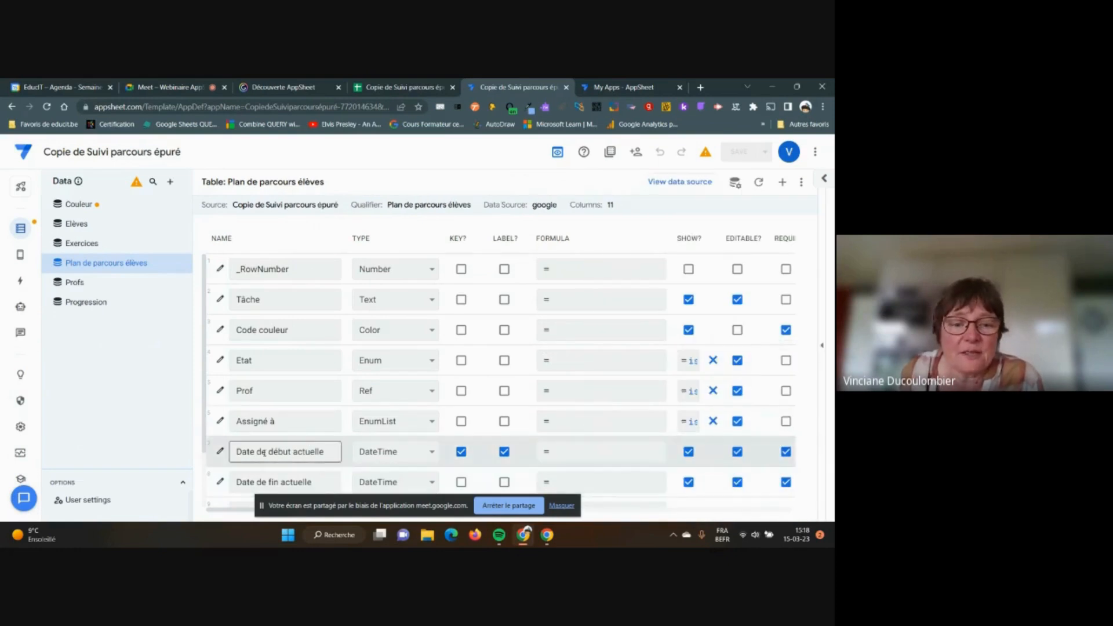
{"action": "left_click", "coordinate": [822, 346]}
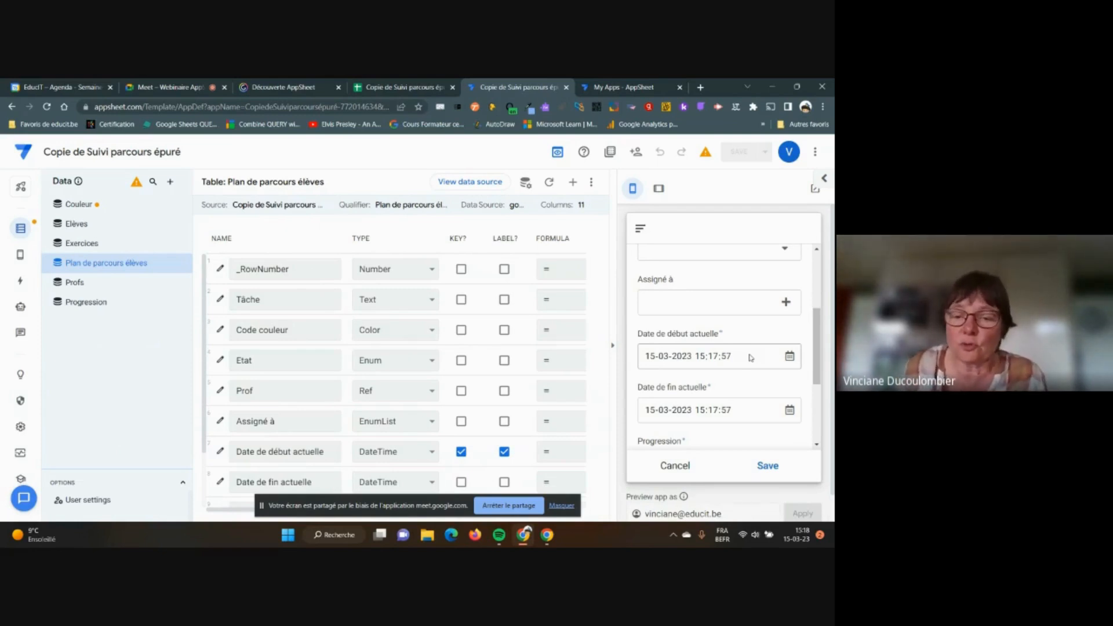
{"action": "left_click", "coordinate": [563, 507]}
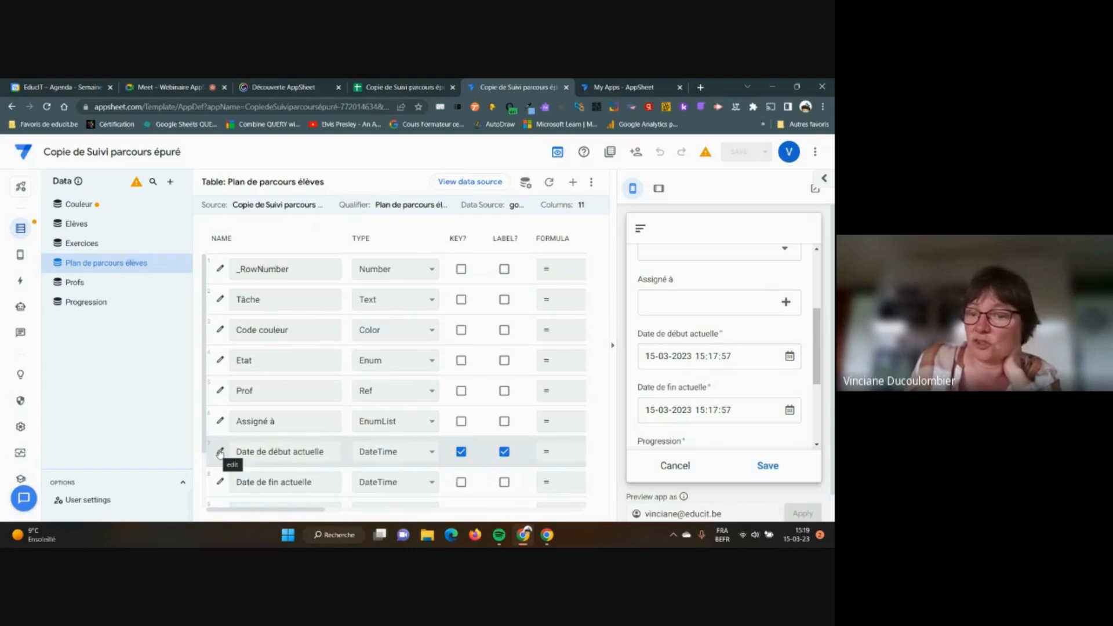
Open Date de début actuelle's settings with Data Validity and Auto Compute expanded, showing Initial value NOW()
{"action": "left_click", "coordinate": [613, 346]}
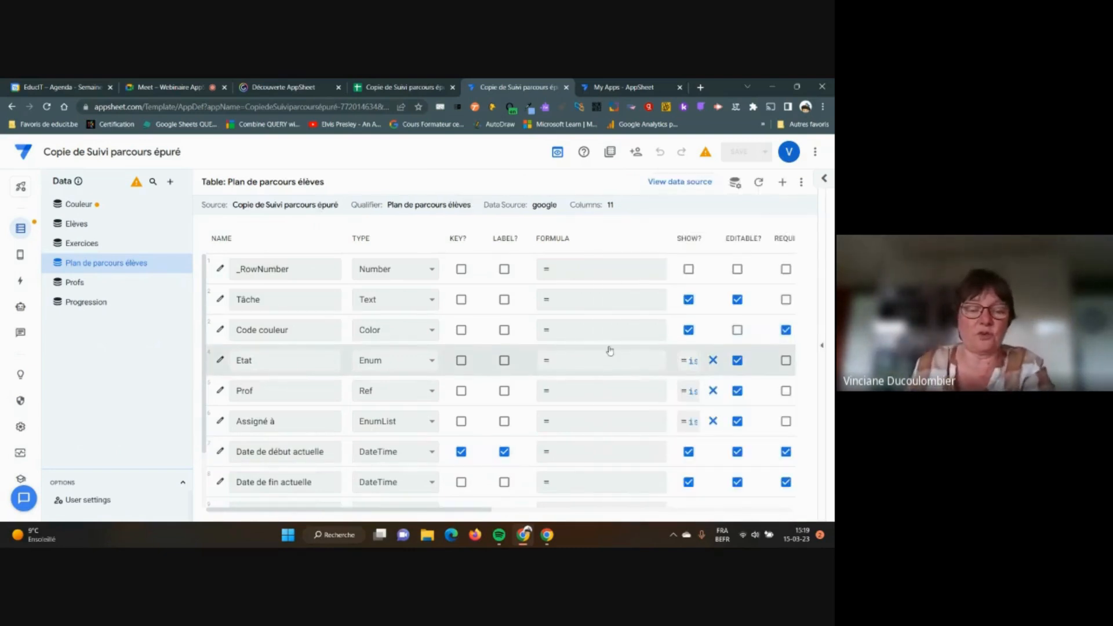
{"action": "left_click", "coordinate": [220, 453]}
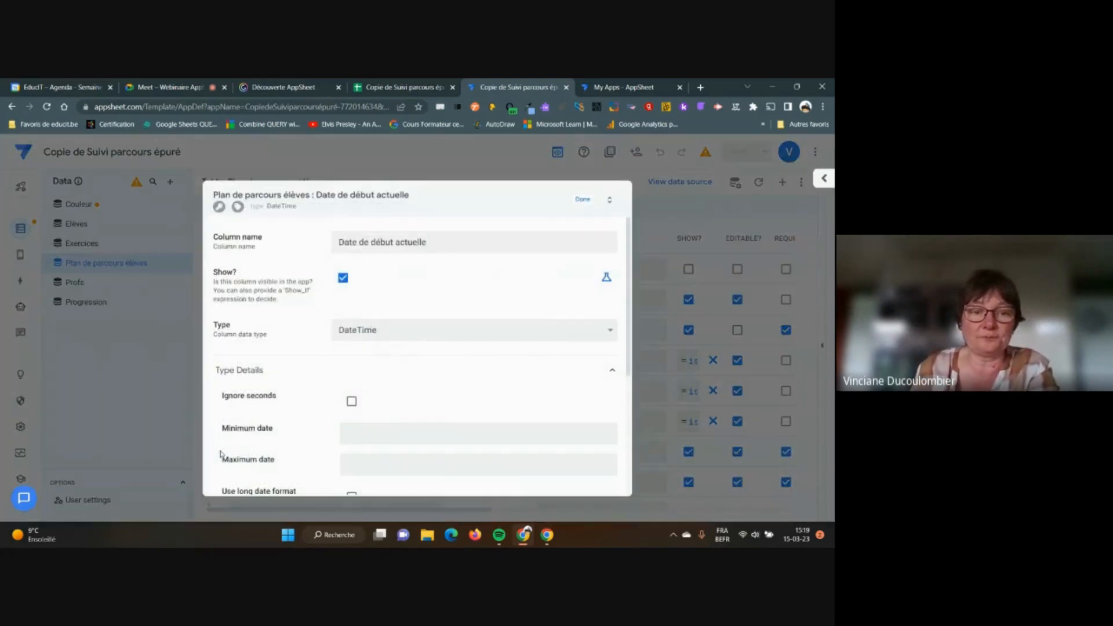
{"action": "scroll", "coordinate": [504, 382], "scroll_direction": "down", "scroll_amount": 3}
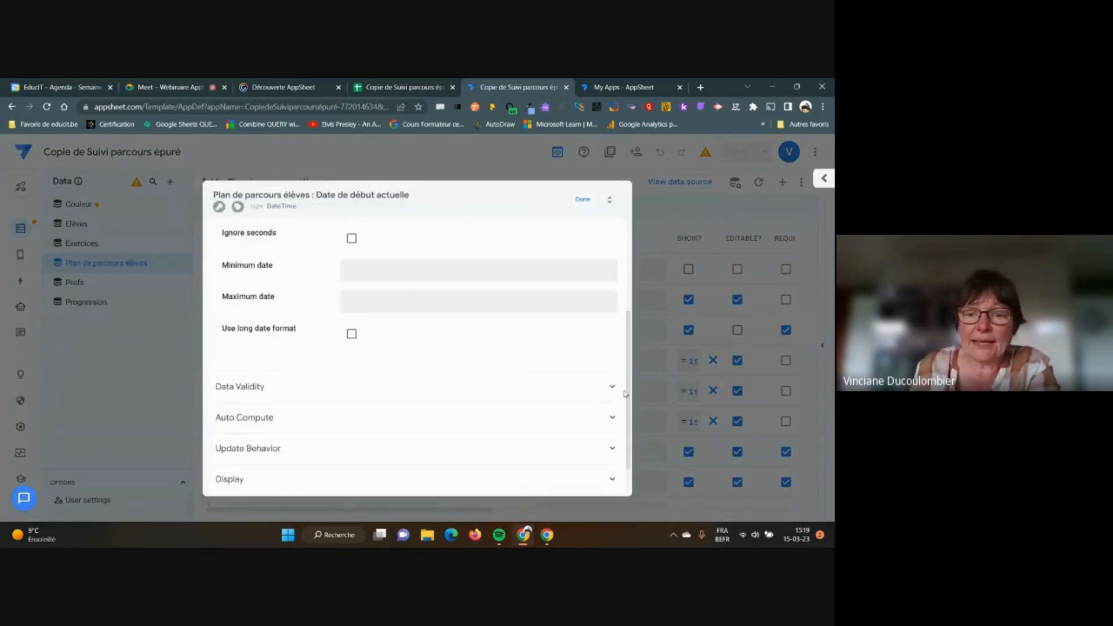
{"action": "left_click", "coordinate": [612, 389]}
{"action": "scroll", "coordinate": [612, 391], "scroll_direction": "down", "scroll_amount": 4}
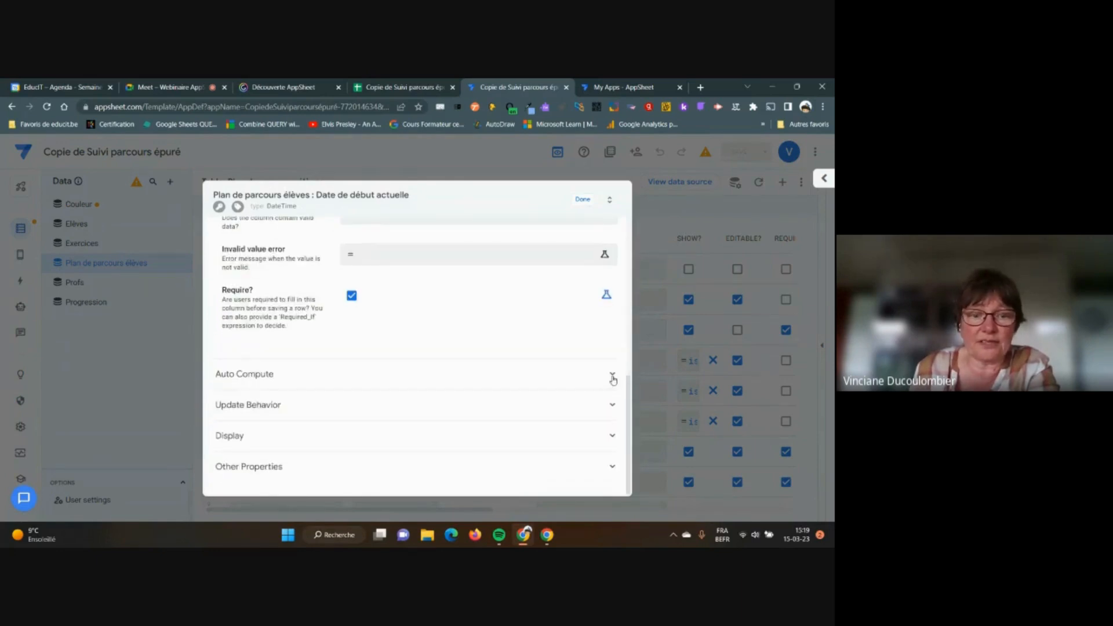
{"action": "left_click", "coordinate": [612, 377]}
{"action": "scroll", "coordinate": [451, 361], "scroll_direction": "up", "scroll_amount": 3}
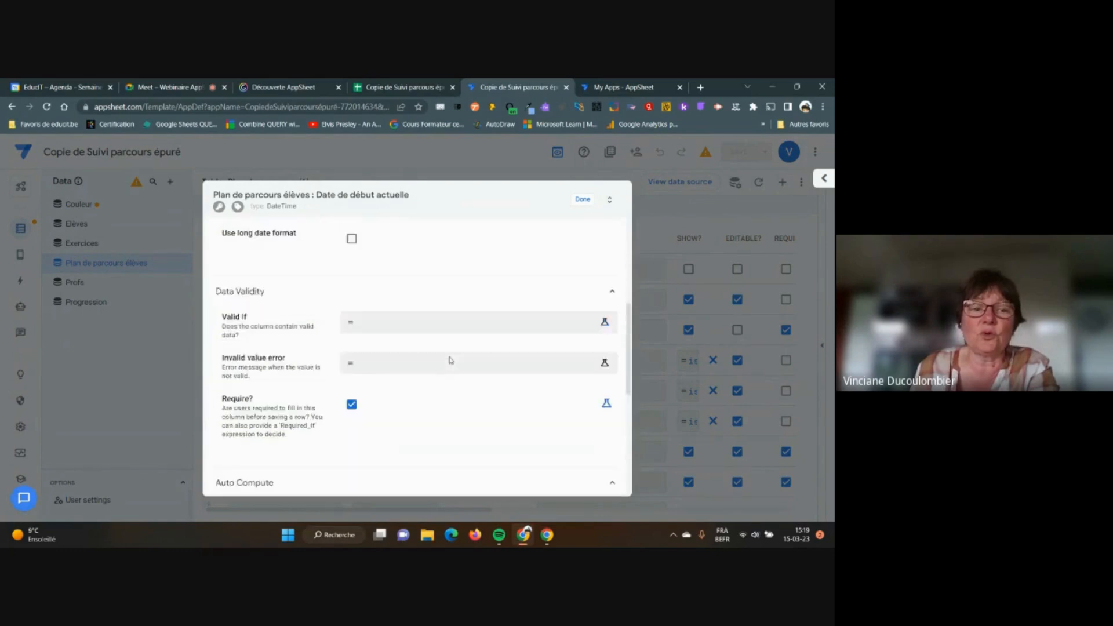
{"action": "scroll", "coordinate": [450, 360], "scroll_direction": "down", "scroll_amount": 2}
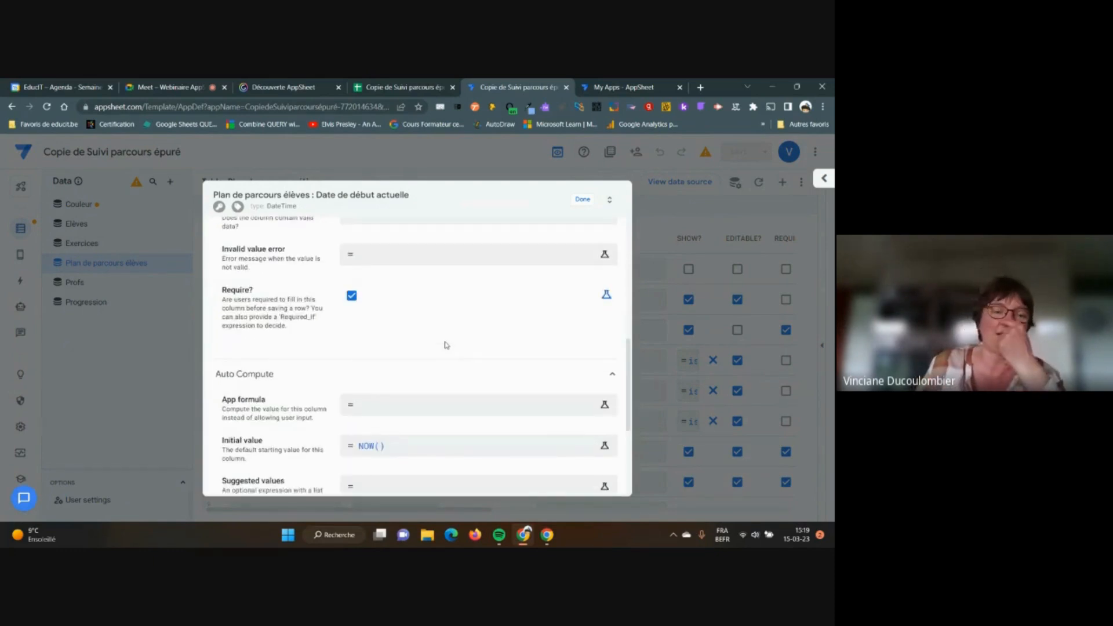
{"action": "scroll", "coordinate": [273, 394], "scroll_direction": "down", "scroll_amount": 2}
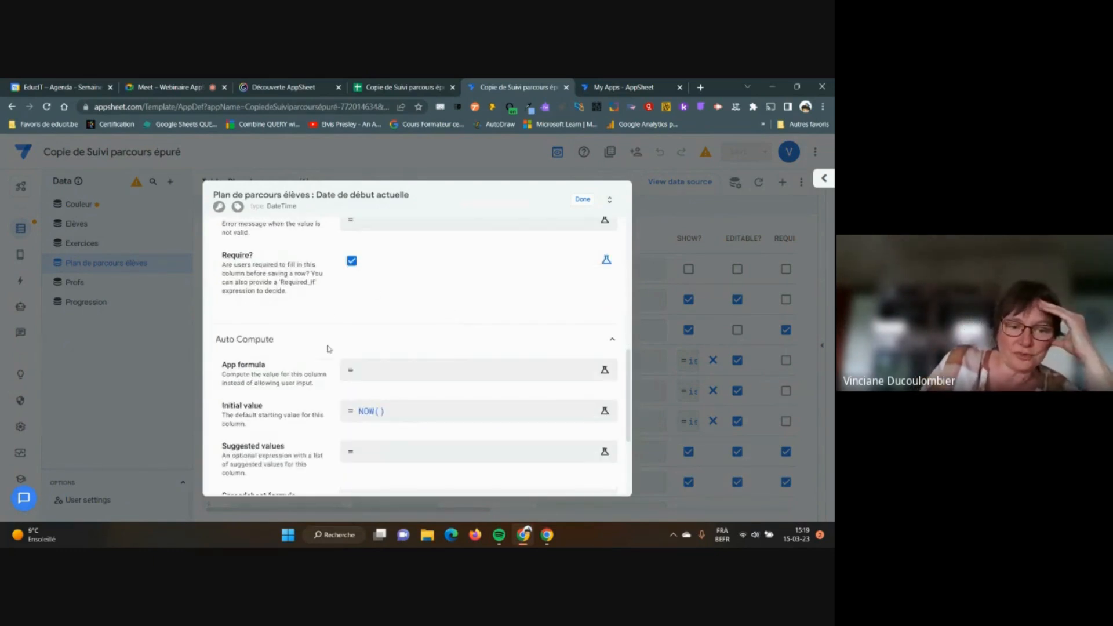
Edit the NOW() initial value formula and browse the Time and Math expression examples
{"action": "left_click", "coordinate": [407, 397]}
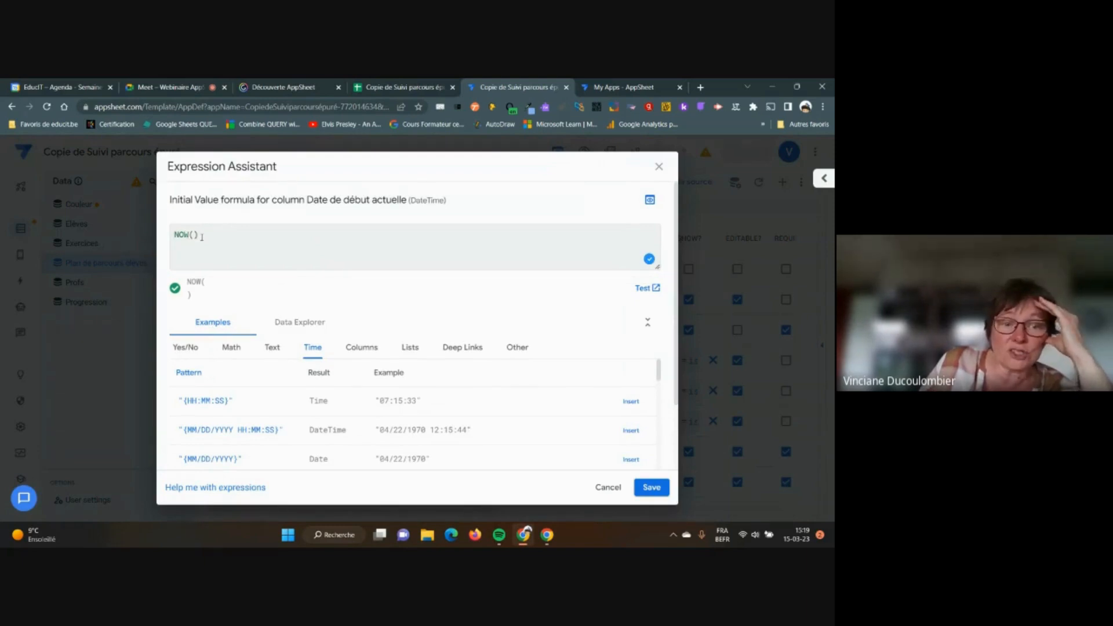
{"action": "scroll", "coordinate": [279, 325], "scroll_direction": "down", "scroll_amount": 3}
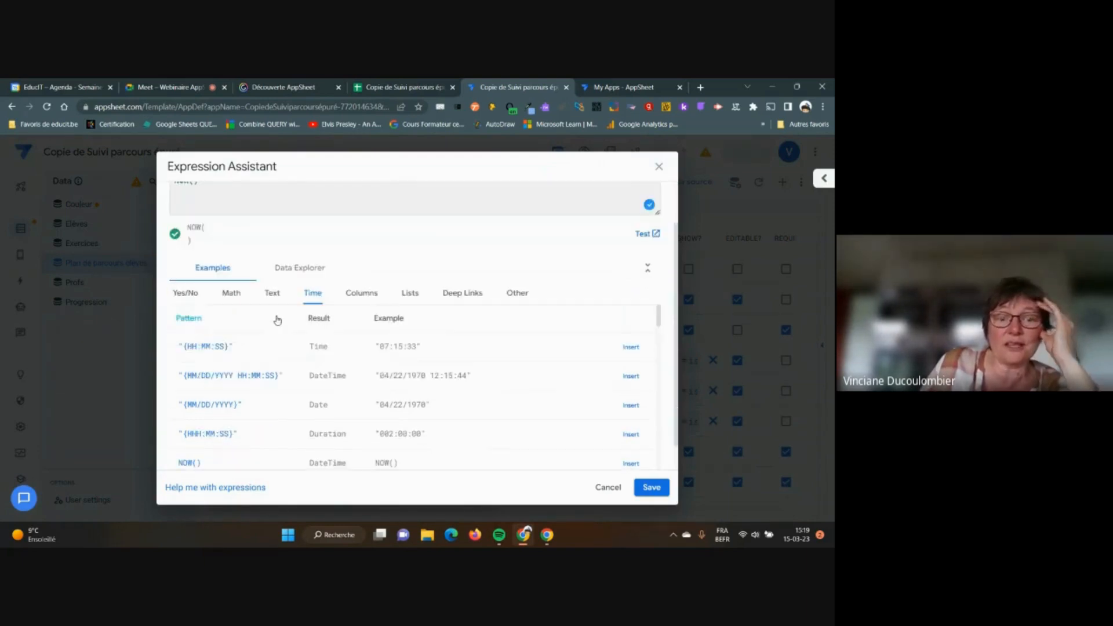
{"action": "scroll", "coordinate": [273, 327], "scroll_direction": "up", "scroll_amount": 2}
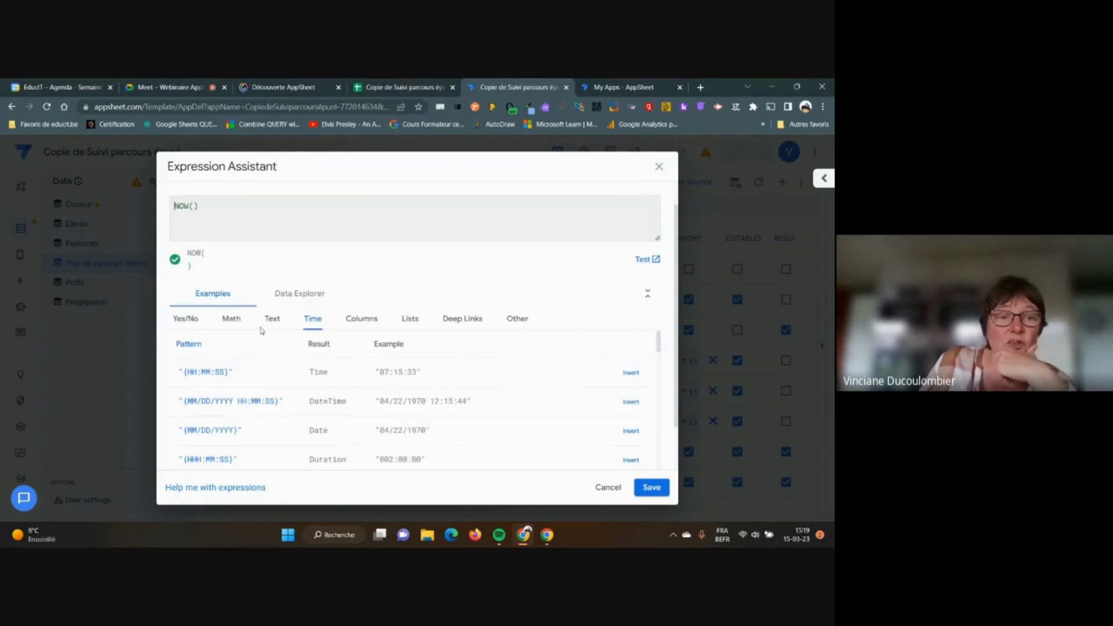
{"action": "left_click", "coordinate": [232, 319]}
{"action": "scroll", "coordinate": [232, 322], "scroll_direction": "down", "scroll_amount": 1}
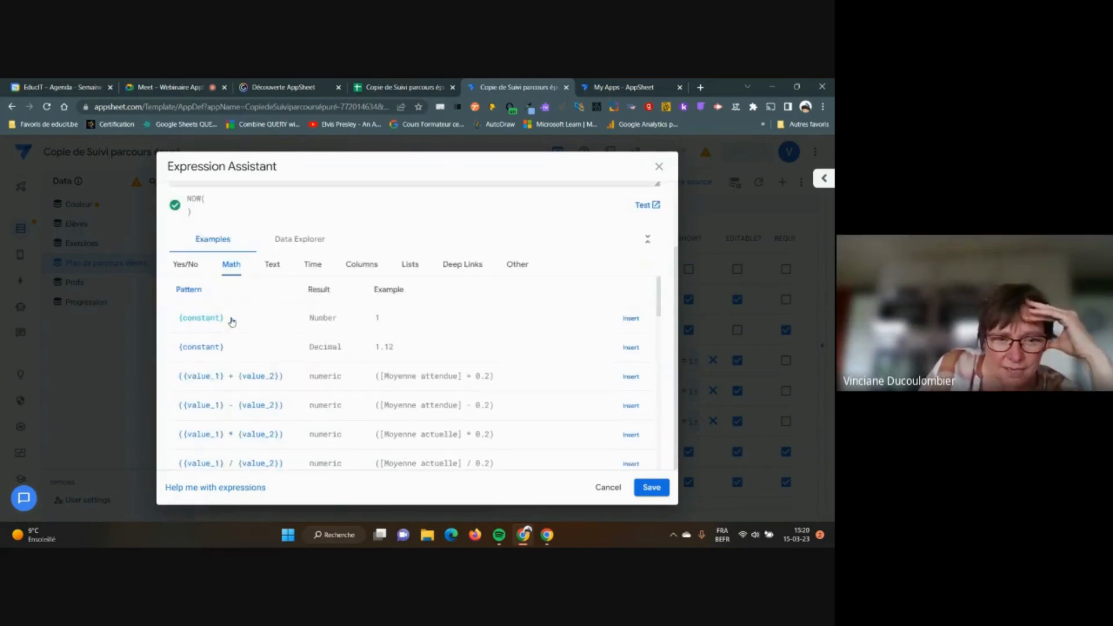
{"action": "scroll", "coordinate": [232, 322], "scroll_direction": "up", "scroll_amount": 2}
{"action": "scroll", "coordinate": [232, 322], "scroll_direction": "down", "scroll_amount": 2}
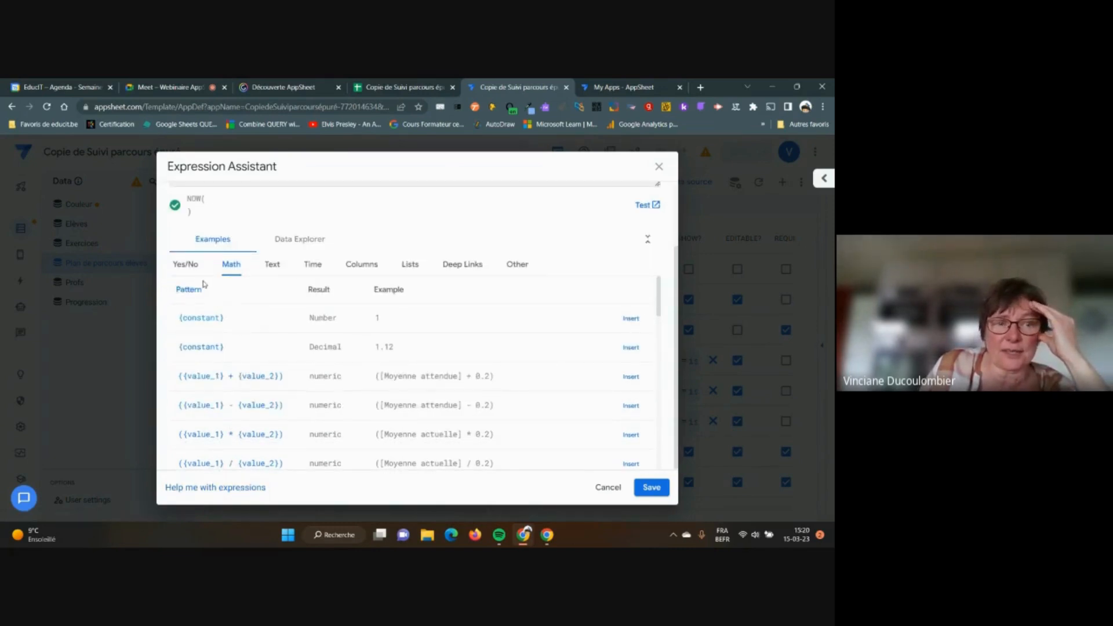
Search the AppSheet function reference for 'now', then 'today'
{"action": "left_click", "coordinate": [210, 489]}
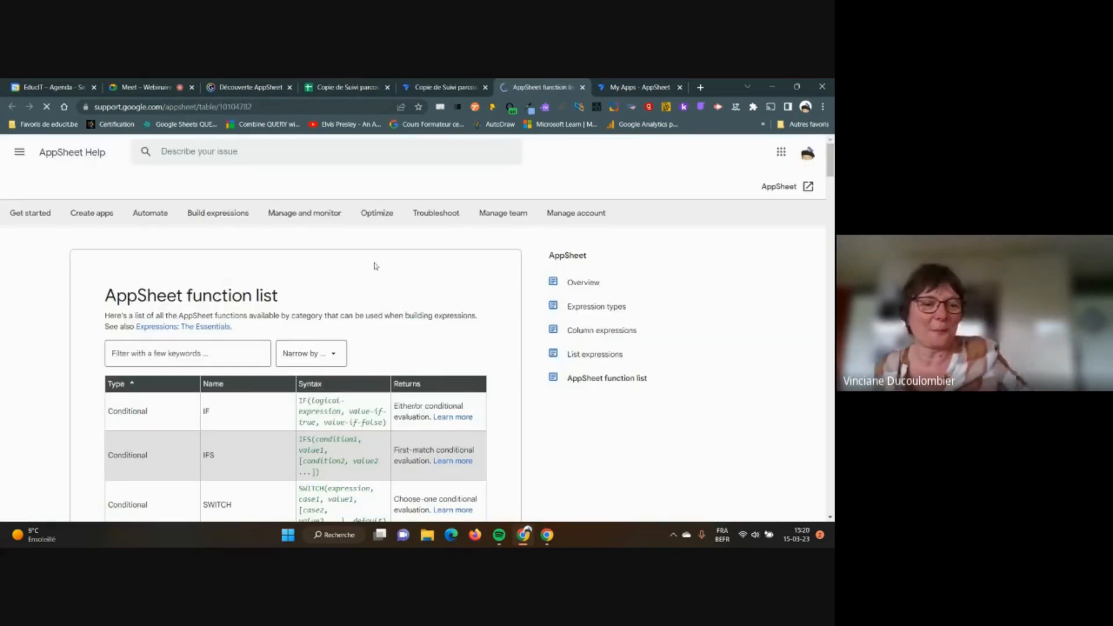
{"action": "left_click", "coordinate": [233, 352]}
{"action": "type", "text": "now"}
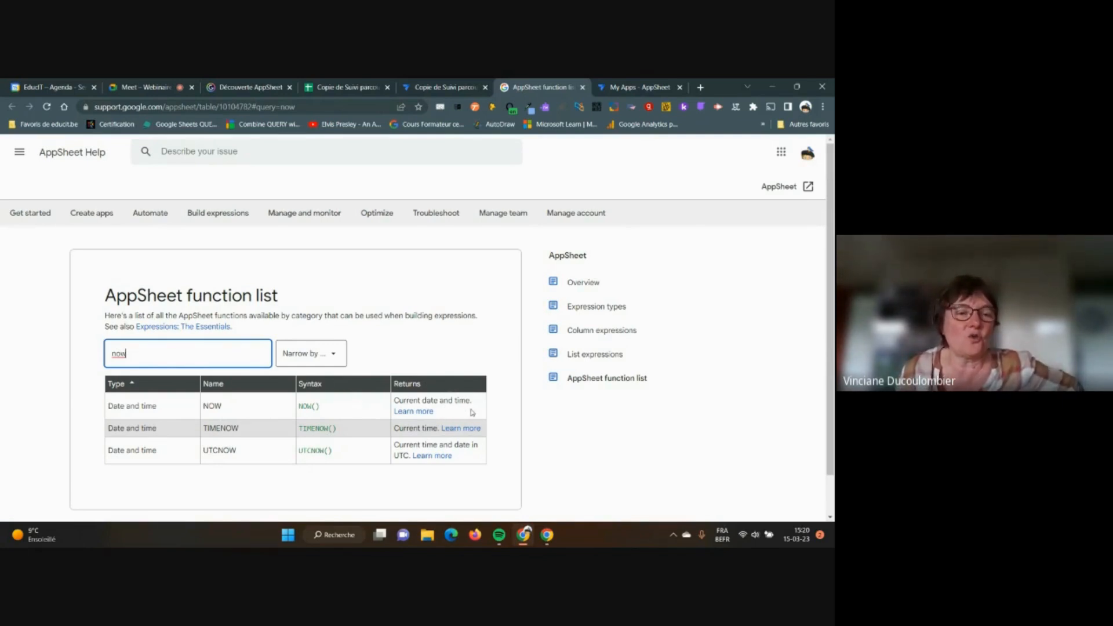
{"action": "left_click_drag", "start_coordinate": [155, 352], "coordinate": [102, 349]}
{"action": "type", "text": "today"}
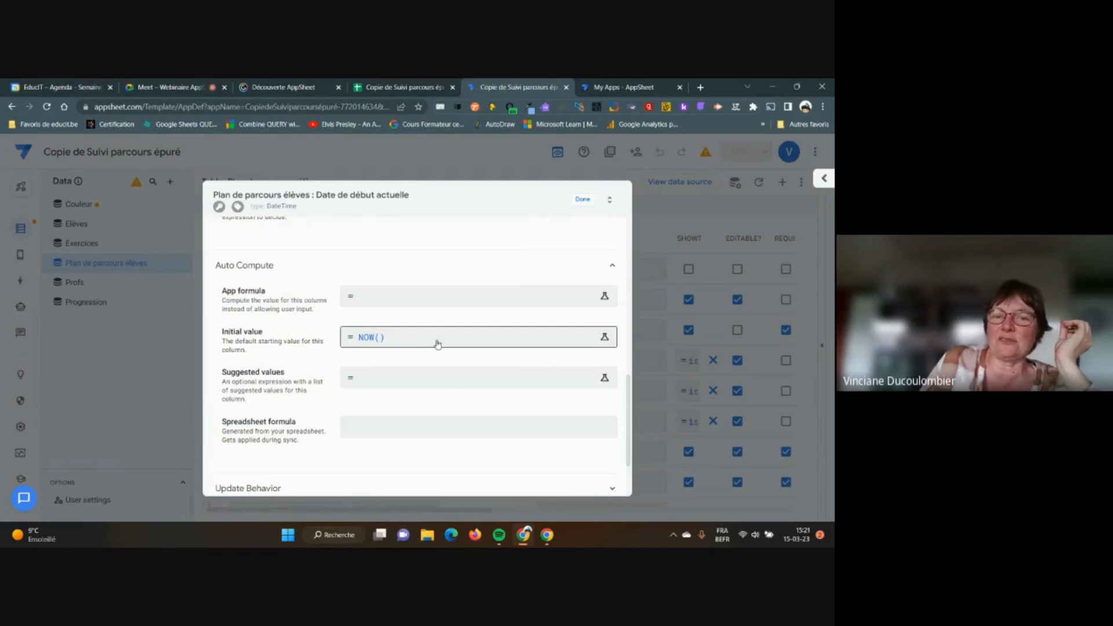
Return to the initial value editor and filter the function list again, from 'now' to 'today'
{"action": "left_click", "coordinate": [428, 345]}
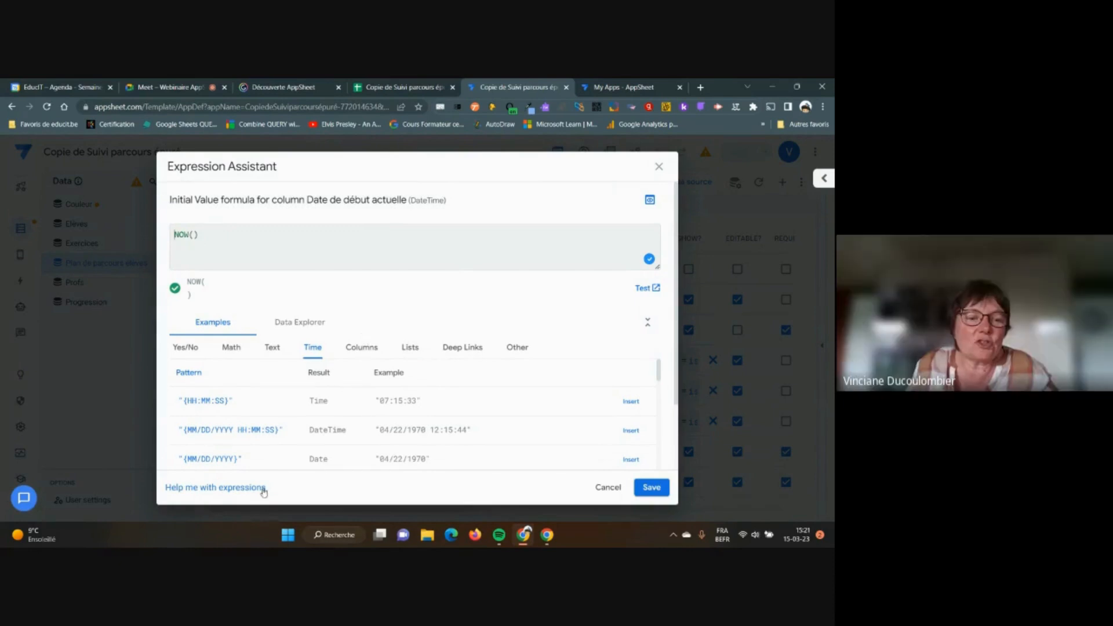
{"action": "left_click", "coordinate": [227, 492]}
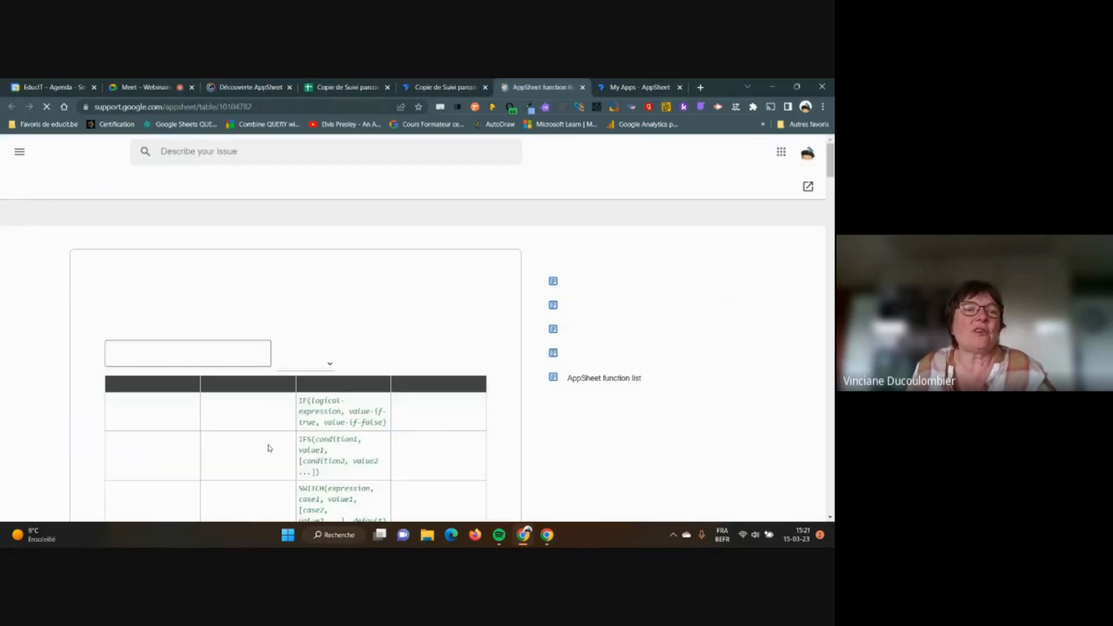
{"action": "left_click", "coordinate": [199, 352]}
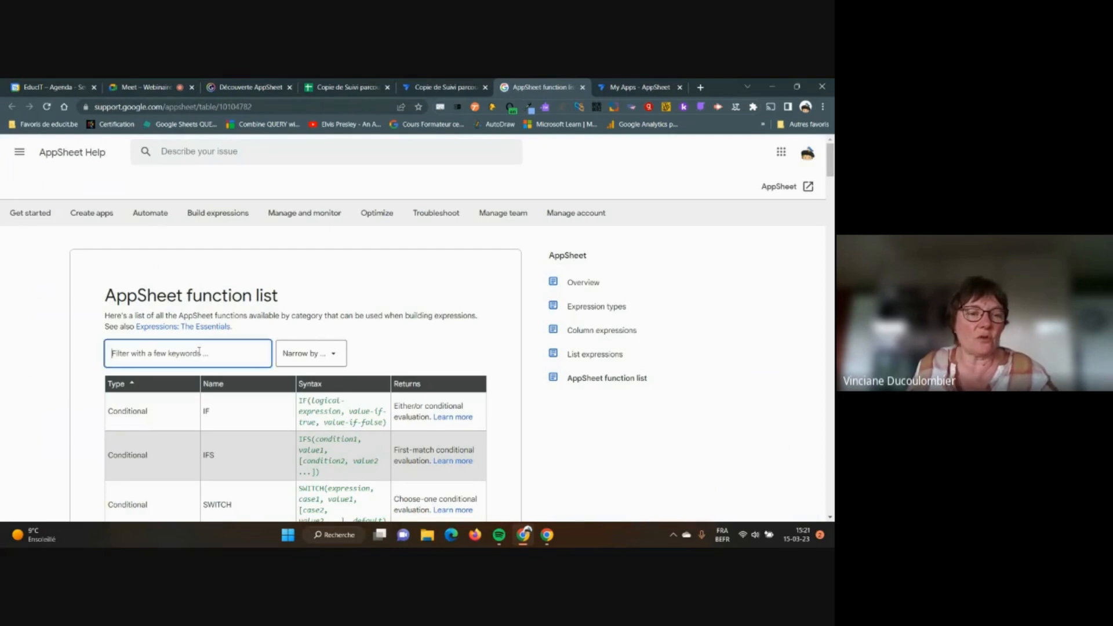
{"action": "type", "text": "now"}
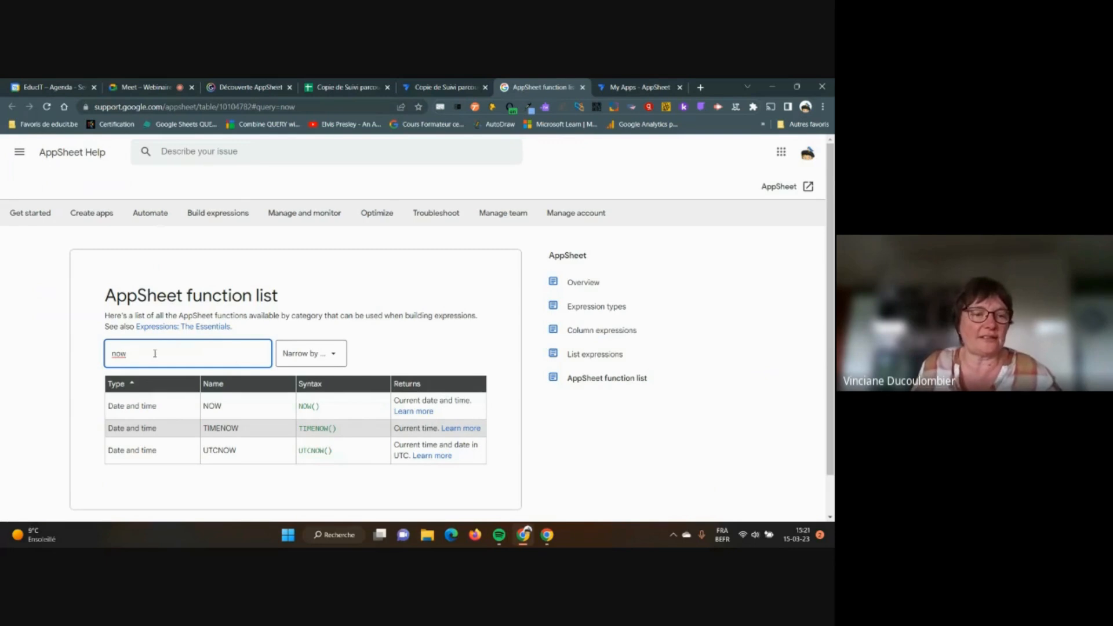
{"action": "left_click_drag", "start_coordinate": [154, 353], "coordinate": [111, 353]}
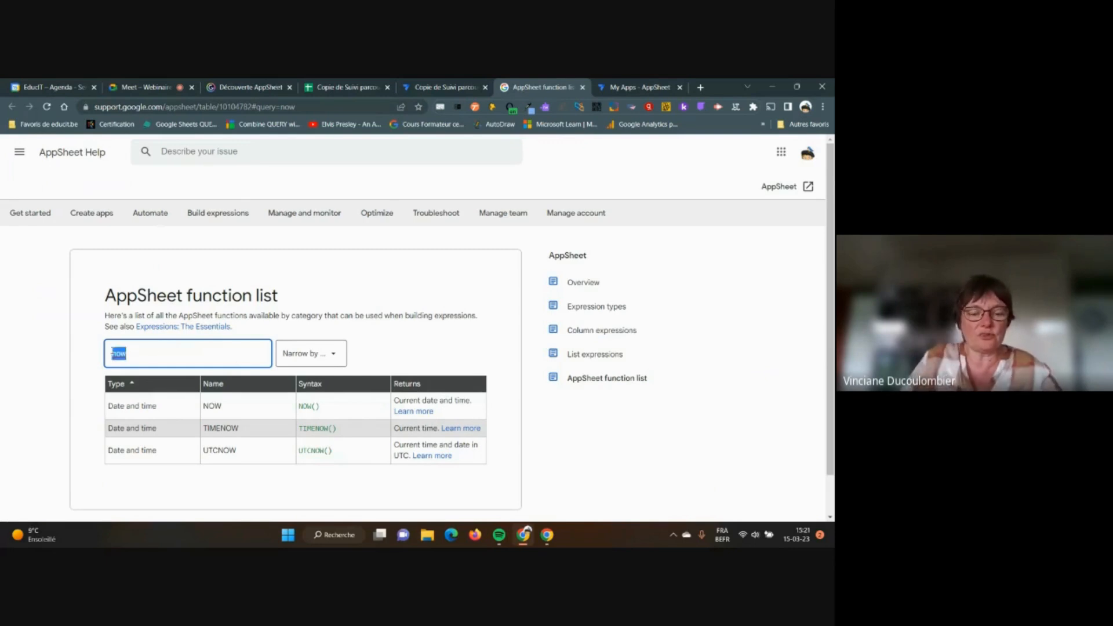
{"action": "type", "text": "today"}
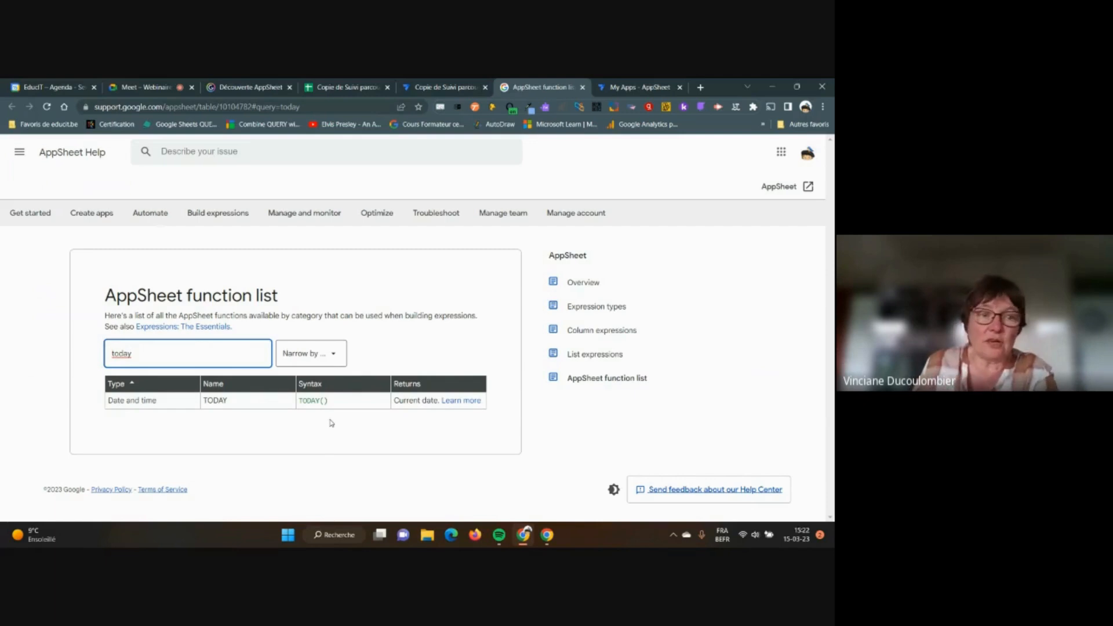
Replace NOW() with today() as Date de début actuelle's initial value and save the column
{"action": "left_click", "coordinate": [584, 88]}
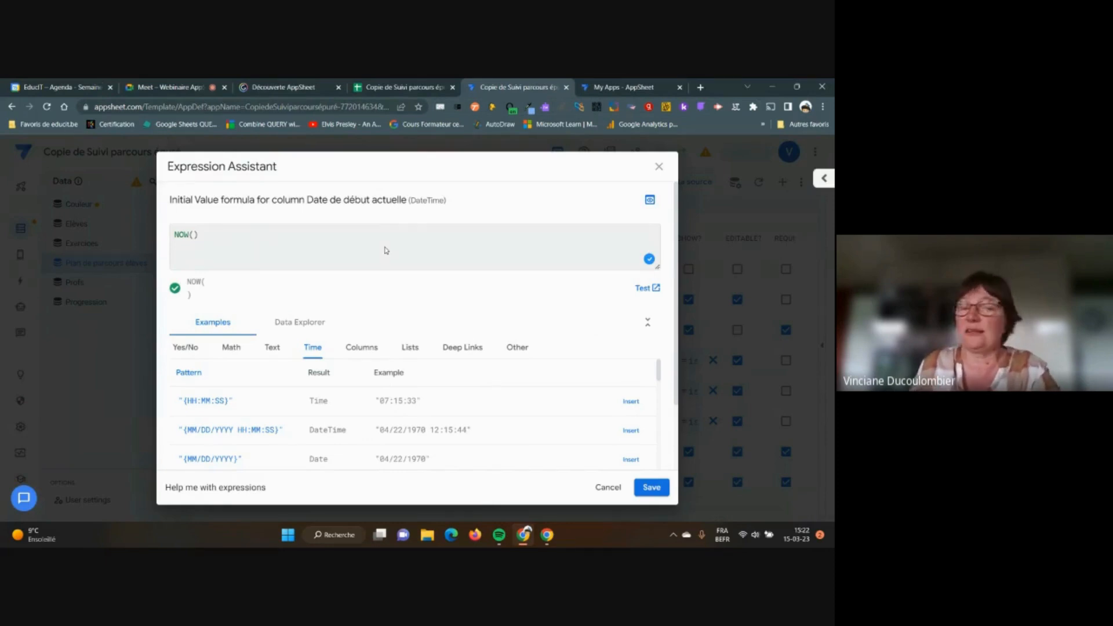
{"action": "left_click_drag", "start_coordinate": [209, 232], "coordinate": [175, 233]}
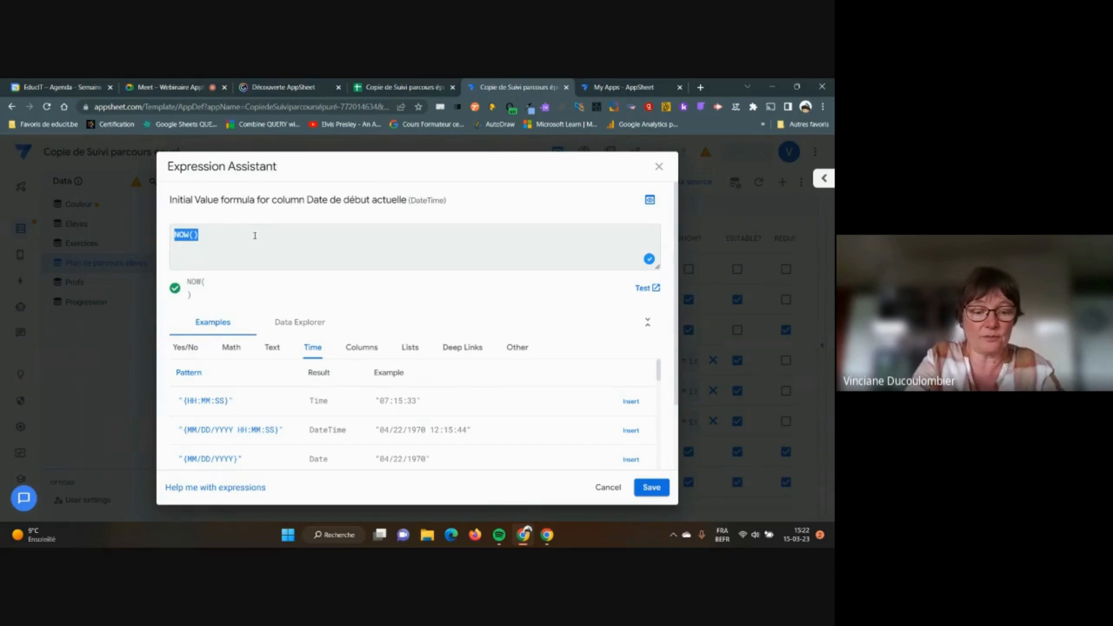
{"action": "type", "text": "today()"}
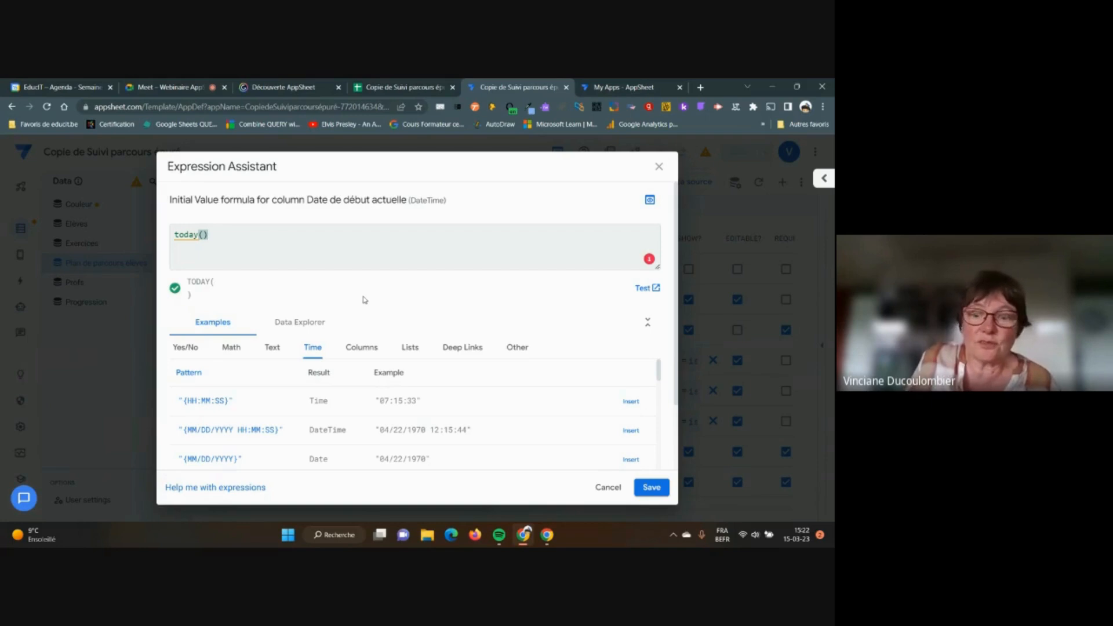
{"action": "left_click", "coordinate": [653, 491]}
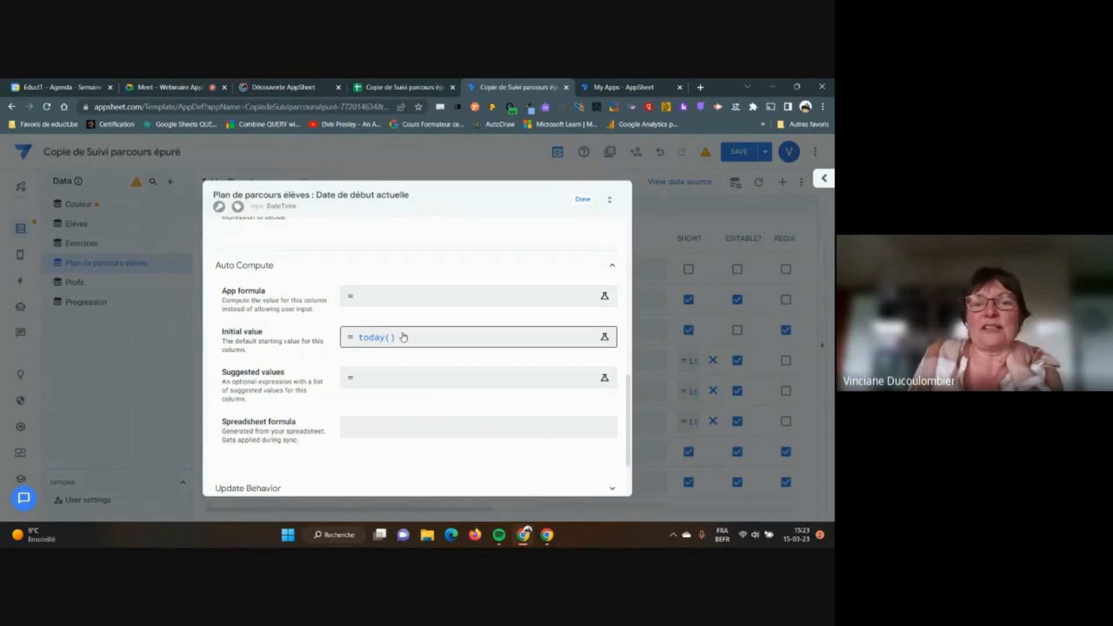
{"action": "left_click", "coordinate": [583, 200]}
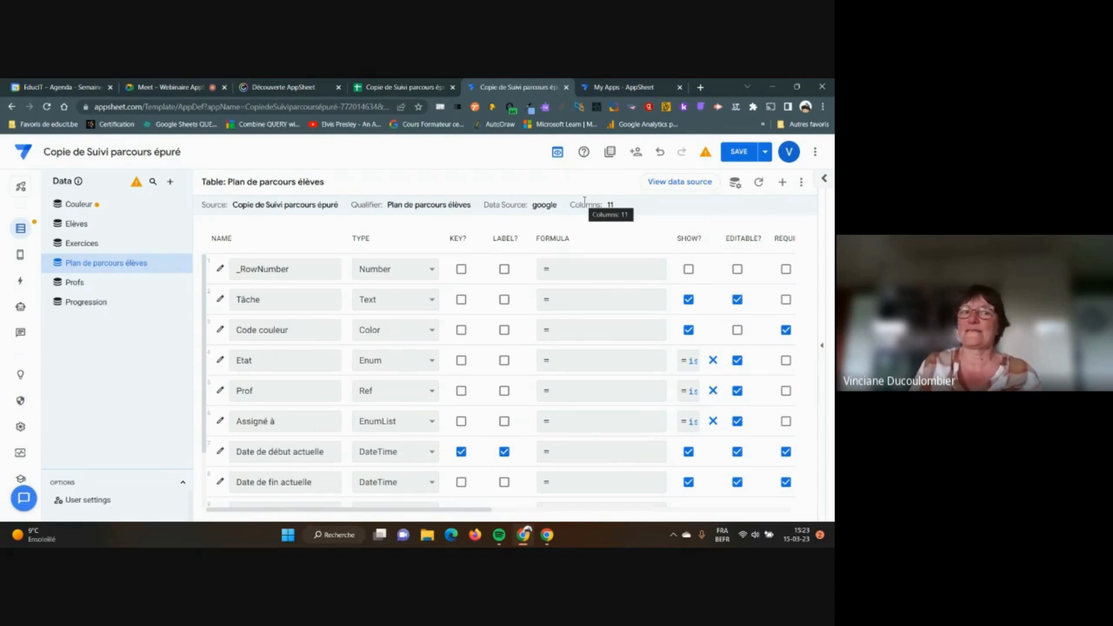
{"action": "left_click", "coordinate": [148, 88]}
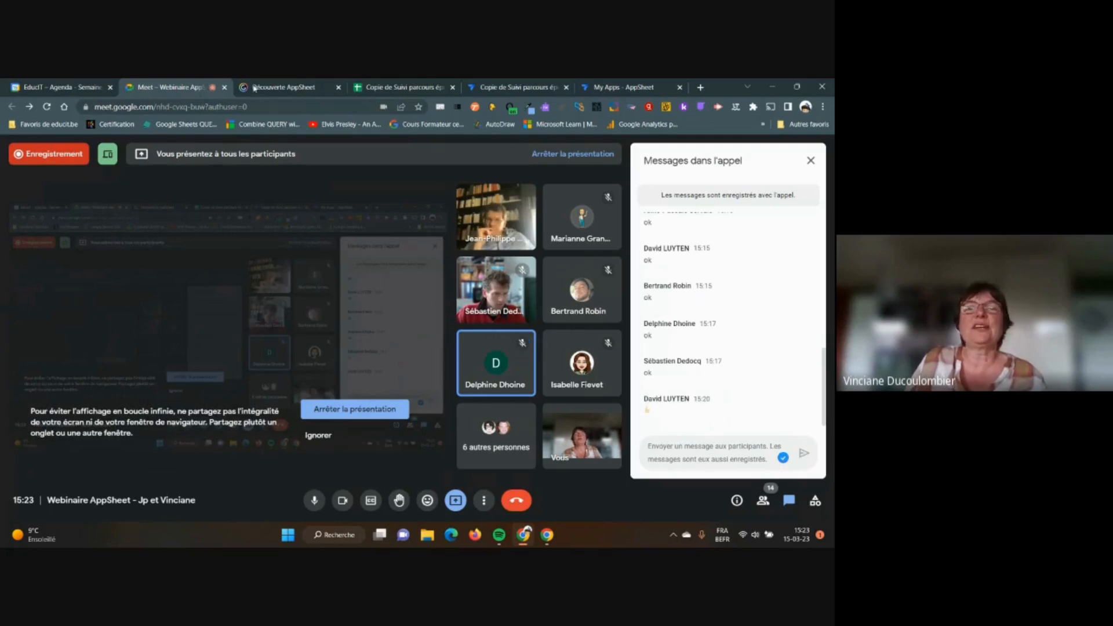
{"action": "mouse_move", "coordinate": [496, 91]}
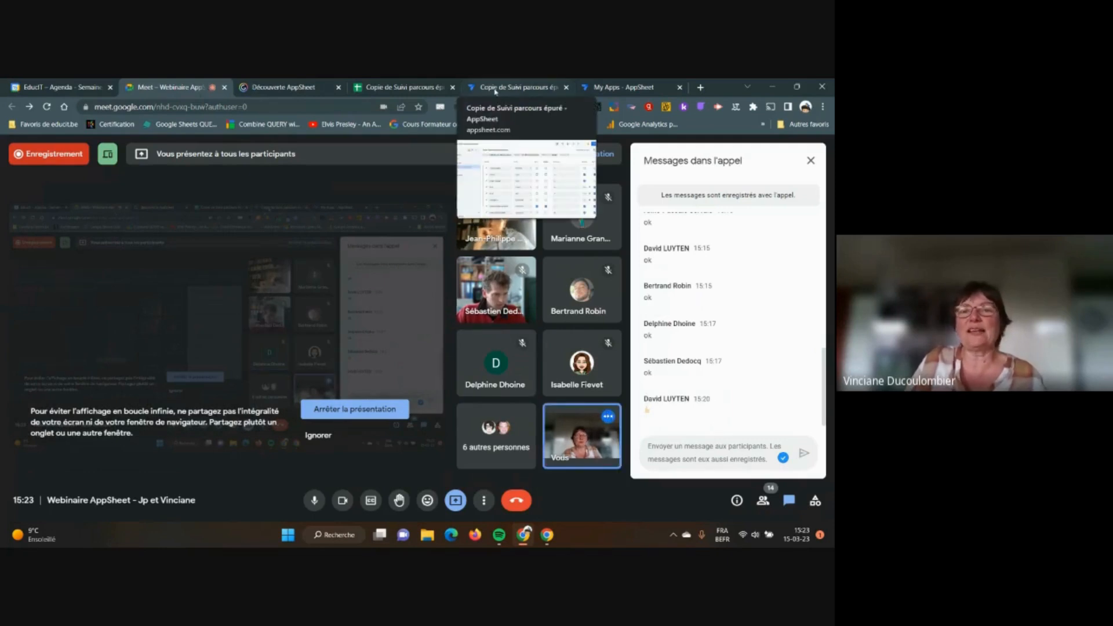
{"action": "left_click", "coordinate": [528, 87]}
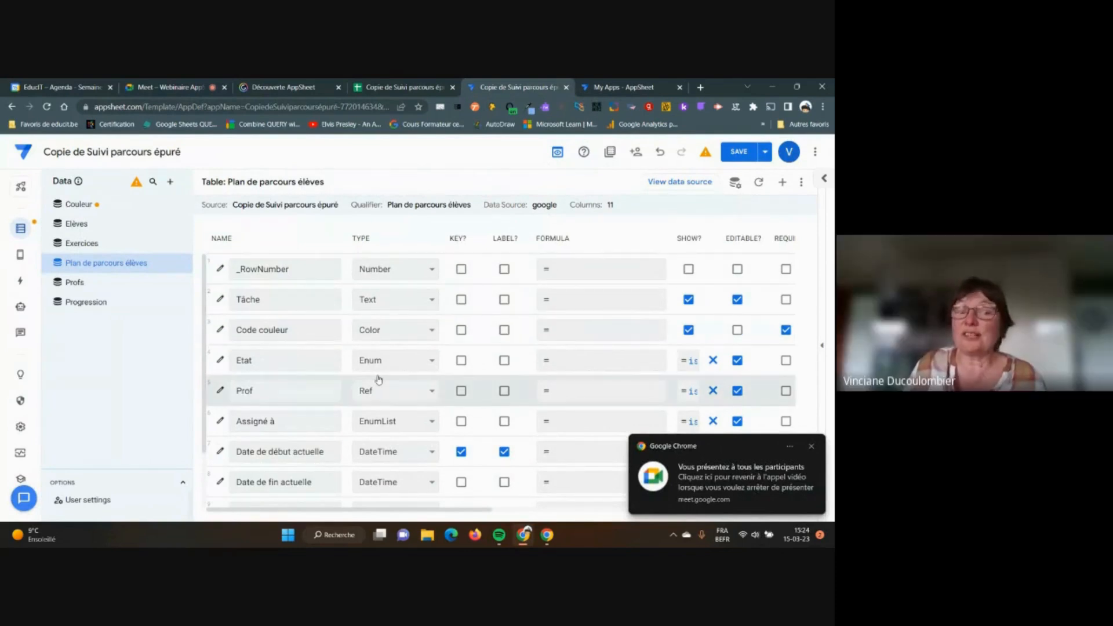
Open the Date de fin actuelle column settings with the Auto Compute options expanded
{"action": "left_click", "coordinate": [222, 484]}
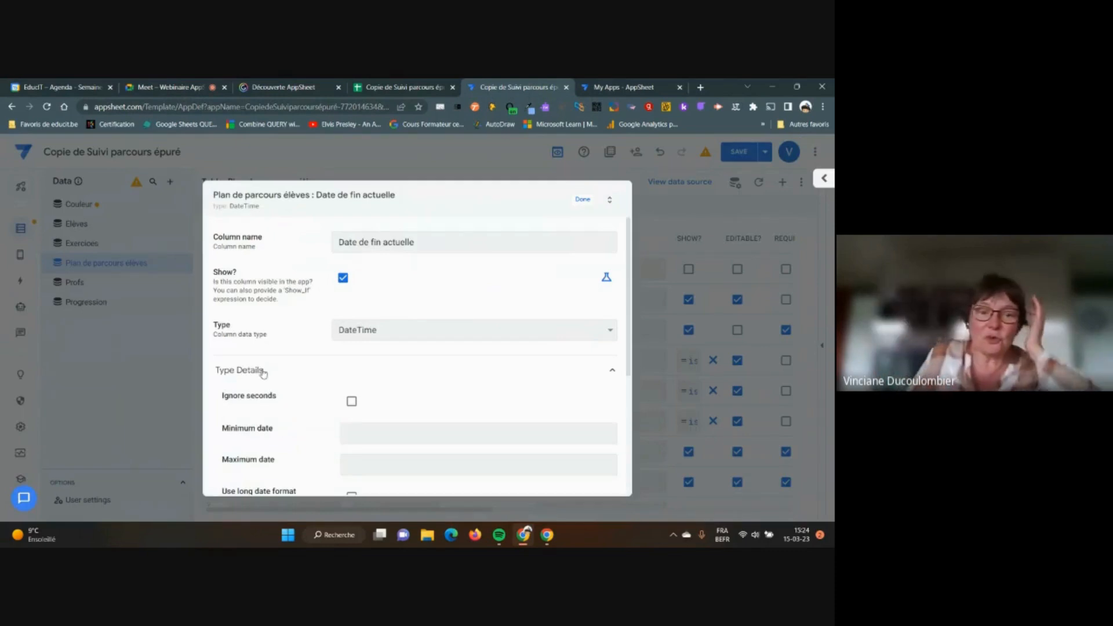
{"action": "left_click", "coordinate": [583, 199]}
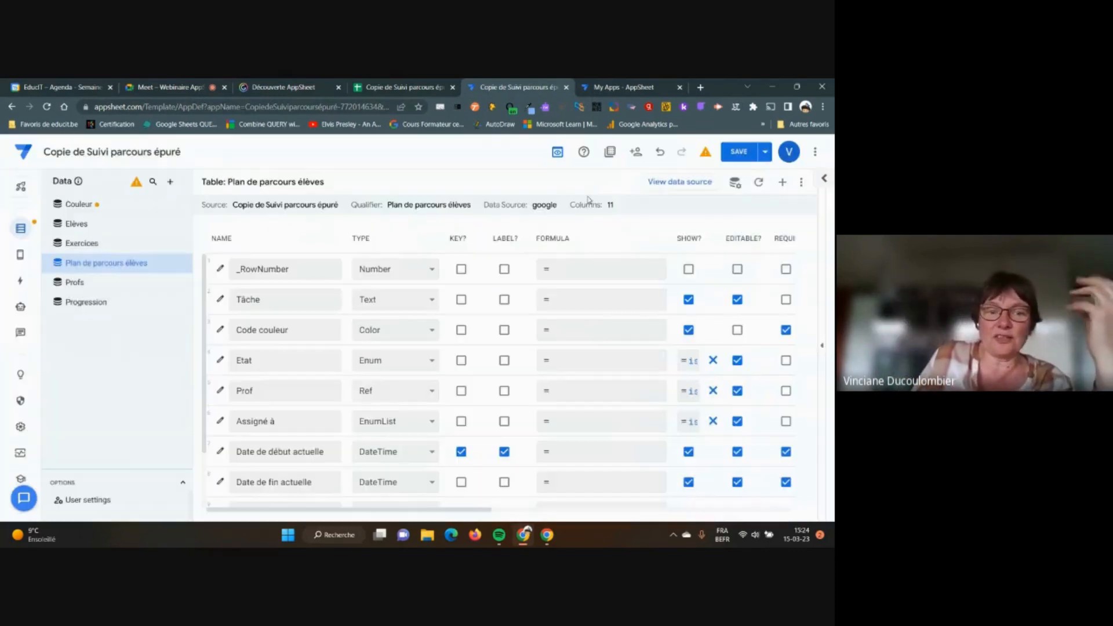
{"action": "left_click", "coordinate": [219, 483]}
{"action": "scroll", "coordinate": [406, 372], "scroll_direction": "down", "scroll_amount": 4}
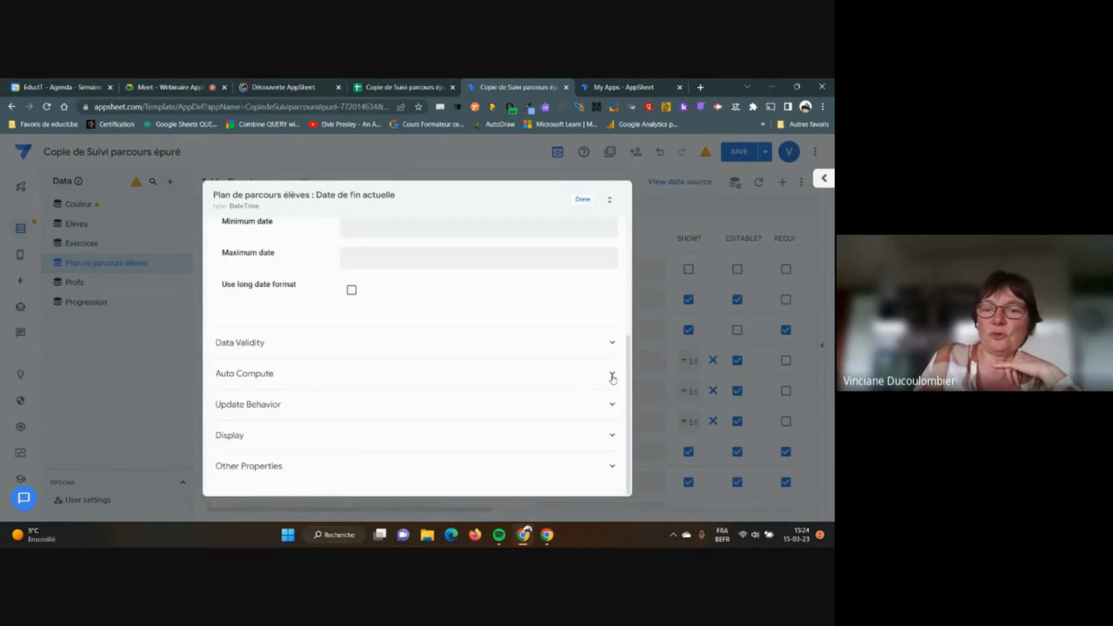
{"action": "left_click", "coordinate": [612, 375]}
Change the Initial Value formula from NOW() to today()+1 in the Expression Assistant
{"action": "left_click", "coordinate": [383, 447]}
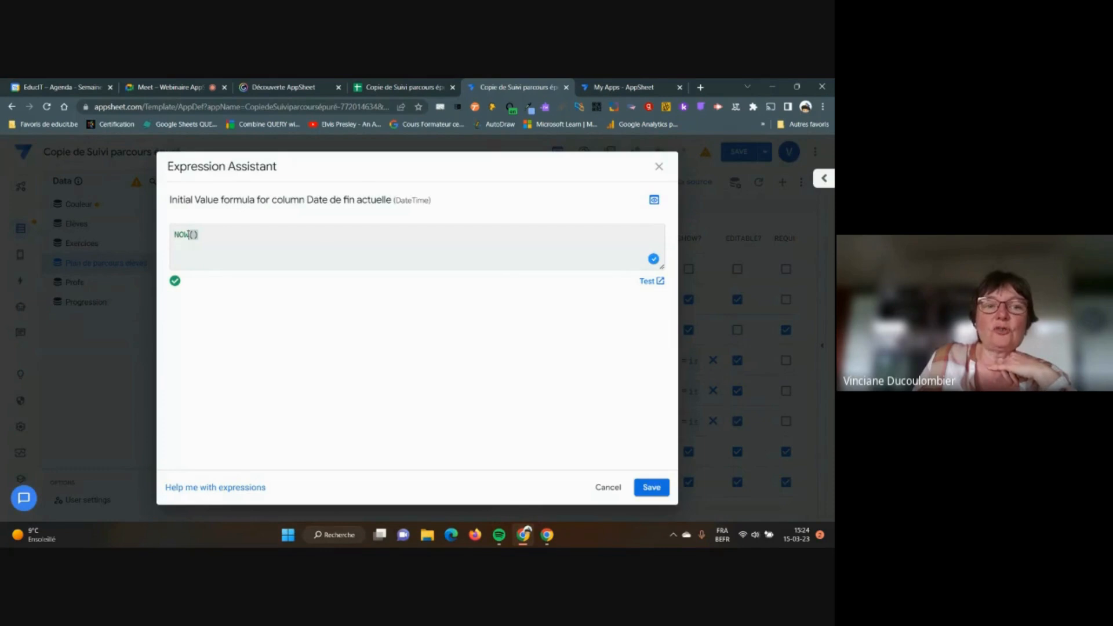
{"action": "left_click", "coordinate": [187, 234]}
{"action": "key", "text": "BackSpace"}
{"action": "key", "text": "BackSpace"}
{"action": "key", "text": "BackSpace"}
{"action": "type", "text": "today()"}
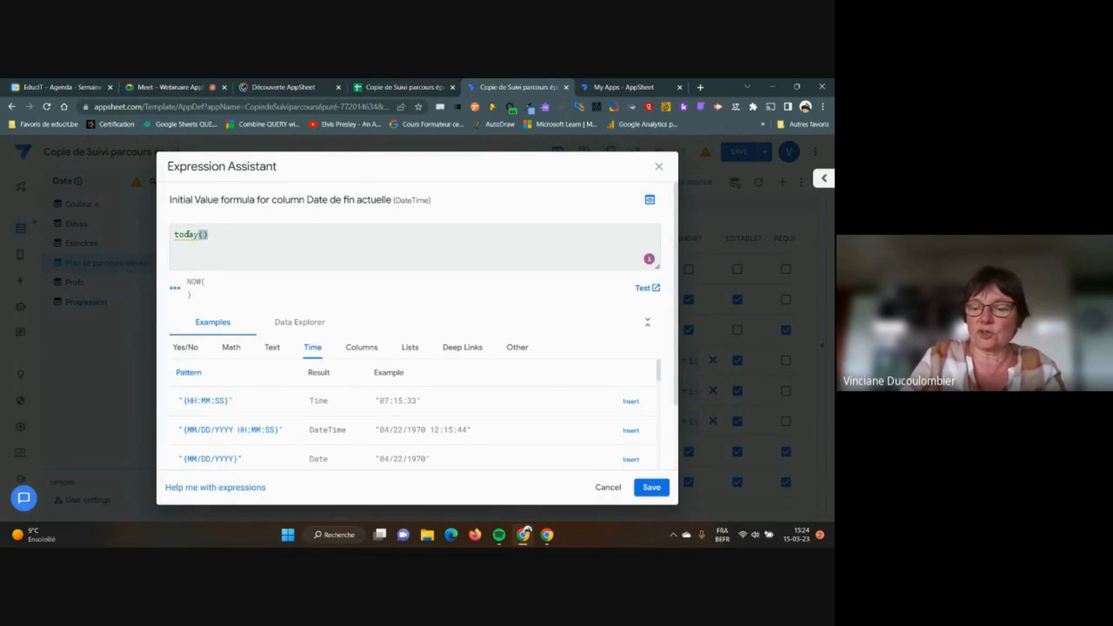
{"action": "type", "text": "+1"}
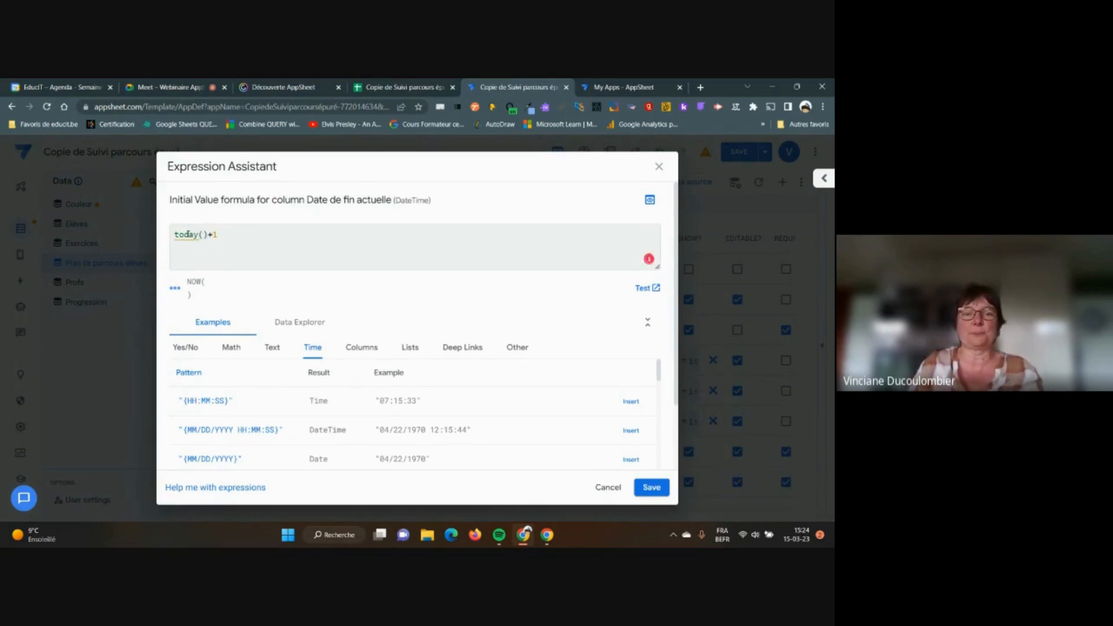
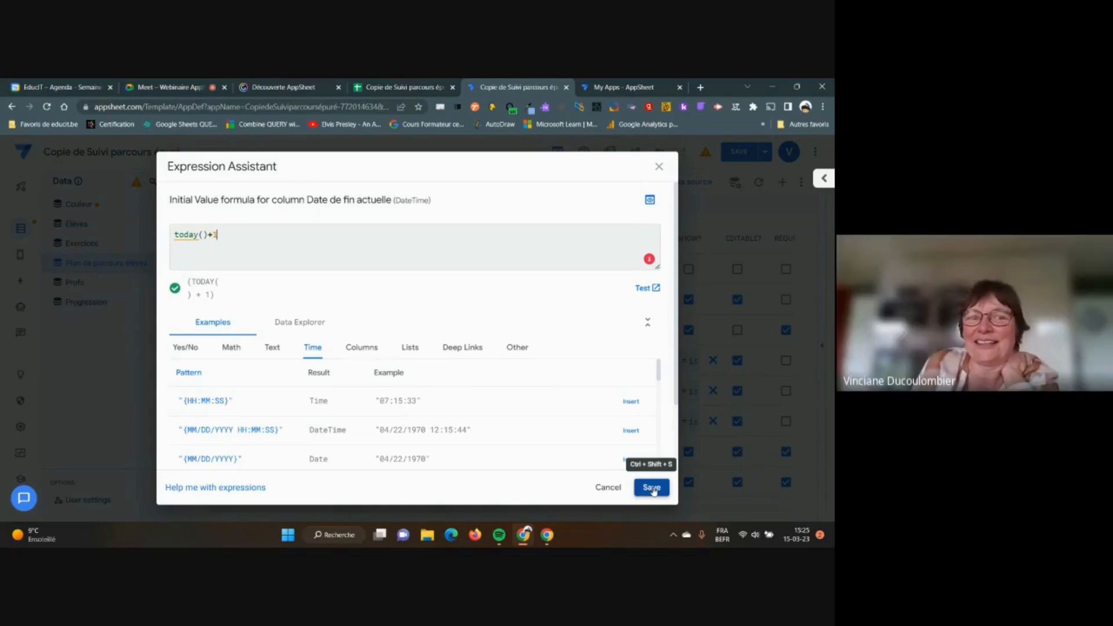
Keep today()+1 as Date de fin actuelle's initial value, close the column settings and save the app
{"action": "left_click", "coordinate": [653, 489]}
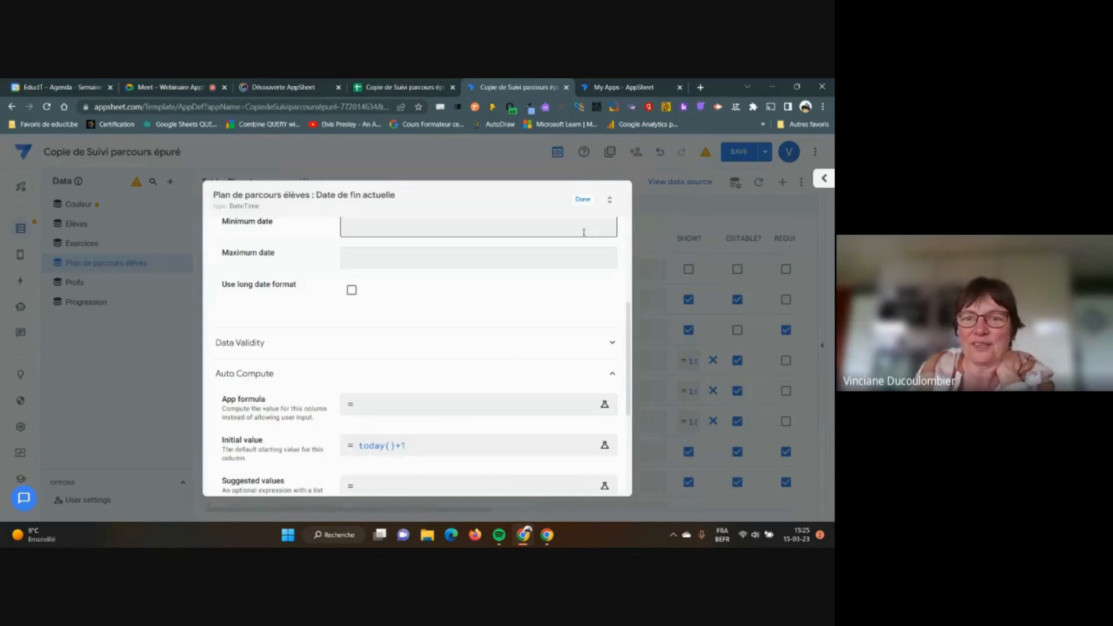
{"action": "left_click", "coordinate": [583, 200]}
{"action": "left_click", "coordinate": [747, 152]}
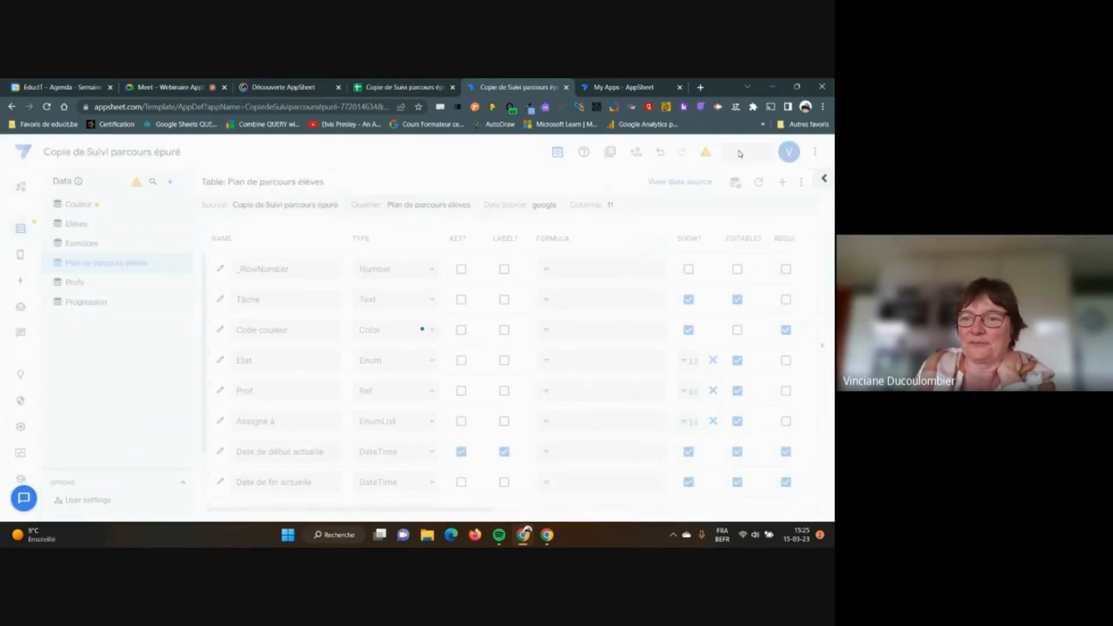
Open the app preview and set the form's Date de fin actuelle to 08-03-2023
{"action": "left_click", "coordinate": [823, 346]}
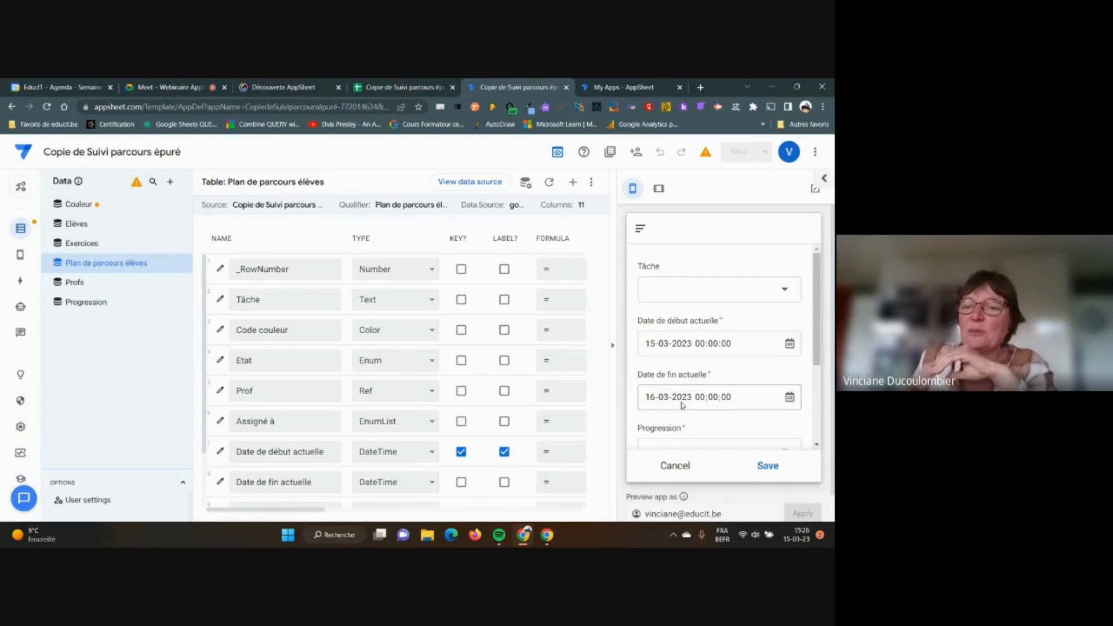
{"action": "left_click", "coordinate": [789, 397]}
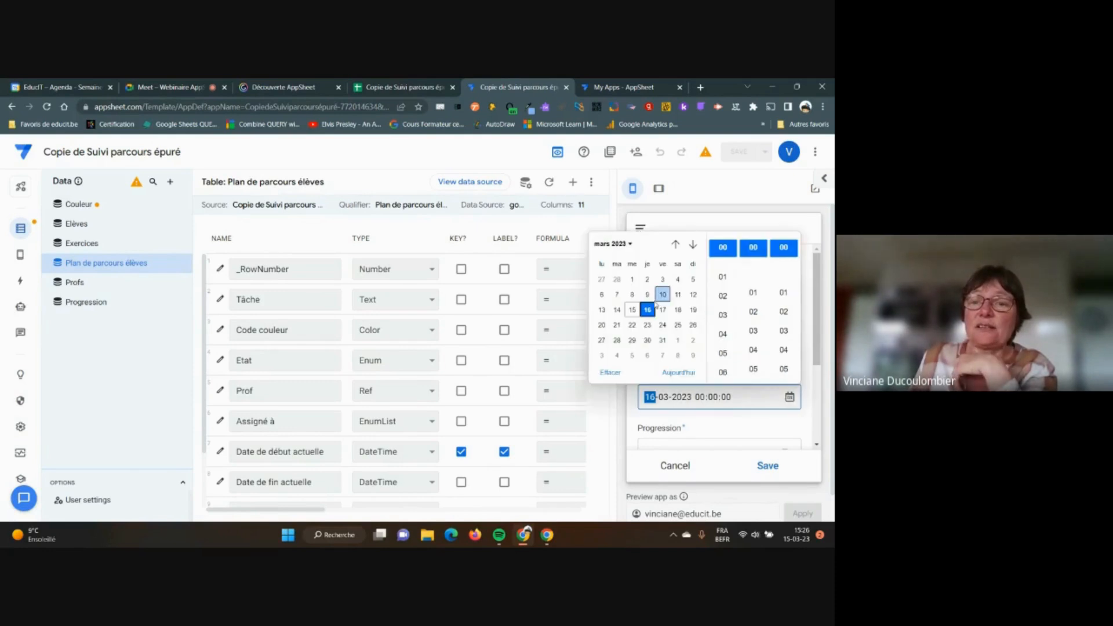
{"action": "left_click", "coordinate": [632, 295]}
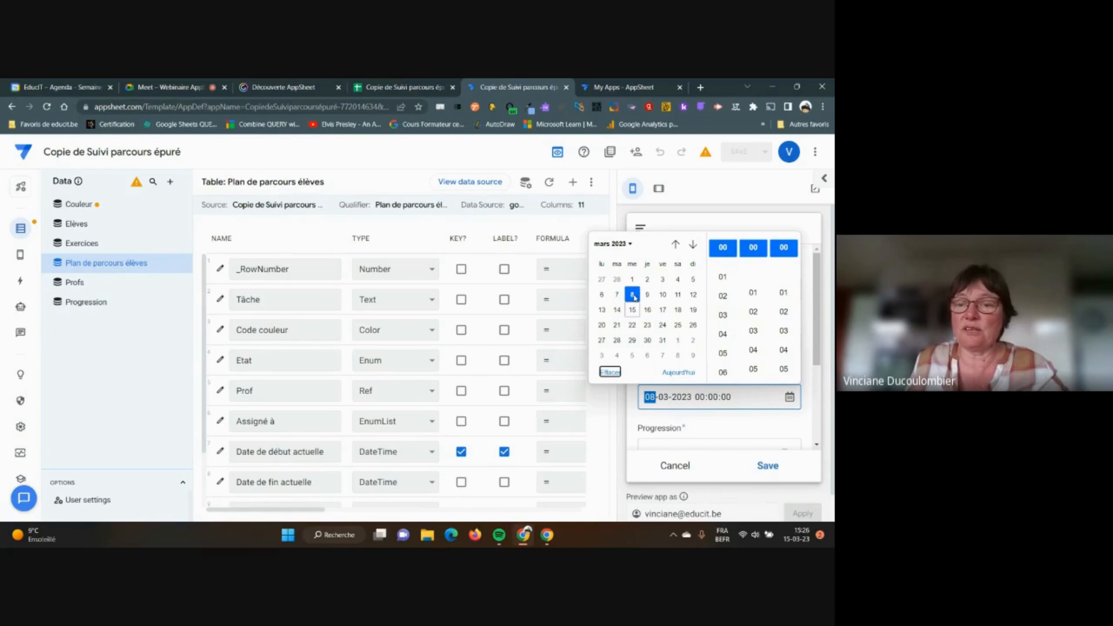
{"action": "left_click", "coordinate": [733, 431]}
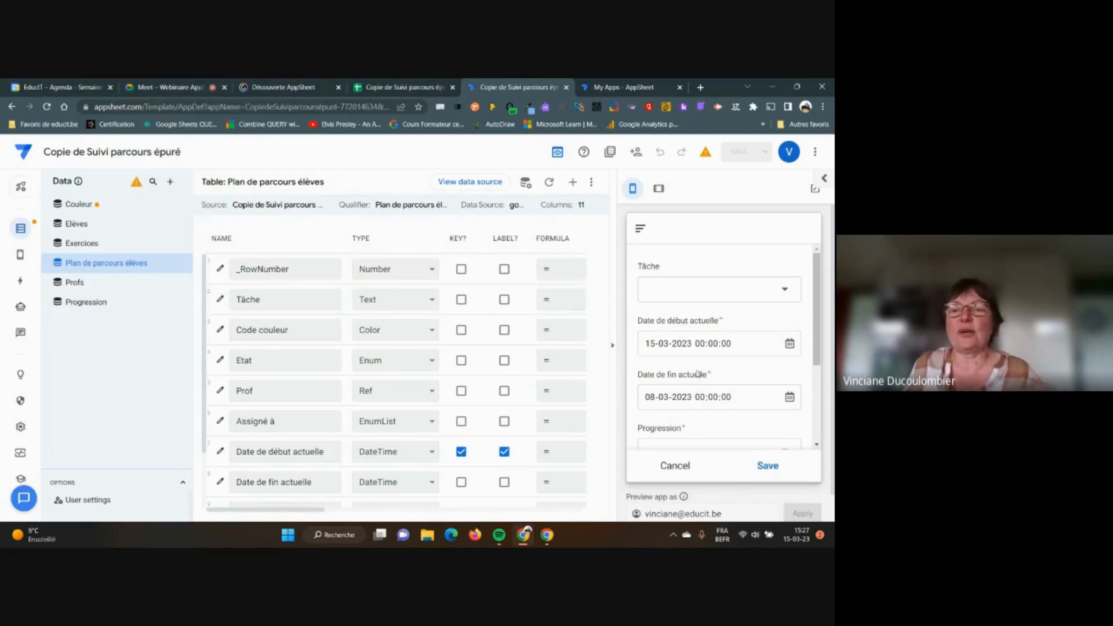
Change the preview form's end date to 07-03-2023, before the 15-03-2023 start date
{"action": "left_click", "coordinate": [790, 398]}
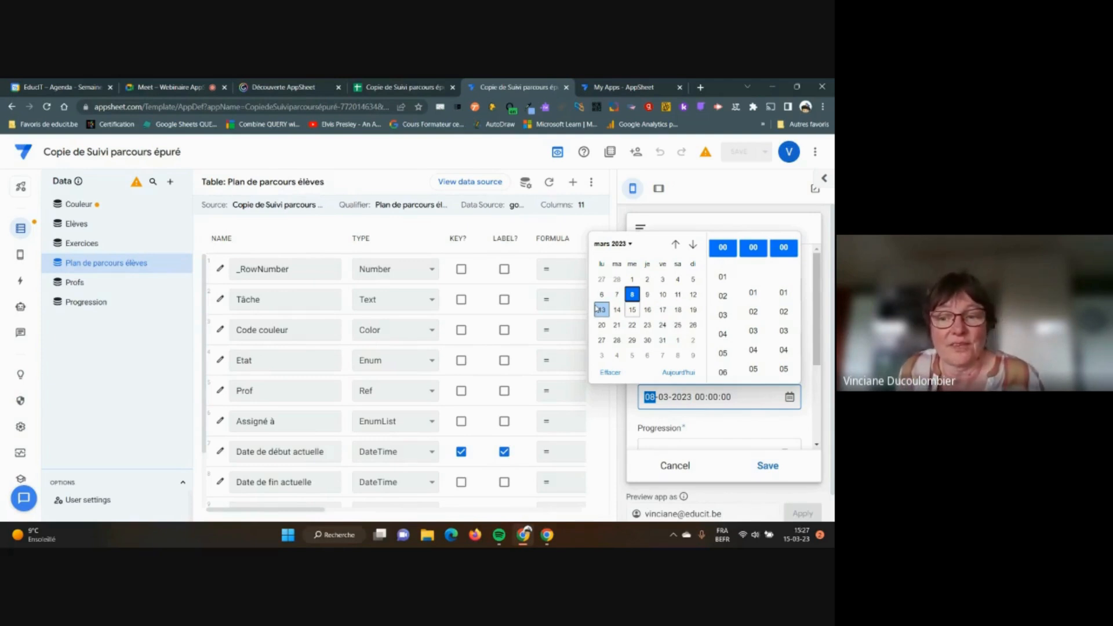
{"action": "left_click", "coordinate": [742, 397]}
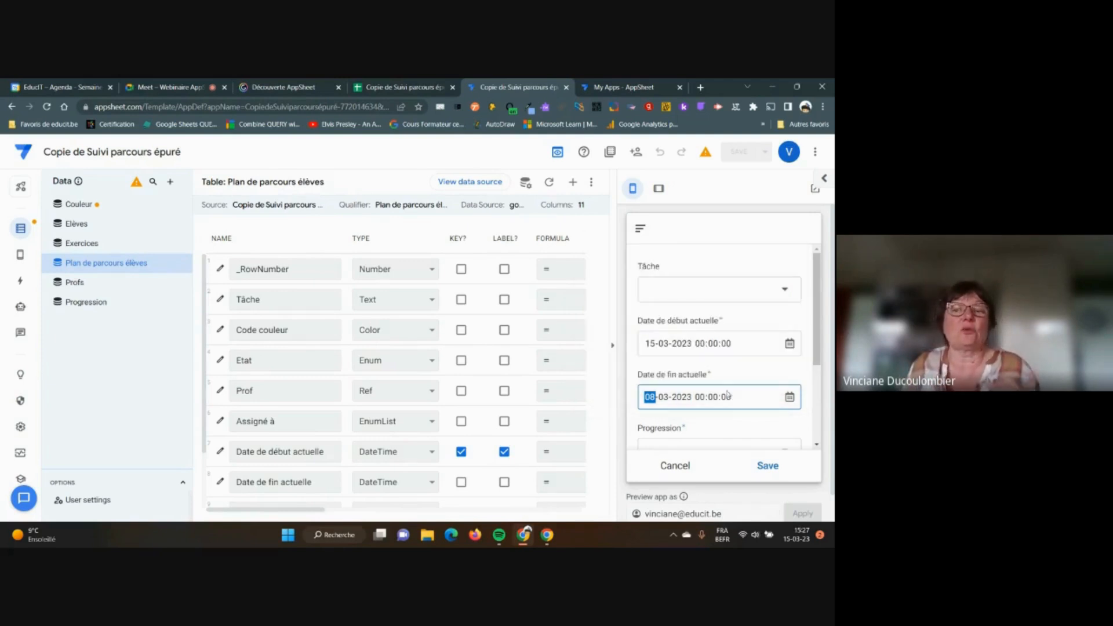
{"action": "left_click", "coordinate": [790, 397]}
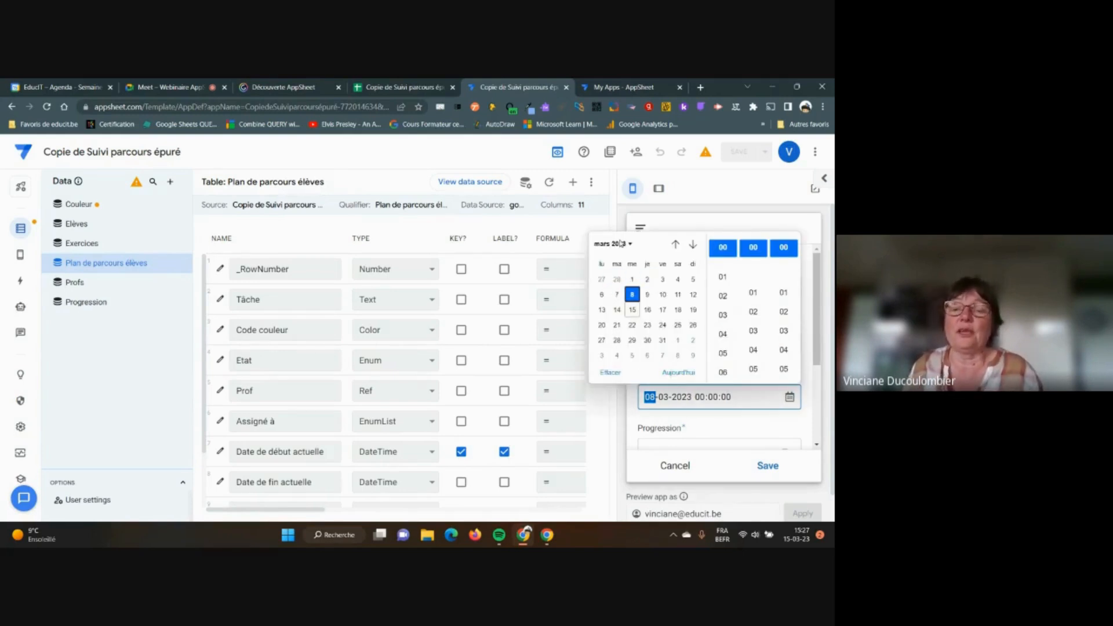
{"action": "left_click", "coordinate": [617, 295]}
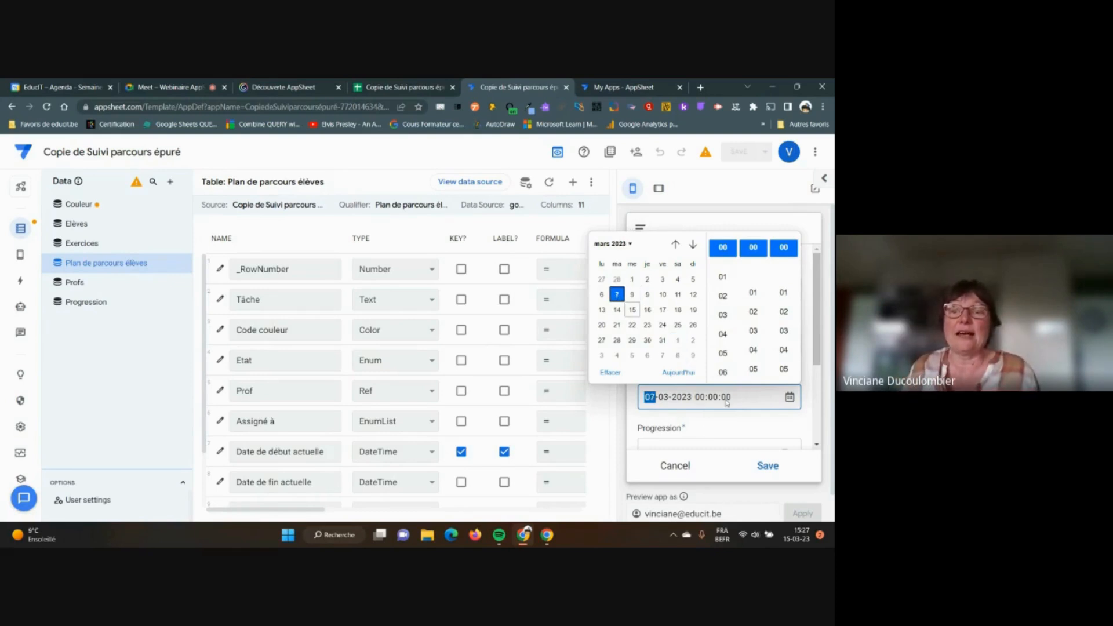
{"action": "left_click", "coordinate": [762, 404]}
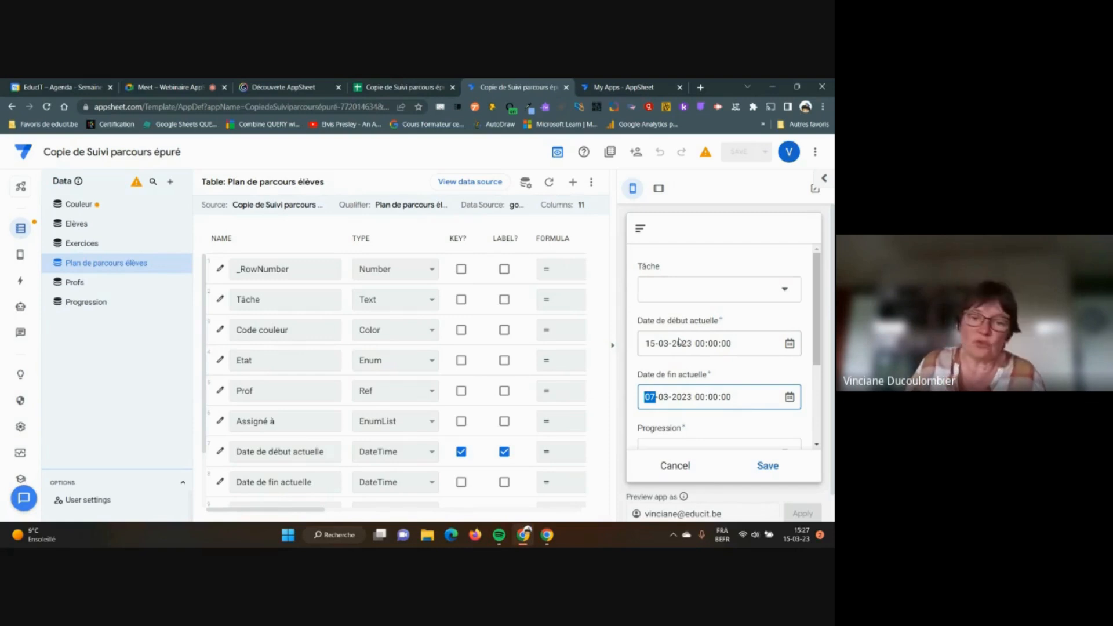
Open Date de fin actuelle's settings, expand Data Validity and open the Valid If expression editor
{"action": "left_click", "coordinate": [220, 483]}
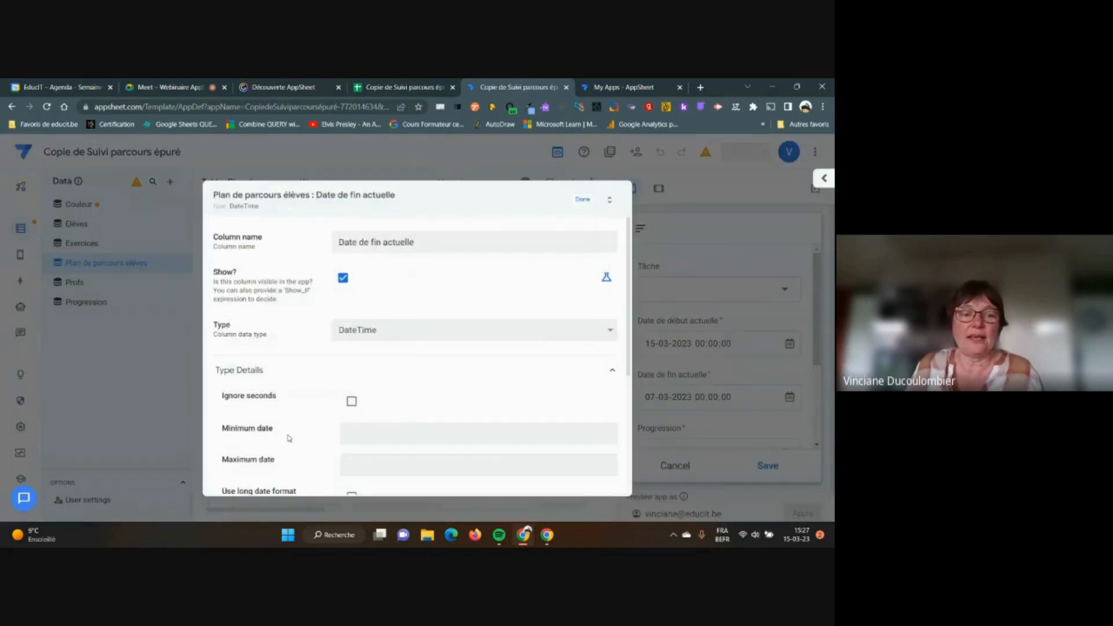
{"action": "scroll", "coordinate": [289, 438], "scroll_direction": "down", "scroll_amount": 2}
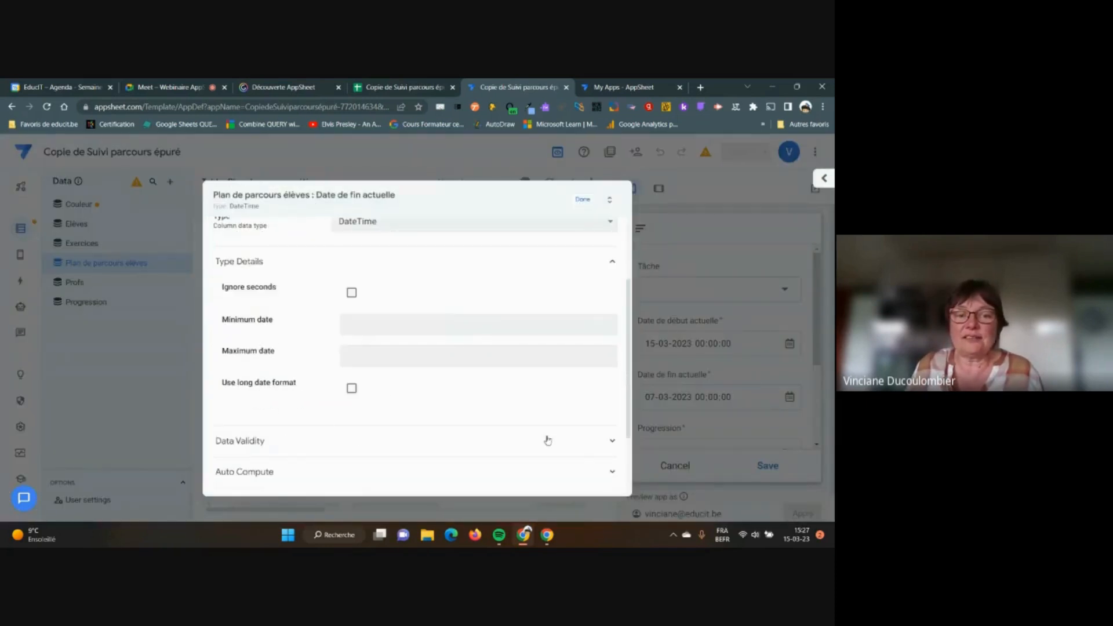
{"action": "left_click", "coordinate": [612, 442]}
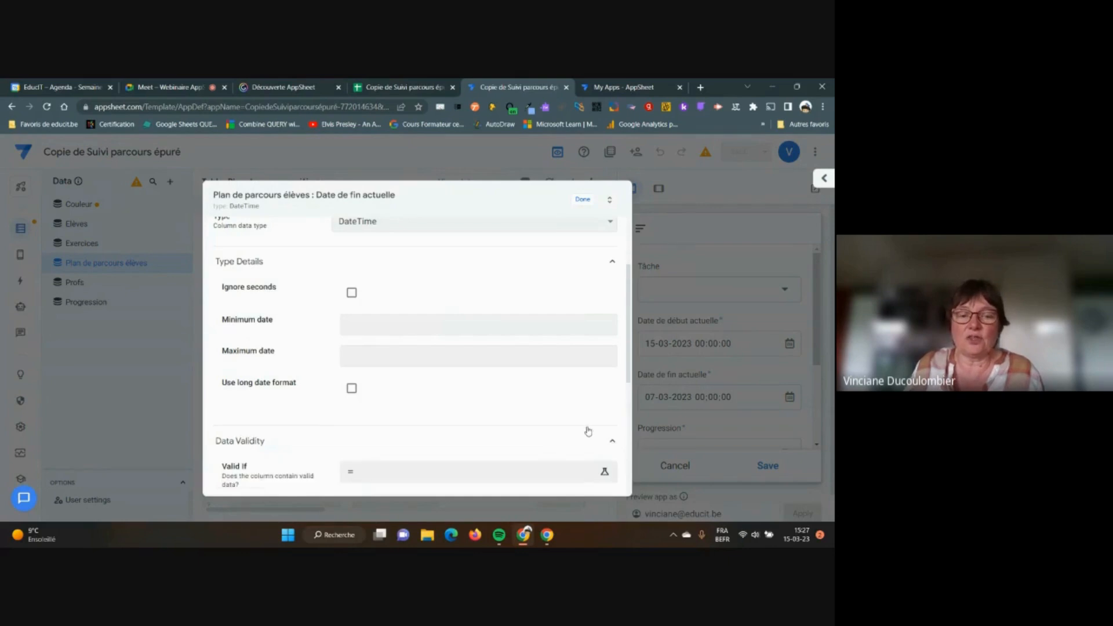
{"action": "scroll", "coordinate": [487, 403], "scroll_direction": "down", "scroll_amount": 2}
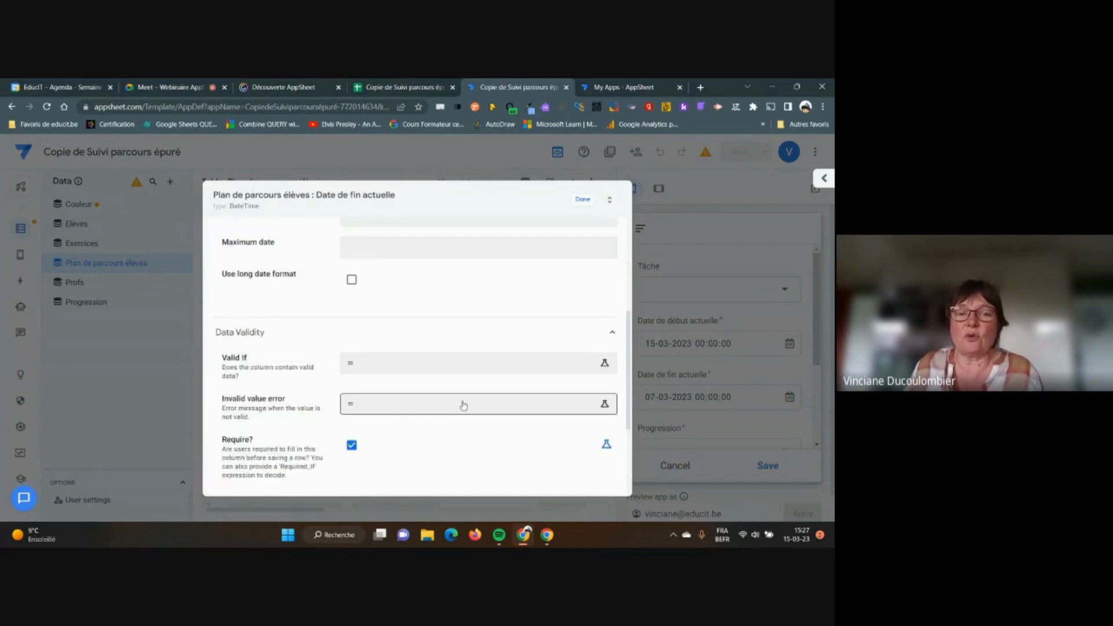
{"action": "left_click", "coordinate": [376, 364]}
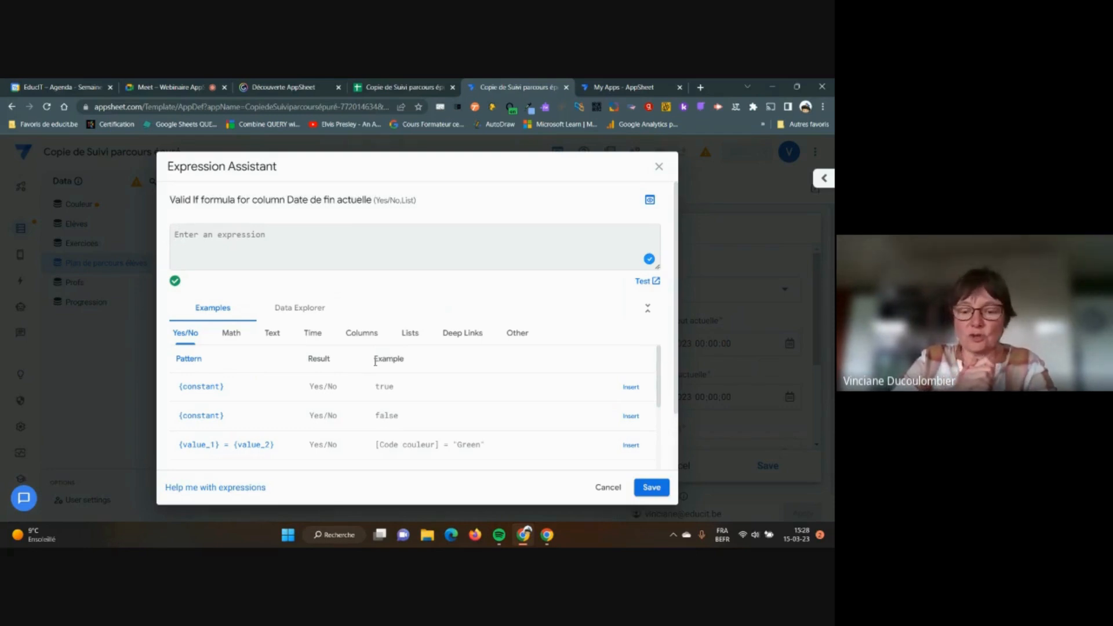
Type [_this]>[ as the beginning of the Valid If expression
{"action": "type", "text": "["}
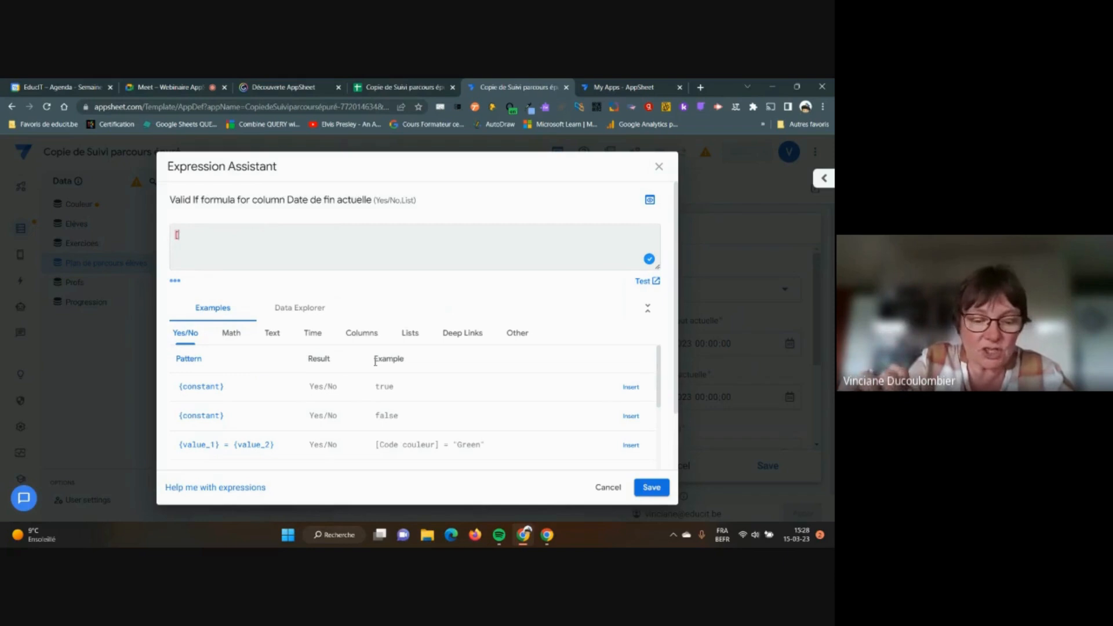
{"action": "type", "text": "]"}
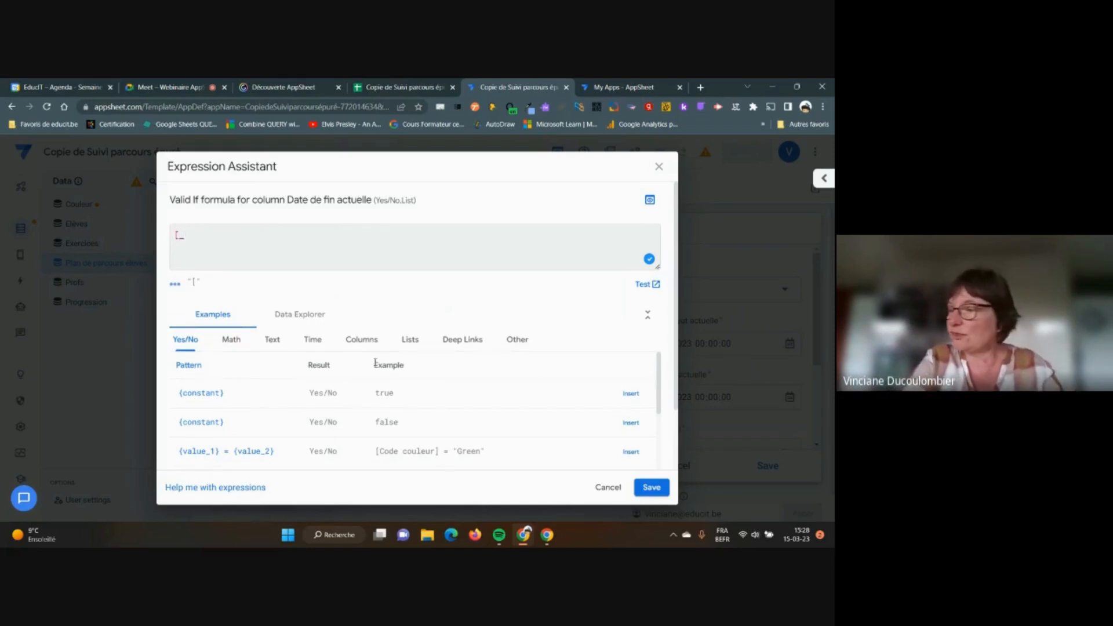
{"action": "type", "text": "this"}
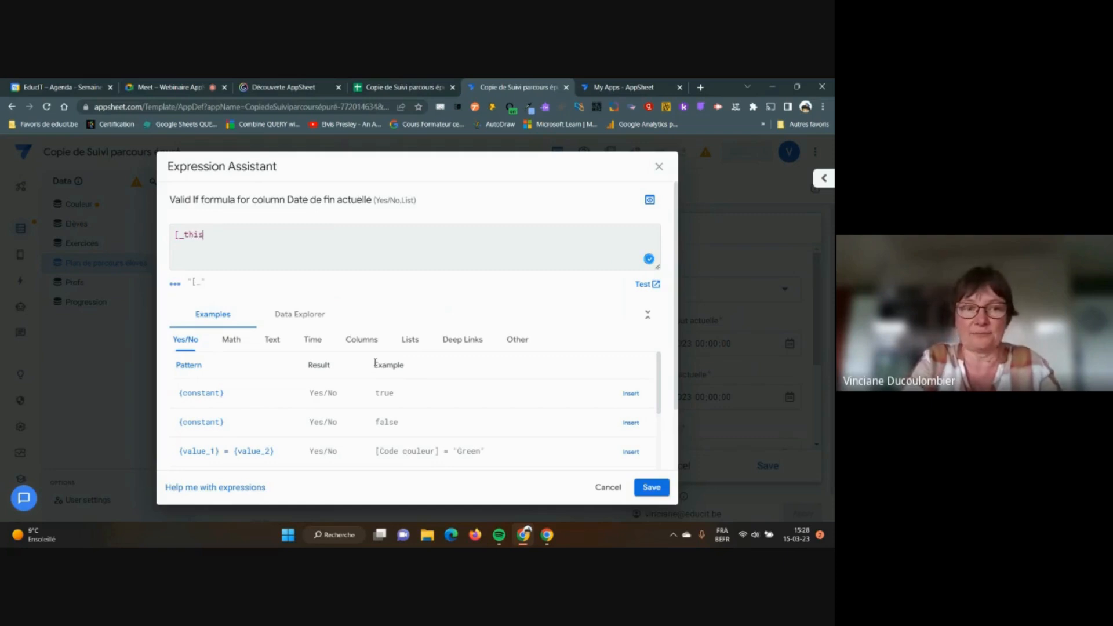
{"action": "type", "text": "]"}
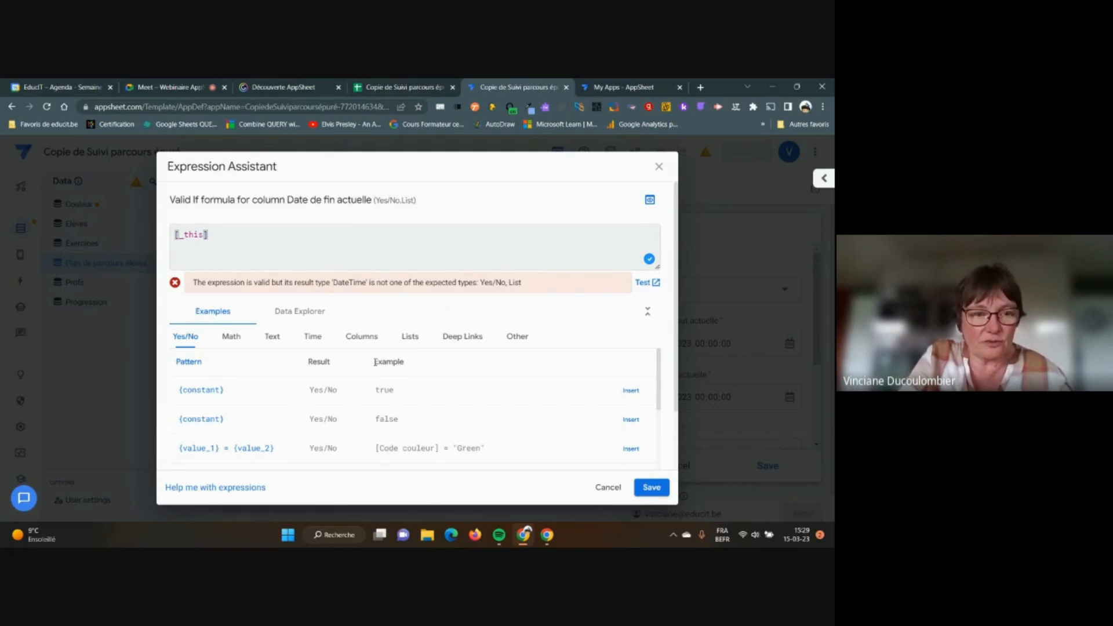
{"action": "type", "text": ">"}
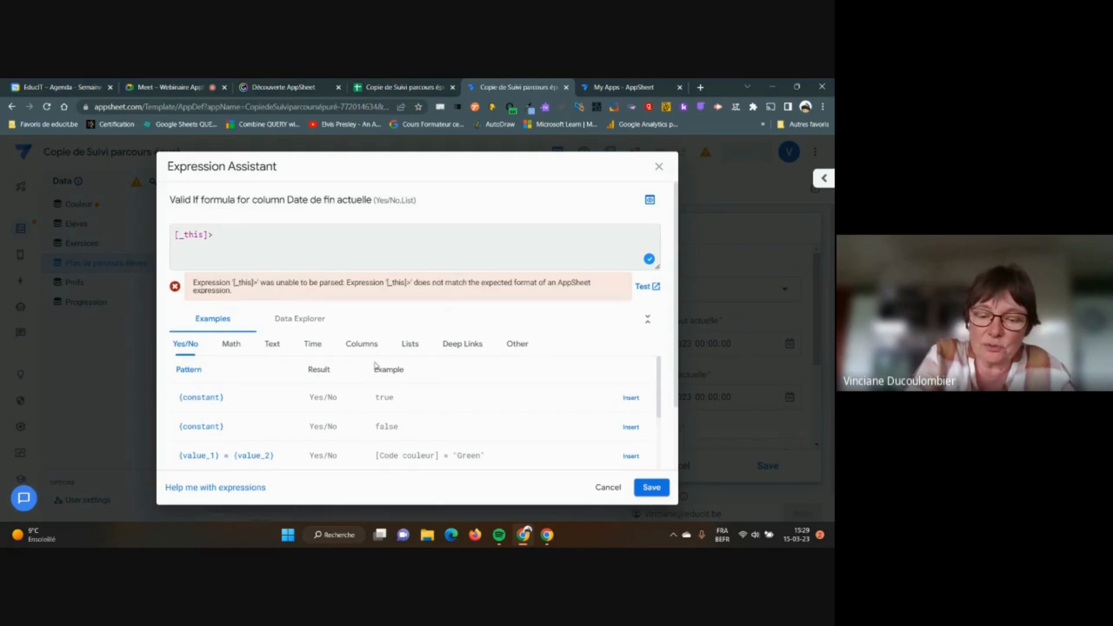
{"action": "type", "text": "["}
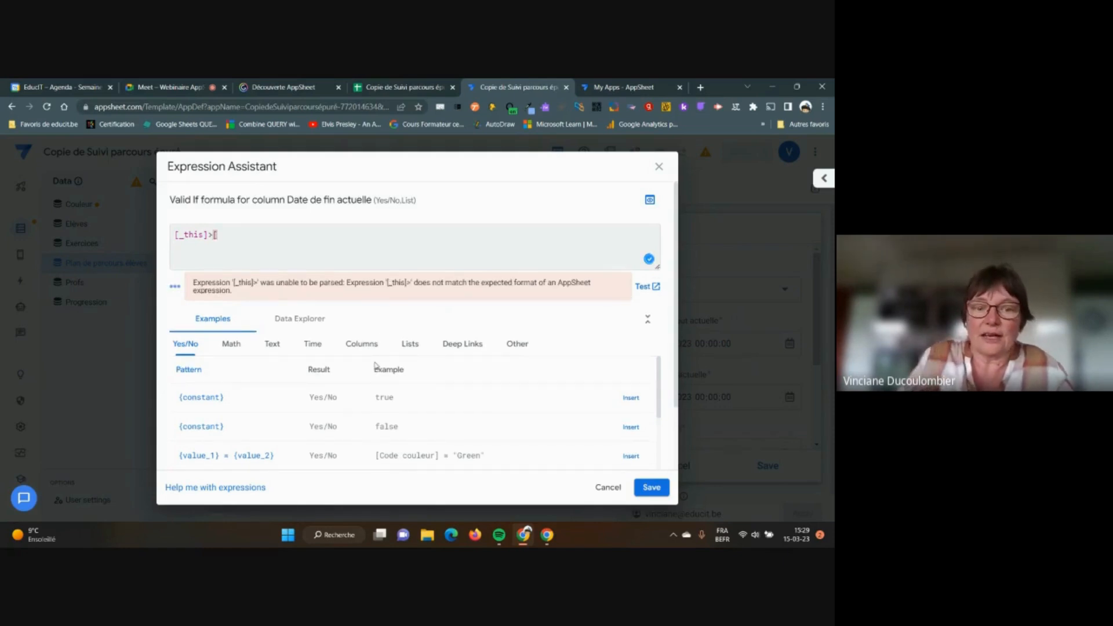
Complete the Valid If as [_this]>[Date de début actuelle] using the Columns examples, then save it
{"action": "left_click", "coordinate": [362, 344]}
{"action": "scroll", "coordinate": [488, 404], "scroll_direction": "down", "scroll_amount": 5}
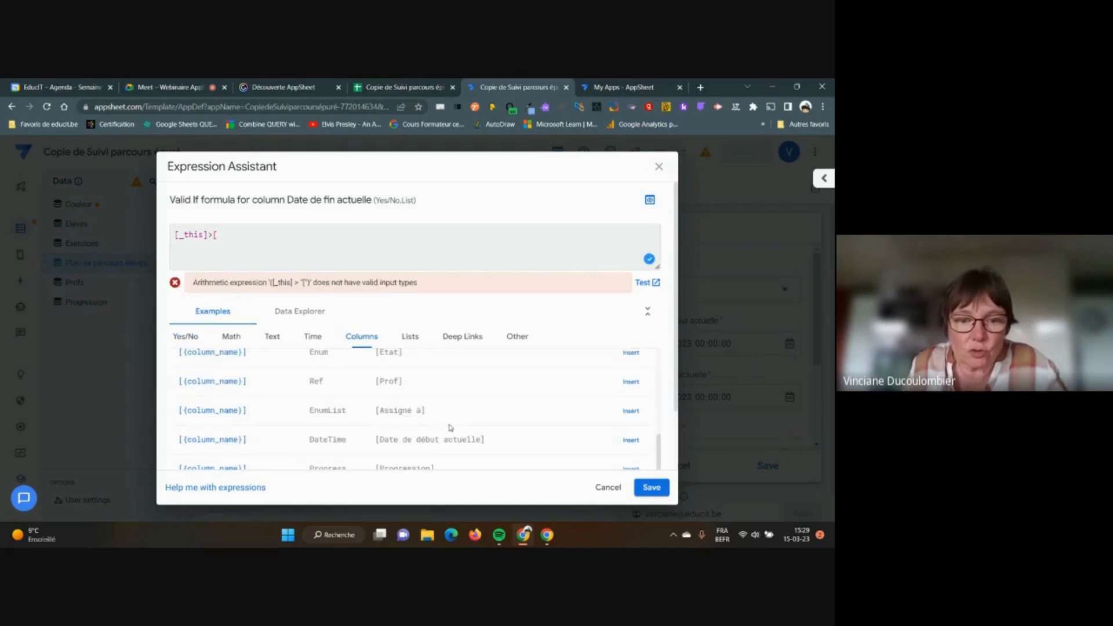
{"action": "left_click_drag", "start_coordinate": [380, 439], "coordinate": [482, 439]}
{"action": "key", "text": "ctrl+c"}
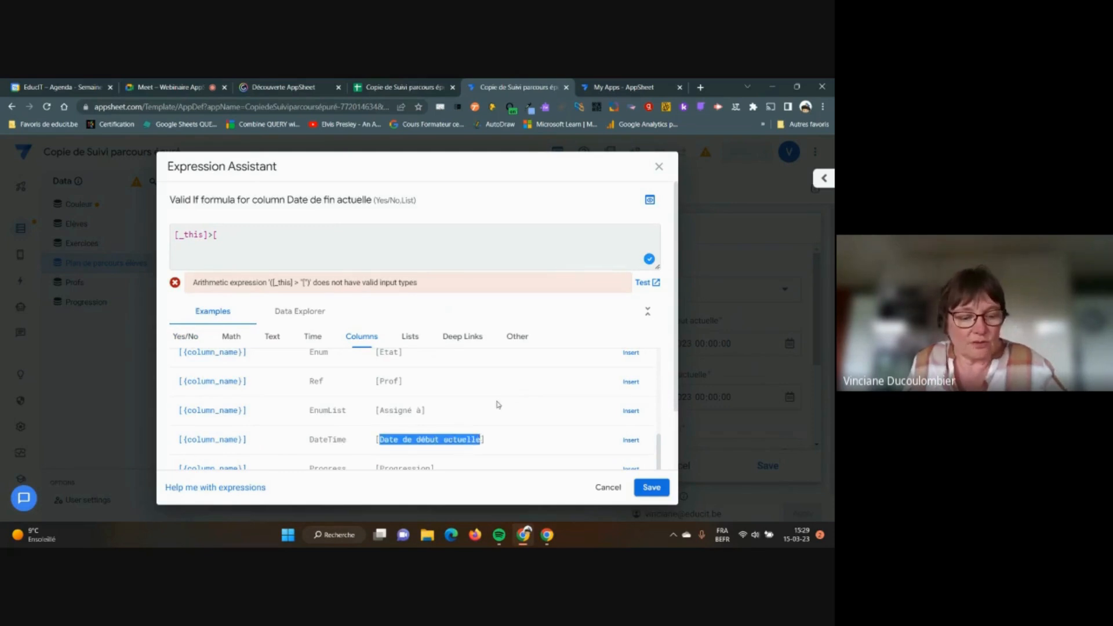
{"action": "left_click", "coordinate": [223, 229]}
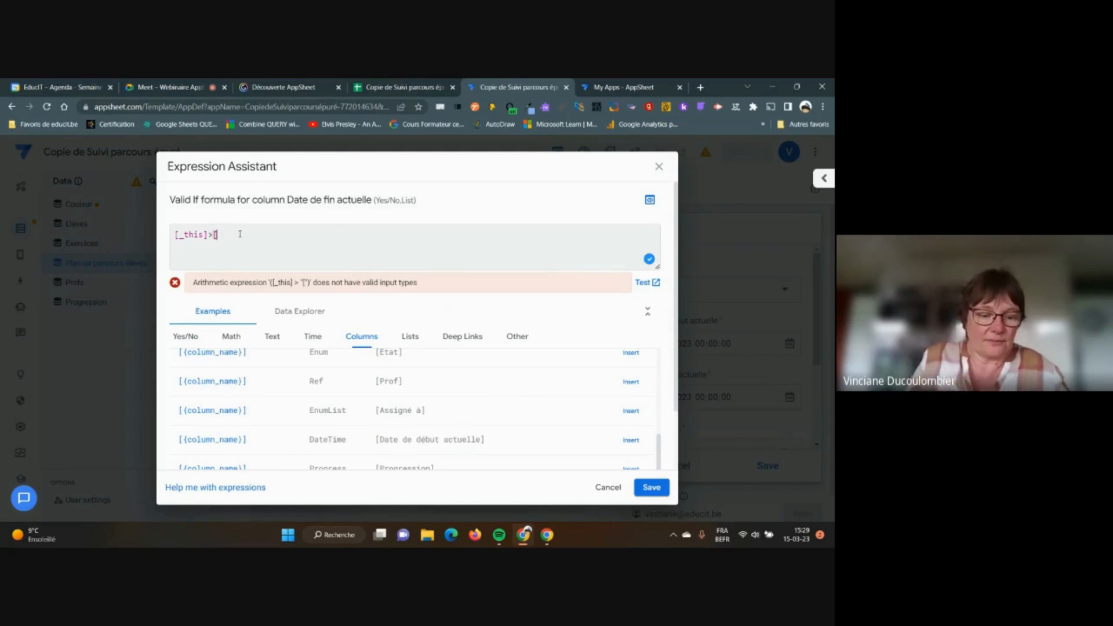
{"action": "key", "text": "ctrl+v"}
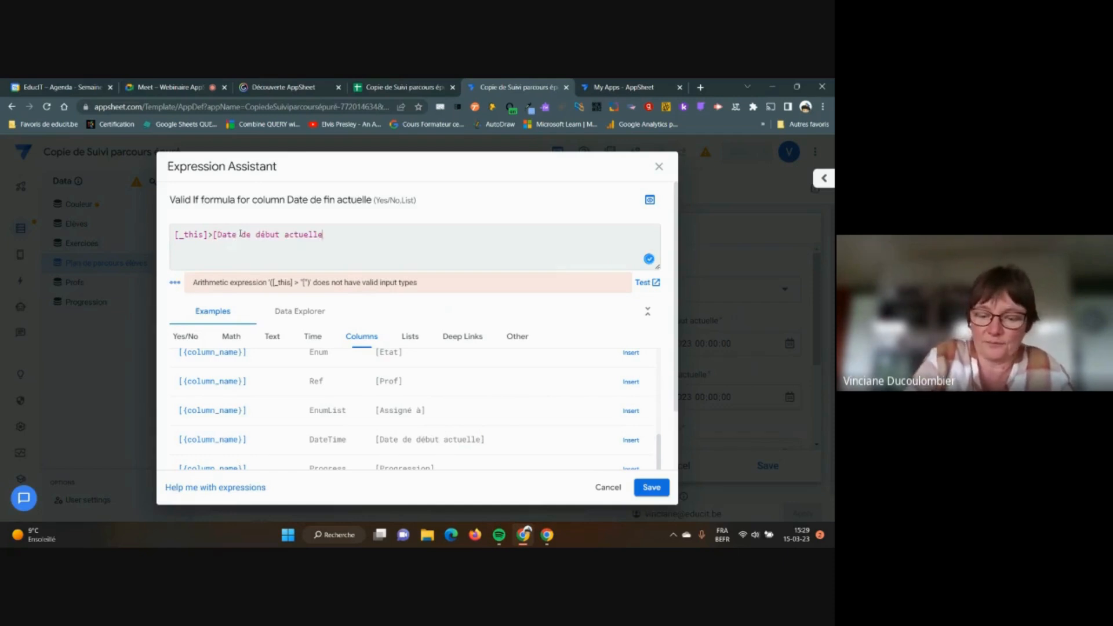
{"action": "type", "text": "]"}
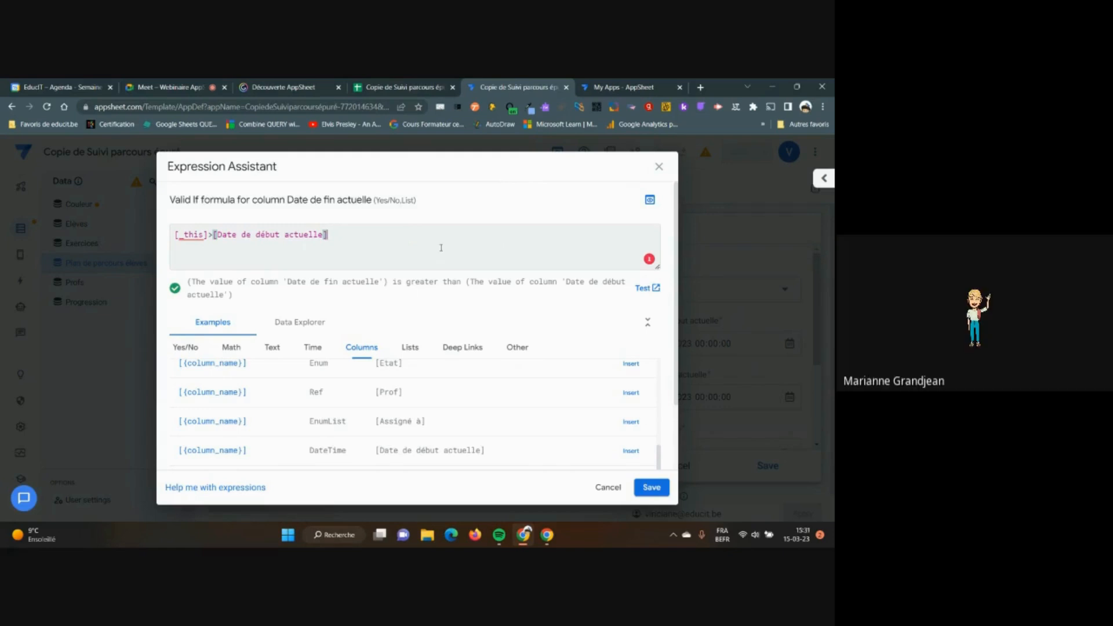
{"action": "left_click", "coordinate": [652, 487]}
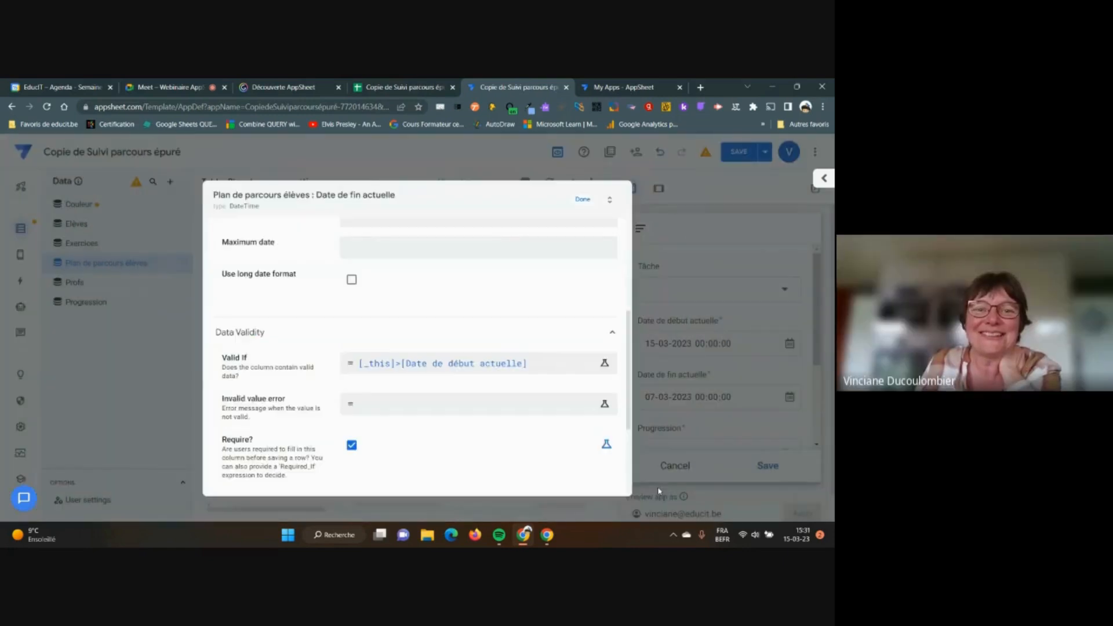
Close the Date de fin actuelle column settings and save the app
{"action": "left_click", "coordinate": [583, 199]}
{"action": "scroll", "coordinate": [792, 355], "scroll_direction": "down", "scroll_amount": 1}
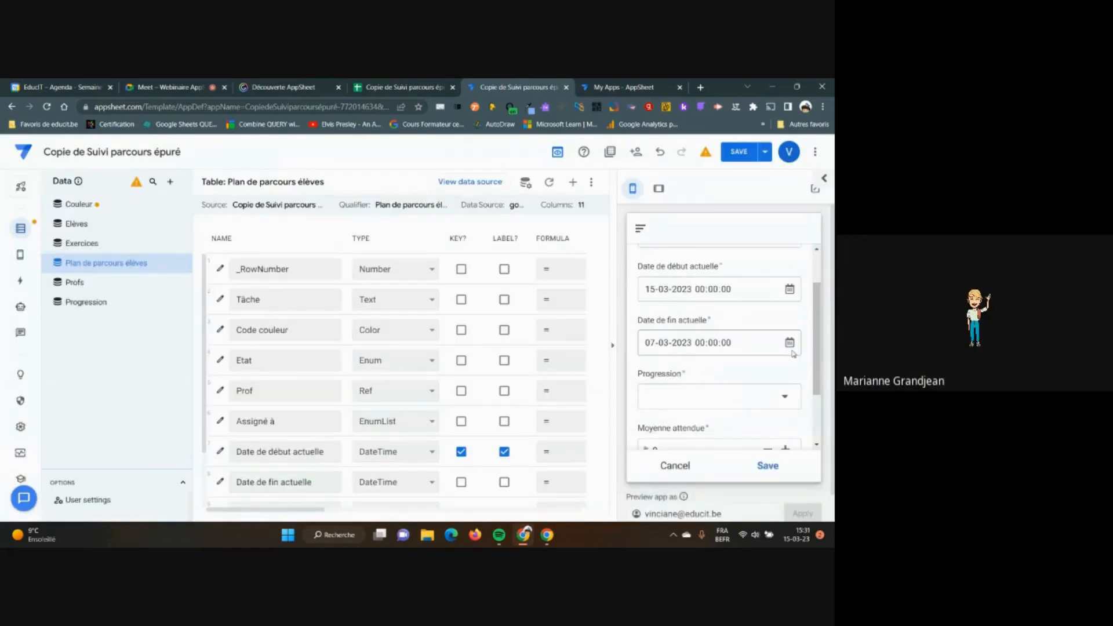
{"action": "left_click", "coordinate": [737, 151]}
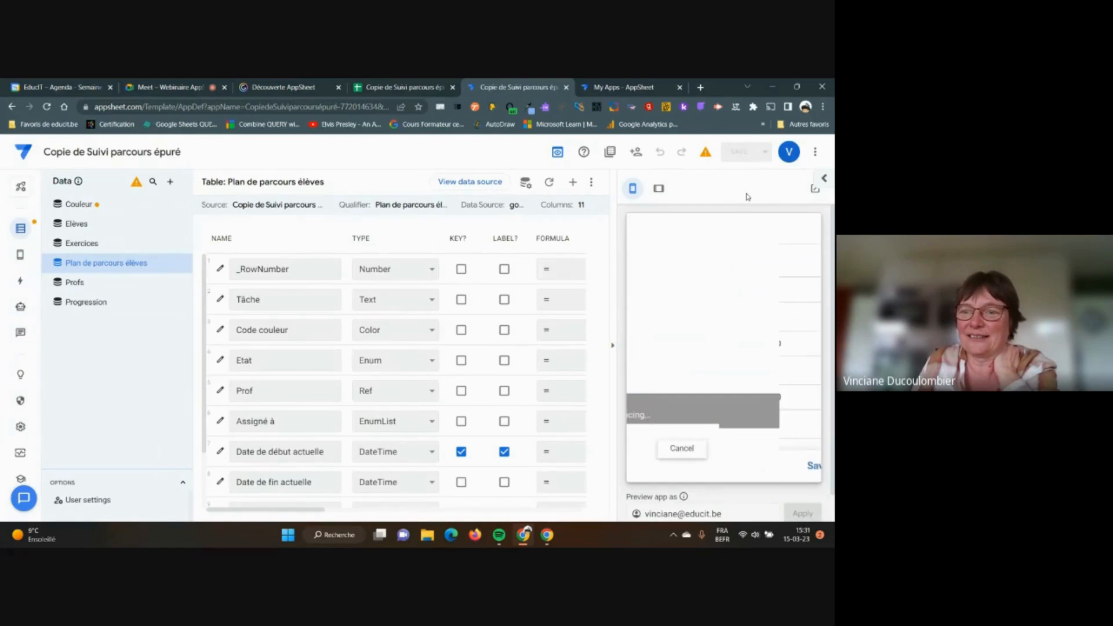
Set the preview form's end date to 01-03-2023 to trigger the invalid flag, then open the spreadsheet
{"action": "left_click", "coordinate": [792, 400]}
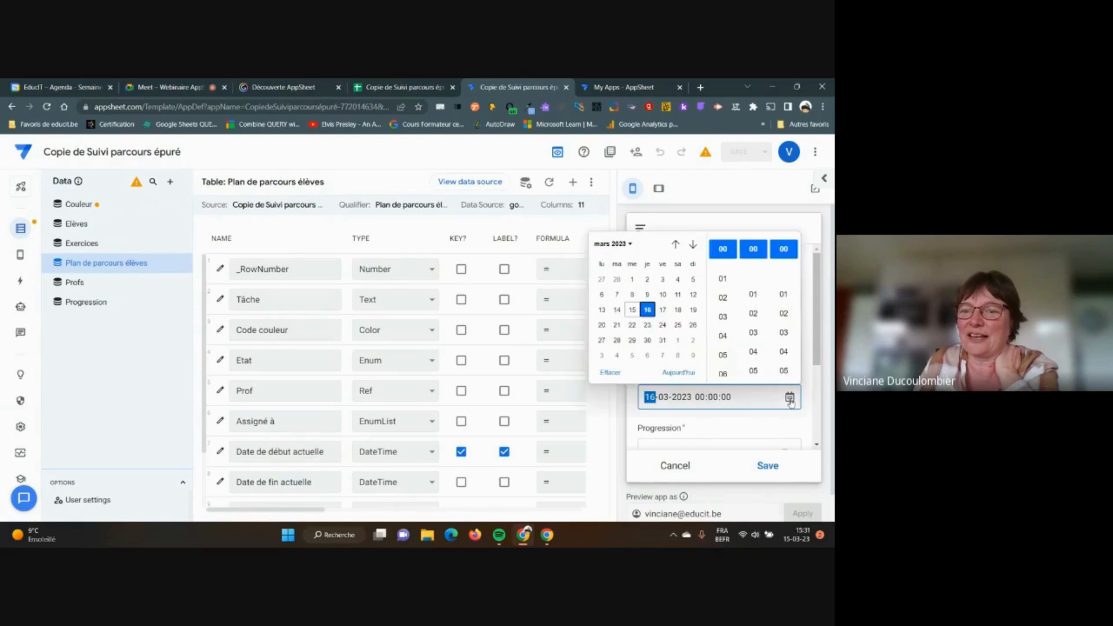
{"action": "left_click", "coordinate": [634, 280]}
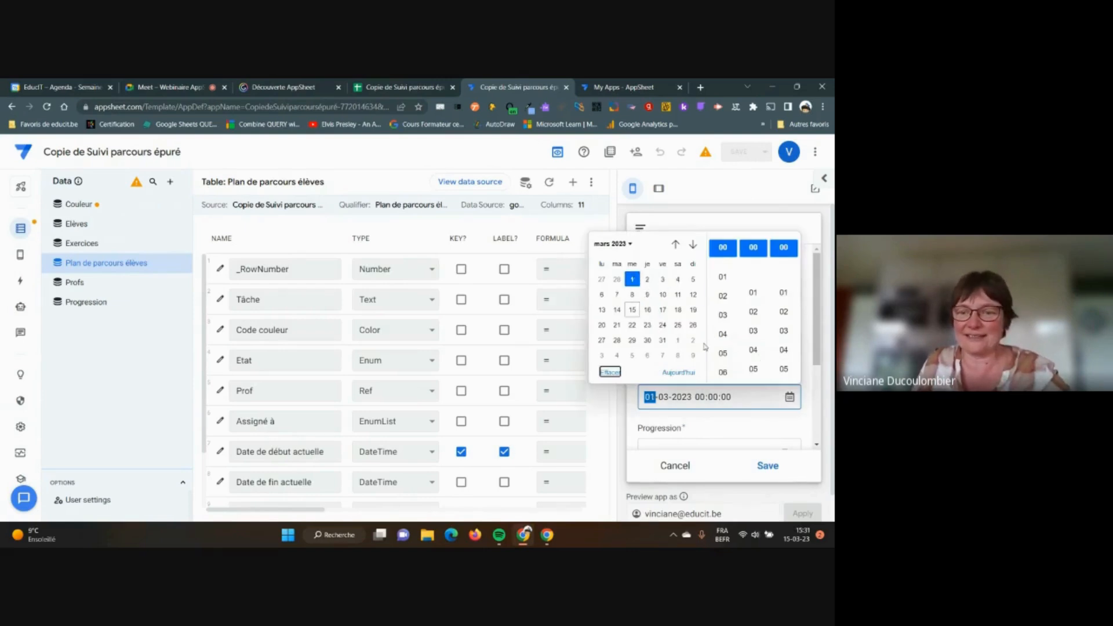
{"action": "left_click", "coordinate": [749, 420]}
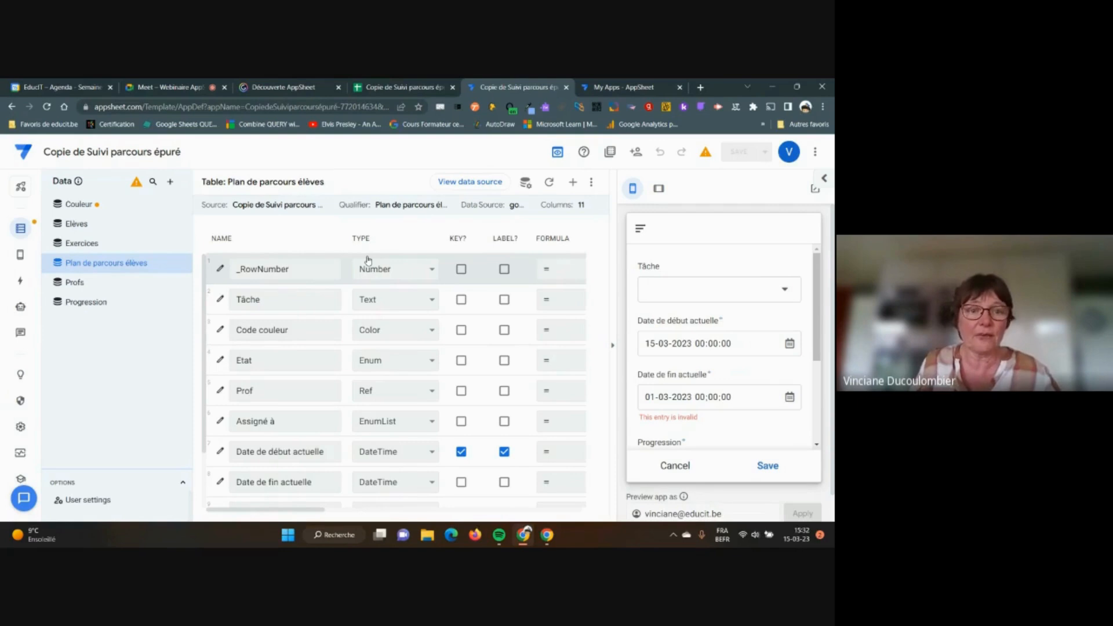
{"action": "scroll", "coordinate": [368, 260], "scroll_direction": "down", "scroll_amount": 2}
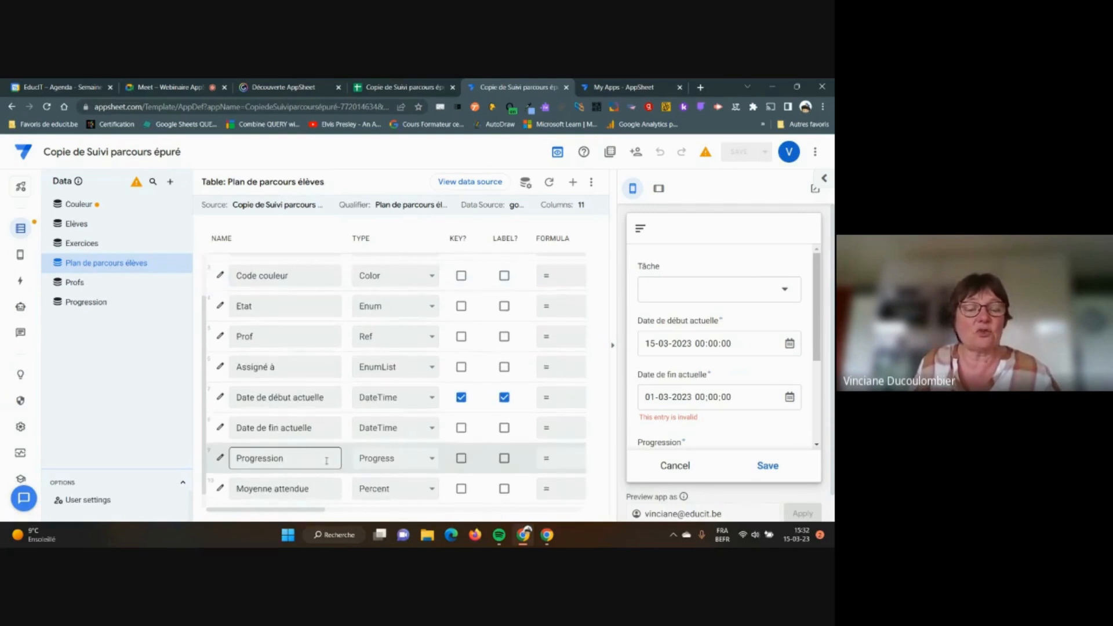
{"action": "left_click", "coordinate": [376, 88]}
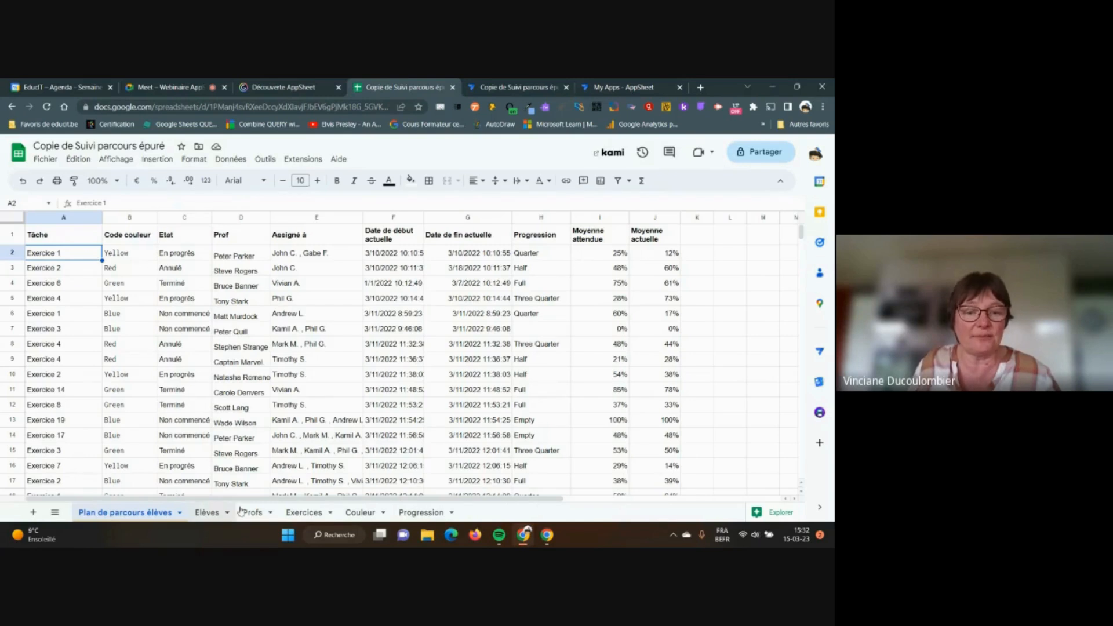
Check the Couleur and Progression sheets' lists, then return to the AppSheet table editor
{"action": "left_click", "coordinate": [355, 514]}
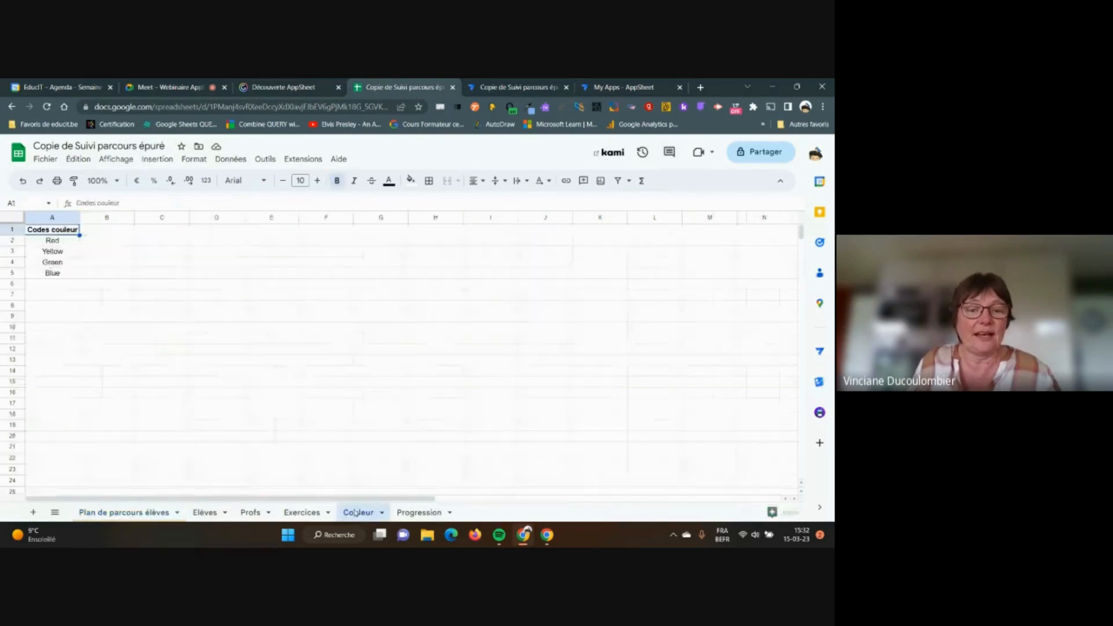
{"action": "left_click", "coordinate": [420, 513]}
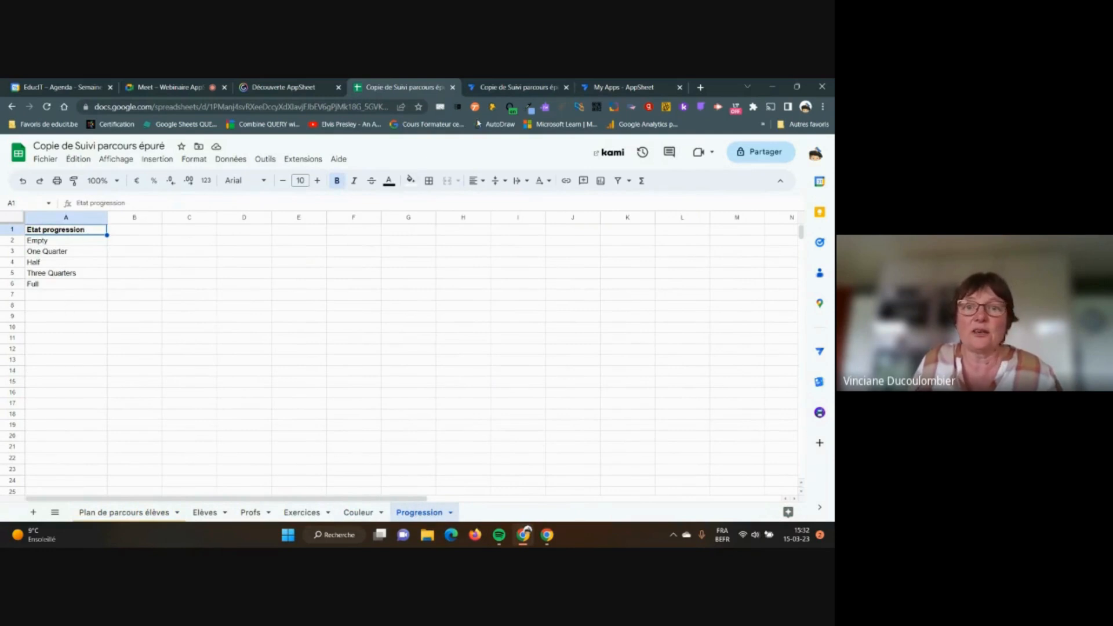
{"action": "left_click", "coordinate": [497, 88]}
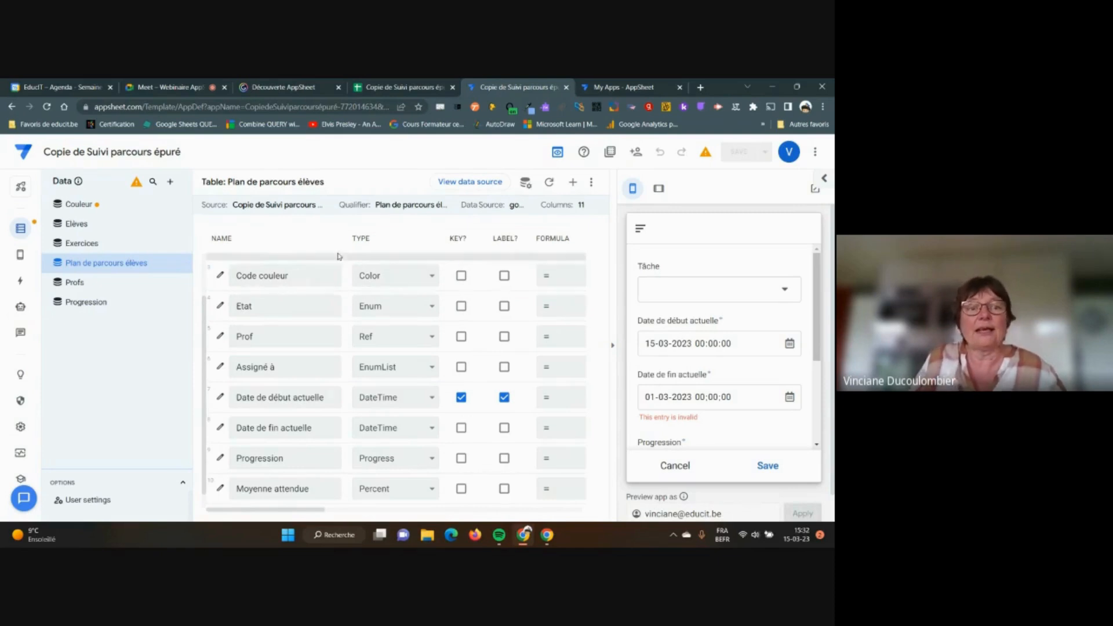
Remove Black, White and Purple from the Code couleur column's allowed values
{"action": "left_click", "coordinate": [220, 277]}
{"action": "scroll", "coordinate": [462, 346], "scroll_direction": "down", "scroll_amount": 3}
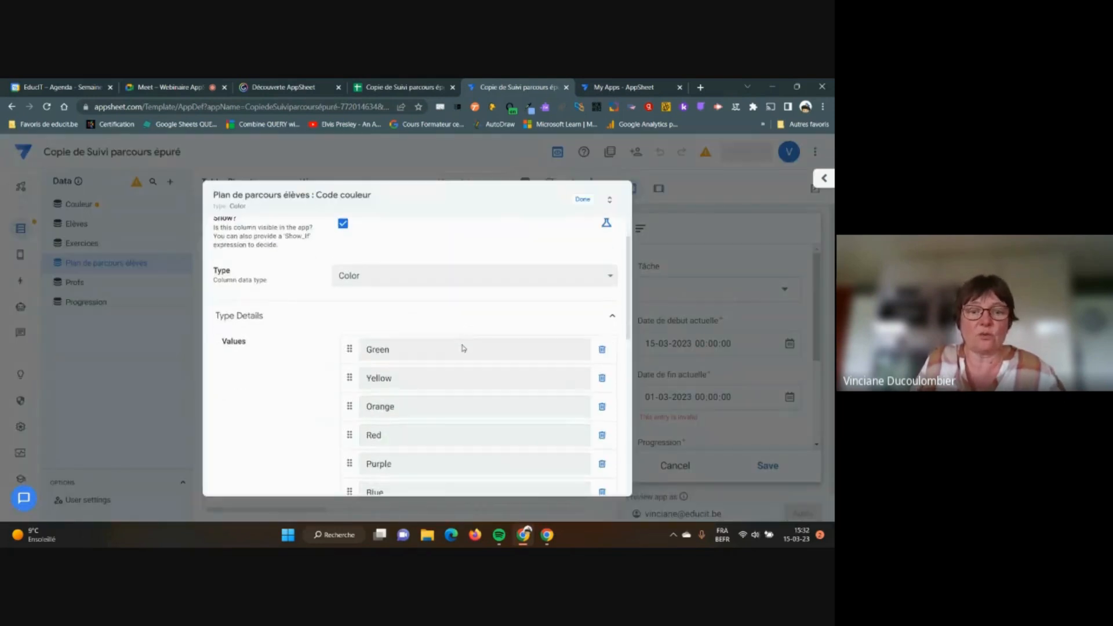
{"action": "scroll", "coordinate": [463, 345], "scroll_direction": "down", "scroll_amount": 2}
{"action": "scroll", "coordinate": [463, 345], "scroll_direction": "up", "scroll_amount": 2}
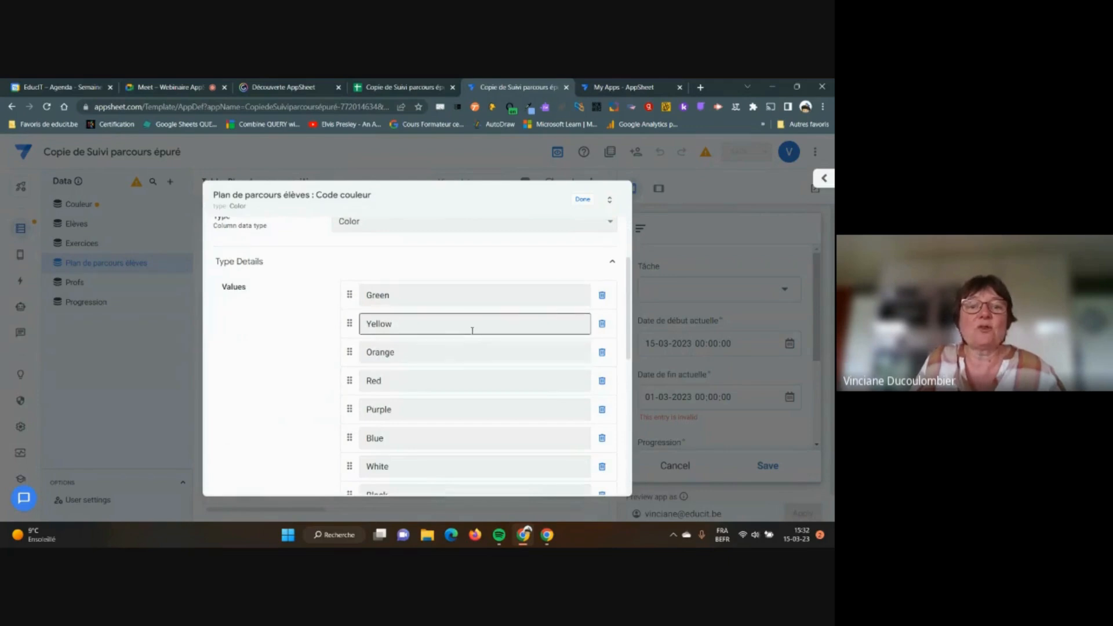
{"action": "scroll", "coordinate": [473, 331], "scroll_direction": "down", "scroll_amount": 1}
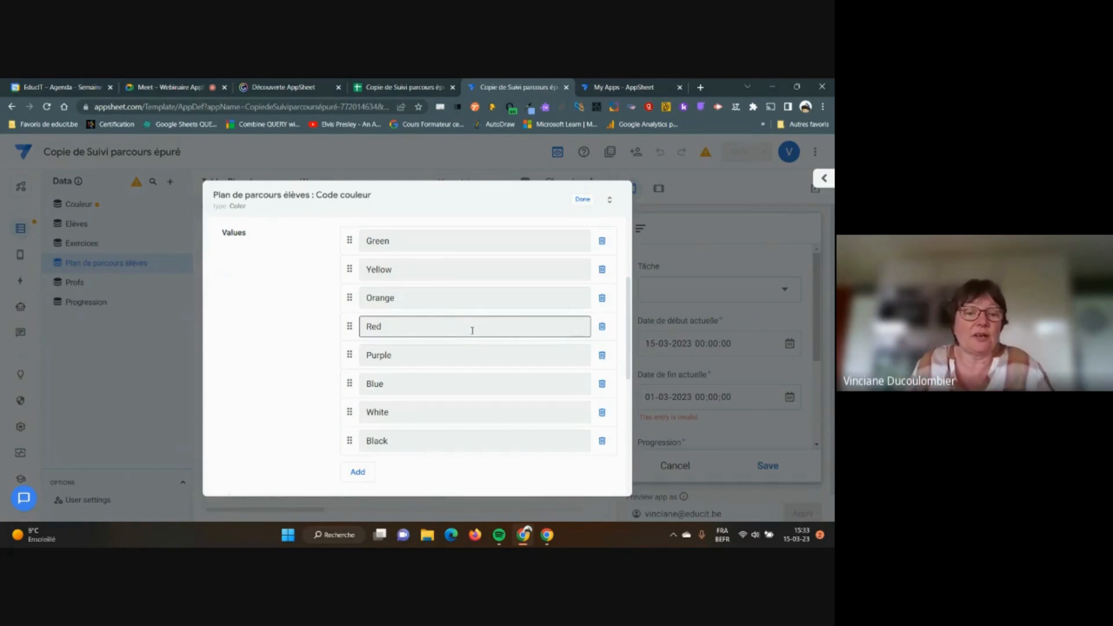
{"action": "scroll", "coordinate": [449, 298], "scroll_direction": "down", "scroll_amount": 1}
{"action": "scroll", "coordinate": [449, 299], "scroll_direction": "up", "scroll_amount": 2}
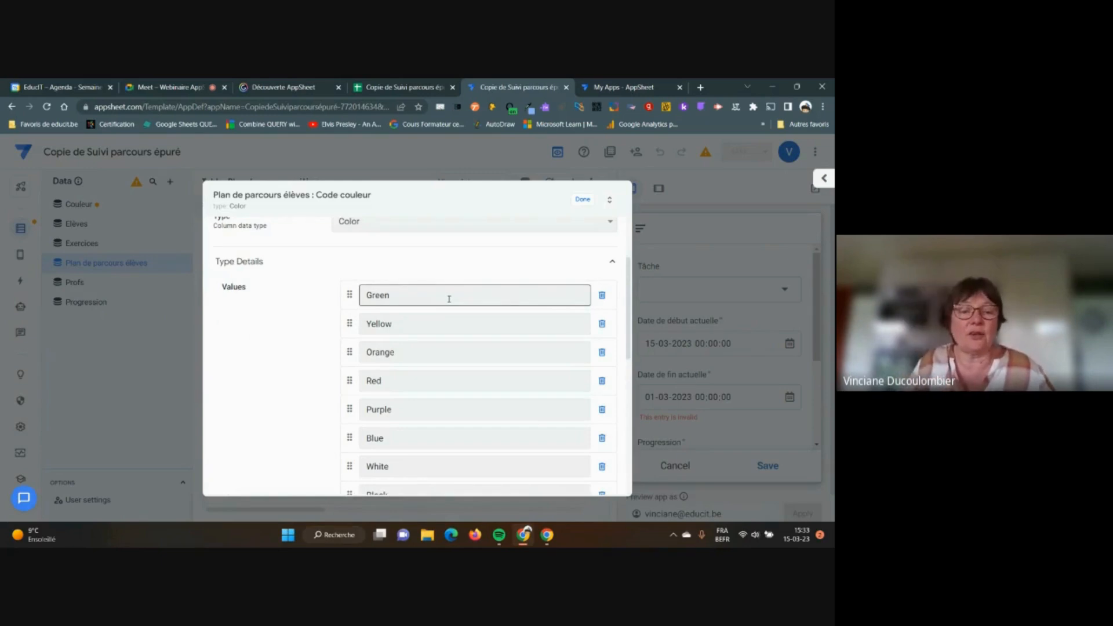
{"action": "scroll", "coordinate": [502, 373], "scroll_direction": "down", "scroll_amount": 1}
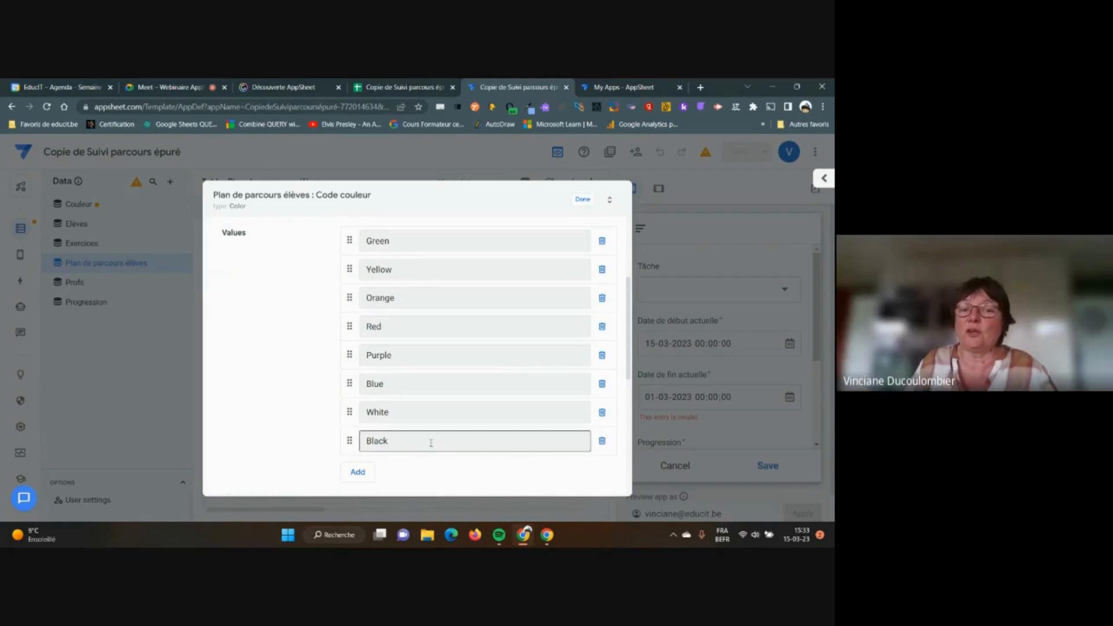
{"action": "left_click", "coordinate": [601, 441]}
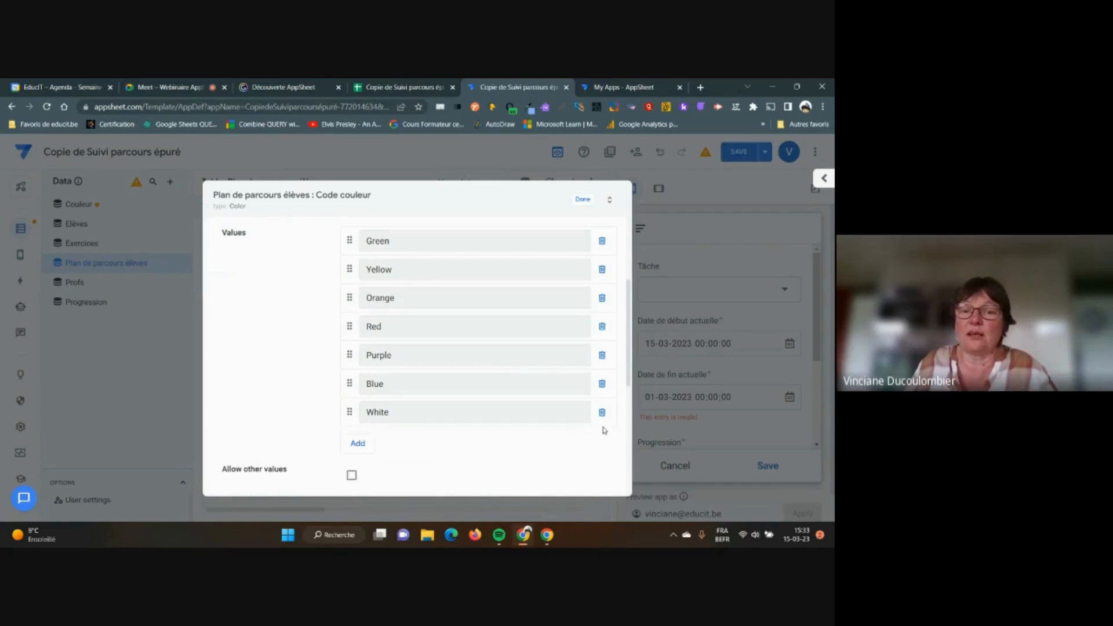
{"action": "left_click", "coordinate": [602, 412]}
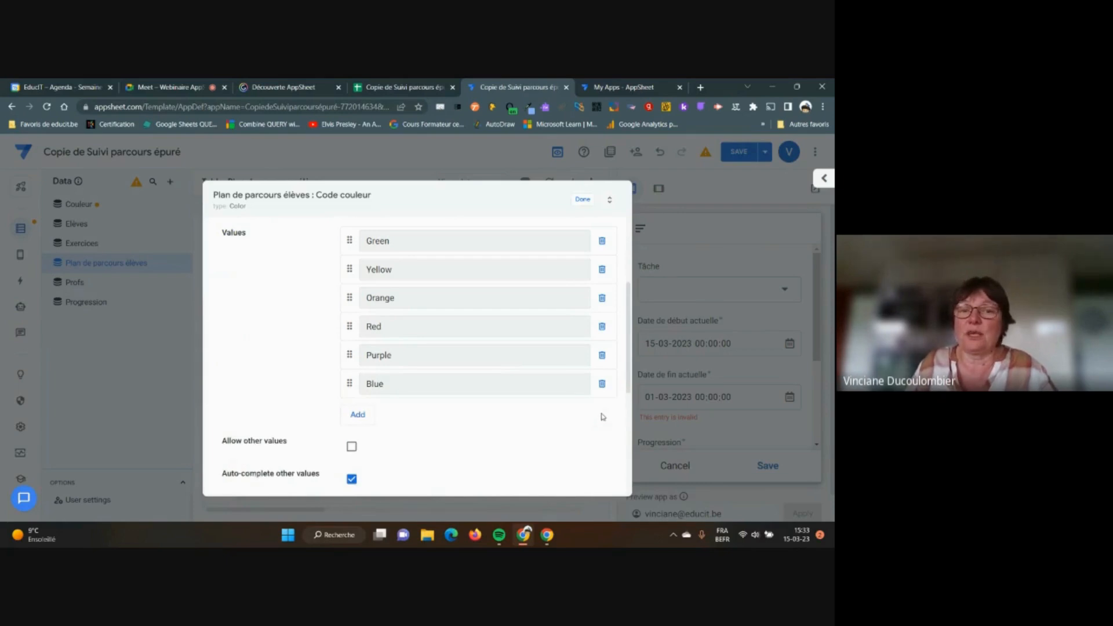
{"action": "left_click", "coordinate": [601, 356]}
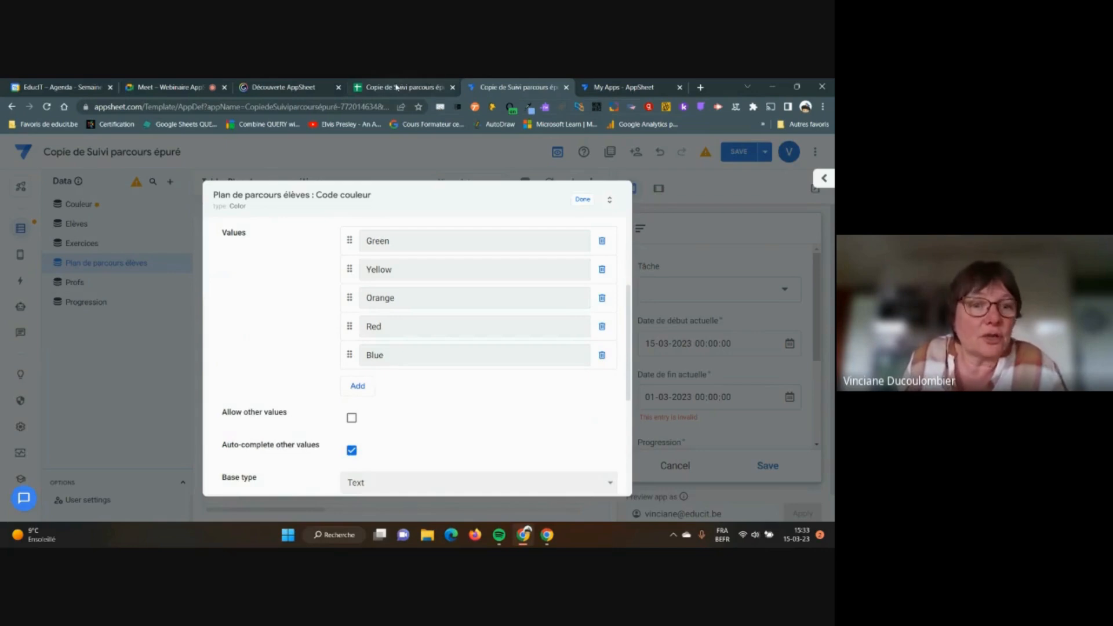
Compare against the spreadsheet's Couleur list and remove Orange from the Code couleur values
{"action": "left_click", "coordinate": [406, 87]}
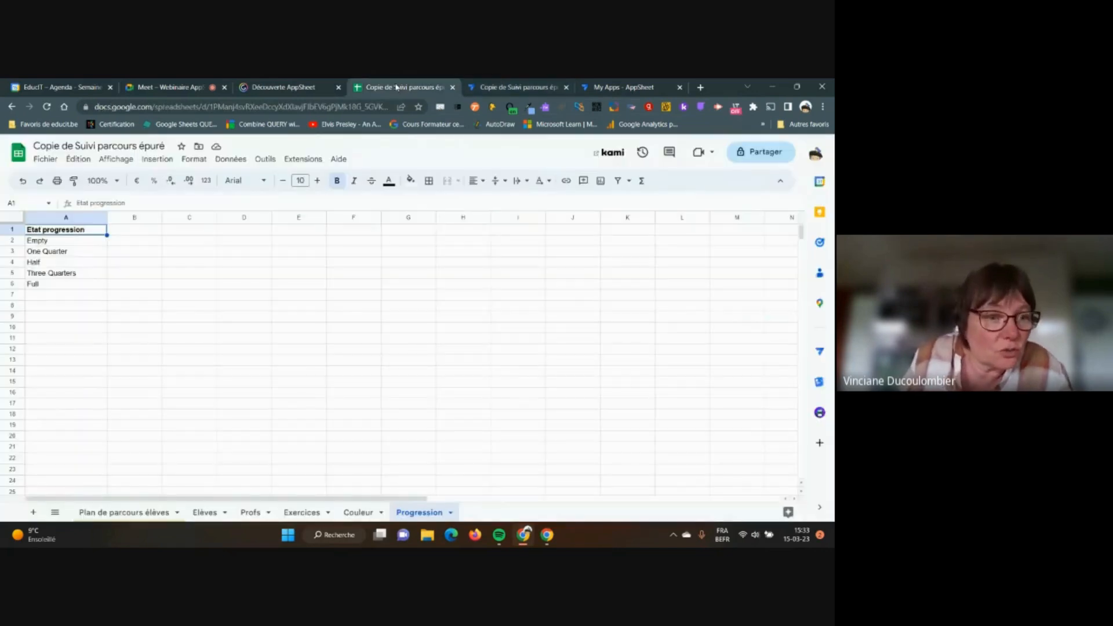
{"action": "left_click", "coordinate": [358, 513]}
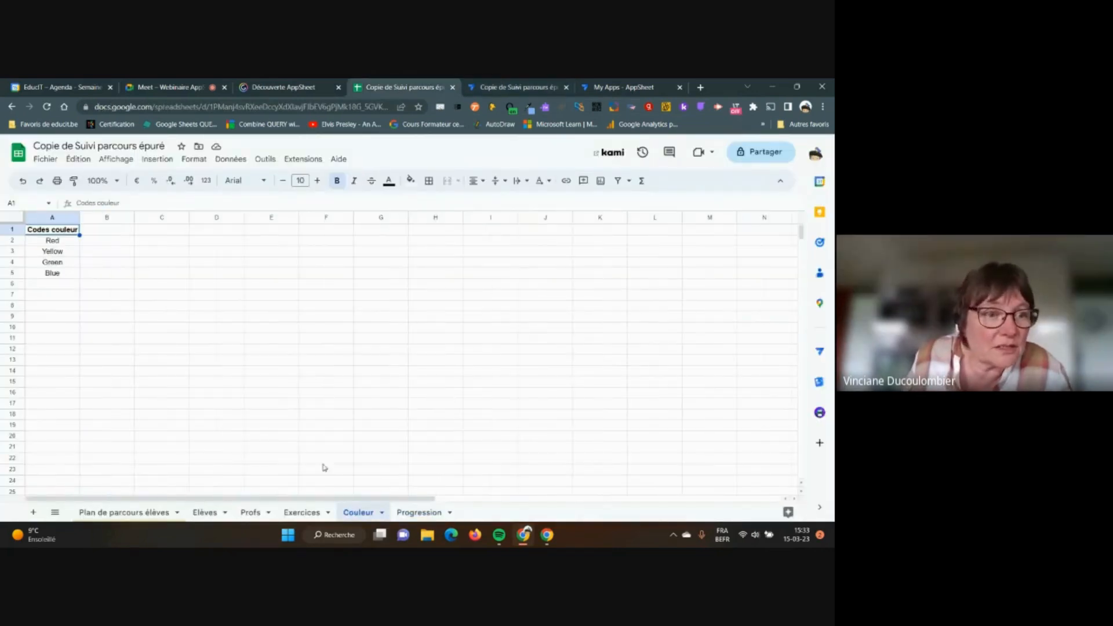
{"action": "left_click", "coordinate": [488, 88]}
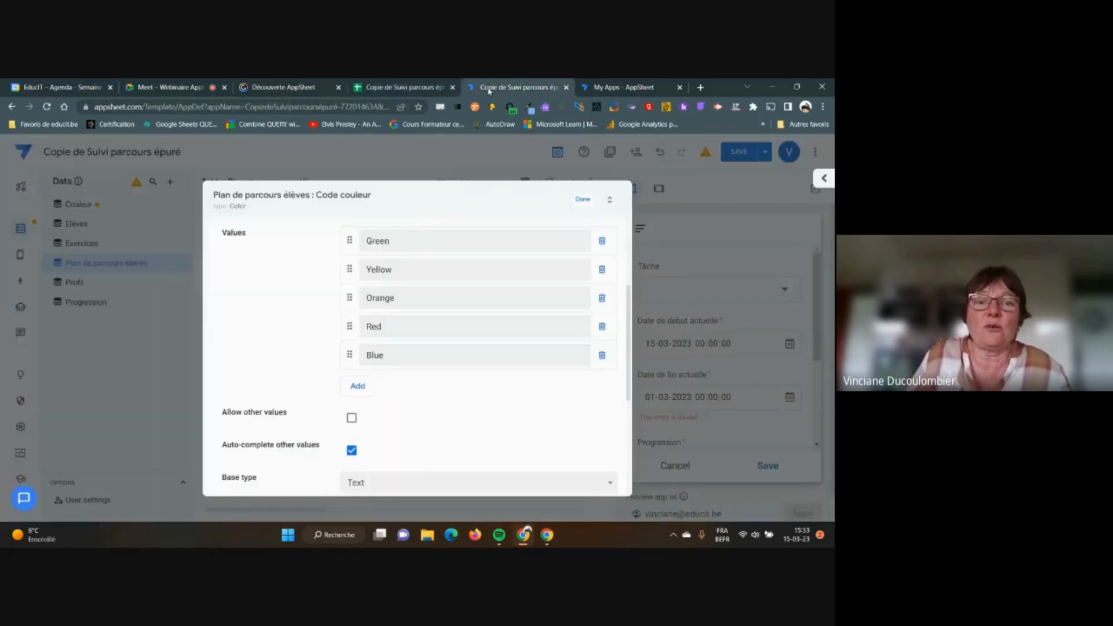
{"action": "left_click", "coordinate": [602, 299]}
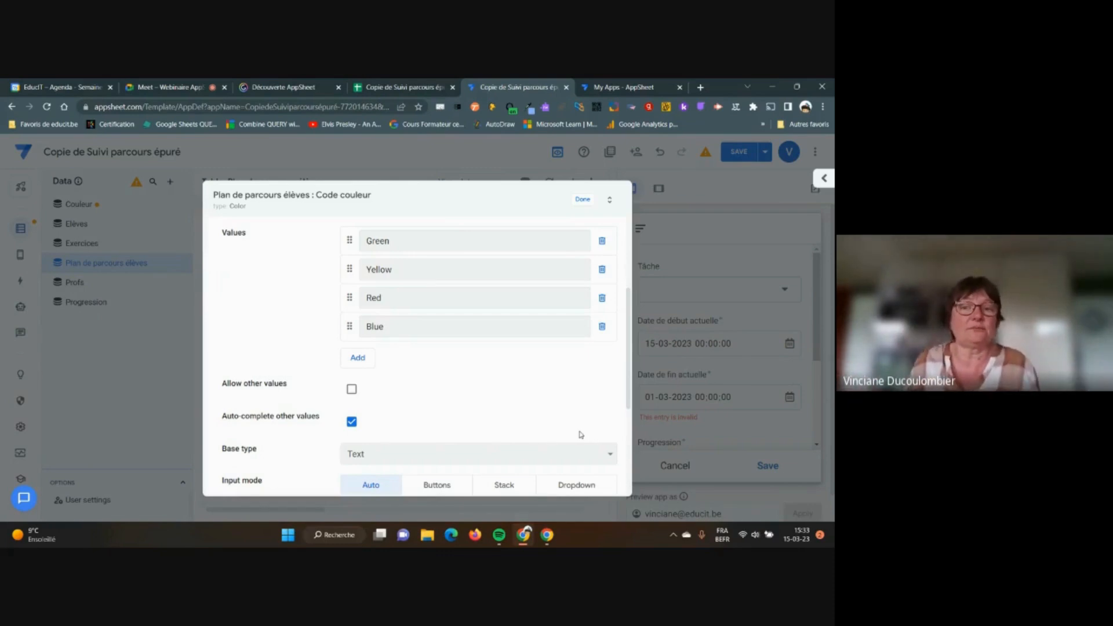
Close Code couleur and review the Progression column's settings
{"action": "left_click", "coordinate": [584, 200]}
{"action": "scroll", "coordinate": [331, 368], "scroll_direction": "down", "scroll_amount": 1}
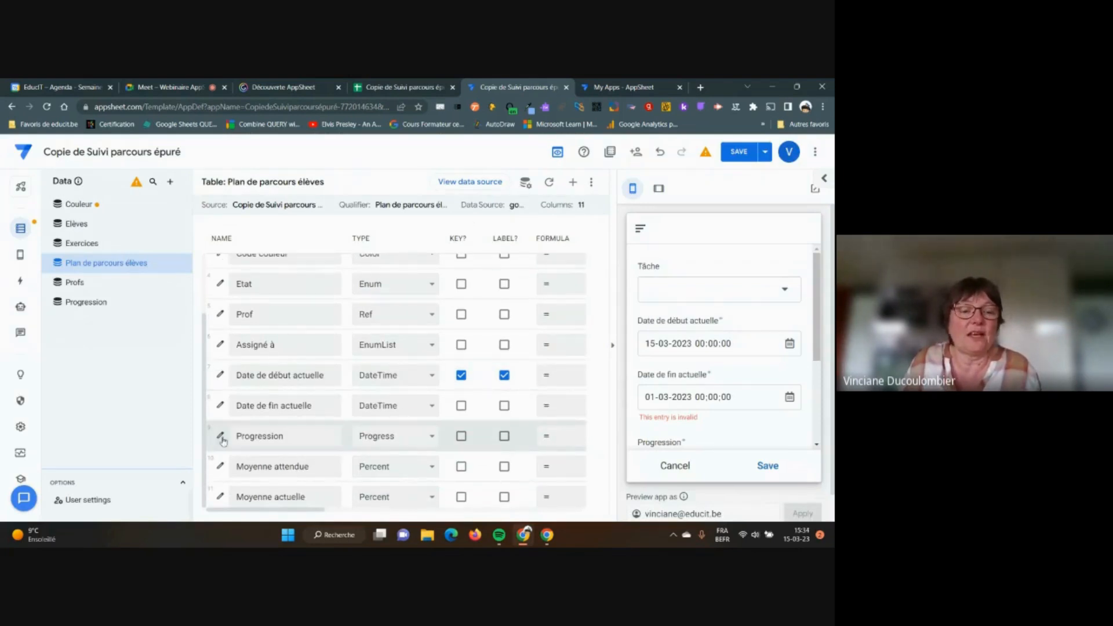
{"action": "left_click", "coordinate": [221, 436]}
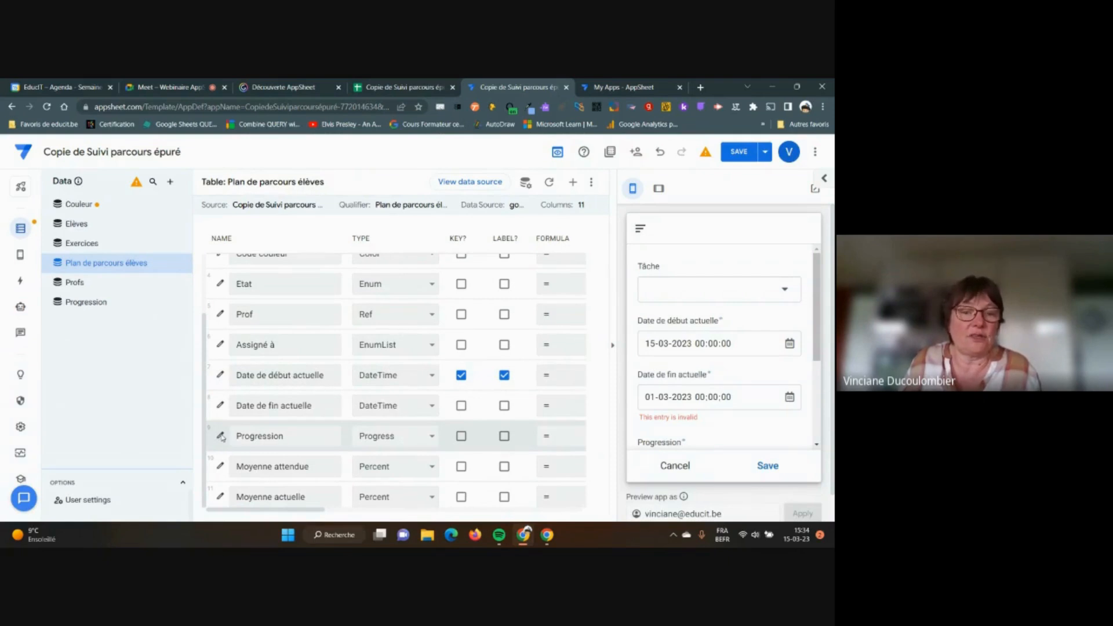
{"action": "scroll", "coordinate": [457, 398], "scroll_direction": "down", "scroll_amount": 1}
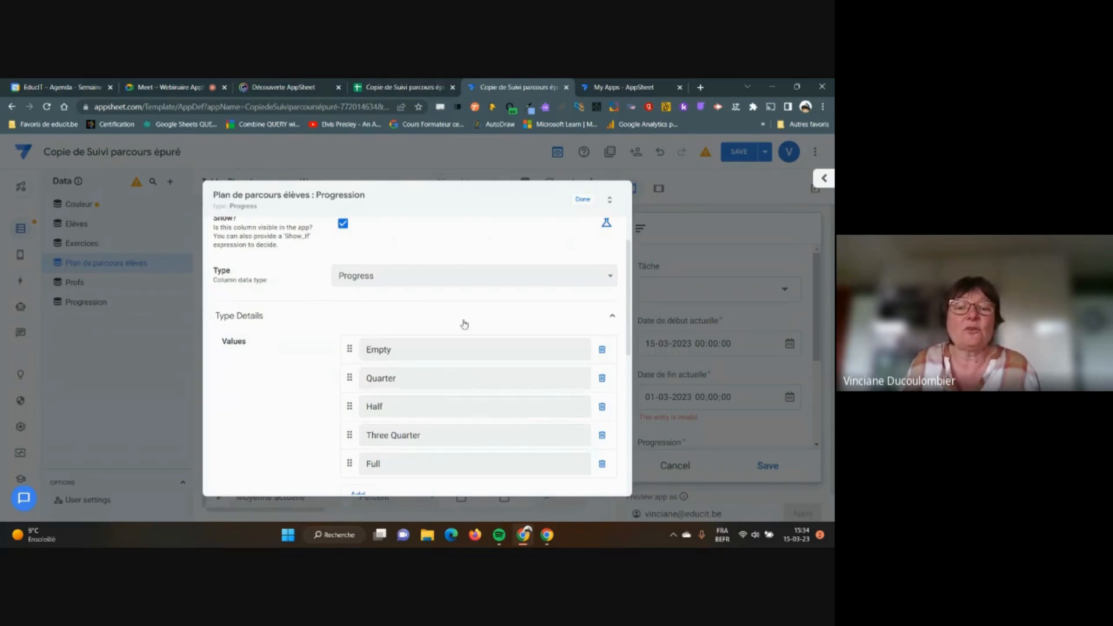
{"action": "scroll", "coordinate": [462, 323], "scroll_direction": "down", "scroll_amount": 1}
{"action": "scroll", "coordinate": [463, 319], "scroll_direction": "up", "scroll_amount": 2}
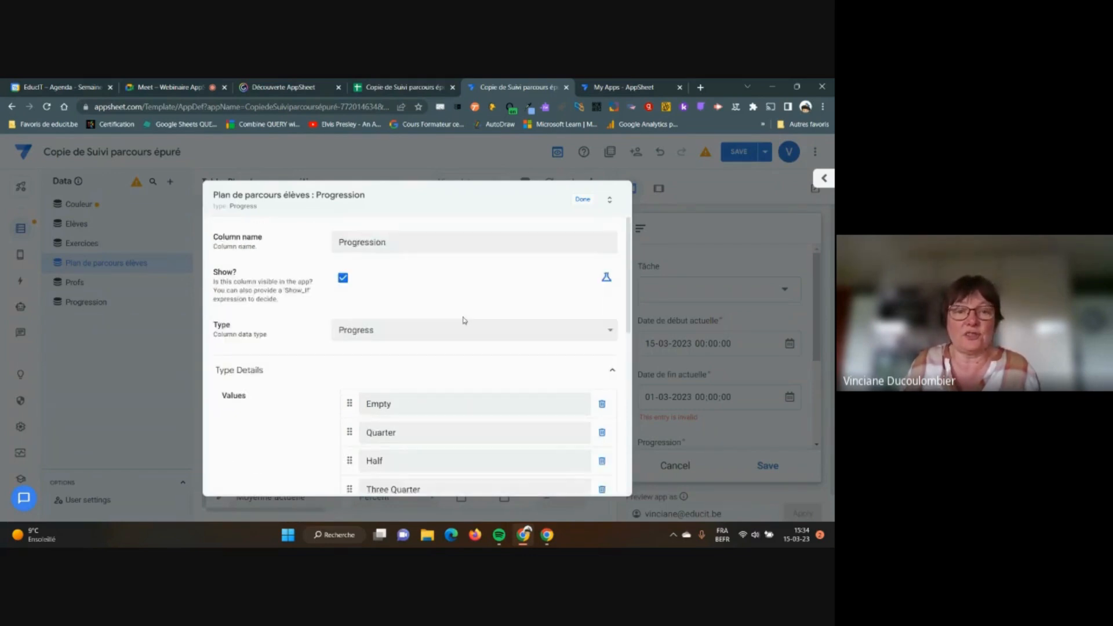
{"action": "left_click", "coordinate": [582, 201]}
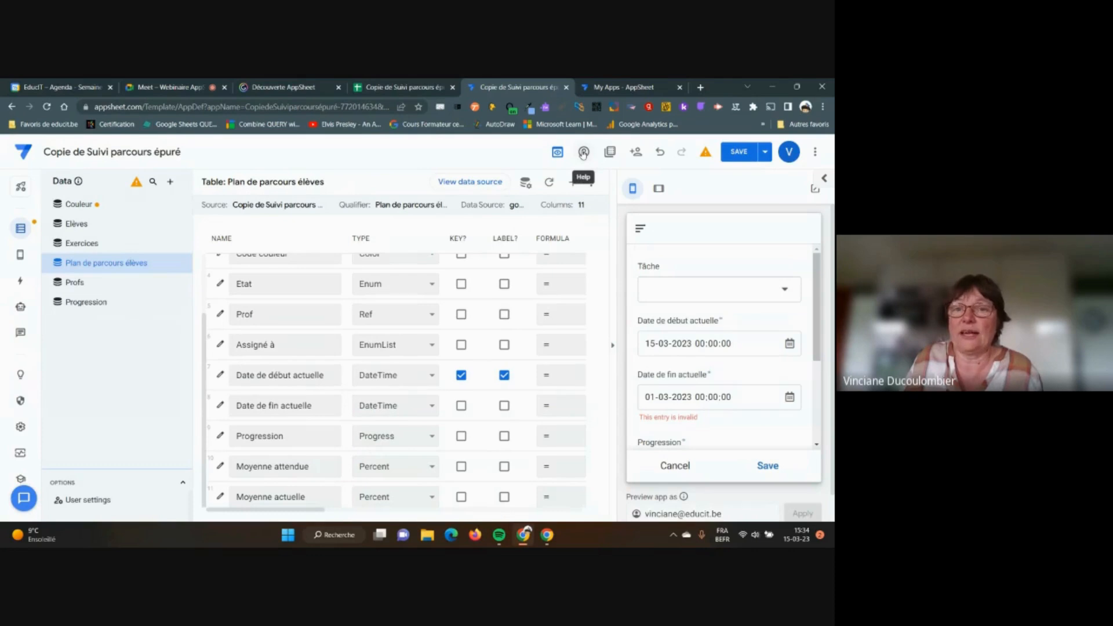
Search AppSheet Help for "type progress"
{"action": "left_click", "coordinate": [583, 152]}
{"action": "left_click", "coordinate": [536, 188]}
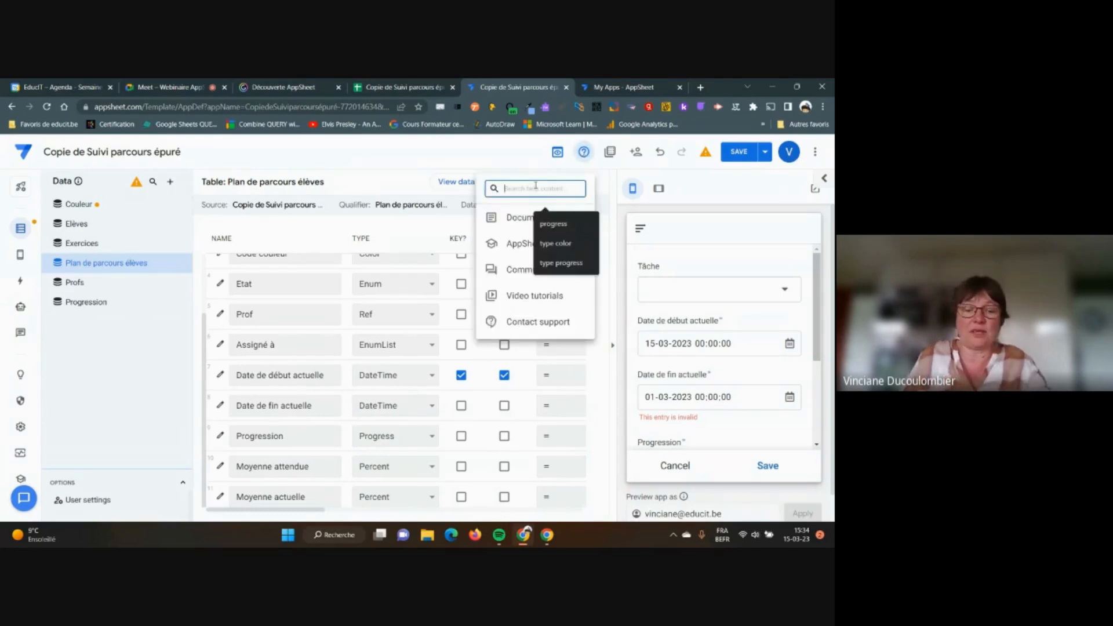
{"action": "type", "text": "tuype"}
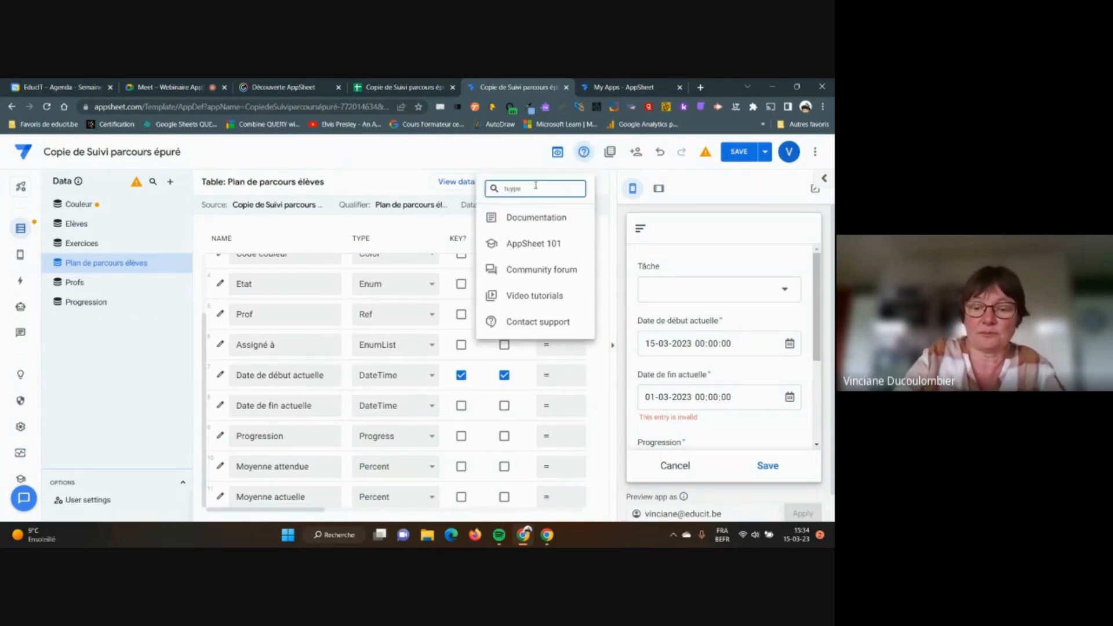
{"action": "key", "text": "BackSpace"}
{"action": "key", "text": "BackSpace"}
{"action": "key", "text": "BackSpace"}
{"action": "key", "text": "BackSpace"}
{"action": "type", "text": "type"}
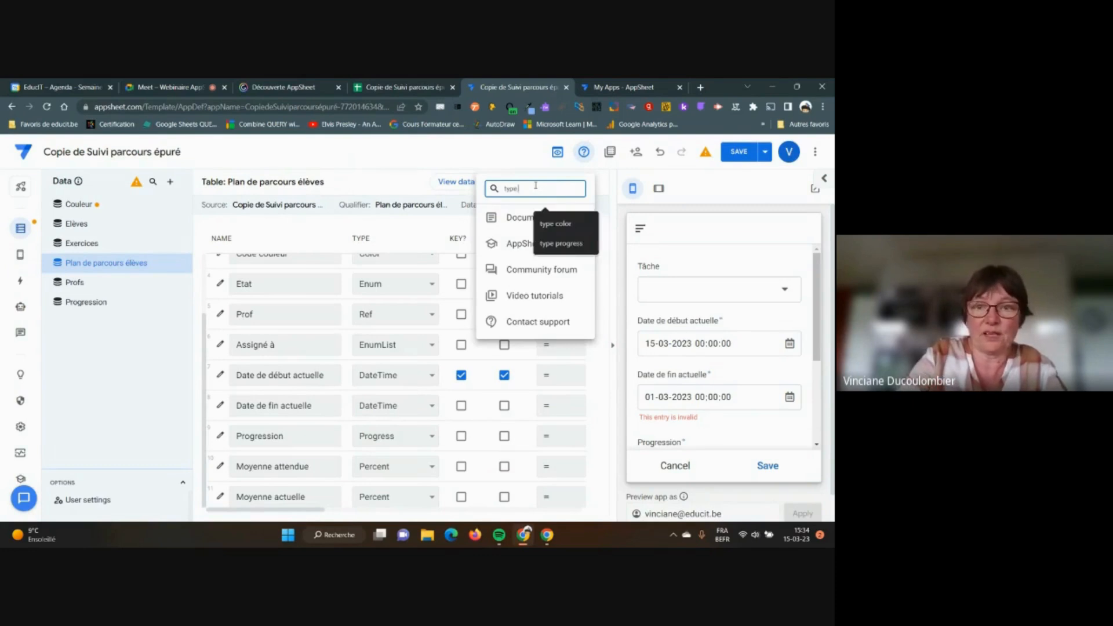
{"action": "type", "text": " progre"}
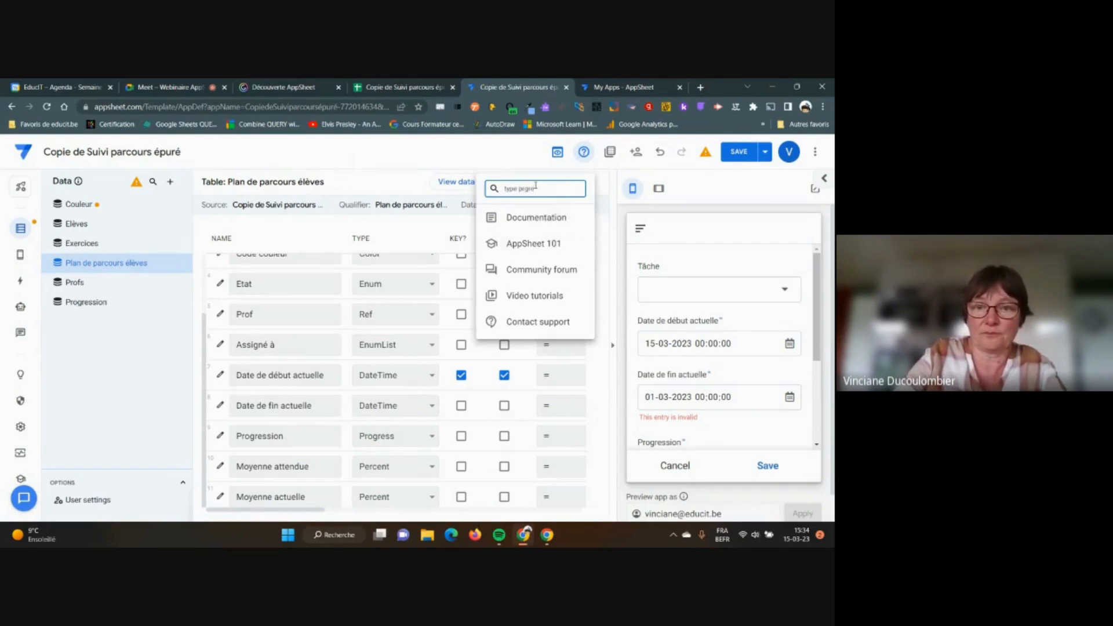
{"action": "type", "text": "ogress"}
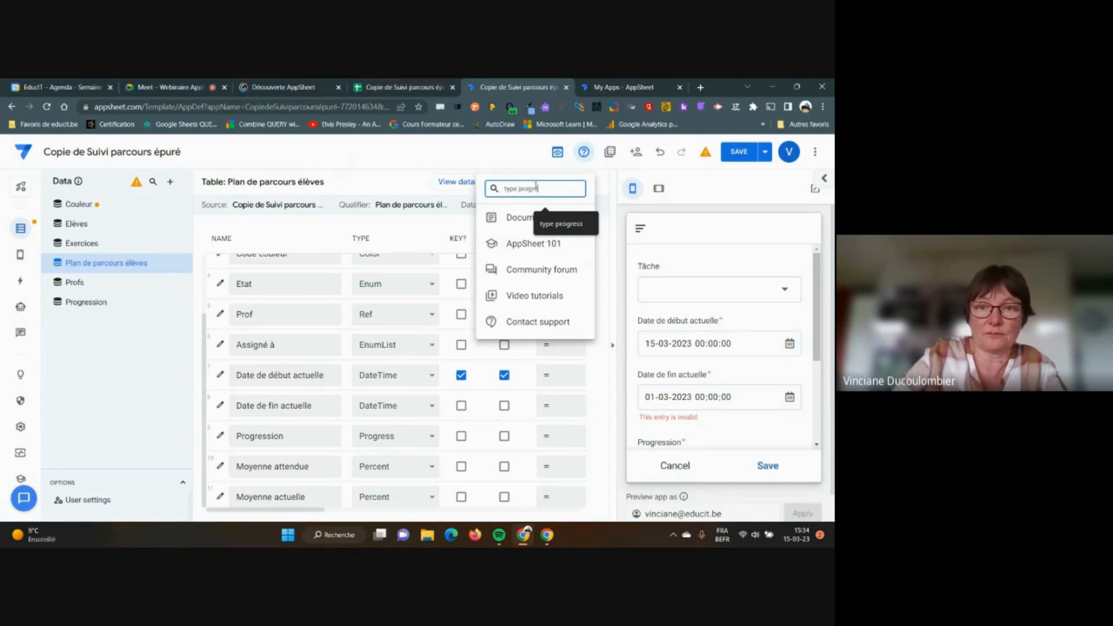
{"action": "key", "text": "Return"}
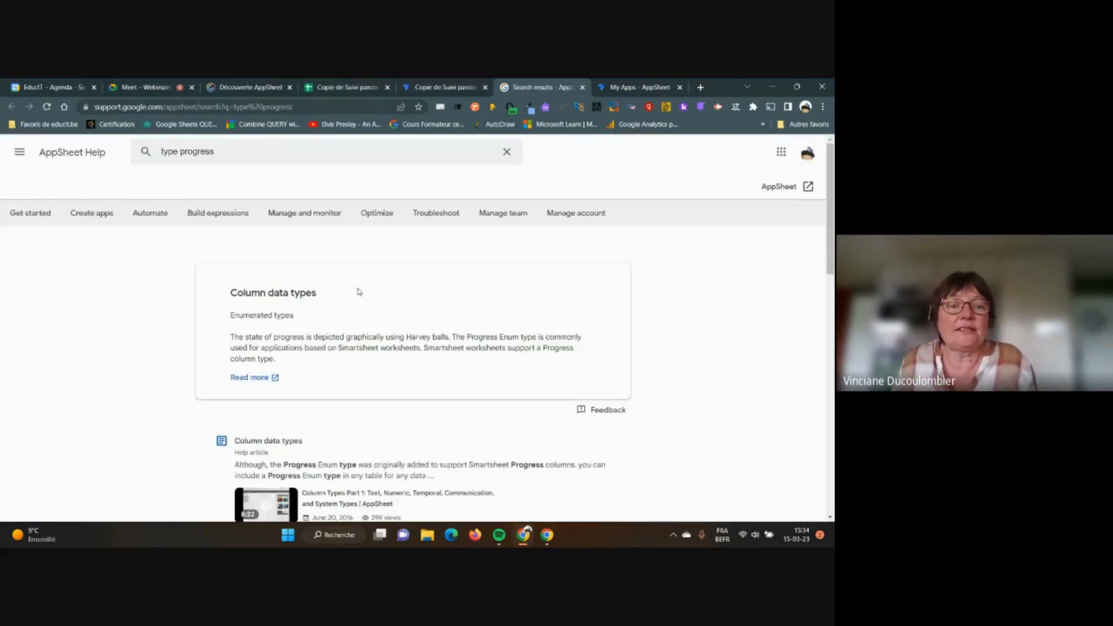
Open the Column data types help article and mute its tutorial video
{"action": "scroll", "coordinate": [417, 281], "scroll_direction": "down", "scroll_amount": 2}
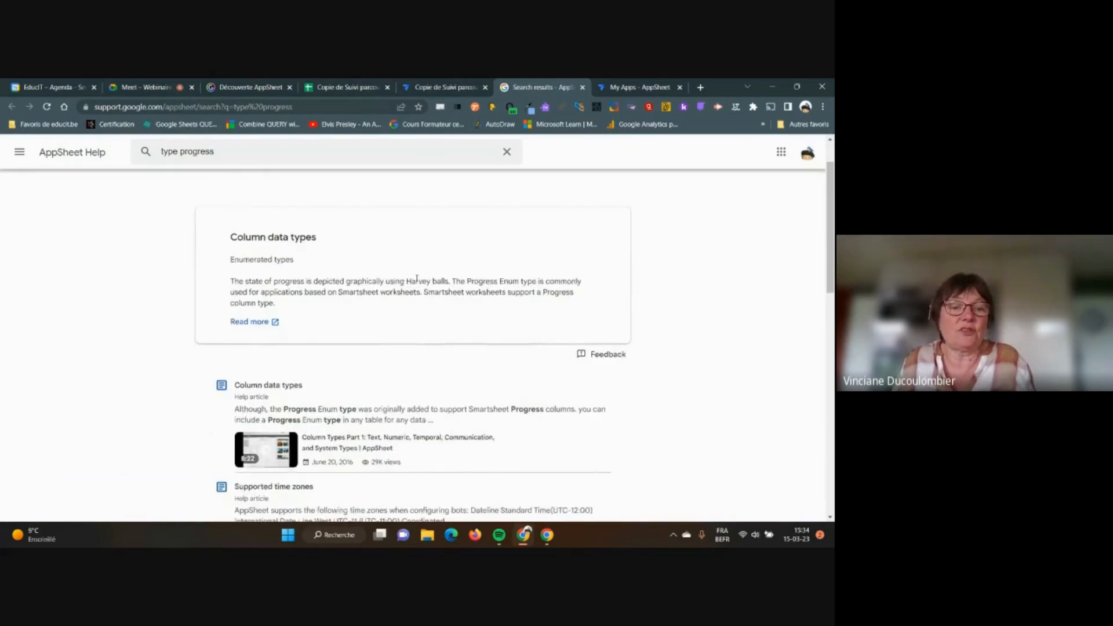
{"action": "scroll", "coordinate": [417, 281], "scroll_direction": "down", "scroll_amount": 1}
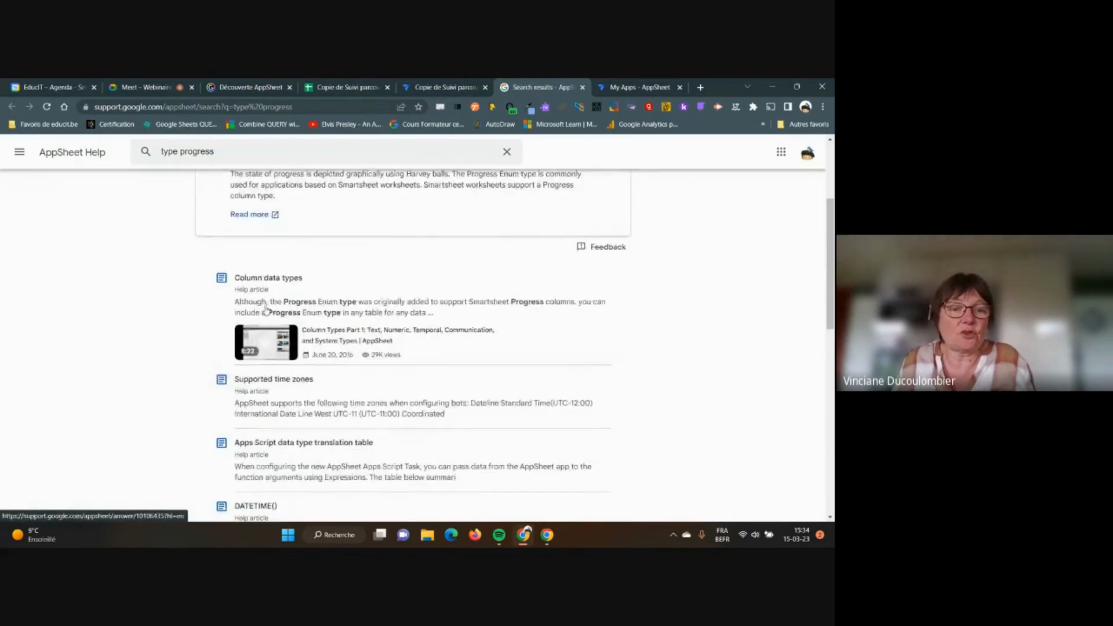
{"action": "left_click", "coordinate": [266, 348]}
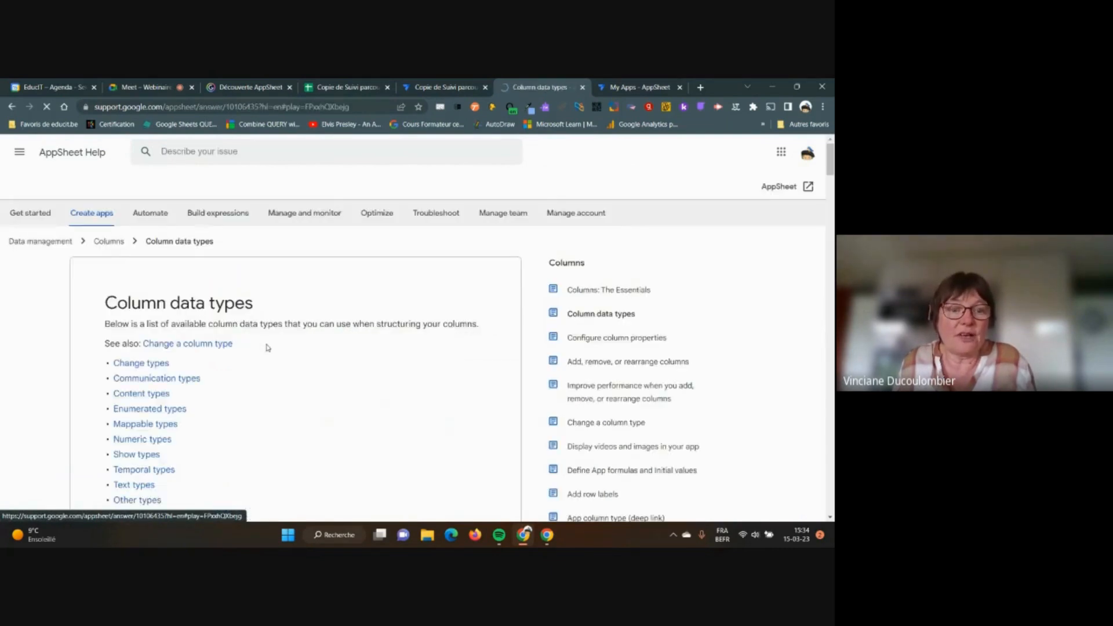
{"action": "scroll", "coordinate": [272, 342], "scroll_direction": "down", "scroll_amount": 2}
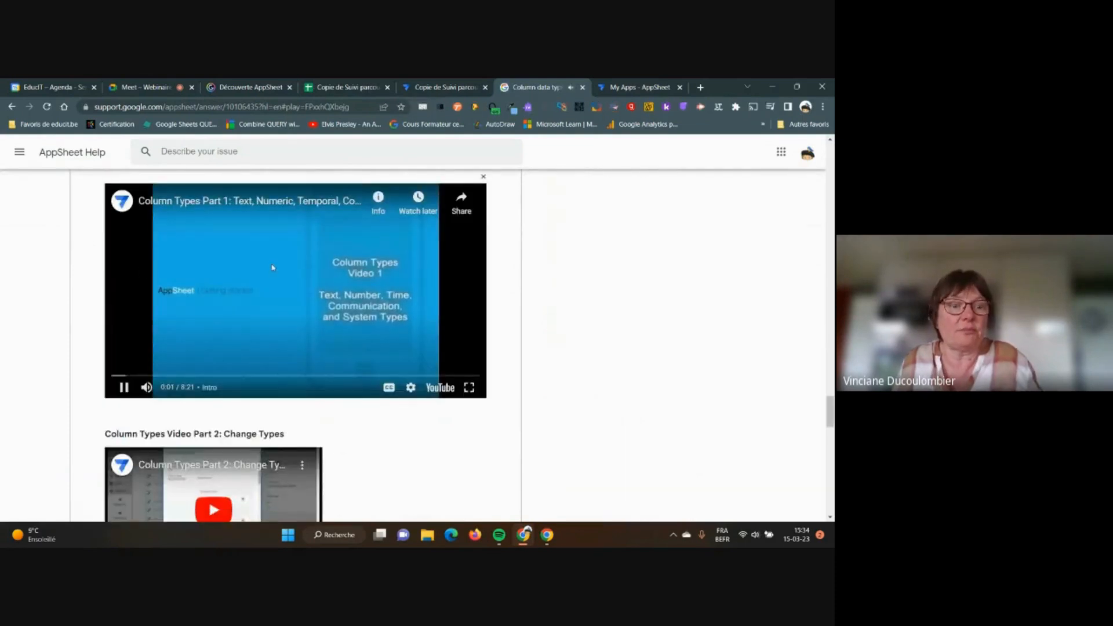
{"action": "left_click", "coordinate": [146, 387]}
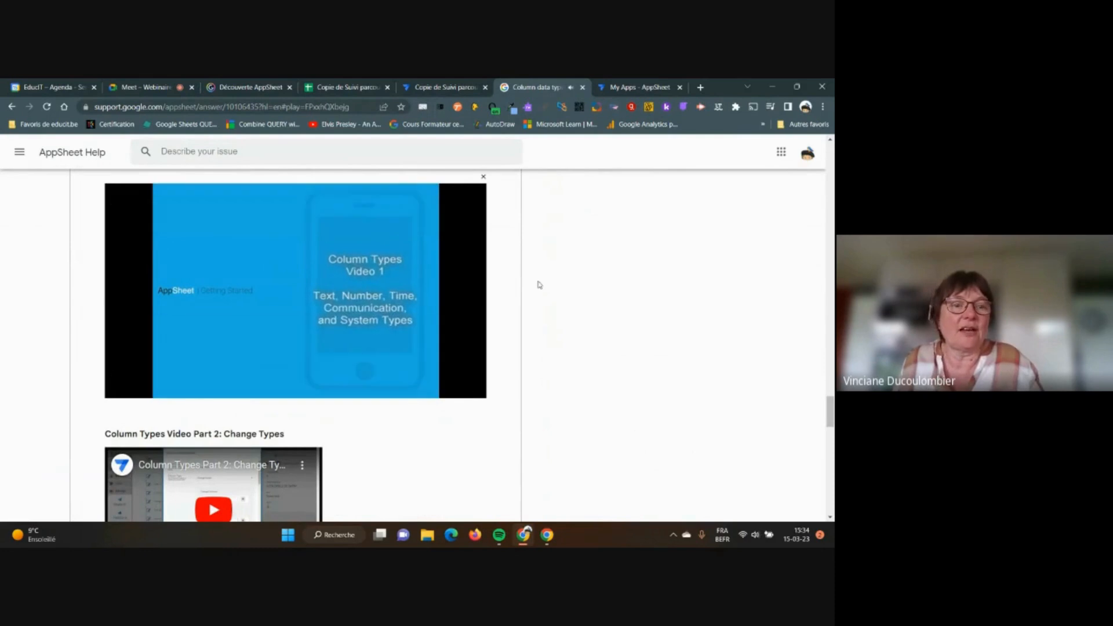
Read through the Column data types article, then return to the AppSheet app editor
{"action": "scroll", "coordinate": [537, 283], "scroll_direction": "down", "scroll_amount": 5}
{"action": "scroll", "coordinate": [539, 284], "scroll_direction": "down", "scroll_amount": 4}
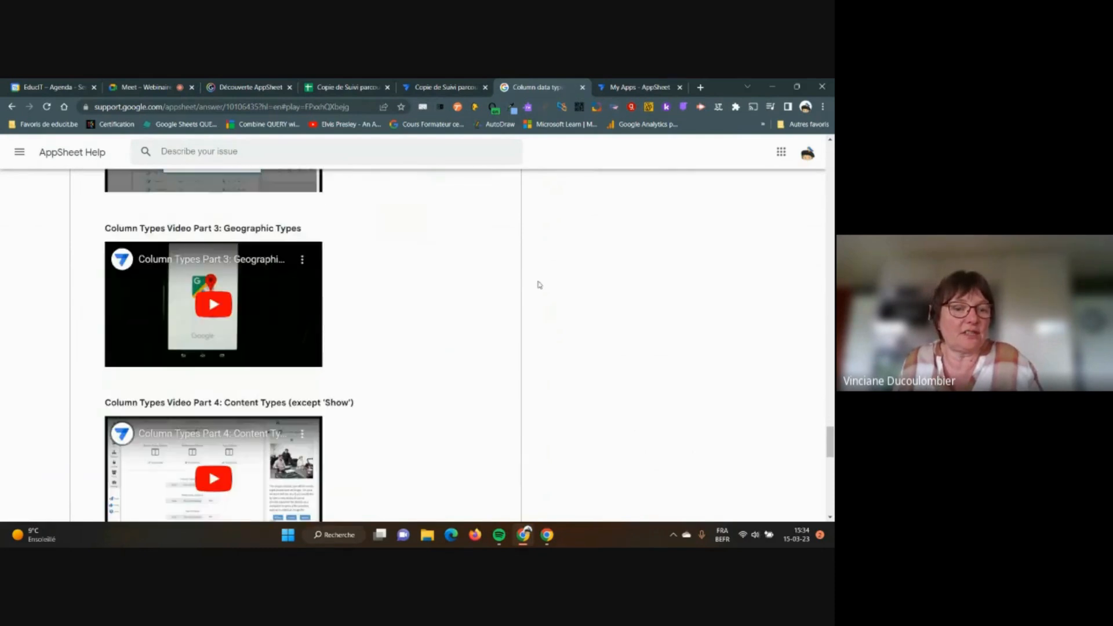
{"action": "scroll", "coordinate": [539, 285], "scroll_direction": "up", "scroll_amount": 3}
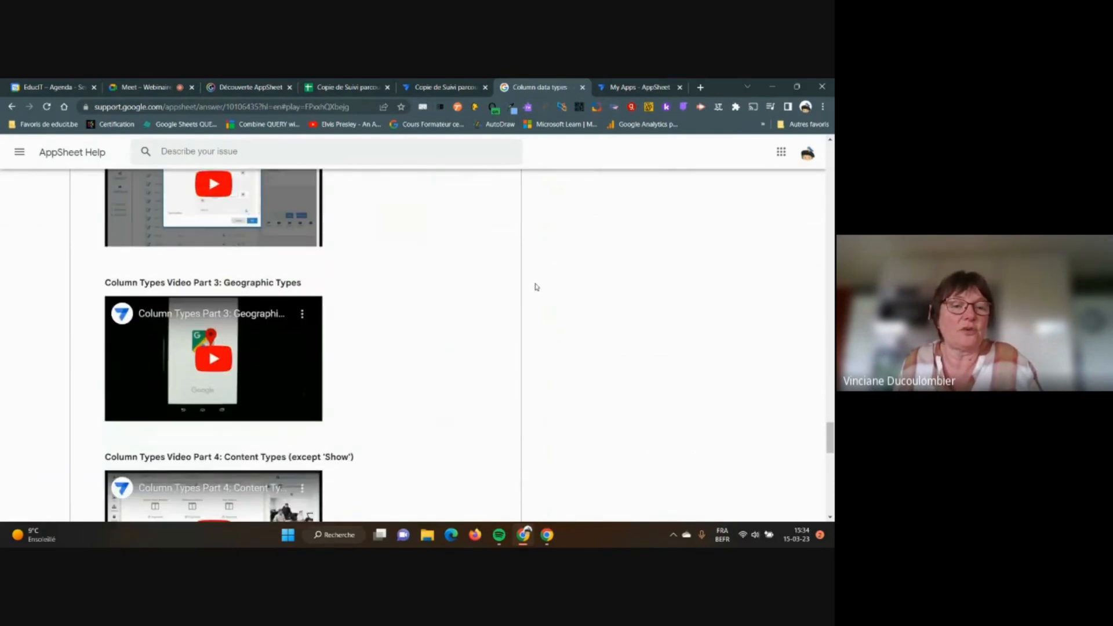
{"action": "scroll", "coordinate": [406, 290], "scroll_direction": "up", "scroll_amount": 1}
{"action": "scroll", "coordinate": [413, 291], "scroll_direction": "up", "scroll_amount": 4}
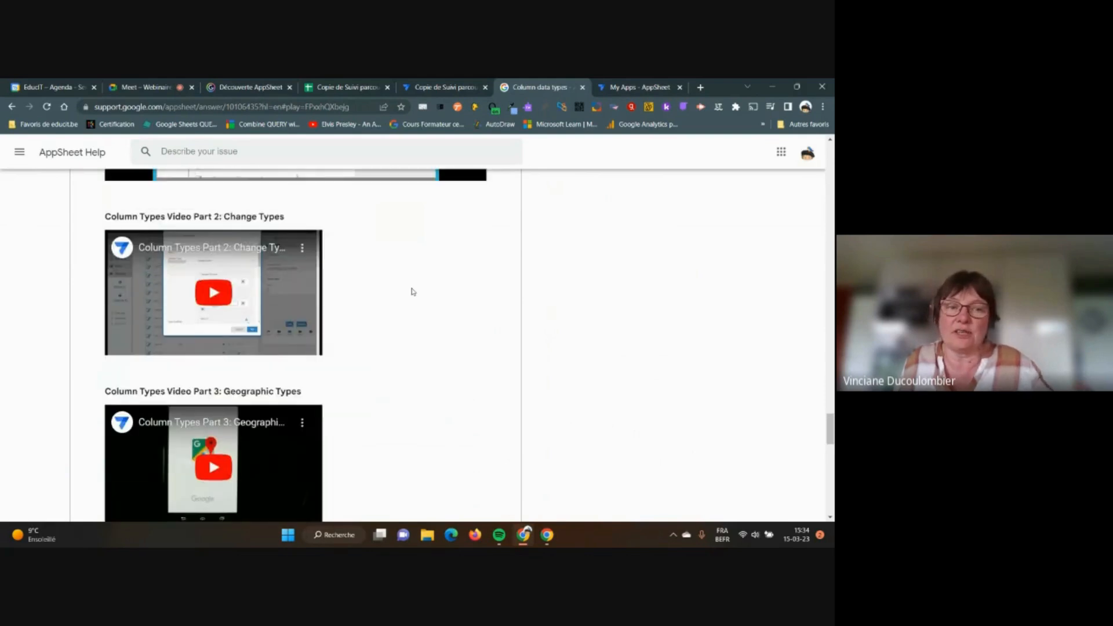
{"action": "scroll", "coordinate": [414, 292], "scroll_direction": "up", "scroll_amount": 3}
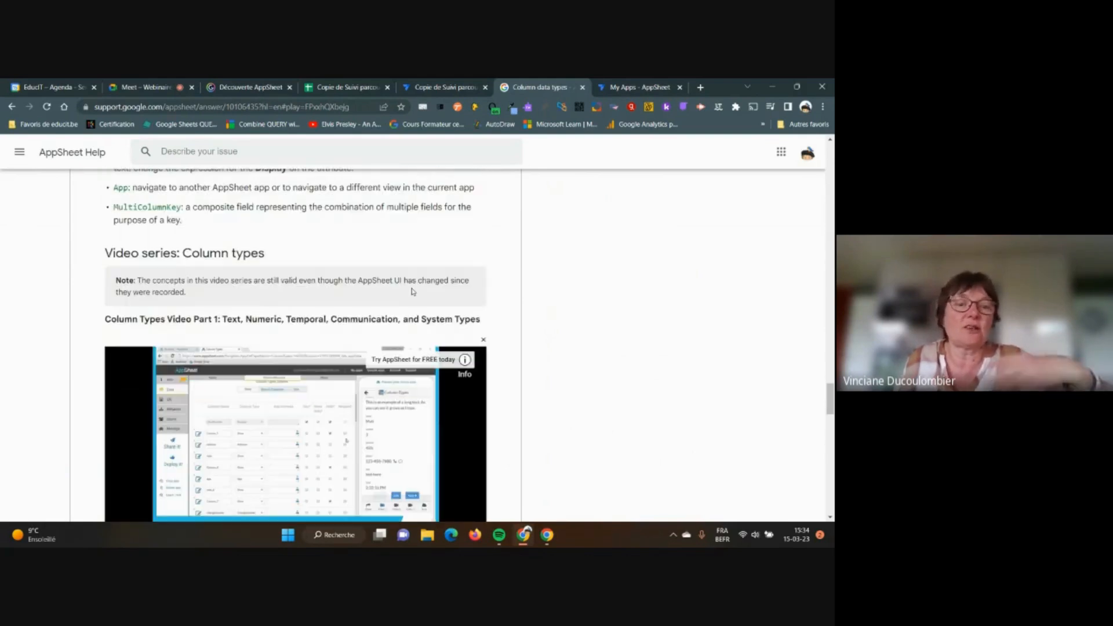
{"action": "scroll", "coordinate": [413, 292], "scroll_direction": "down", "scroll_amount": 3}
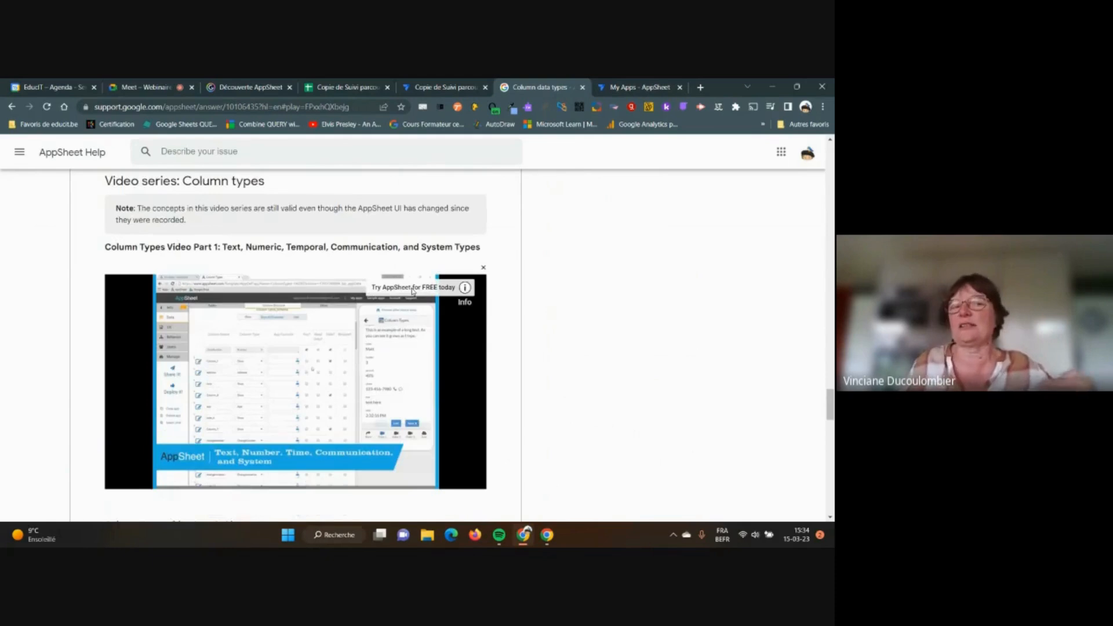
{"action": "scroll", "coordinate": [414, 291], "scroll_direction": "down", "scroll_amount": 2}
{"action": "scroll", "coordinate": [414, 291], "scroll_direction": "down", "scroll_amount": 3}
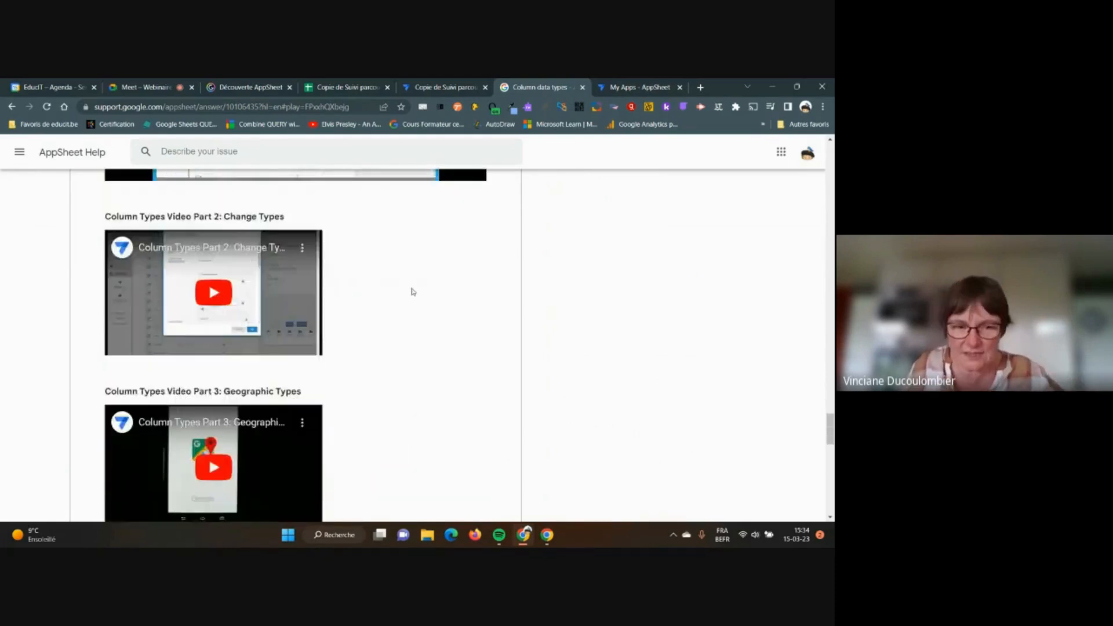
{"action": "scroll", "coordinate": [414, 292], "scroll_direction": "down", "scroll_amount": 5}
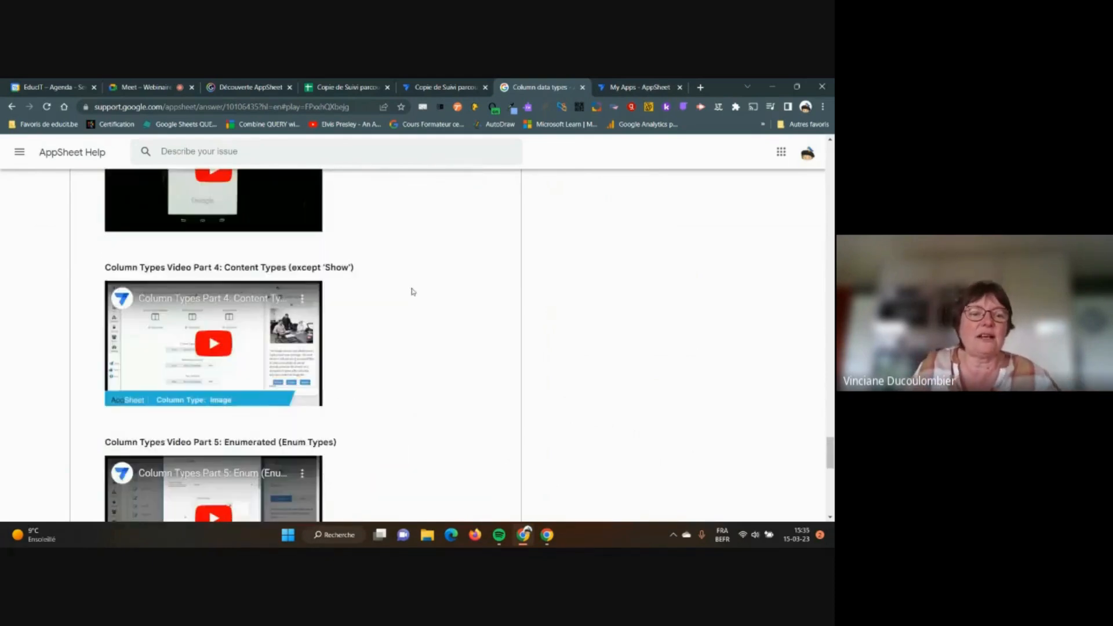
{"action": "scroll", "coordinate": [414, 291], "scroll_direction": "down", "scroll_amount": 3}
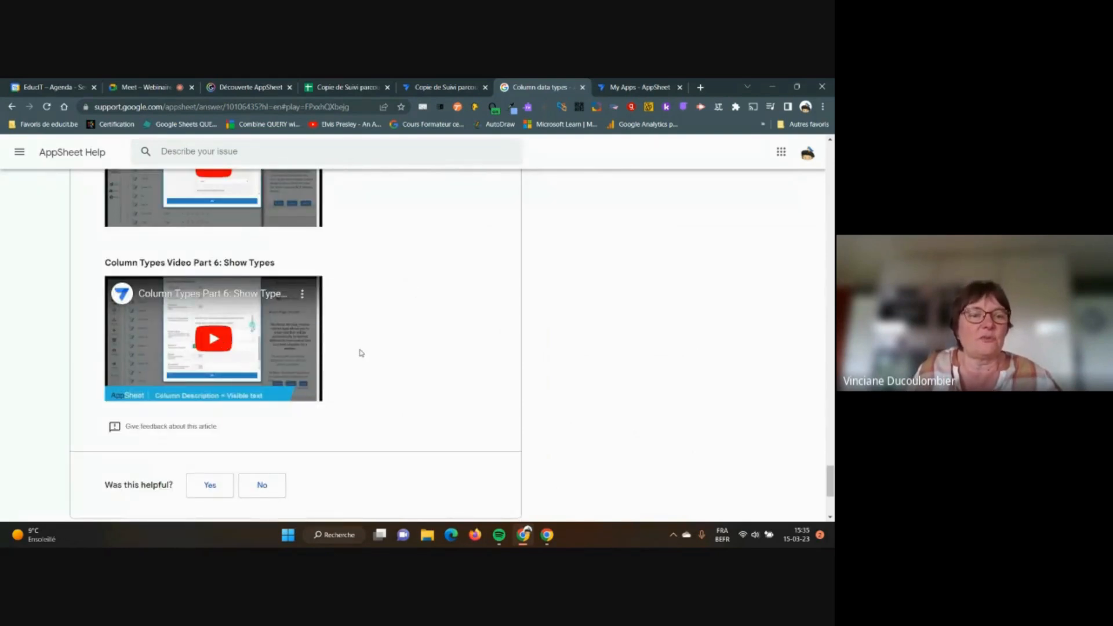
{"action": "scroll", "coordinate": [361, 353], "scroll_direction": "up", "scroll_amount": 5}
{"action": "scroll", "coordinate": [361, 354], "scroll_direction": "up", "scroll_amount": 5}
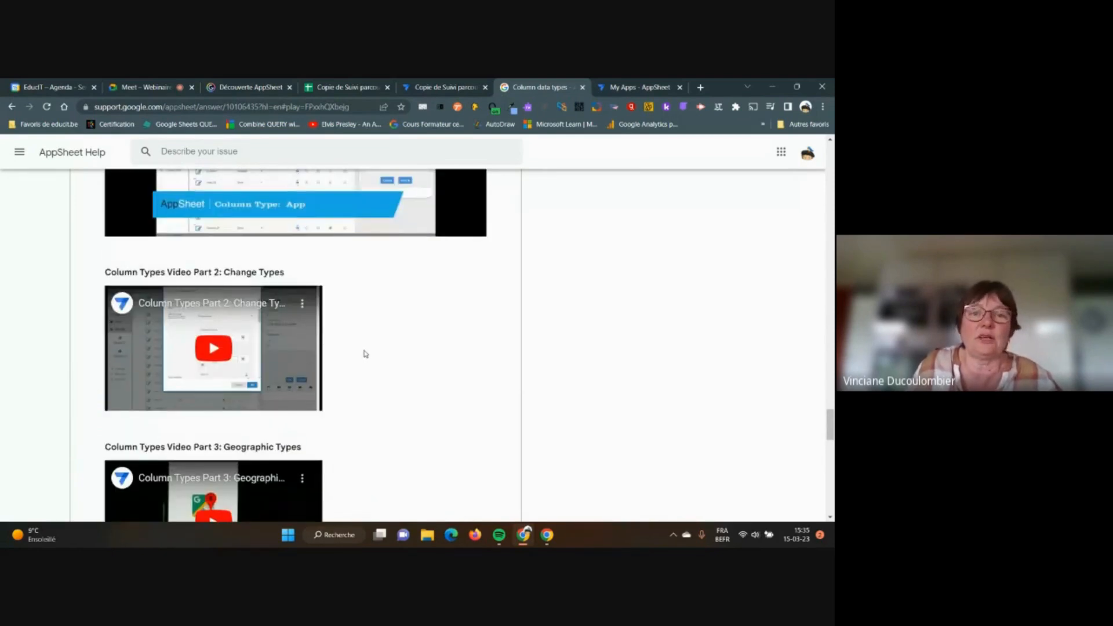
{"action": "scroll", "coordinate": [365, 354], "scroll_direction": "up", "scroll_amount": 5}
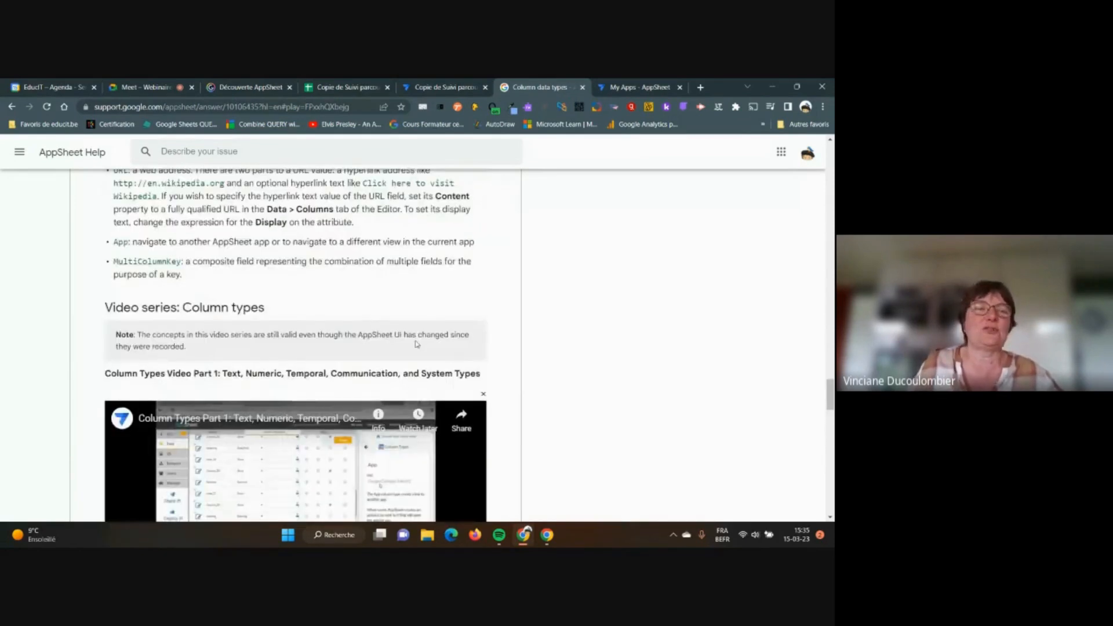
{"action": "scroll", "coordinate": [416, 344], "scroll_direction": "up", "scroll_amount": 2}
{"action": "scroll", "coordinate": [394, 294], "scroll_direction": "up", "scroll_amount": 2}
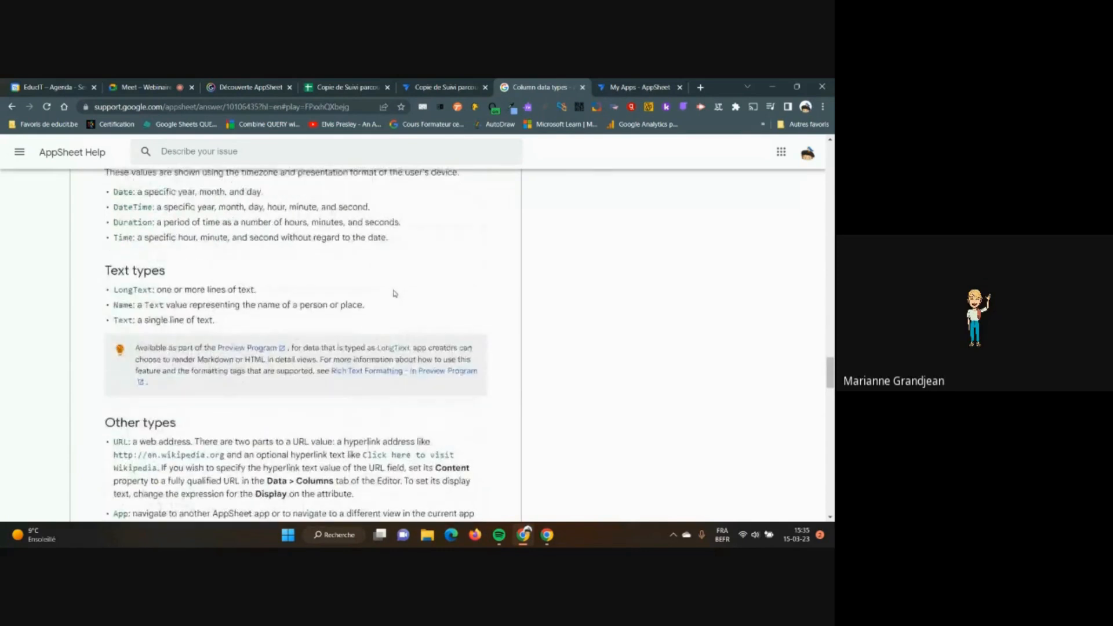
{"action": "scroll", "coordinate": [394, 293], "scroll_direction": "up", "scroll_amount": 2}
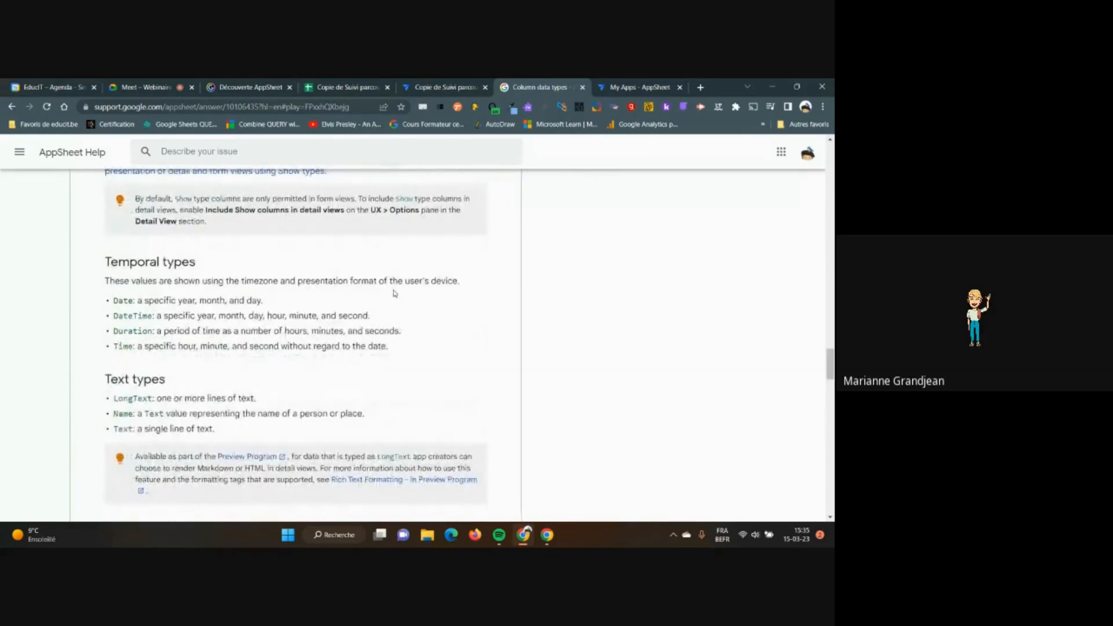
{"action": "scroll", "coordinate": [394, 293], "scroll_direction": "up", "scroll_amount": 1}
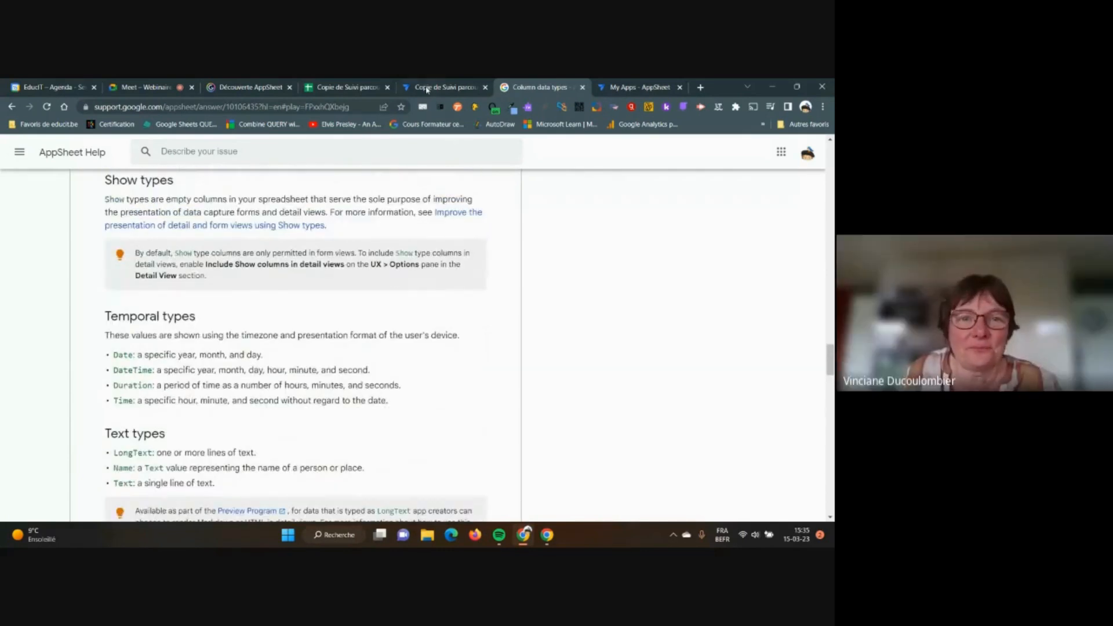
{"action": "left_click", "coordinate": [421, 87]}
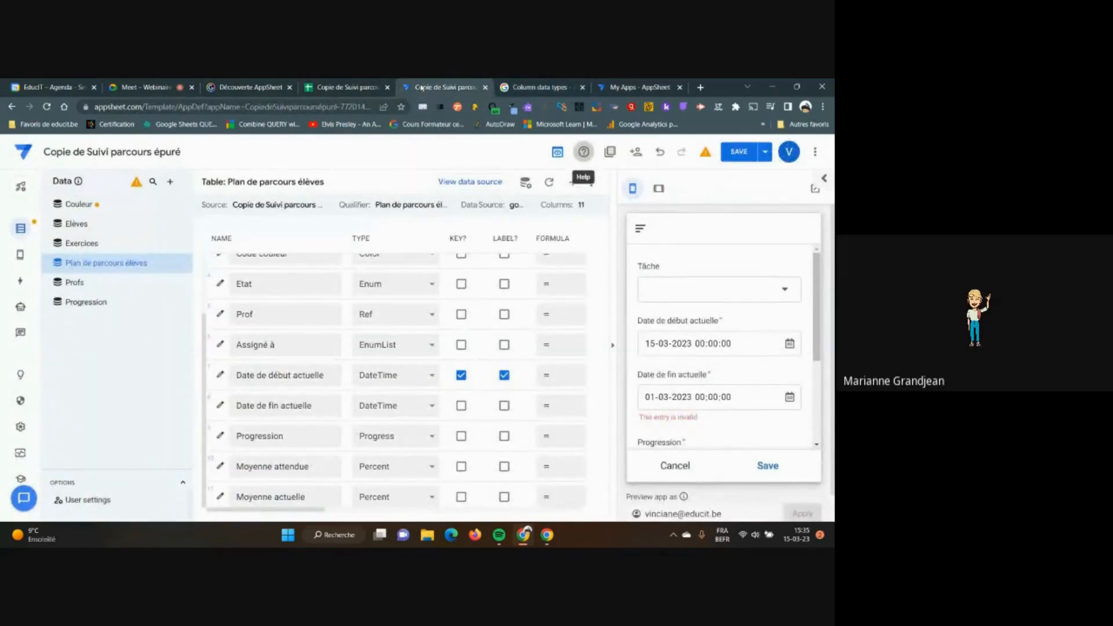
Inspect the SI() formula in B2 of the 'Plan de parcours élèves' sheet, then return to AppSheet
{"action": "left_click", "coordinate": [346, 87]}
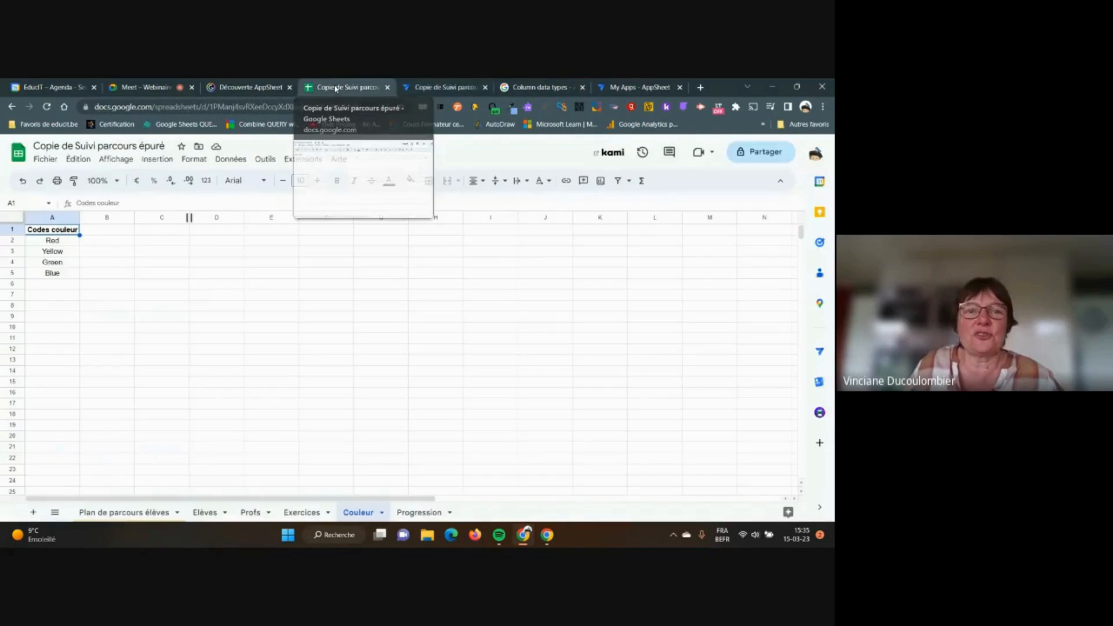
{"action": "left_click", "coordinate": [113, 515]}
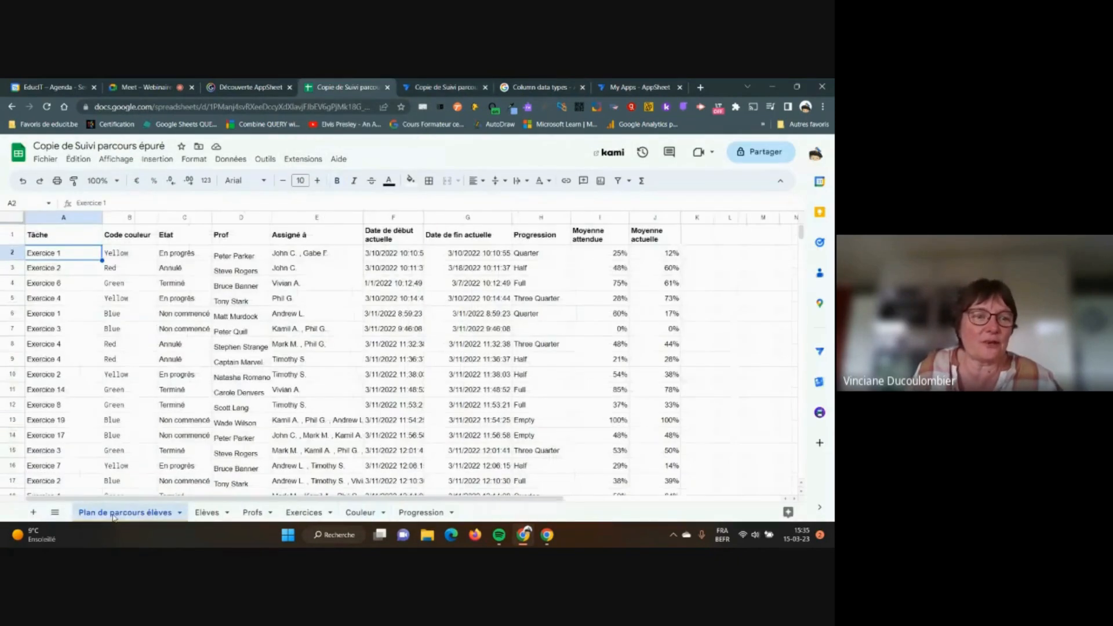
{"action": "left_click", "coordinate": [124, 253]}
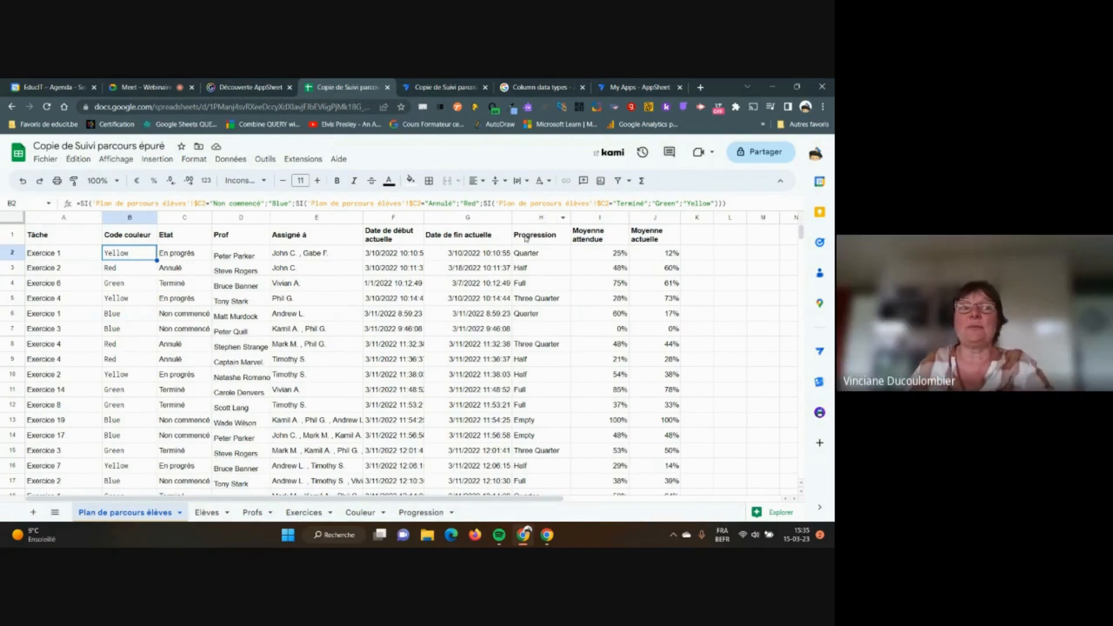
{"action": "left_click", "coordinate": [435, 93]}
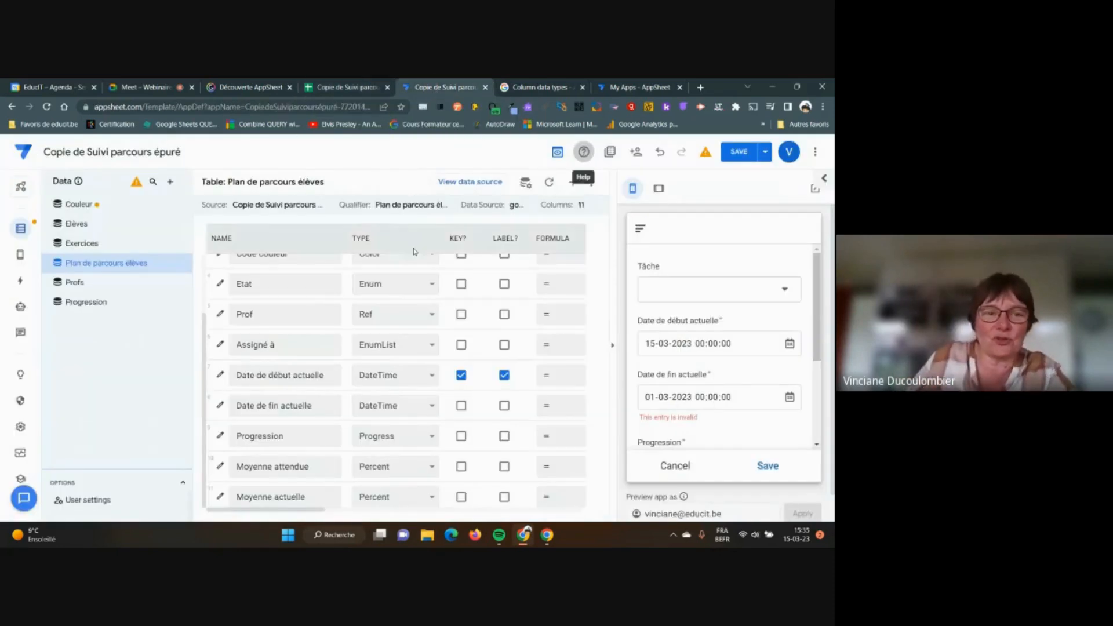
{"action": "scroll", "coordinate": [464, 348], "scroll_direction": "up", "scroll_amount": 1}
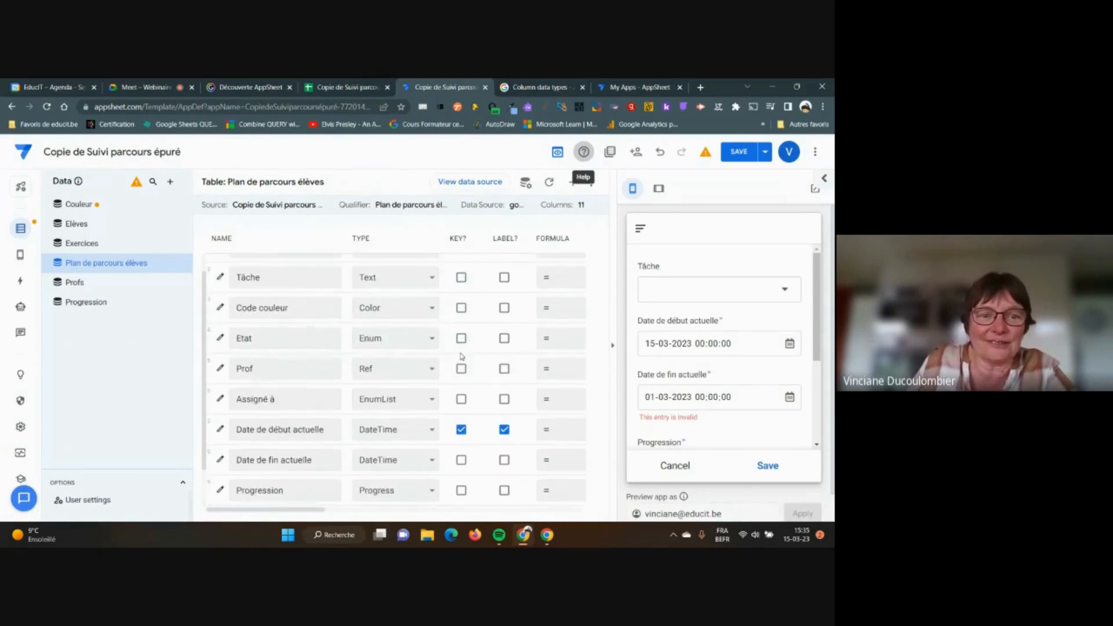
Open the Code couleur column's Auto Compute settings to view its imported IF spreadsheet formula
{"action": "left_click", "coordinate": [220, 308]}
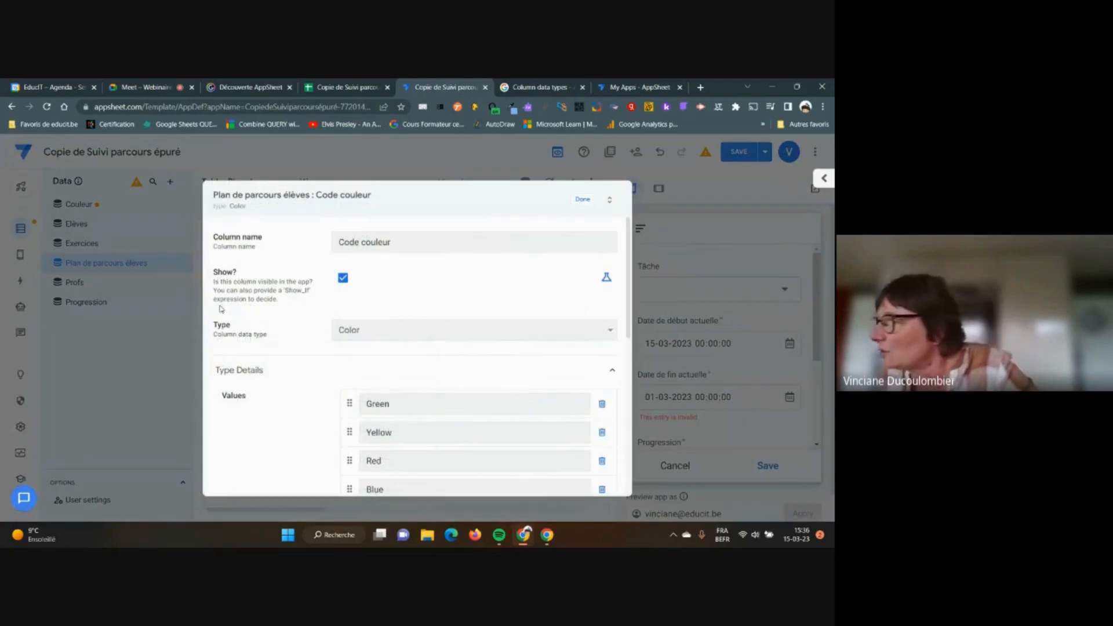
{"action": "scroll", "coordinate": [413, 304], "scroll_direction": "down", "scroll_amount": 2}
{"action": "scroll", "coordinate": [413, 304], "scroll_direction": "down", "scroll_amount": 4}
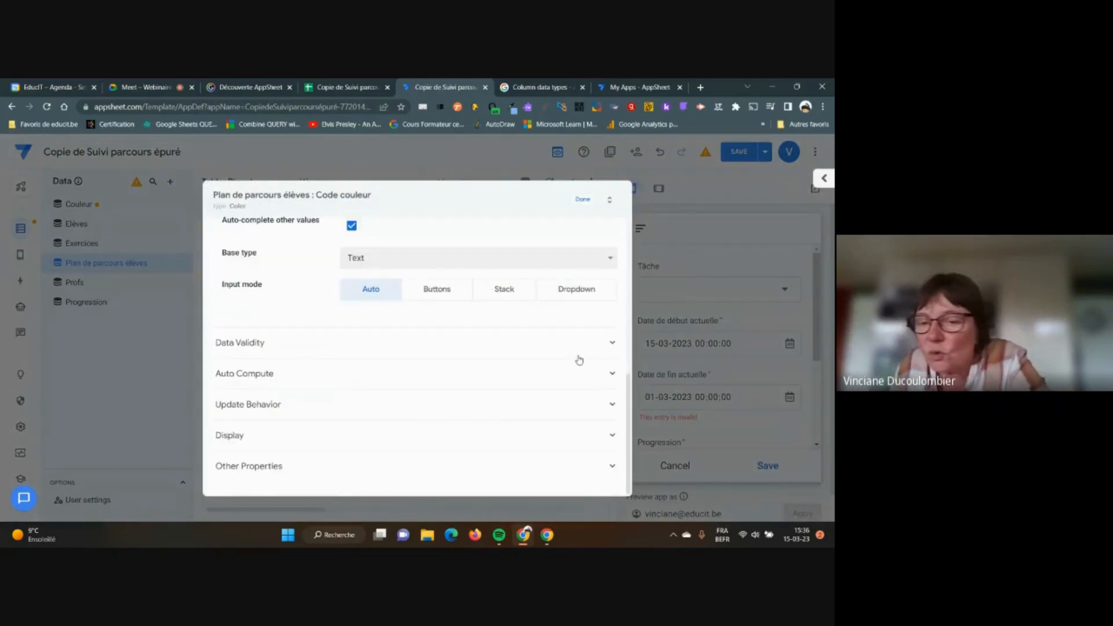
{"action": "left_click", "coordinate": [612, 374]}
{"action": "scroll", "coordinate": [600, 359], "scroll_direction": "down", "scroll_amount": 1}
{"action": "scroll", "coordinate": [600, 359], "scroll_direction": "down", "scroll_amount": 1}
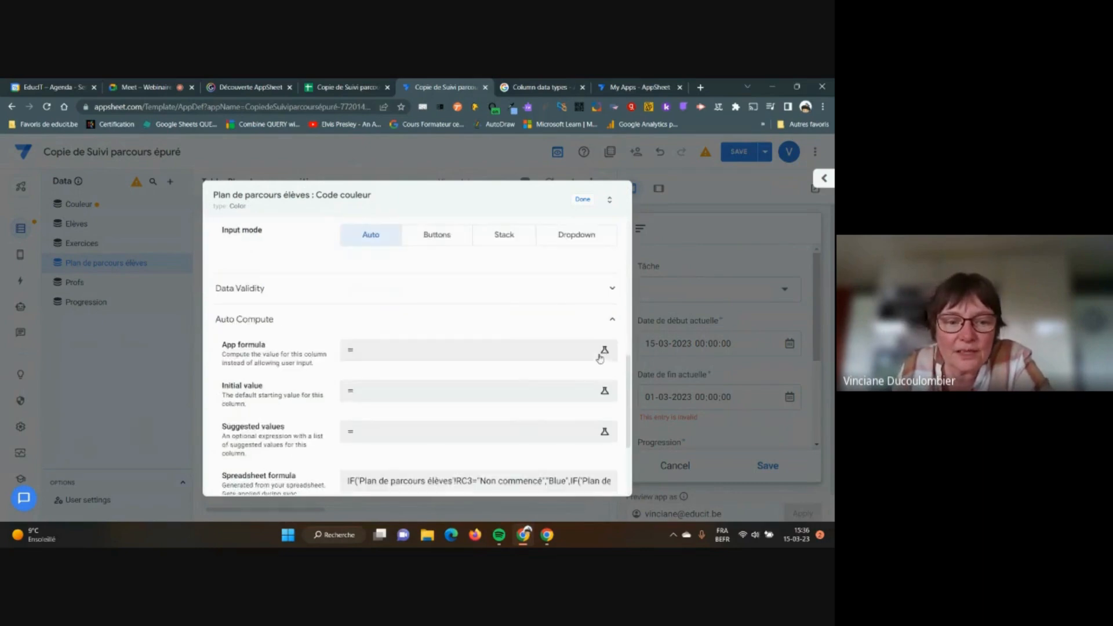
{"action": "scroll", "coordinate": [601, 359], "scroll_direction": "down", "scroll_amount": 1}
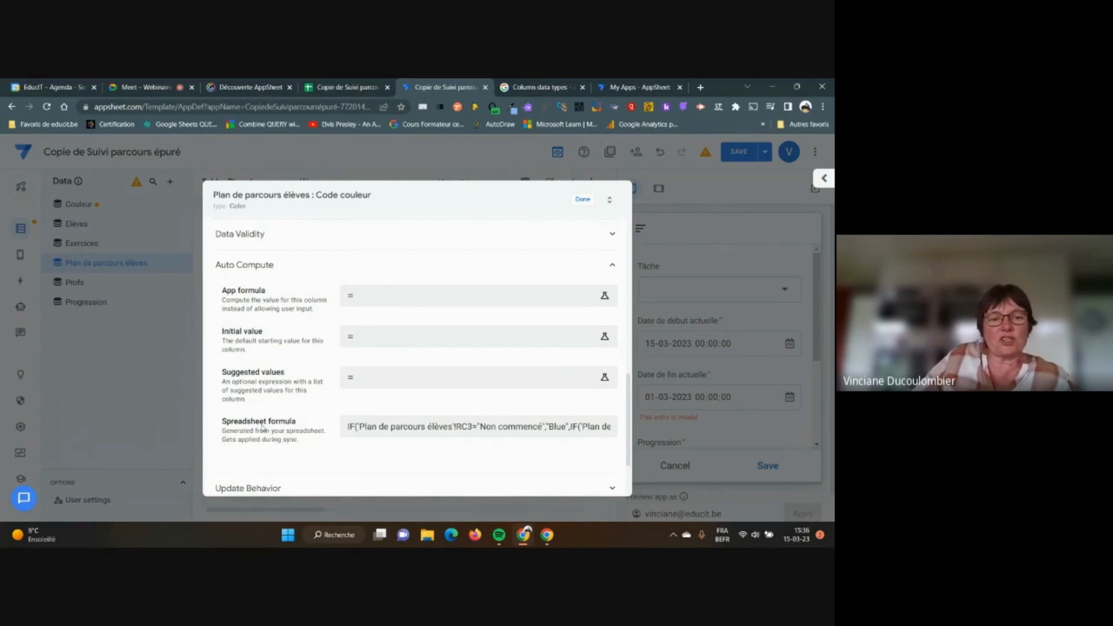
{"action": "left_click", "coordinate": [387, 428]}
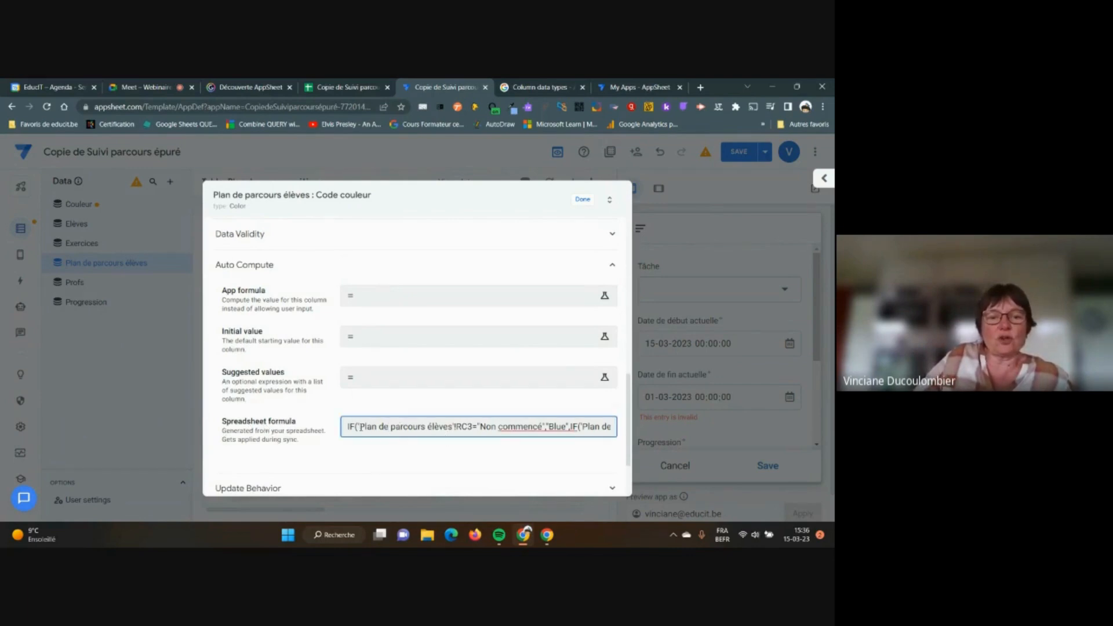
{"action": "mouse_move", "coordinate": [347, 427]}
{"action": "left_mouse_down"}
{"action": "mouse_move", "coordinate": [632, 428]}
{"action": "mouse_move", "coordinate": [331, 433]}
{"action": "left_mouse_up"}
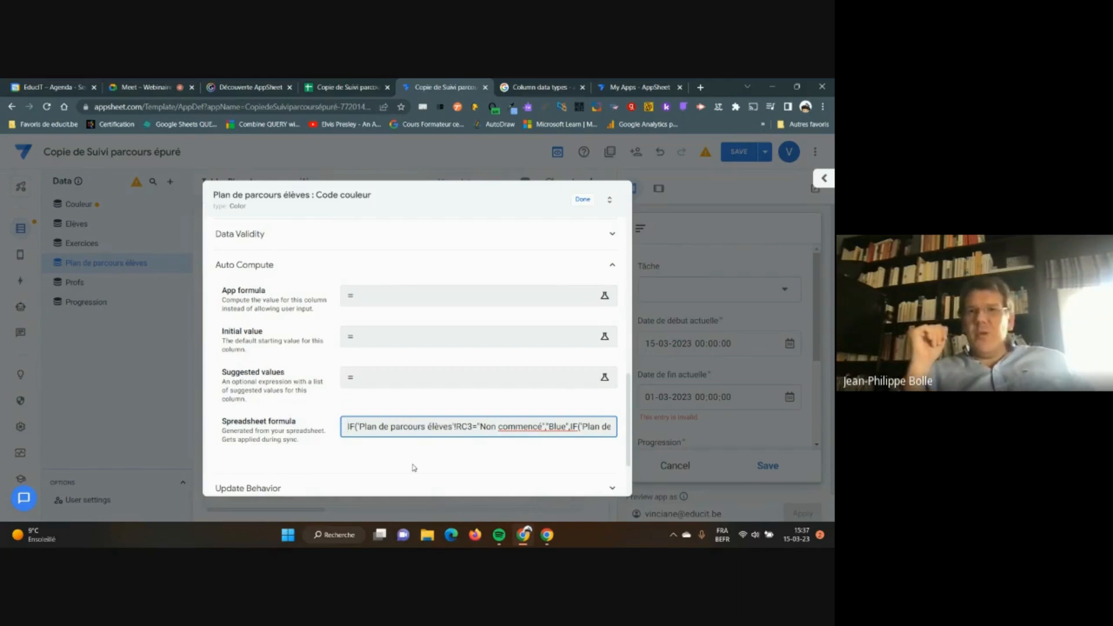
Close the Code couleur column editor, cancel the invalid preview form, and open the app Settings
{"action": "left_click", "coordinate": [583, 200]}
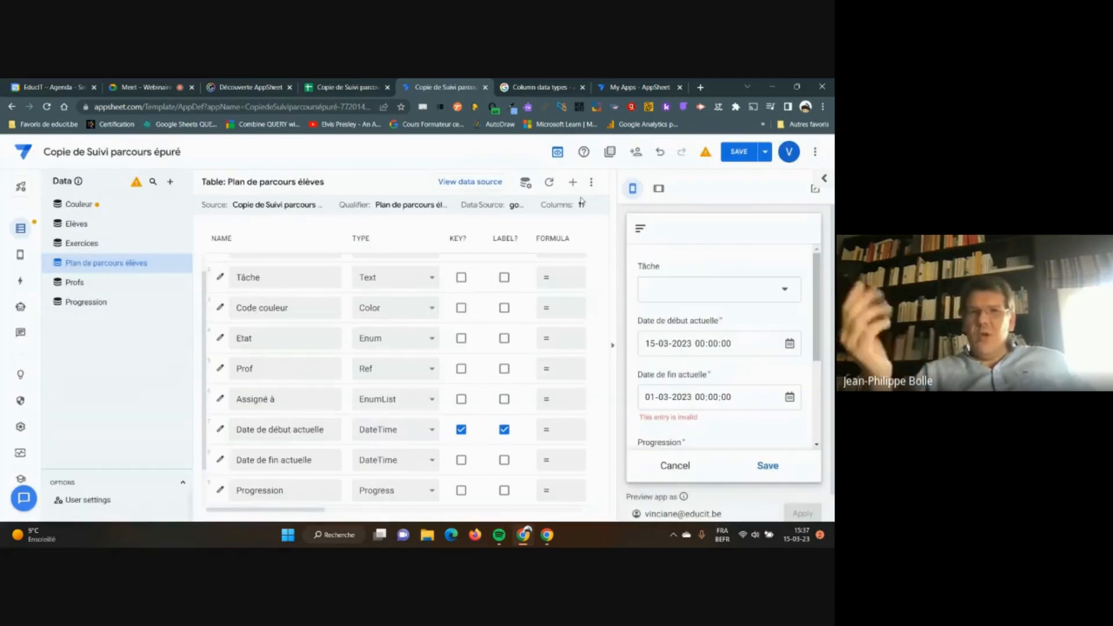
{"action": "left_click", "coordinate": [675, 466]}
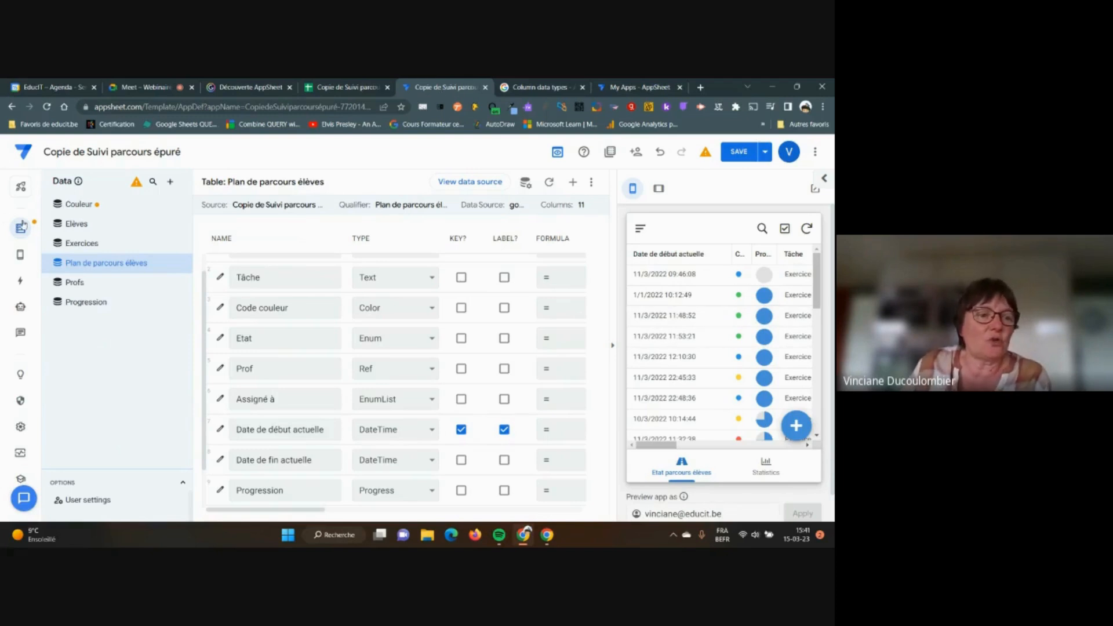
{"action": "left_click", "coordinate": [20, 429]}
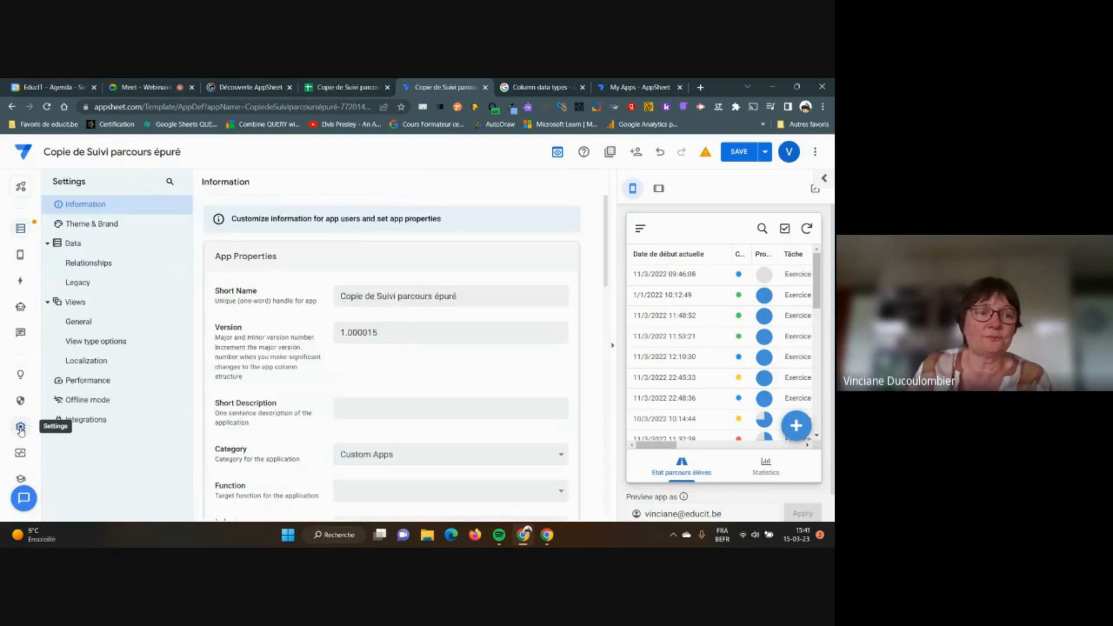
In Theme & Brand, keep the light theme, set the primary colour to orange, and check Statistics
{"action": "left_click", "coordinate": [94, 226]}
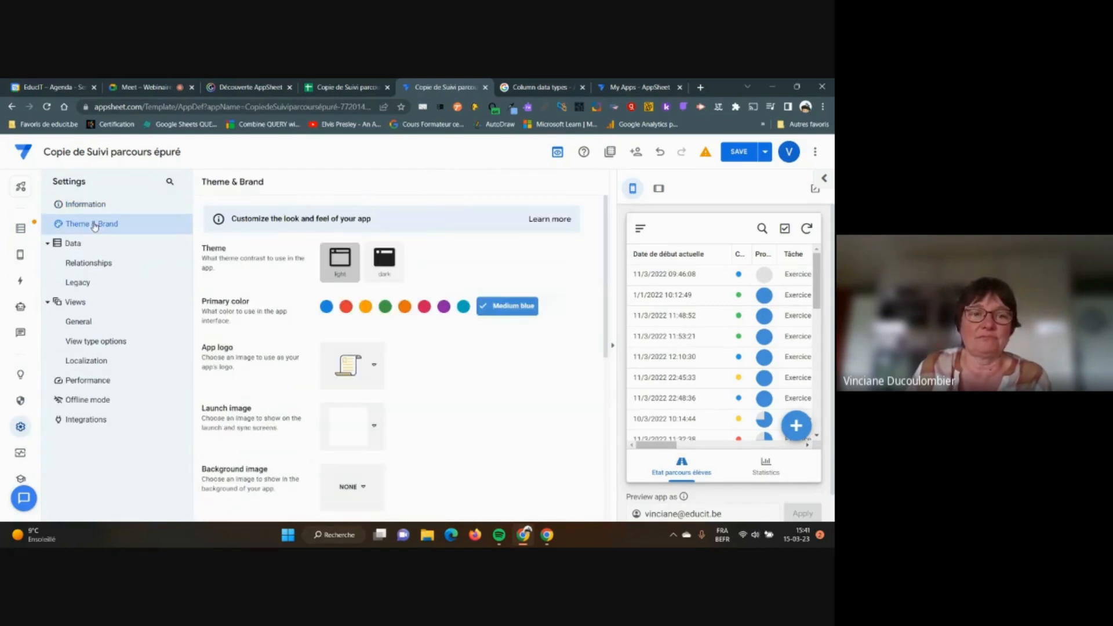
{"action": "left_click", "coordinate": [391, 262]}
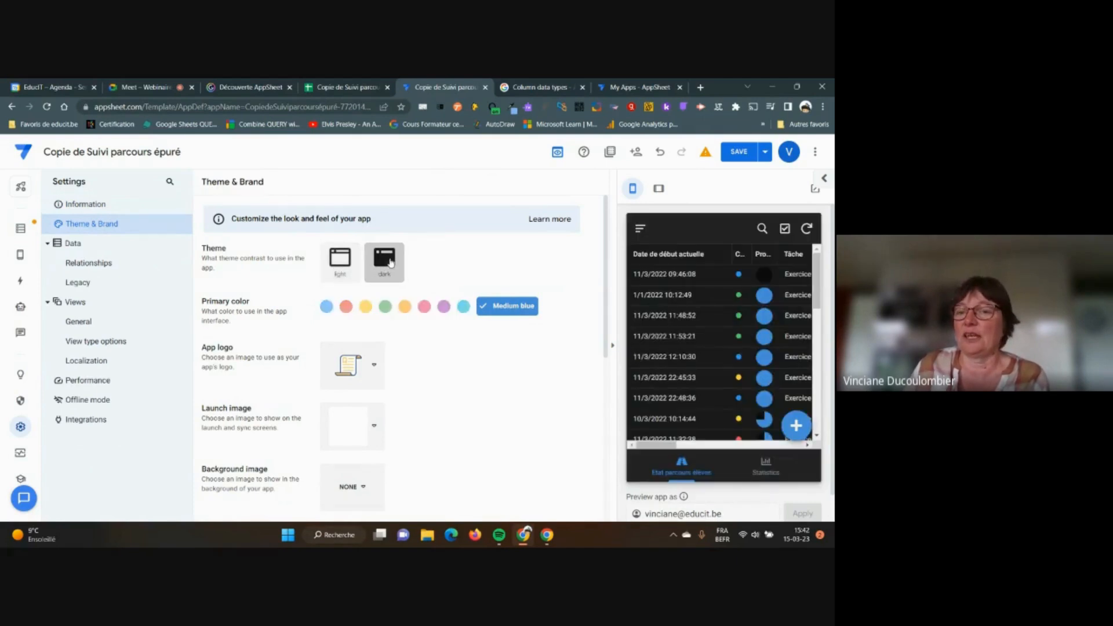
{"action": "left_click", "coordinate": [336, 259]}
{"action": "left_click", "coordinate": [383, 264]}
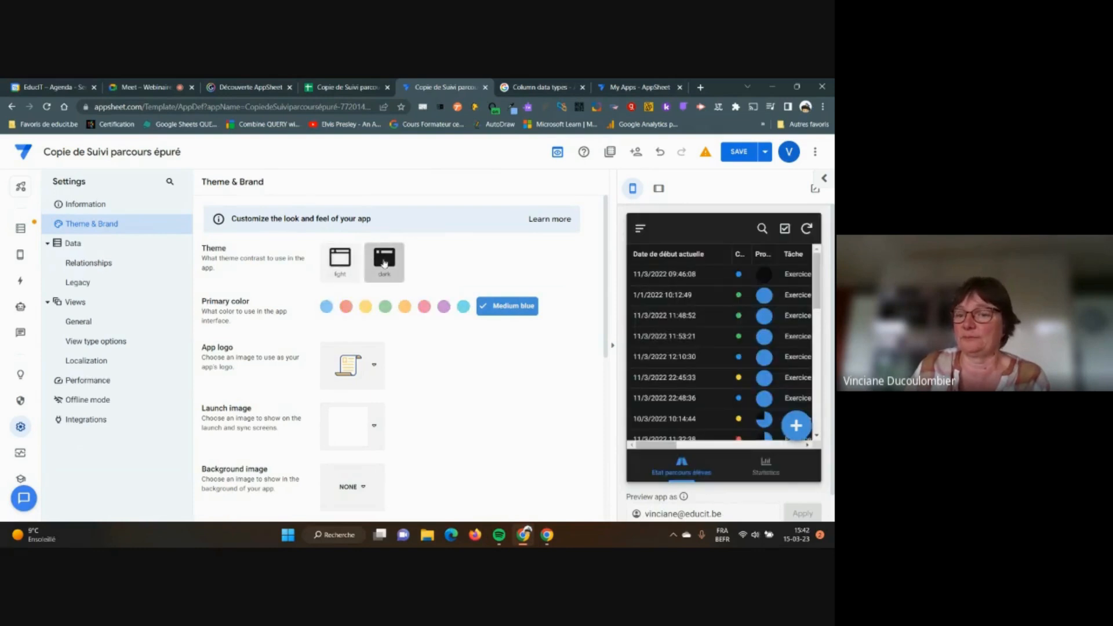
{"action": "left_click", "coordinate": [346, 262]}
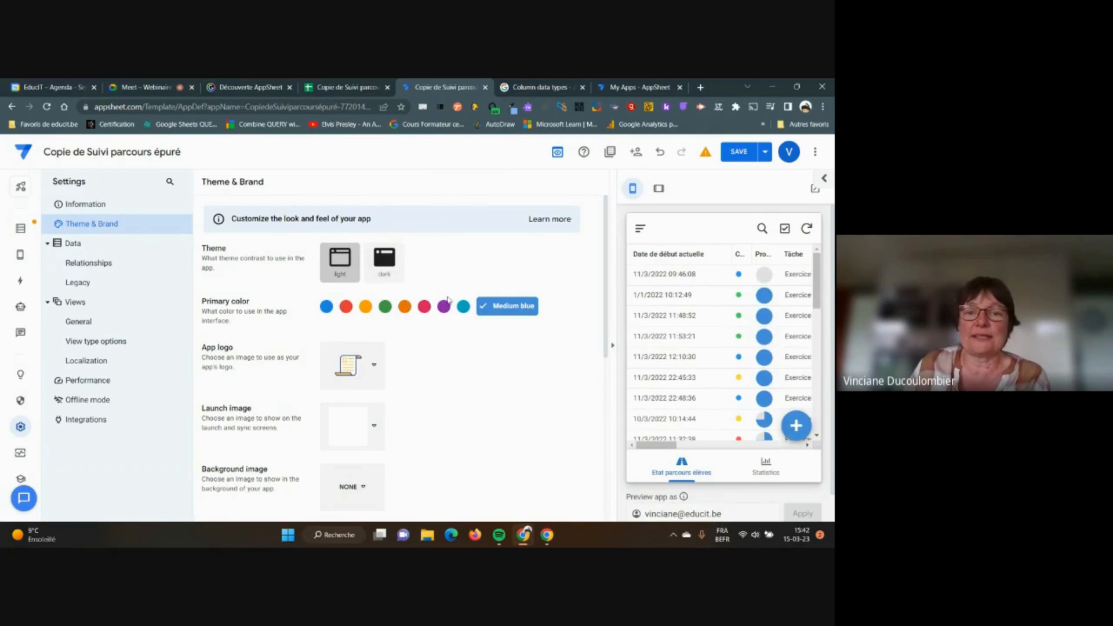
{"action": "left_click", "coordinate": [424, 307]}
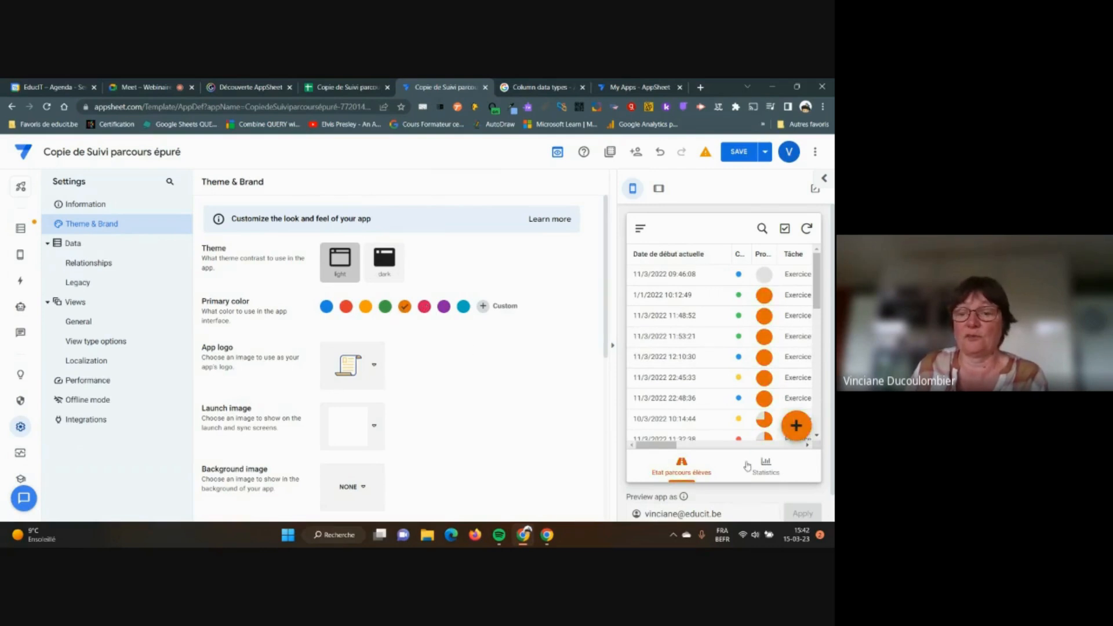
{"action": "left_click", "coordinate": [762, 471]}
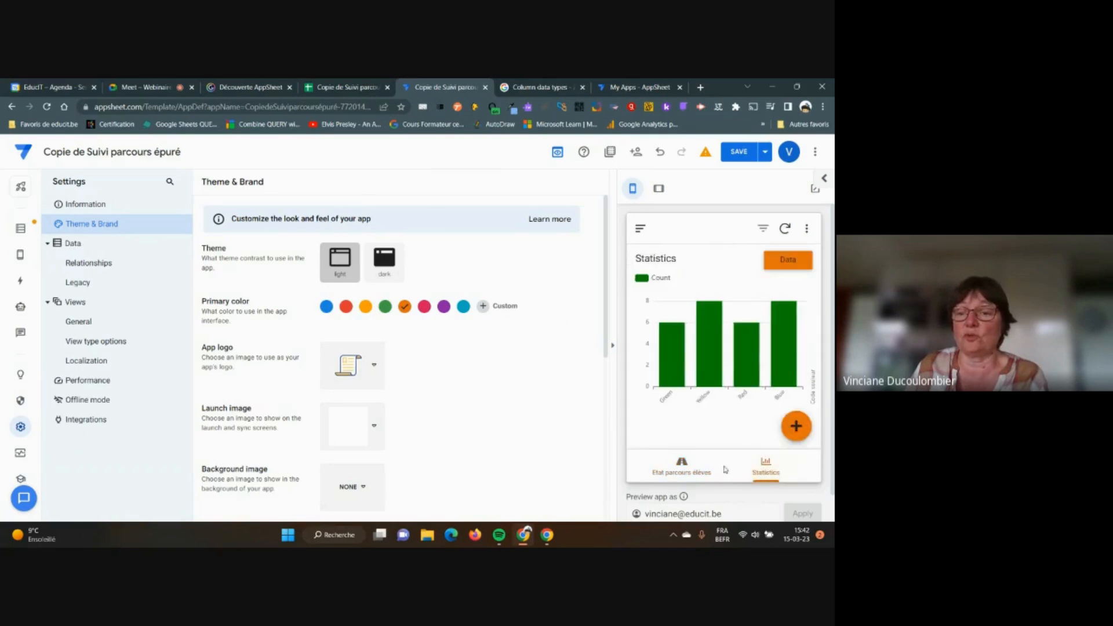
{"action": "left_click", "coordinate": [681, 468]}
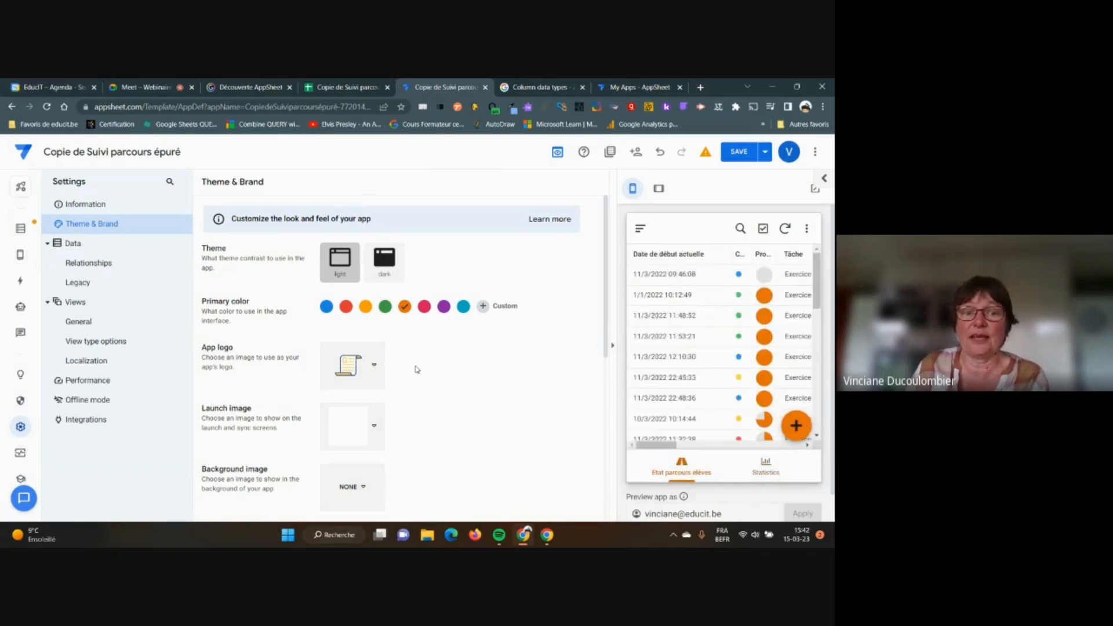
Browse the built-in App logo icons without picking one, then open the custom logo upload sources
{"action": "left_click", "coordinate": [375, 369]}
{"action": "scroll", "coordinate": [555, 372], "scroll_direction": "down", "scroll_amount": 1}
{"action": "scroll", "coordinate": [555, 372], "scroll_direction": "down", "scroll_amount": 4}
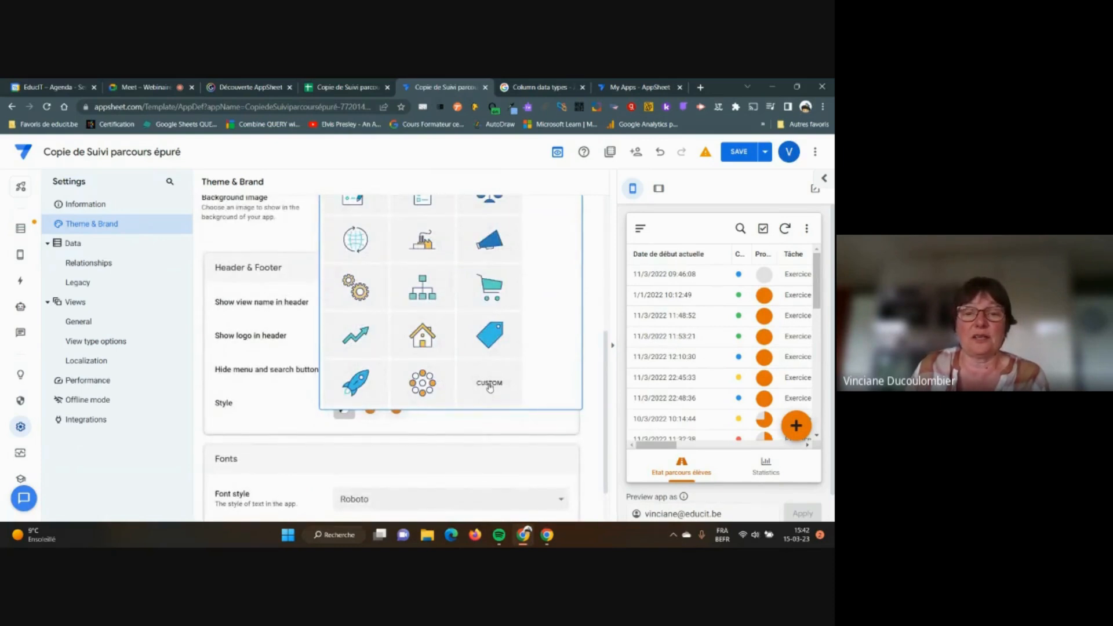
{"action": "left_click", "coordinate": [490, 386]}
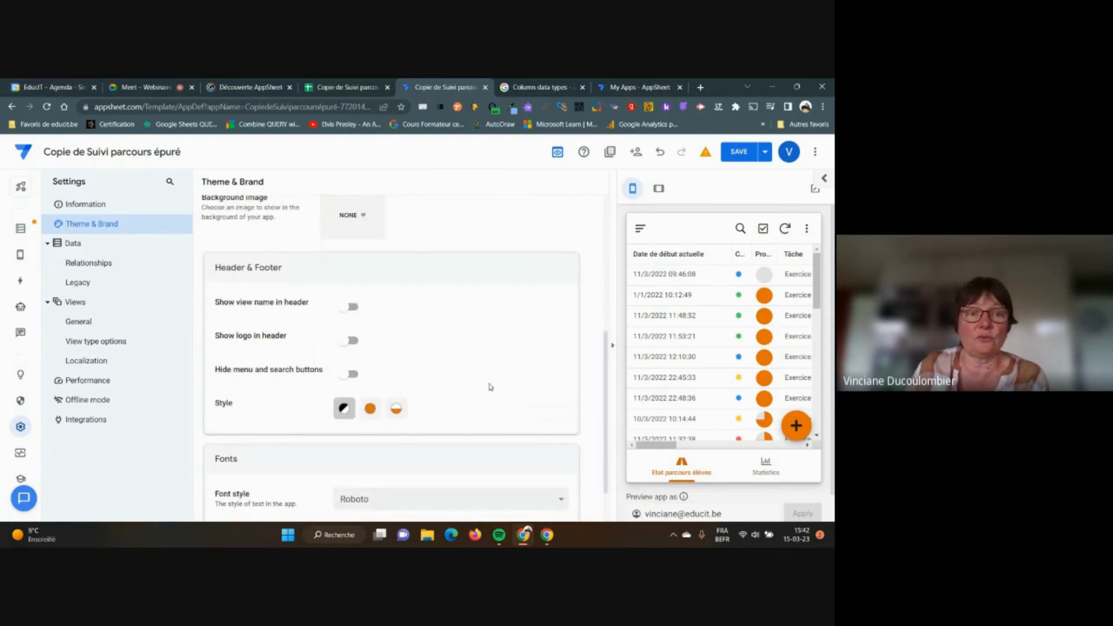
{"action": "scroll", "coordinate": [490, 384], "scroll_direction": "up", "scroll_amount": 1}
{"action": "scroll", "coordinate": [418, 298], "scroll_direction": "up", "scroll_amount": 3}
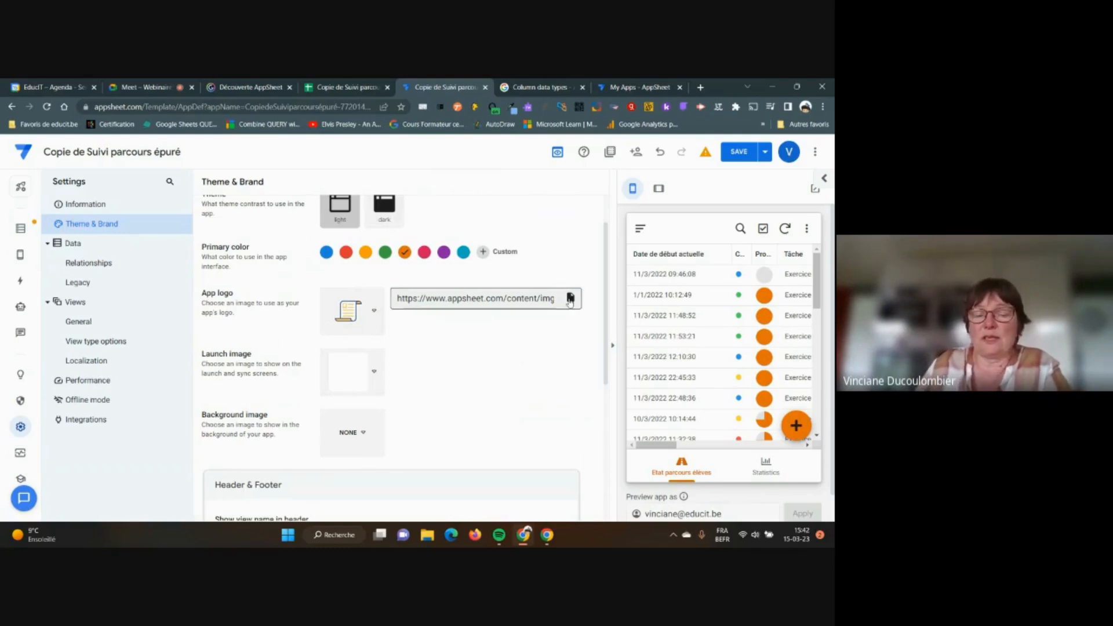
{"action": "left_click", "coordinate": [526, 298]}
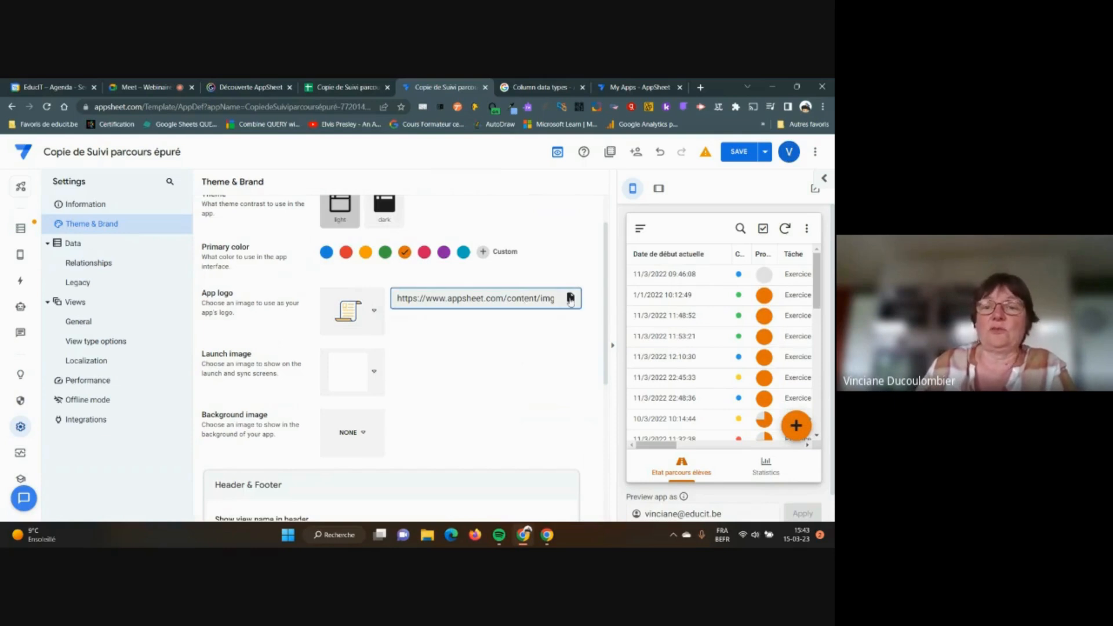
{"action": "left_click", "coordinate": [374, 315]}
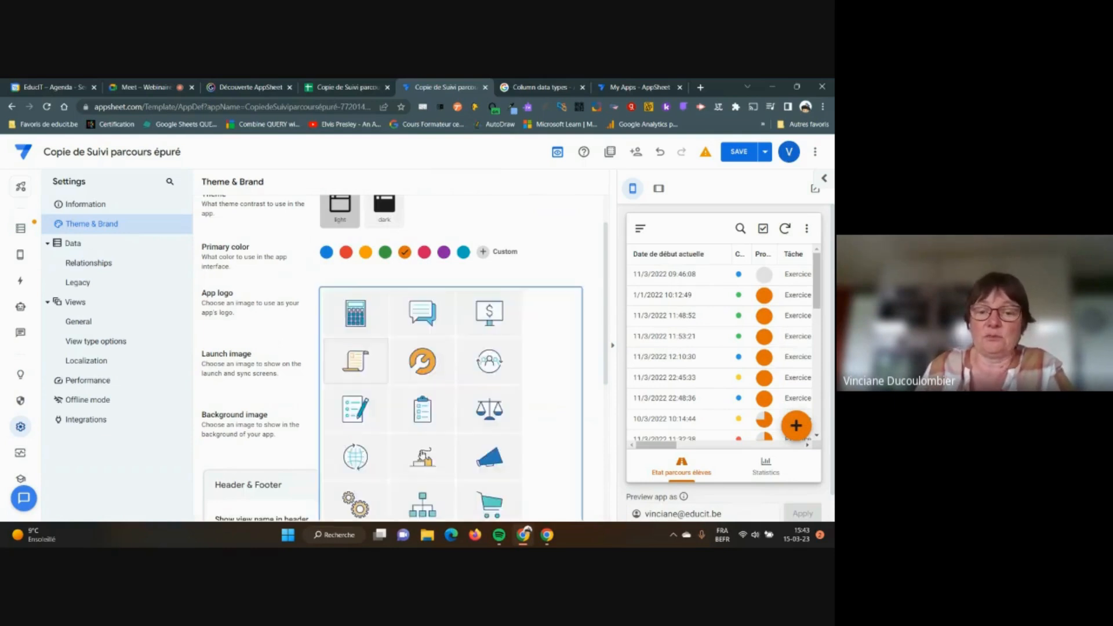
{"action": "scroll", "coordinate": [487, 446], "scroll_direction": "down", "scroll_amount": 2}
{"action": "scroll", "coordinate": [484, 400], "scroll_direction": "up", "scroll_amount": 3}
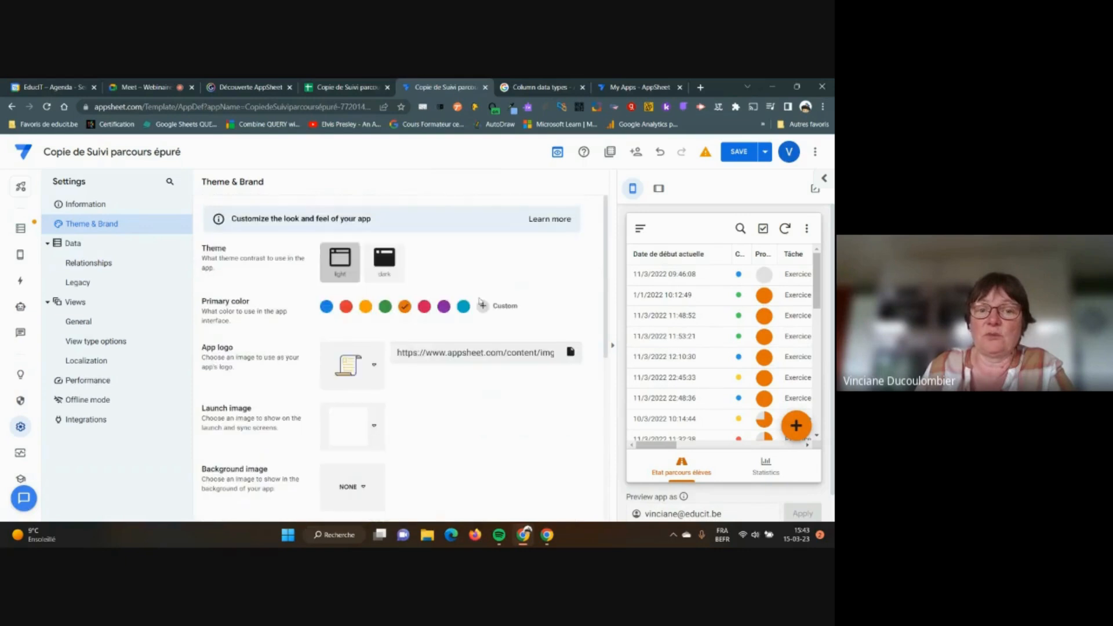
{"action": "left_click", "coordinate": [571, 352]}
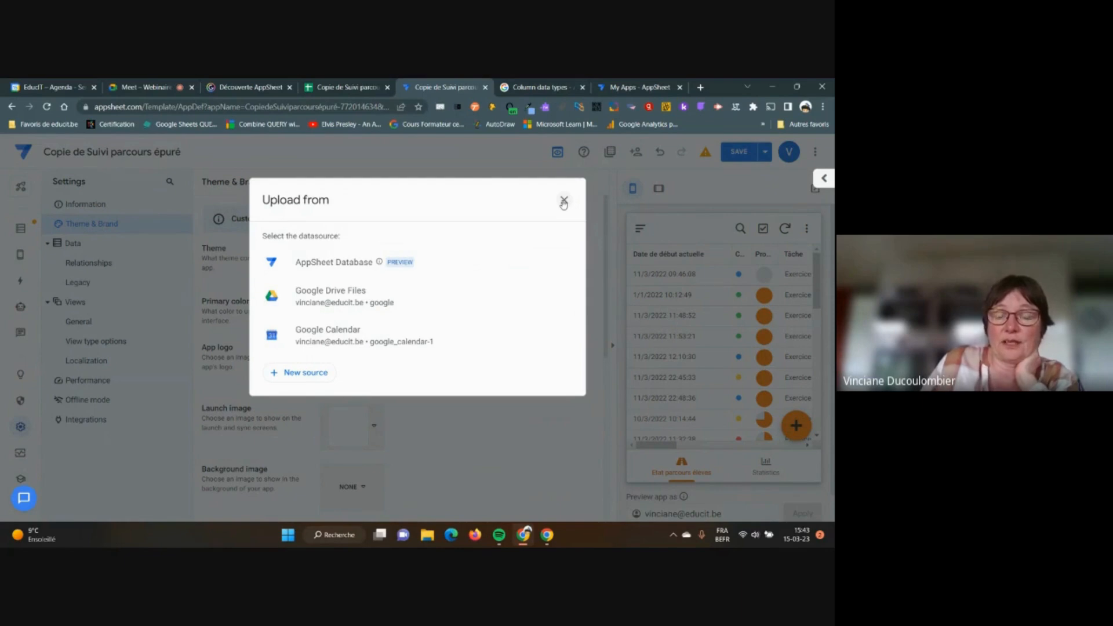
{"action": "left_click", "coordinate": [361, 298]}
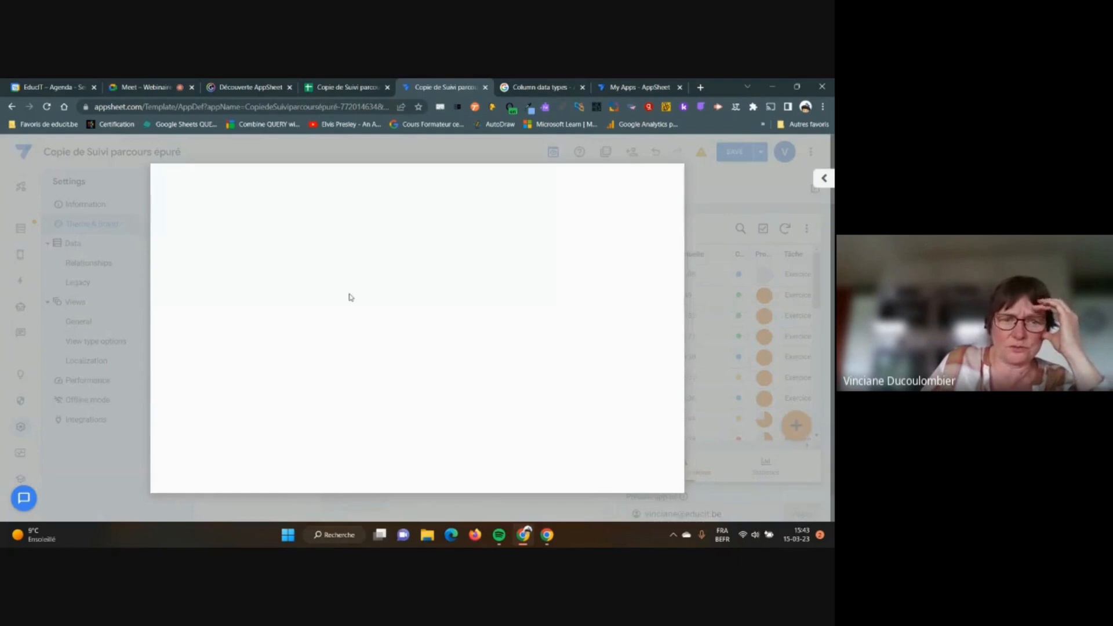
{"action": "left_click", "coordinate": [225, 239]}
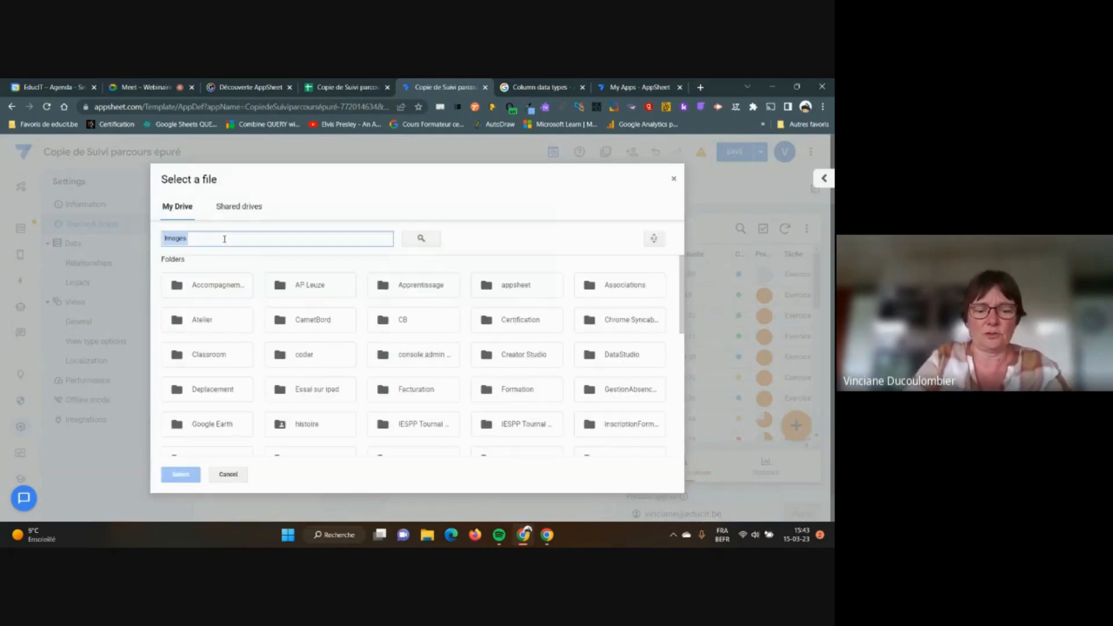
{"action": "type", "text": "atelier"}
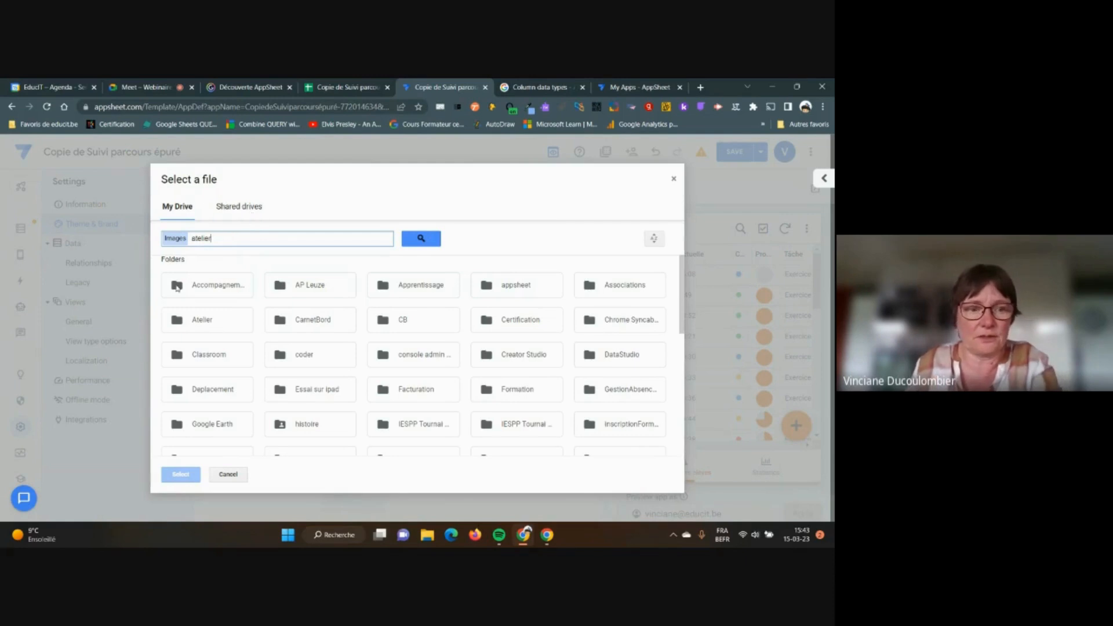
{"action": "double_click", "coordinate": [176, 321]}
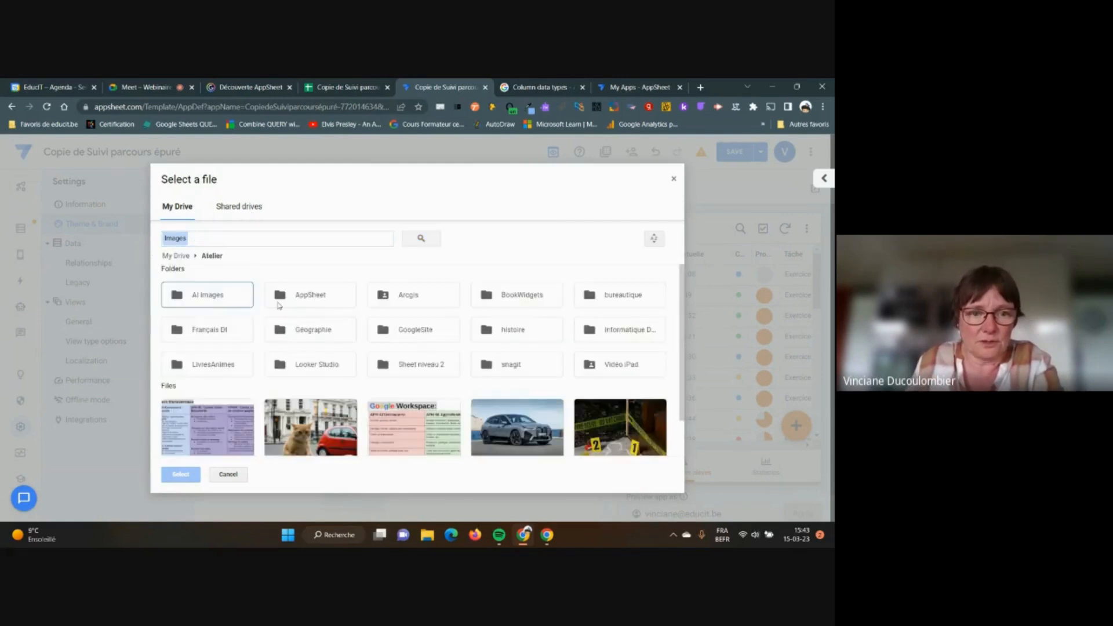
{"action": "double_click", "coordinate": [297, 302]}
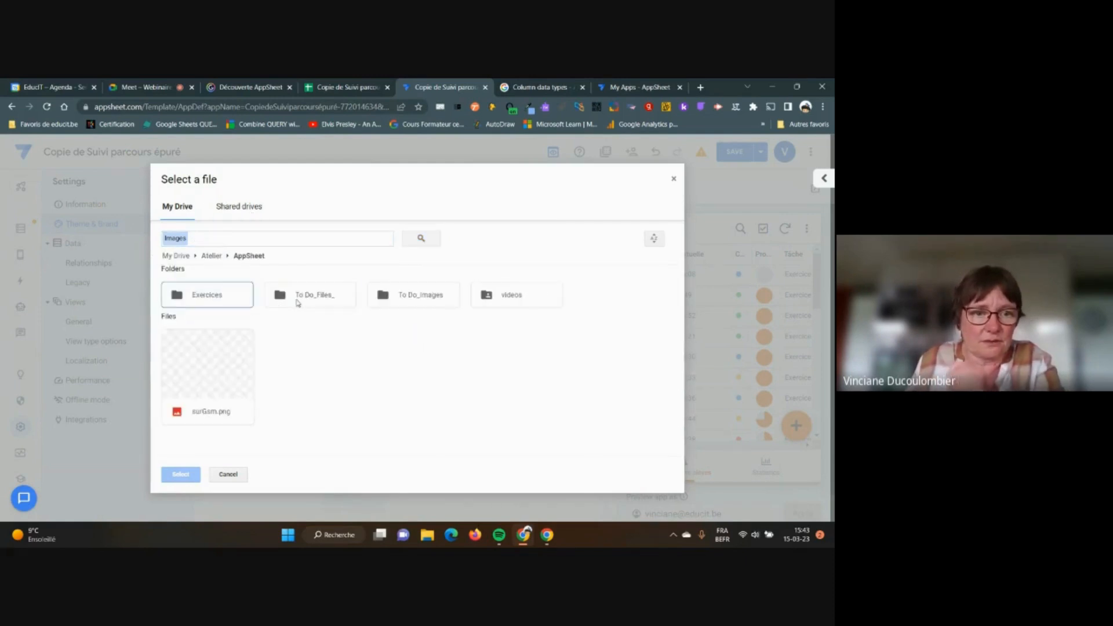
{"action": "double_click", "coordinate": [221, 298]}
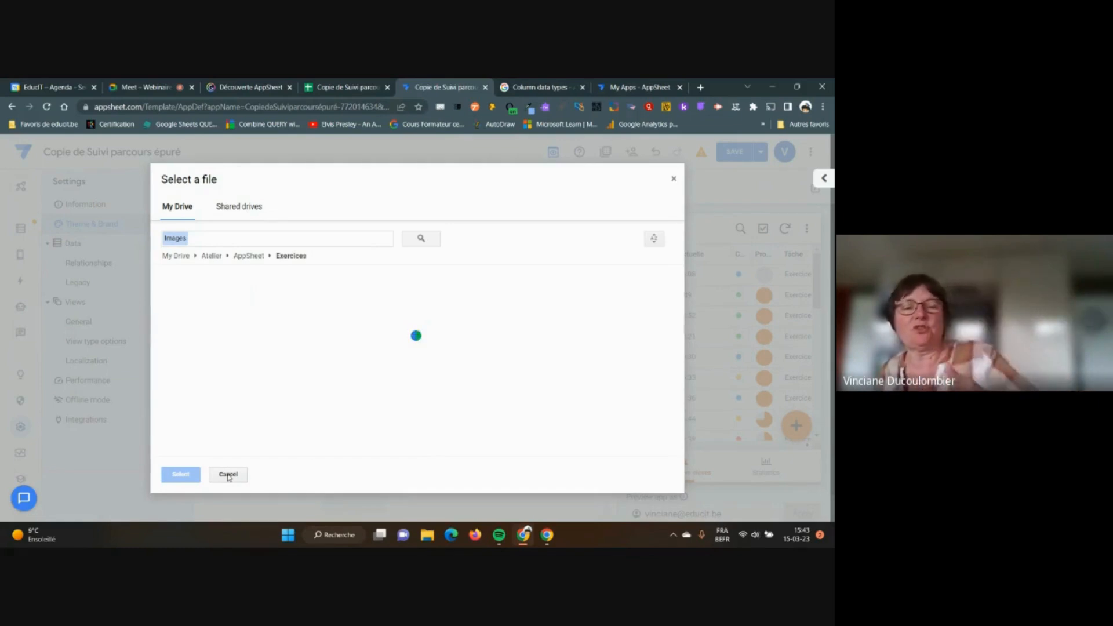
{"action": "left_click", "coordinate": [228, 475]}
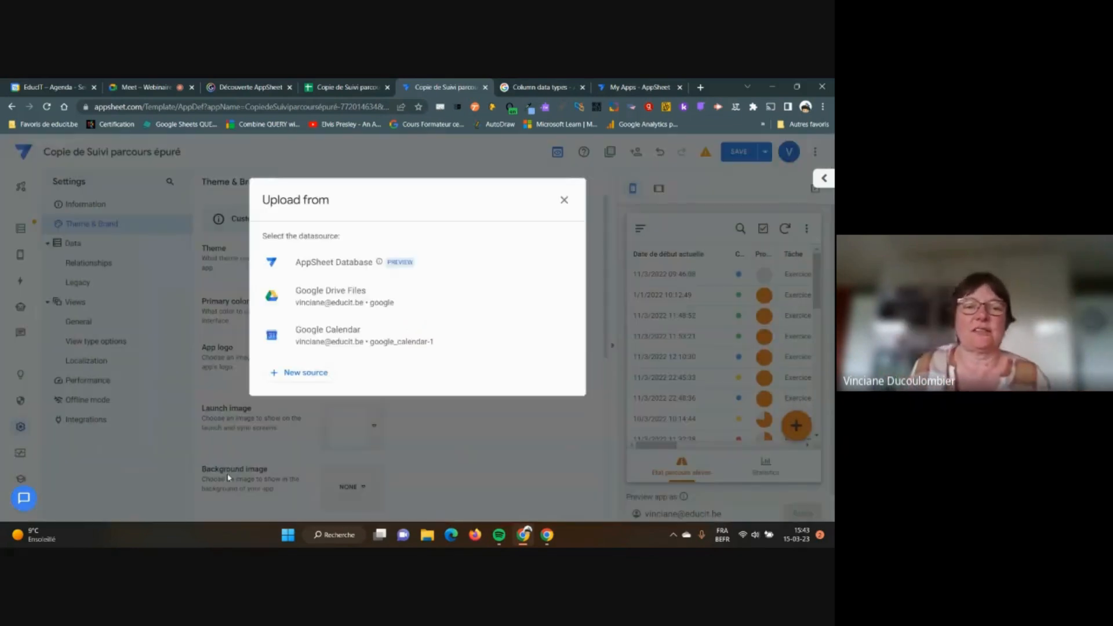
{"action": "left_click", "coordinate": [564, 200]}
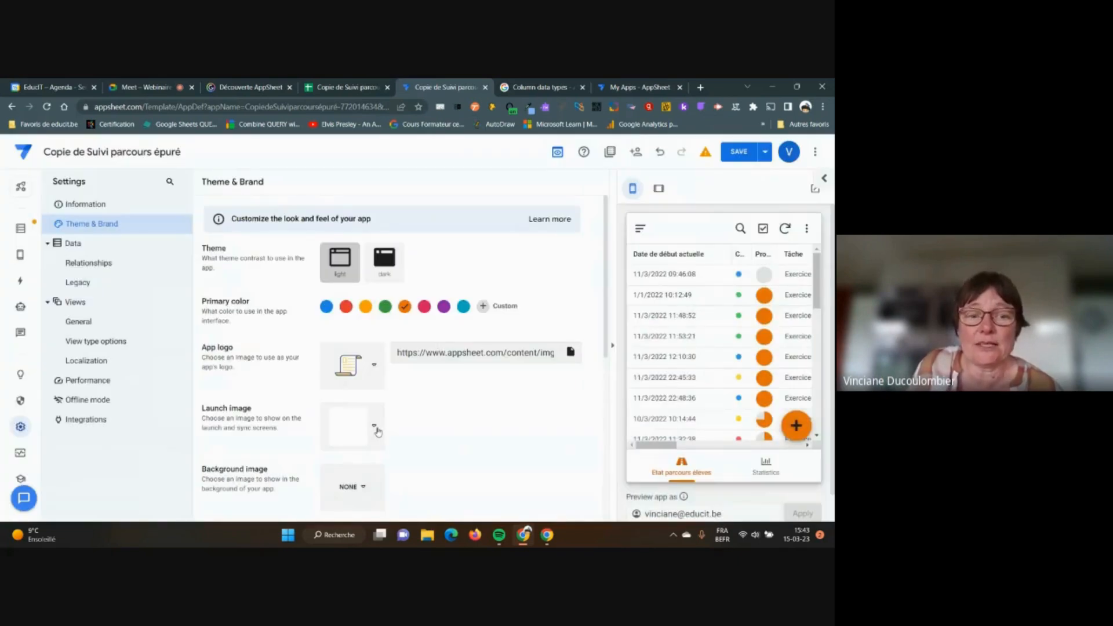
Try the blue diagonal-patterned picture as the launch image and resync the preview
{"action": "left_click", "coordinate": [375, 428]}
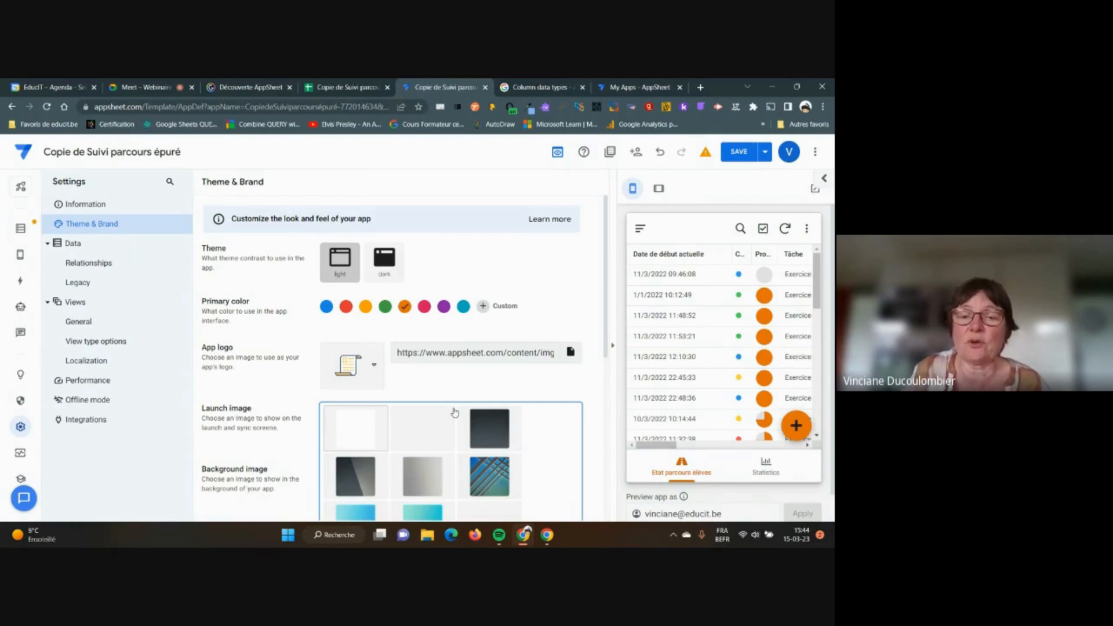
{"action": "left_click", "coordinate": [486, 469]}
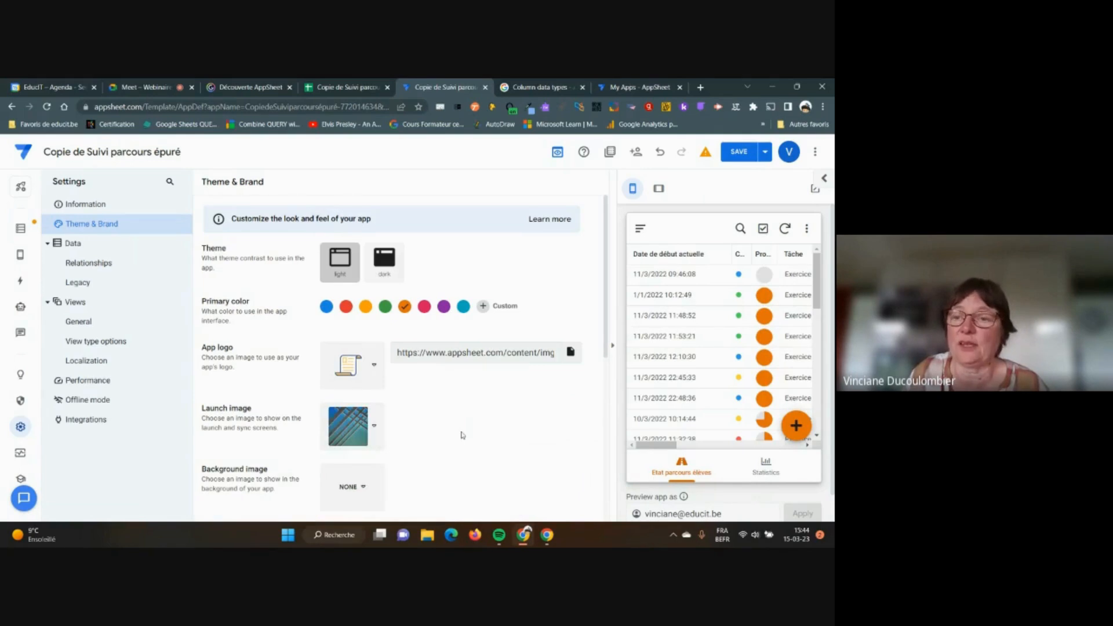
{"action": "left_click", "coordinate": [785, 230]}
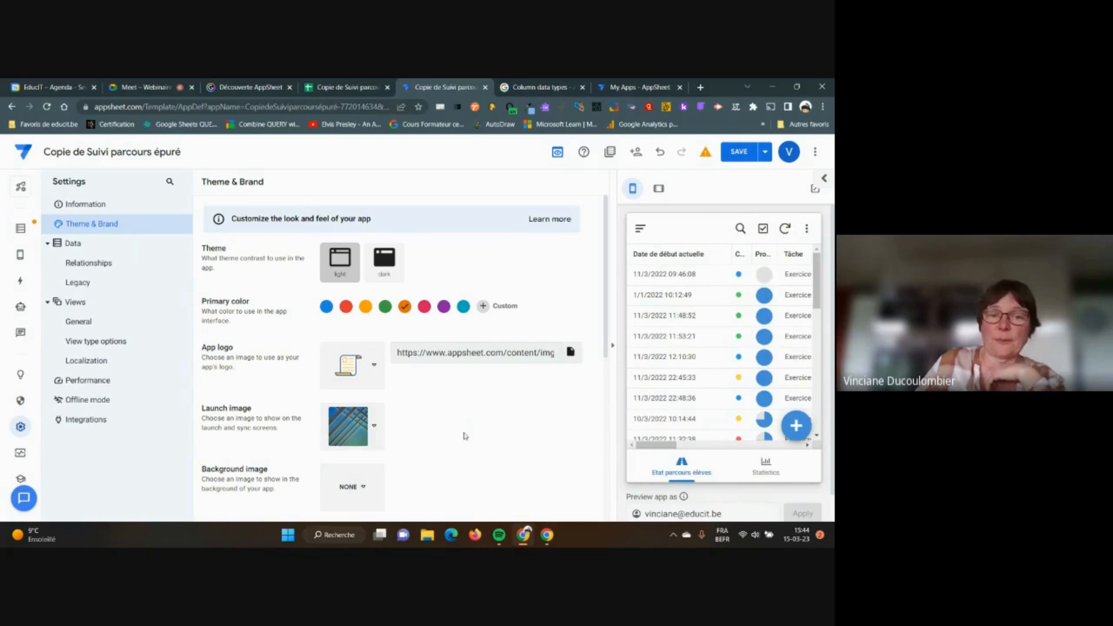
{"action": "left_click", "coordinate": [374, 426]}
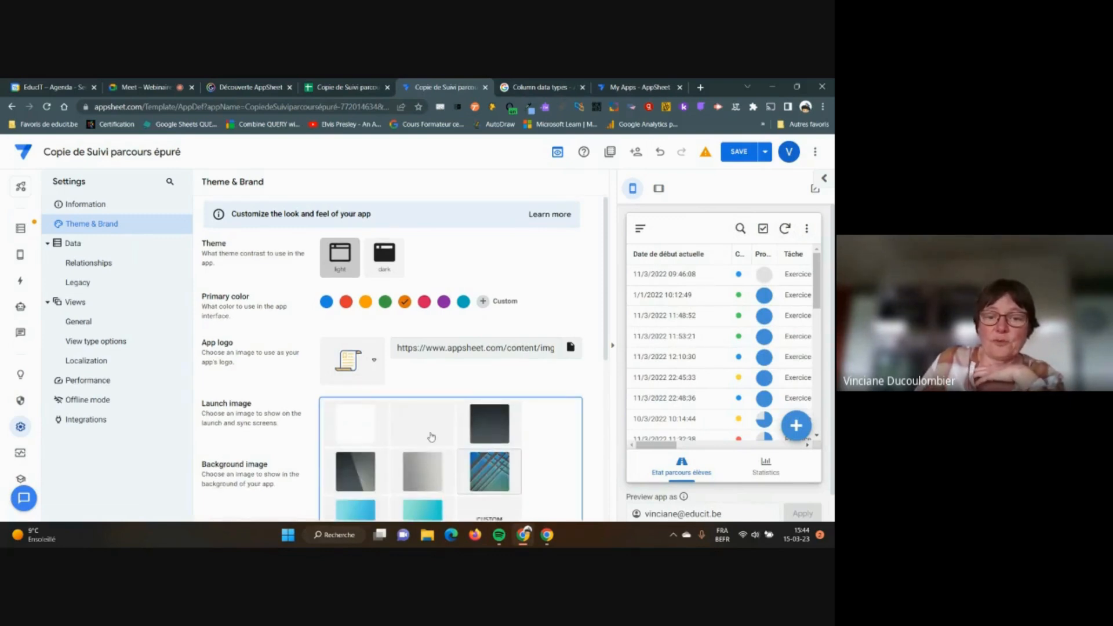
{"action": "scroll", "coordinate": [432, 438], "scroll_direction": "down", "scroll_amount": 1}
{"action": "left_click", "coordinate": [489, 467]}
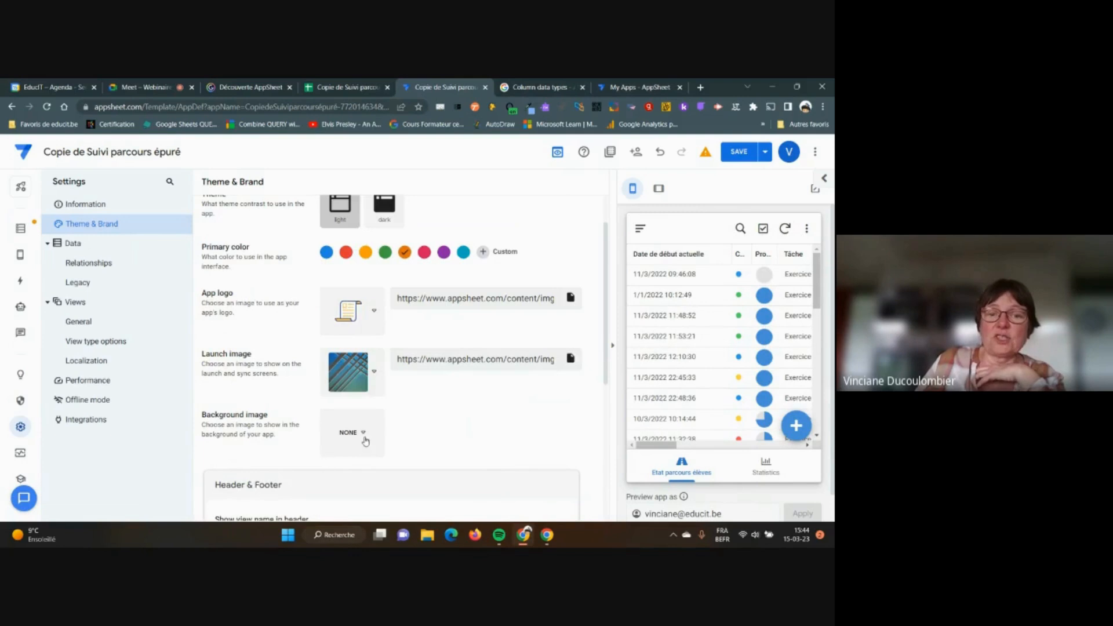
Set the diamond-pattern picture as the app background and check it in a new-record form
{"action": "left_click", "coordinate": [364, 435]}
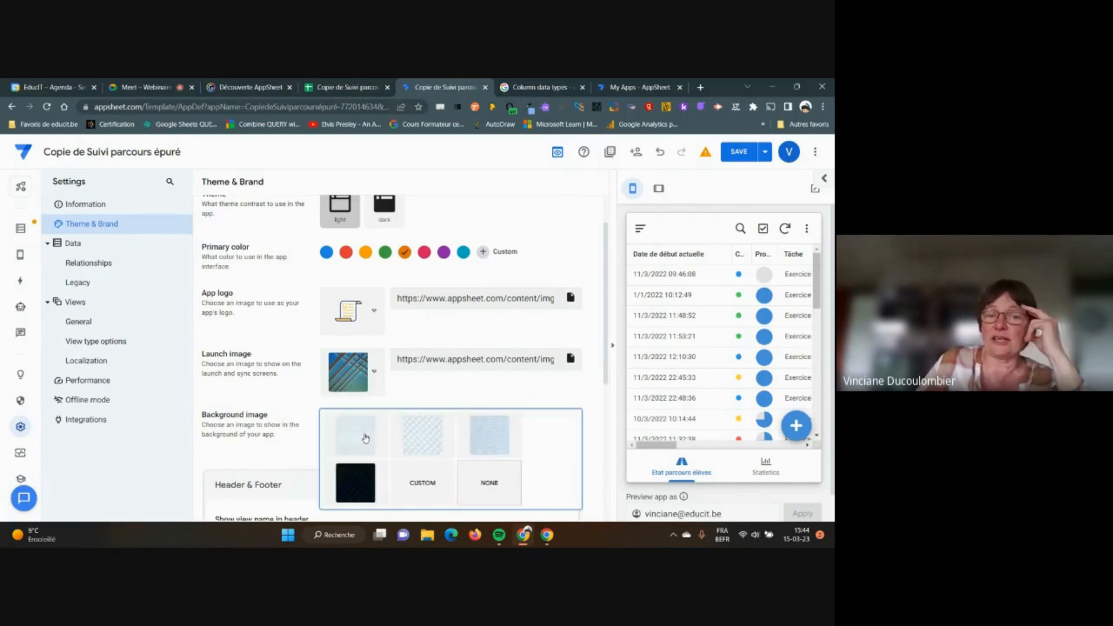
{"action": "scroll", "coordinate": [366, 438], "scroll_direction": "down", "scroll_amount": 1}
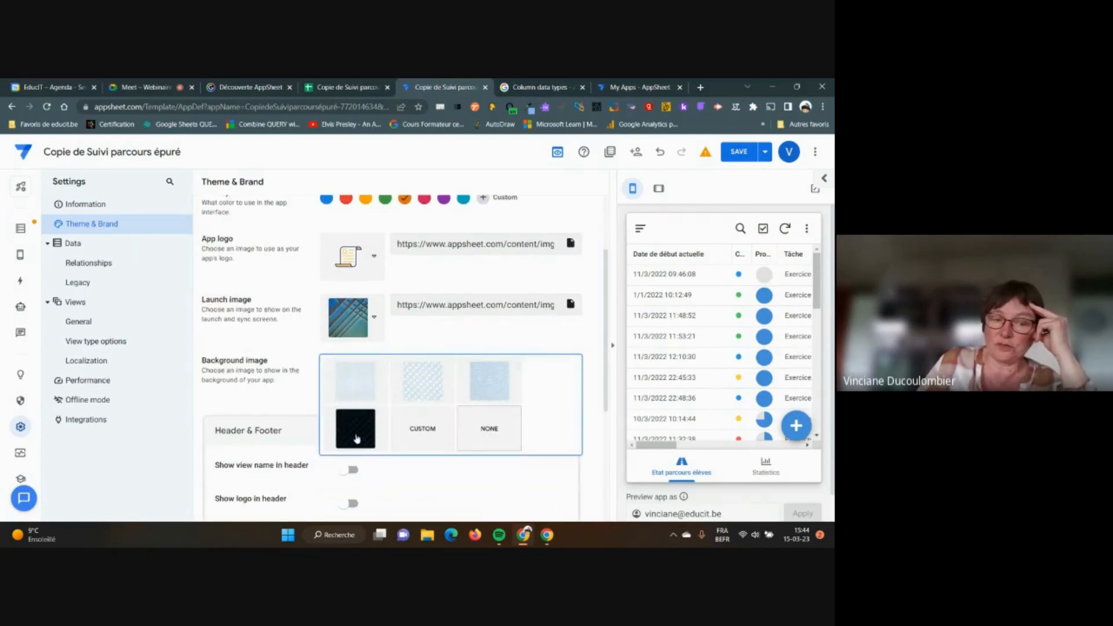
{"action": "left_click", "coordinate": [423, 383]}
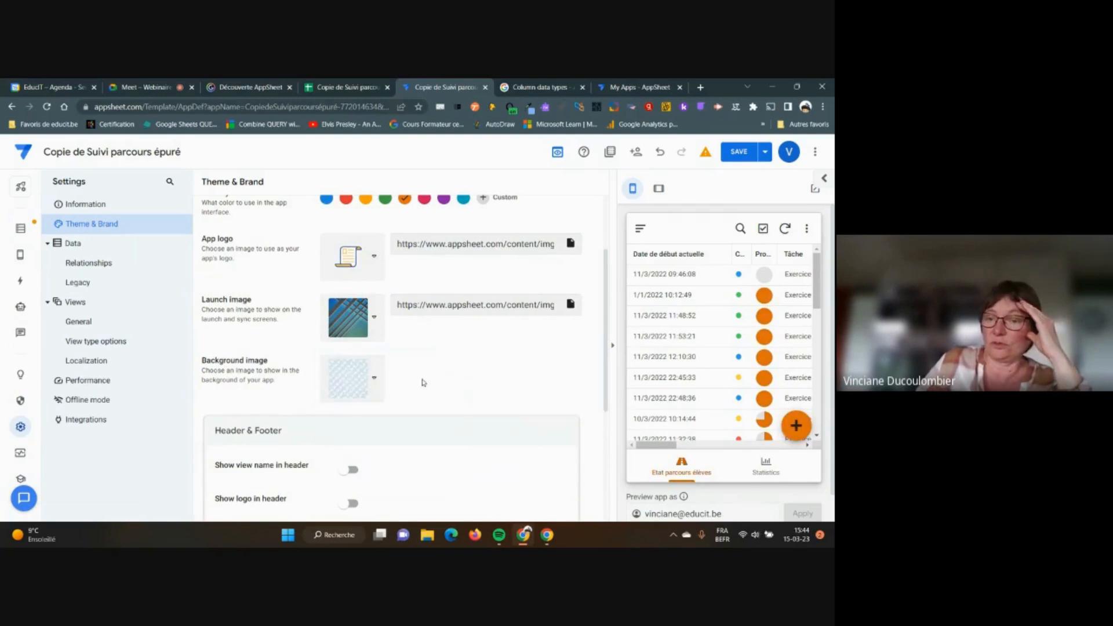
{"action": "left_click", "coordinate": [785, 228]}
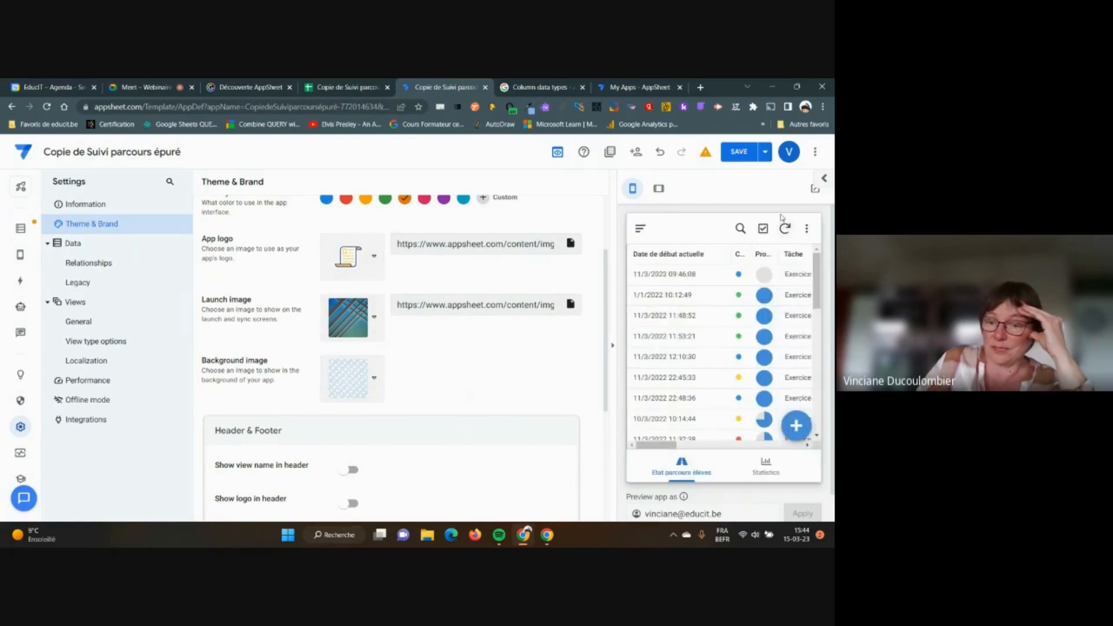
{"action": "left_click", "coordinate": [798, 423]}
{"action": "scroll", "coordinate": [801, 417], "scroll_direction": "down", "scroll_amount": 3}
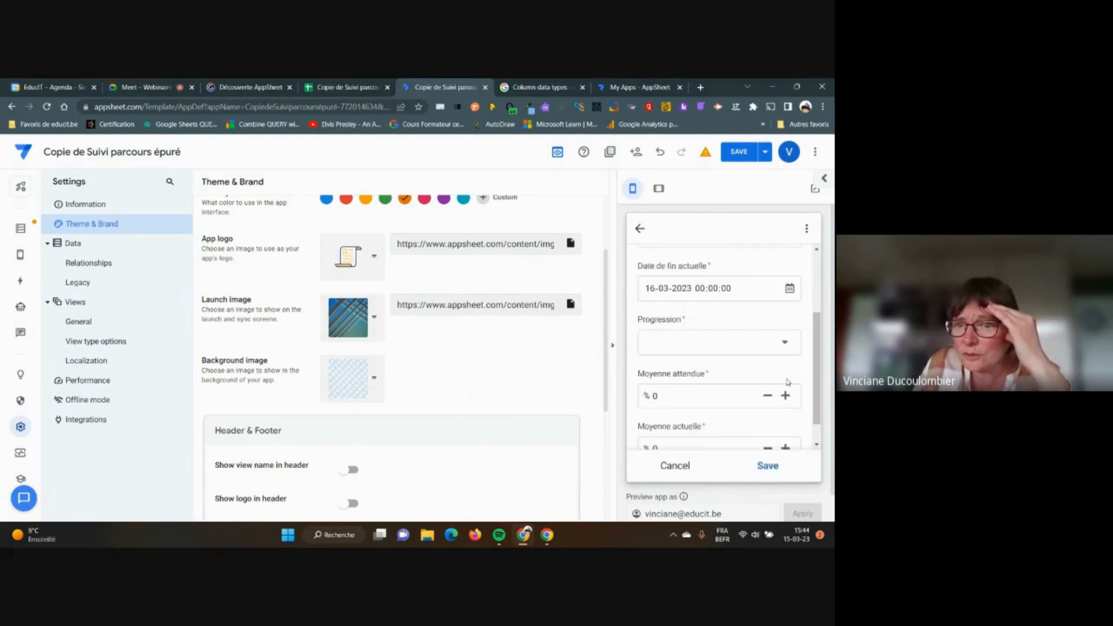
{"action": "scroll", "coordinate": [800, 417], "scroll_direction": "up", "scroll_amount": 3}
{"action": "left_click", "coordinate": [639, 229]}
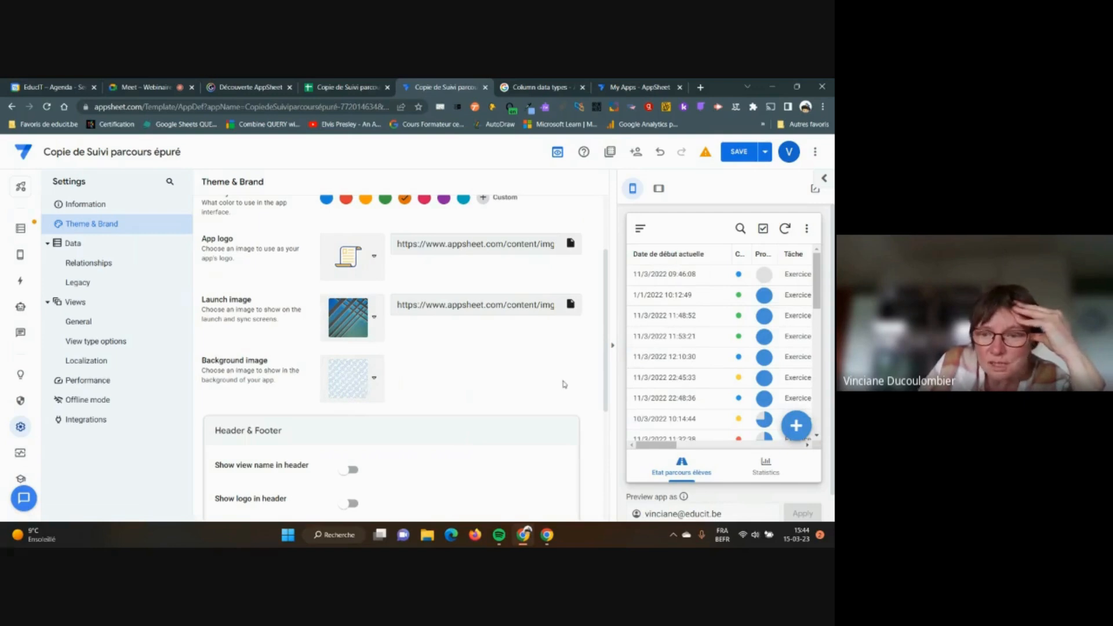
Reset the launch image to the blank option and resync the preview
{"action": "left_click", "coordinate": [373, 318]}
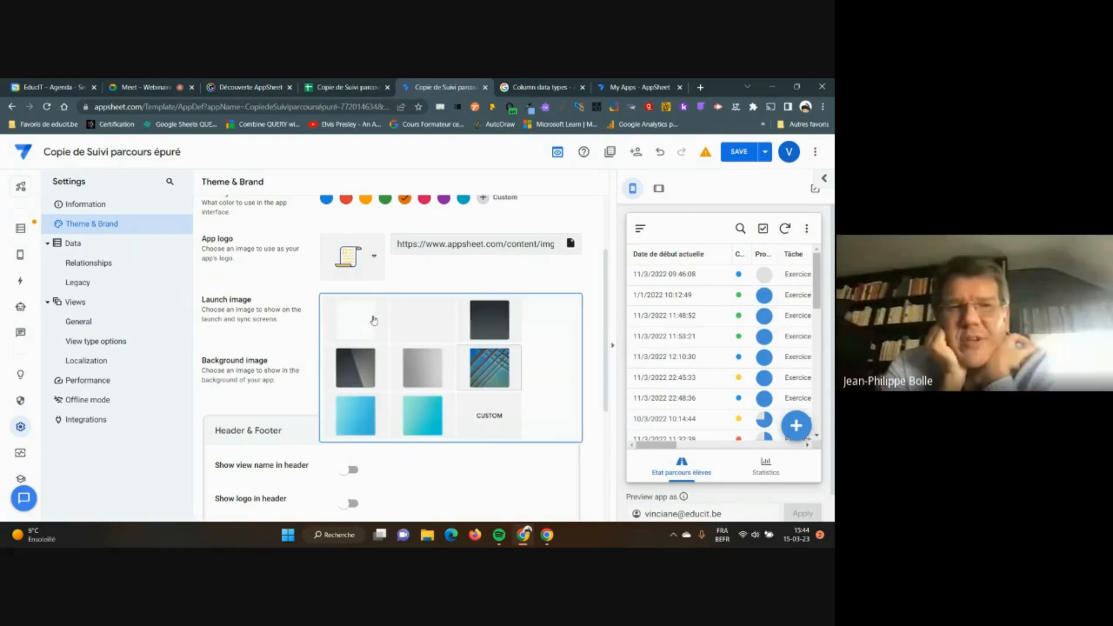
{"action": "left_click", "coordinate": [489, 423]}
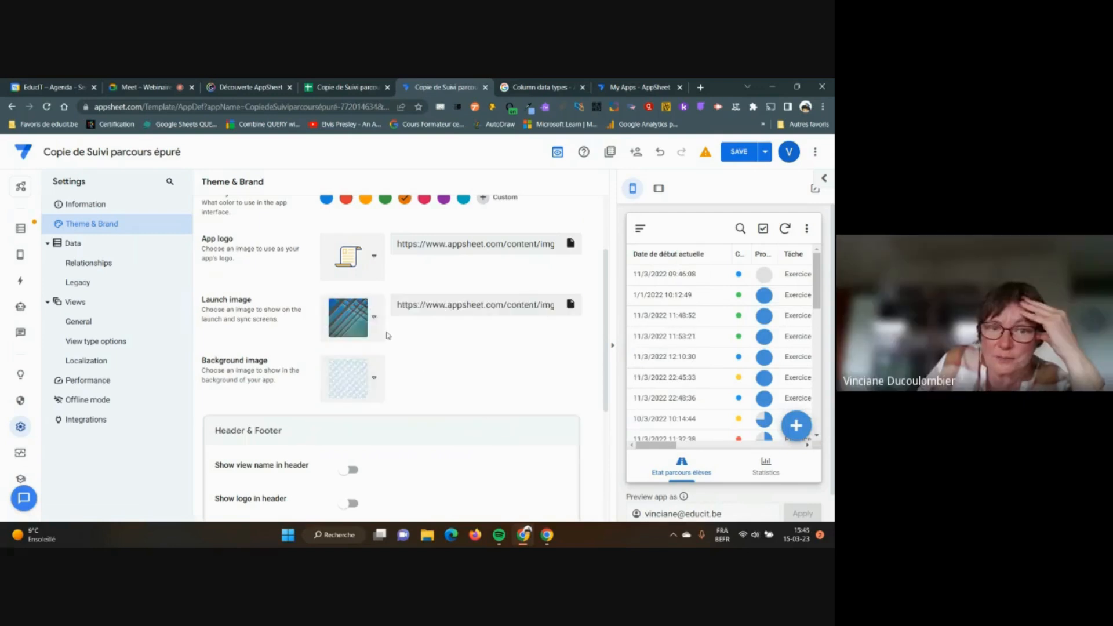
{"action": "left_click", "coordinate": [374, 320]}
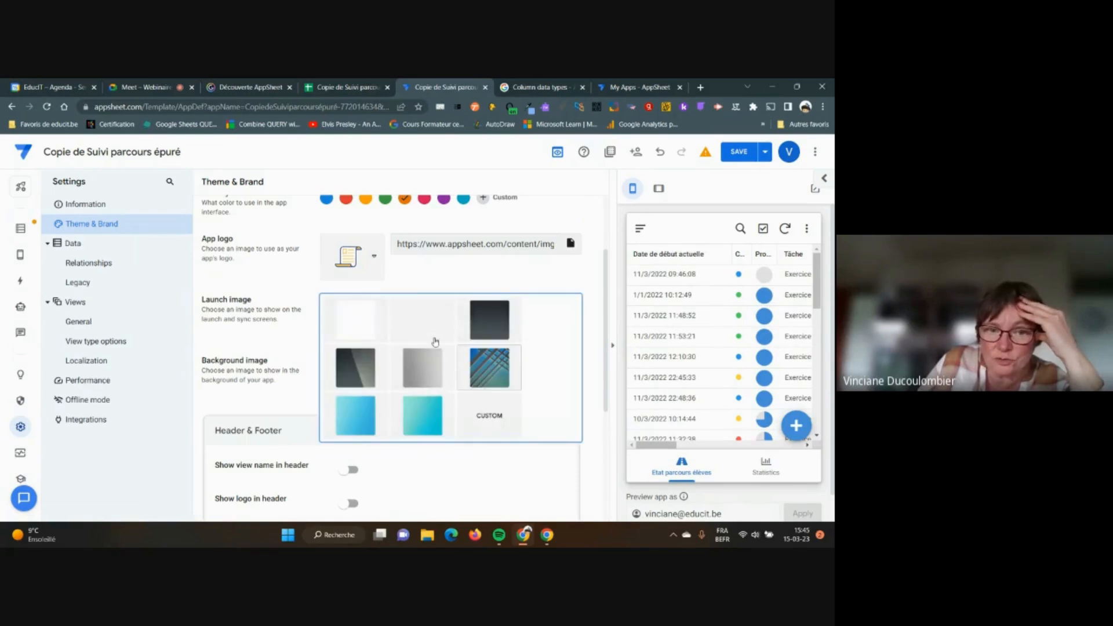
{"action": "left_click", "coordinate": [410, 323]}
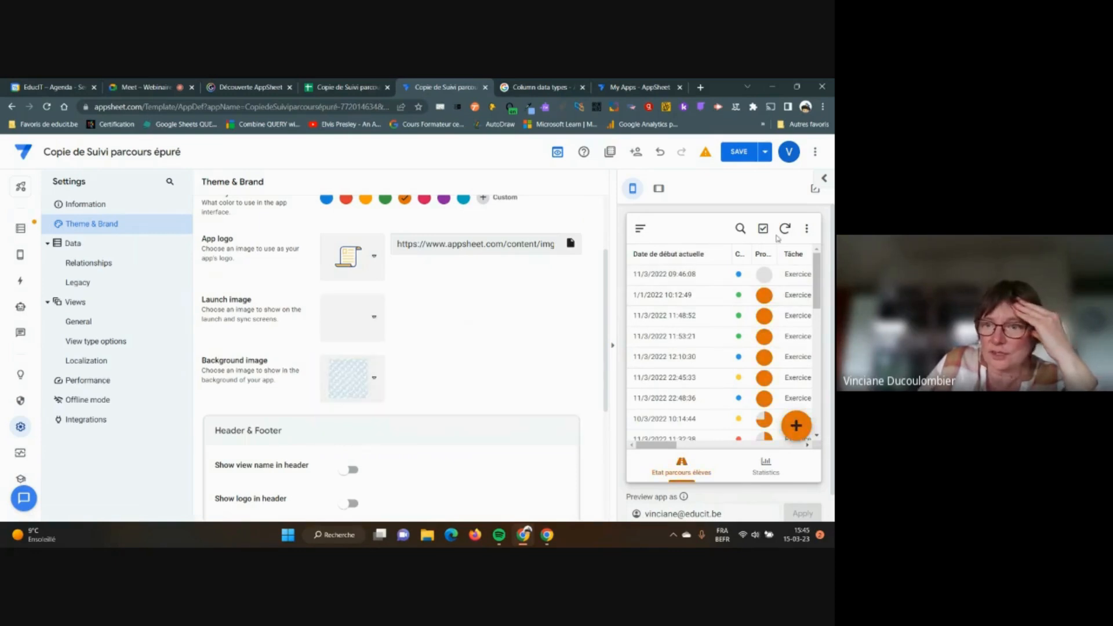
{"action": "left_click", "coordinate": [785, 228]}
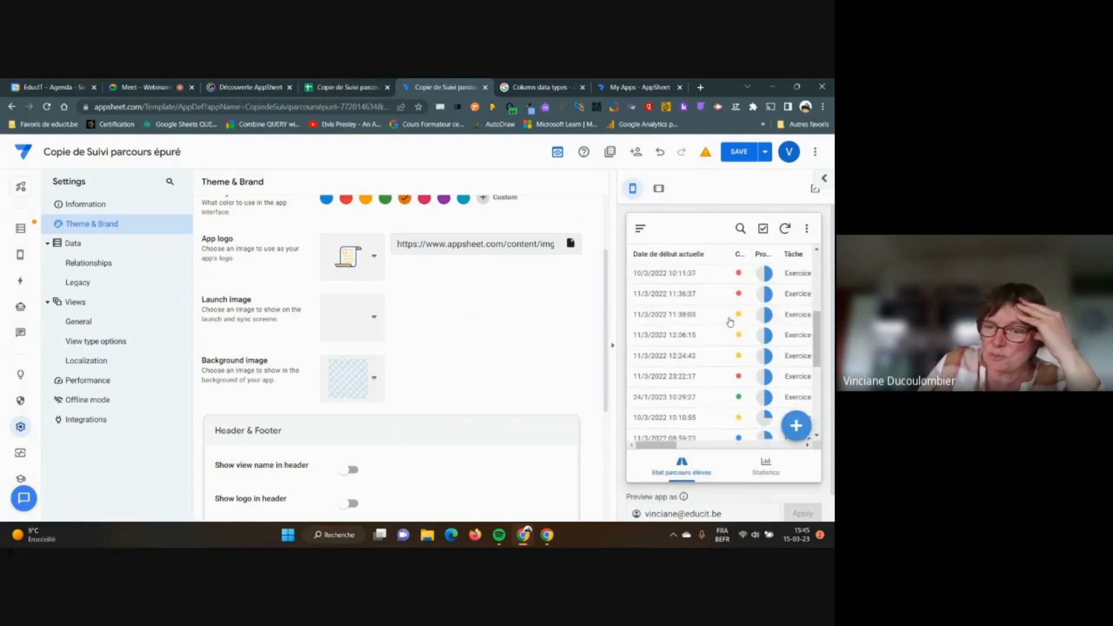
{"action": "scroll", "coordinate": [729, 323], "scroll_direction": "up", "scroll_amount": 3}
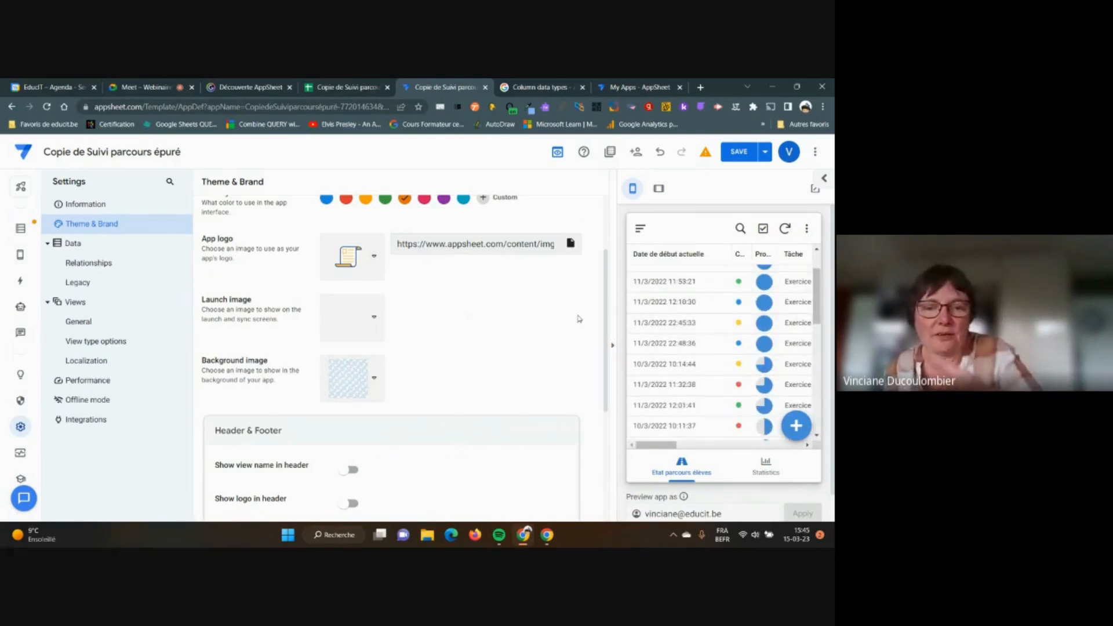
Try showing the view name, logo and menu/search buttons in the header, leaving them unchanged
{"action": "scroll", "coordinate": [531, 320], "scroll_direction": "down", "scroll_amount": 1}
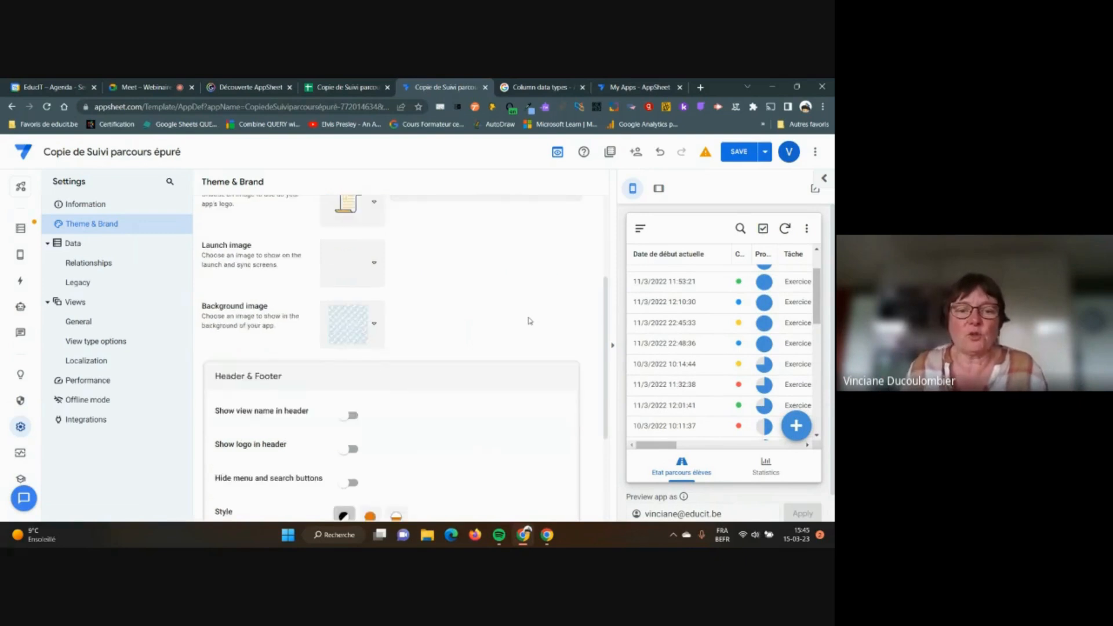
{"action": "scroll", "coordinate": [529, 318], "scroll_direction": "down", "scroll_amount": 1}
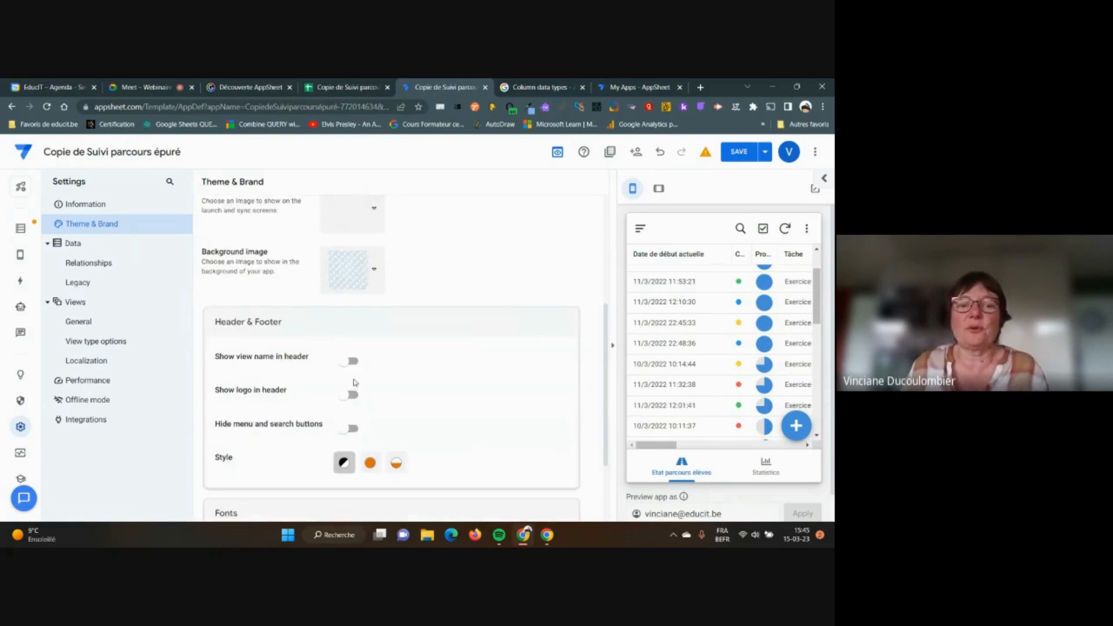
{"action": "left_click", "coordinate": [351, 362]}
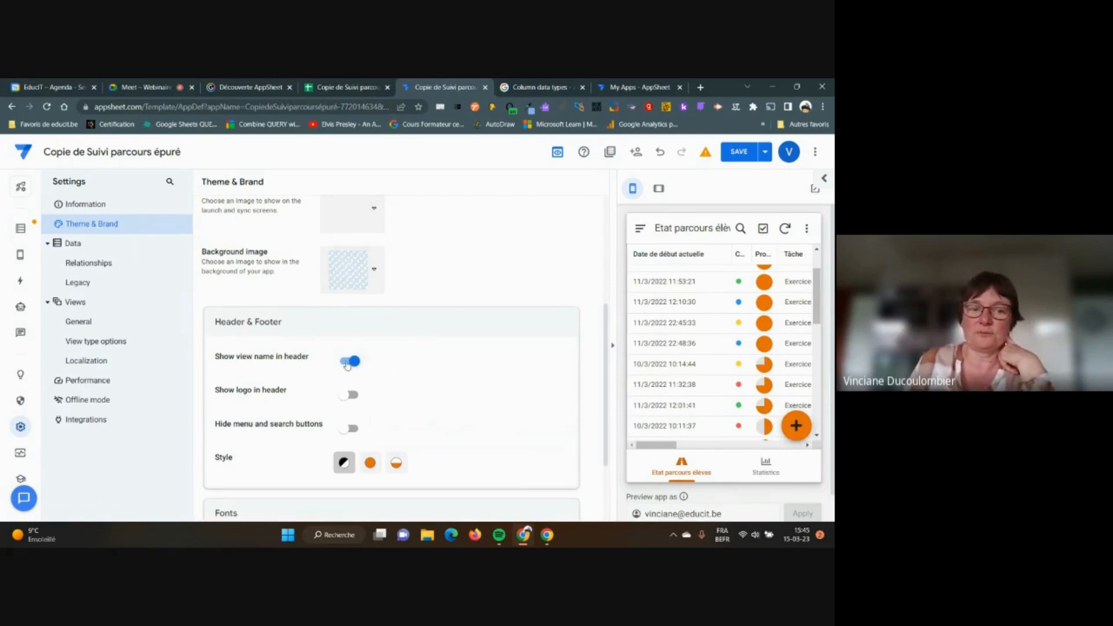
{"action": "left_click", "coordinate": [344, 363]}
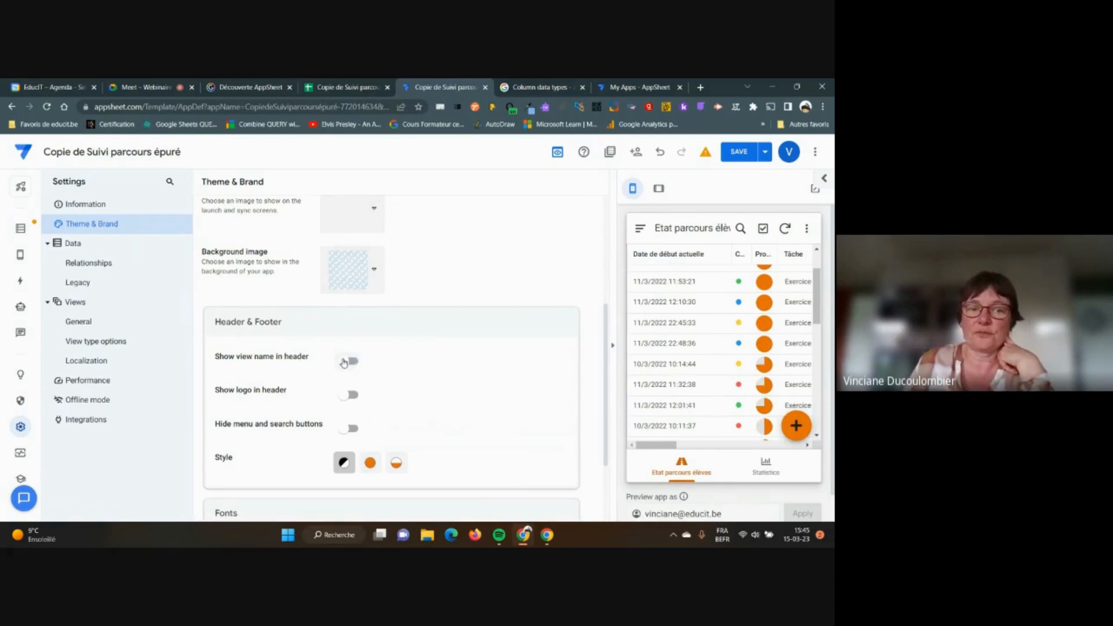
{"action": "left_click", "coordinate": [353, 397]}
{"action": "left_click", "coordinate": [346, 397]}
{"action": "left_click", "coordinate": [346, 396]}
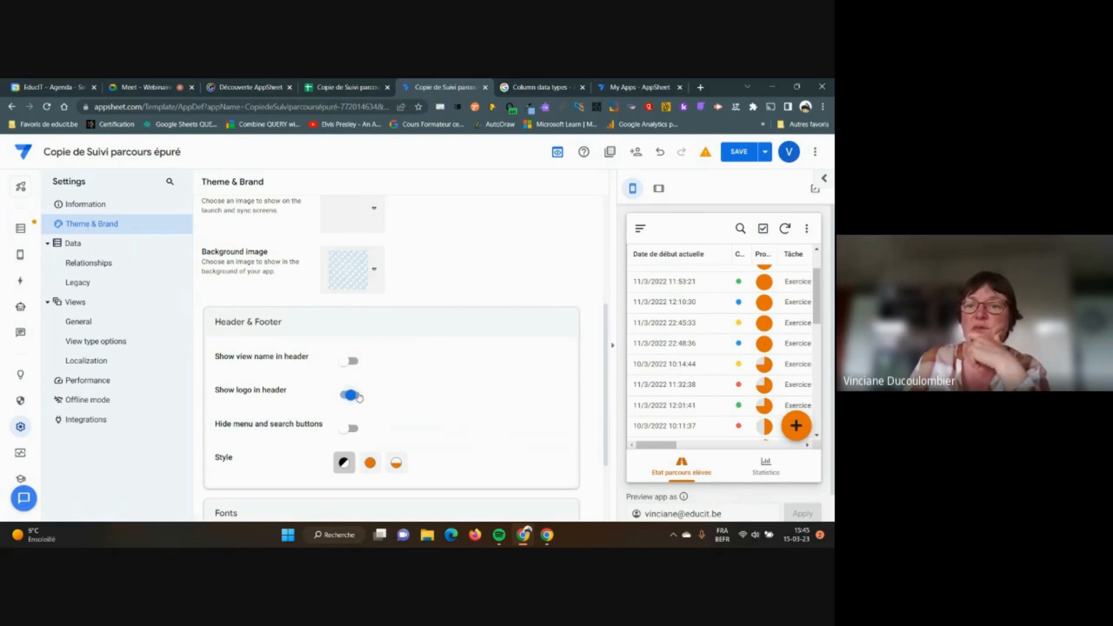
{"action": "left_click", "coordinate": [352, 396]}
{"action": "left_click", "coordinate": [356, 429]}
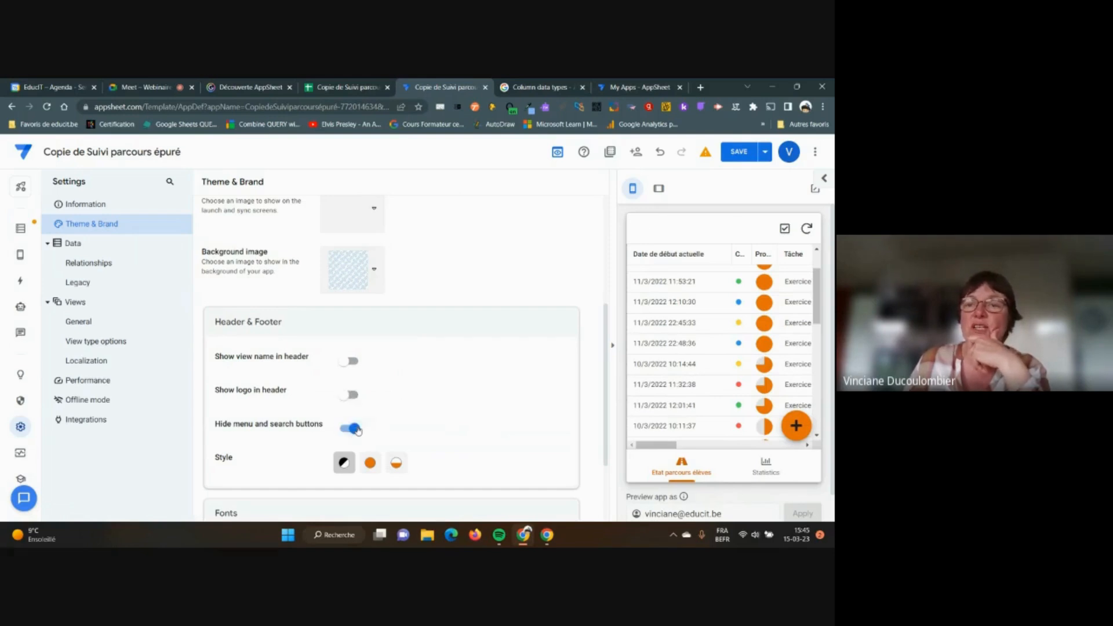
{"action": "left_click", "coordinate": [350, 429]}
{"action": "left_click", "coordinate": [354, 396]}
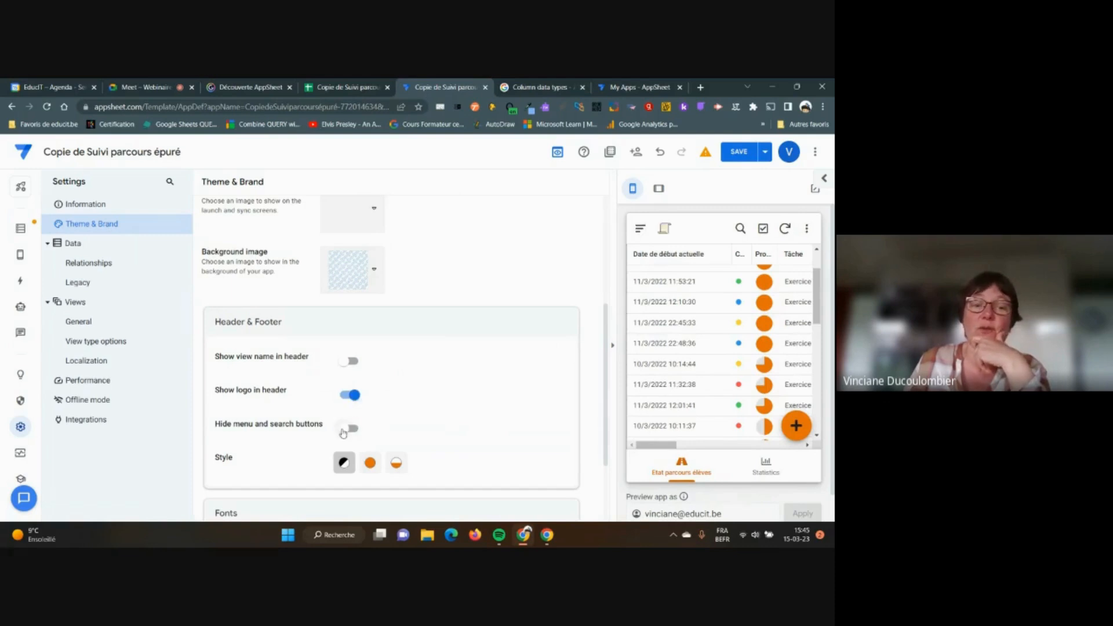
{"action": "left_click", "coordinate": [346, 430]}
{"action": "left_click", "coordinate": [344, 430]}
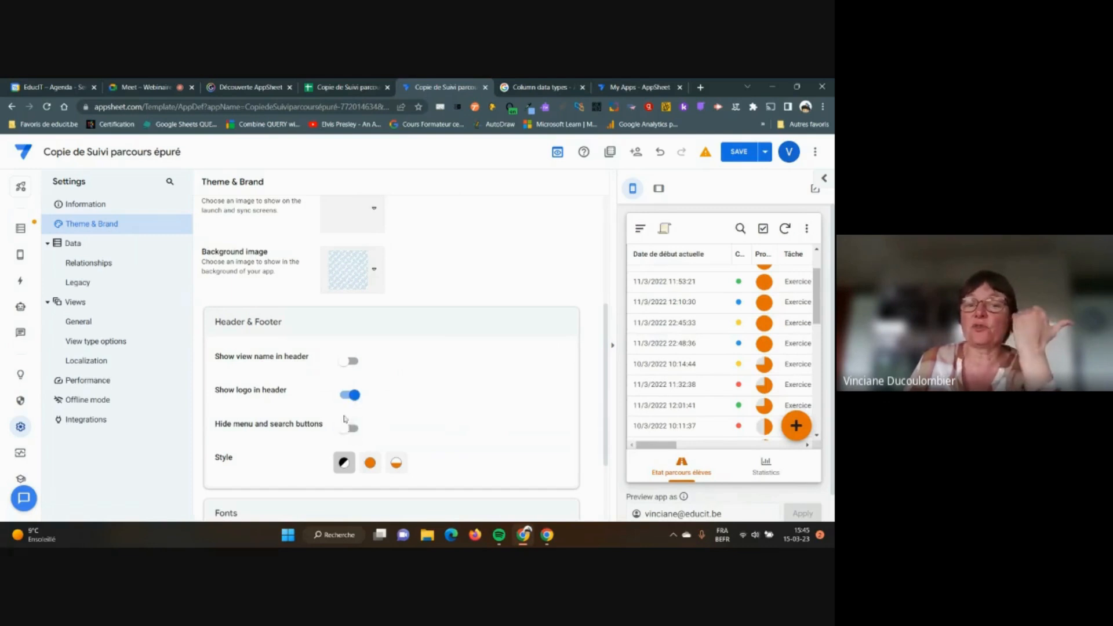
{"action": "left_click", "coordinate": [346, 397]}
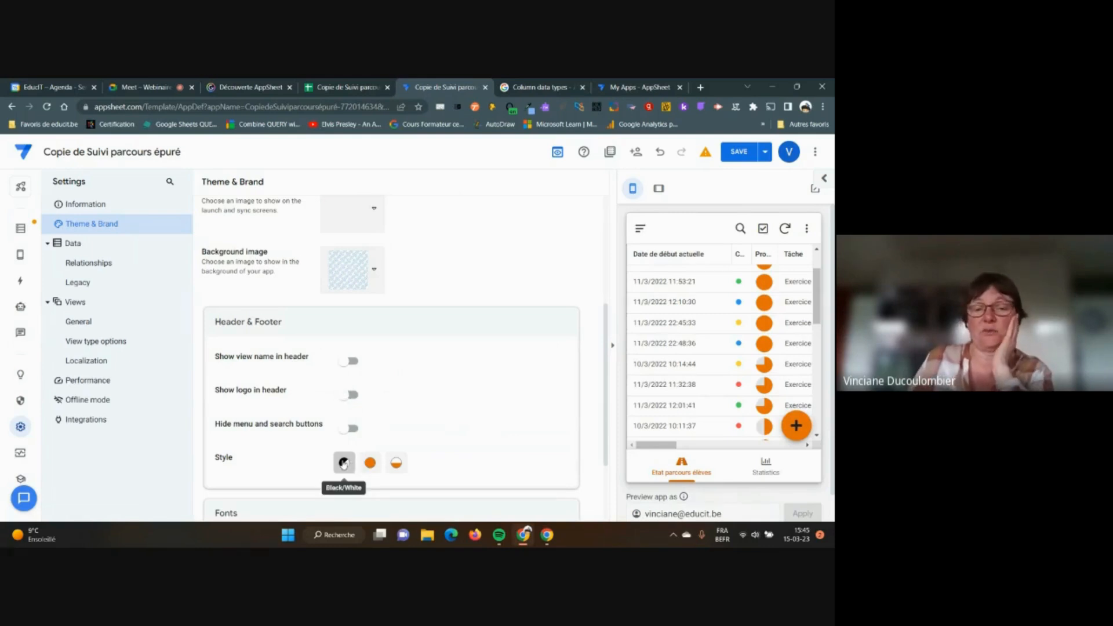
Set the header and footer style to Accented Footer and check the Statistics chart in the preview
{"action": "left_click", "coordinate": [368, 464]}
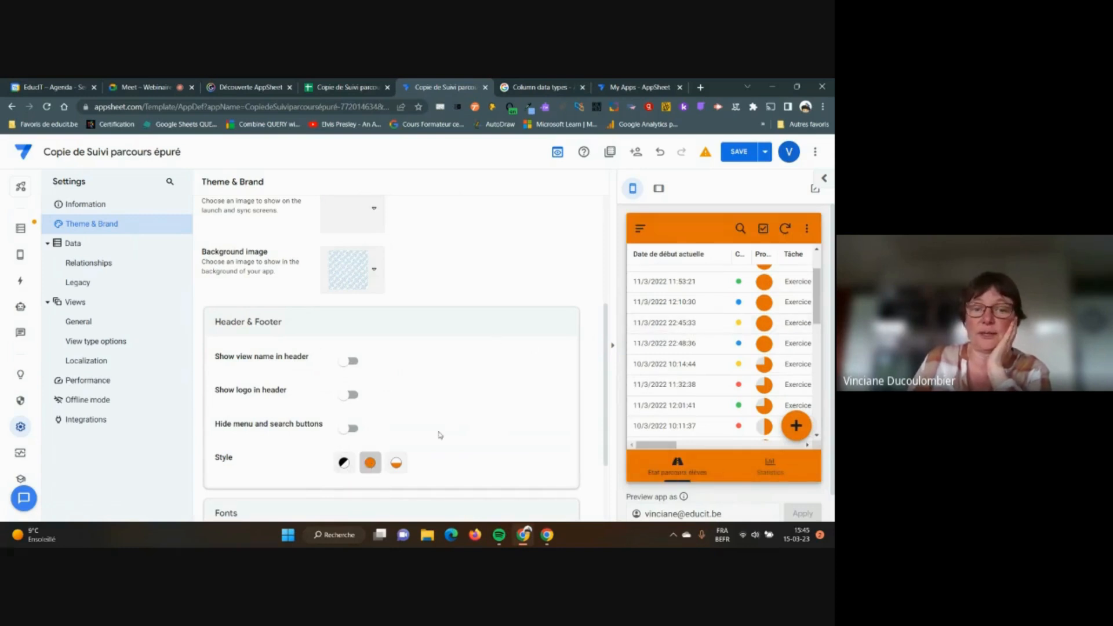
{"action": "left_click", "coordinate": [398, 465]}
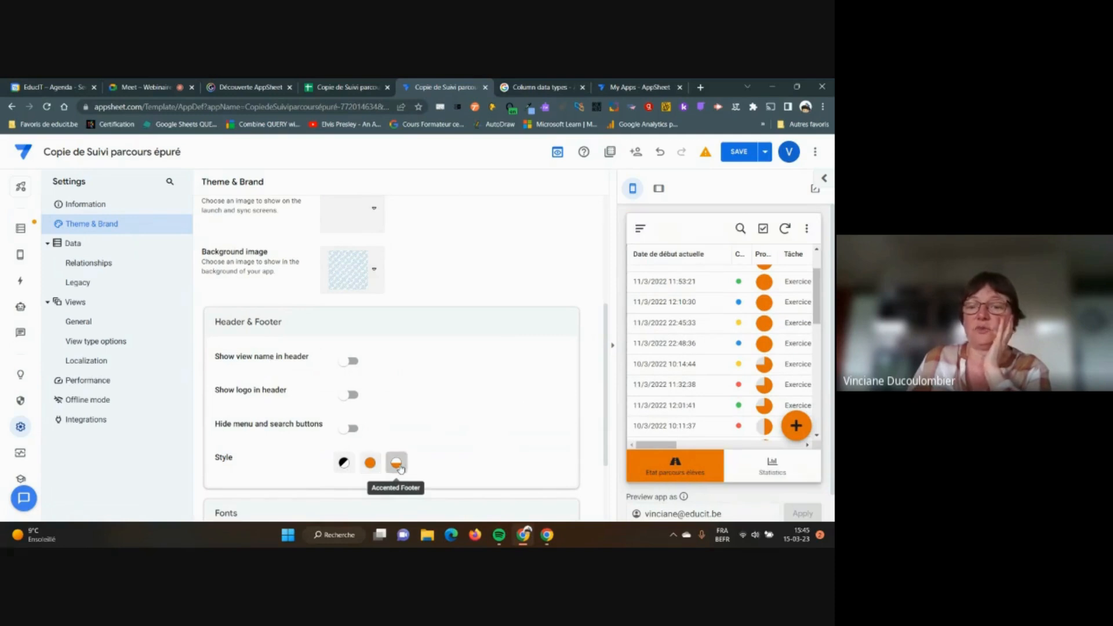
{"action": "left_click", "coordinate": [774, 467]}
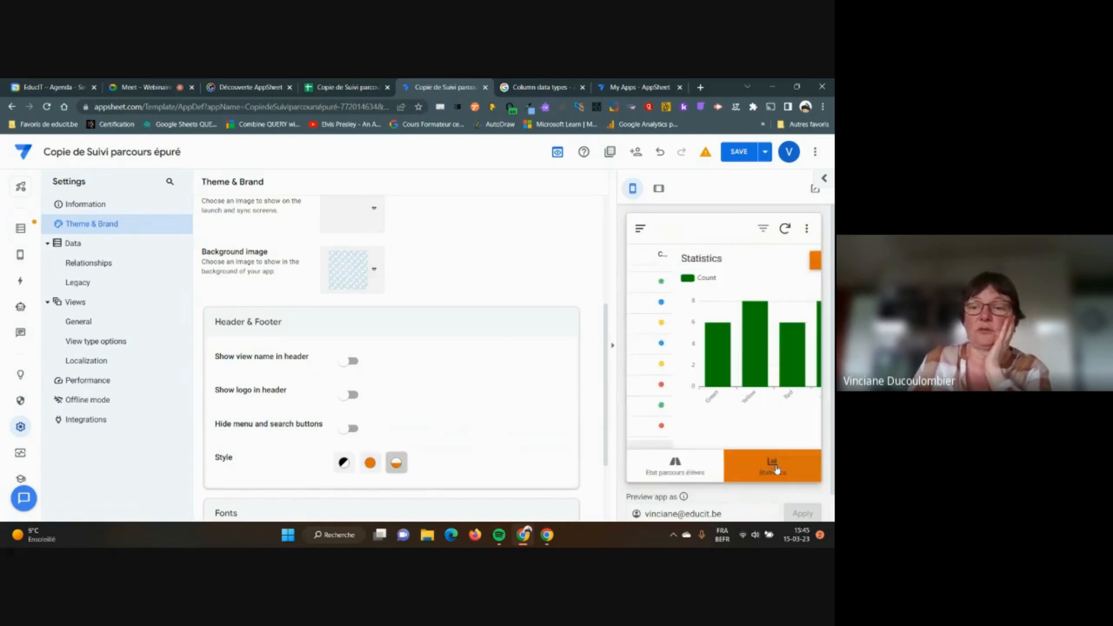
{"action": "left_click", "coordinate": [687, 474]}
{"action": "scroll", "coordinate": [541, 437], "scroll_direction": "up", "scroll_amount": 2}
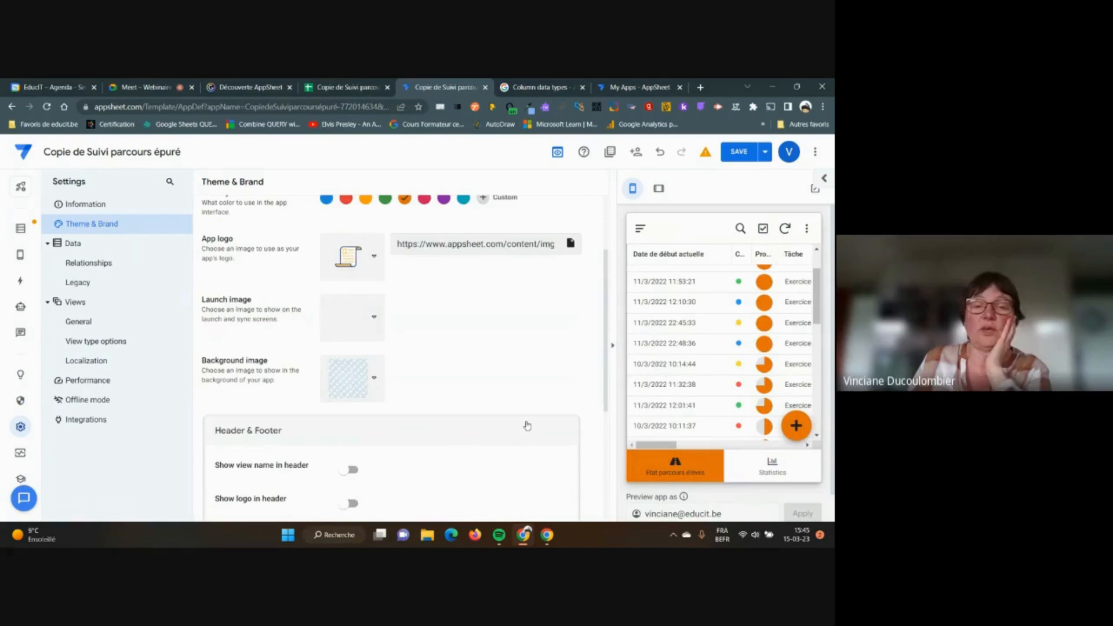
{"action": "scroll", "coordinate": [527, 426], "scroll_direction": "down", "scroll_amount": 2}
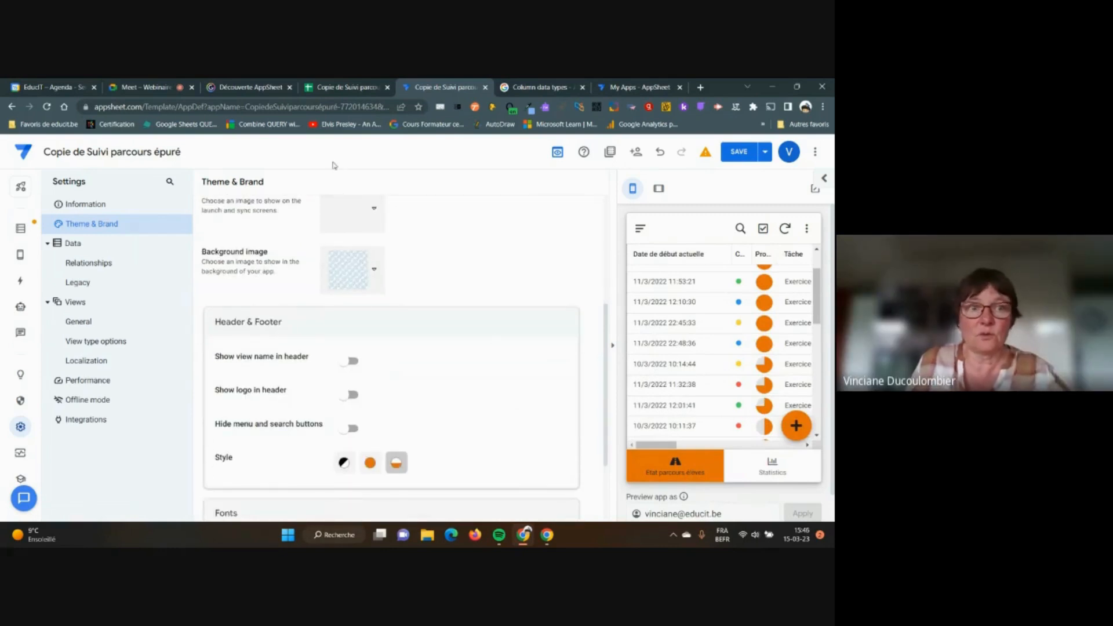
Glance at the Meet call and the My Apps list, then return to the app editor
{"action": "left_click", "coordinate": [164, 88]}
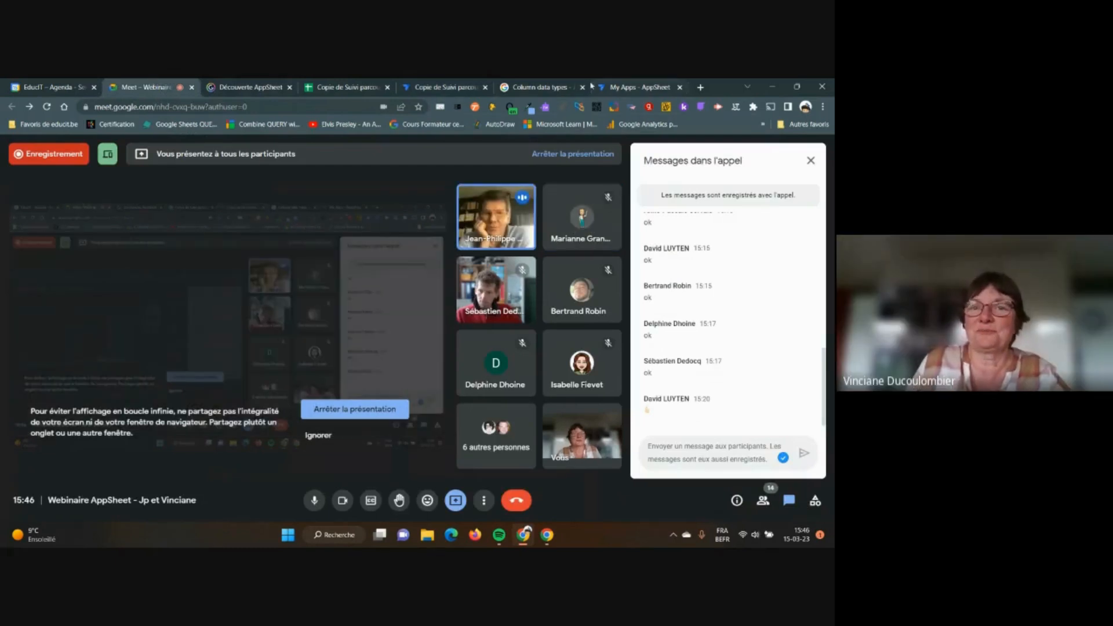
{"action": "left_click", "coordinate": [615, 88]}
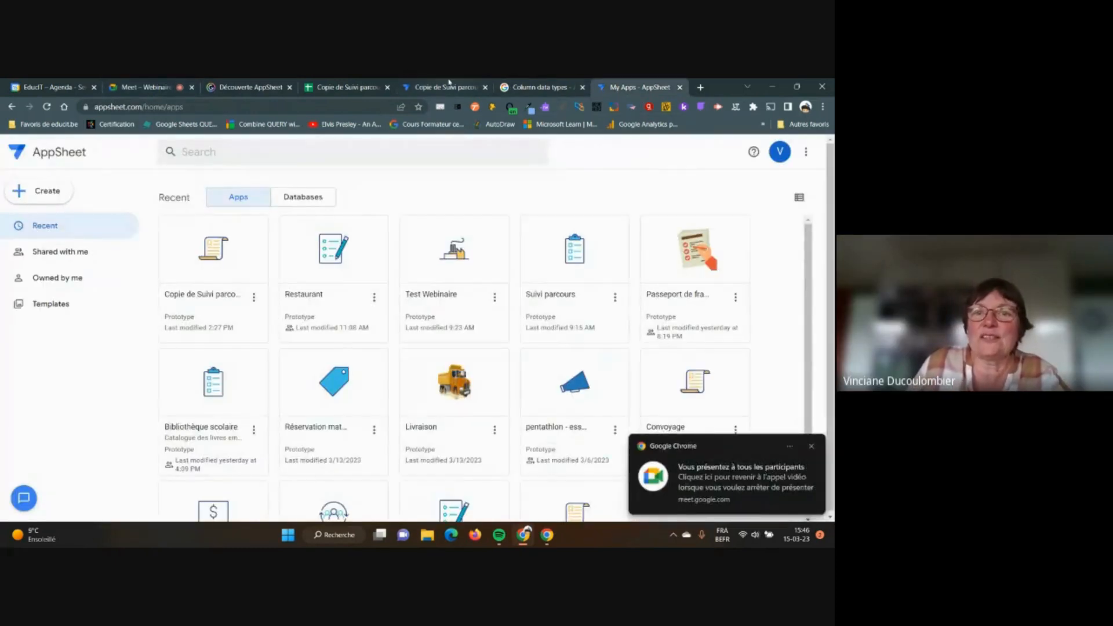
{"action": "left_click", "coordinate": [444, 88]}
Set the font style to Roboto Condensed at text size 18 and check a preview entry form
{"action": "scroll", "coordinate": [460, 250], "scroll_direction": "down", "scroll_amount": 2}
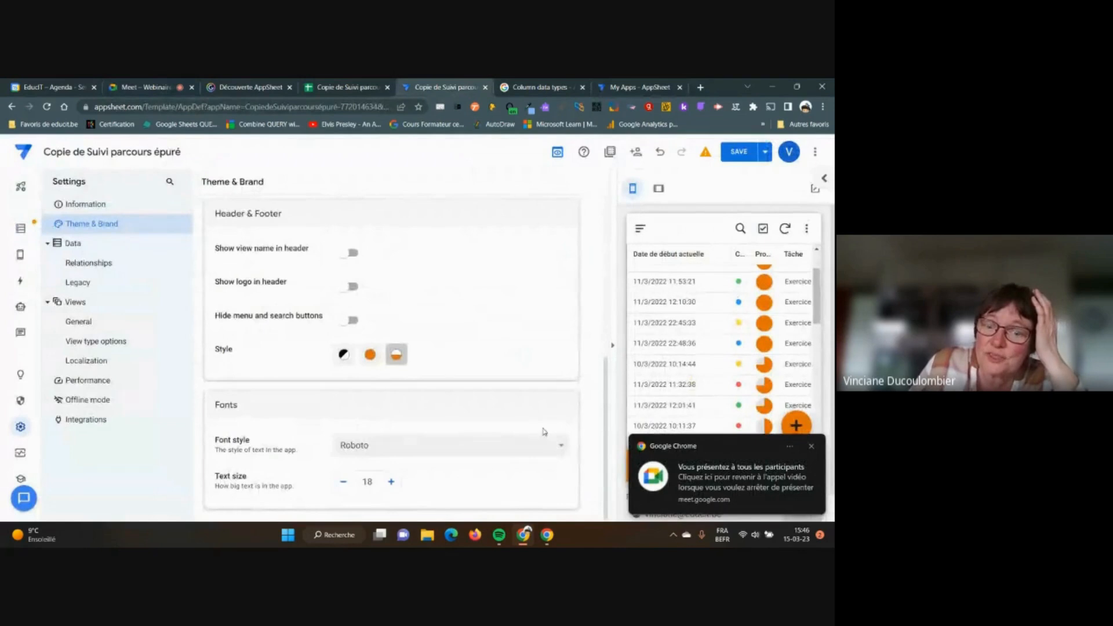
{"action": "left_click", "coordinate": [562, 448]}
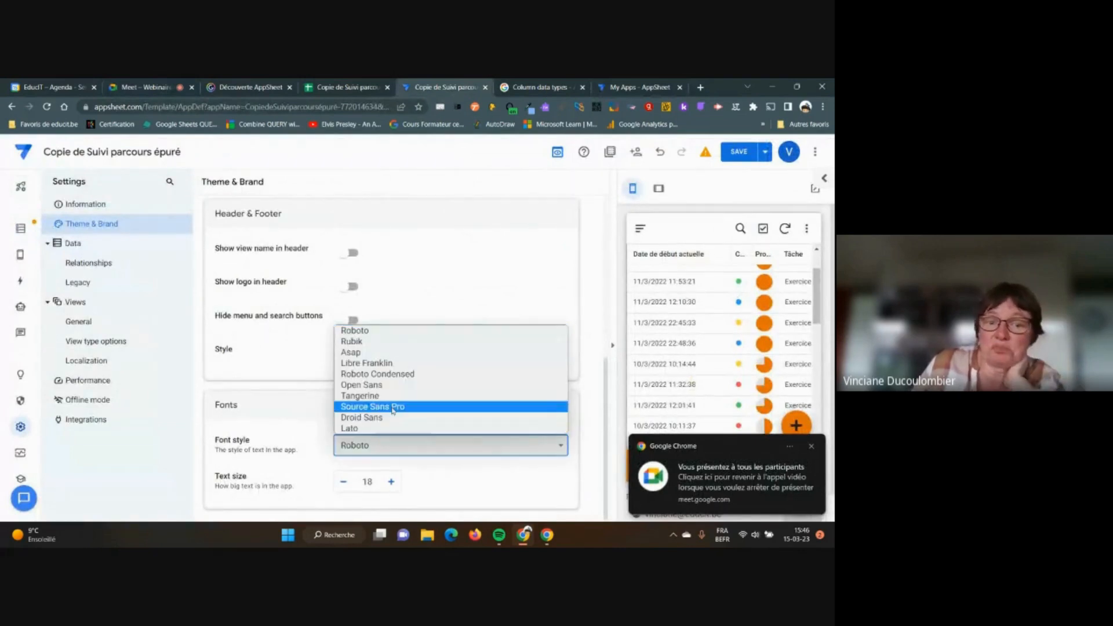
{"action": "left_click", "coordinate": [366, 376]}
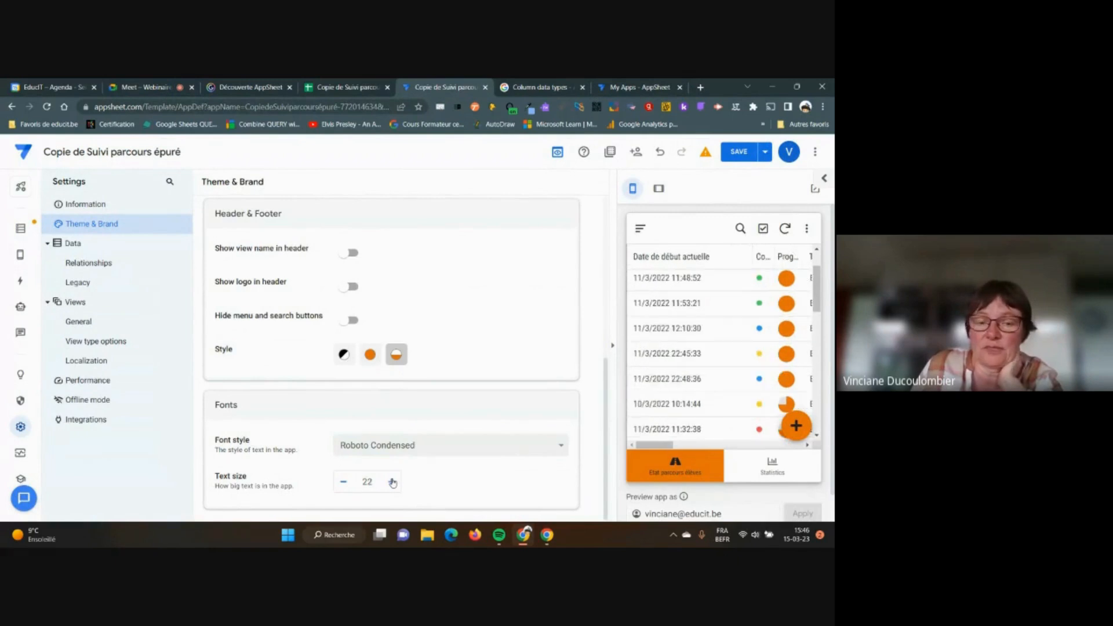
{"action": "left_click", "coordinate": [344, 482]}
{"action": "left_click", "coordinate": [345, 482]}
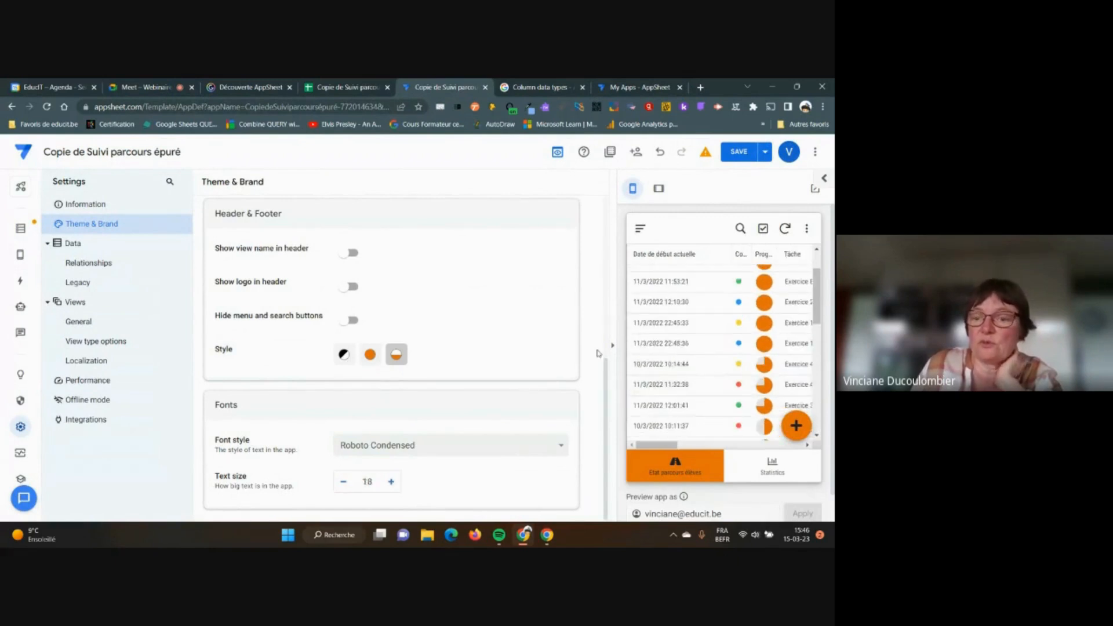
{"action": "scroll", "coordinate": [548, 408], "scroll_direction": "up", "scroll_amount": 3}
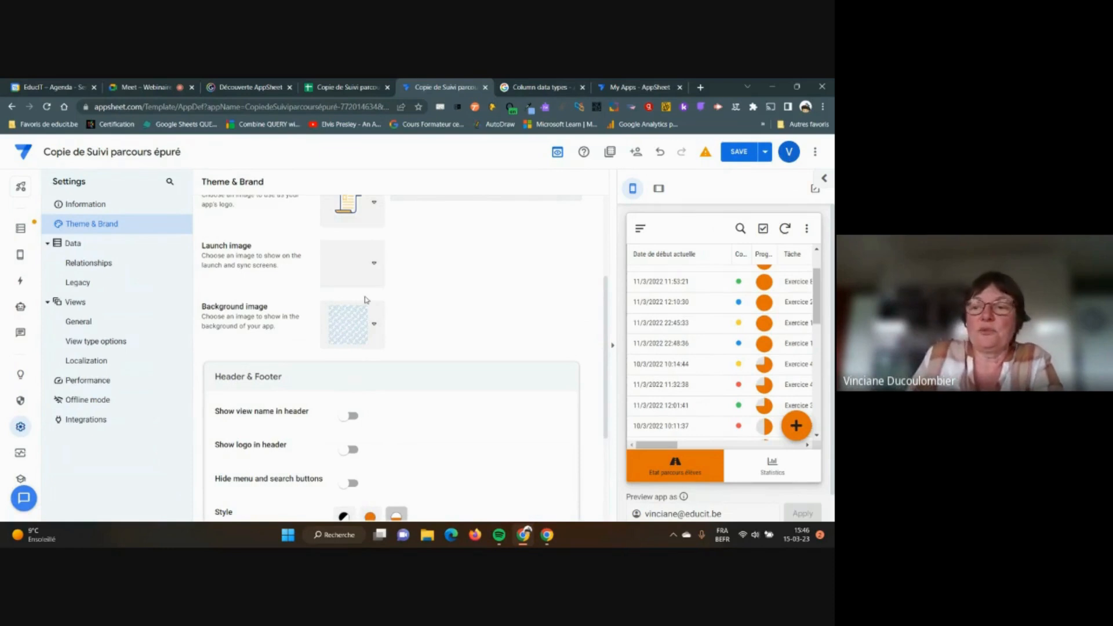
{"action": "left_click", "coordinate": [797, 427]}
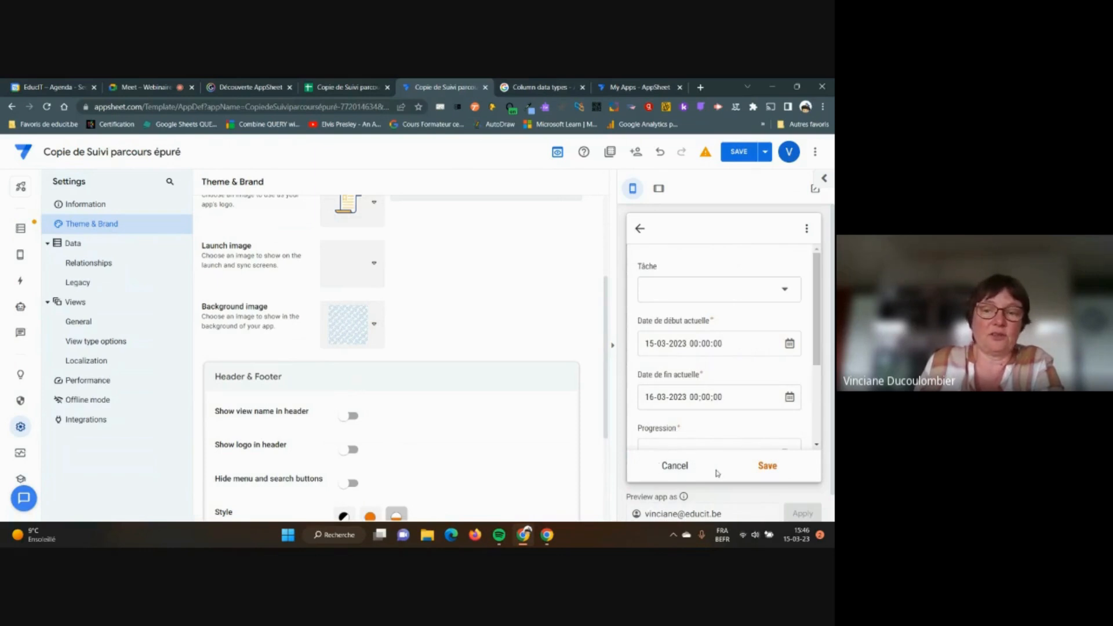
{"action": "left_click", "coordinate": [640, 229]}
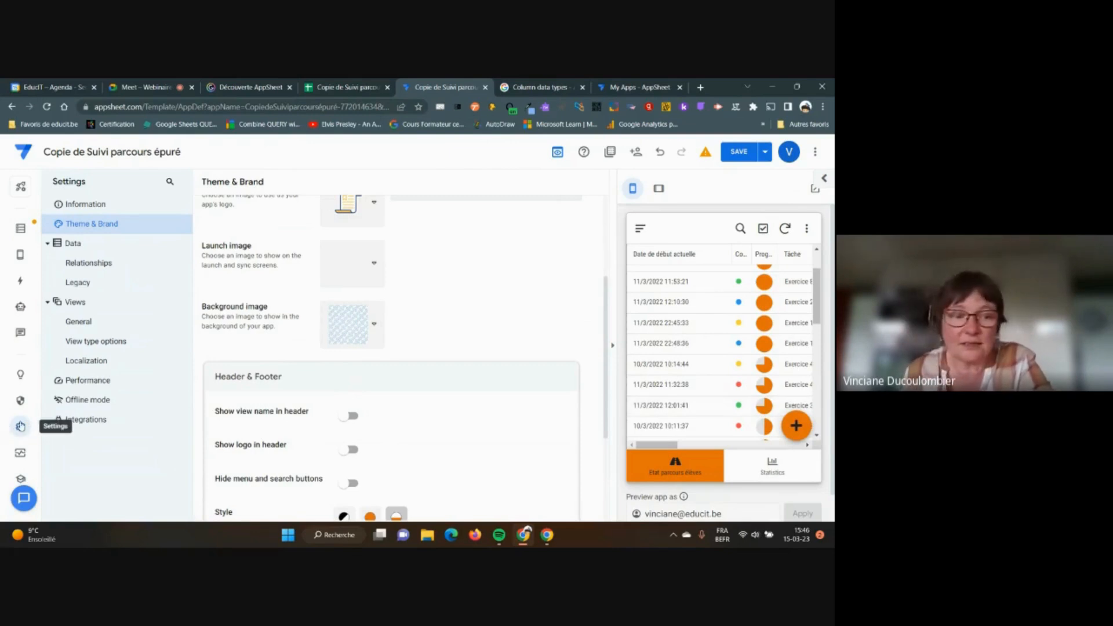
In Localization, replace the Yes label with 'oui' and Delete with 'Effacer'
{"action": "left_click", "coordinate": [88, 362]}
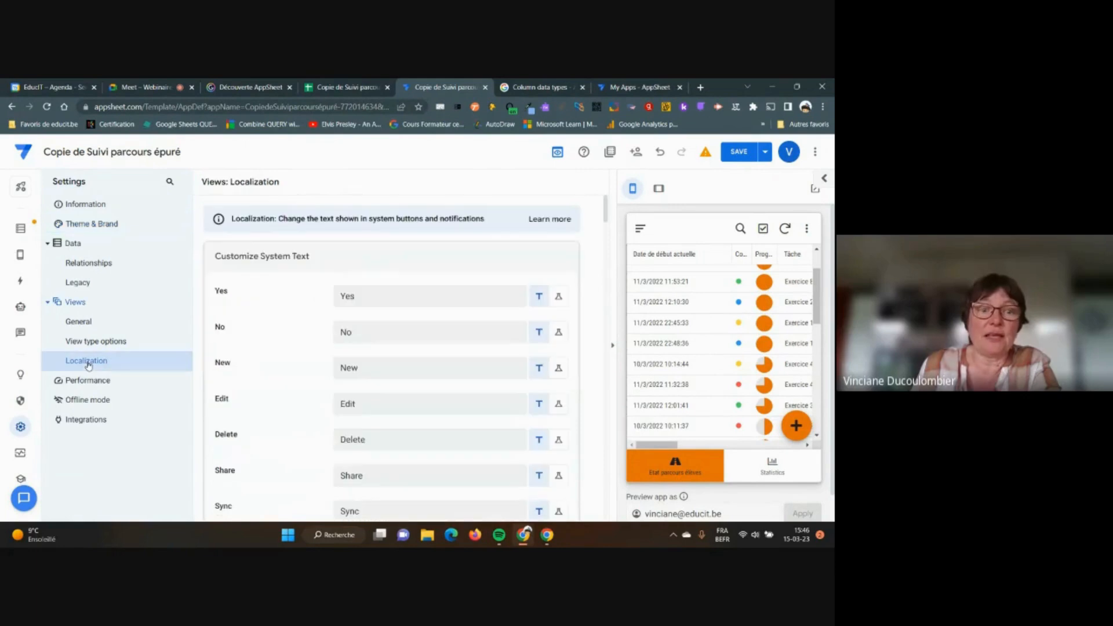
{"action": "left_click_drag", "start_coordinate": [370, 297], "coordinate": [327, 299]}
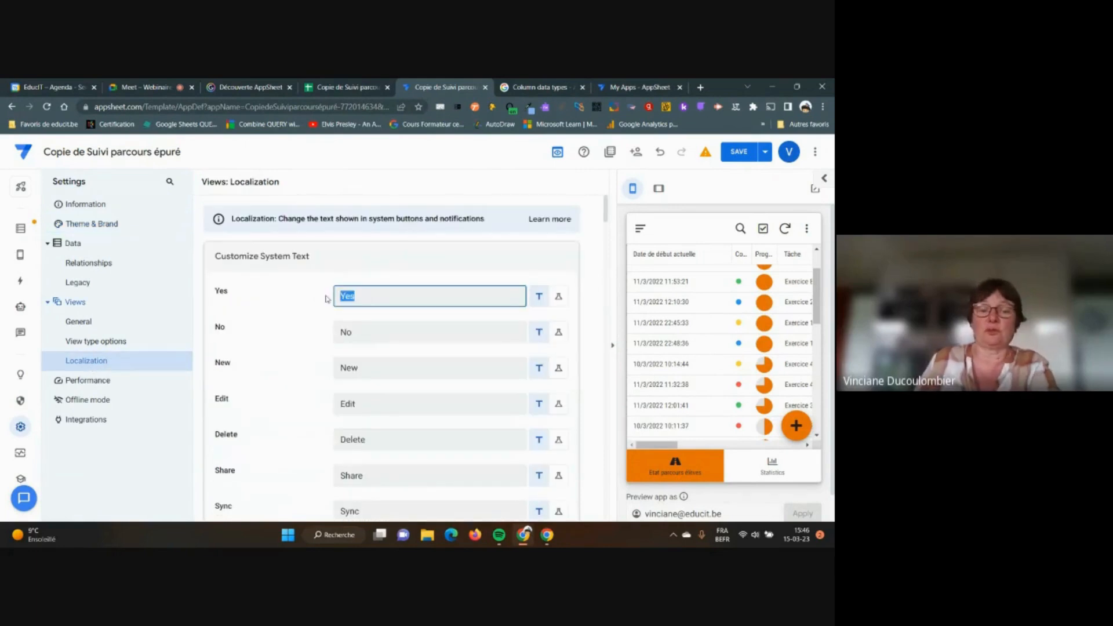
{"action": "type", "text": "oui"}
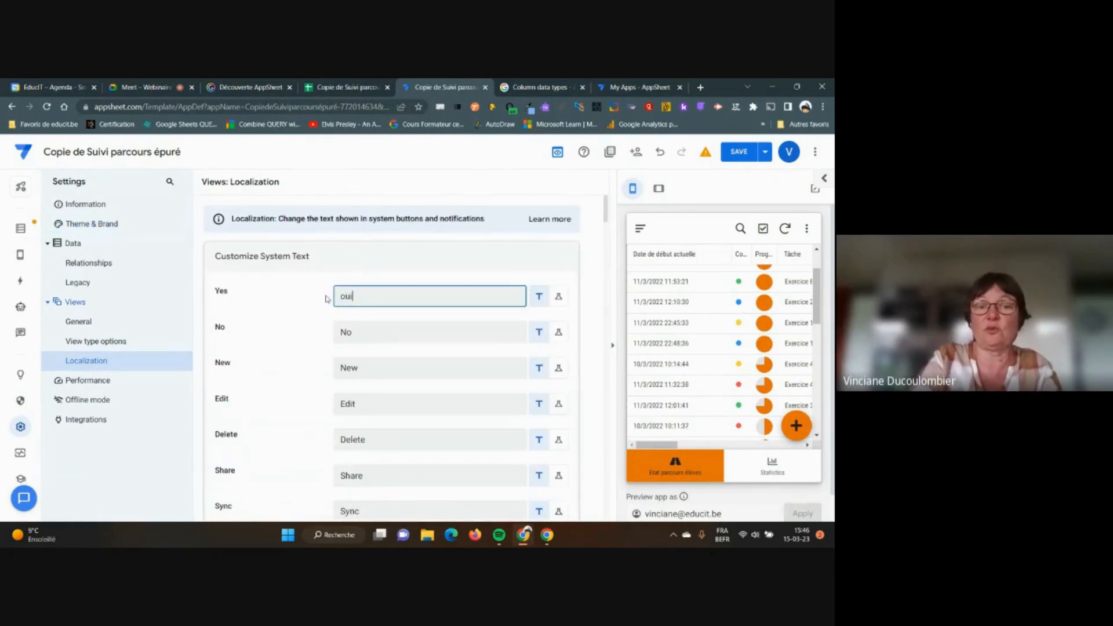
{"action": "left_click", "coordinate": [403, 434]}
{"action": "left_click_drag", "start_coordinate": [400, 436], "coordinate": [326, 420]}
{"action": "type", "text": "Effacer"}
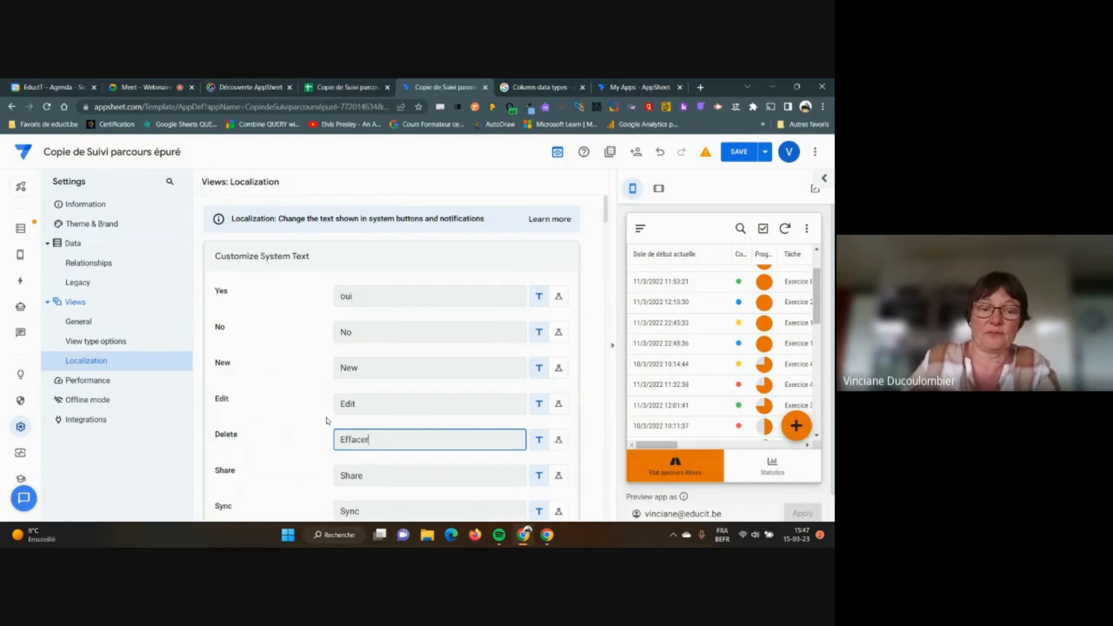
Replace the Save label with 'Enregistrer' and Cancel with 'Annuler'
{"action": "scroll", "coordinate": [409, 411], "scroll_direction": "down", "scroll_amount": 3}
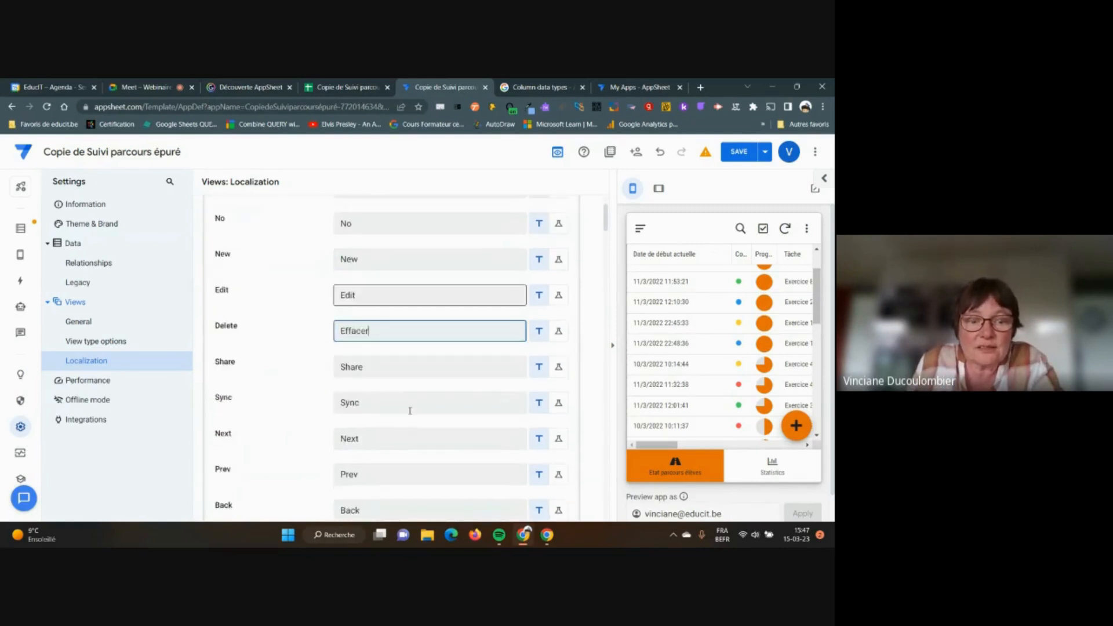
{"action": "scroll", "coordinate": [410, 410], "scroll_direction": "down", "scroll_amount": 2}
{"action": "left_click_drag", "start_coordinate": [381, 423], "coordinate": [335, 417]}
{"action": "type", "text": "ENregistrer"}
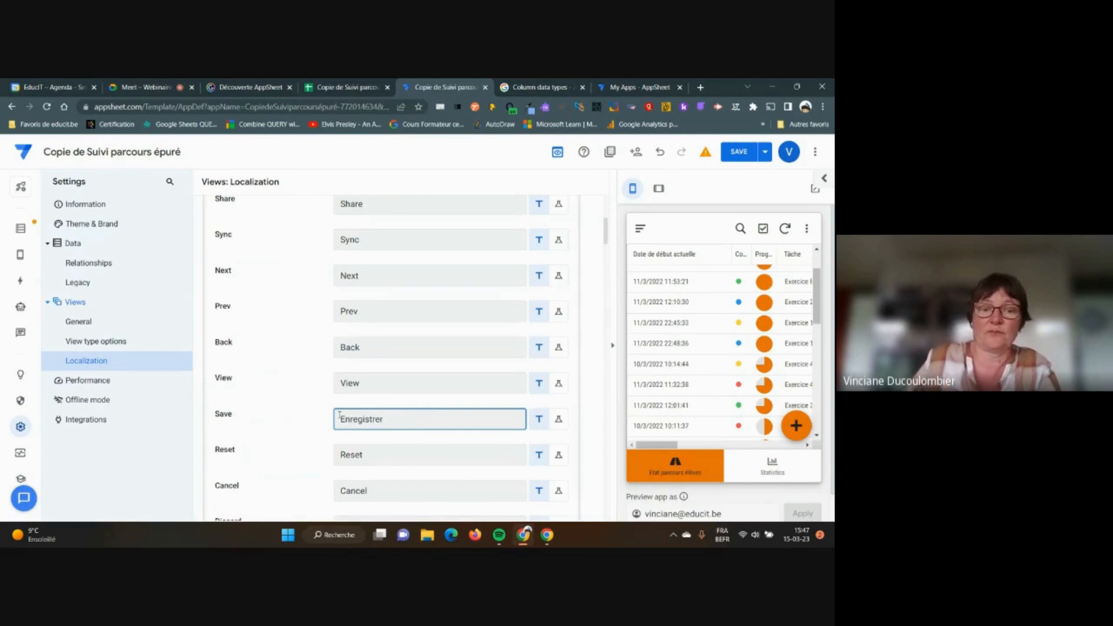
{"action": "left_click_drag", "start_coordinate": [385, 490], "coordinate": [333, 487]}
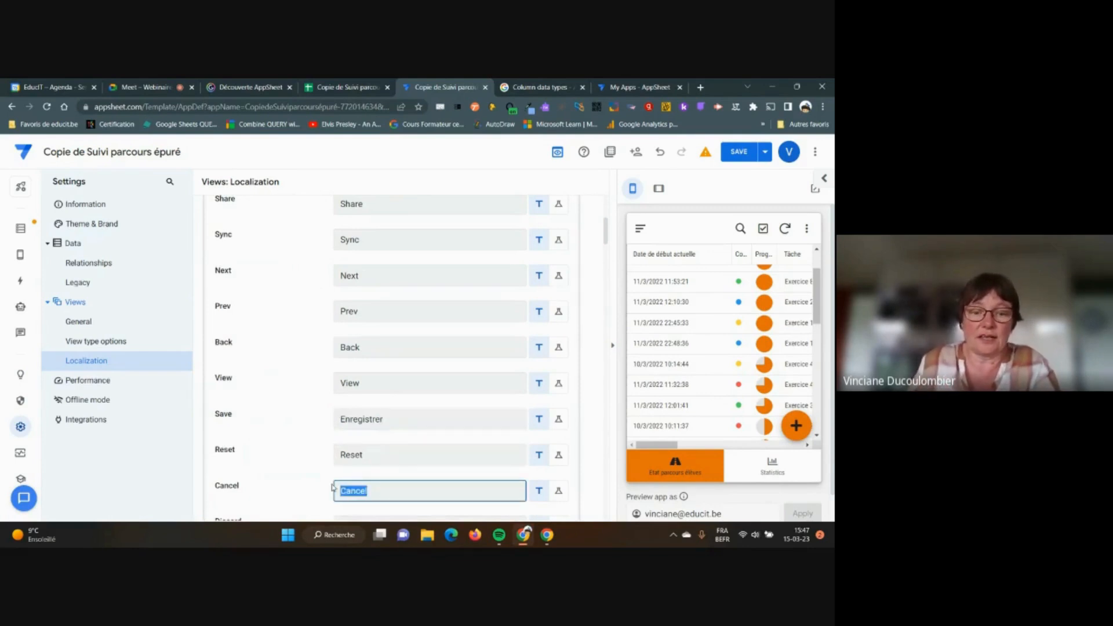
{"action": "type", "text": "Annuler"}
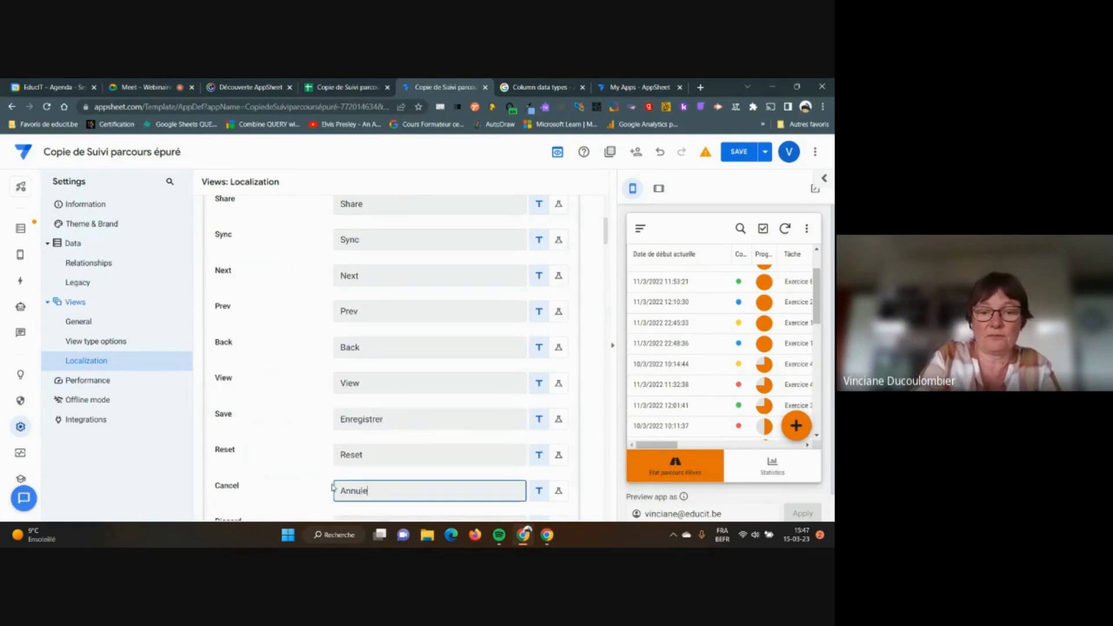
{"action": "left_click", "coordinate": [348, 350]}
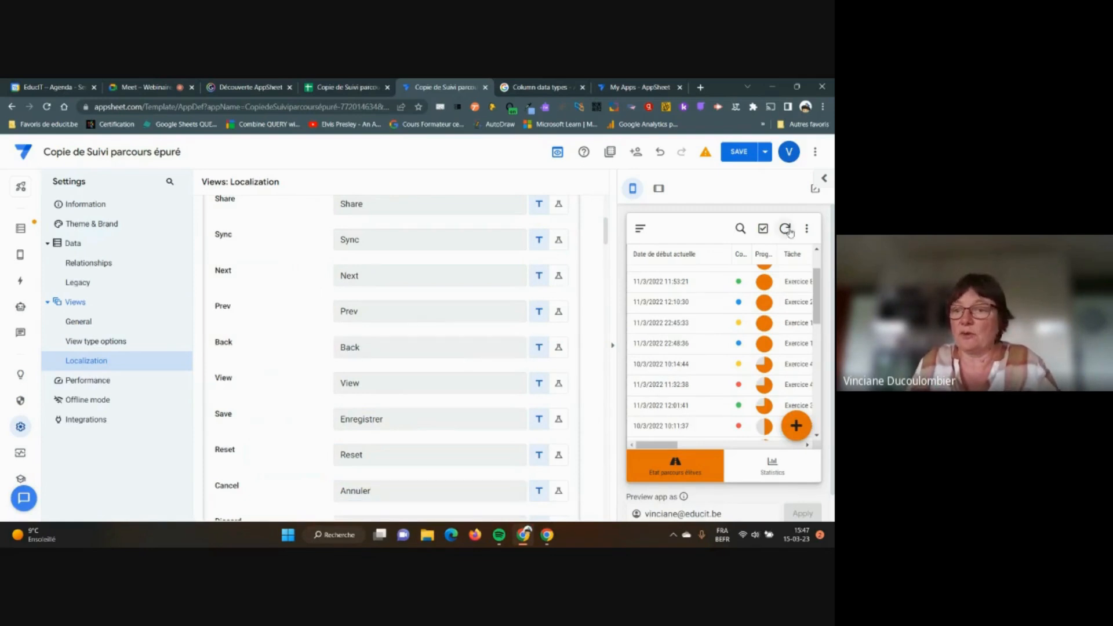
Check the French labels in a preview entry form, sync the app, then switch to the Meet call
{"action": "left_click", "coordinate": [796, 425]}
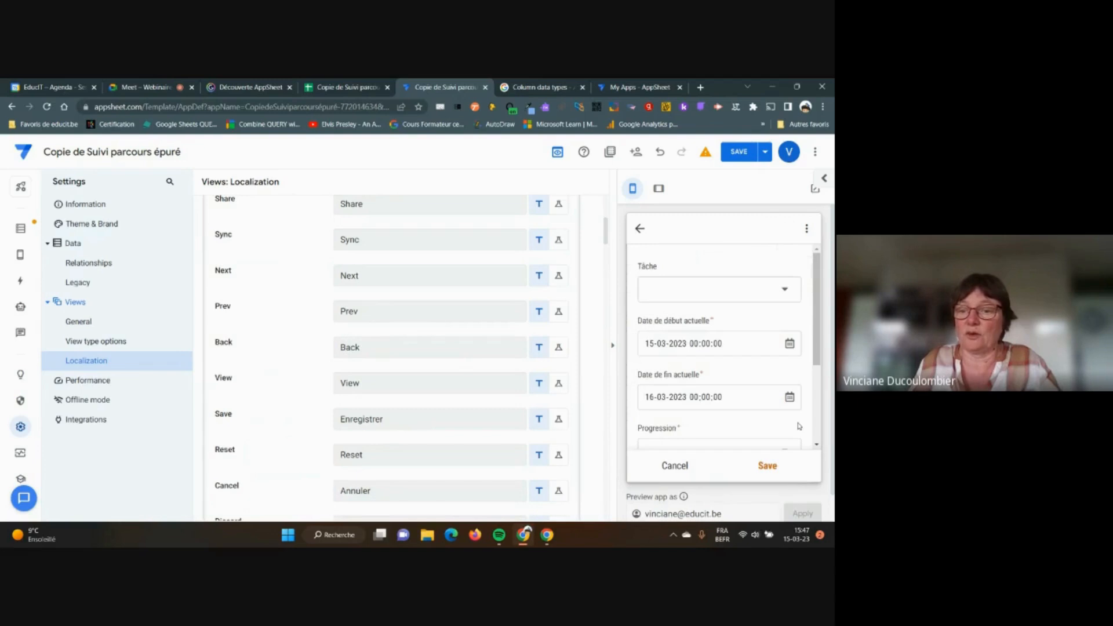
{"action": "left_click", "coordinate": [637, 230]}
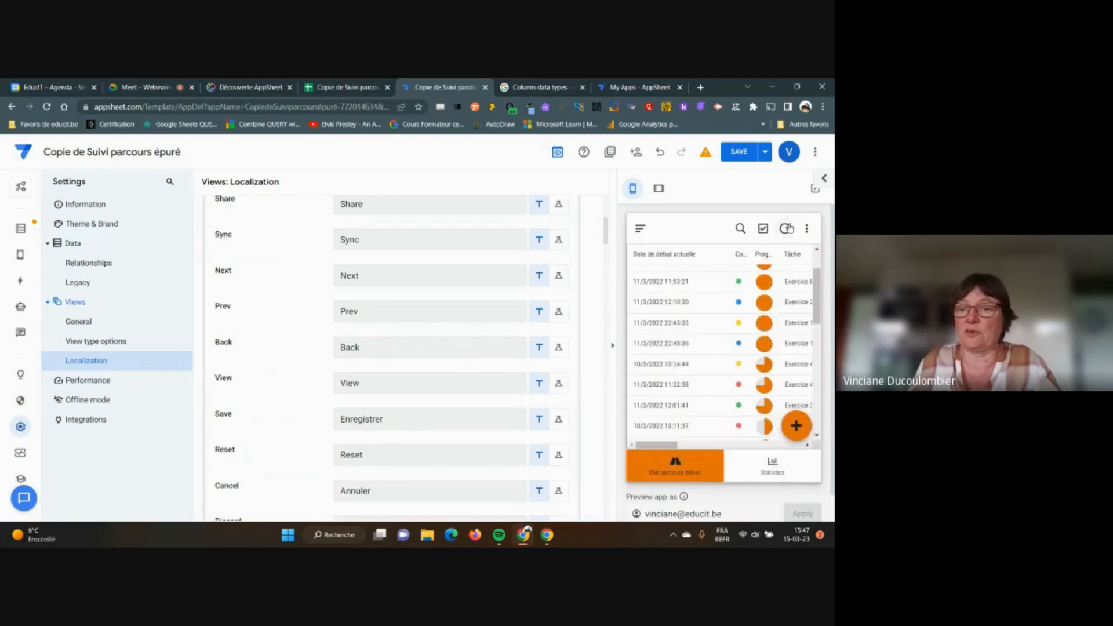
{"action": "left_click", "coordinate": [787, 229]}
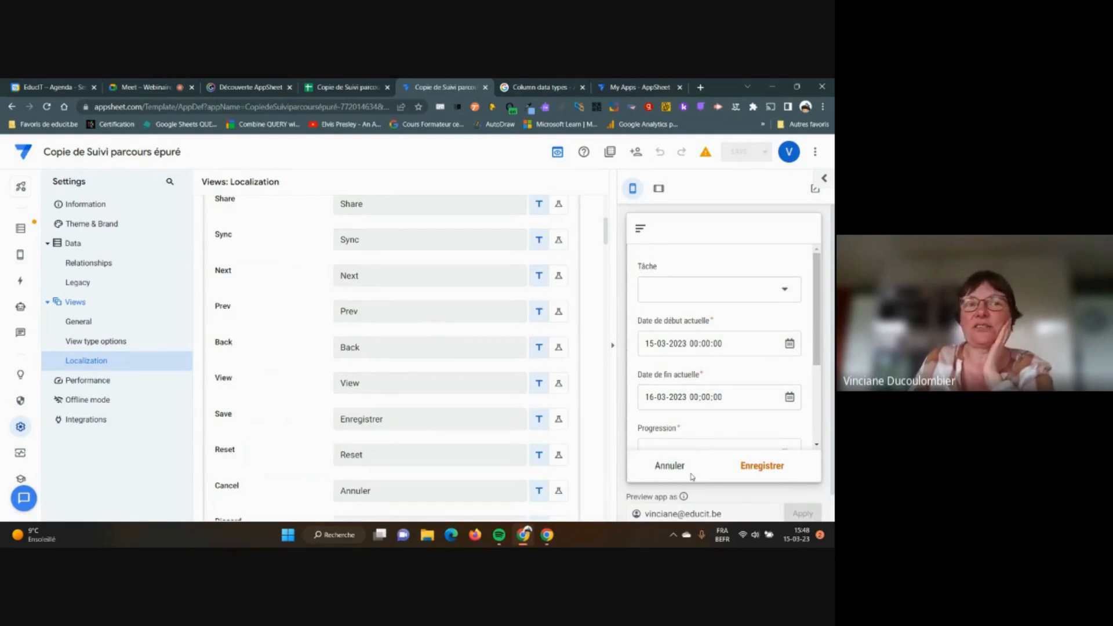
{"action": "left_click", "coordinate": [138, 91]}
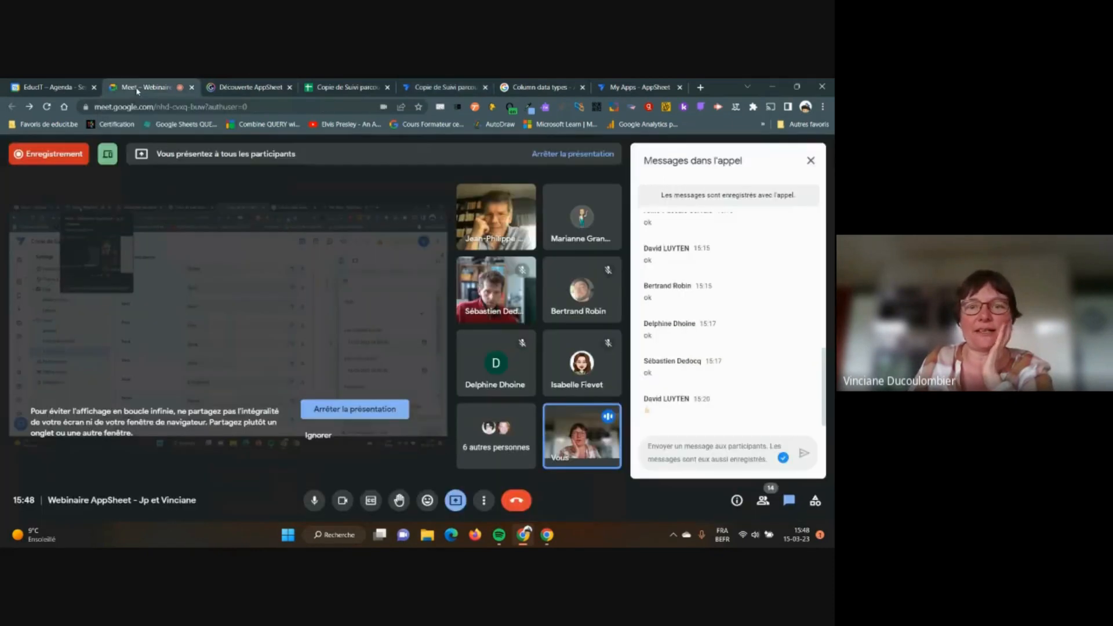
Return from the Meet call to the Localization settings, dismiss the sharing notification, and review the labels
{"action": "left_click", "coordinate": [442, 87]}
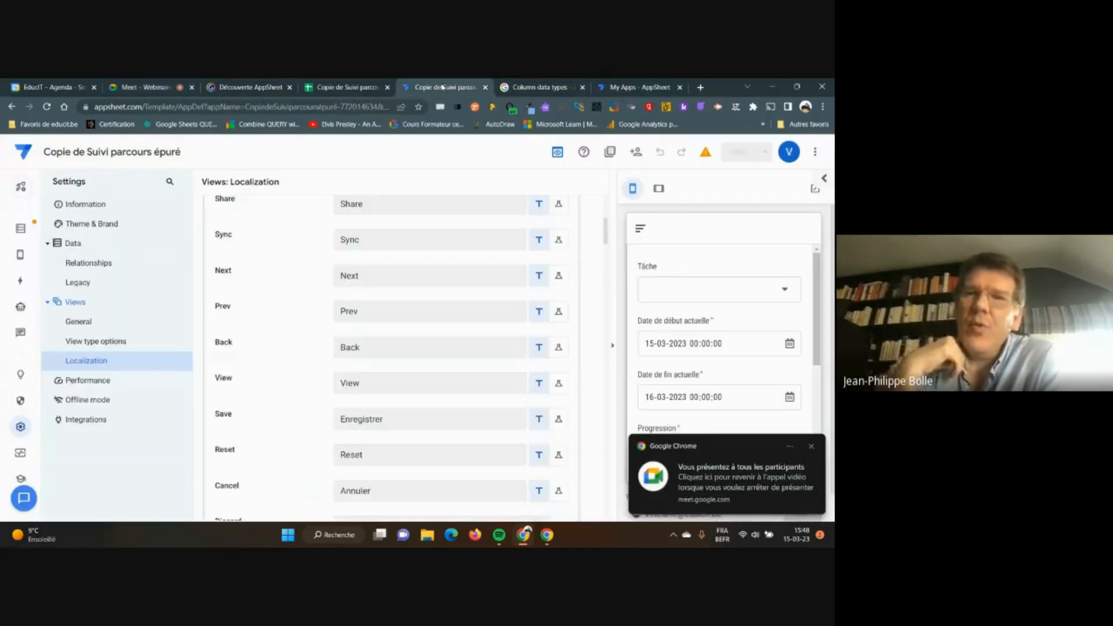
{"action": "left_click", "coordinate": [812, 447]}
{"action": "scroll", "coordinate": [601, 282], "scroll_direction": "down", "scroll_amount": 2}
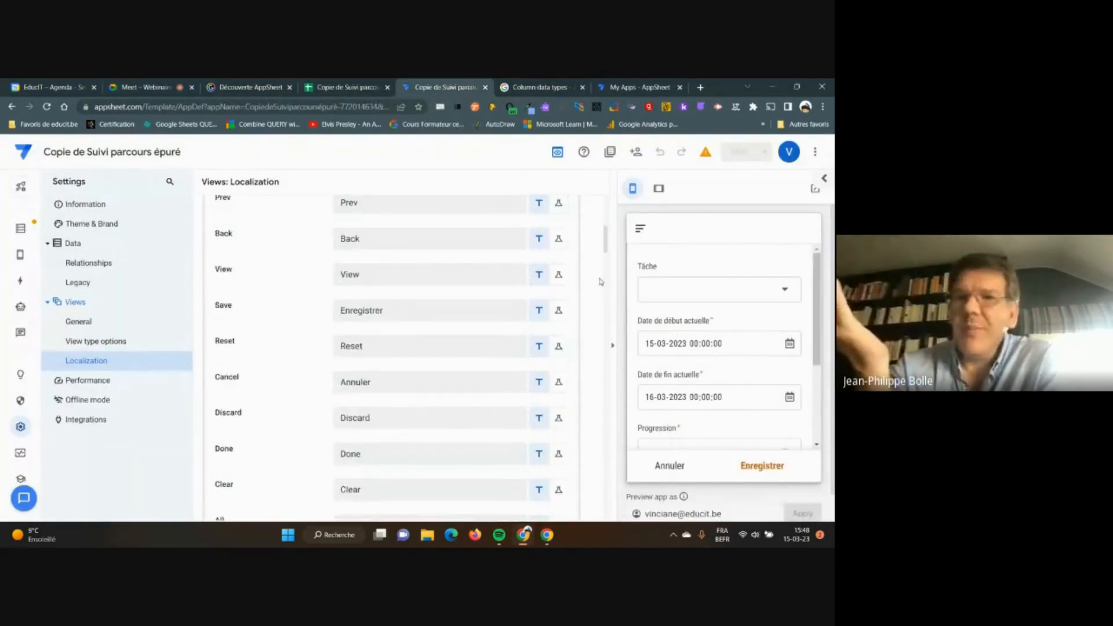
{"action": "scroll", "coordinate": [600, 282], "scroll_direction": "down", "scroll_amount": 2}
{"action": "scroll", "coordinate": [600, 282], "scroll_direction": "up", "scroll_amount": 3}
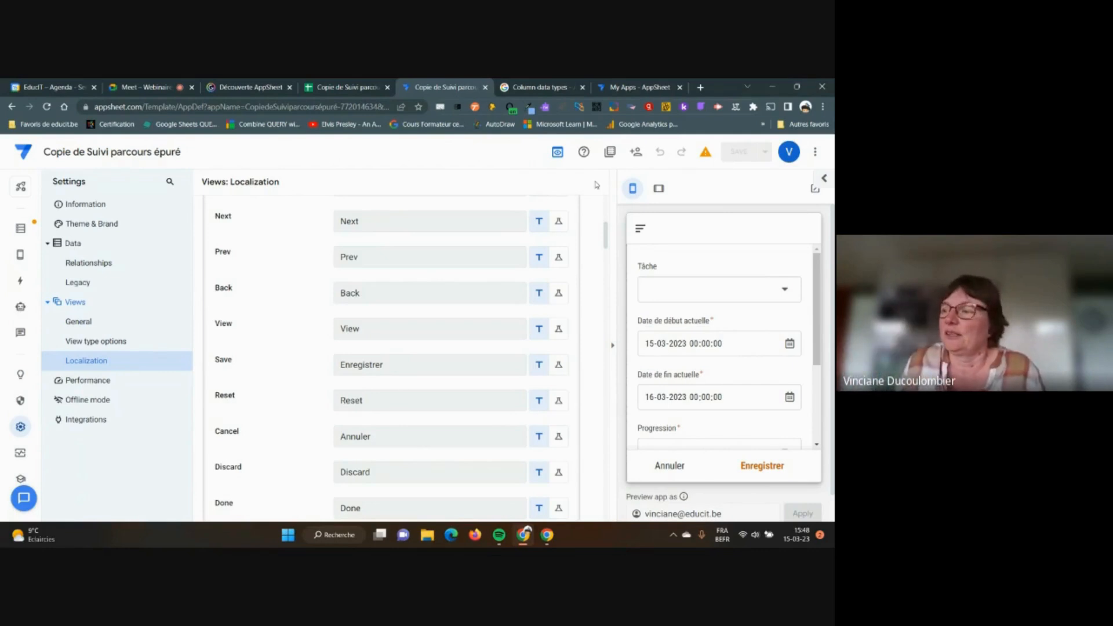
{"action": "scroll", "coordinate": [547, 232], "scroll_direction": "up", "scroll_amount": 5}
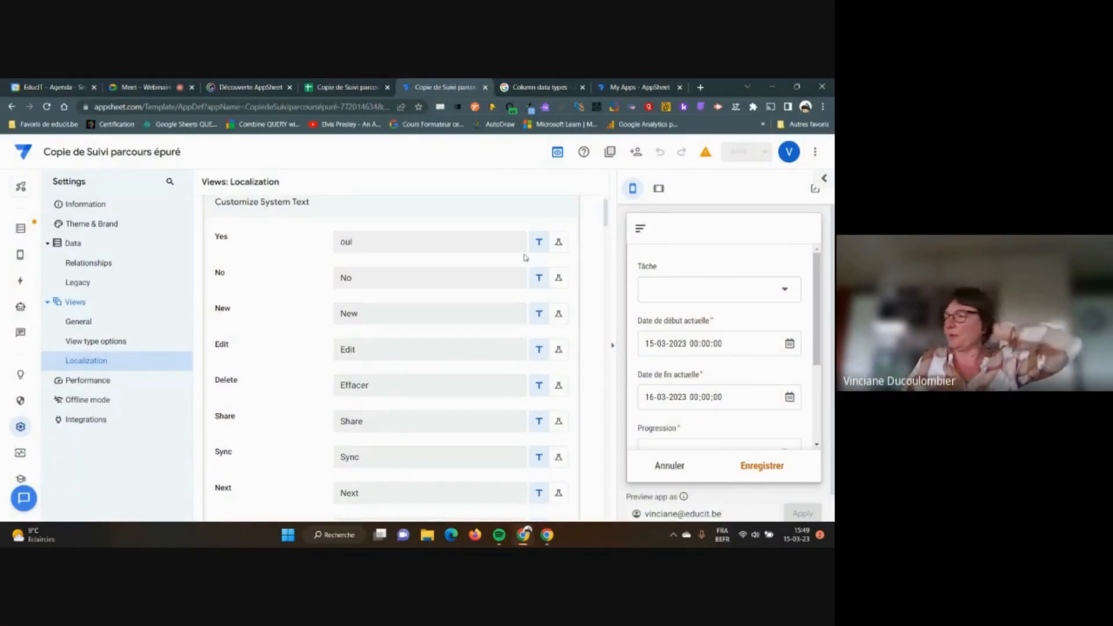
{"action": "left_click", "coordinate": [359, 243]}
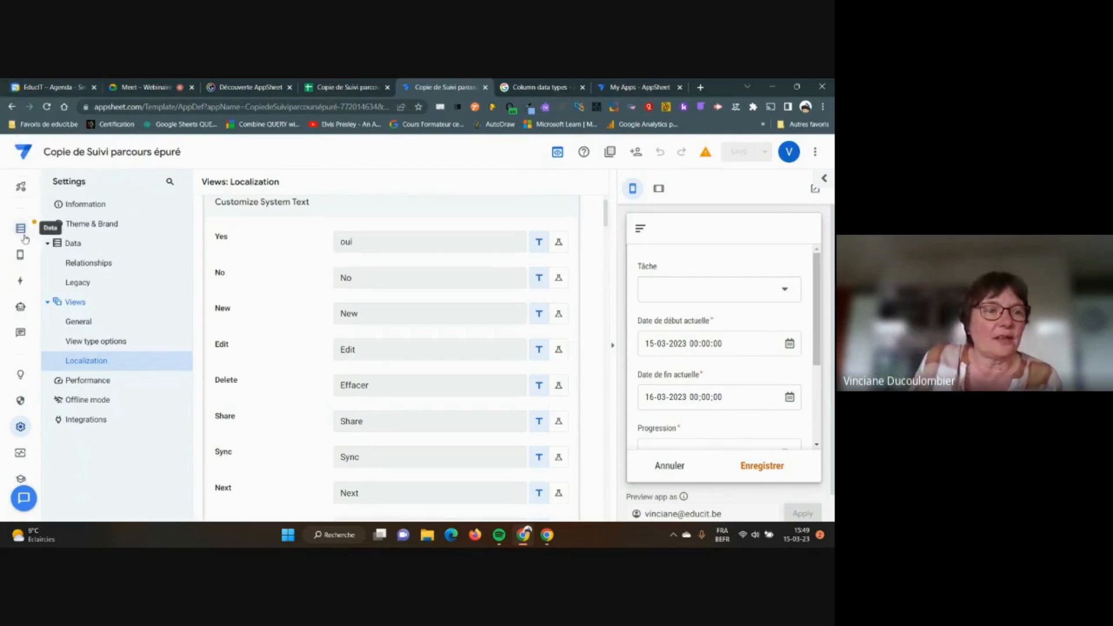
From the Views page, add a new Primary Navigation view, creating 'New View' from scratch
{"action": "mouse_move", "coordinate": [20, 260]}
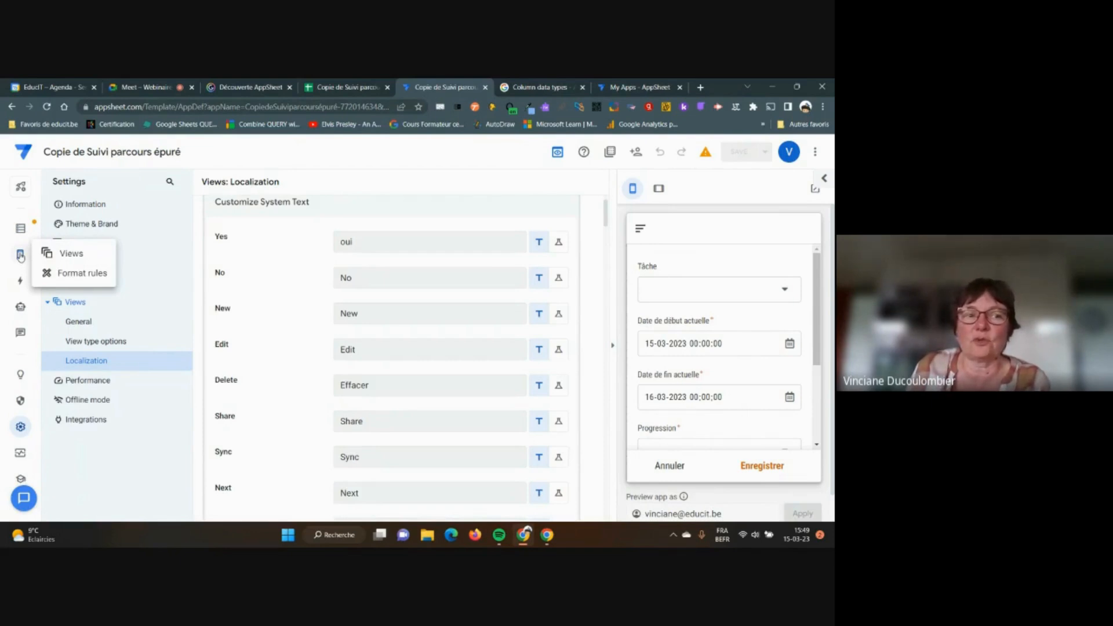
{"action": "left_click", "coordinate": [21, 255]}
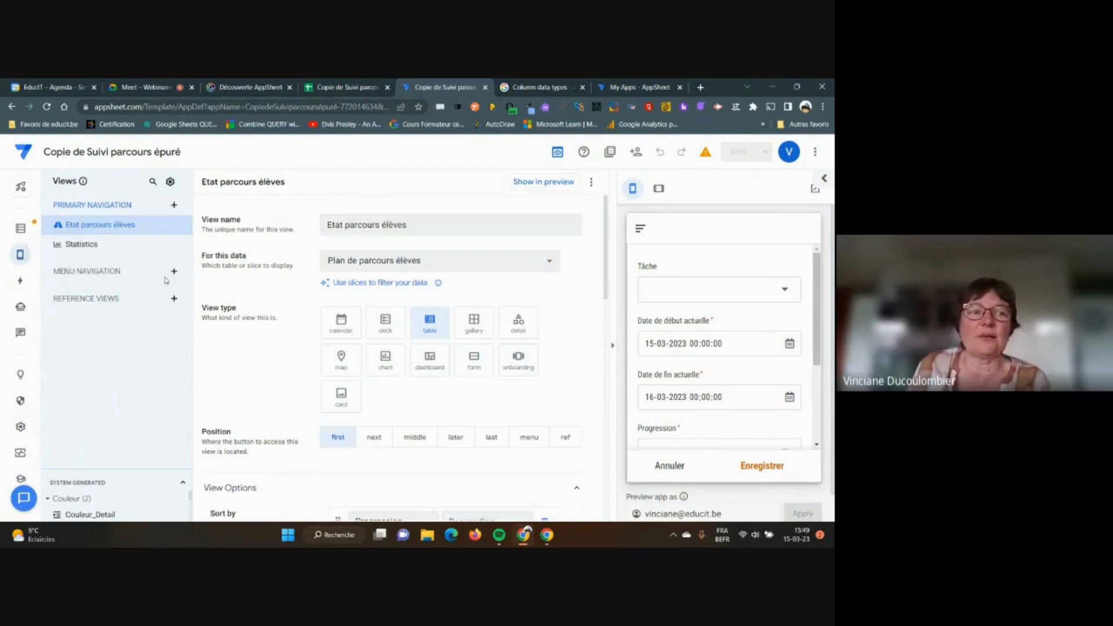
{"action": "left_click", "coordinate": [174, 207]}
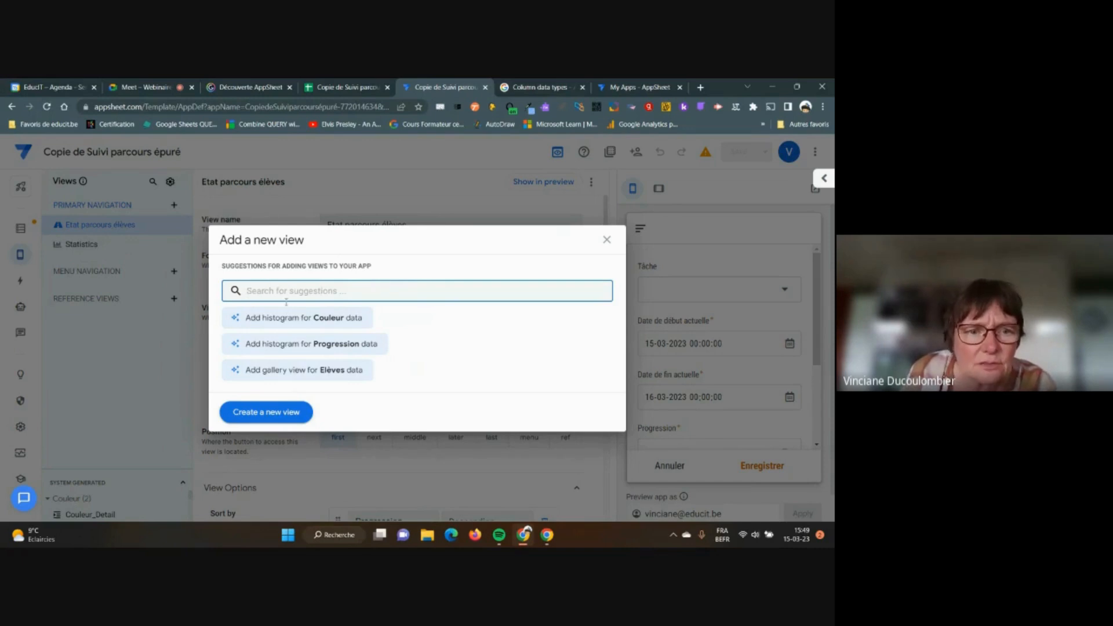
{"action": "left_click", "coordinate": [264, 412]}
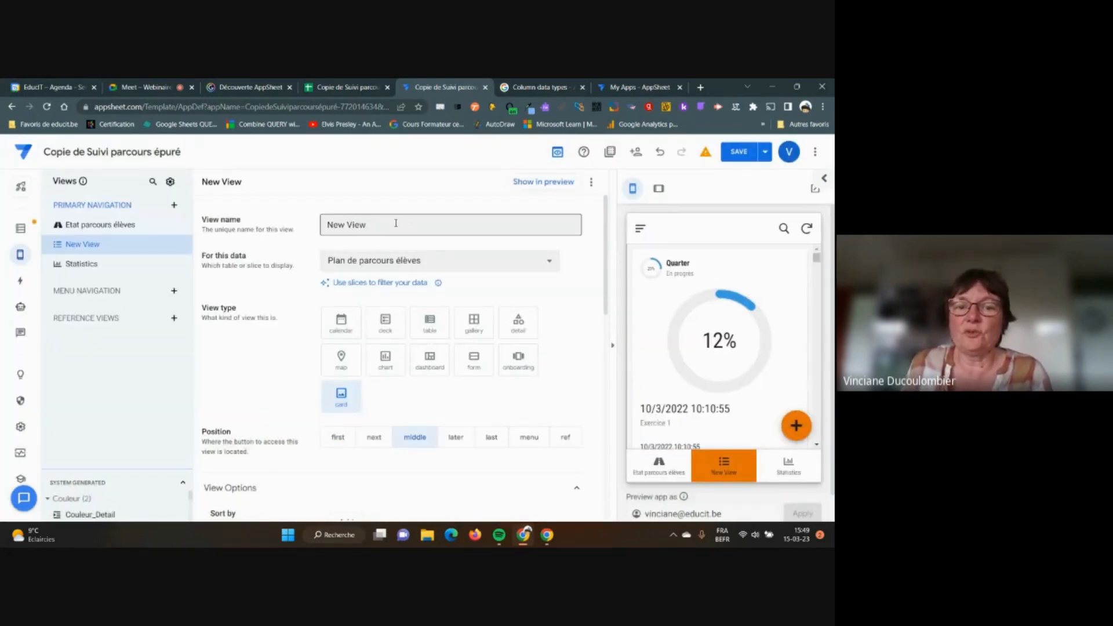
Replace the default name 'New View' with 'Suivi plan de parcours élèves'
{"action": "left_click_drag", "start_coordinate": [389, 224], "coordinate": [322, 226]}
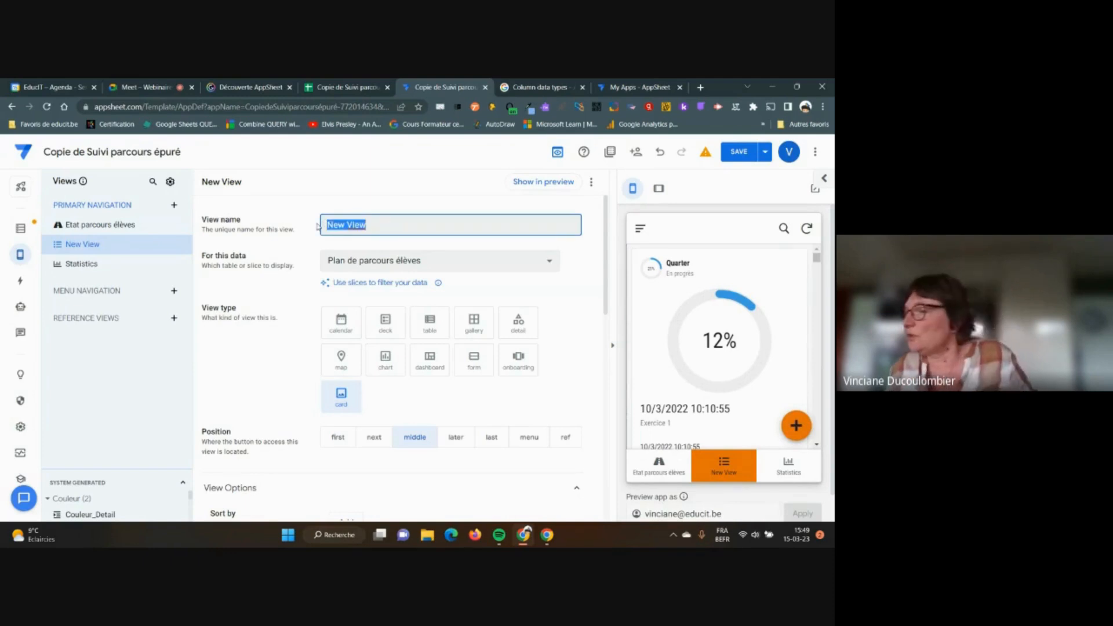
{"action": "type", "text": "Su"}
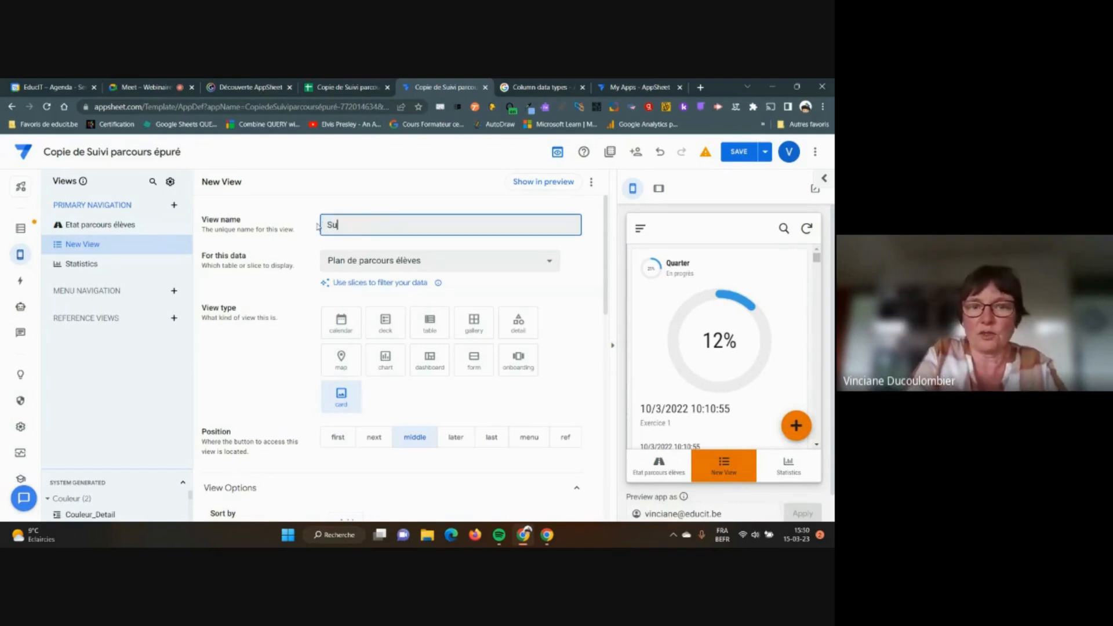
{"action": "type", "text": "ivi p"}
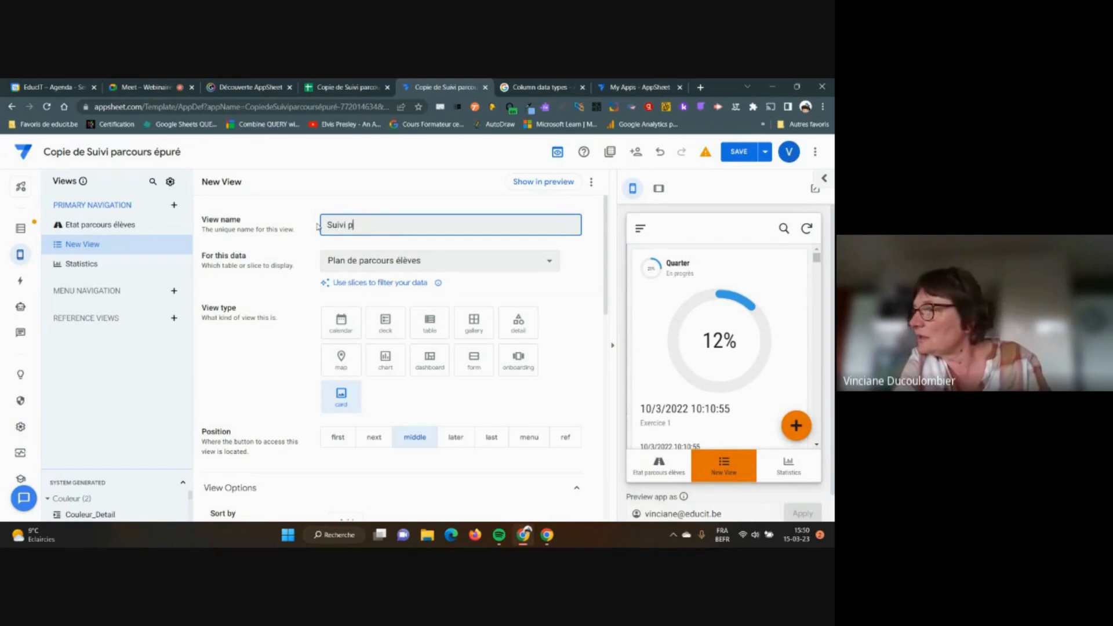
{"action": "type", "text": "lan de parc"}
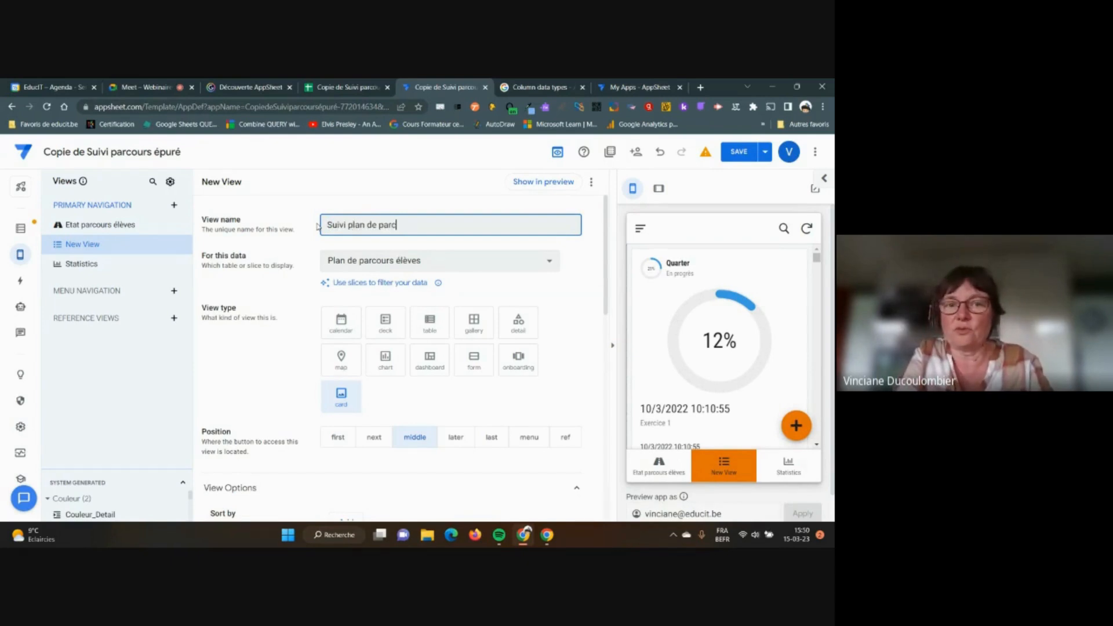
{"action": "type", "text": "ours élèves"}
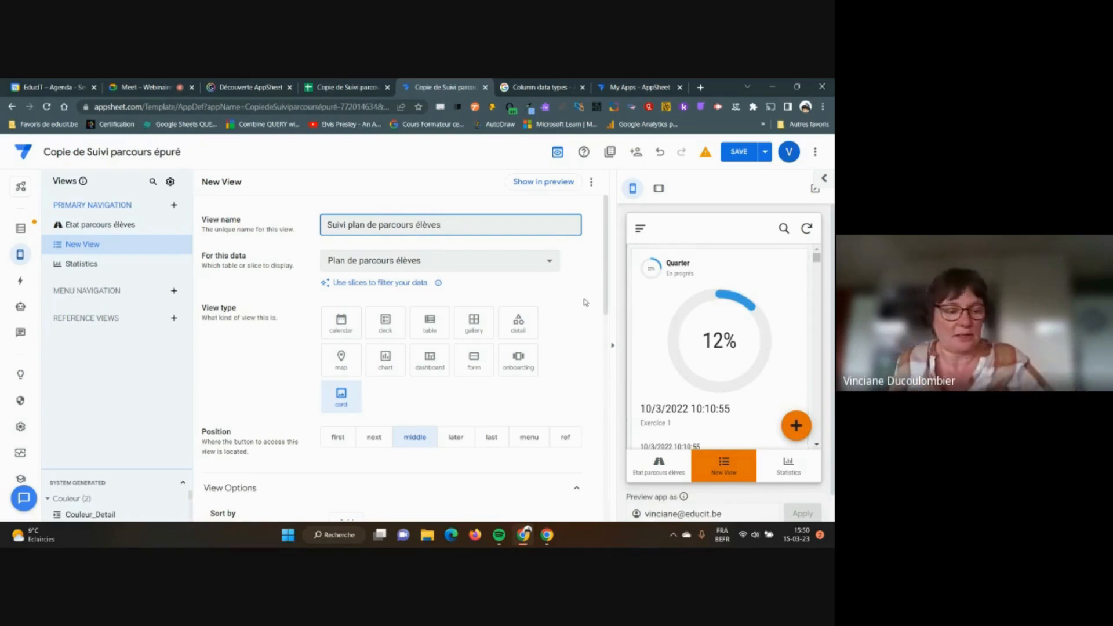
{"action": "key", "text": "Tab"}
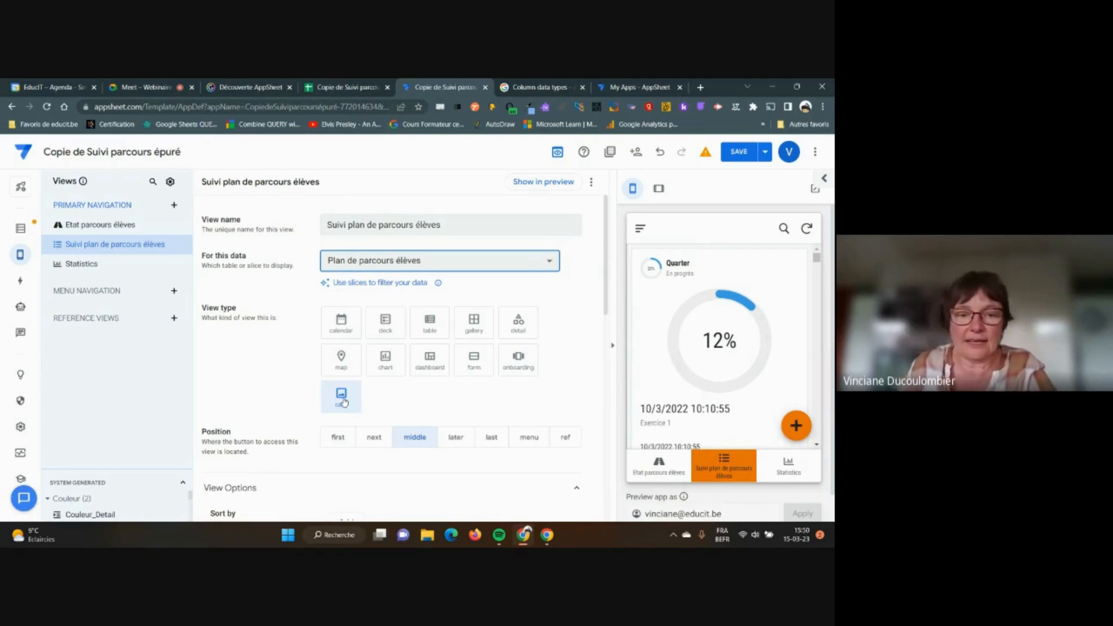
{"action": "scroll", "coordinate": [425, 394], "scroll_direction": "down", "scroll_amount": 2}
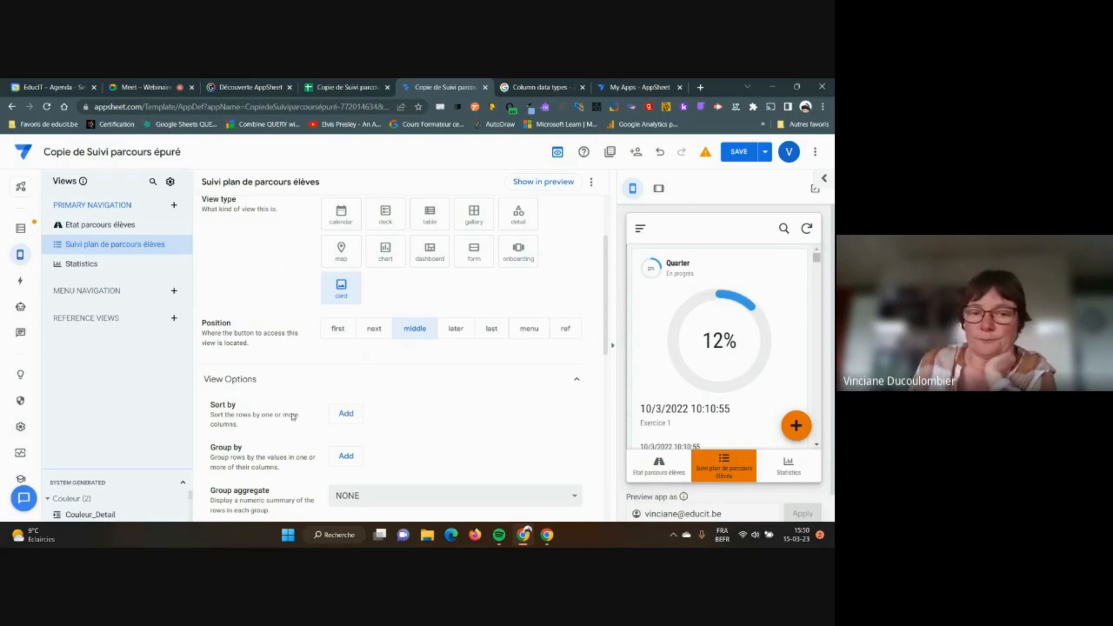
Add a sort rule on Date de début actuelle in Descending order
{"action": "left_click", "coordinate": [347, 414]}
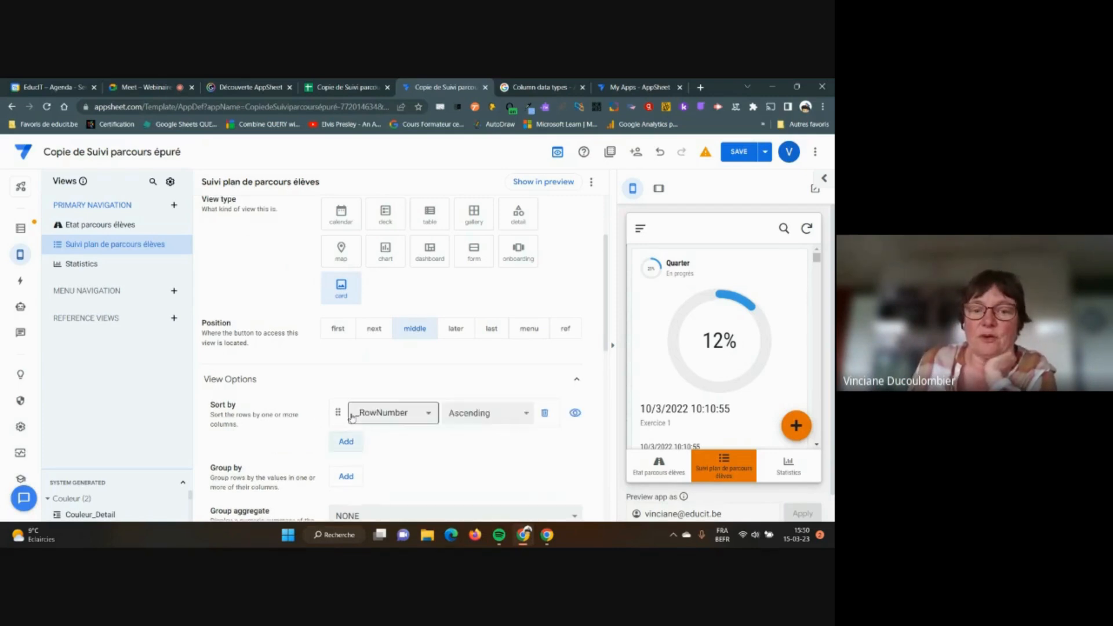
{"action": "left_click", "coordinate": [429, 414]}
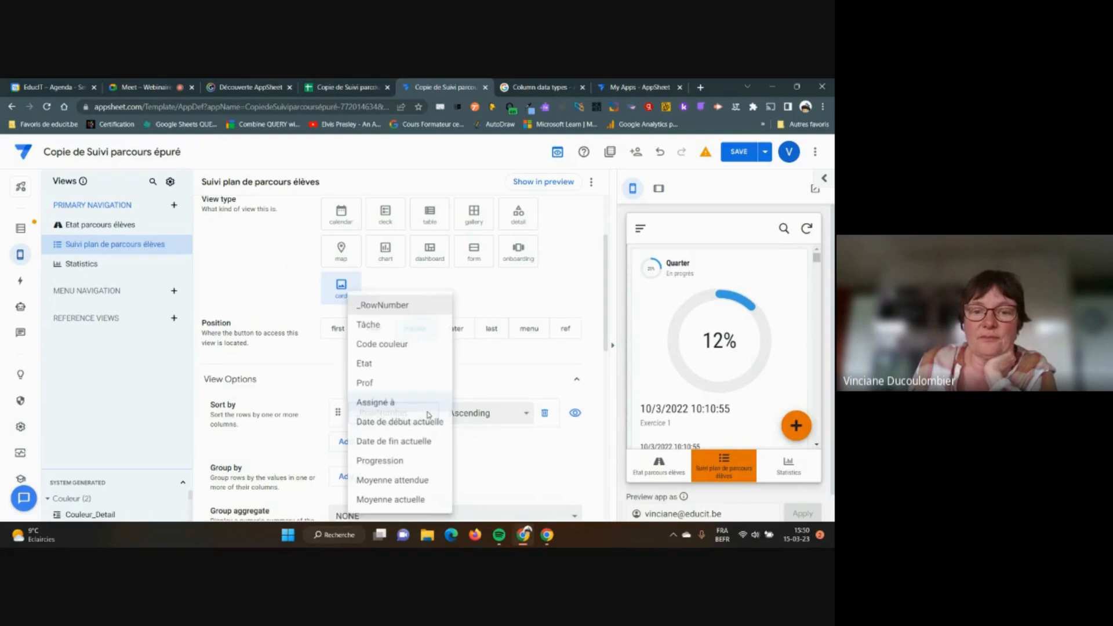
{"action": "left_click", "coordinate": [422, 426]}
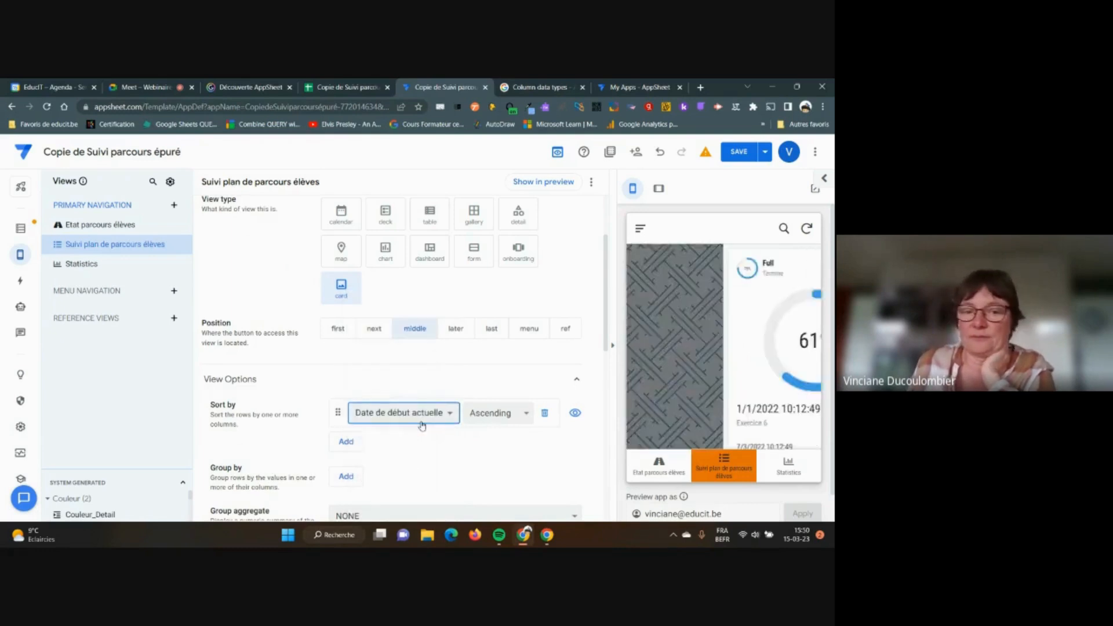
{"action": "left_click", "coordinate": [526, 416]}
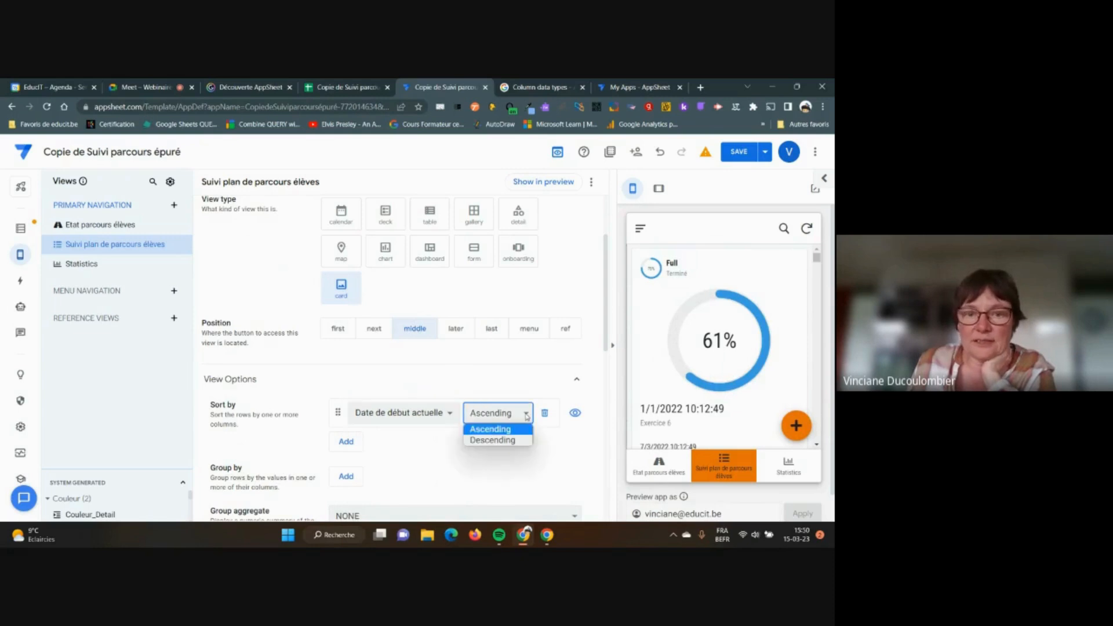
{"action": "left_click", "coordinate": [499, 441]}
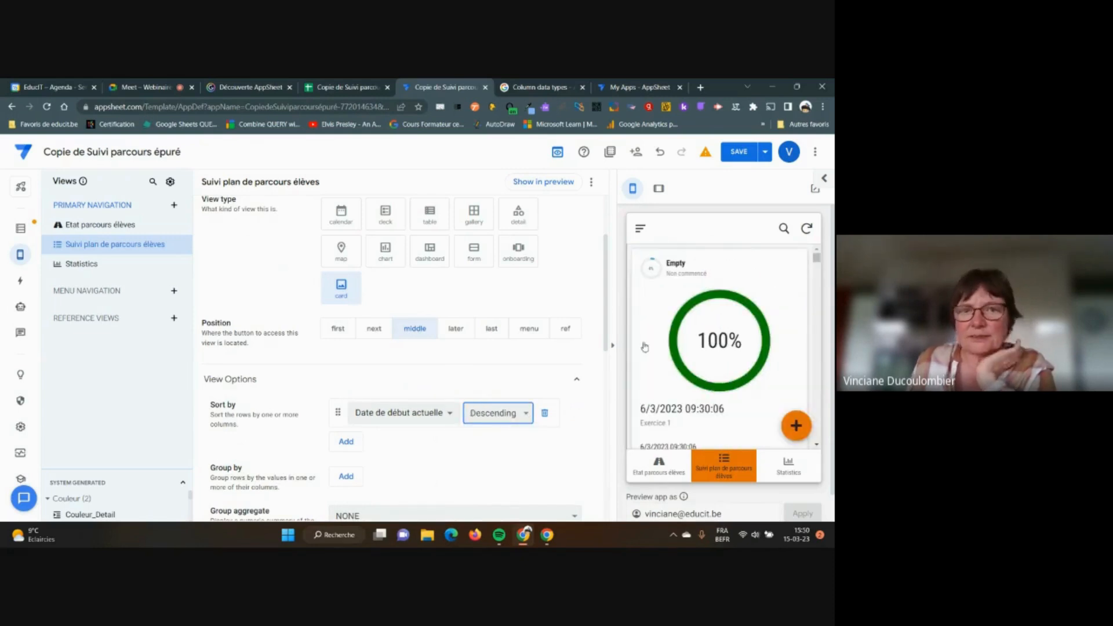
{"action": "scroll", "coordinate": [554, 330], "scroll_direction": "up", "scroll_amount": 2}
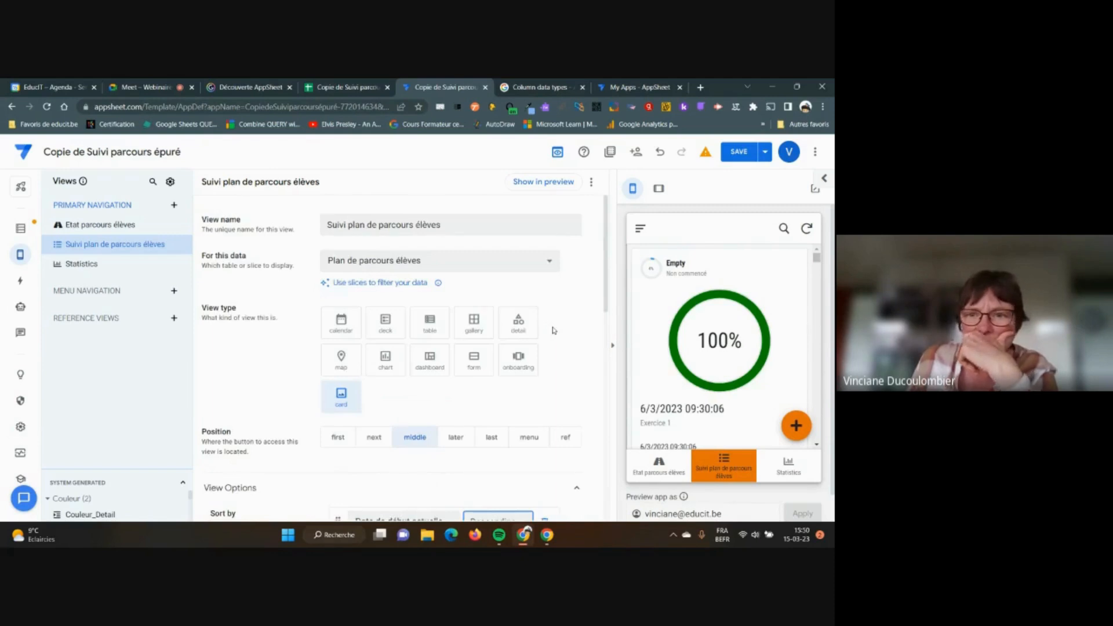
{"action": "scroll", "coordinate": [717, 325], "scroll_direction": "down", "scroll_amount": 1}
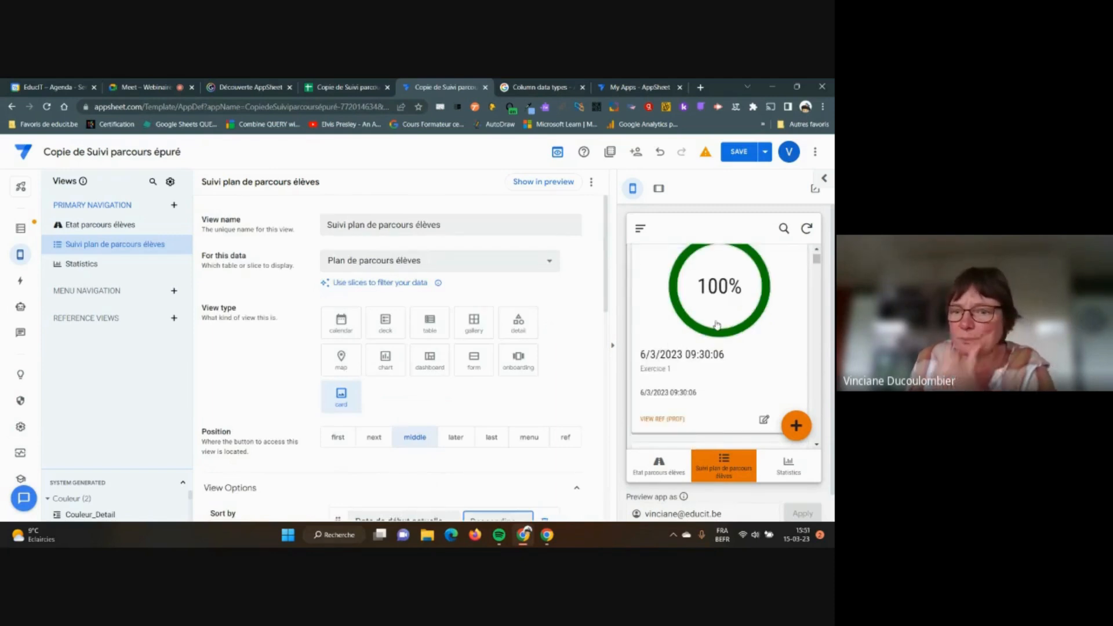
{"action": "scroll", "coordinate": [717, 325], "scroll_direction": "down", "scroll_amount": 1}
{"action": "scroll", "coordinate": [717, 325], "scroll_direction": "up", "scroll_amount": 1}
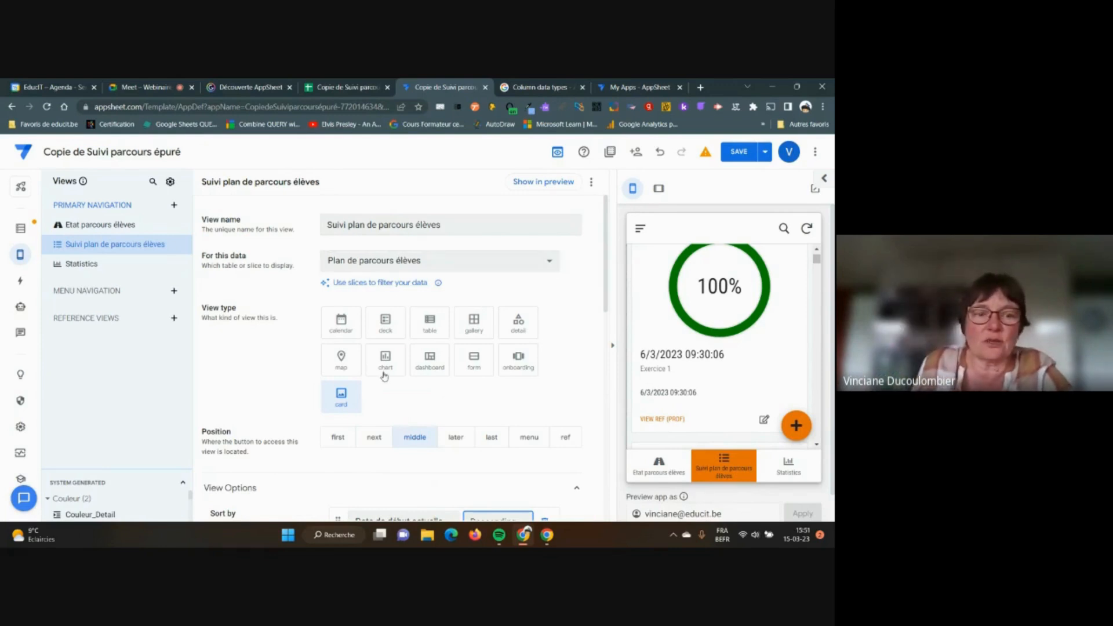
{"action": "scroll", "coordinate": [355, 366], "scroll_direction": "down", "scroll_amount": 1}
{"action": "scroll", "coordinate": [357, 368], "scroll_direction": "down", "scroll_amount": 3}
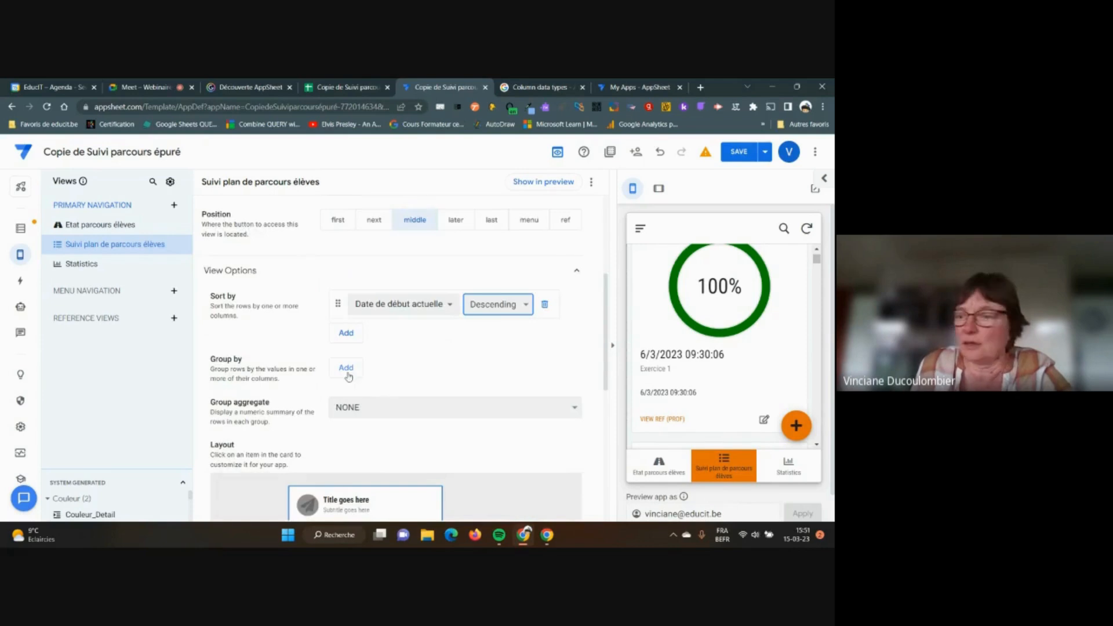
Add two Group by levels: Prof first, then Etat
{"action": "left_click", "coordinate": [346, 369]}
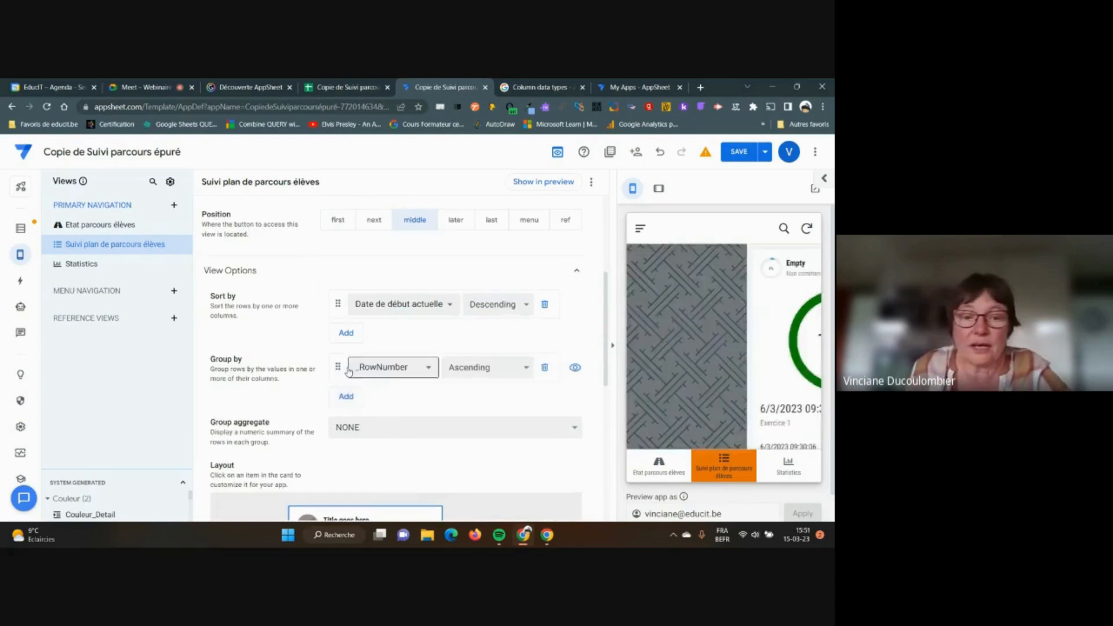
{"action": "left_click", "coordinate": [426, 368]}
{"action": "left_click", "coordinate": [397, 382]}
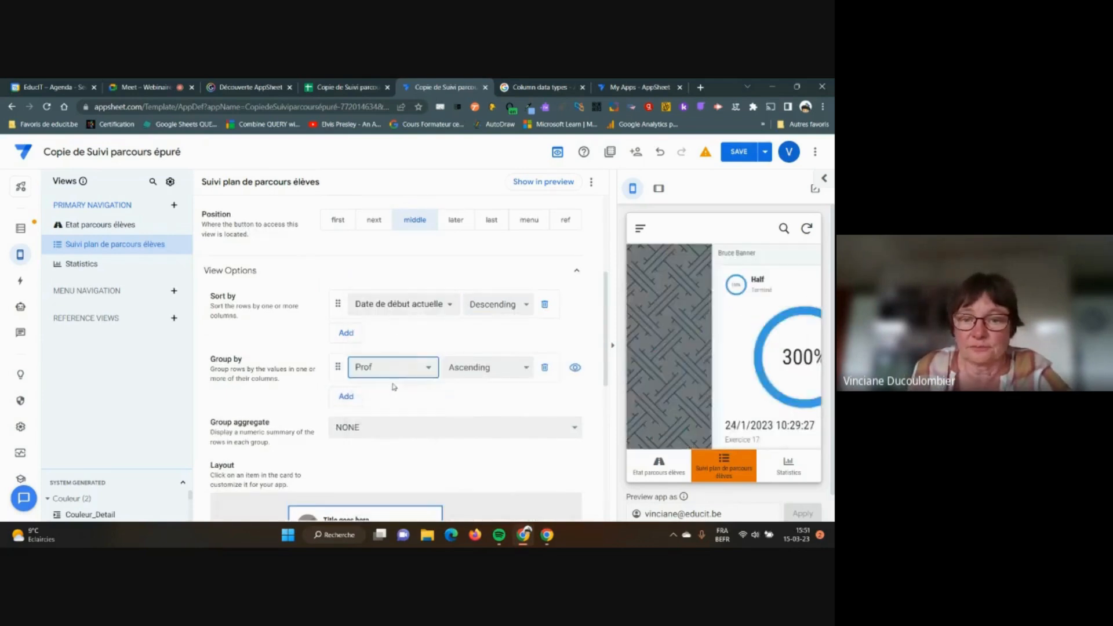
{"action": "left_click", "coordinate": [348, 396]}
{"action": "left_click", "coordinate": [428, 396]}
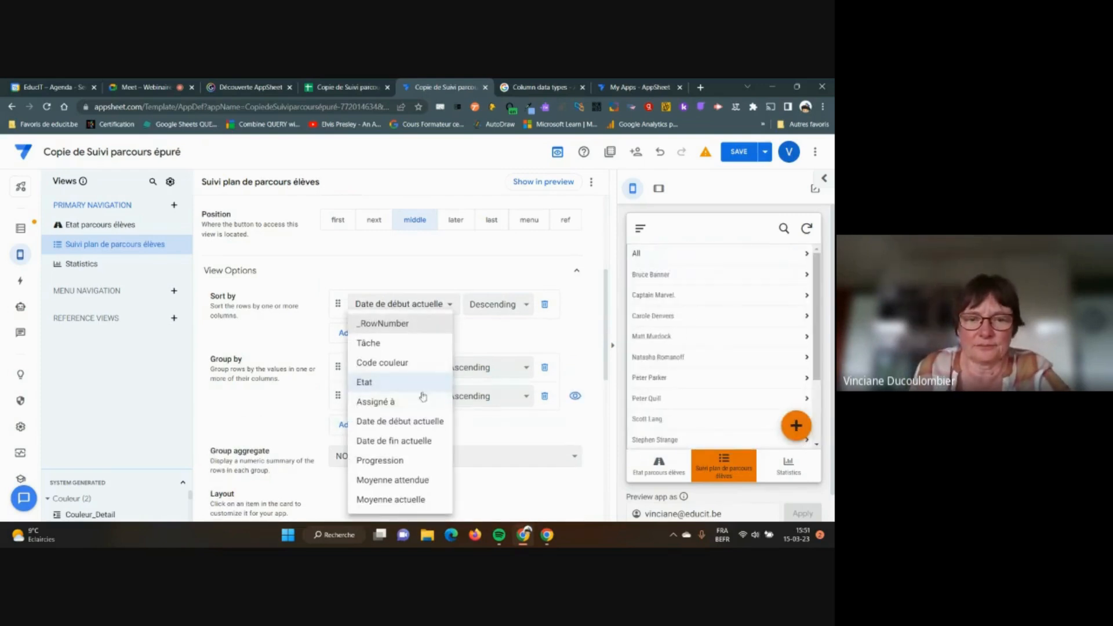
{"action": "left_click", "coordinate": [382, 384]}
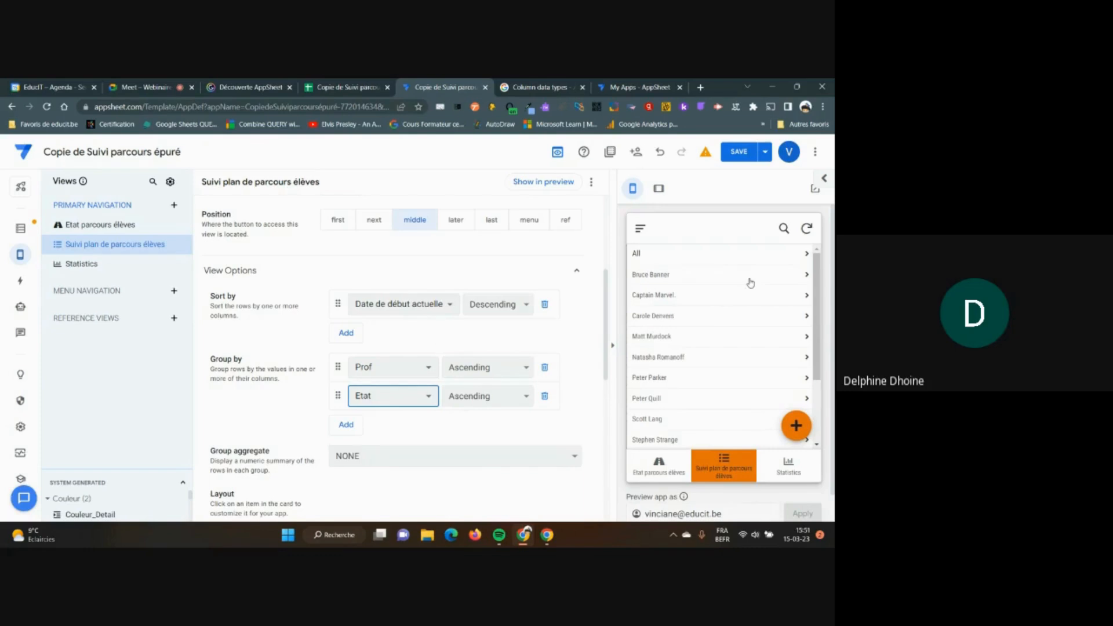
Test the grouping in the preview by opening a teacher's group, then cancel the new record
{"action": "left_click", "coordinate": [731, 277]}
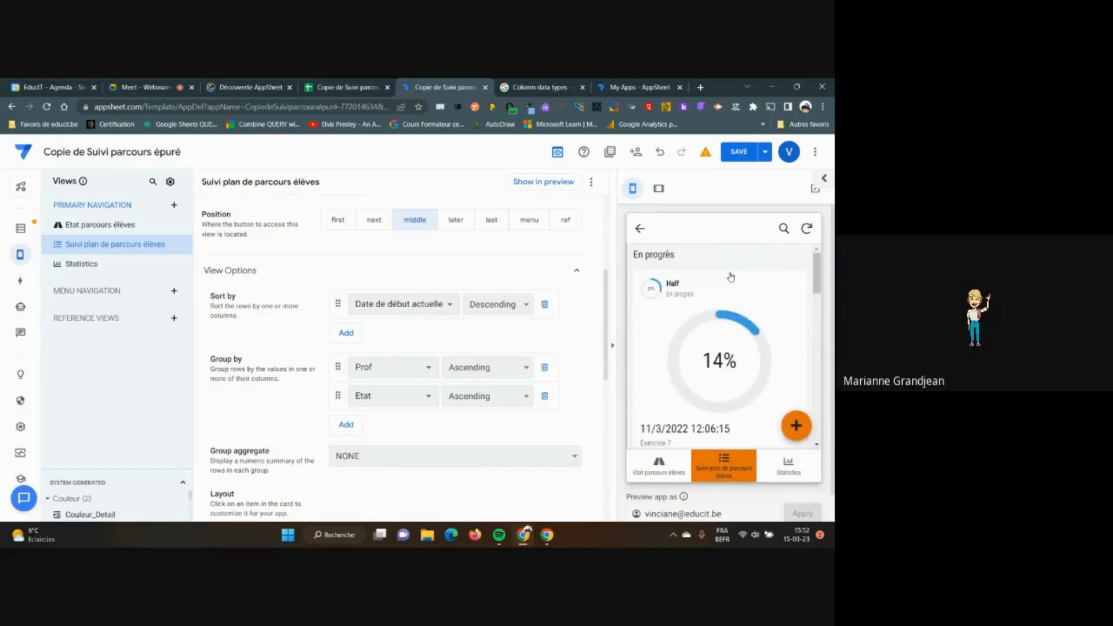
{"action": "left_click", "coordinate": [731, 277]}
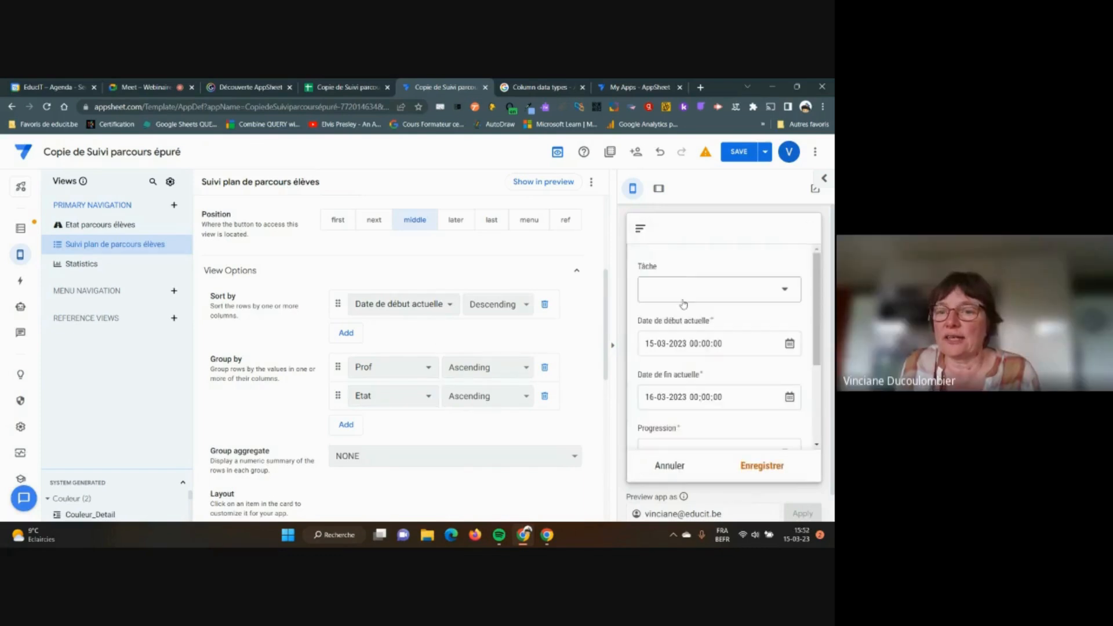
{"action": "left_click", "coordinate": [677, 471]}
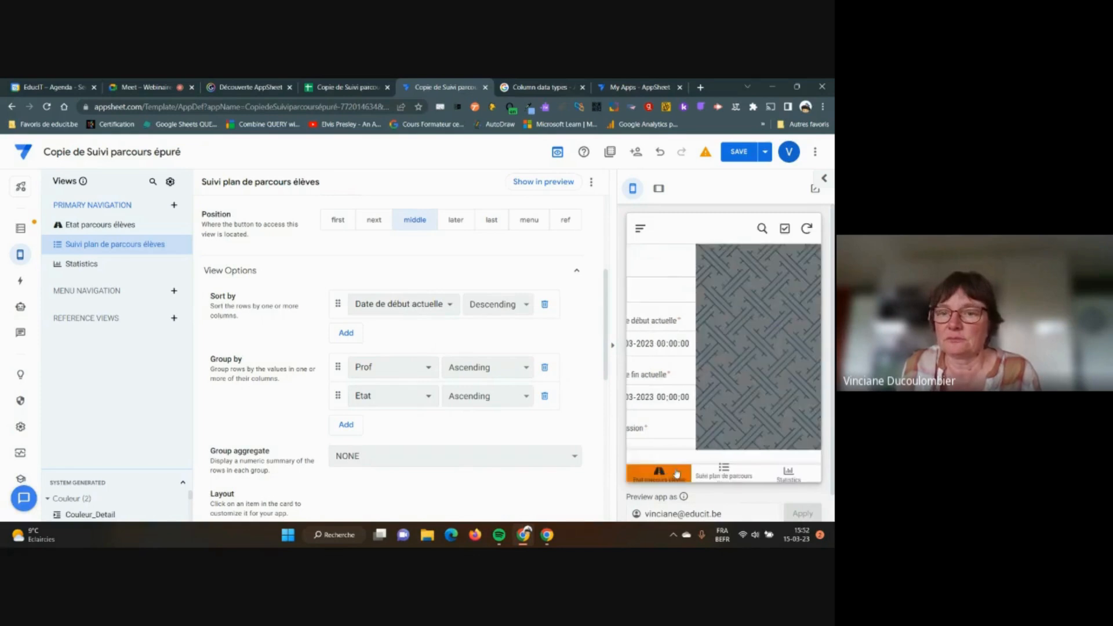
{"action": "left_click", "coordinate": [727, 468]}
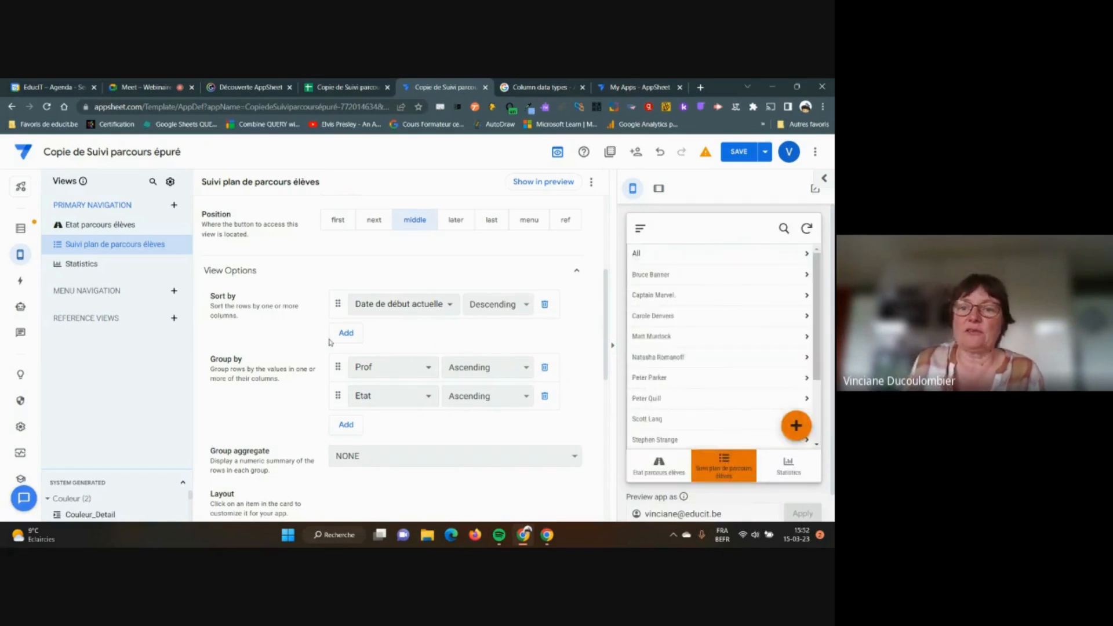
Switch the view's layout to the compact 'list' style
{"action": "scroll", "coordinate": [329, 343], "scroll_direction": "down", "scroll_amount": 2}
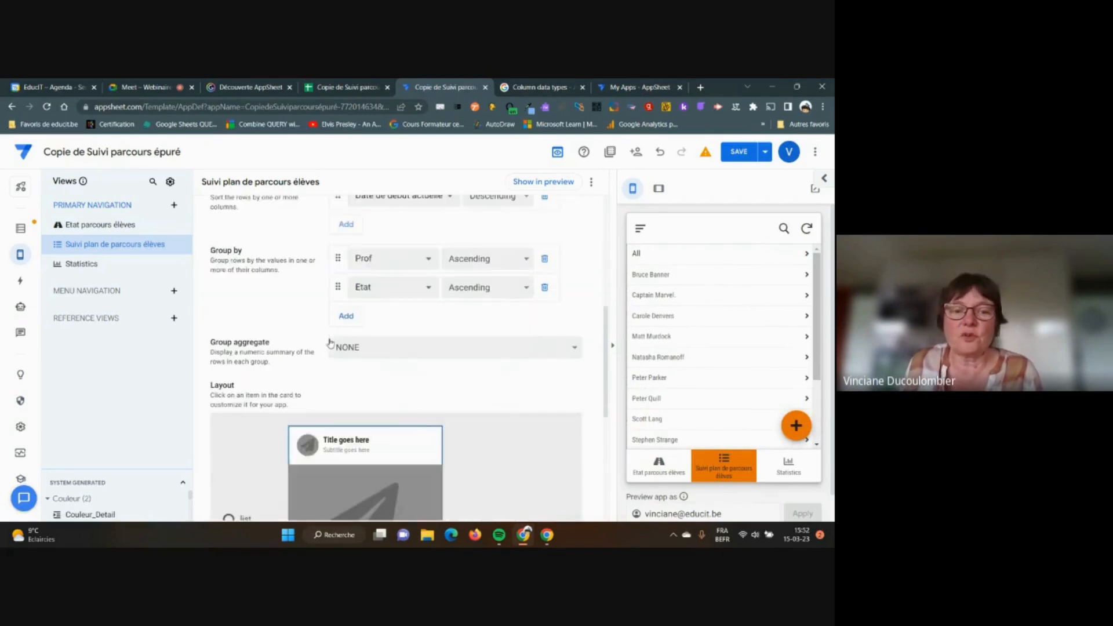
{"action": "scroll", "coordinate": [329, 343], "scroll_direction": "down", "scroll_amount": 2}
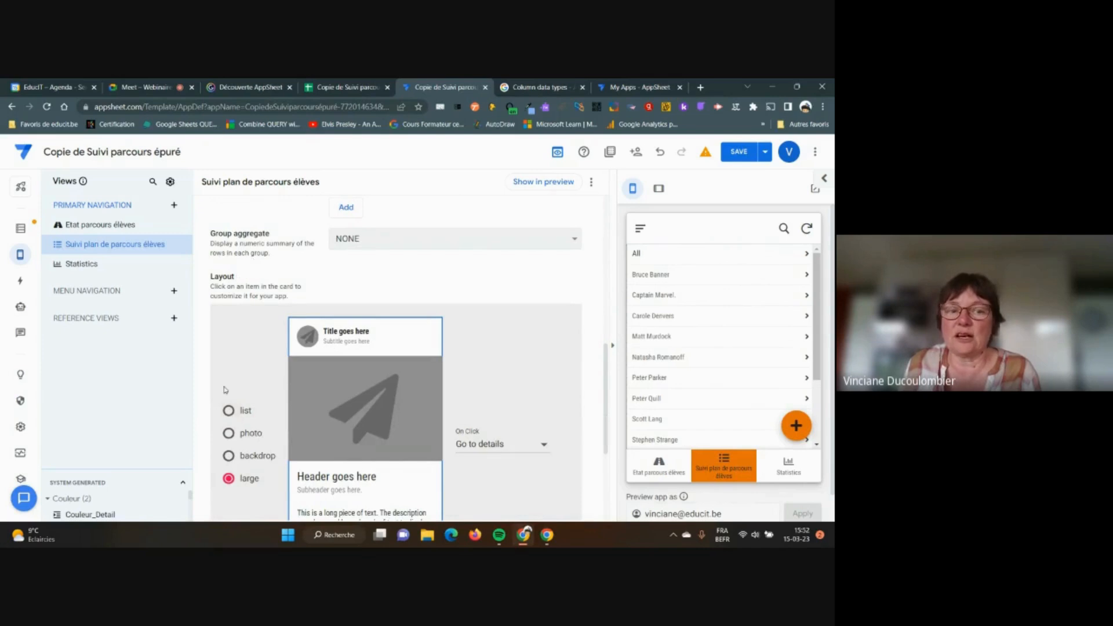
{"action": "left_click", "coordinate": [229, 411]}
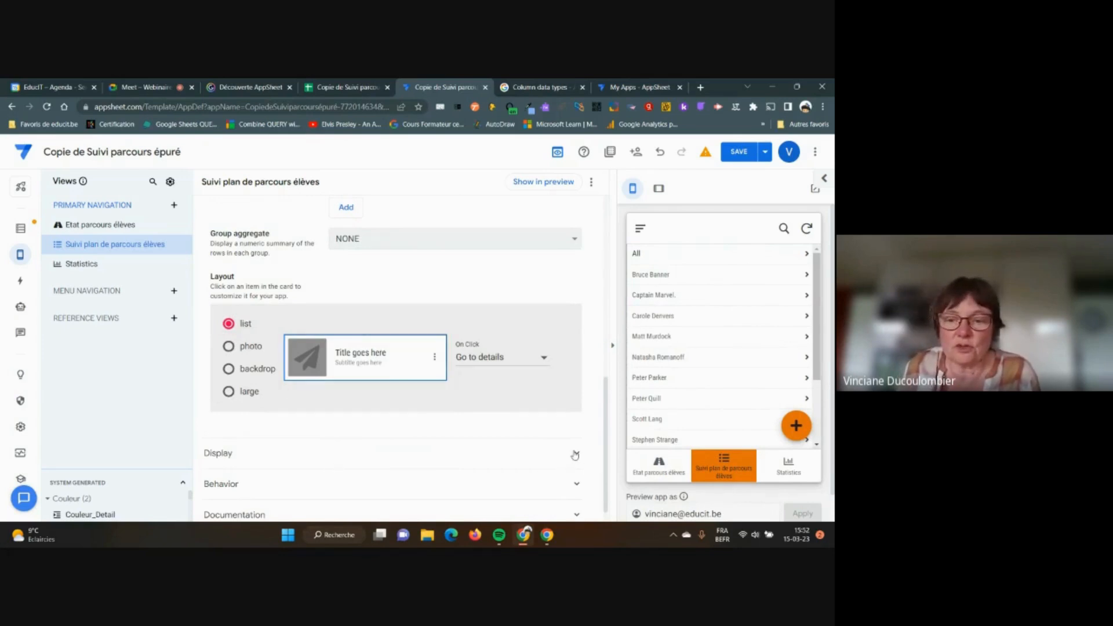
Under Display, search icons for 'arrow' and set an arrow icon for the view
{"action": "left_click", "coordinate": [575, 454]}
{"action": "scroll", "coordinate": [381, 396], "scroll_direction": "down", "scroll_amount": 2}
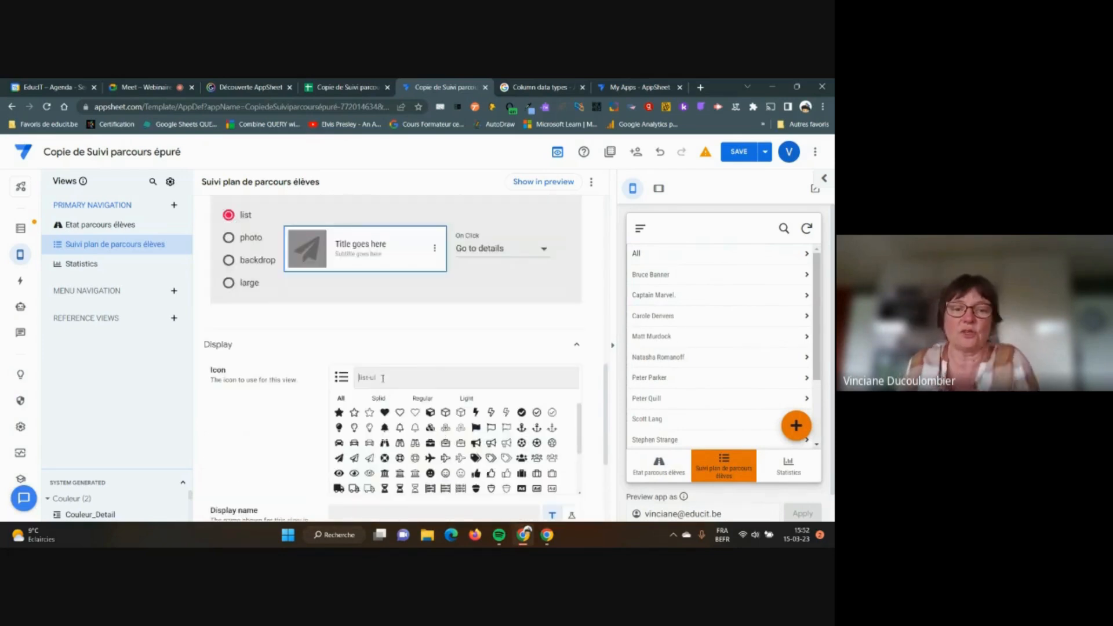
{"action": "left_click", "coordinate": [383, 378]}
{"action": "type", "text": "arrow"}
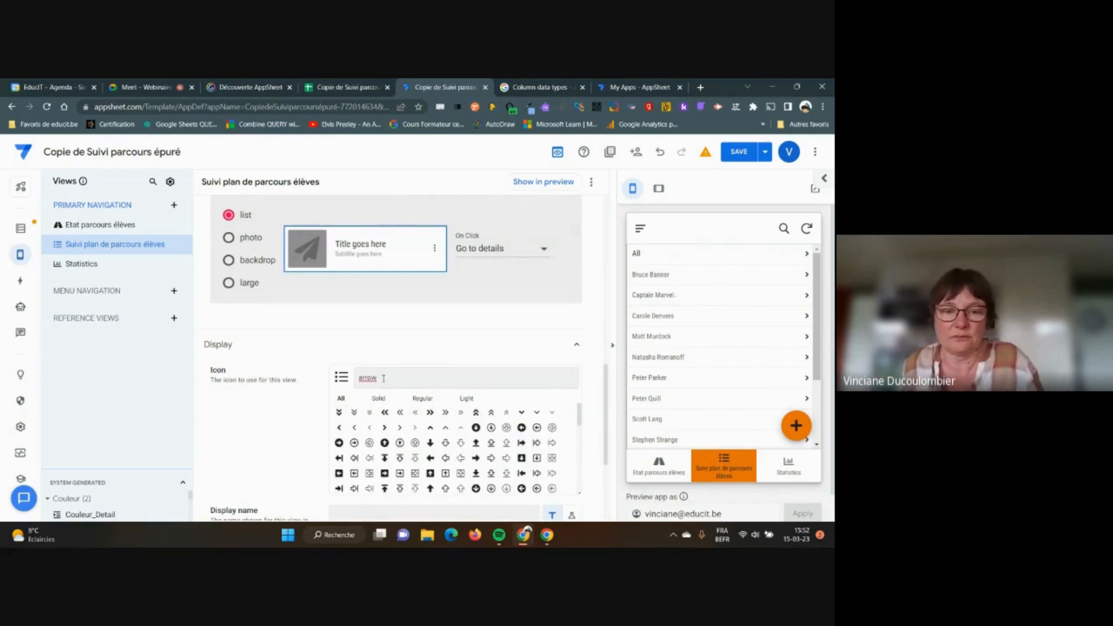
{"action": "left_click", "coordinate": [431, 474]}
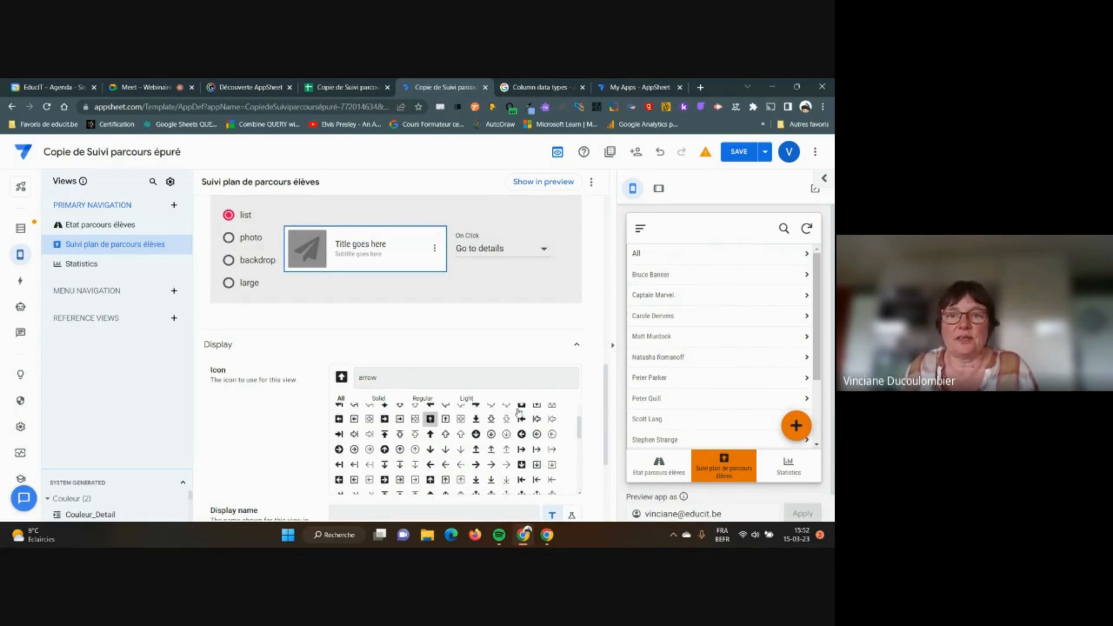
{"action": "scroll", "coordinate": [587, 344], "scroll_direction": "down", "scroll_amount": 2}
{"action": "scroll", "coordinate": [587, 345], "scroll_direction": "up", "scroll_amount": 2}
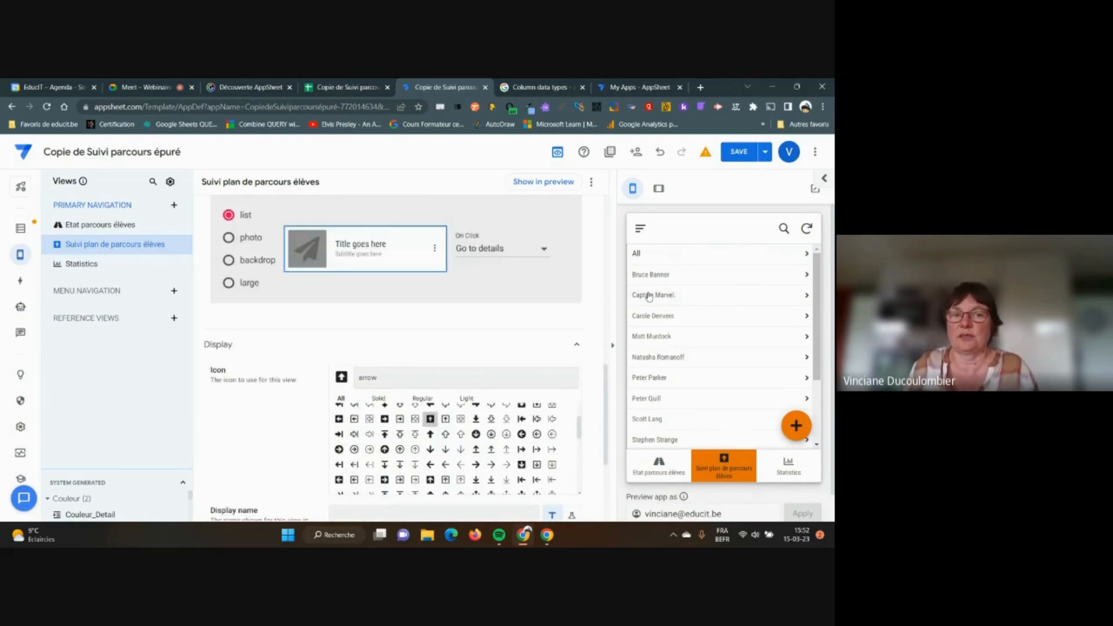
Save the app changes
{"action": "left_click", "coordinate": [736, 152]}
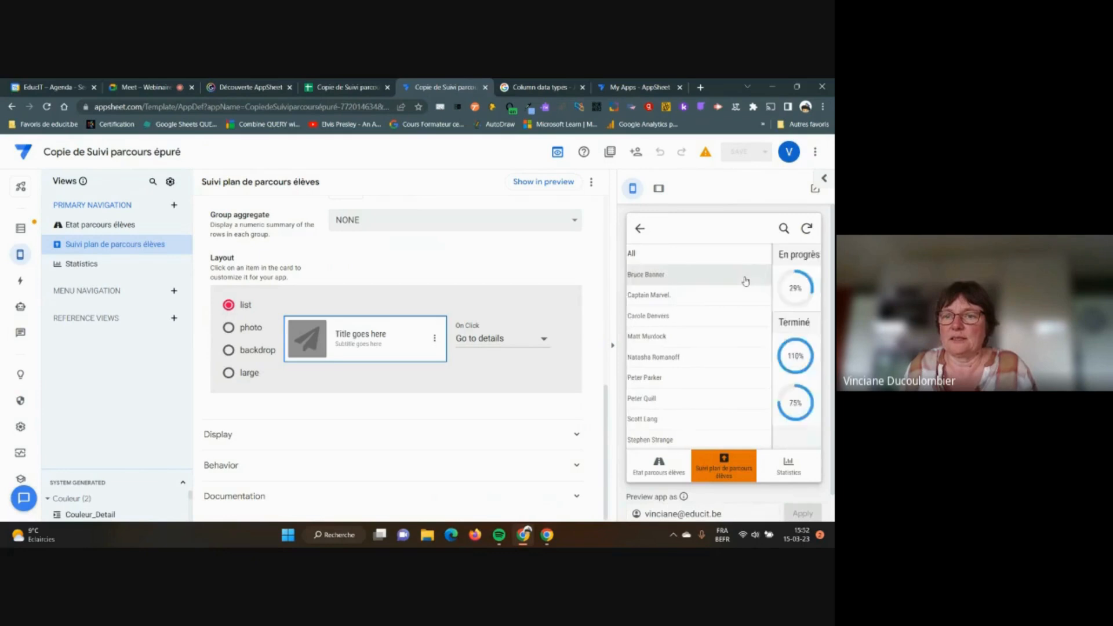
{"action": "scroll", "coordinate": [765, 296], "scroll_direction": "down", "scroll_amount": 1}
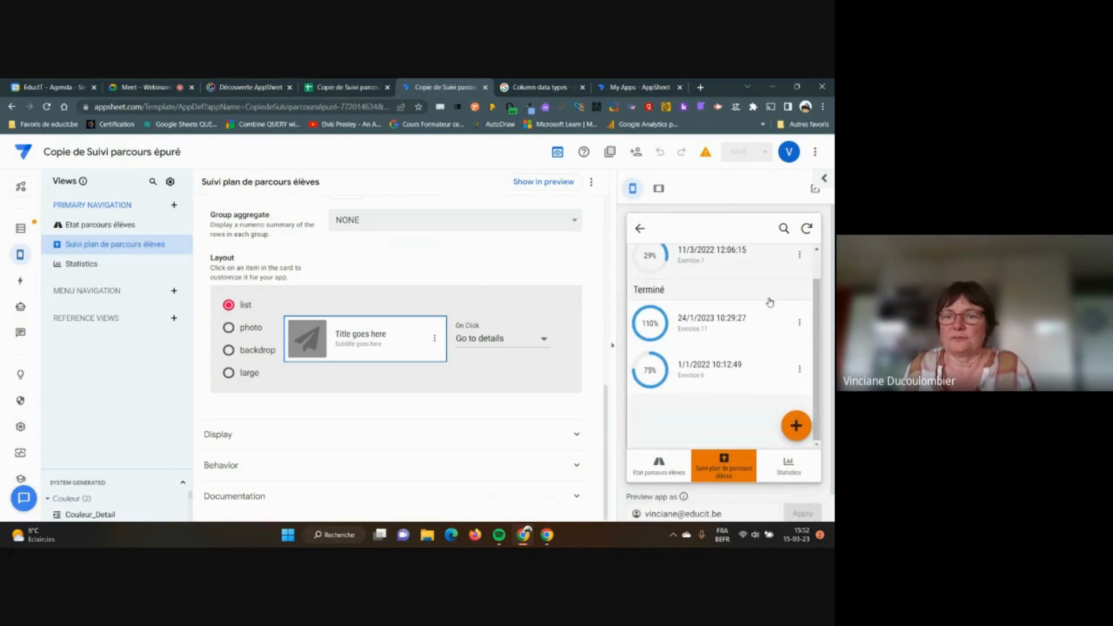
{"action": "scroll", "coordinate": [770, 302], "scroll_direction": "up", "scroll_amount": 1}
{"action": "scroll", "coordinate": [696, 330], "scroll_direction": "down", "scroll_amount": 1}
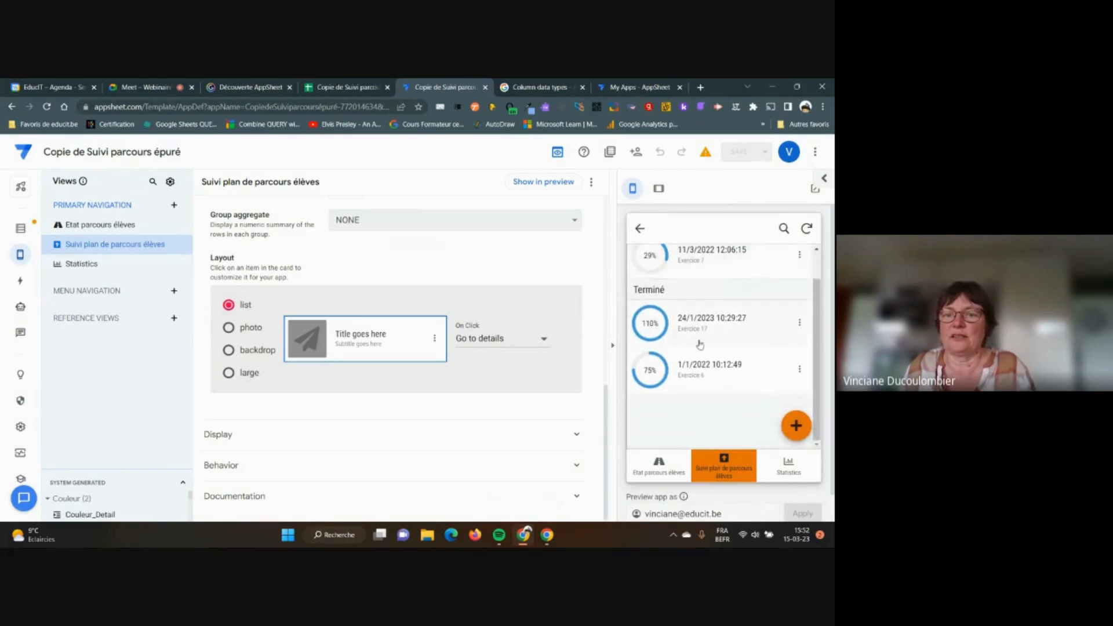
{"action": "scroll", "coordinate": [734, 323], "scroll_direction": "up", "scroll_amount": 1}
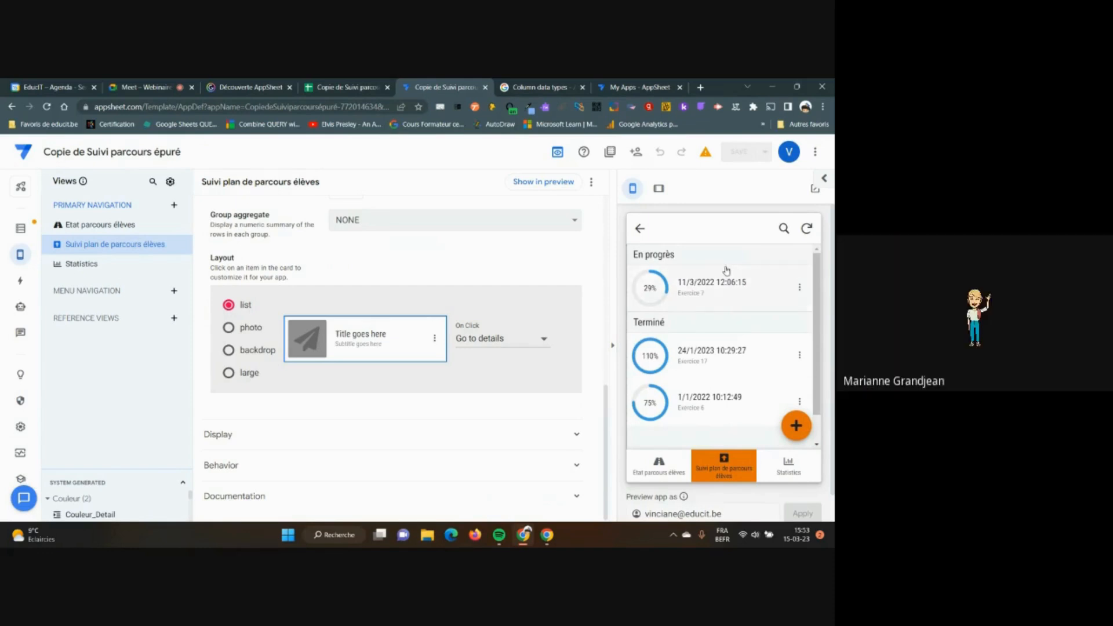
{"action": "scroll", "coordinate": [432, 320], "scroll_direction": "up", "scroll_amount": 2}
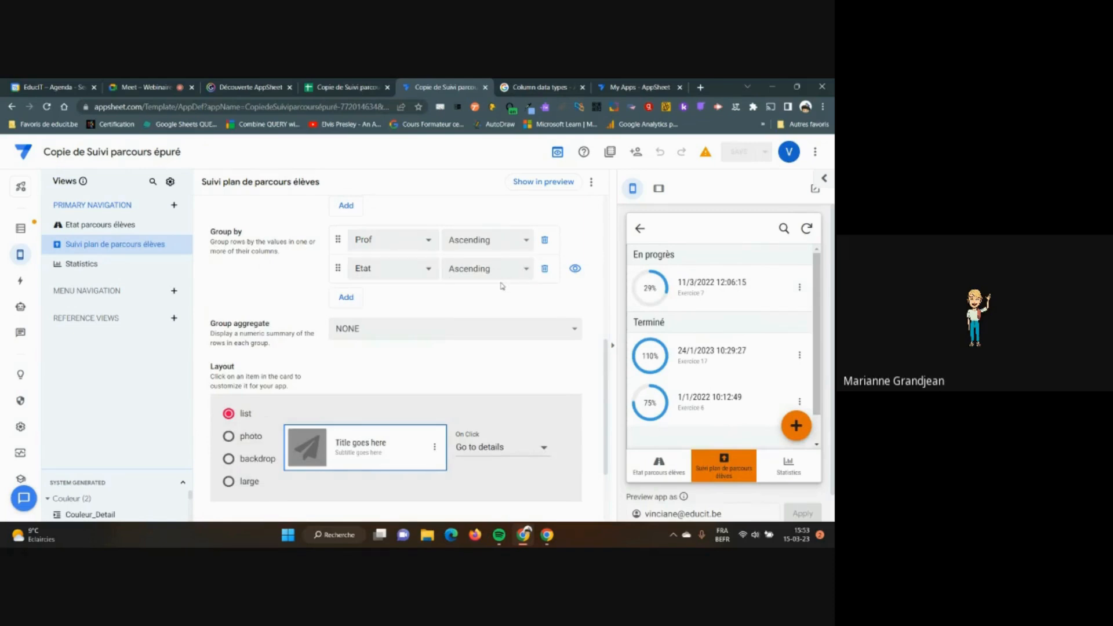
Go back in the preview to the Suivi plan de parcours élèves tab
{"action": "left_click", "coordinate": [641, 229]}
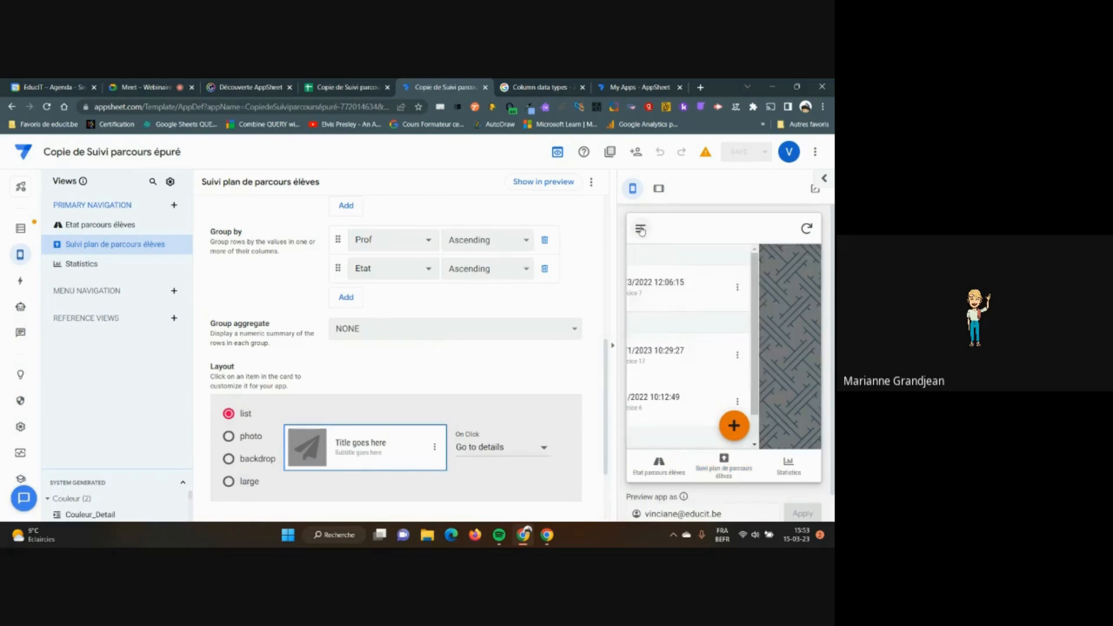
{"action": "left_click", "coordinate": [723, 475]}
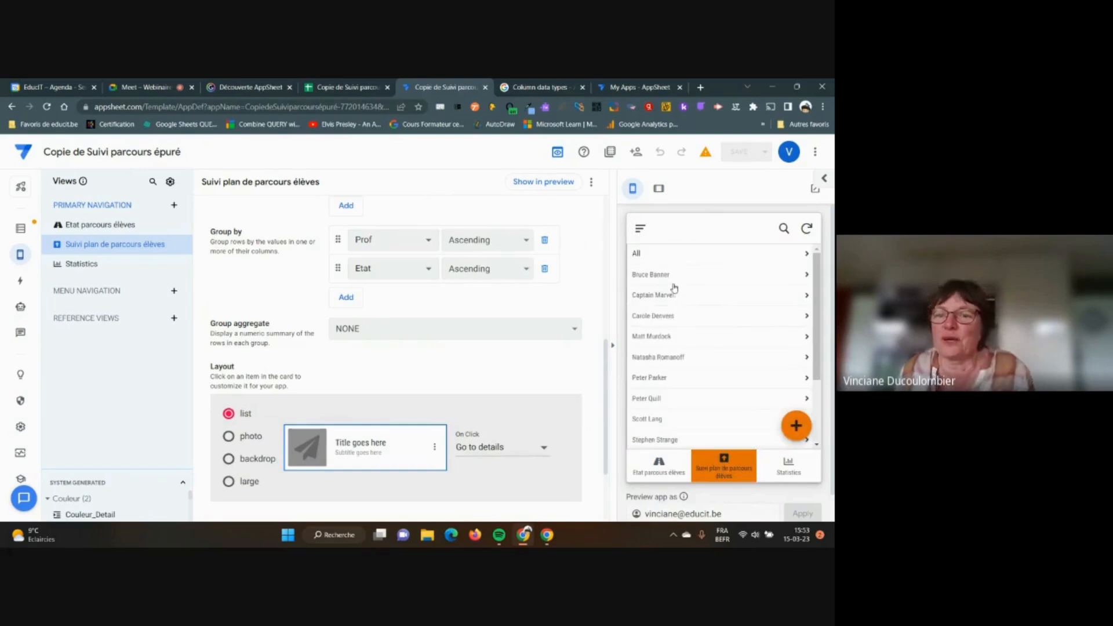
{"action": "scroll", "coordinate": [701, 316], "scroll_direction": "down", "scroll_amount": 2}
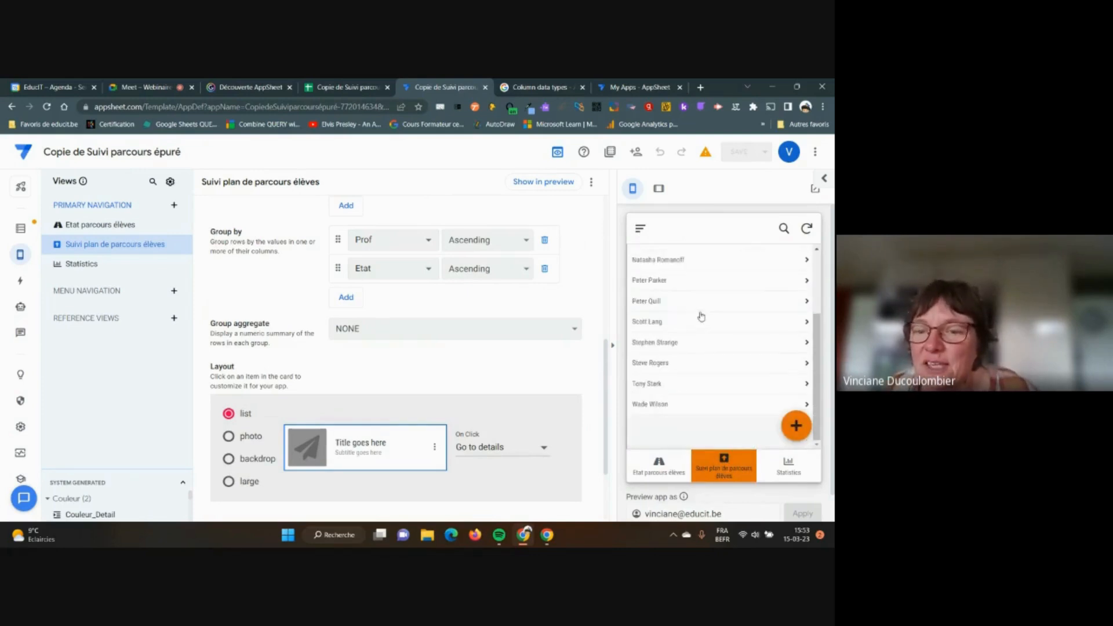
{"action": "scroll", "coordinate": [694, 377], "scroll_direction": "up", "scroll_amount": 1}
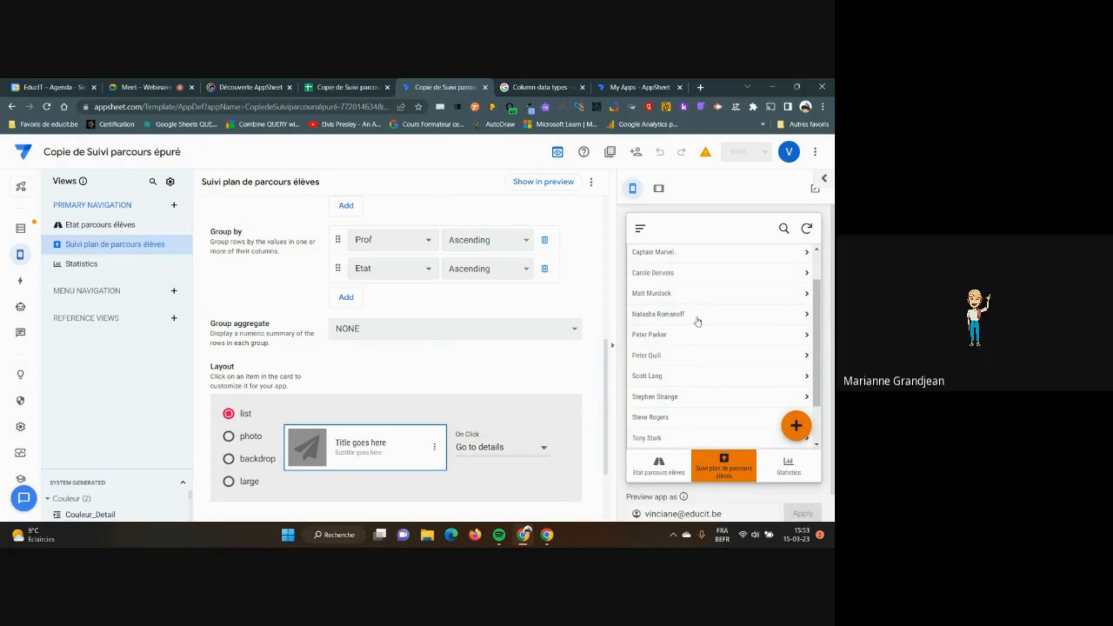
{"action": "scroll", "coordinate": [731, 304], "scroll_direction": "up", "scroll_amount": 2}
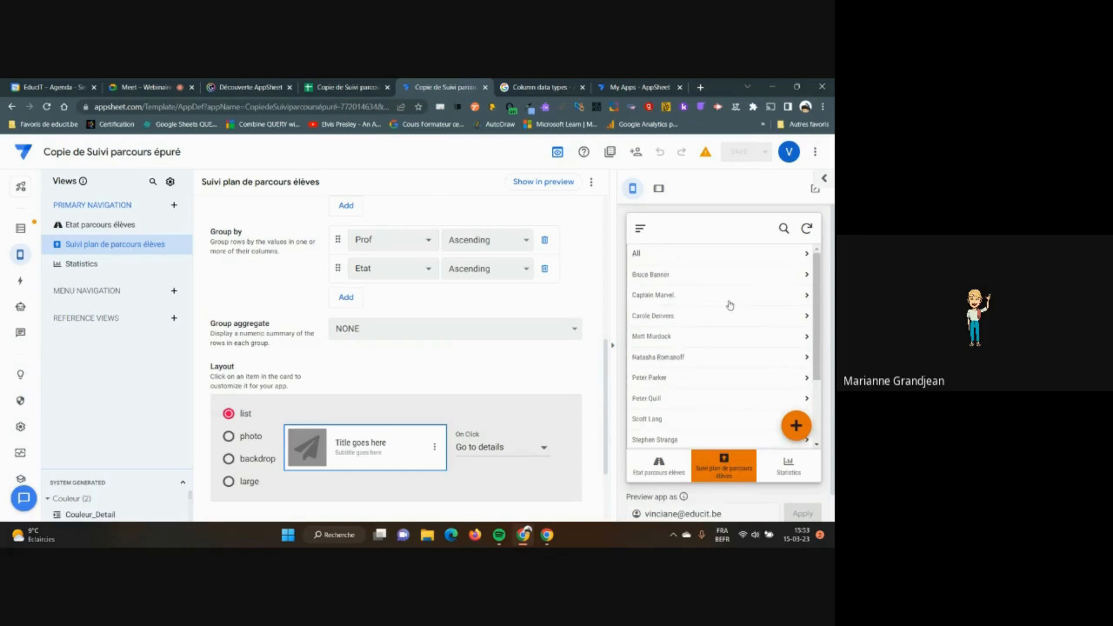
Open a teacher's grouped records and view the 08:59:23 Exercice 1 record details
{"action": "left_click", "coordinate": [713, 340]}
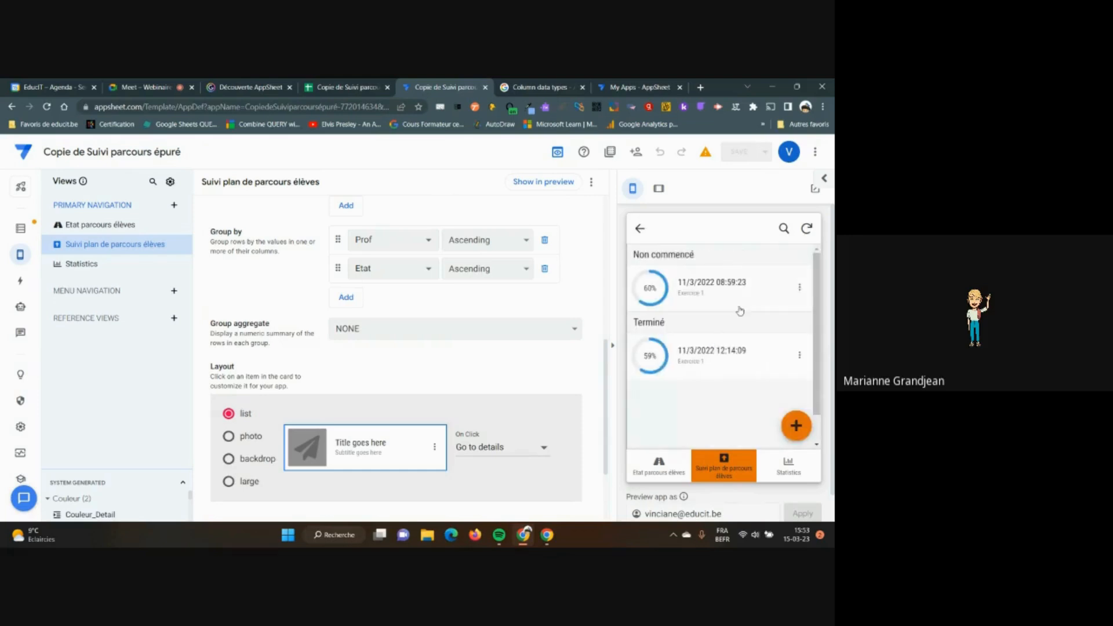
{"action": "left_click", "coordinate": [757, 296]}
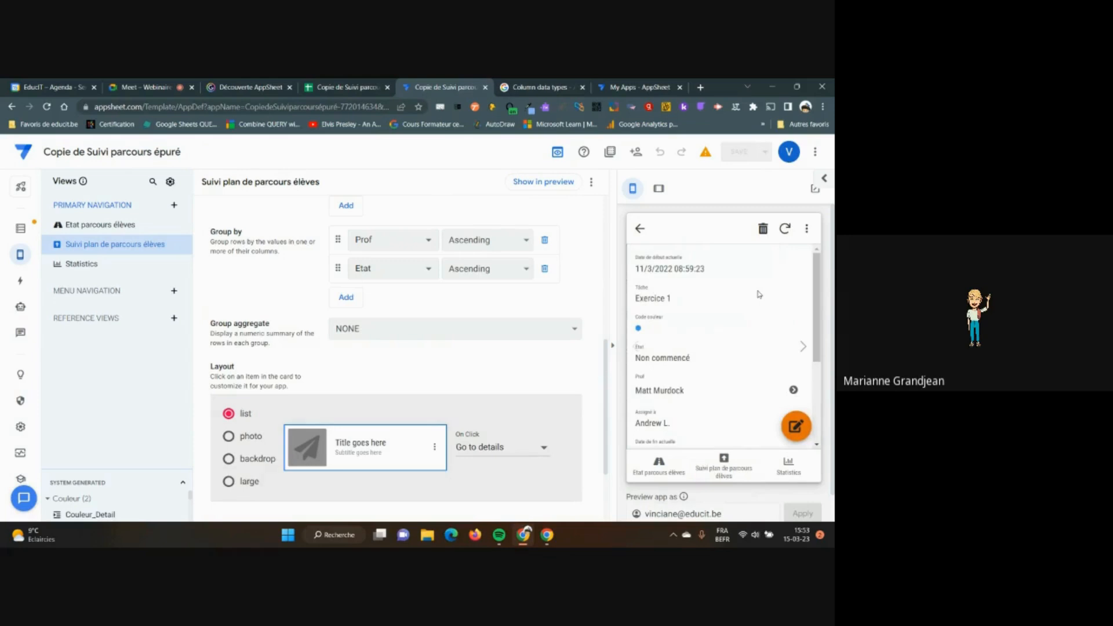
{"action": "scroll", "coordinate": [759, 294], "scroll_direction": "down", "scroll_amount": 1}
{"action": "scroll", "coordinate": [759, 294], "scroll_direction": "up", "scroll_amount": 1}
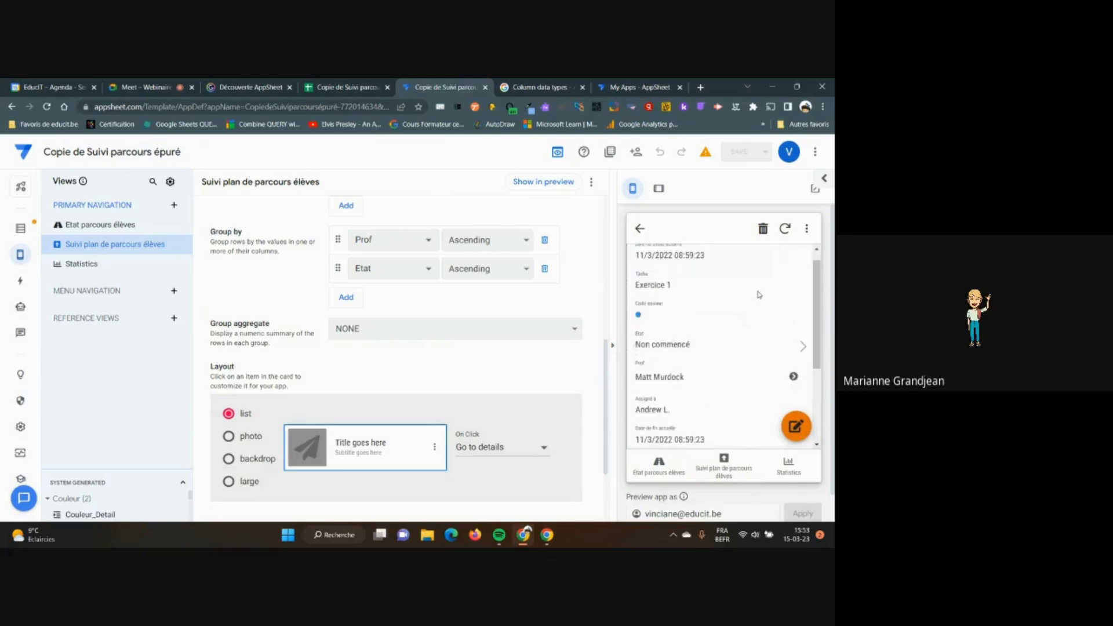
{"action": "left_click", "coordinate": [640, 229]}
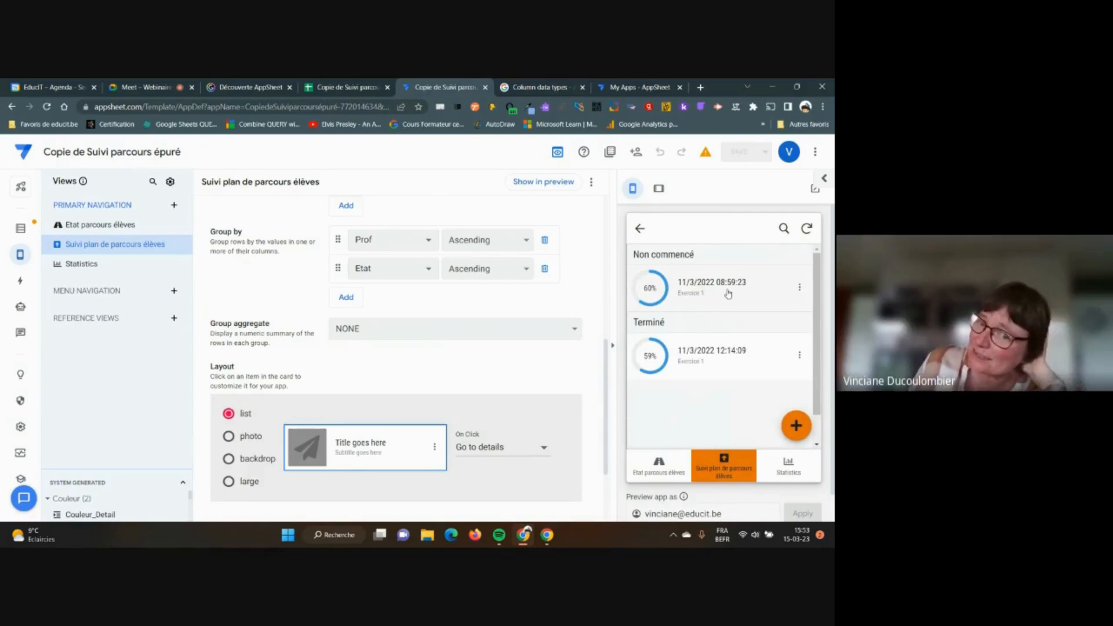
{"action": "left_click", "coordinate": [728, 294]}
{"action": "scroll", "coordinate": [729, 293], "scroll_direction": "down", "scroll_amount": 3}
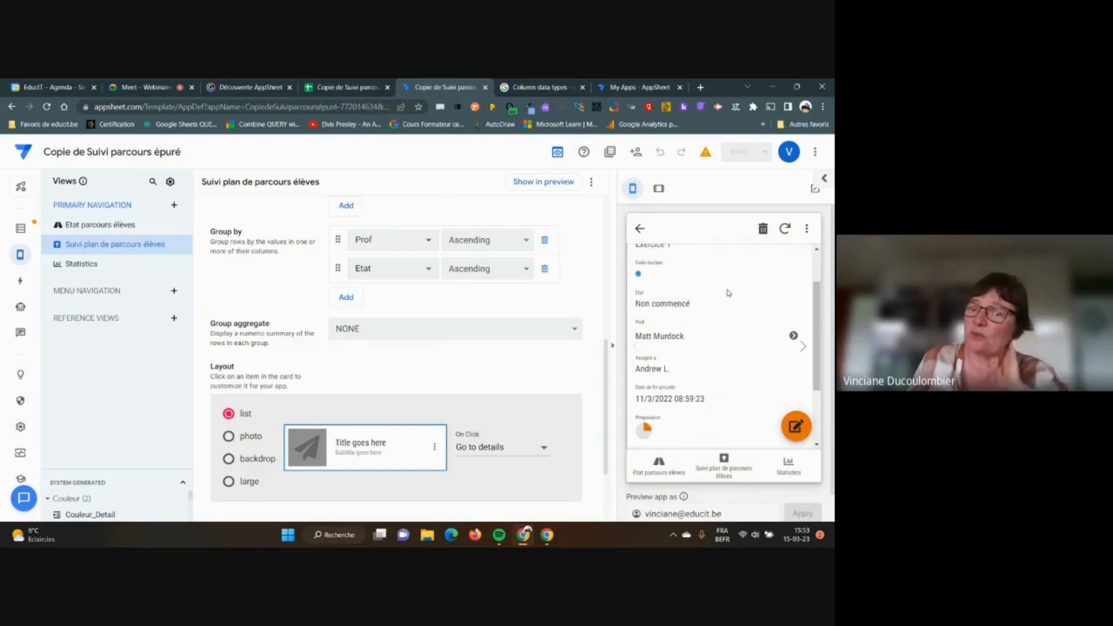
{"action": "scroll", "coordinate": [727, 325], "scroll_direction": "down", "scroll_amount": 1}
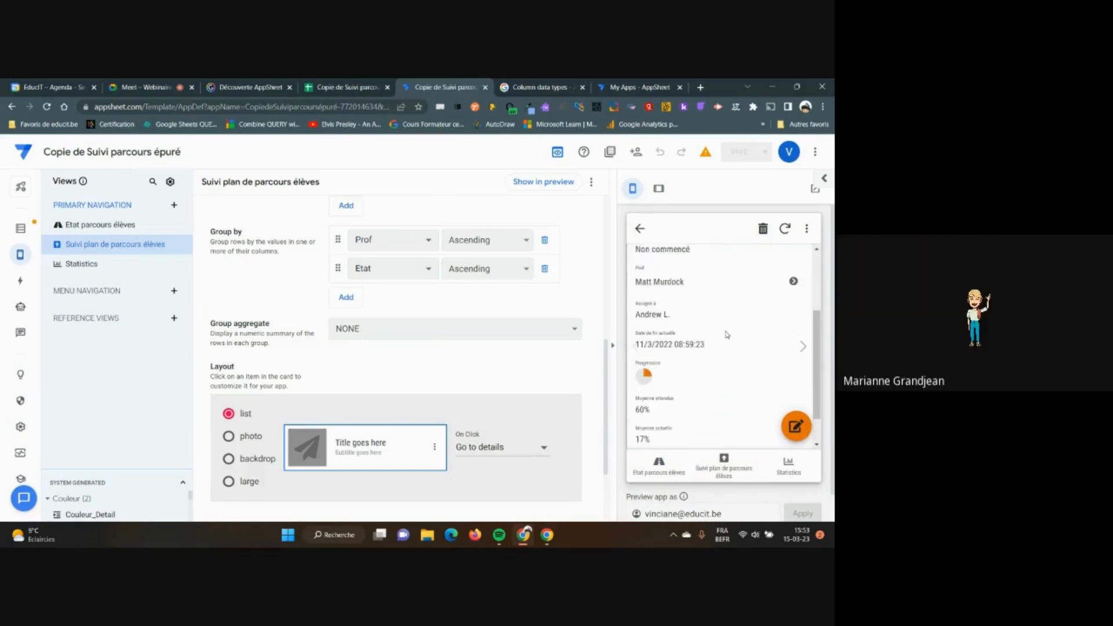
{"action": "scroll", "coordinate": [727, 335], "scroll_direction": "down", "scroll_amount": 1}
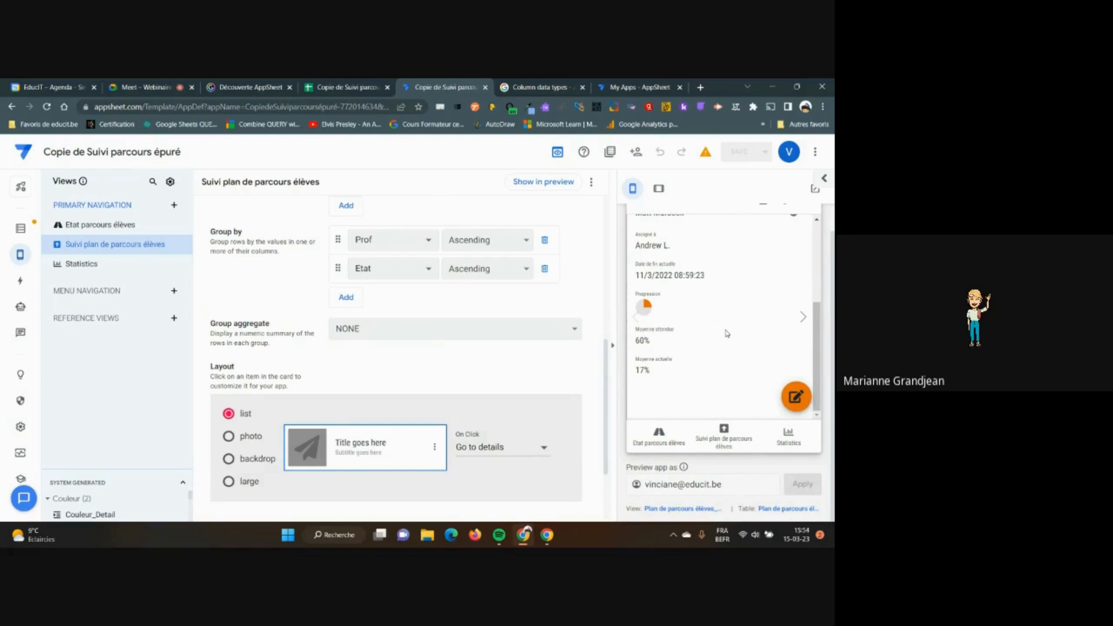
{"action": "left_click", "coordinate": [434, 247]}
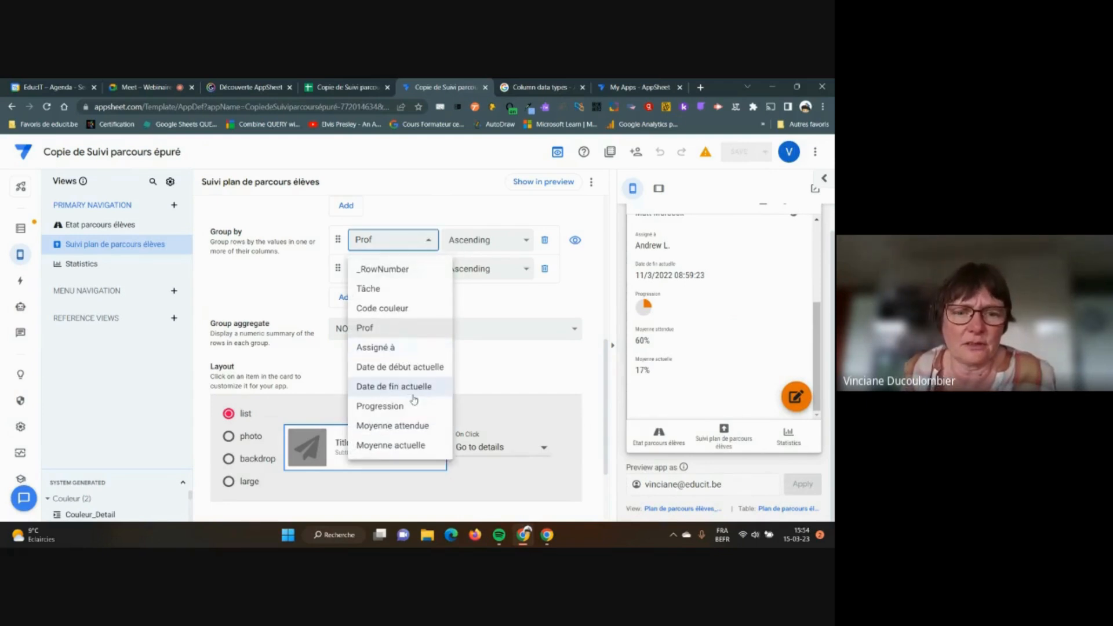
{"action": "left_click", "coordinate": [384, 348]}
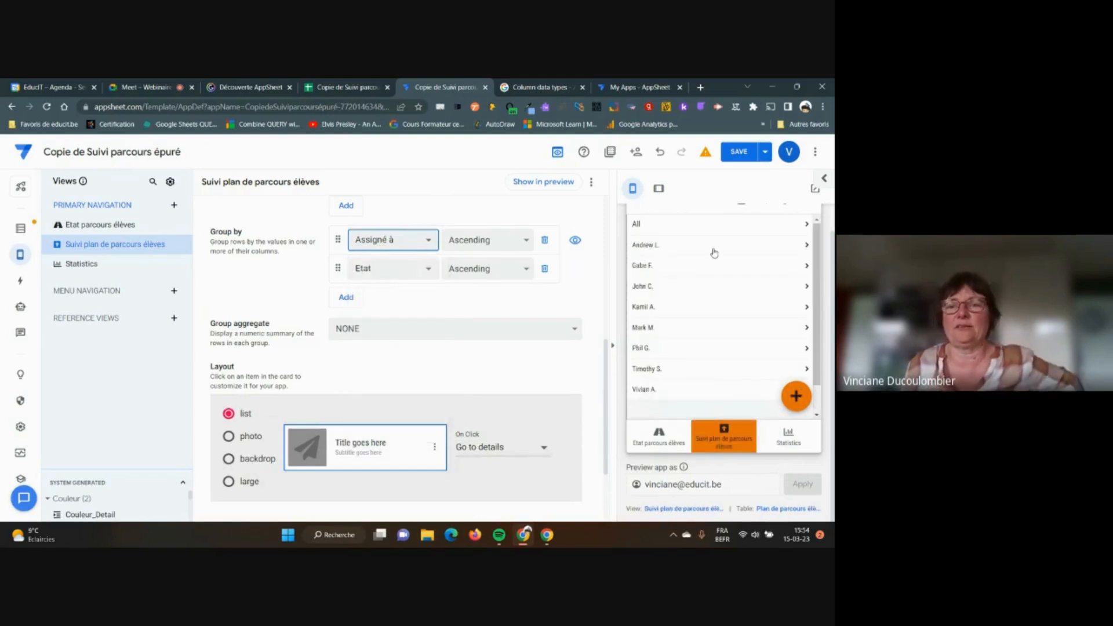
{"action": "left_click", "coordinate": [683, 247]}
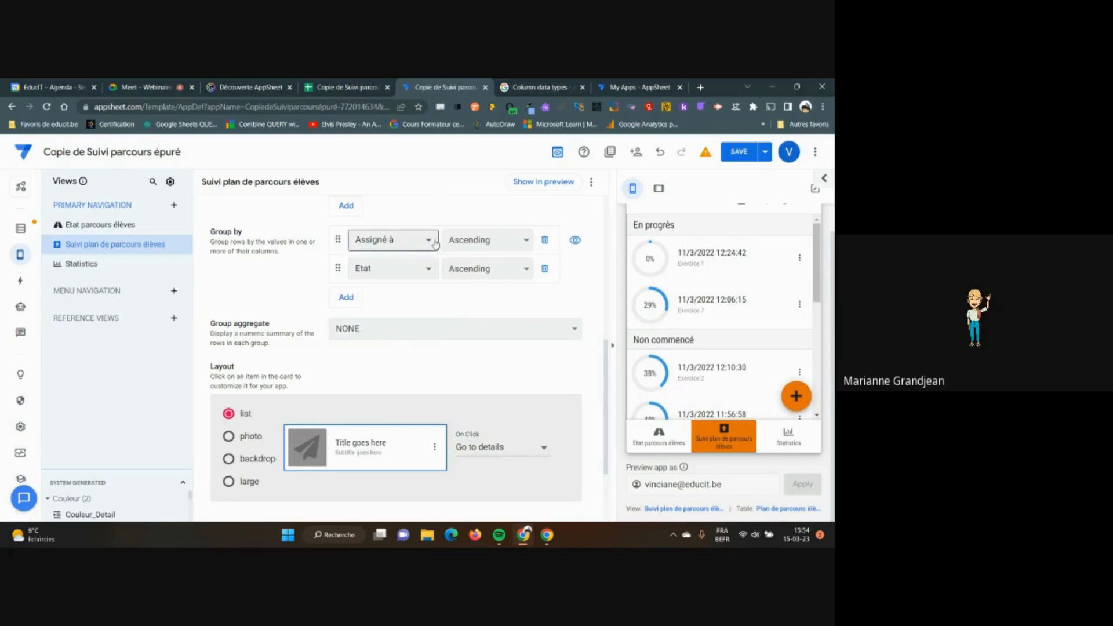
{"action": "scroll", "coordinate": [748, 286], "scroll_direction": "down", "scroll_amount": 2}
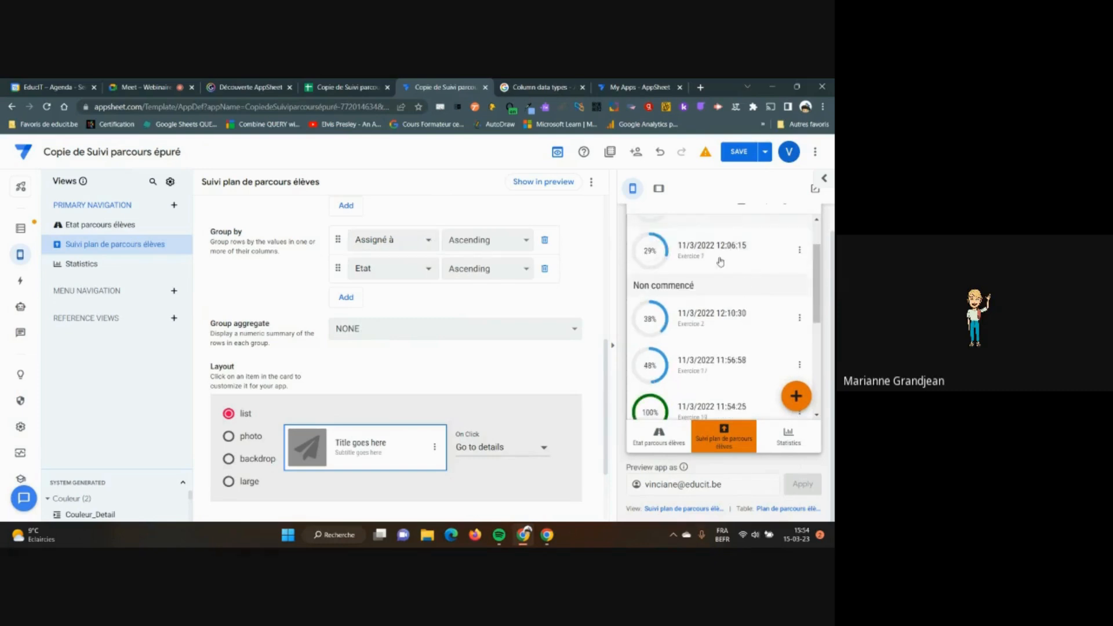
{"action": "scroll", "coordinate": [725, 269], "scroll_direction": "up", "scroll_amount": 2}
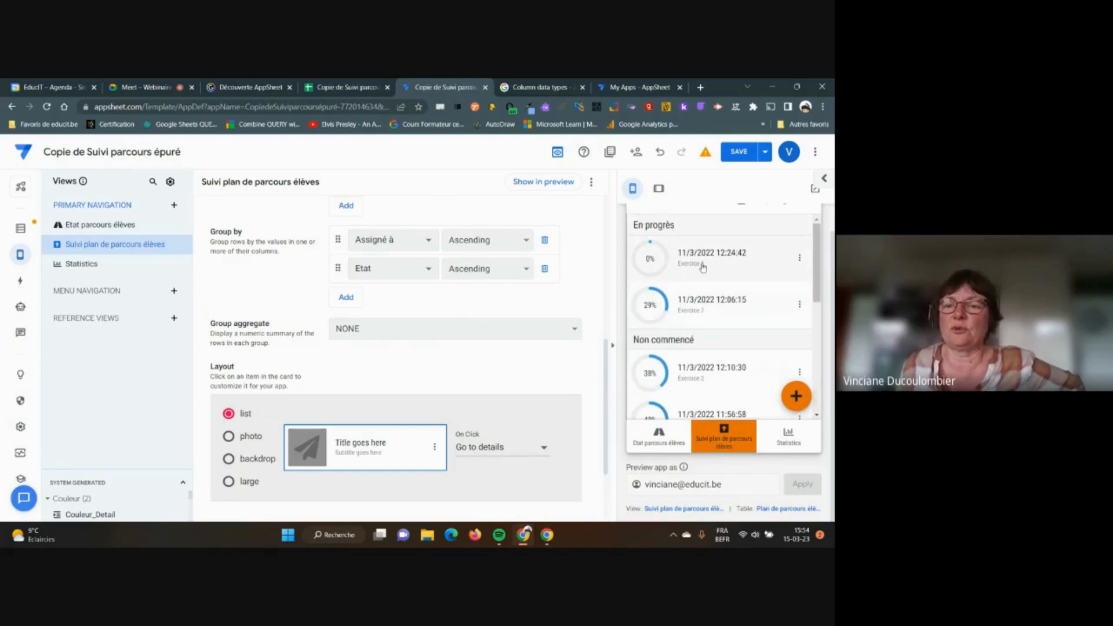
{"action": "scroll", "coordinate": [704, 267], "scroll_direction": "down", "scroll_amount": 3}
{"action": "scroll", "coordinate": [704, 267], "scroll_direction": "down", "scroll_amount": 1}
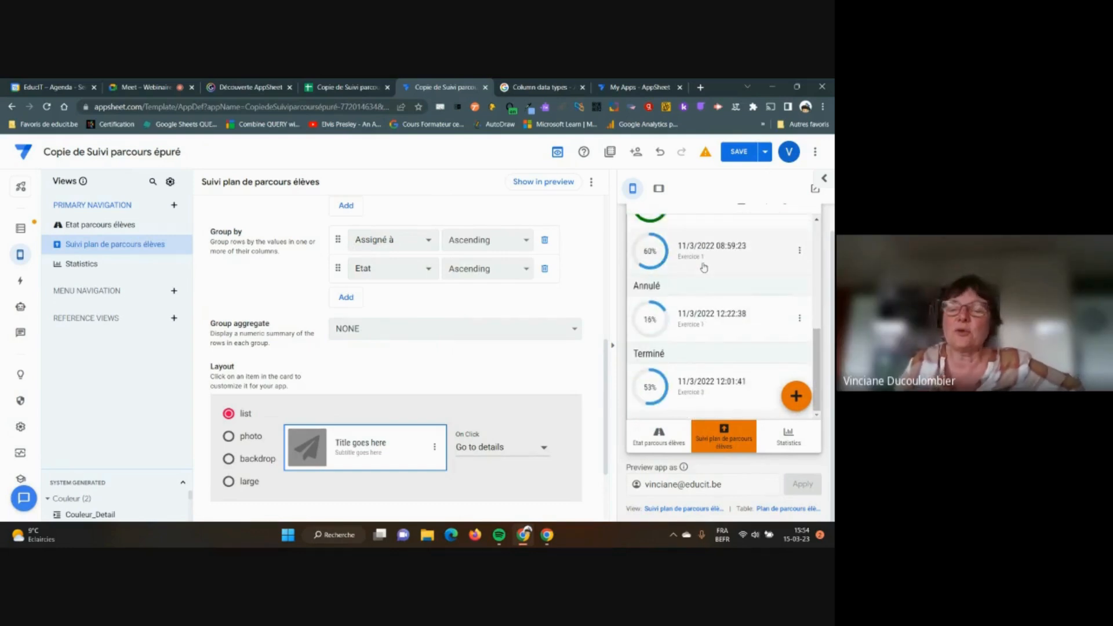
{"action": "scroll", "coordinate": [708, 290], "scroll_direction": "up", "scroll_amount": 4}
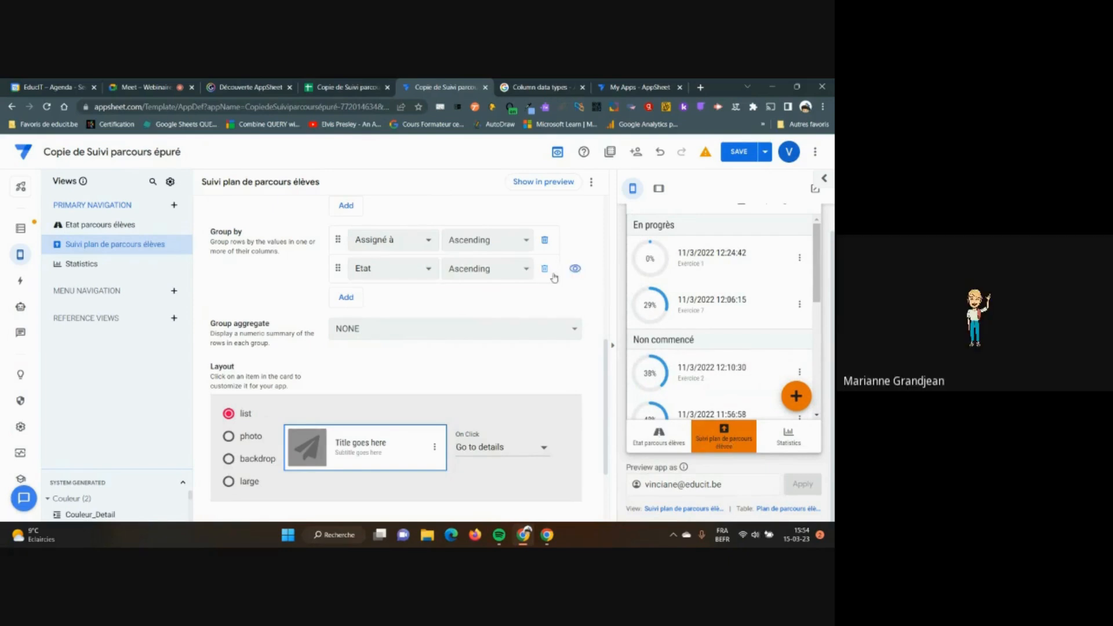
Set the Suivi plan de parcours élèves view's Position to 'next'
{"action": "scroll", "coordinate": [574, 293], "scroll_direction": "up", "scroll_amount": 3}
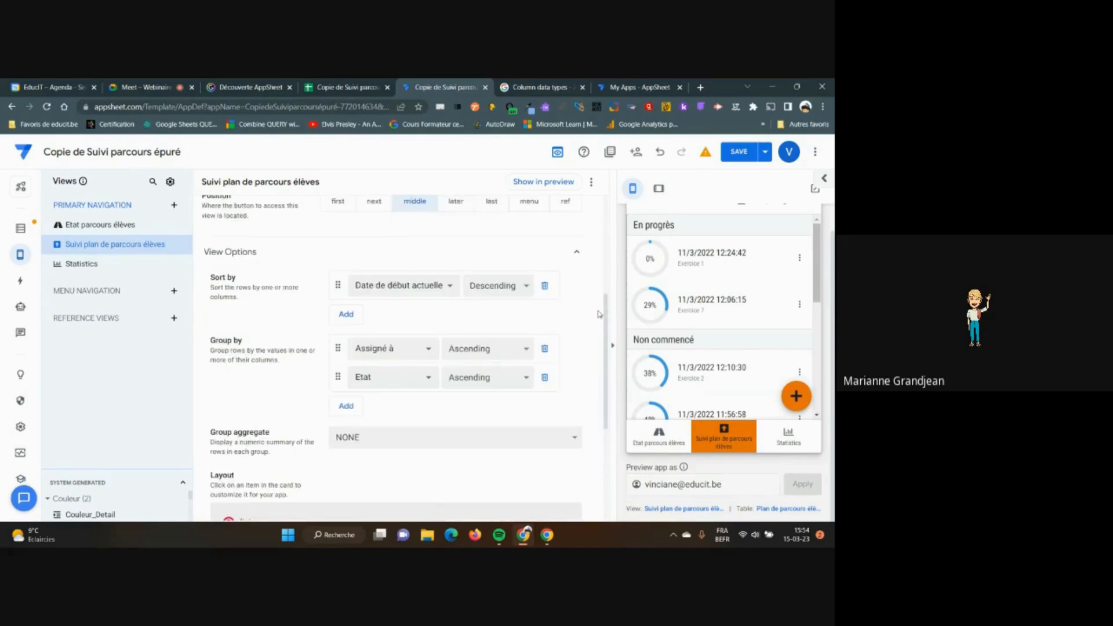
{"action": "scroll", "coordinate": [599, 314], "scroll_direction": "up", "scroll_amount": 4}
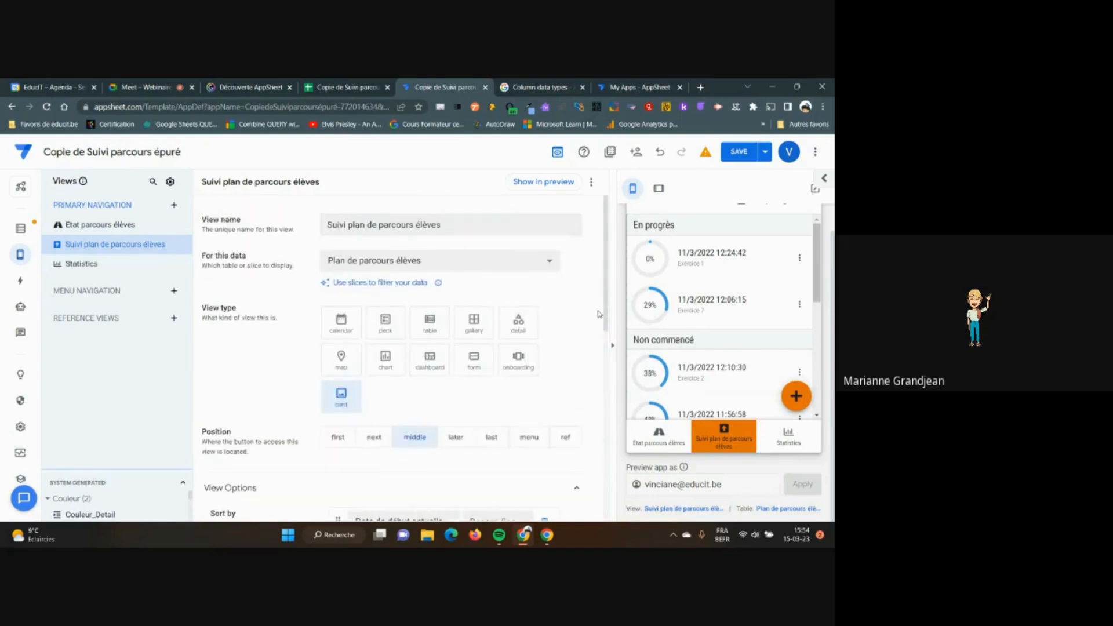
{"action": "scroll", "coordinate": [395, 395], "scroll_direction": "down", "scroll_amount": 1}
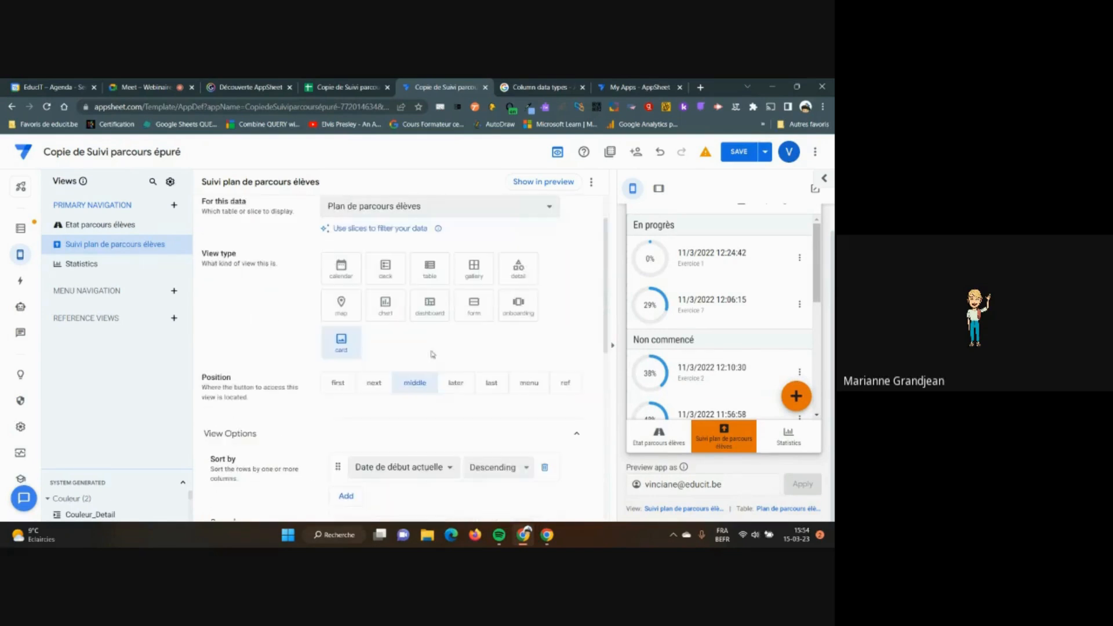
{"action": "left_click", "coordinate": [372, 386]}
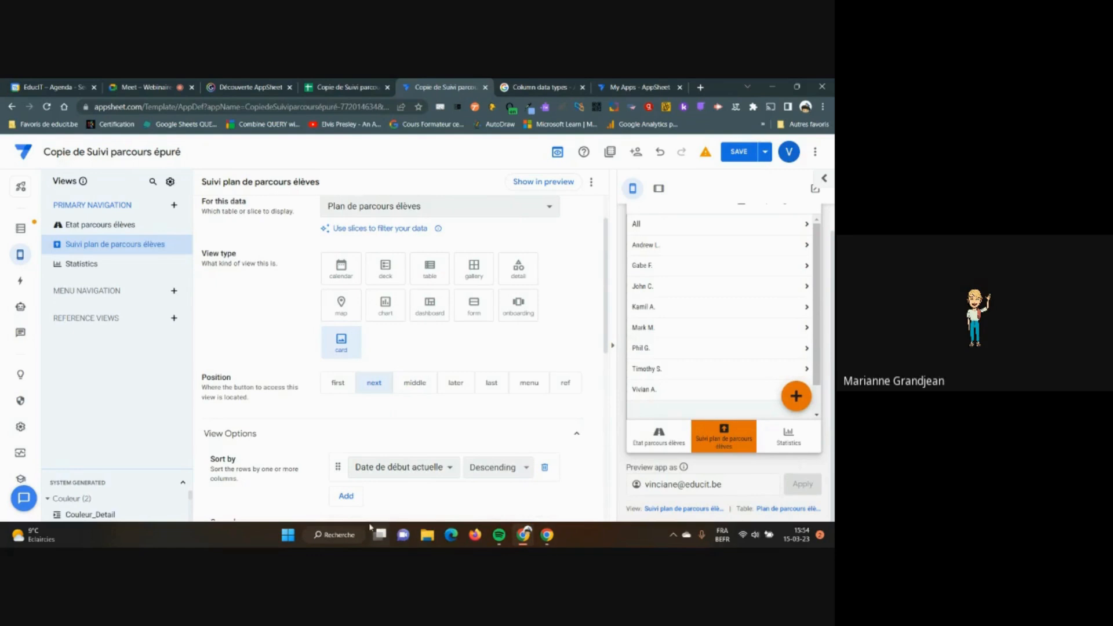
{"action": "mouse_move", "coordinate": [20, 252]}
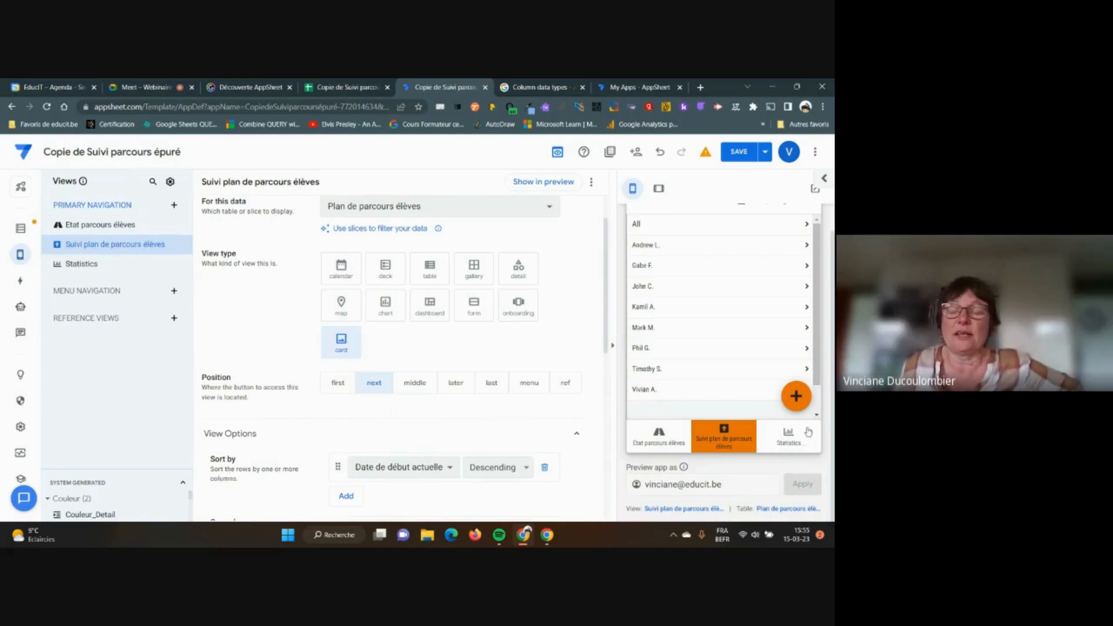
{"action": "scroll", "coordinate": [382, 307], "scroll_direction": "down", "scroll_amount": 3}
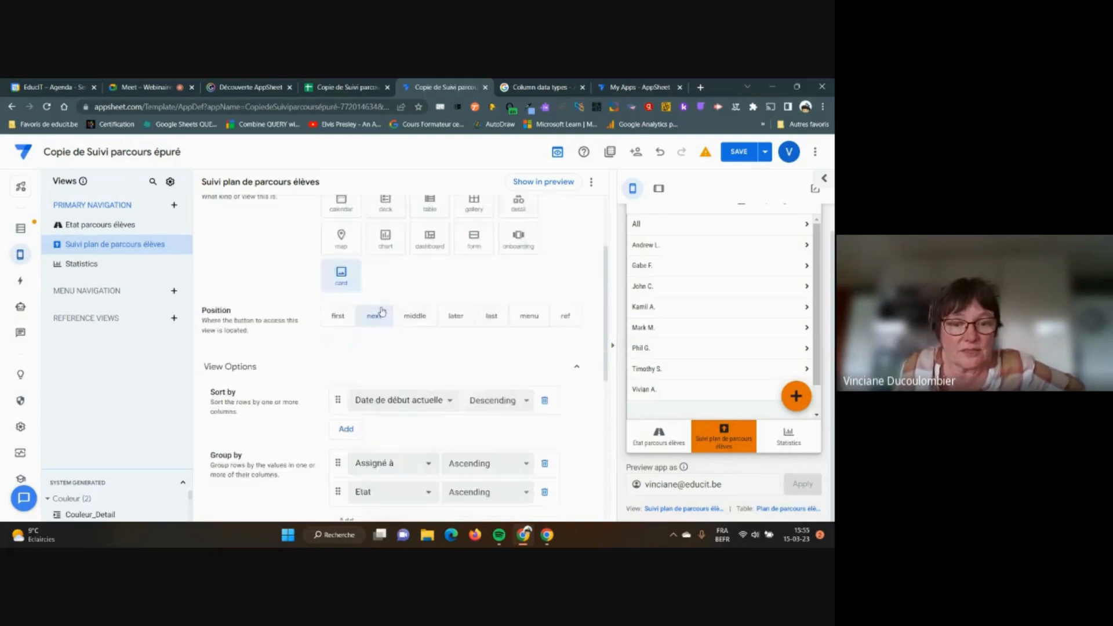
{"action": "scroll", "coordinate": [221, 266], "scroll_direction": "up", "scroll_amount": 3}
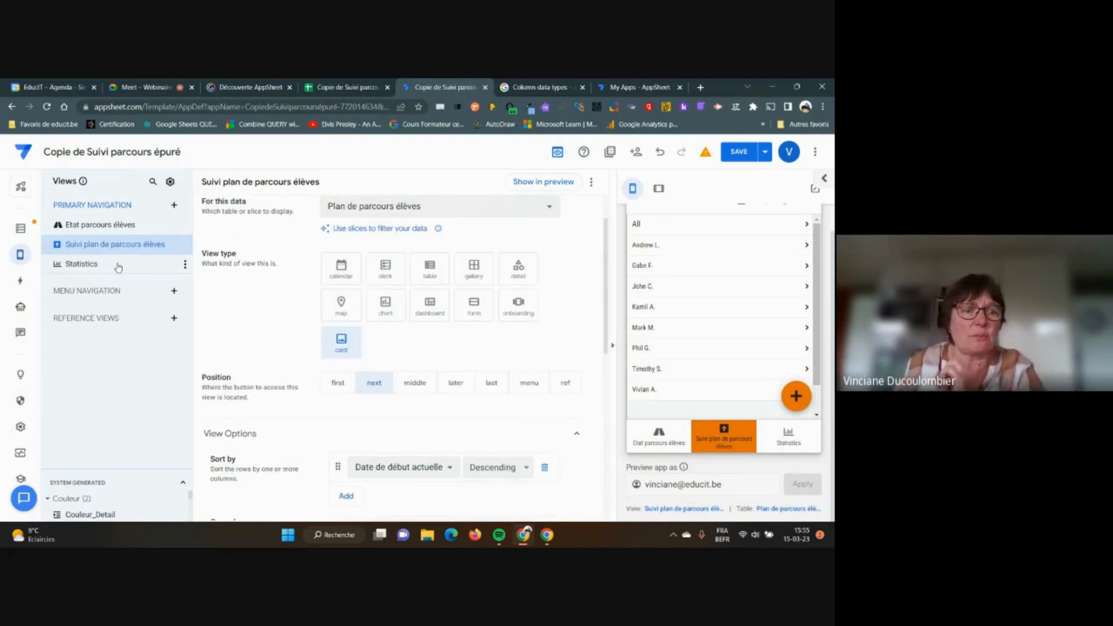
Delete the Statistics view through its ⋮ actions menu
{"action": "left_click", "coordinate": [97, 271]}
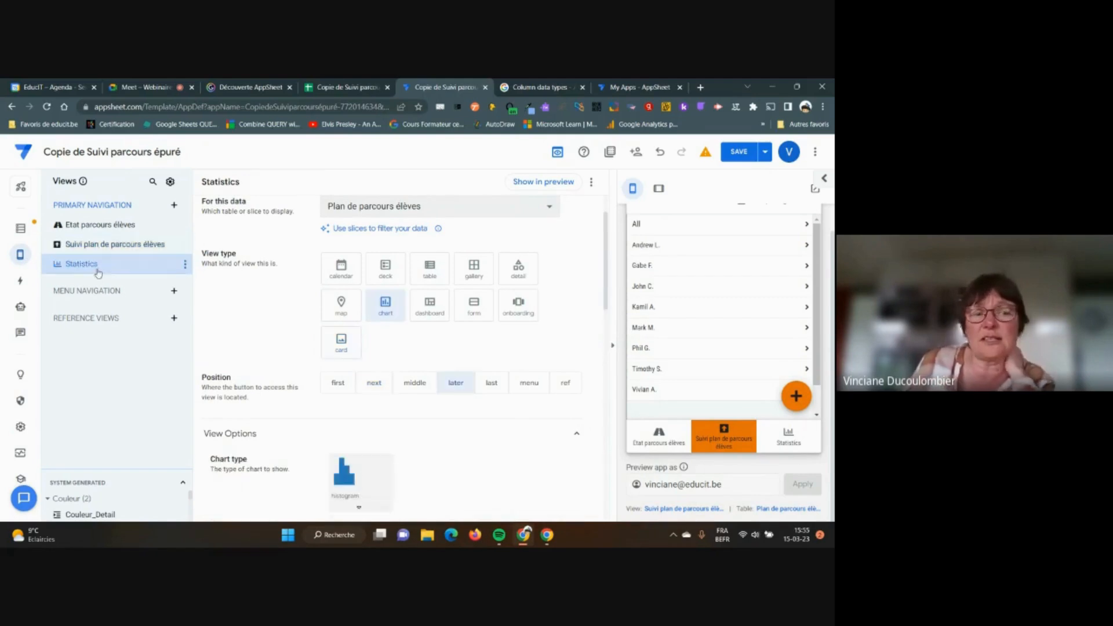
{"action": "left_click", "coordinate": [185, 266]}
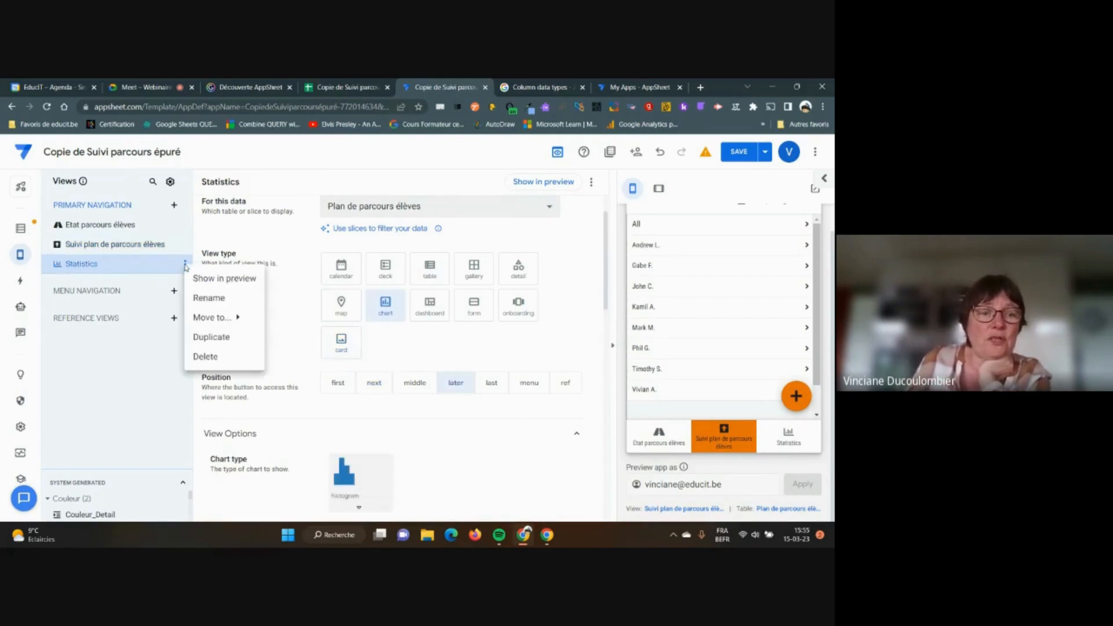
{"action": "left_click", "coordinate": [207, 355]}
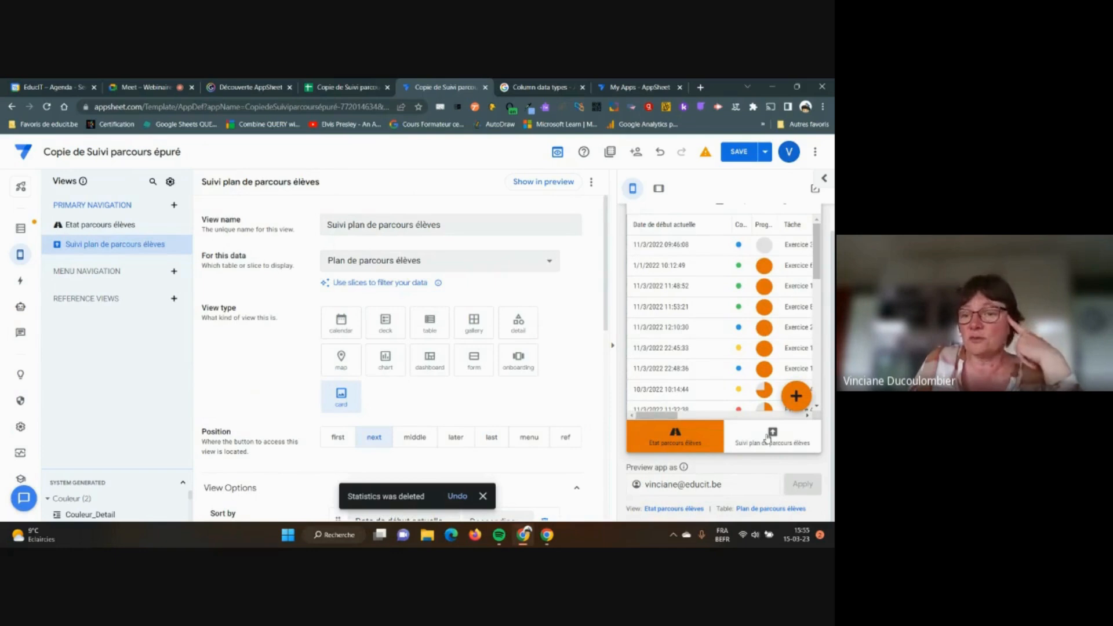
Create a new Primary Navigation view and name it 'élèves'
{"action": "left_click", "coordinate": [173, 207]}
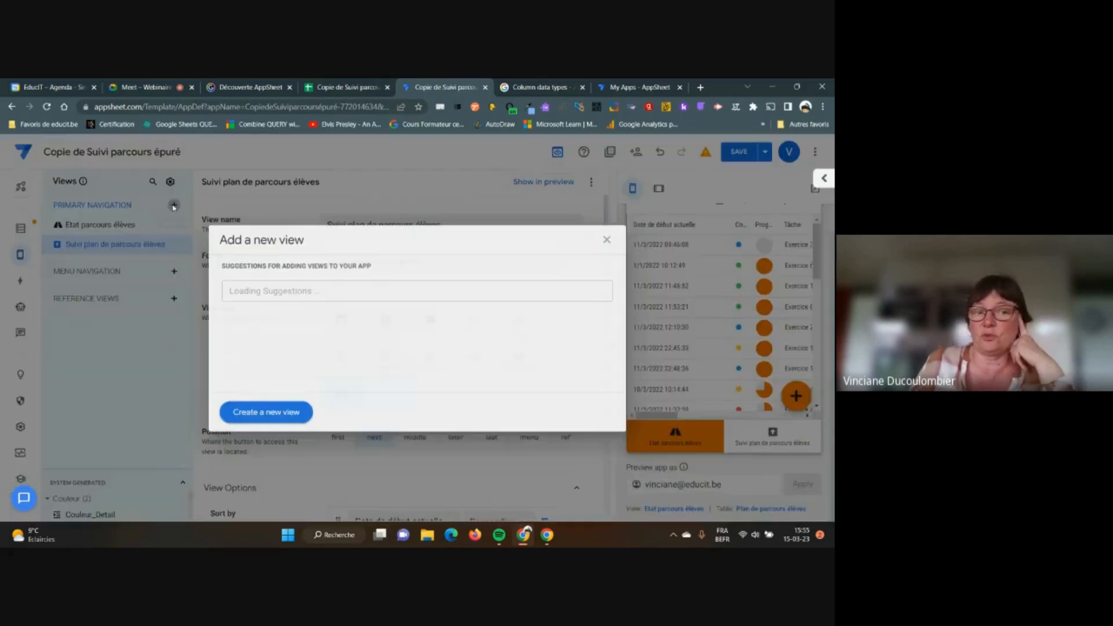
{"action": "left_click", "coordinate": [264, 413]}
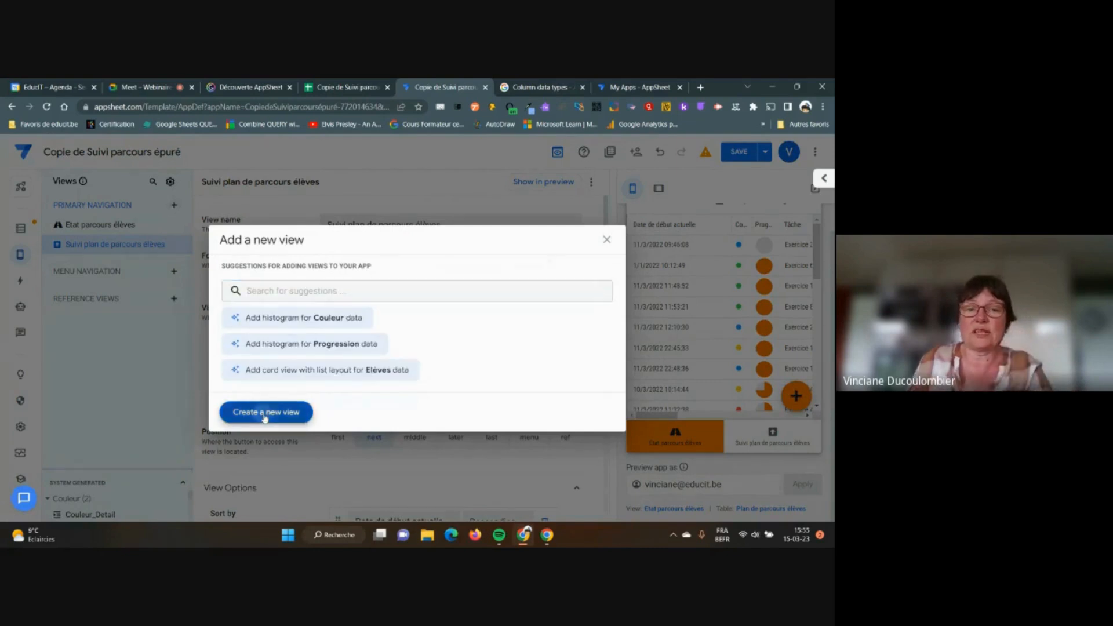
{"action": "left_click", "coordinate": [369, 224]}
{"action": "left_click_drag", "start_coordinate": [369, 224], "coordinate": [325, 220]}
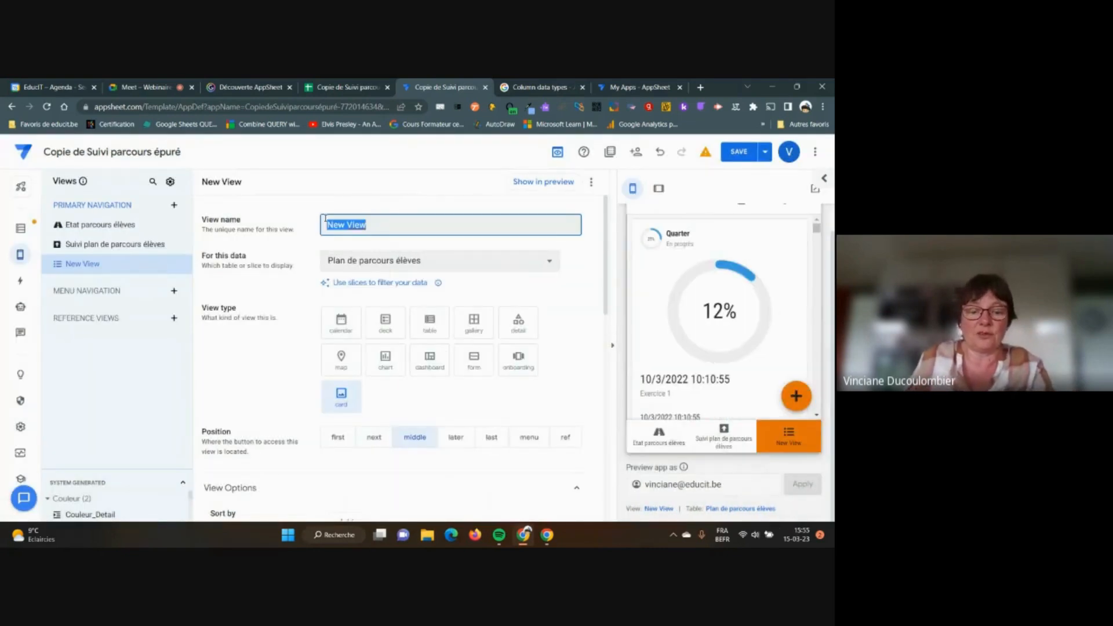
{"action": "type", "text": "élèves"}
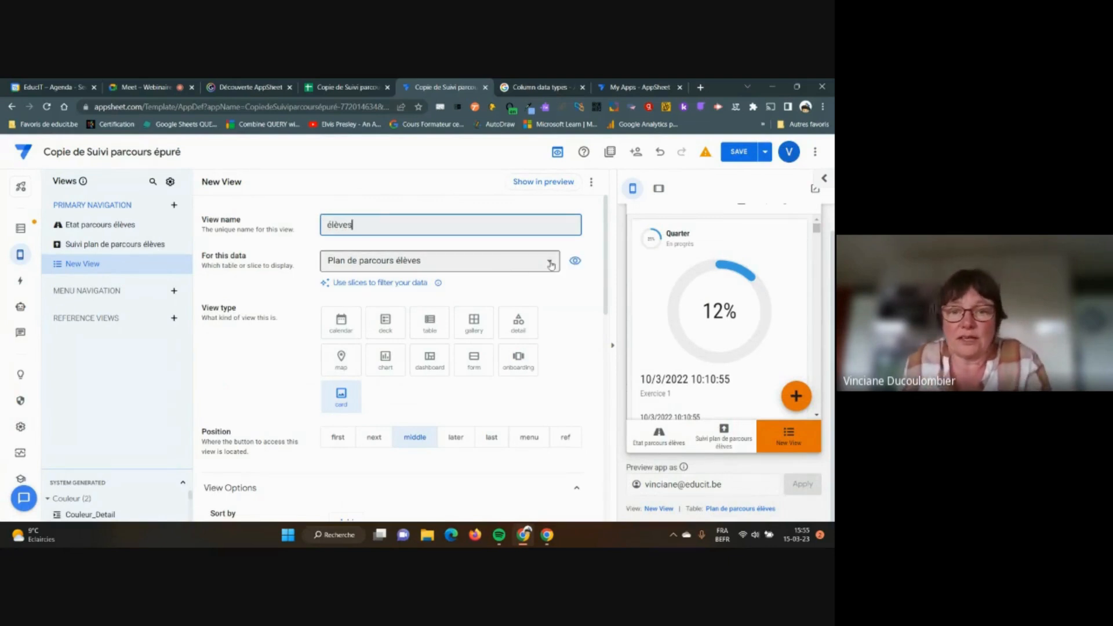
Base the view on the Elèves table as a table view, then test adding a student in the preview
{"action": "left_click", "coordinate": [500, 266]}
{"action": "left_click", "coordinate": [362, 313]}
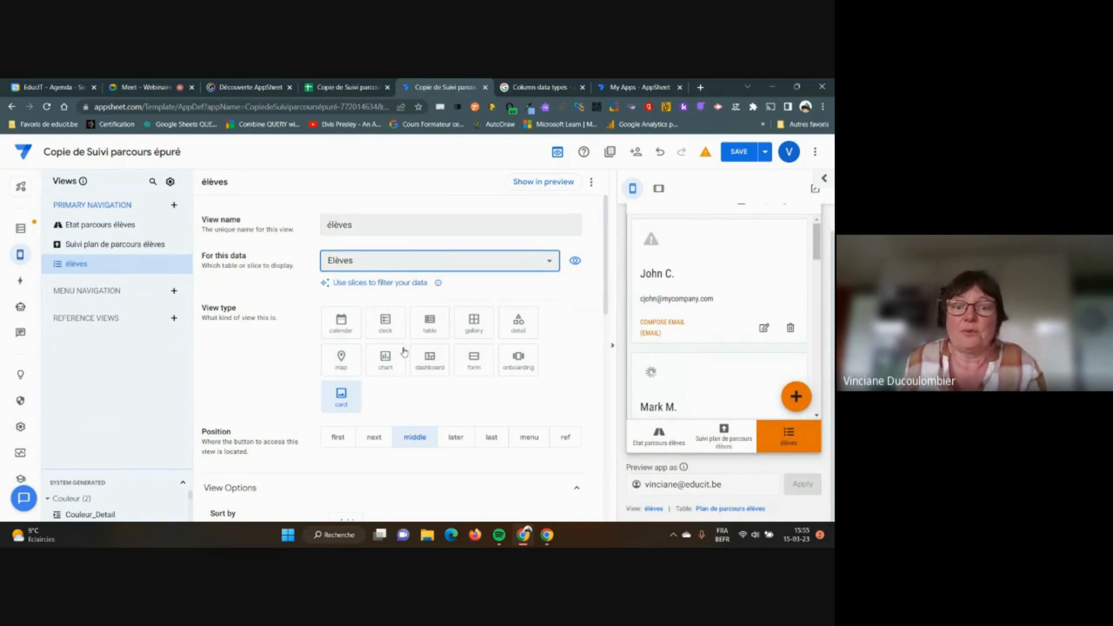
{"action": "left_click", "coordinate": [435, 330]}
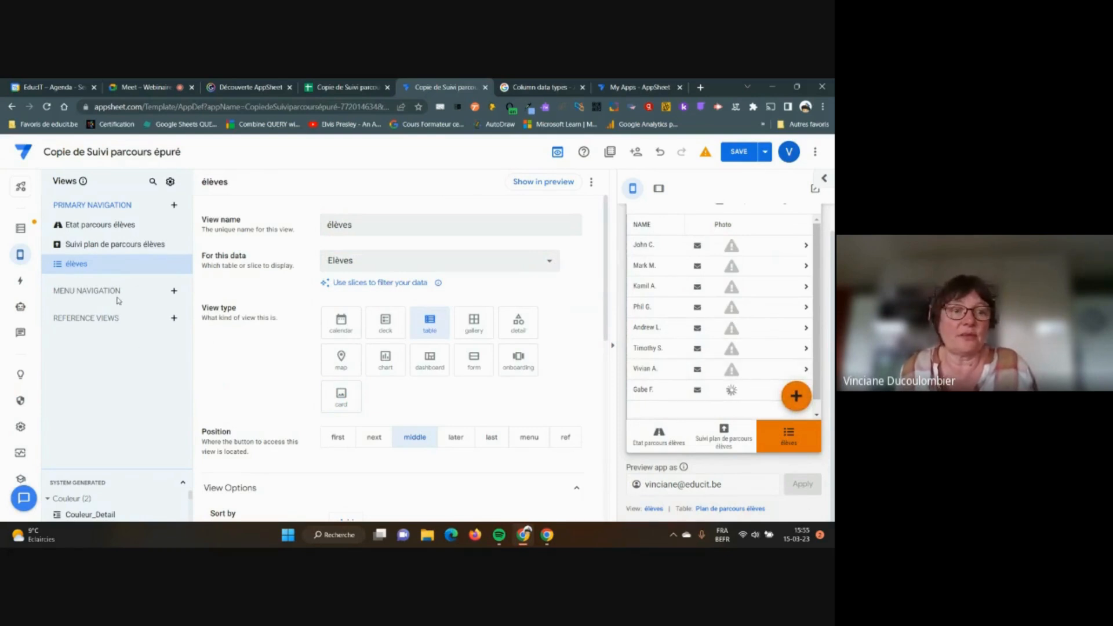
{"action": "left_click", "coordinate": [796, 399]}
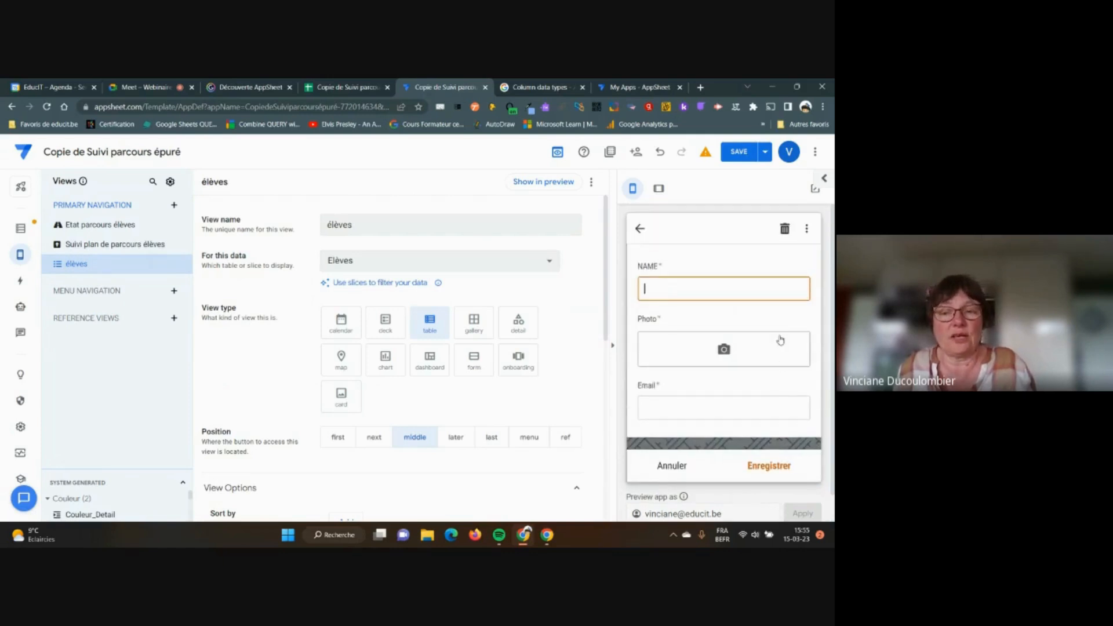
{"action": "left_click", "coordinate": [638, 229]}
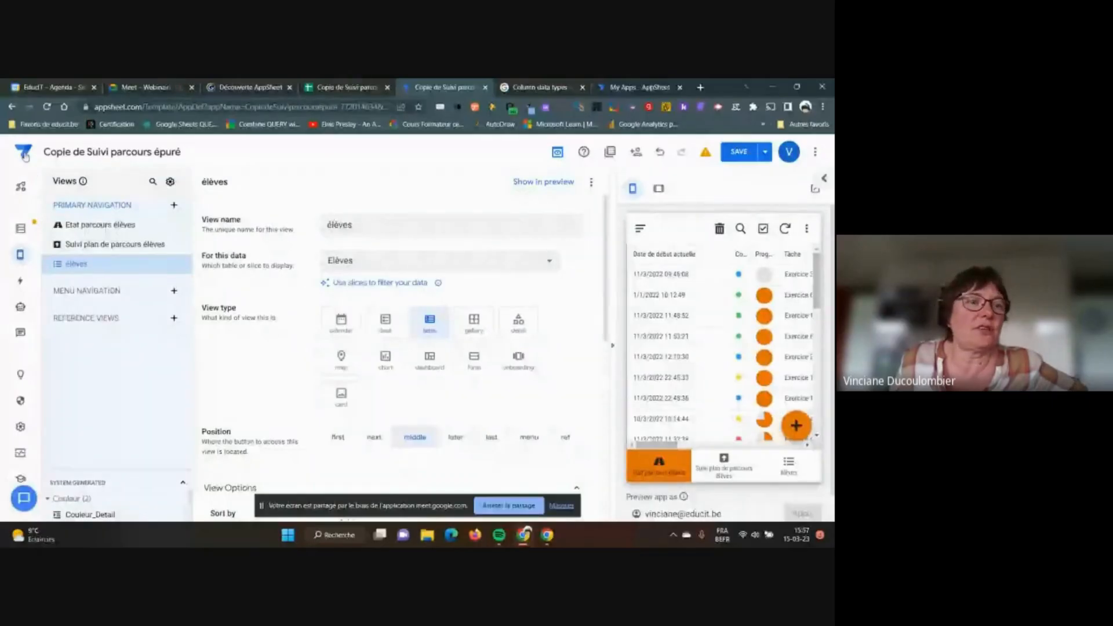
Open the Copie de Suivi parcours épuré app from My Apps
{"action": "left_click", "coordinate": [22, 152]}
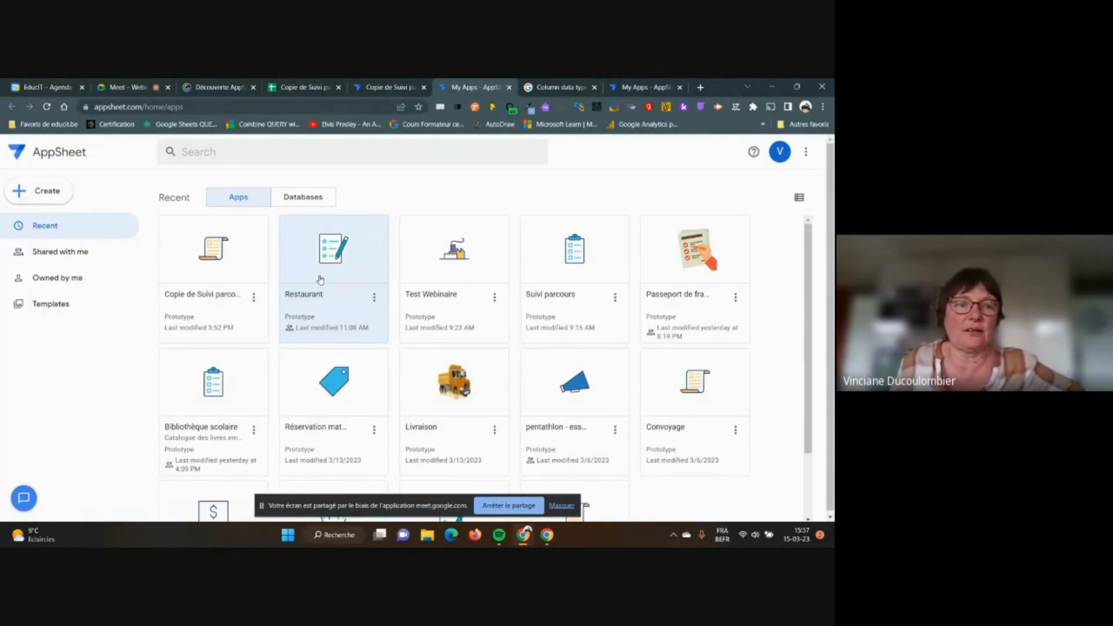
{"action": "left_click", "coordinate": [240, 245]}
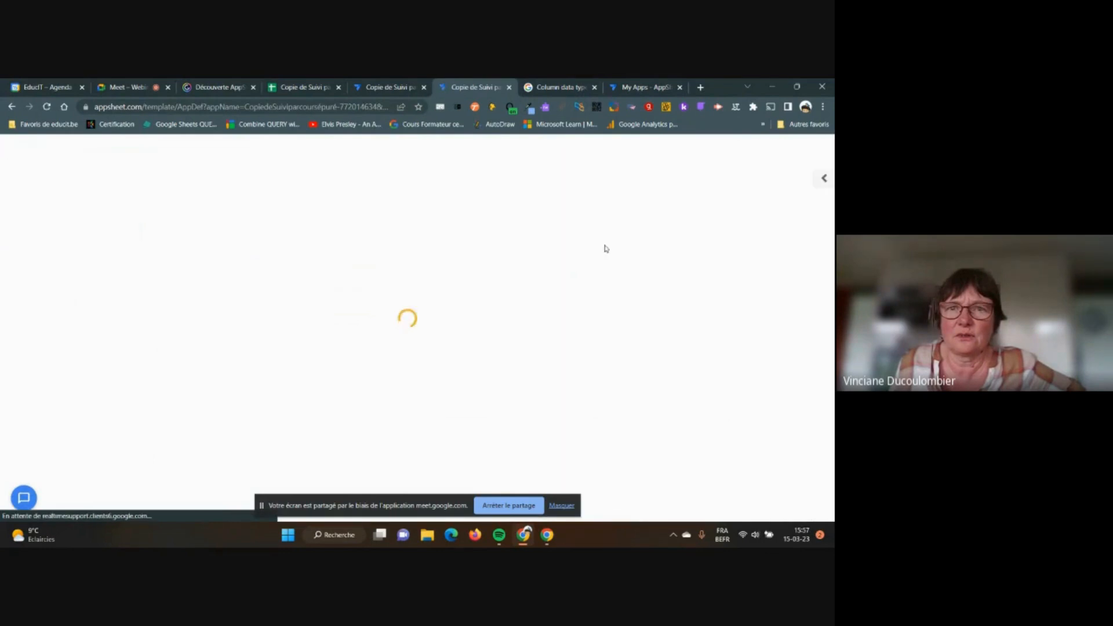
Check the app's sharing dialog, close it without inviting anyone, and go back to the Google Meet call
{"action": "left_click", "coordinate": [637, 154]}
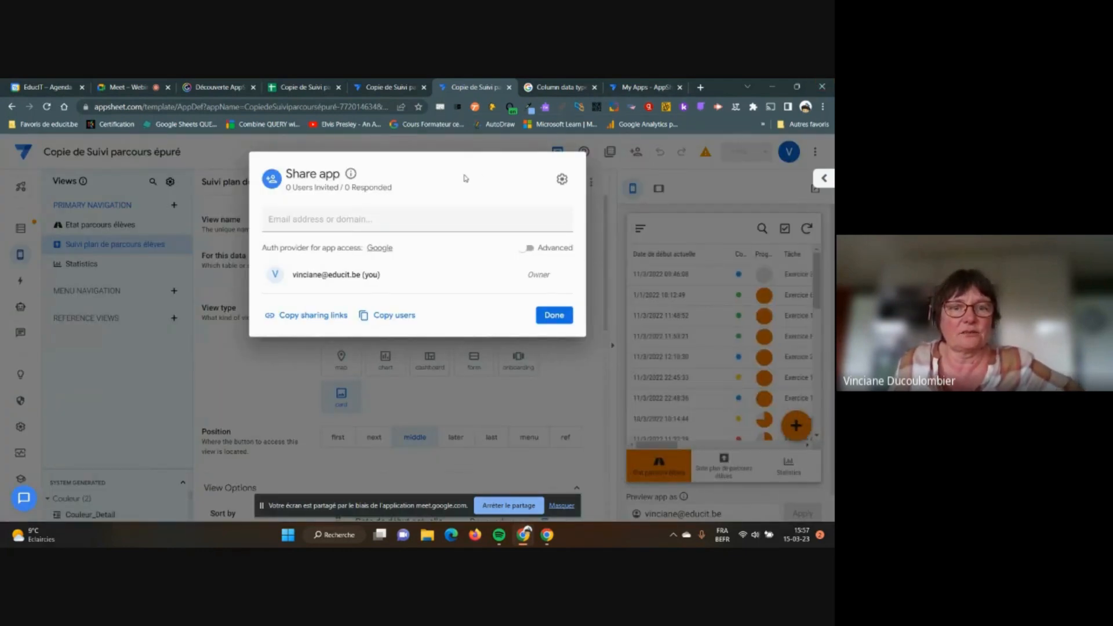
{"action": "left_click", "coordinate": [371, 220]}
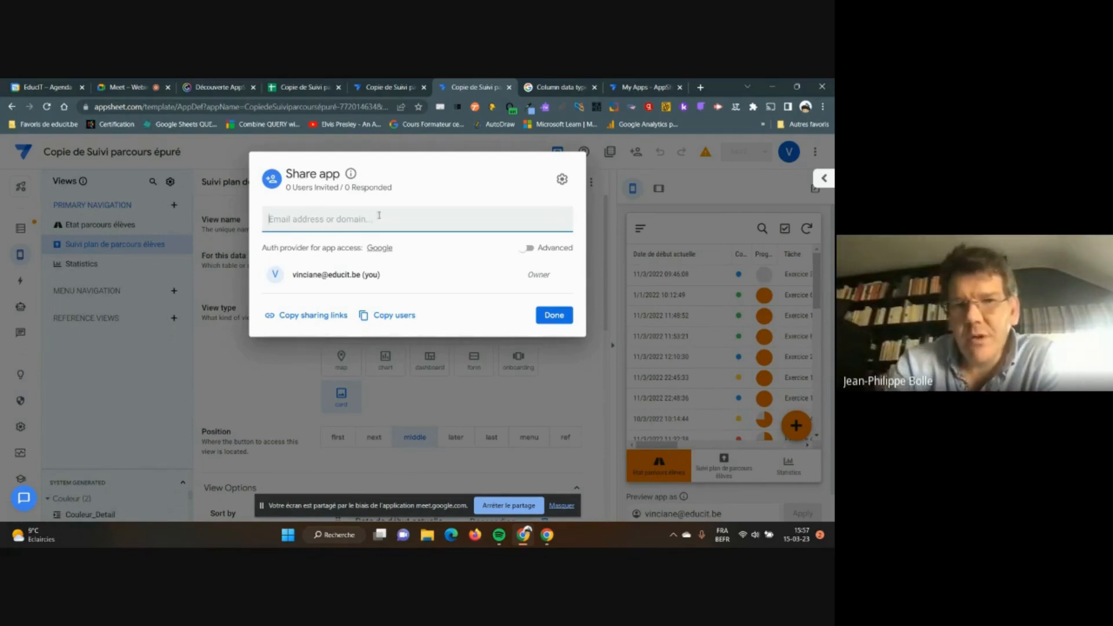
{"action": "left_click", "coordinate": [545, 317]}
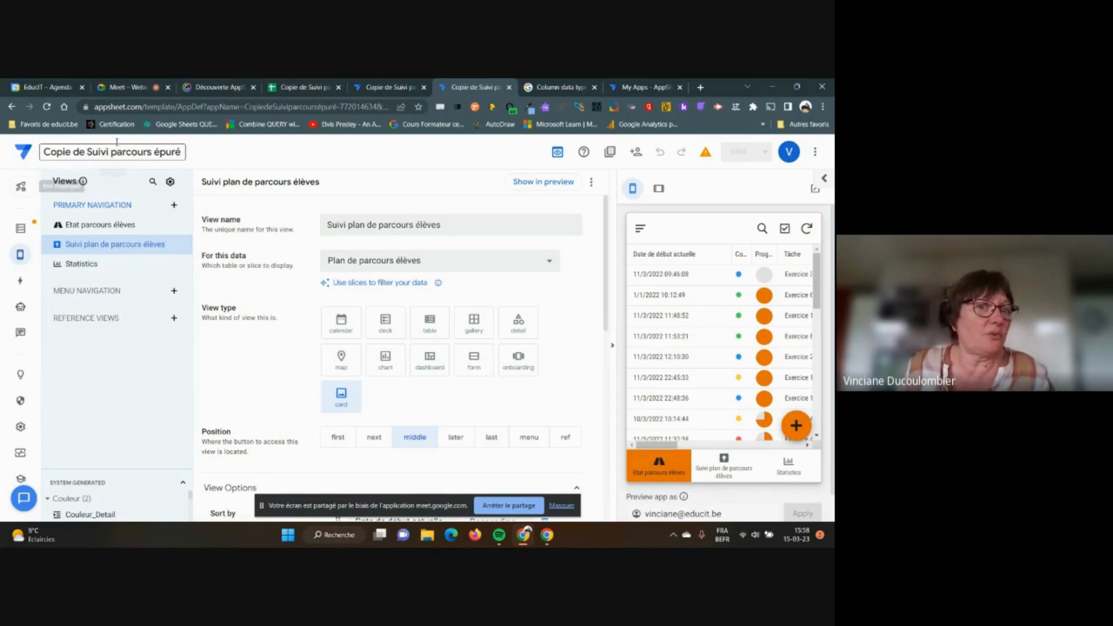
{"action": "left_click", "coordinate": [127, 88]}
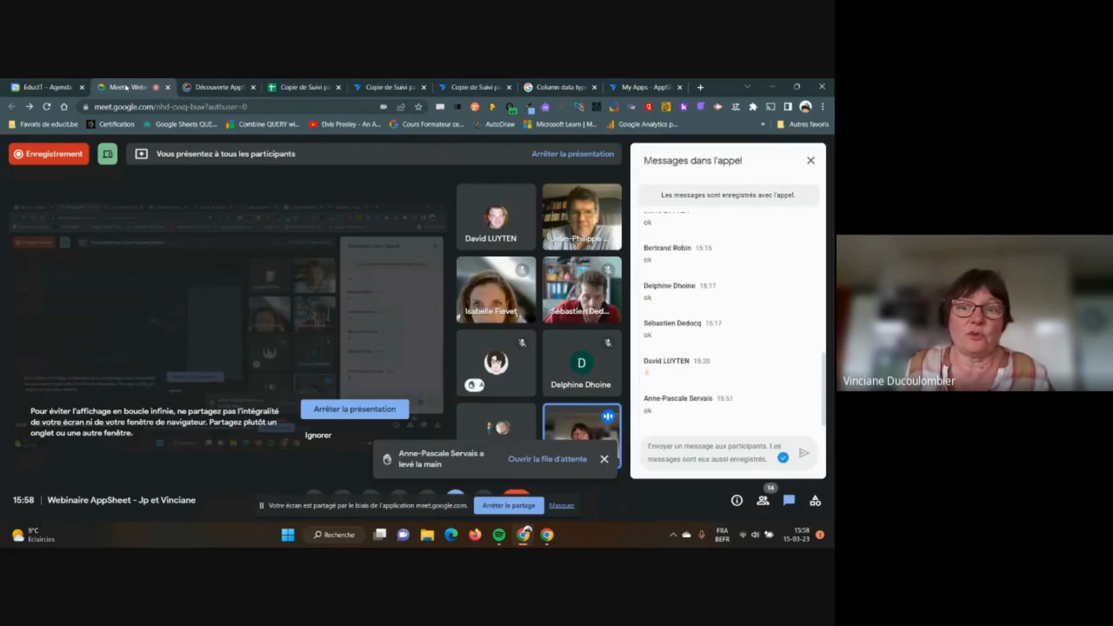